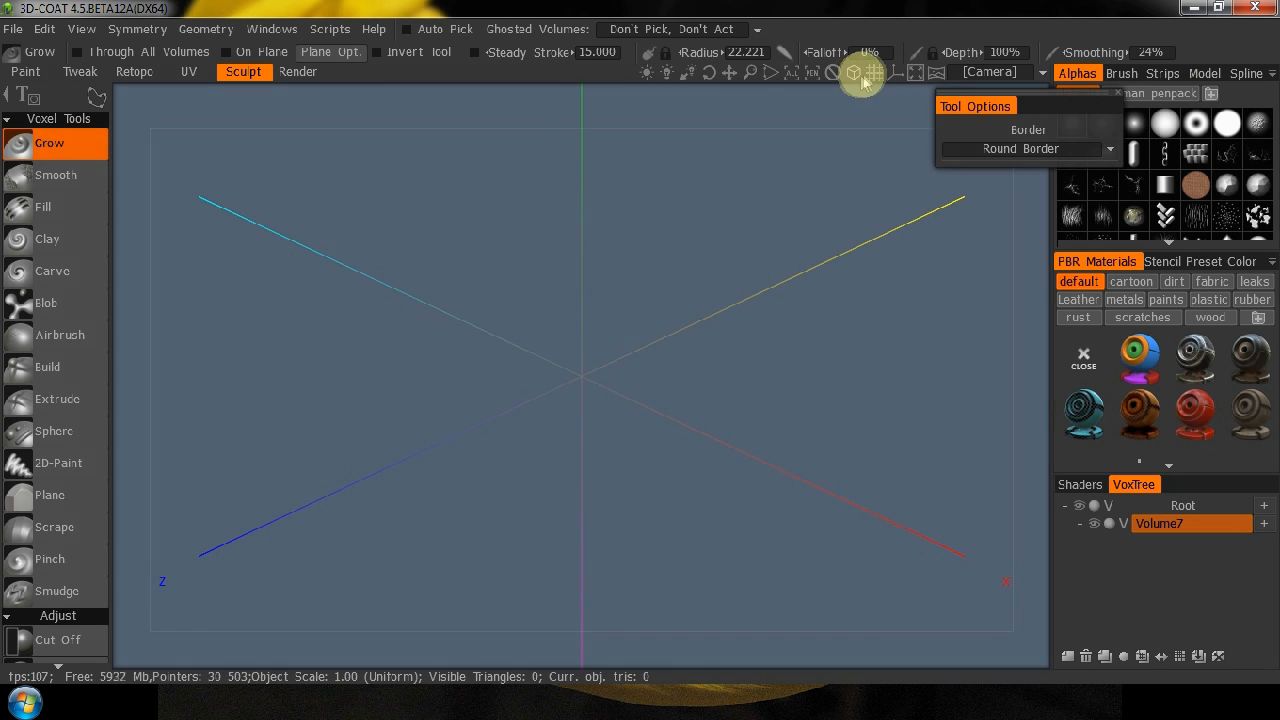
Switch to the front view and dock the floating Tool Options beside the viewport.
left_click(853, 74)
left_click(853, 74)
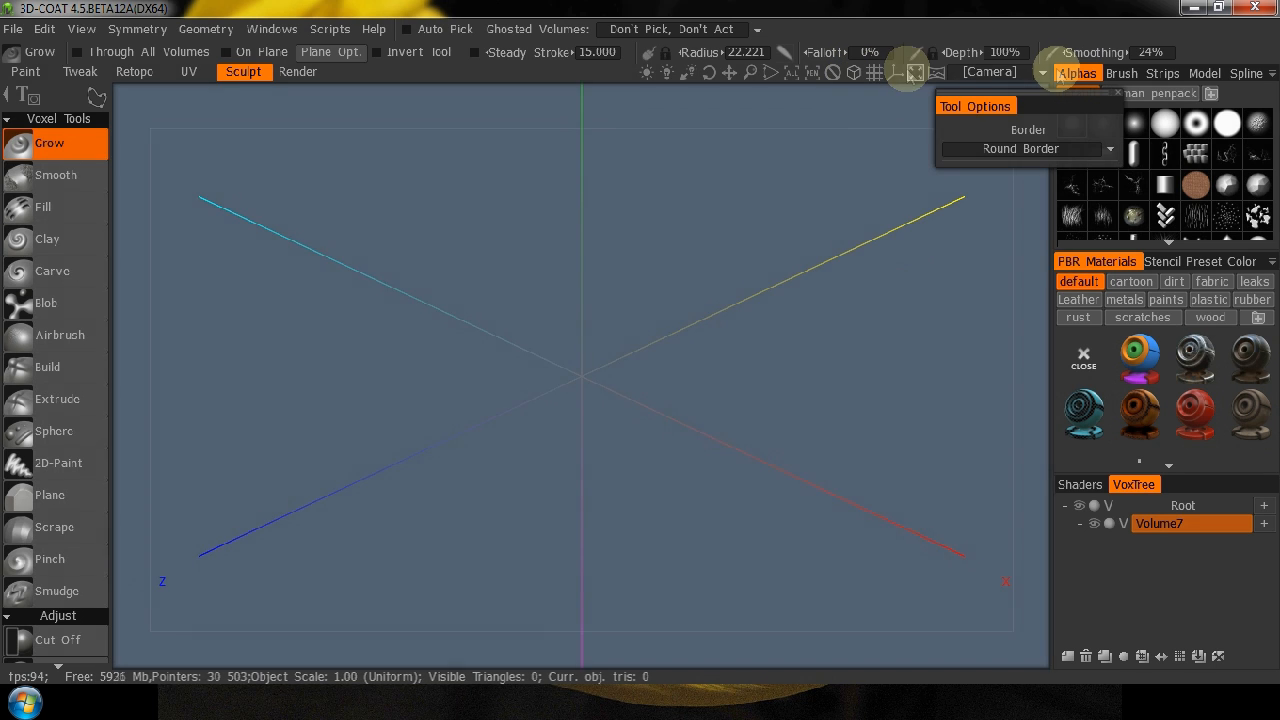
key("KP_2")
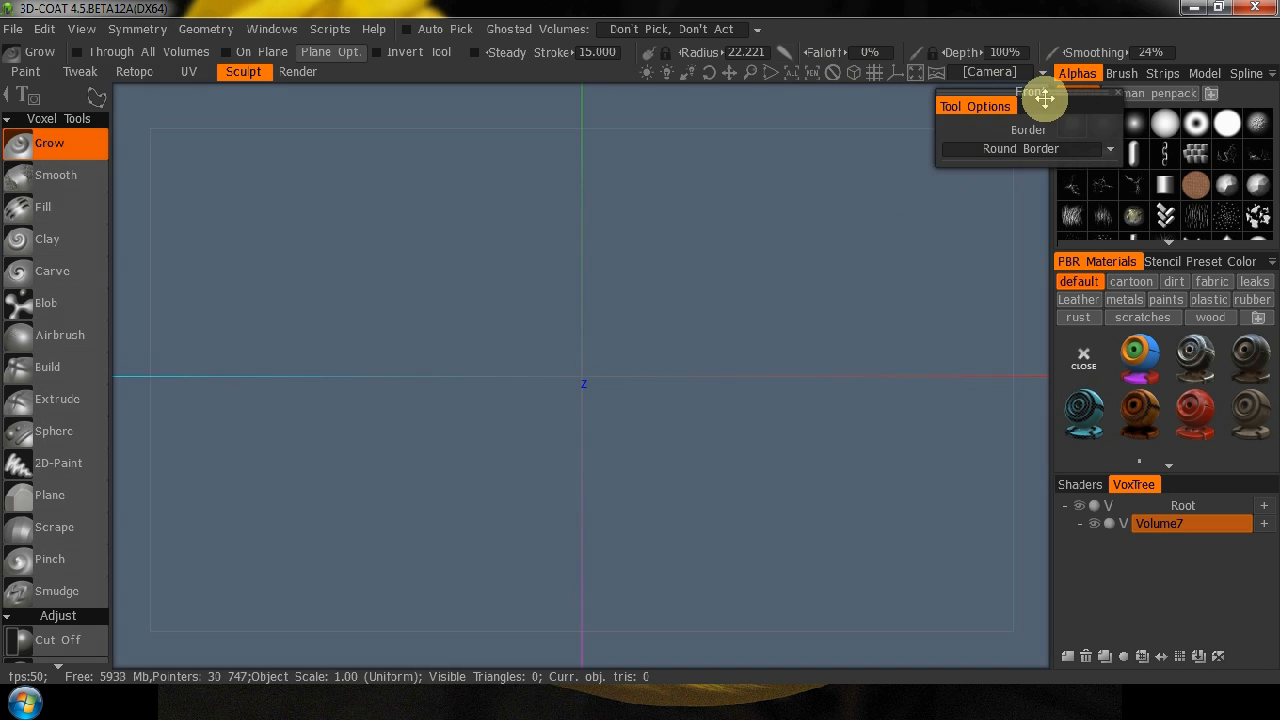
left_click_drag(1044, 104, 1042, 226)
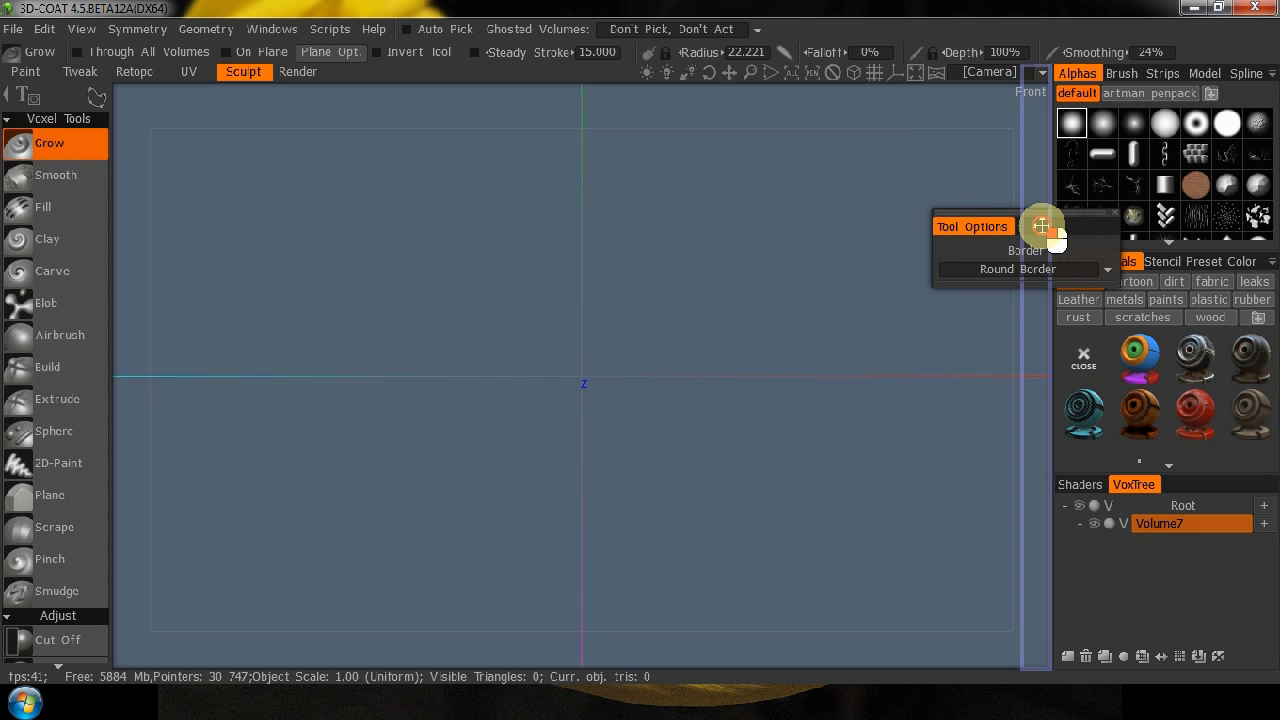
left_click_drag(1042, 226, 1040, 223)
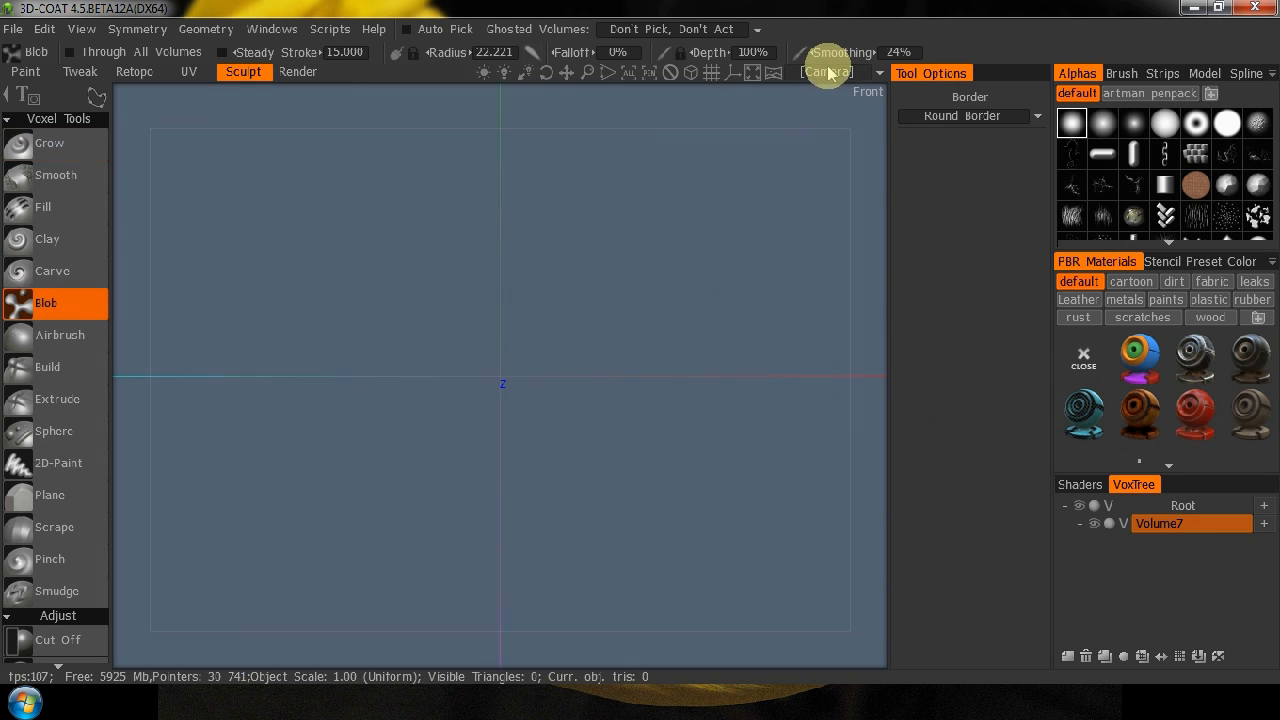
Load 136478-2b.png as the X-axis reference image and finish its placement editing.
left_click(840, 72)
mouse_move(835, 135)
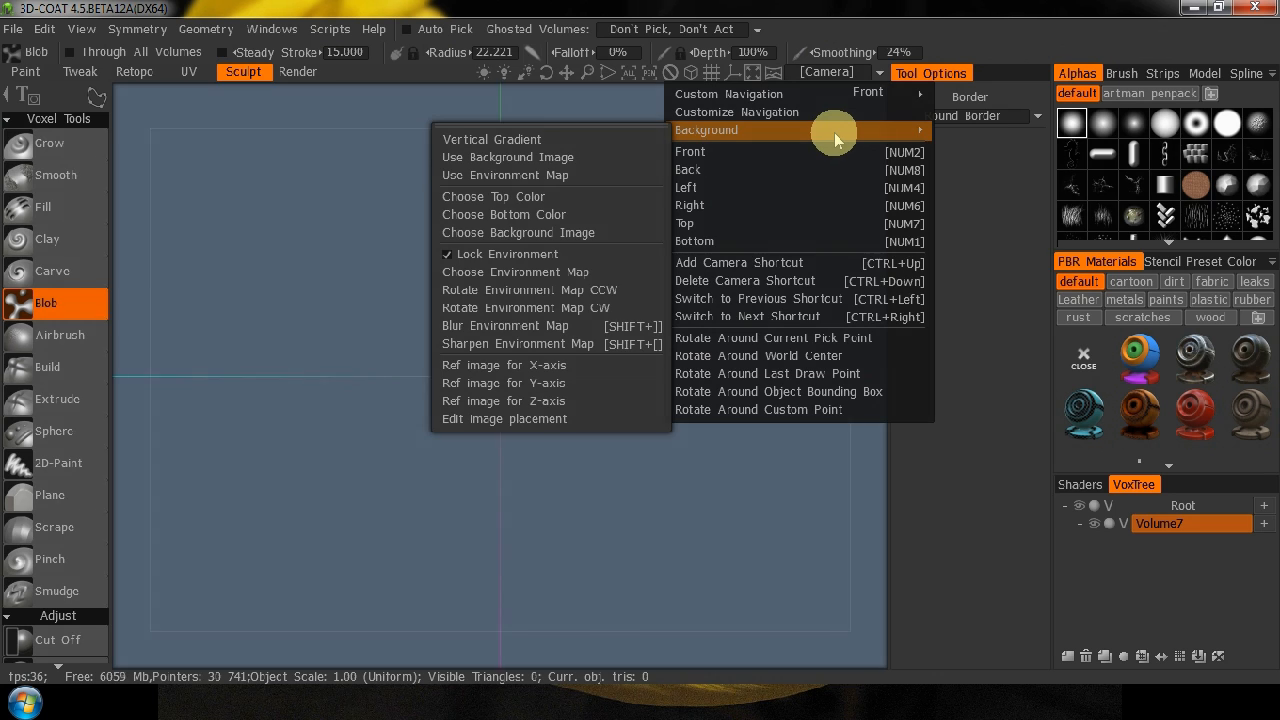
left_click(538, 369)
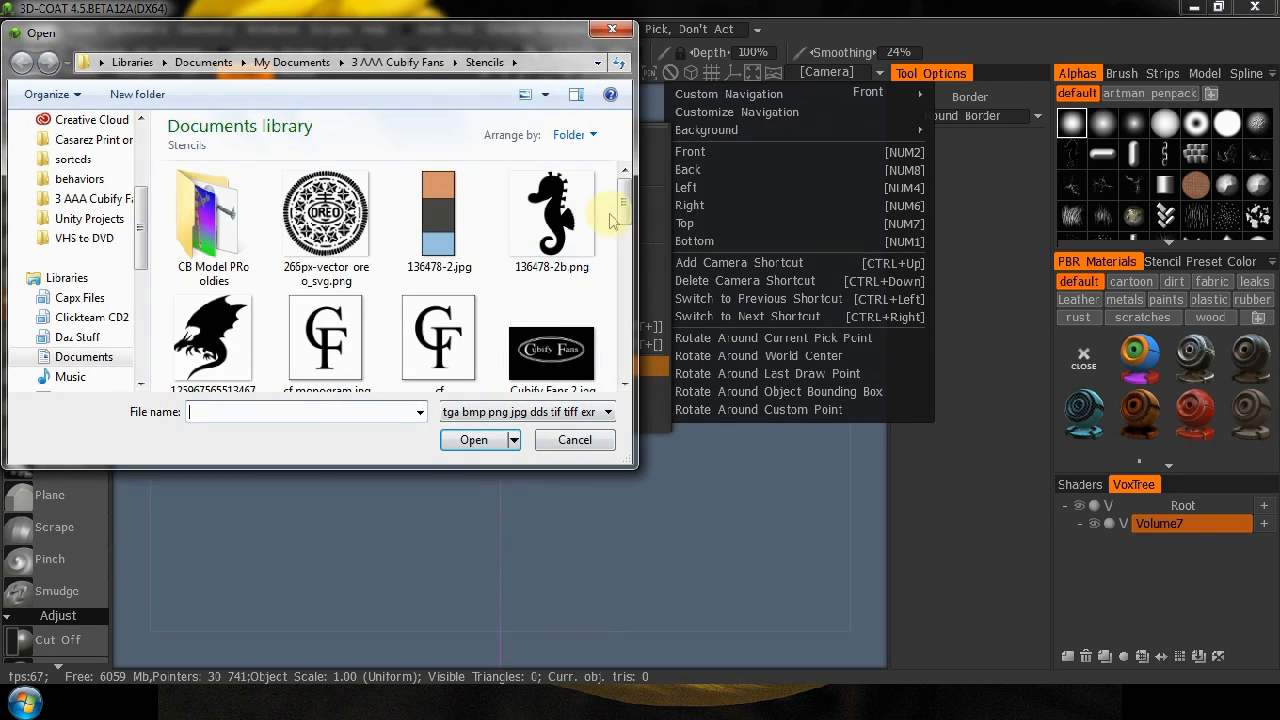
left_click(578, 218)
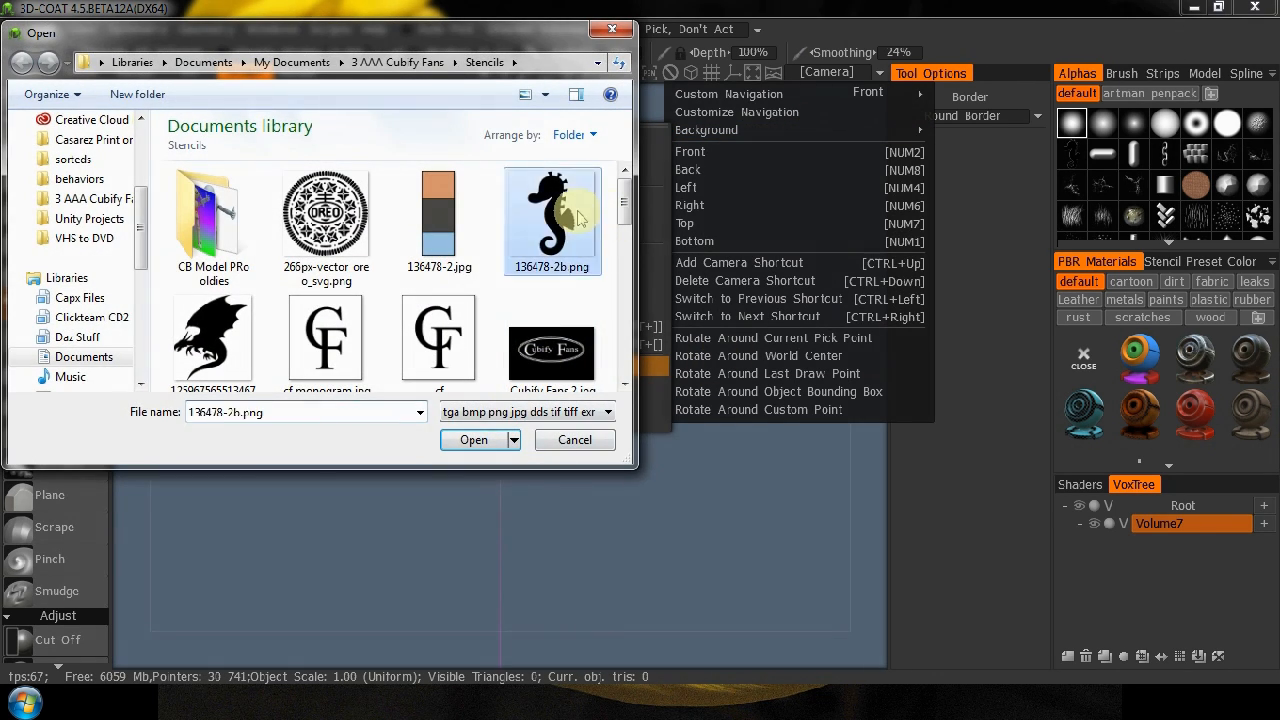
left_click(472, 441)
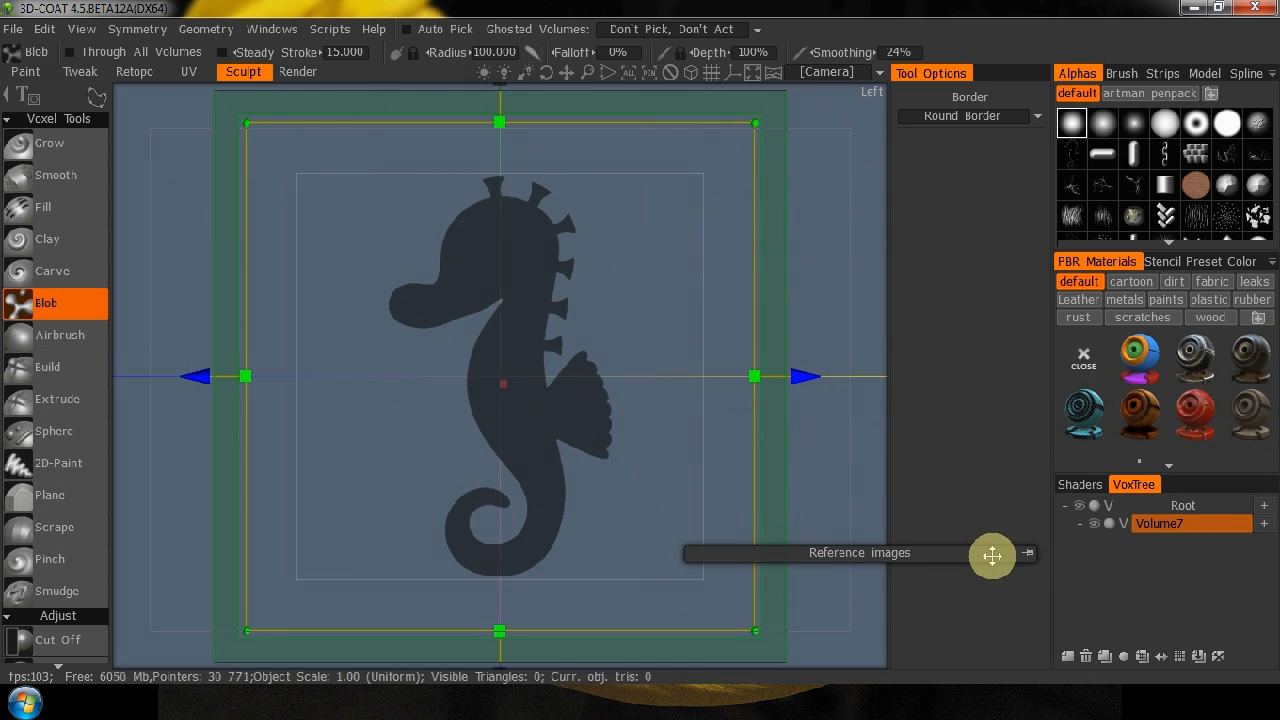
left_click(1028, 553)
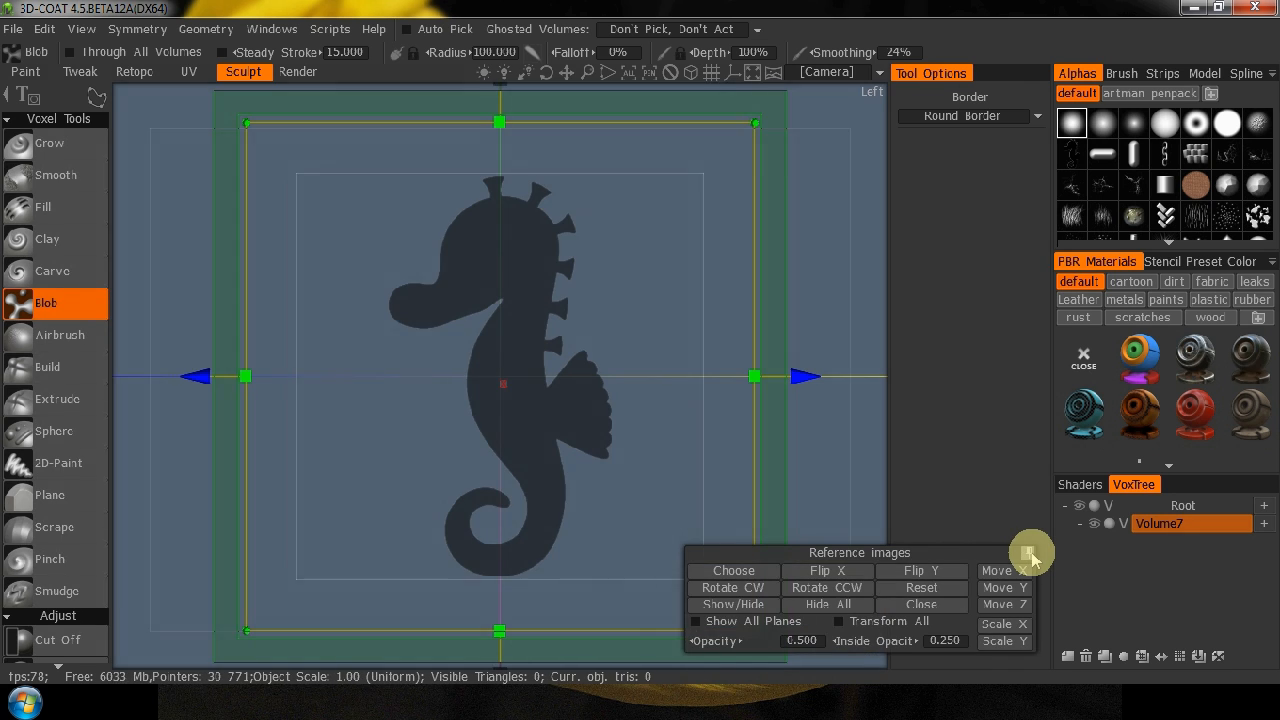
left_click(921, 605)
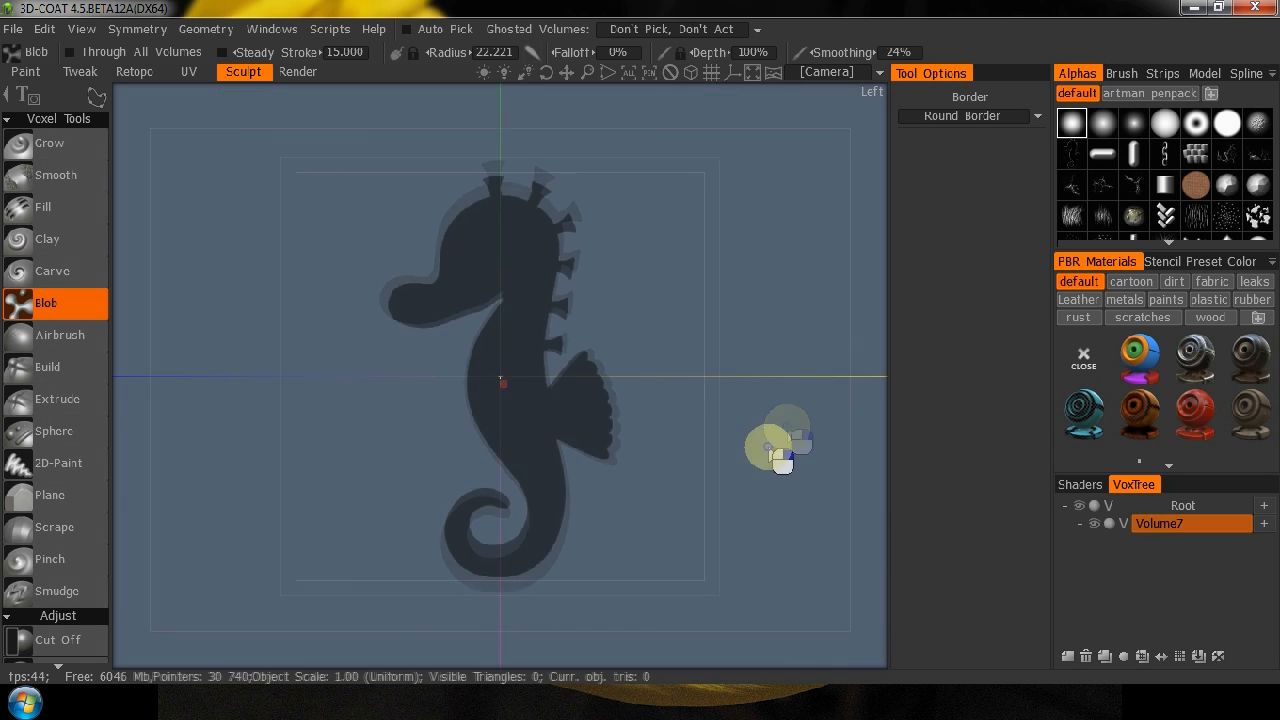
In the left view, trace the seahorse's head, body and curled tail with Blob and Stroke Lasso, leaving out the spikes and fin.
right_click_drag(822, 395, 785, 437)
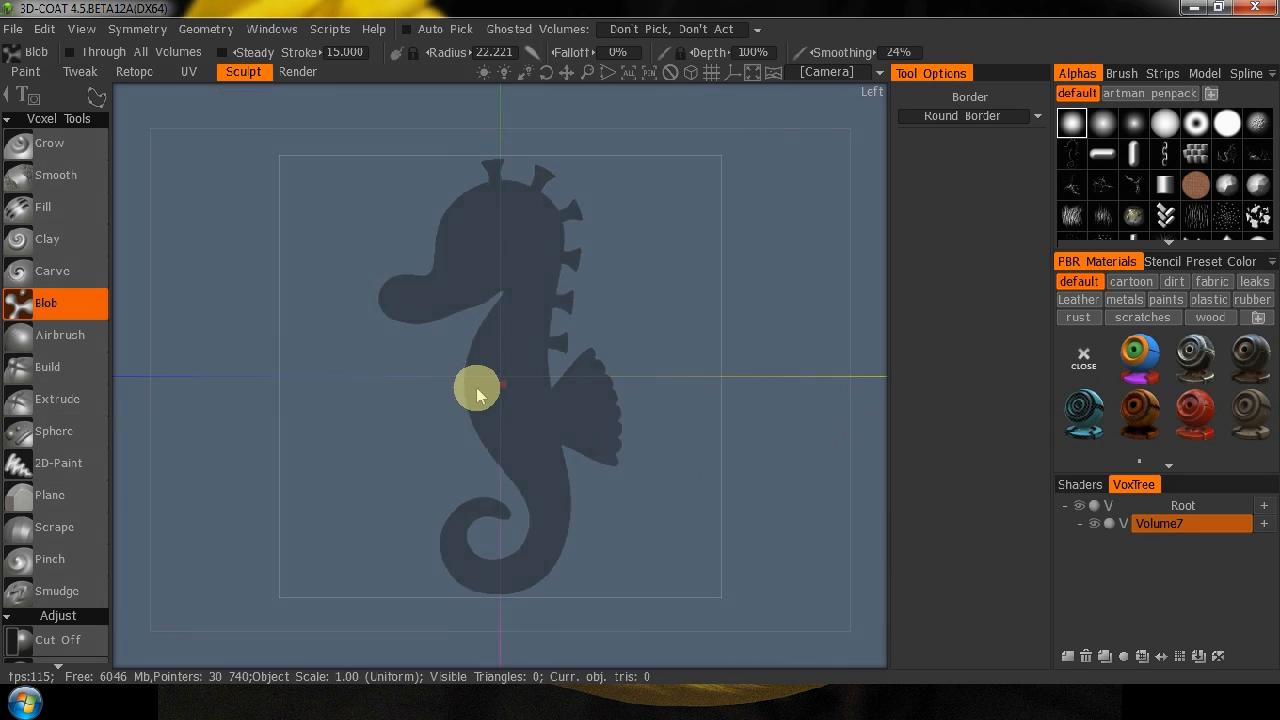
left_click_drag(863, 417, 684, 507)
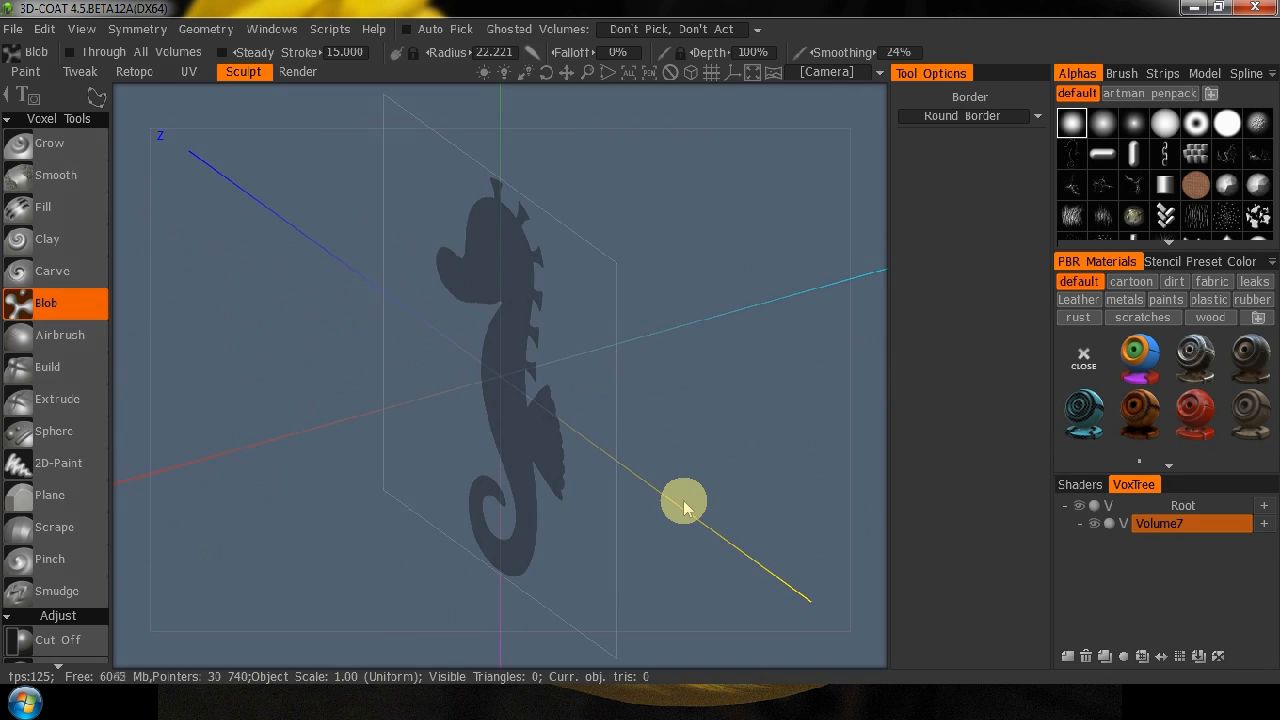
key("KP_4")
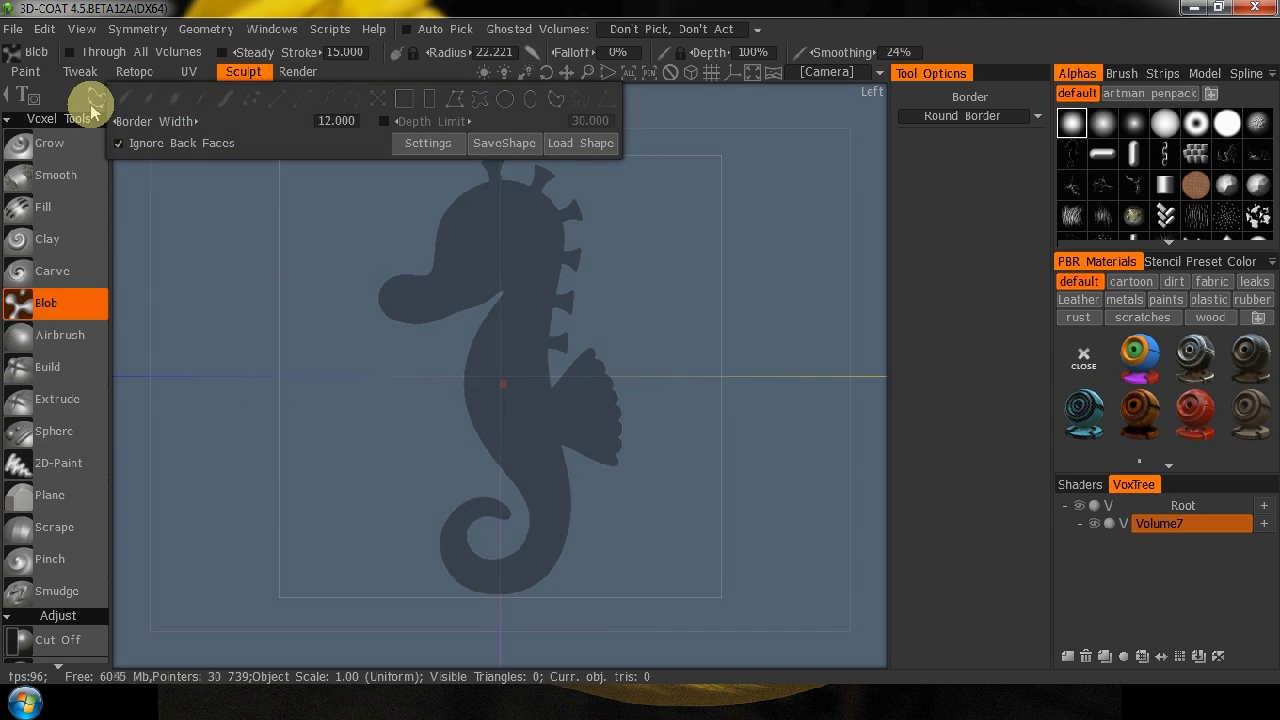
mouse_move(97, 95)
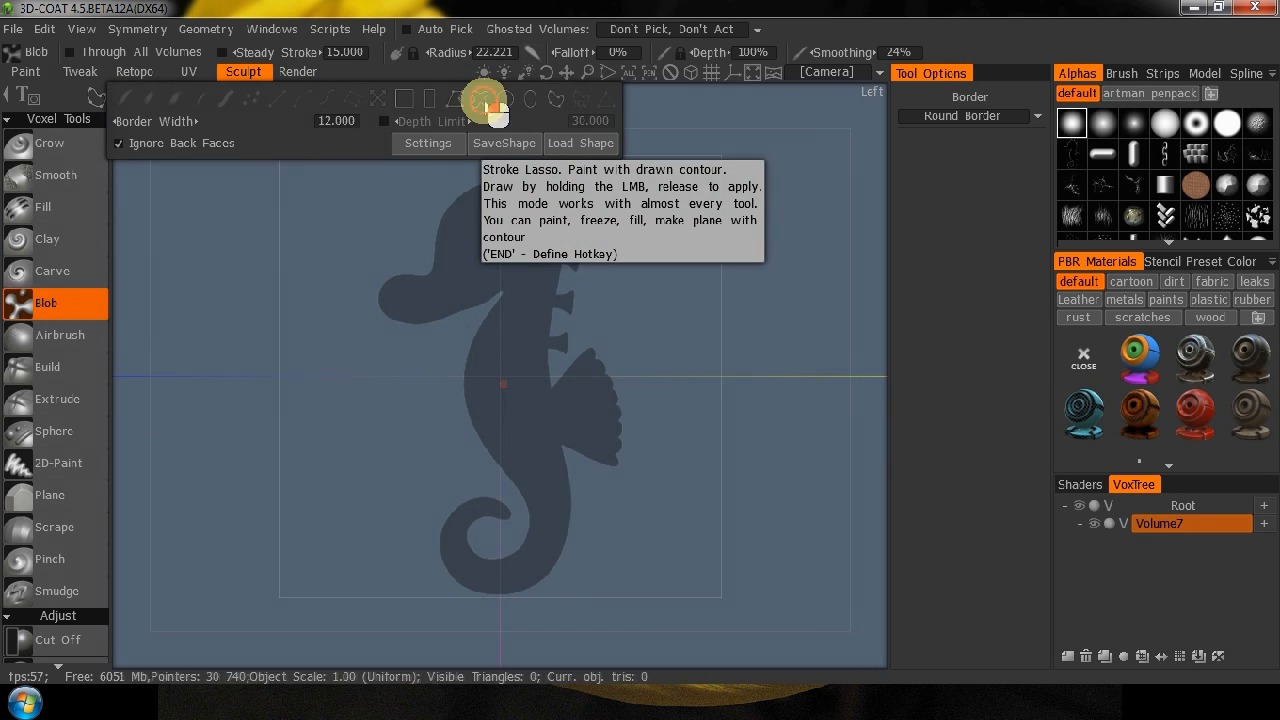
left_click(485, 107)
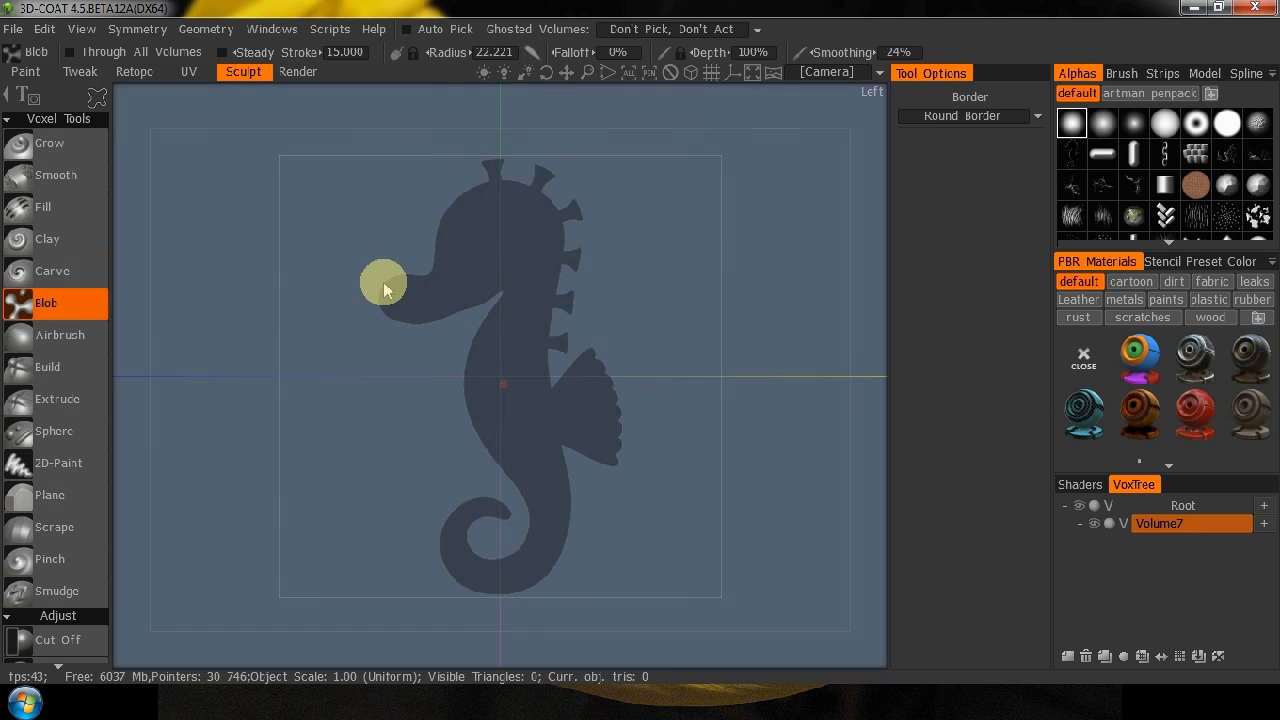
left_click_drag(382, 298, 383, 299)
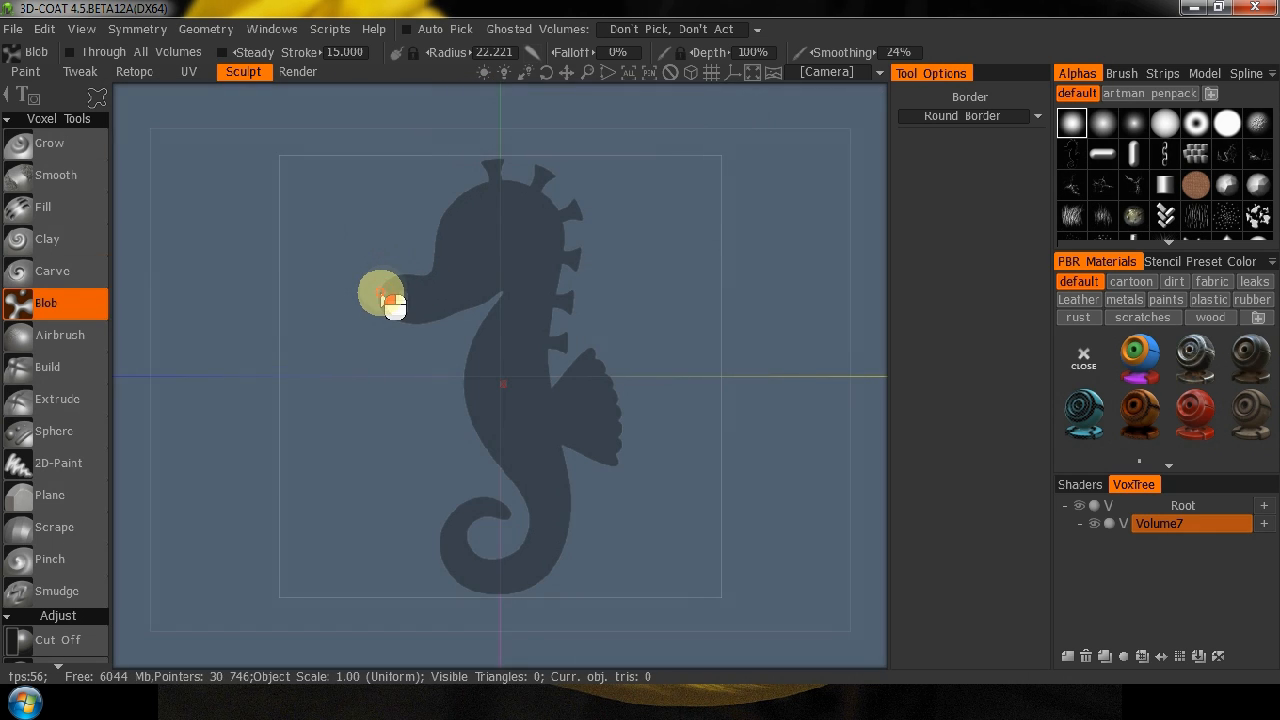
mouse_move(436, 278)
left_mouse_down()
mouse_move(446, 212)
mouse_move(471, 188)
mouse_move(529, 187)
left_mouse_up()
mouse_move(565, 232)
left_mouse_down()
mouse_move(550, 592)
mouse_move(462, 583)
mouse_move(455, 550)
mouse_move(503, 510)
left_mouse_up()
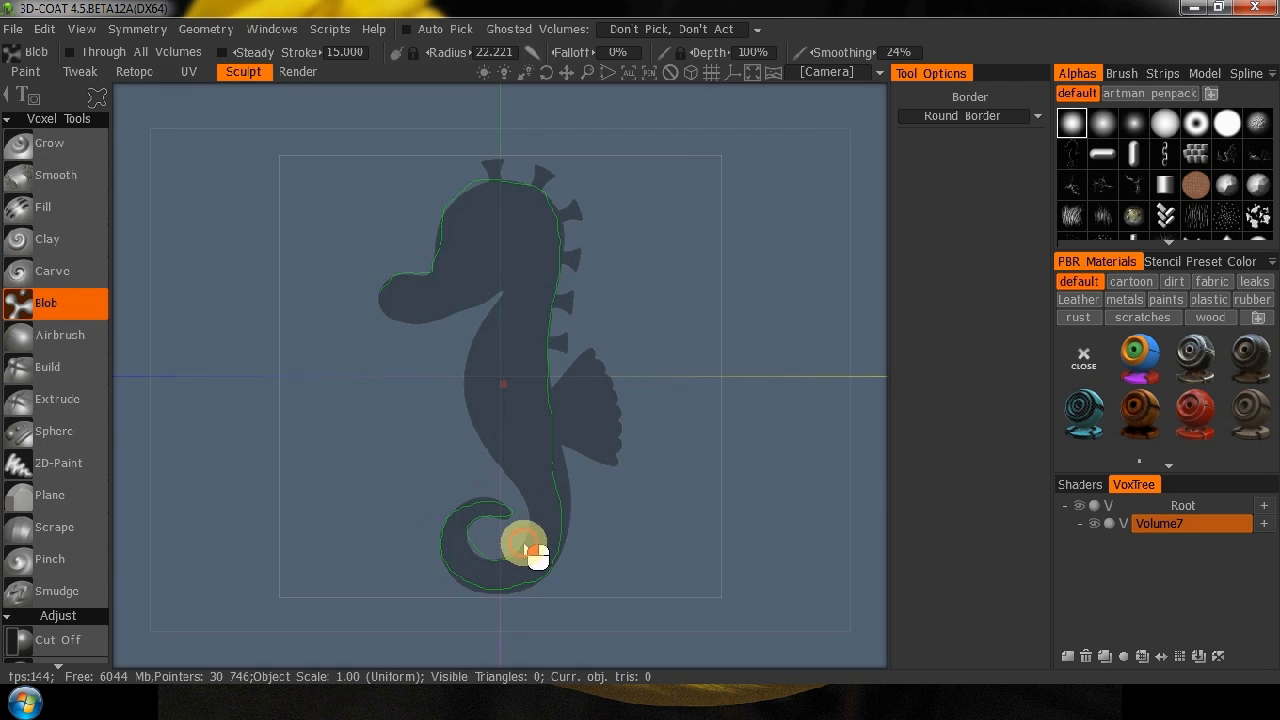
mouse_move(506, 466)
left_mouse_down()
mouse_move(488, 436)
mouse_move(485, 375)
mouse_move(514, 297)
mouse_move(425, 326)
mouse_move(400, 300)
left_mouse_up()
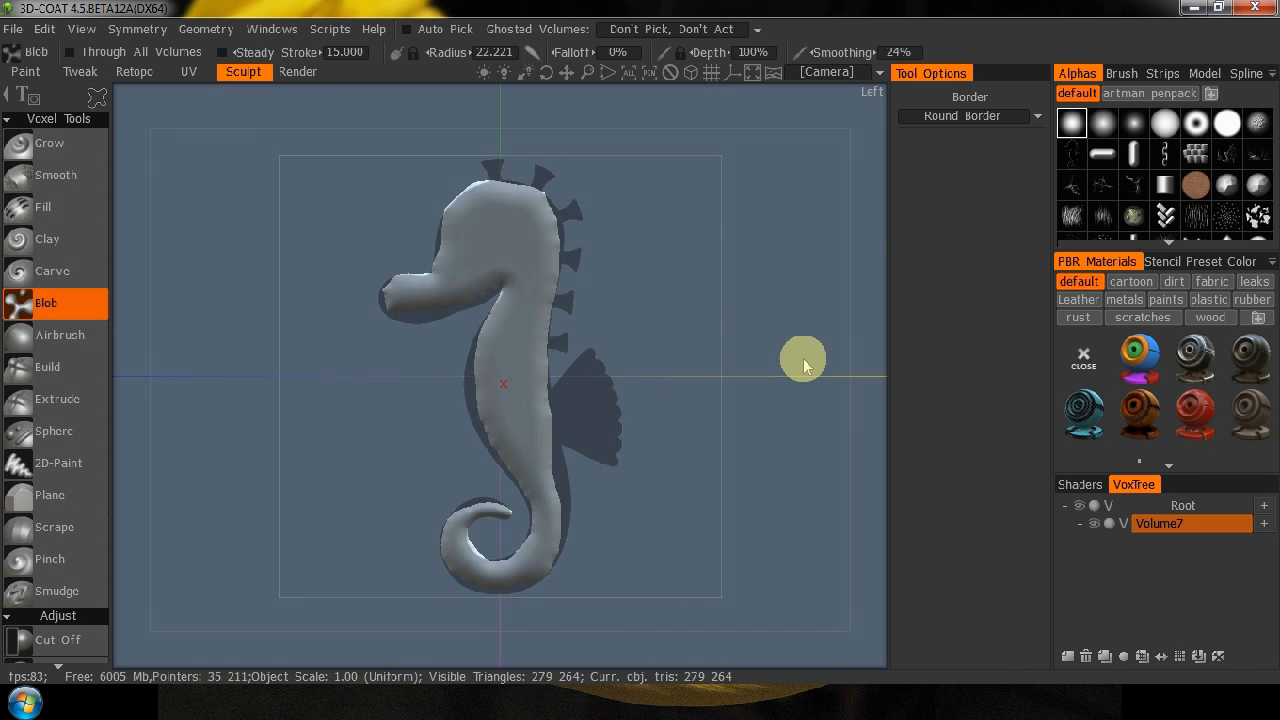
With the Move tool at a radius of about 35, pull the snout's underside and throat out to the reference silhouette.
key("space")
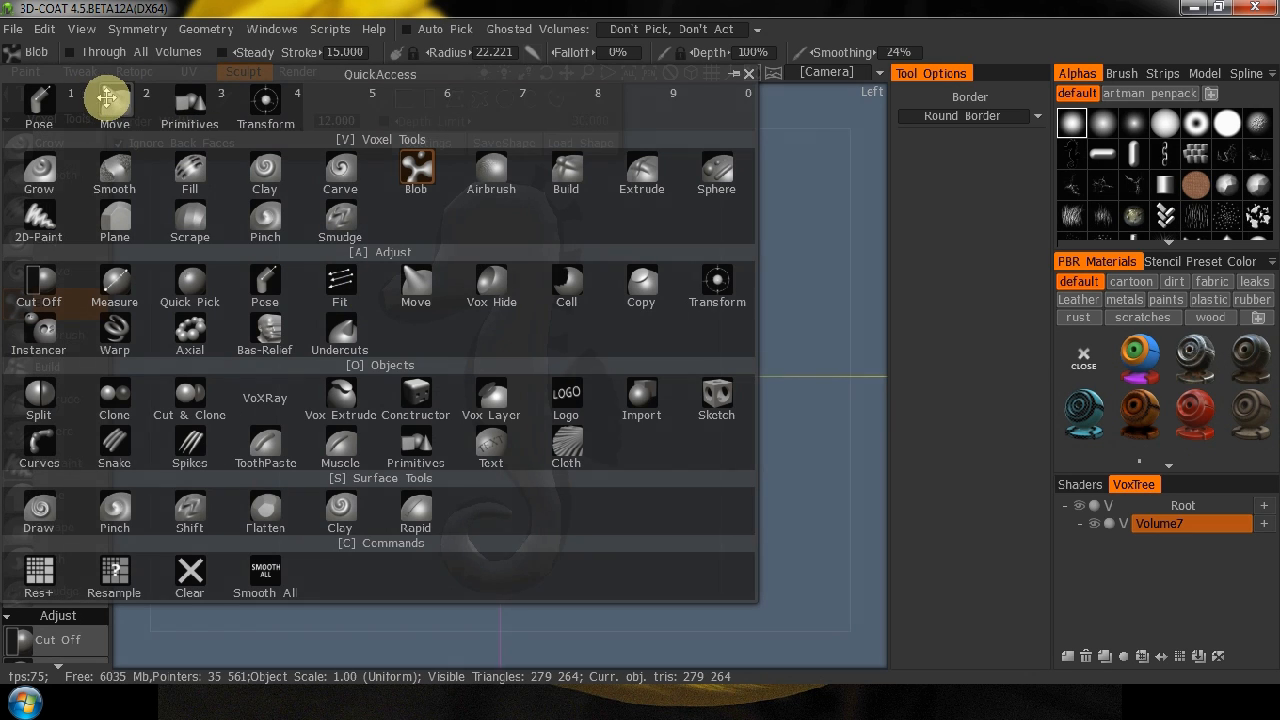
left_click(118, 105)
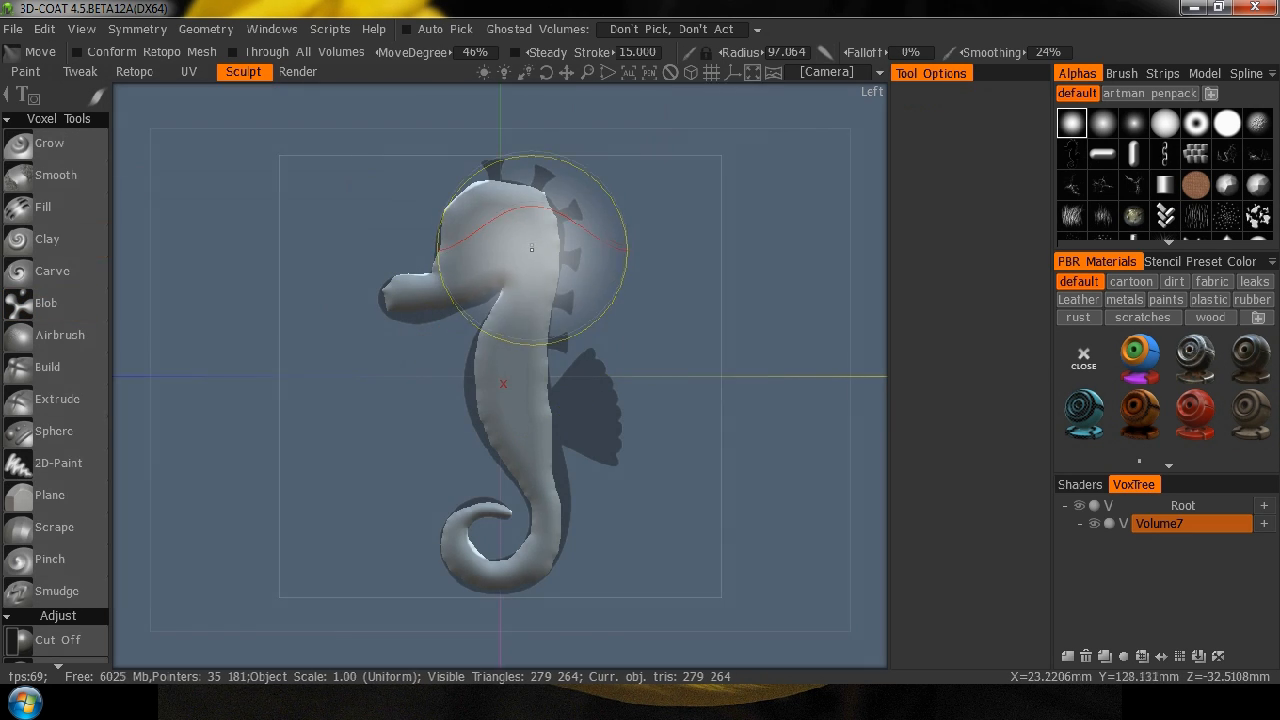
key("space")
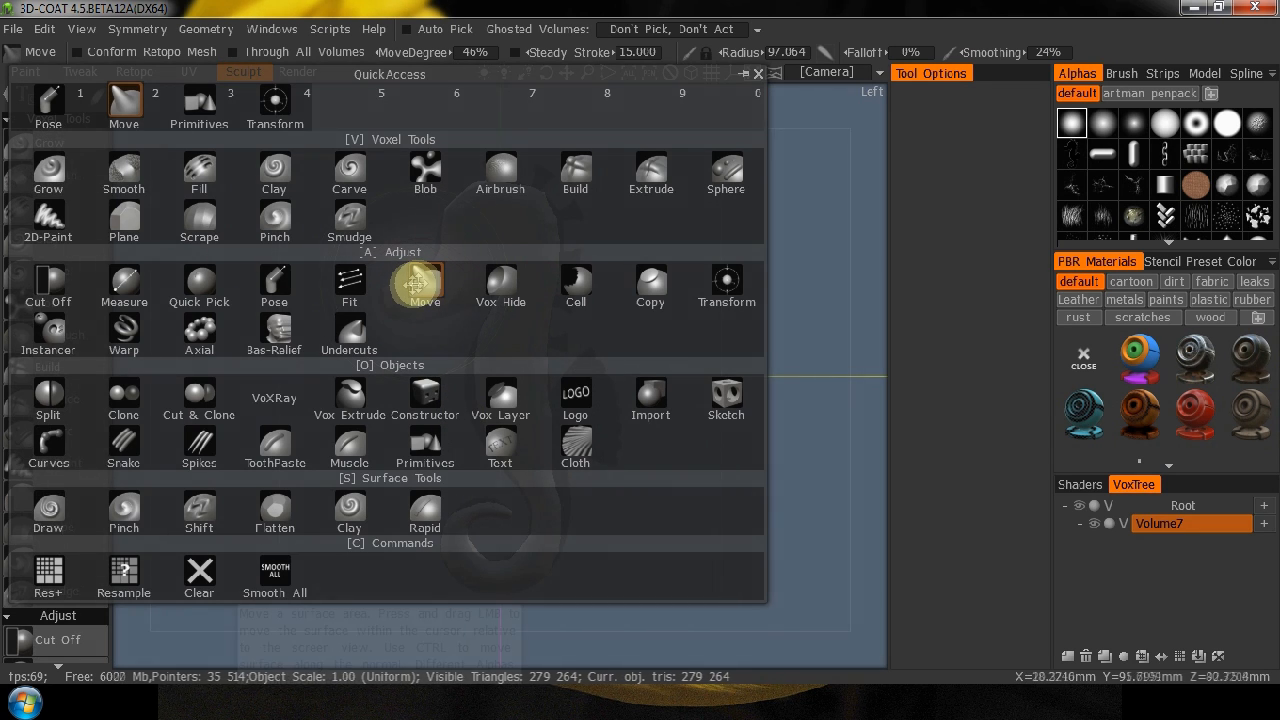
left_click(422, 284)
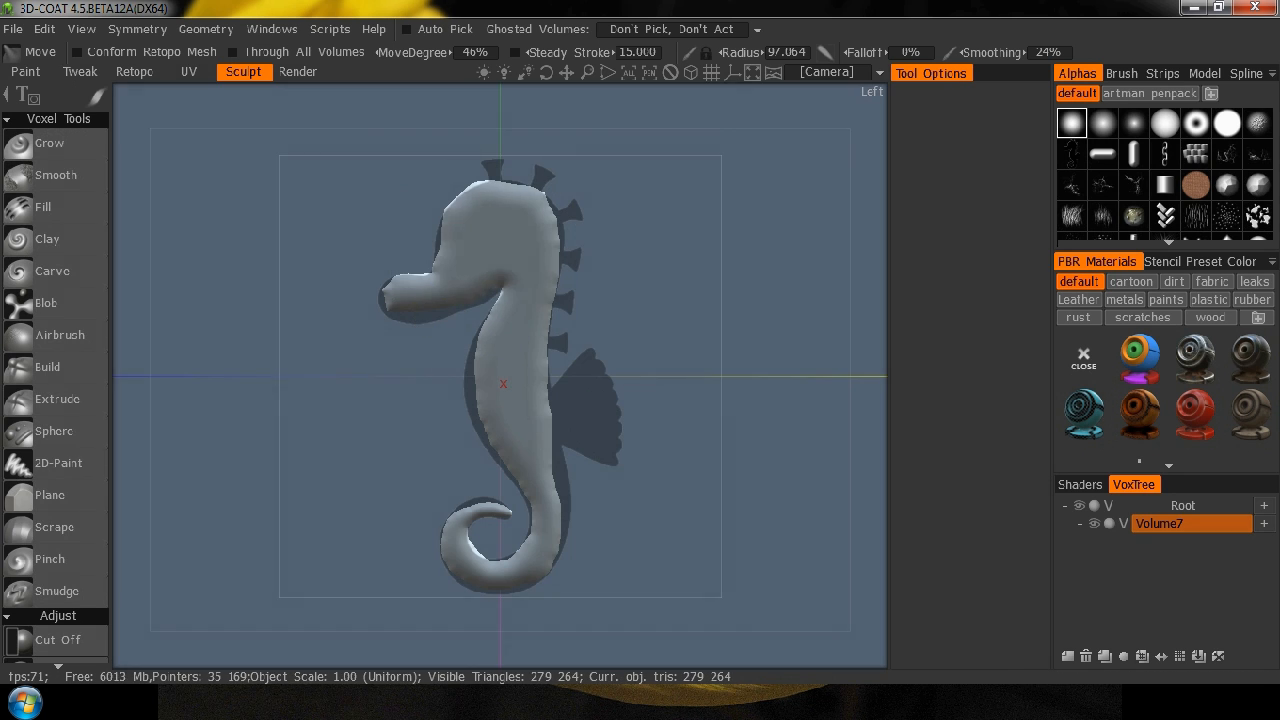
mouse_move(361, 346)
right_mouse_down()
mouse_move(273, 394)
mouse_move(492, 270)
mouse_move(600, 180)
right_mouse_up()
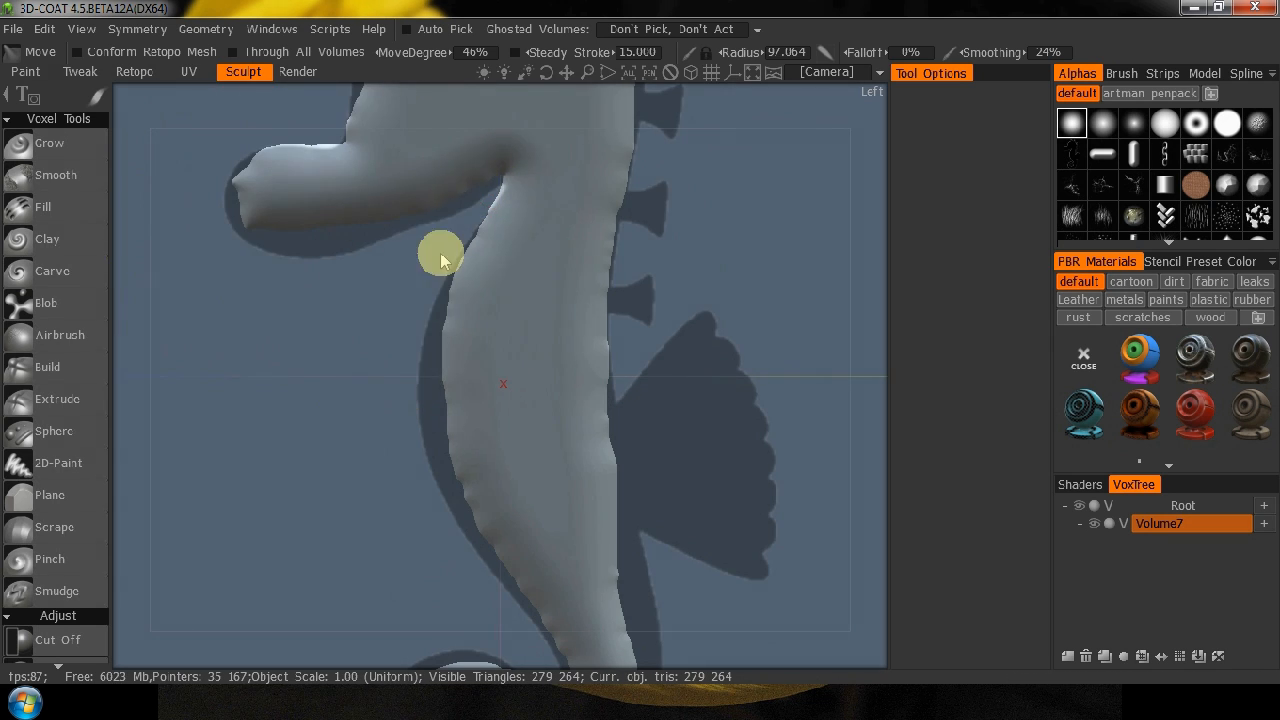
mouse_move(544, 357)
right_mouse_down()
mouse_move(370, 350)
mouse_move(388, 348)
right_mouse_up()
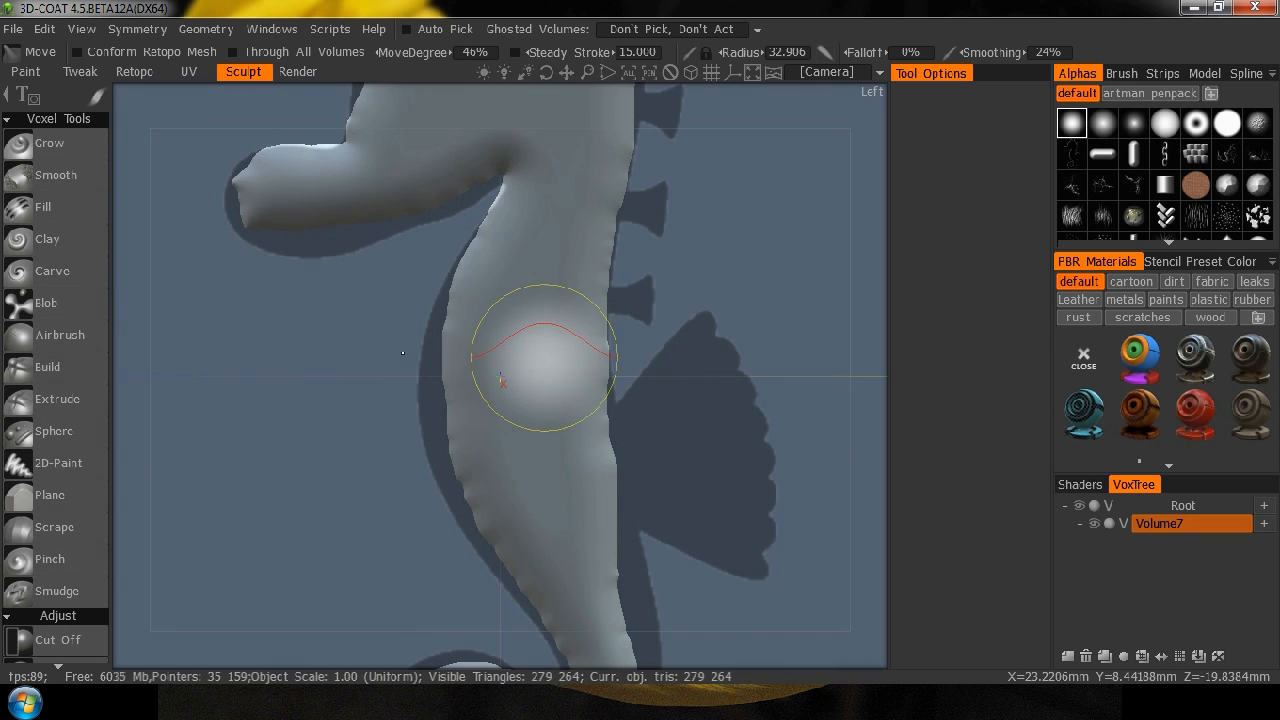
right_click_drag(303, 222, 315, 222)
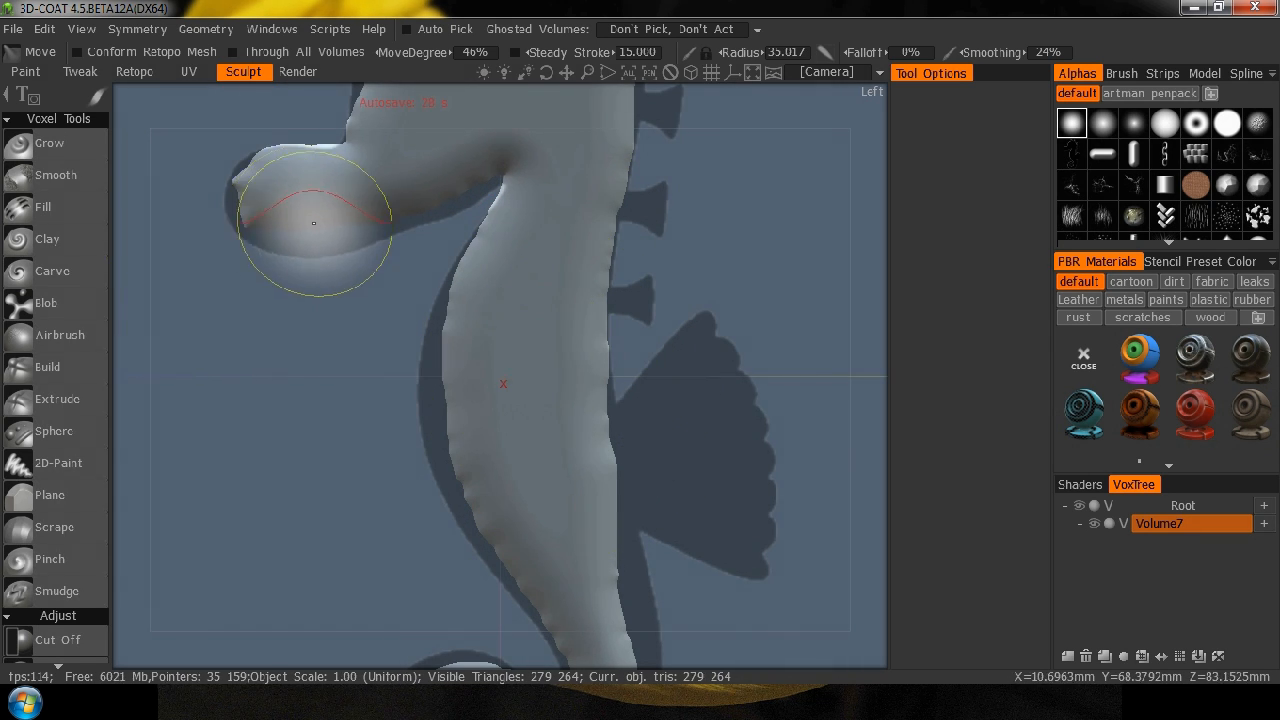
mouse_move(324, 222)
left_mouse_down()
mouse_move(325, 247)
mouse_move(327, 226)
mouse_move(370, 236)
mouse_move(505, 179)
left_mouse_up()
left_click_drag(512, 236, 478, 238)
left_click_drag(485, 286, 469, 306)
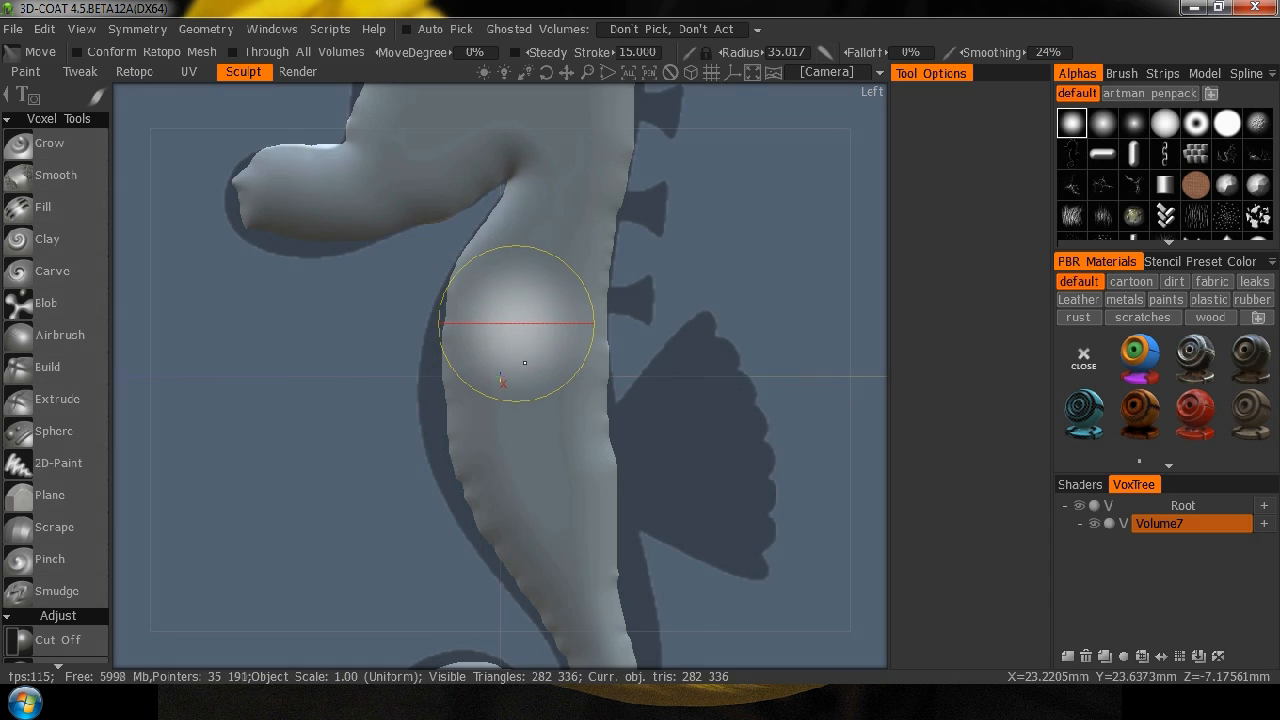
Pull the chest and belly edge out to the reference silhouette with Move at 46% degree and a radius of about 39.
right_click_drag(522, 340, 528, 318)
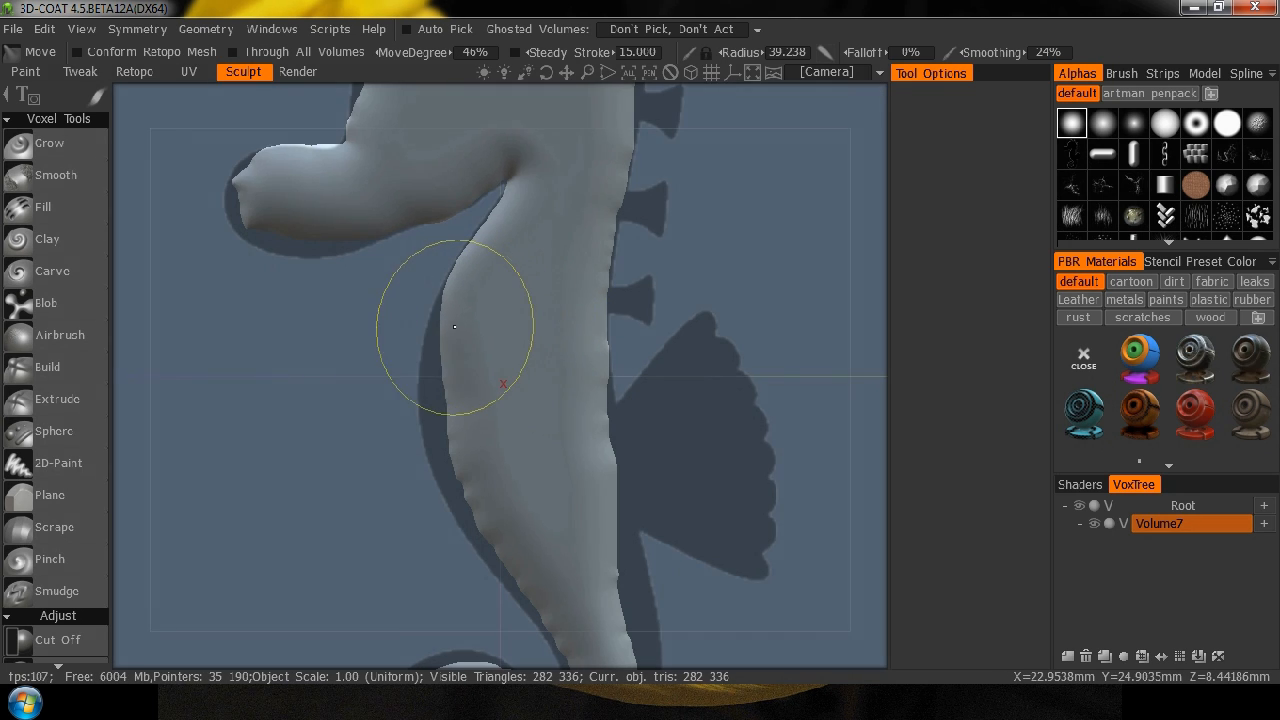
left_click_drag(454, 327, 465, 363)
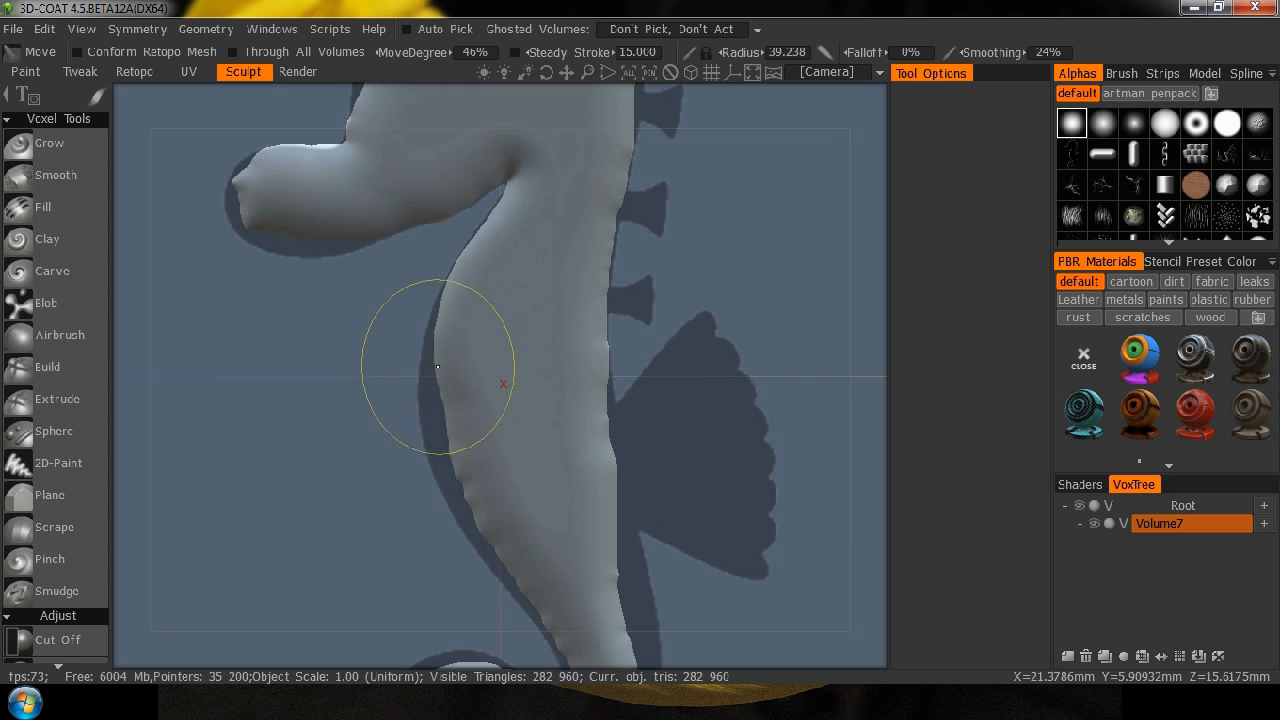
mouse_move(442, 325)
left_mouse_down()
mouse_move(456, 396)
mouse_move(440, 422)
mouse_move(448, 478)
mouse_move(483, 491)
mouse_move(470, 498)
mouse_move(491, 508)
mouse_move(516, 575)
left_mouse_up()
Try a smaller Move brush of about 20 radius with the sharper round alpha near the tail, and restore the soft round alpha.
middle_click_drag(710, 612, 707, 297)
left_click_drag(584, 304, 568, 307)
mouse_move(580, 351)
left_mouse_down()
mouse_move(568, 400)
mouse_move(589, 323)
mouse_move(612, 323)
mouse_move(610, 312)
left_mouse_up()
right_click_drag(611, 313, 574, 314)
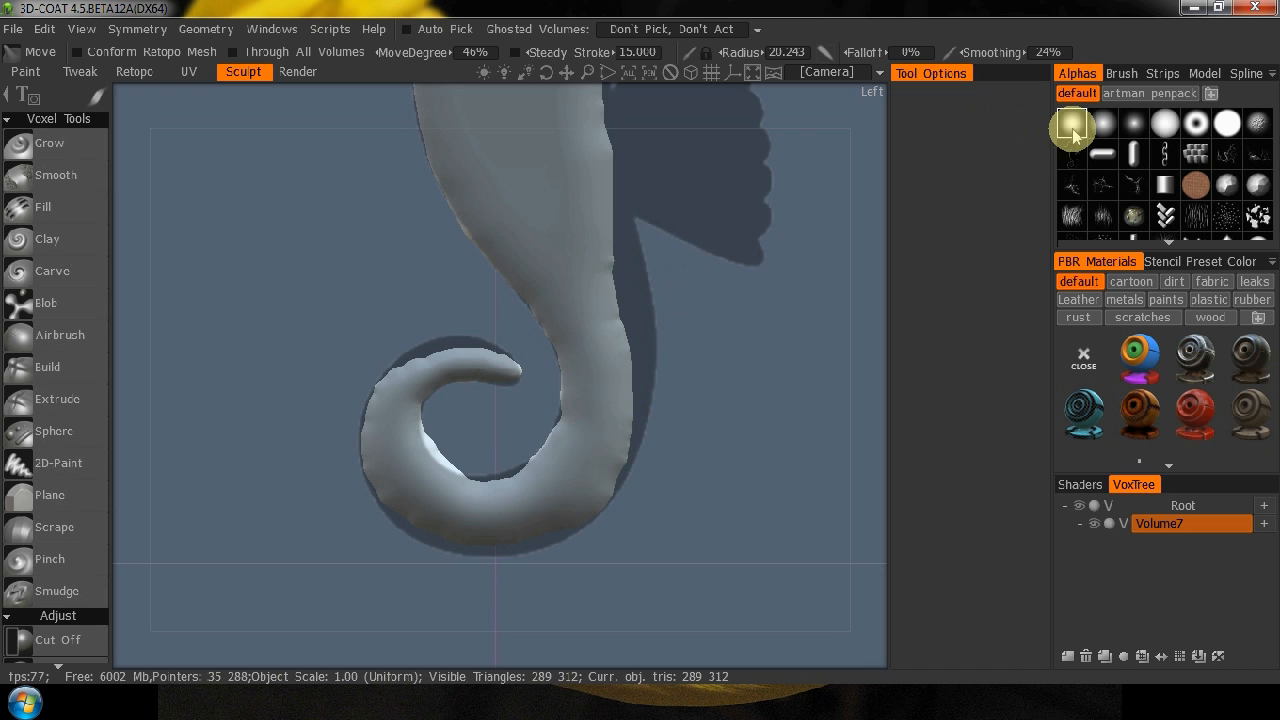
left_click(1133, 123)
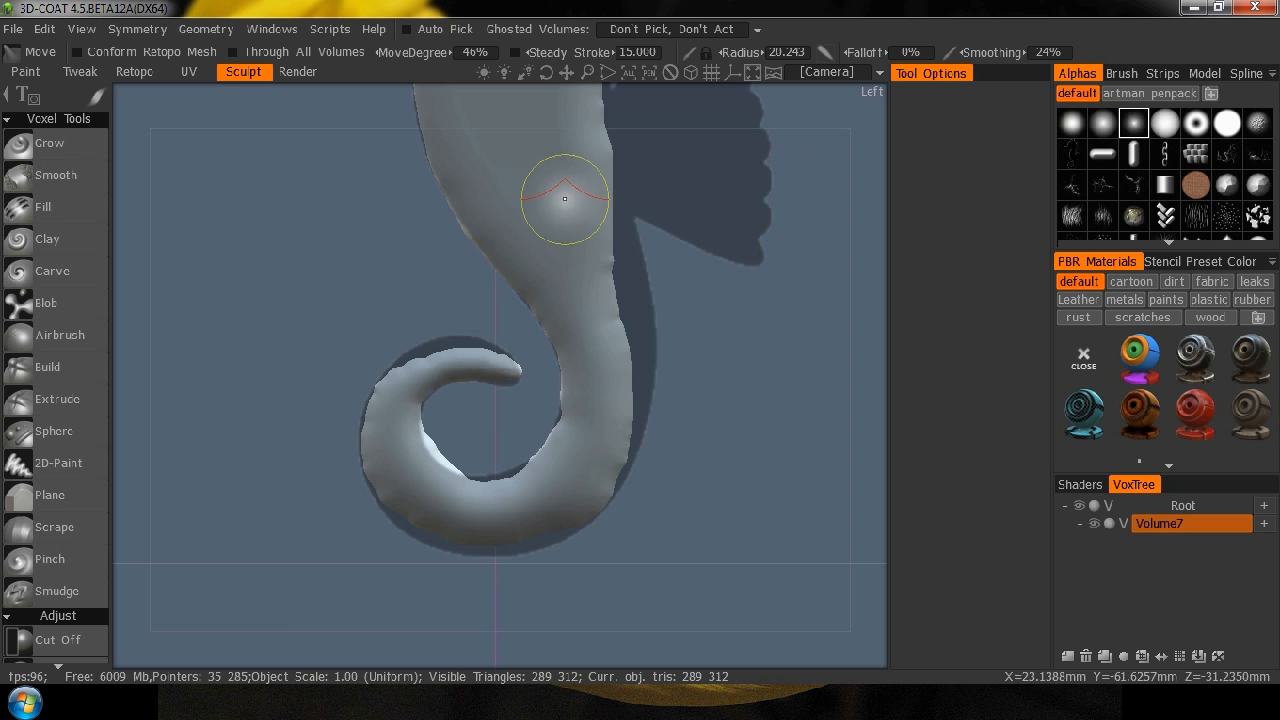
left_click(1193, 151)
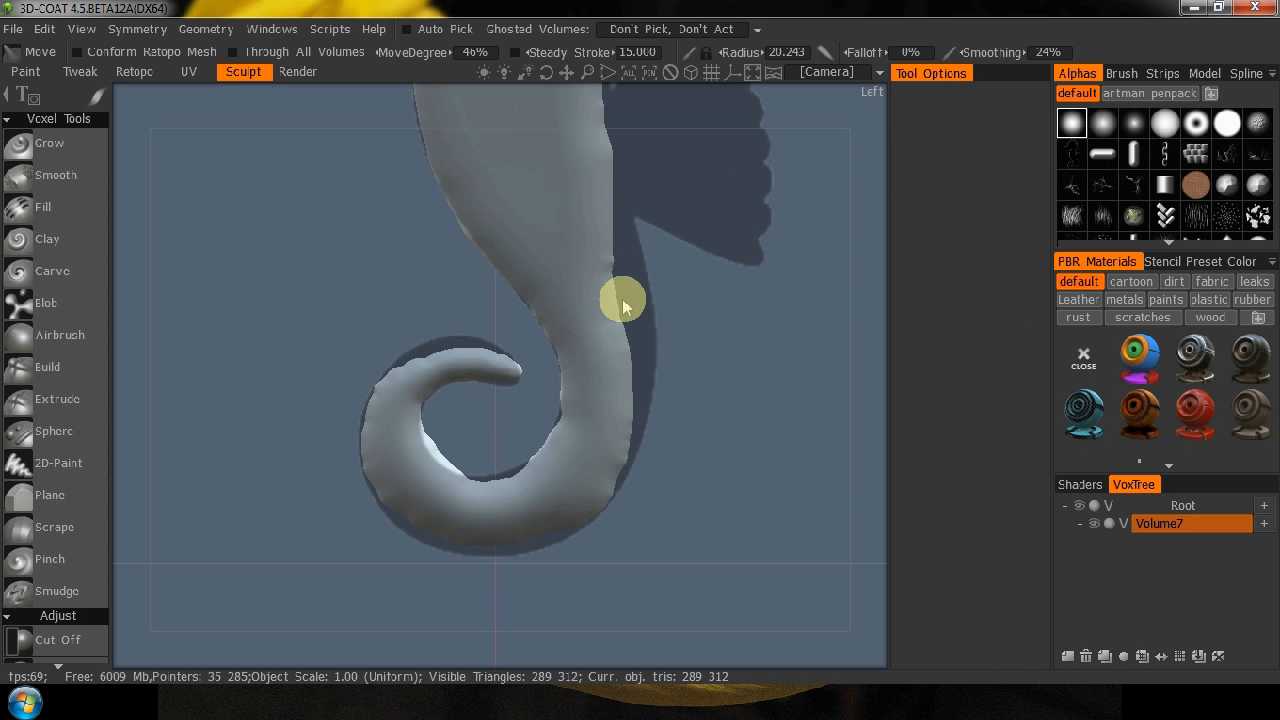
Pull the rear edge of the lower body and tail out to the reference silhouette, starting with a Move radius of about 35.
left_click_drag(600, 286, 622, 270)
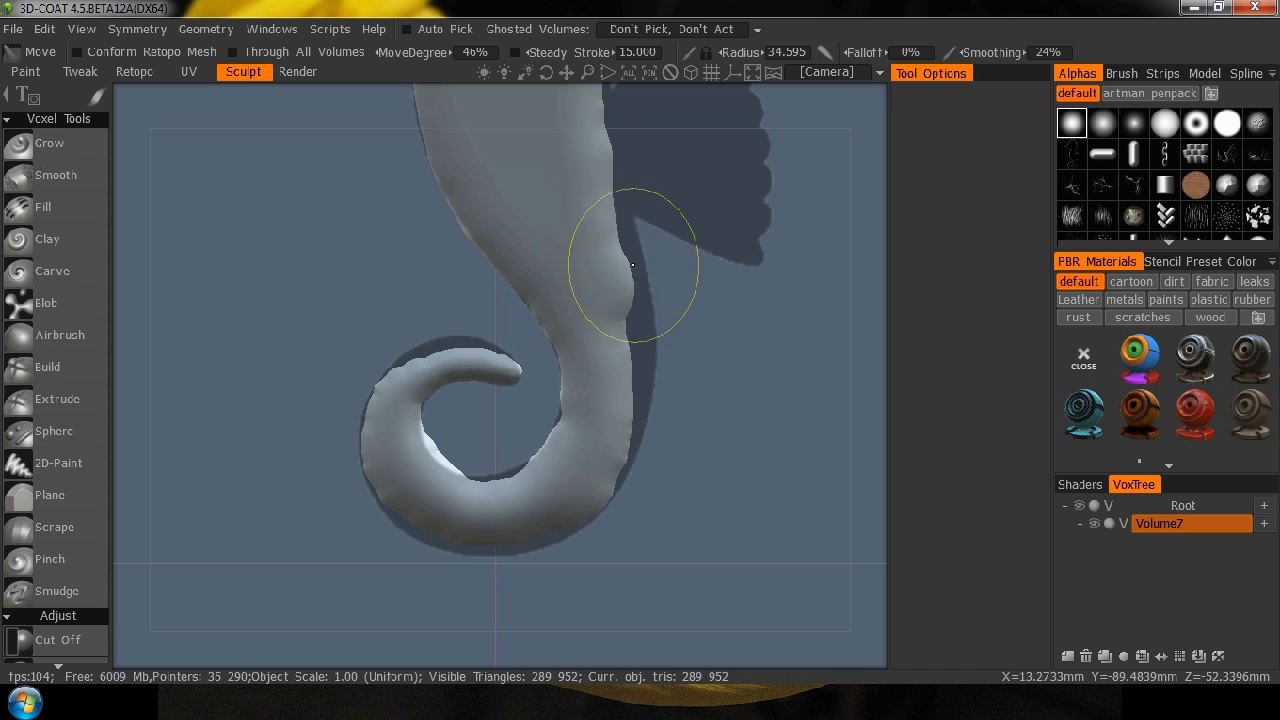
mouse_move(608, 227)
left_mouse_down()
mouse_move(614, 217)
mouse_move(623, 243)
mouse_move(609, 309)
mouse_move(652, 373)
left_mouse_up()
right_click_drag(634, 371, 629, 356)
mouse_move(630, 356)
left_mouse_down()
mouse_move(646, 366)
mouse_move(639, 382)
mouse_move(614, 371)
mouse_move(637, 402)
mouse_move(610, 443)
mouse_move(626, 452)
mouse_move(609, 480)
left_mouse_up()
mouse_move(515, 512)
left_mouse_down()
mouse_move(489, 481)
mouse_move(457, 487)
mouse_move(500, 493)
mouse_move(514, 480)
mouse_move(452, 447)
mouse_move(423, 457)
mouse_move(483, 408)
left_mouse_up()
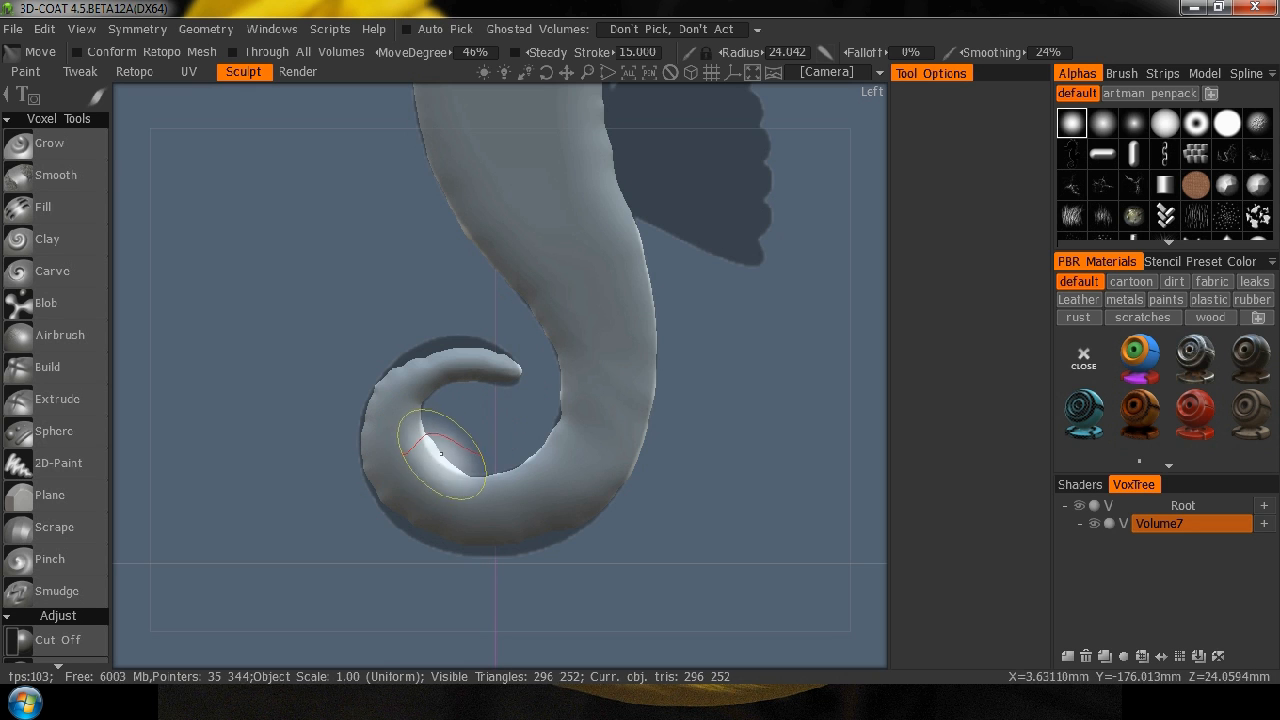
Reshape the tail curl's inner edge, upper arc and outer edge to the reference silhouette with a Move radius of about 24.
left_click_drag(415, 461, 427, 457)
mouse_move(430, 376)
left_mouse_down()
mouse_move(429, 355)
mouse_move(410, 355)
mouse_move(471, 340)
mouse_move(496, 352)
left_mouse_up()
left_click_drag(377, 411, 385, 416)
mouse_move(385, 442)
left_mouse_down()
mouse_move(380, 408)
mouse_move(376, 422)
left_mouse_up()
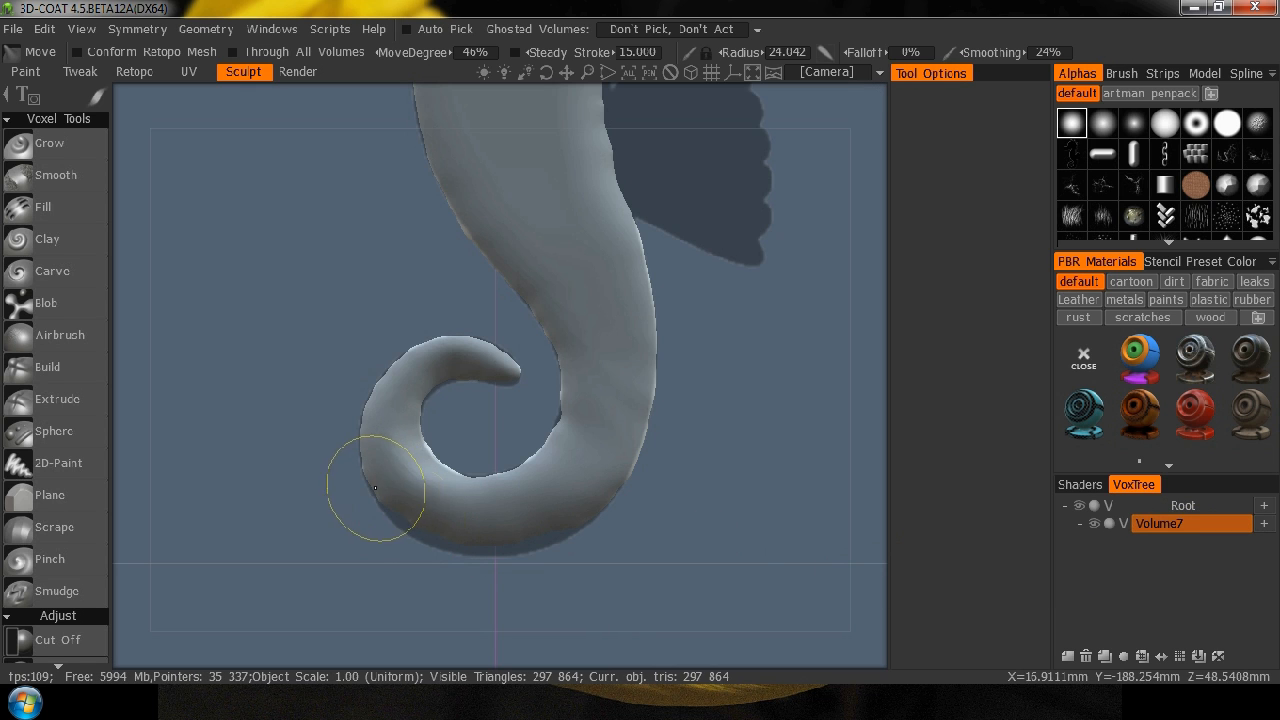
mouse_move(375, 488)
left_mouse_down()
mouse_move(449, 543)
mouse_move(477, 523)
mouse_move(492, 555)
mouse_move(526, 523)
mouse_move(558, 541)
mouse_move(583, 523)
mouse_move(574, 409)
mouse_move(570, 419)
left_mouse_up()
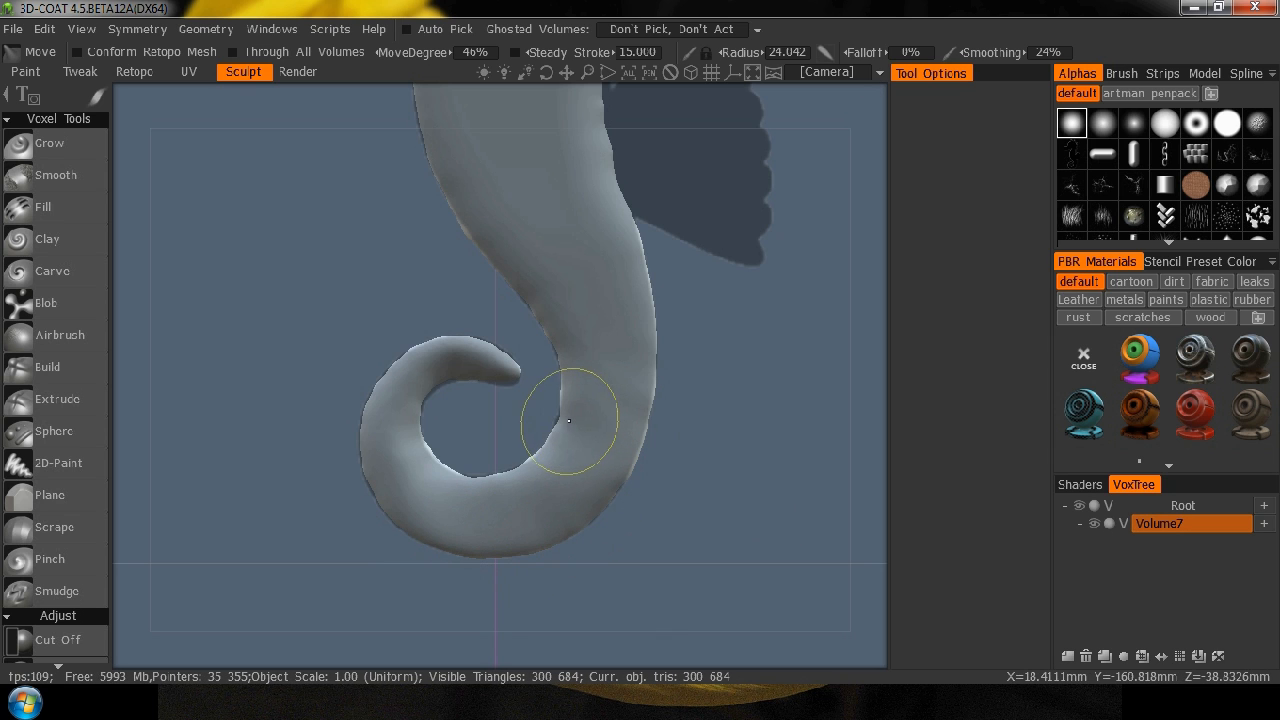
Touch up the tail curl's inner edge, then shape the snout's upper edge to the silhouette with a Move radius of about 12.
mouse_move(446, 420)
left_mouse_down()
mouse_move(434, 409)
mouse_move(443, 428)
mouse_move(491, 361)
left_mouse_up()
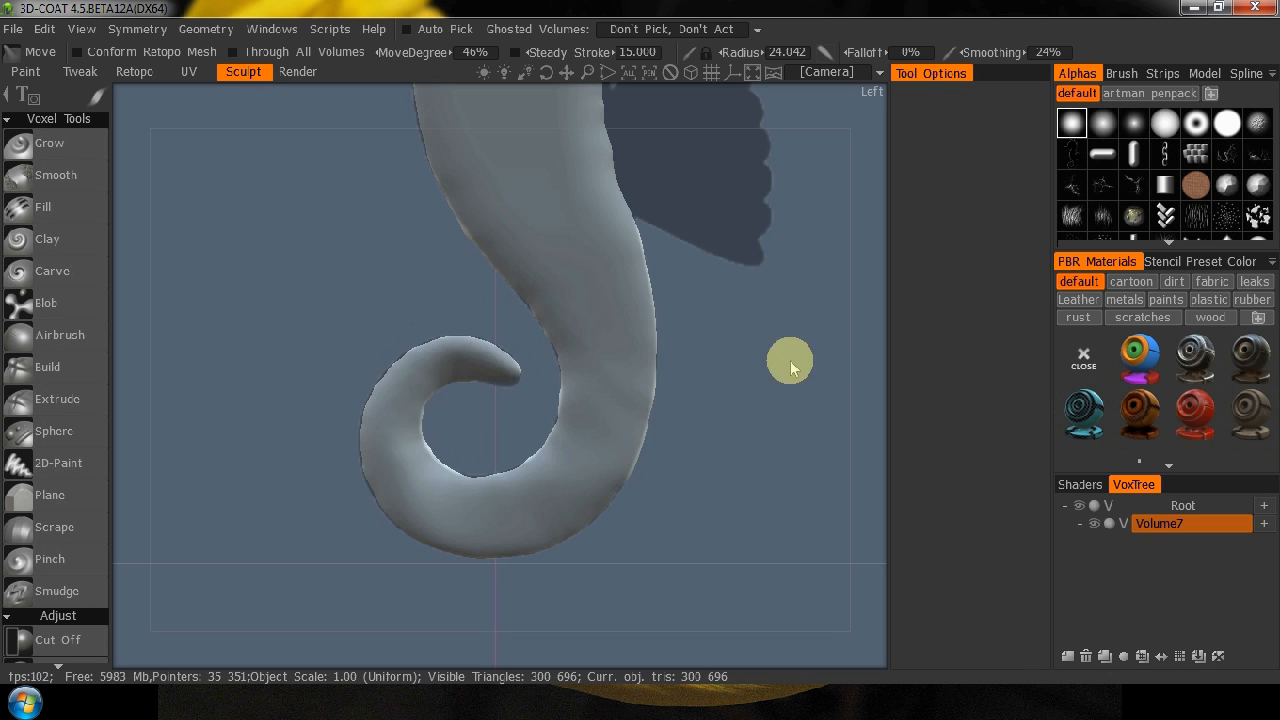
middle_click_drag(740, 322, 737, 530)
middle_click_drag(720, 351, 722, 537)
mouse_move(350, 317)
left_mouse_down()
mouse_move(329, 294)
mouse_move(320, 332)
mouse_move(289, 297)
mouse_move(248, 306)
mouse_move(248, 318)
mouse_move(294, 329)
mouse_move(337, 306)
mouse_move(334, 323)
left_mouse_up()
mouse_move(244, 294)
left_mouse_down()
mouse_move(228, 282)
mouse_move(243, 277)
mouse_move(251, 314)
mouse_move(272, 320)
left_mouse_up()
left_click_drag(256, 270, 243, 245)
right_click_drag(254, 255, 231, 252)
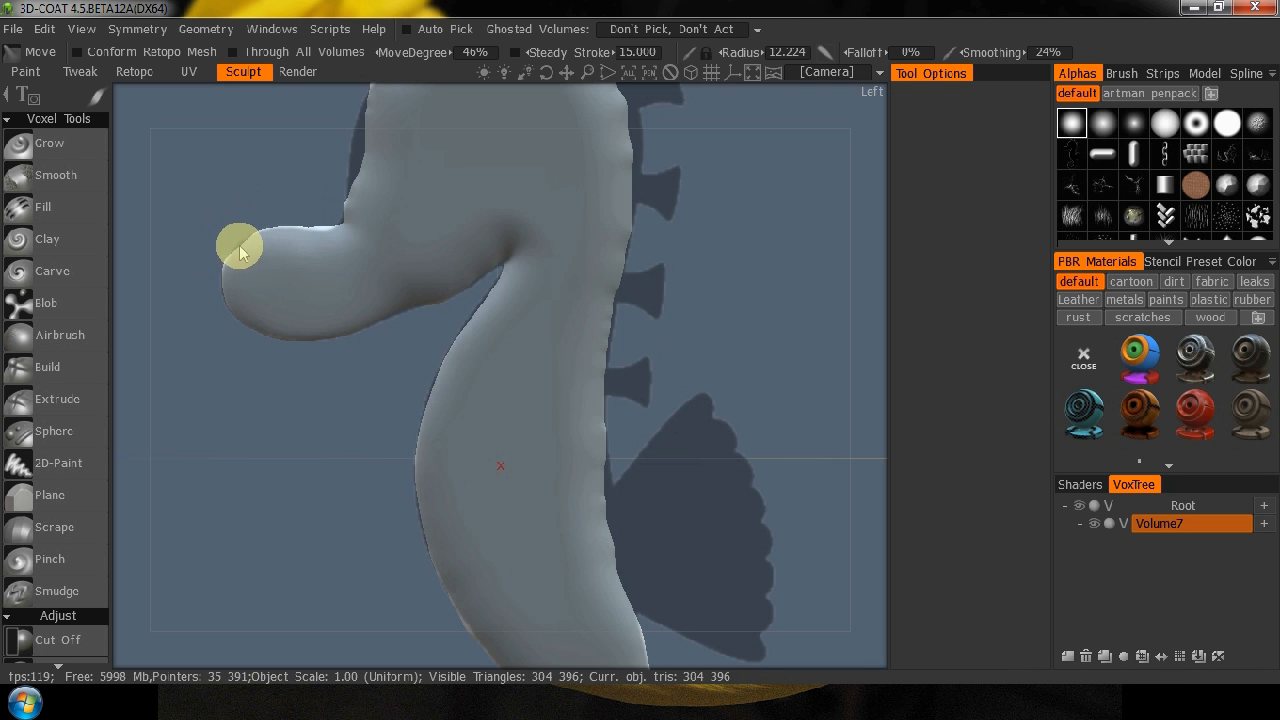
left_click_drag(240, 245, 236, 243)
Round out the top of the snout to the reference silhouette with a Move radius of about 12.
right_click_drag(212, 291, 266, 226)
middle_click_drag(219, 366, 439, 458)
middle_click_drag(309, 244, 370, 290)
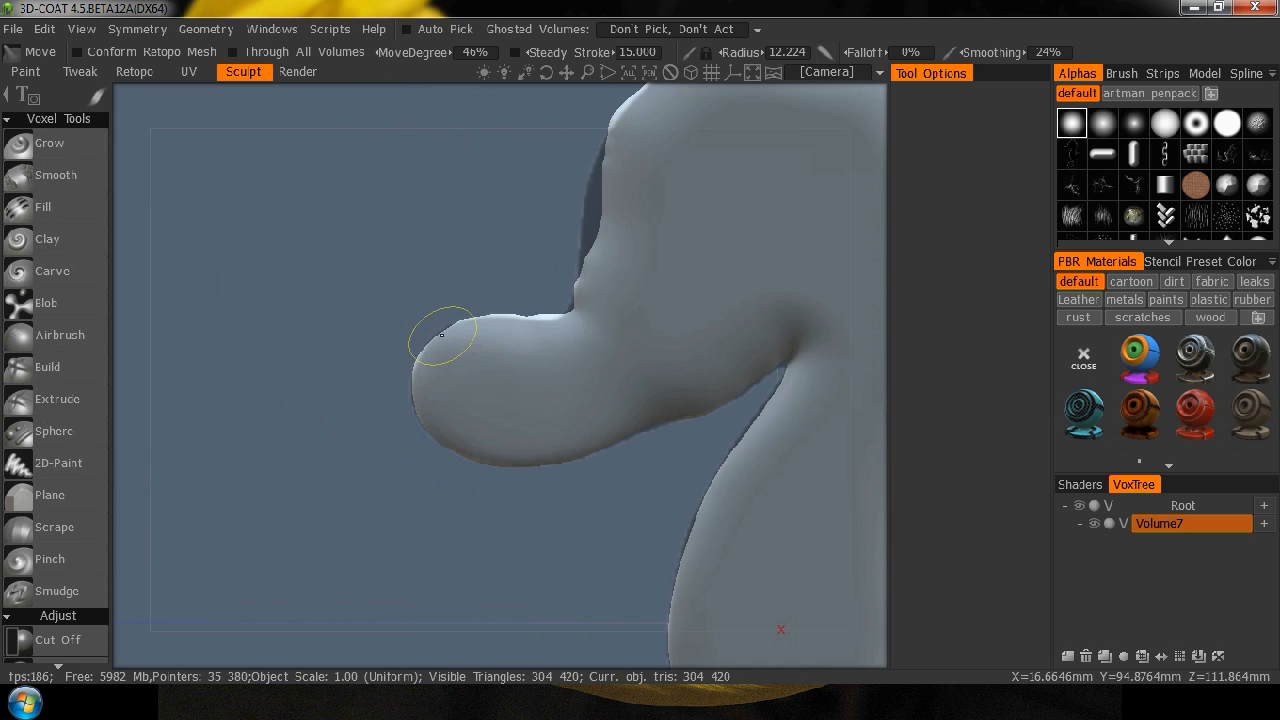
left_click_drag(560, 332, 547, 315)
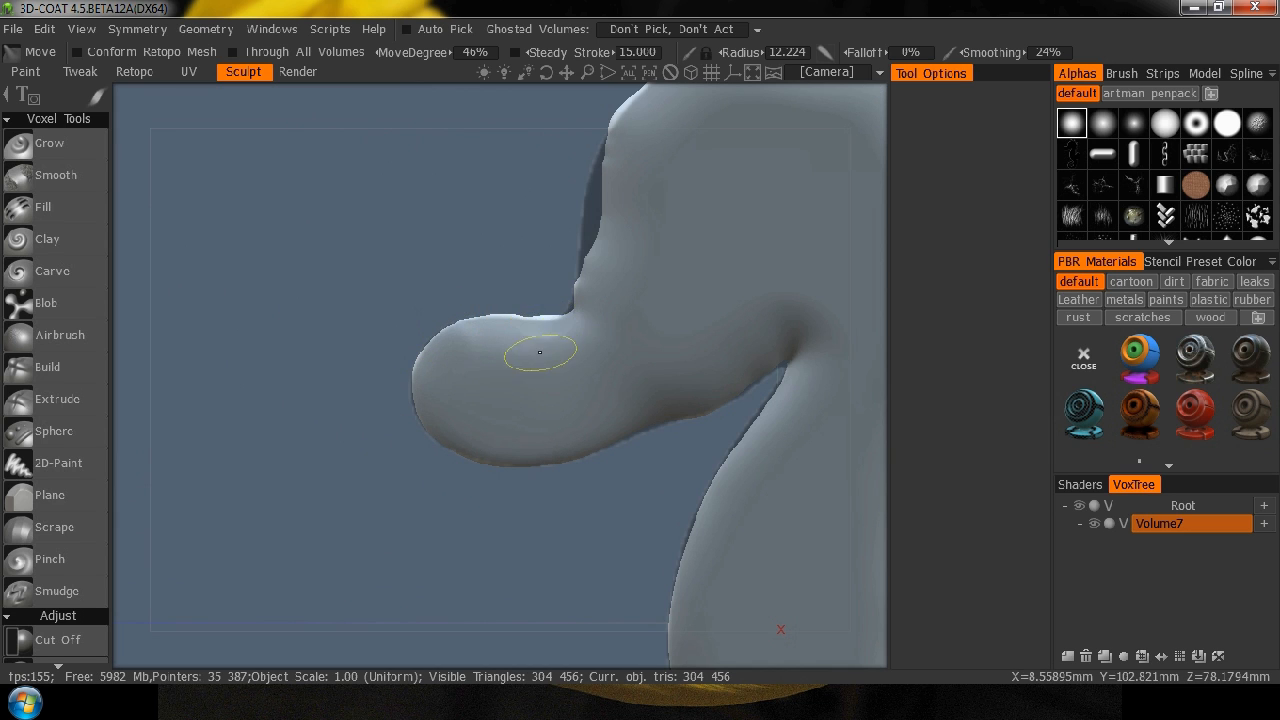
left_click_drag(526, 107, 516, 225)
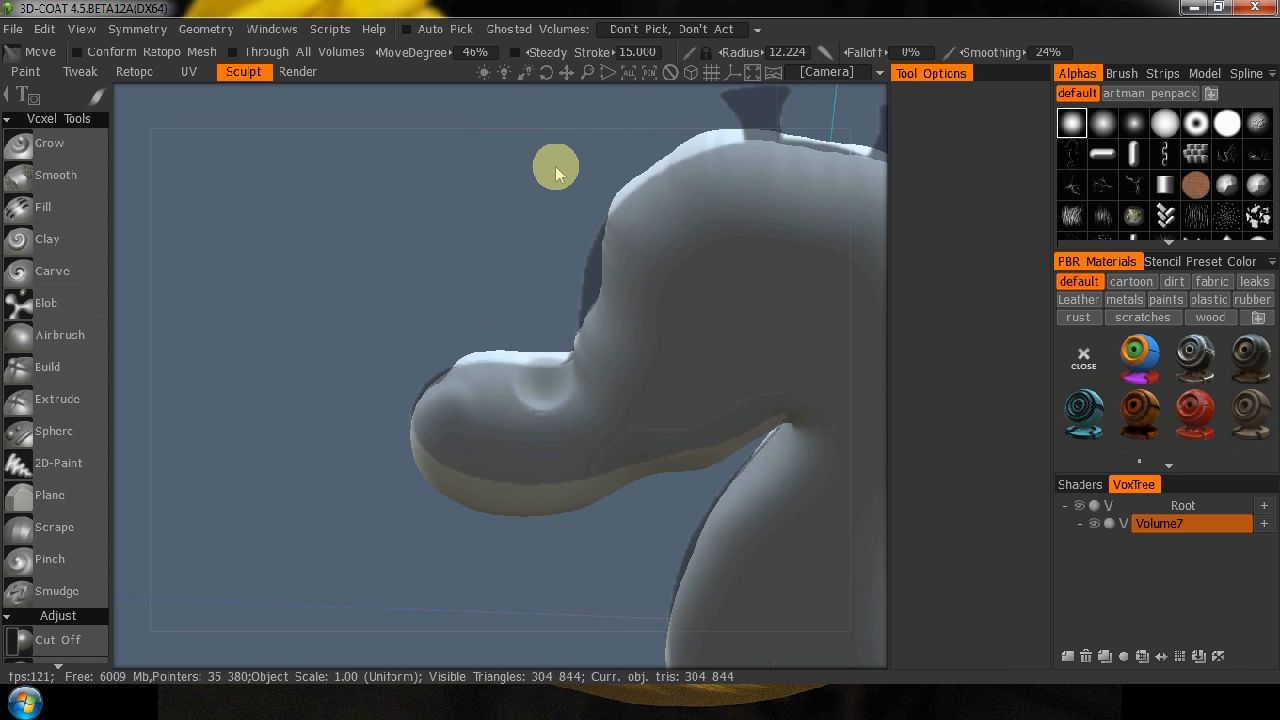
key("ctrl+z")
key("KP_4")
Reshape the top of the snout and its corner with the forehead to the silhouette, raising the Move radius to about 15.5.
middle_click_drag(337, 270, 498, 684)
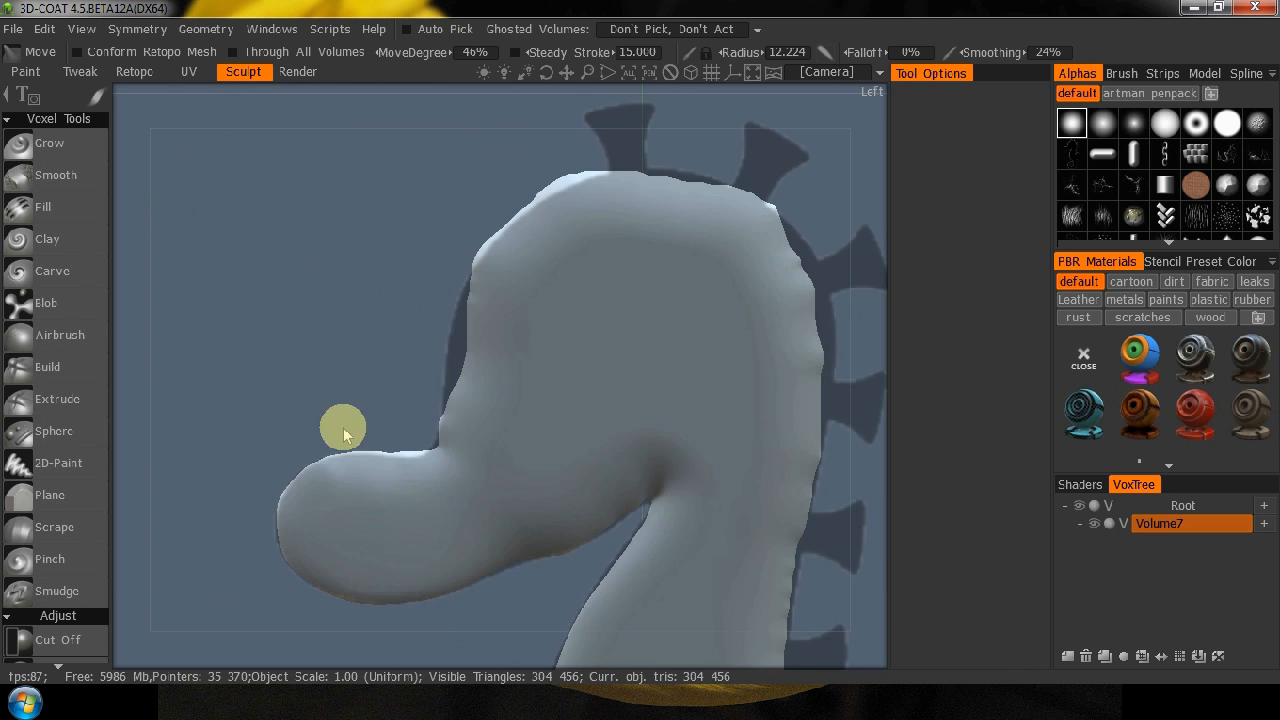
right_click_drag(343, 432, 440, 303)
middle_click_drag(212, 386, 403, 226)
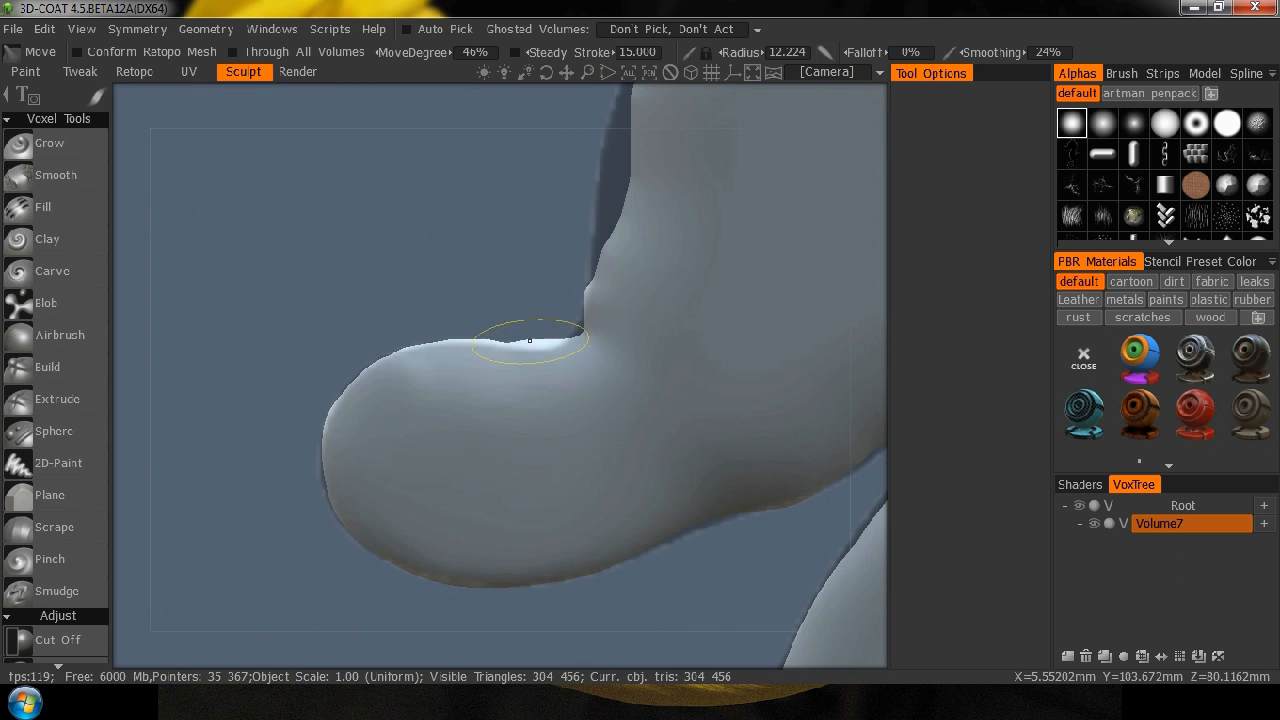
left_click_drag(531, 348, 473, 344)
mouse_move(575, 344)
left_mouse_down()
mouse_move(591, 339)
mouse_move(614, 241)
left_mouse_up()
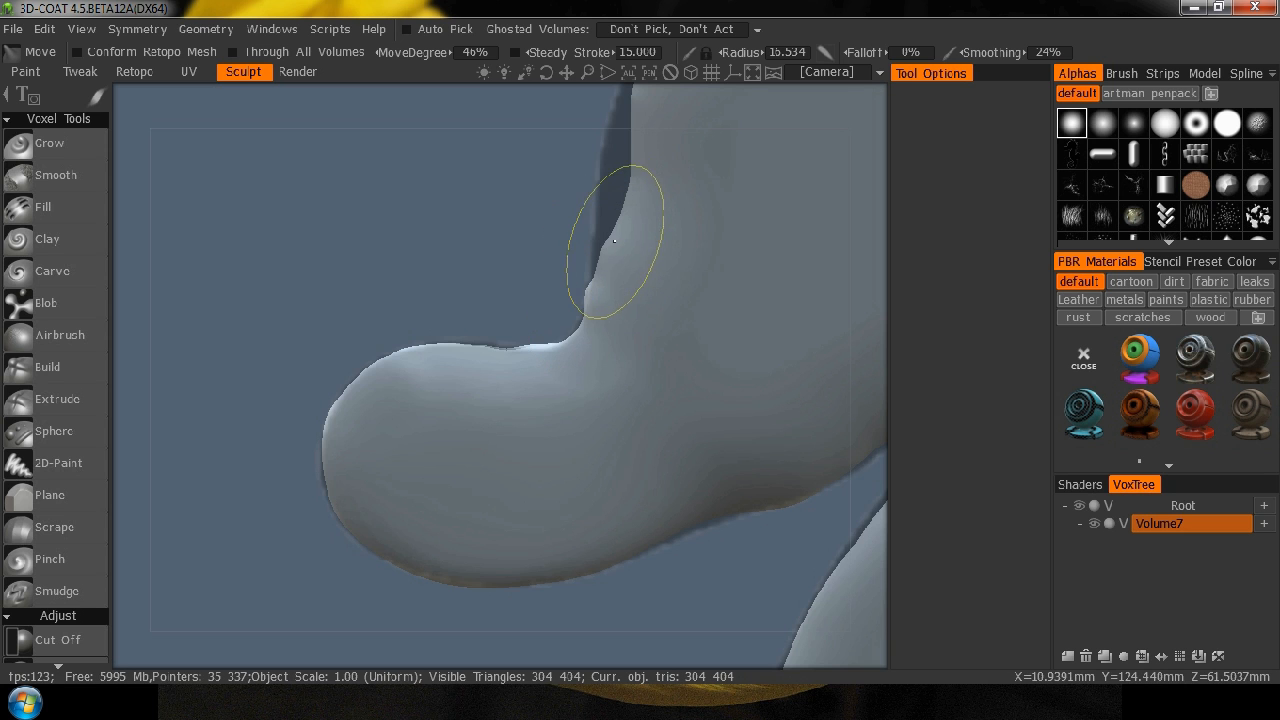
Pull the forehead edge above the snout out to the reference silhouette with a Move radius of about 15.5.
mouse_move(515, 270)
middle_mouse_down()
mouse_move(469, 446)
mouse_move(458, 553)
middle_mouse_up()
mouse_move(580, 450)
left_mouse_down()
mouse_move(549, 456)
mouse_move(560, 487)
mouse_move(541, 503)
left_mouse_up()
left_click_drag(546, 483, 543, 501)
left_click_drag(572, 420, 566, 416)
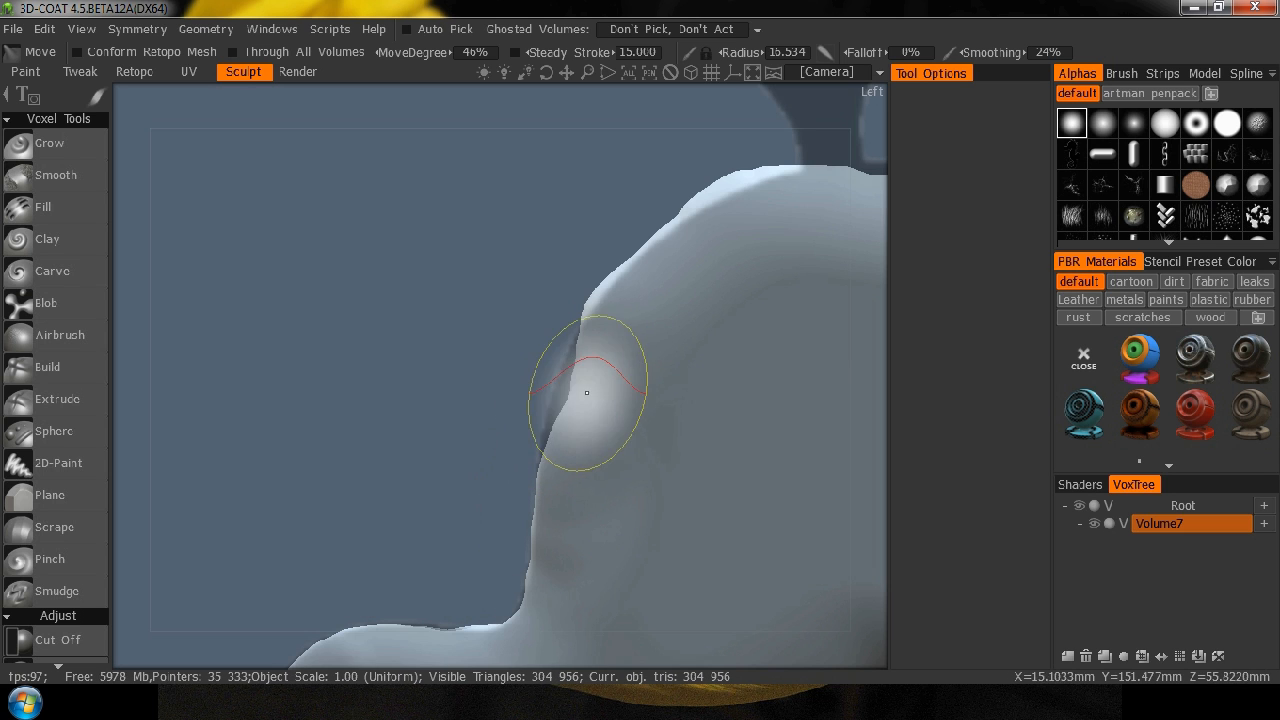
left_click_drag(559, 364, 553, 442)
Even out the upper forehead and crown of the head along the silhouette with a Move radius of about 15.5.
middle_click_drag(583, 244, 473, 354)
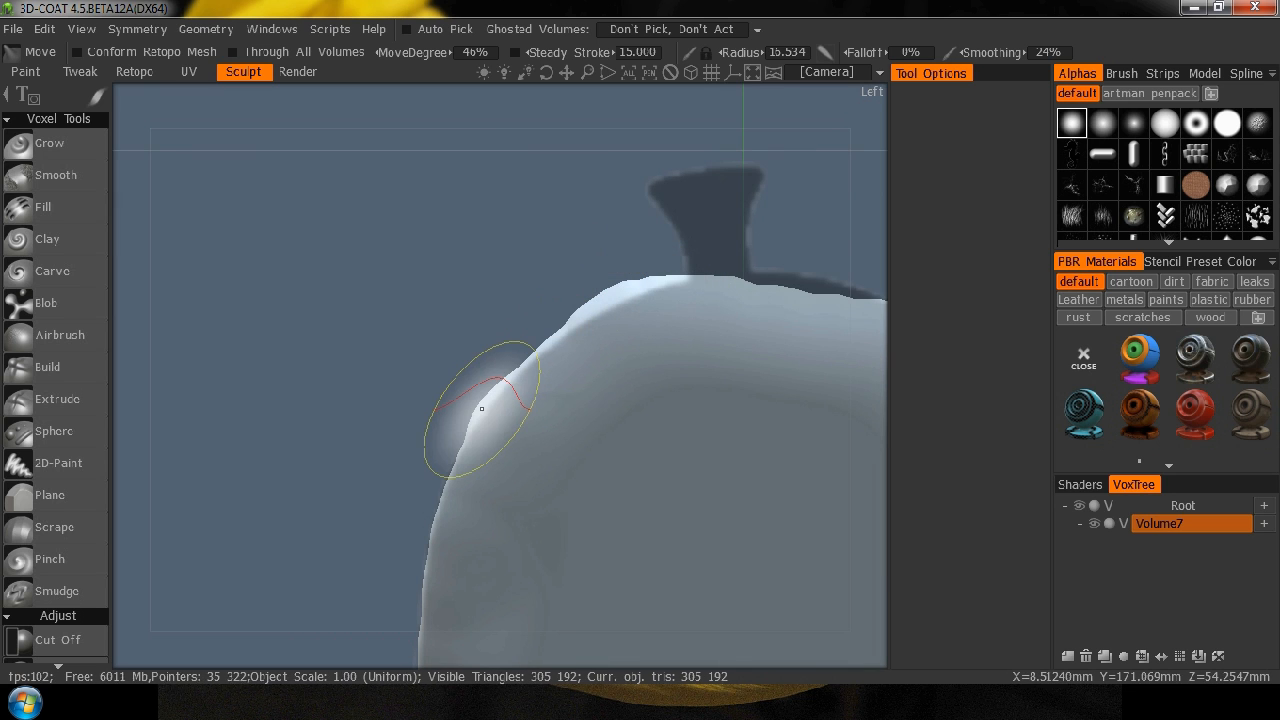
mouse_move(481, 408)
left_mouse_down()
mouse_move(483, 449)
mouse_move(475, 430)
left_mouse_up()
left_click_drag(580, 312, 636, 292)
left_click_drag(637, 288, 602, 304)
Pull the back of the head and neck out to the base of the spines with Move, and bring the whole seahorse into view.
middle_click_drag(518, 276, 220, 318)
mouse_move(456, 336)
left_mouse_down()
mouse_move(500, 323)
mouse_move(517, 339)
mouse_move(571, 341)
left_mouse_up()
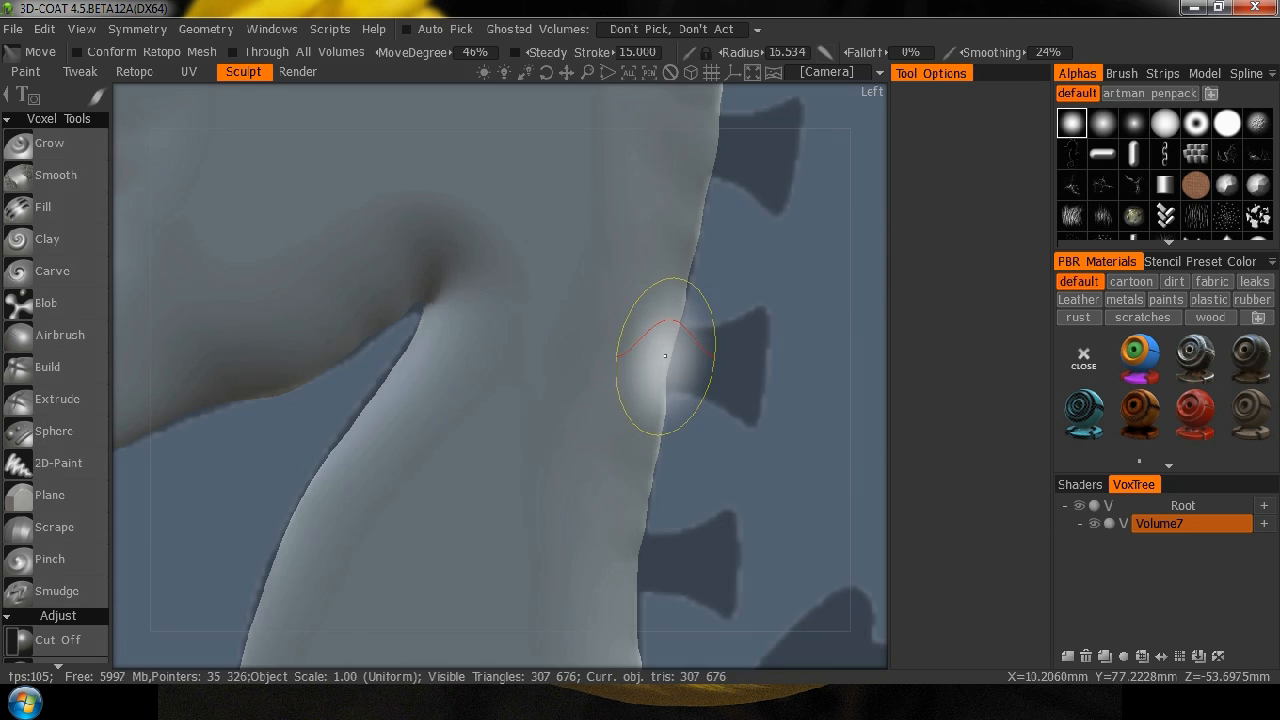
scroll(640, 470, "down", 2)
right_click_drag(497, 495, 182, 527)
middle_click_drag(689, 588, 734, 498)
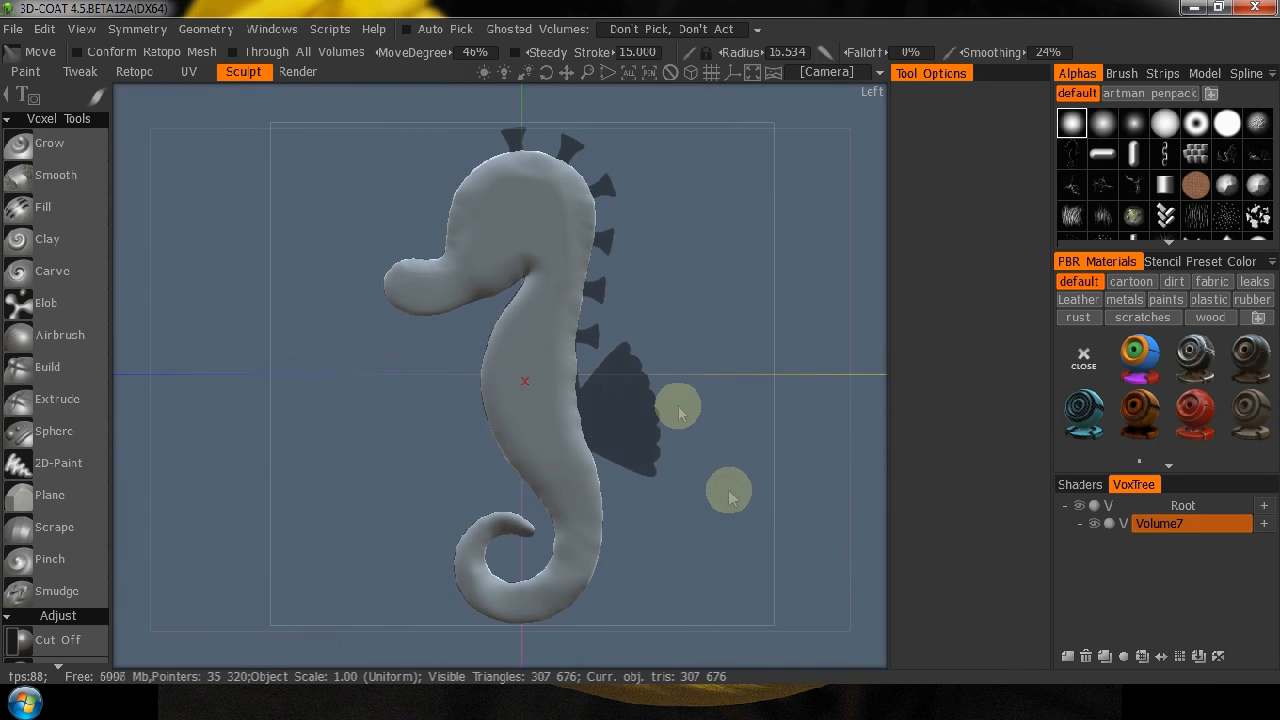
Smooth the bumps around the back and crown of the head with the Smooth tool at 37% depth and a radius of about 35.6.
left_click(58, 180)
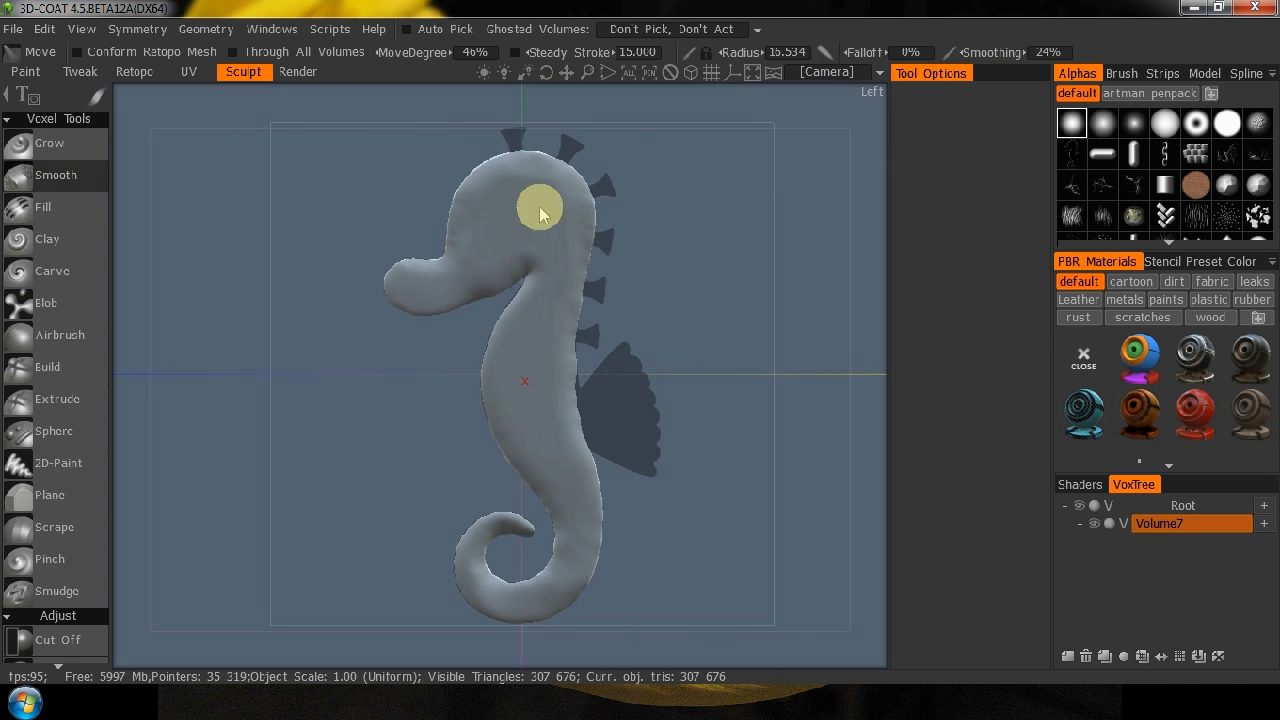
key("shift")
left_click_drag(593, 202, 503, 163)
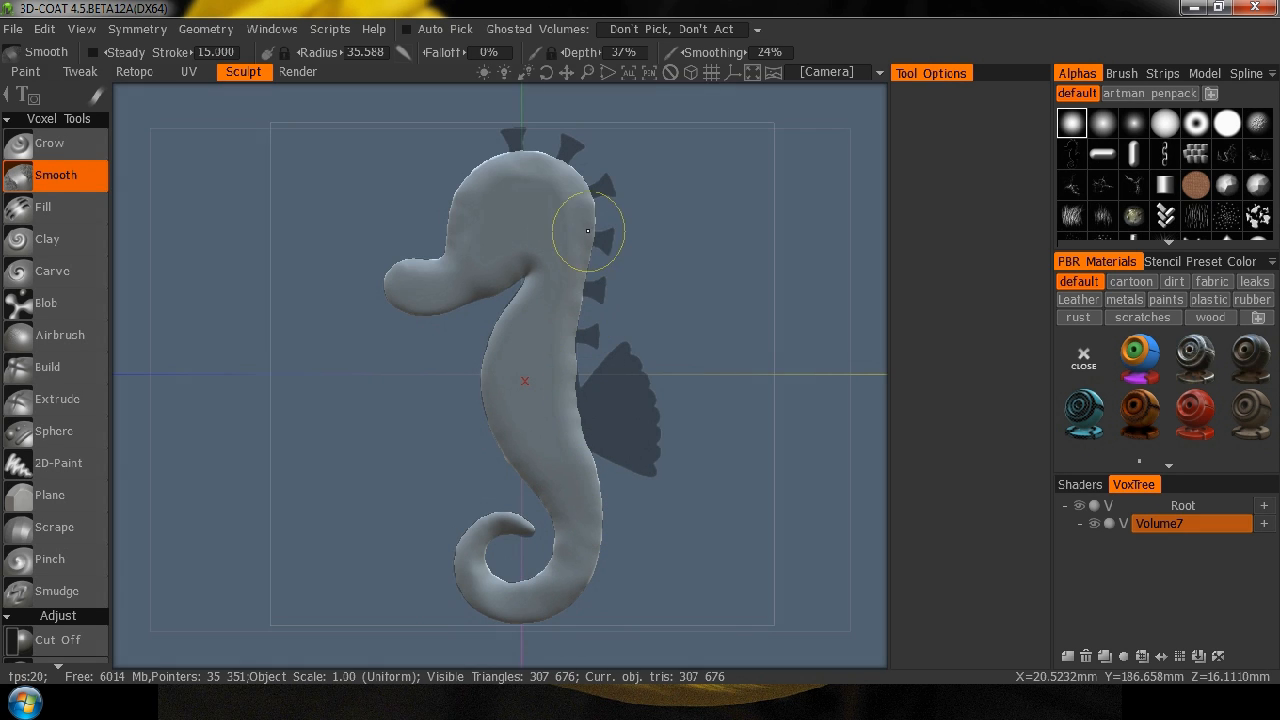
mouse_move(594, 150)
left_mouse_down()
mouse_move(594, 167)
mouse_move(472, 210)
left_mouse_up()
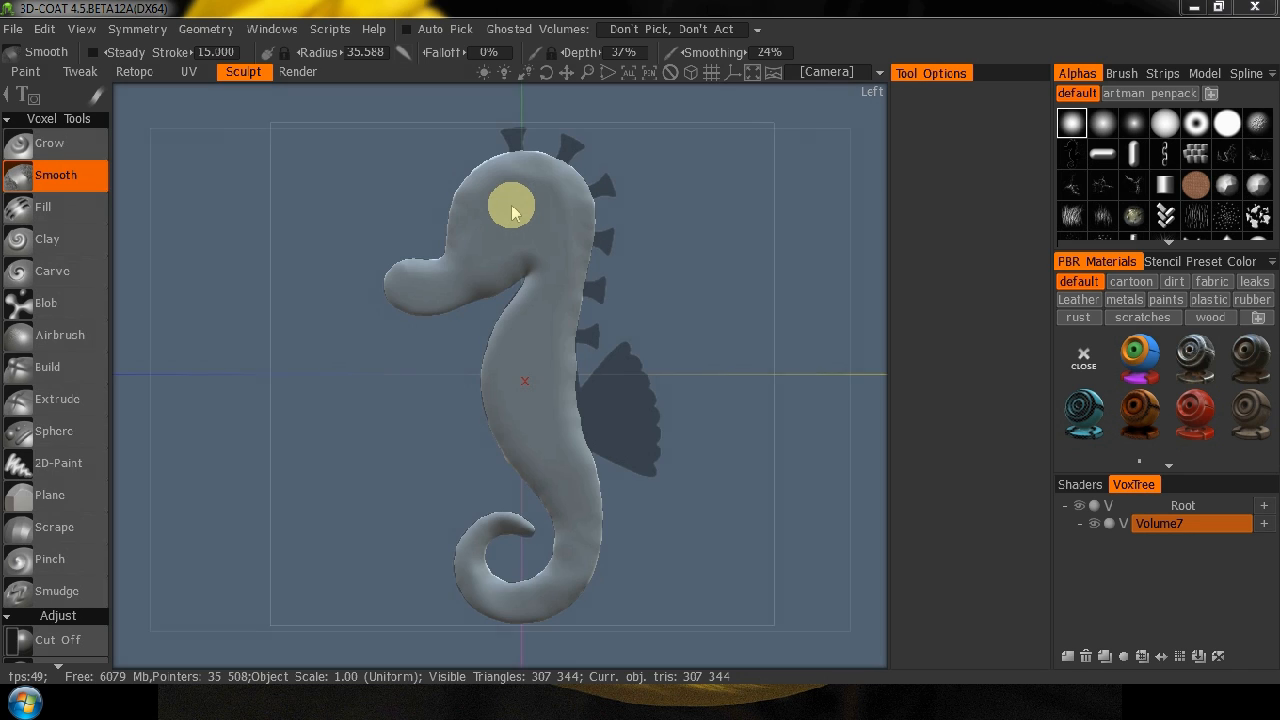
Set the Smooth tool's smoothing to 45% and smooth the head's outline.
left_click(78, 179)
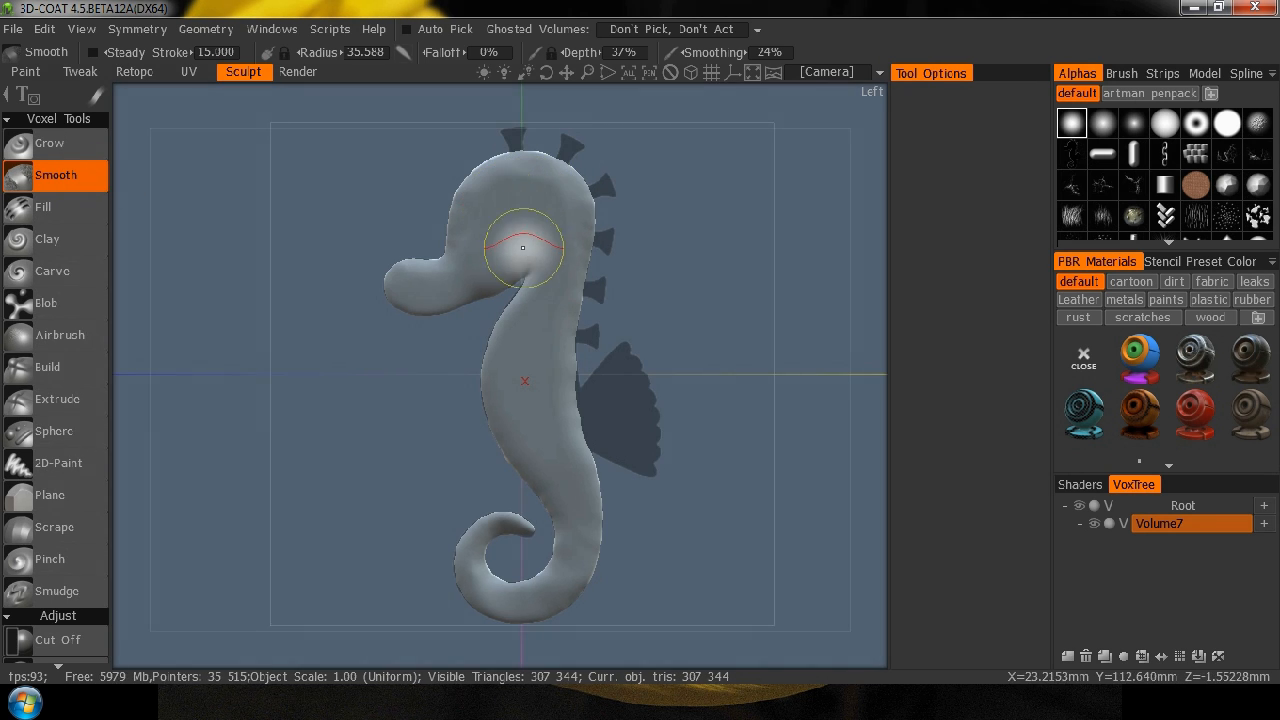
left_click_drag(727, 55, 770, 55)
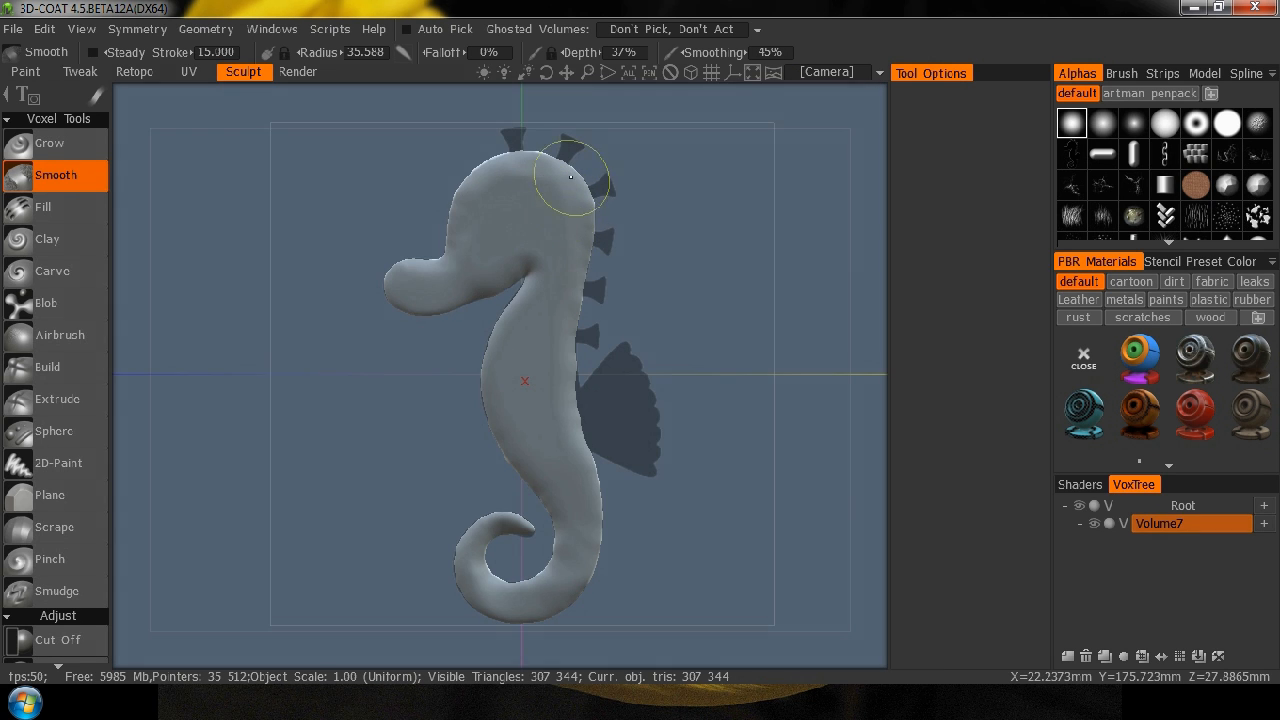
right_click_drag(644, 233, 757, 147)
middle_click_drag(780, 171, 772, 357)
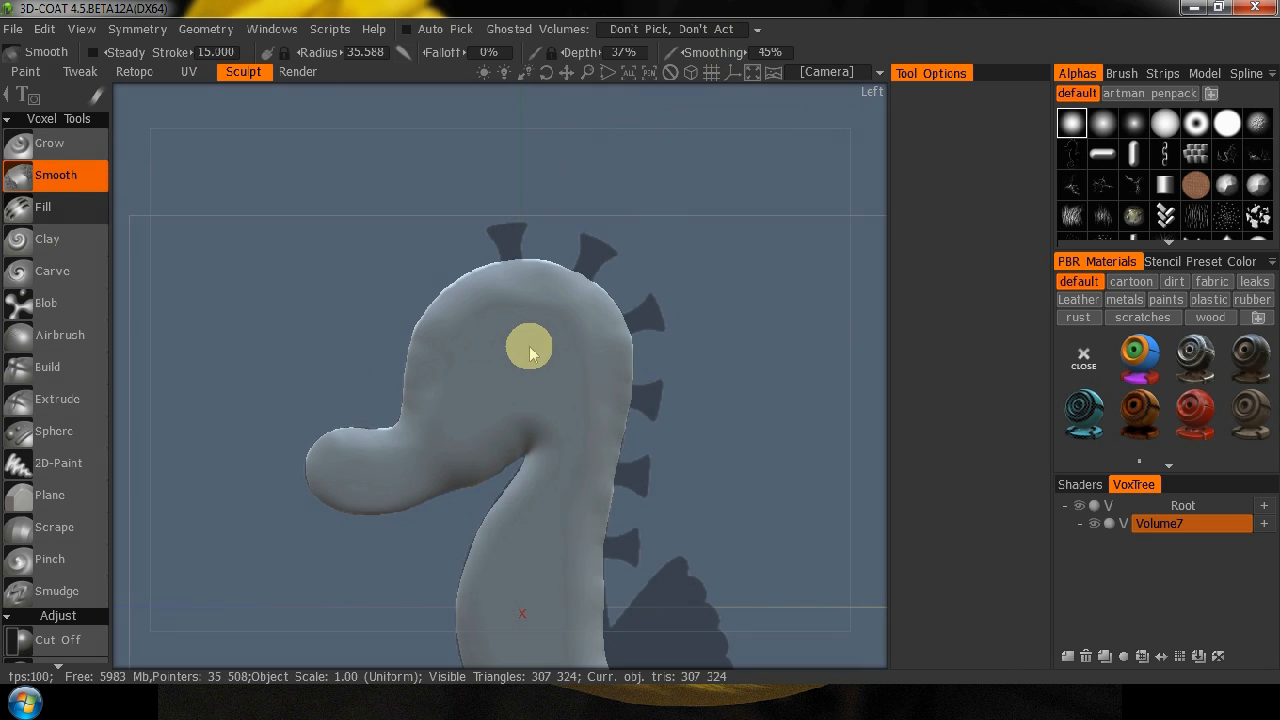
Even out the head, neck and upper body surface with the Fill tool at 63% depth and a radius of about 52.
left_click(45, 207)
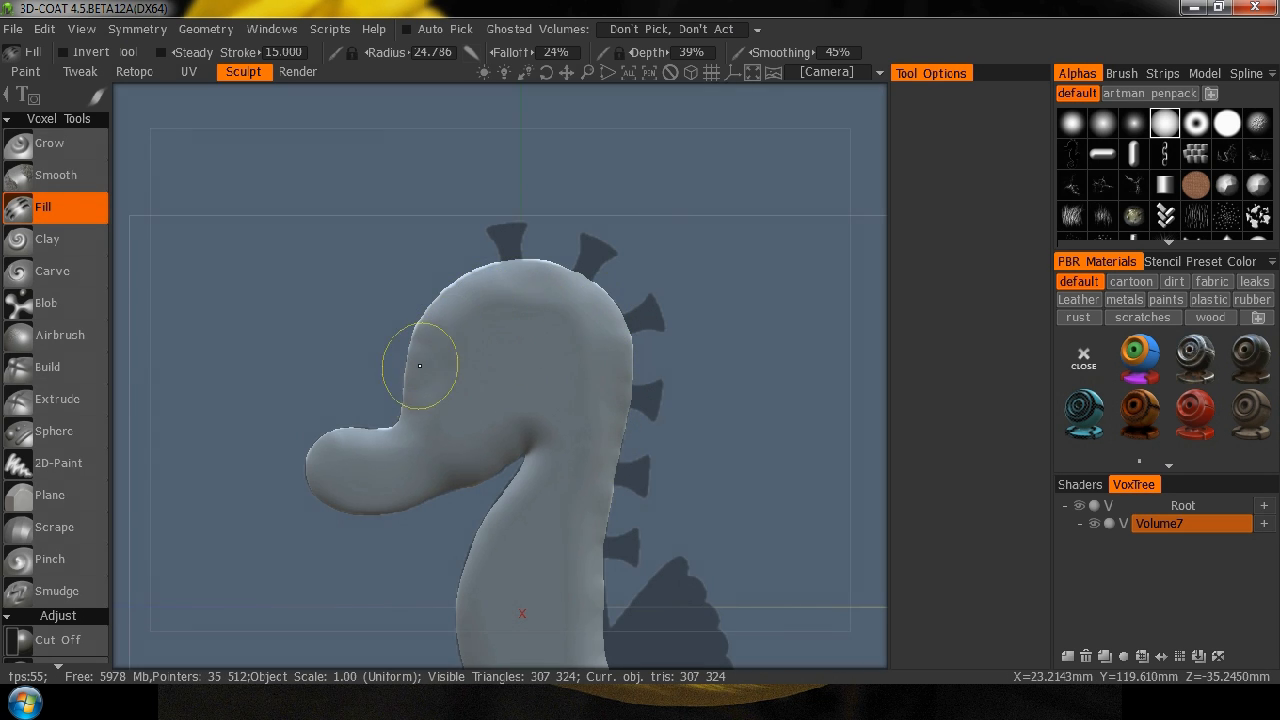
mouse_move(548, 295)
right_mouse_down()
mouse_move(565, 320)
mouse_move(567, 298)
mouse_move(607, 317)
mouse_move(538, 292)
right_mouse_up()
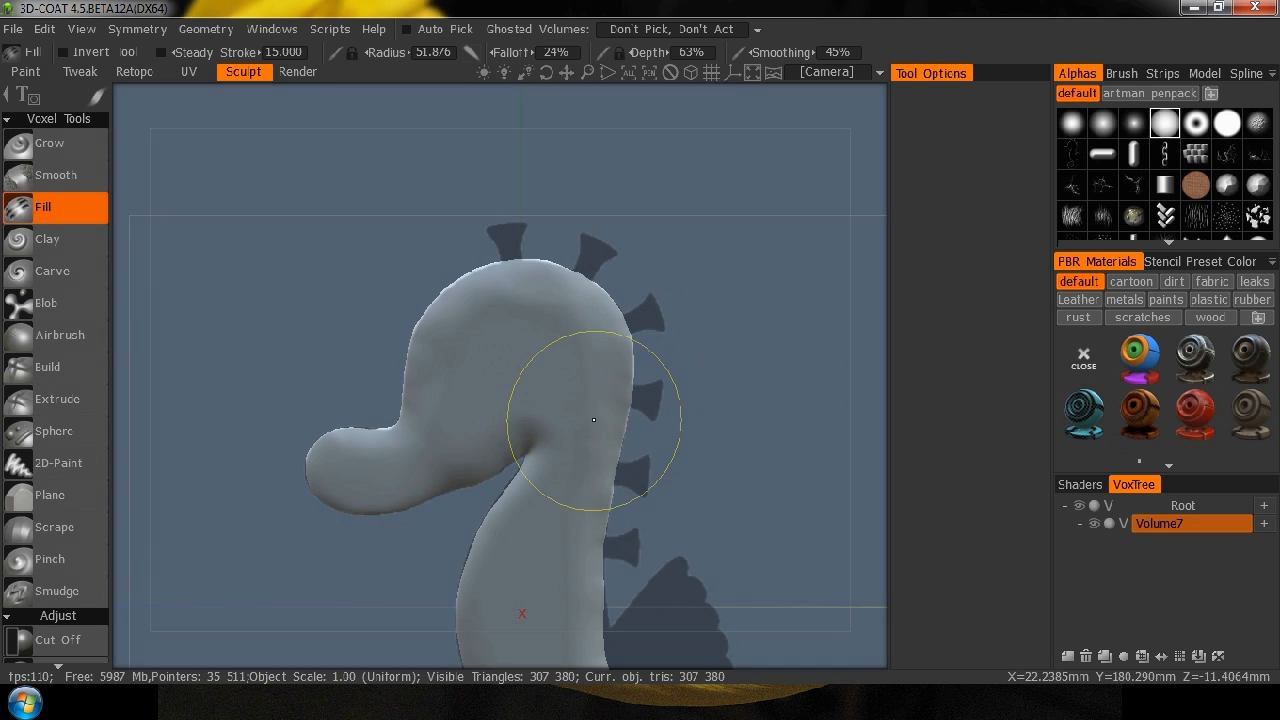
mouse_move(564, 484)
left_mouse_down()
mouse_move(386, 386)
mouse_move(443, 314)
mouse_move(448, 323)
left_mouse_up()
mouse_move(428, 416)
left_mouse_down()
mouse_move(349, 457)
mouse_move(346, 443)
mouse_move(320, 478)
mouse_move(405, 455)
left_mouse_up()
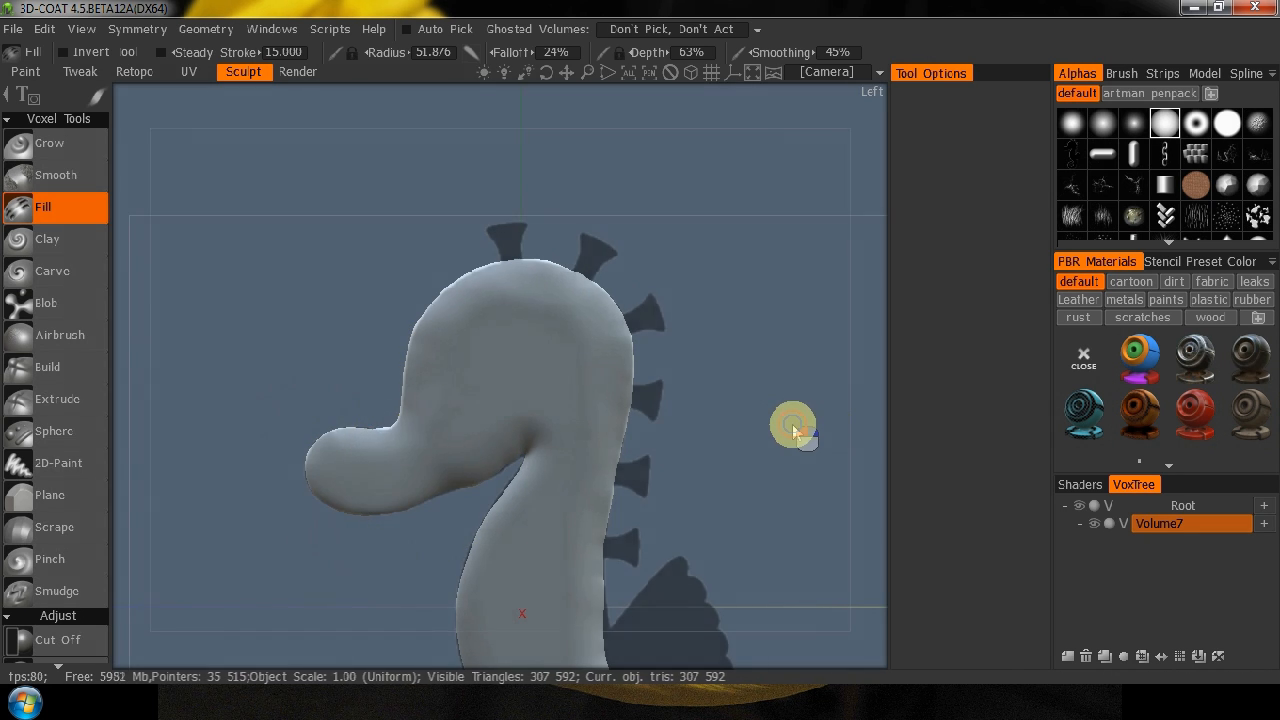
middle_click_drag(793, 428, 777, 251)
left_click_drag(562, 346, 540, 460)
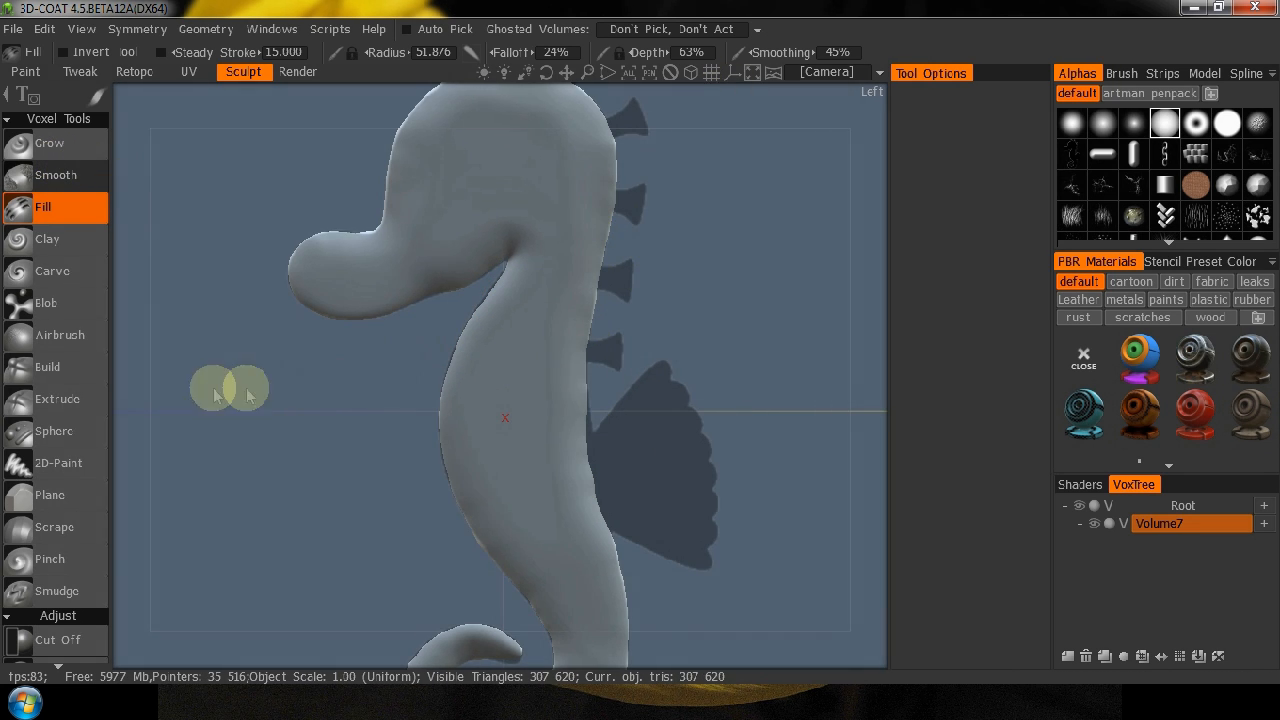
Smooth the belly, lower body and tail curl with the Smooth tool at 37% depth and a radius of about 35.6.
left_click_drag(137, 337, 479, 373)
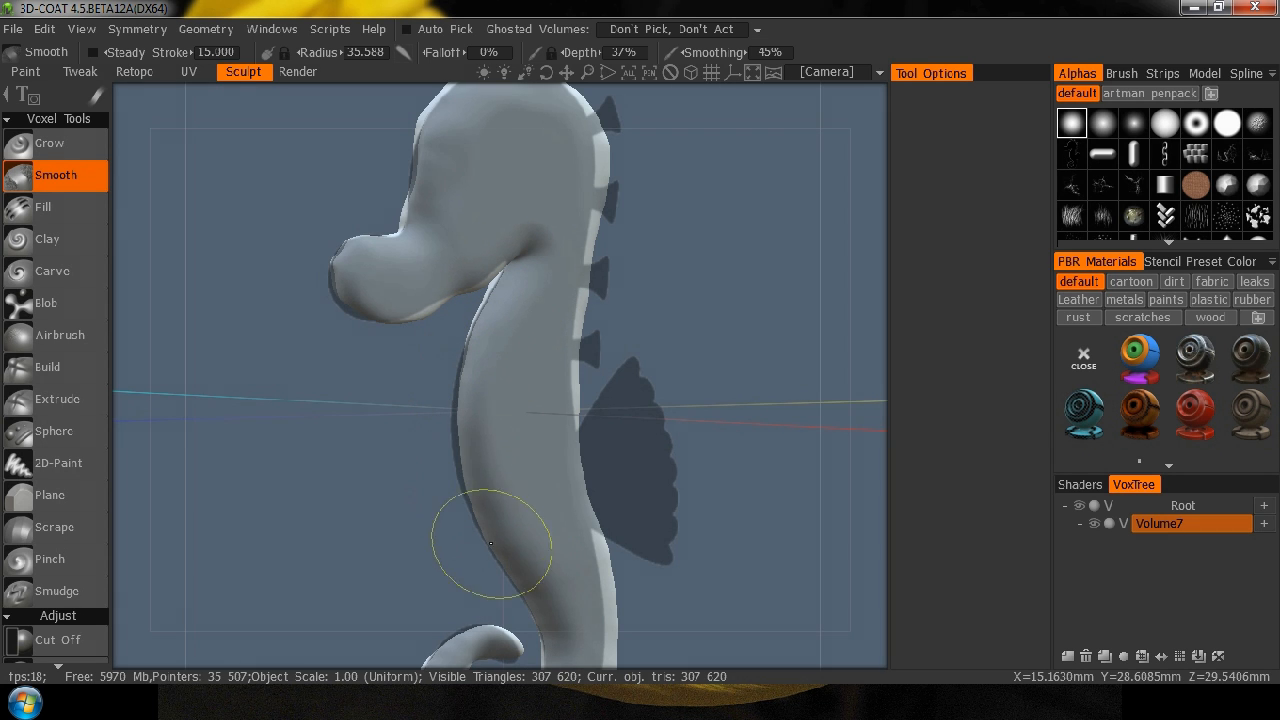
middle_click_drag(671, 591, 558, 376)
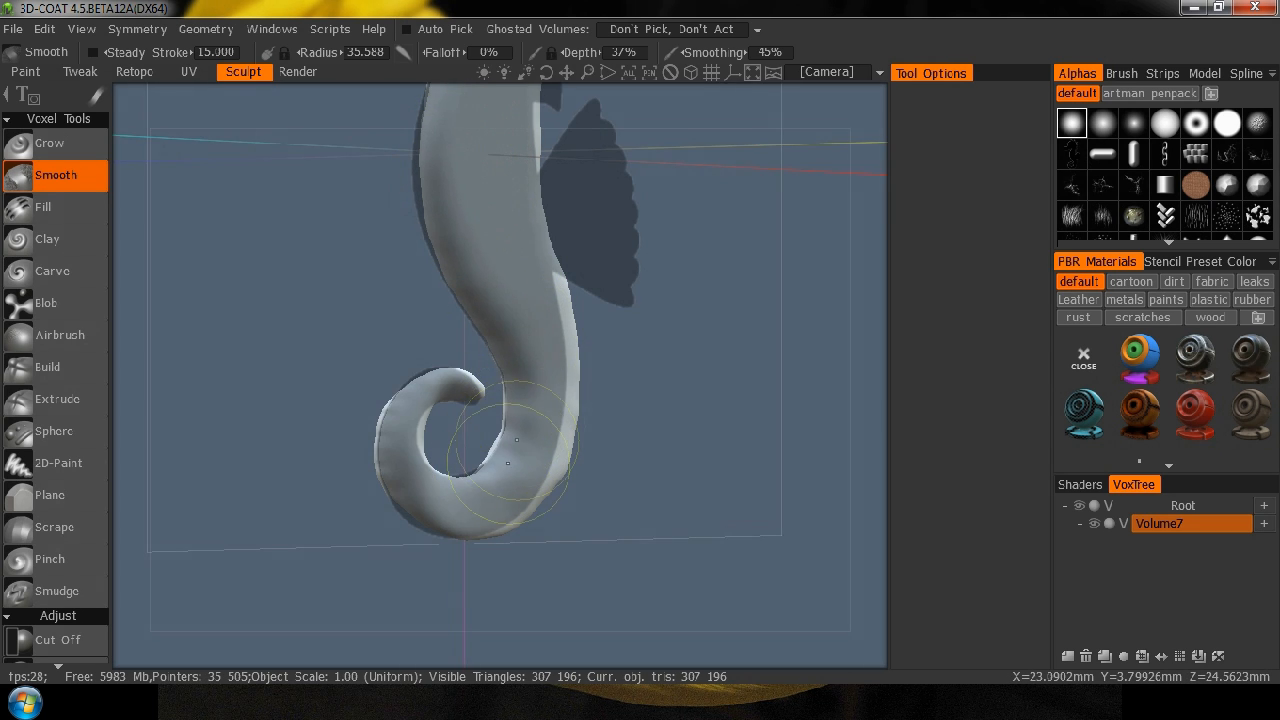
left_click_drag(505, 447, 505, 428)
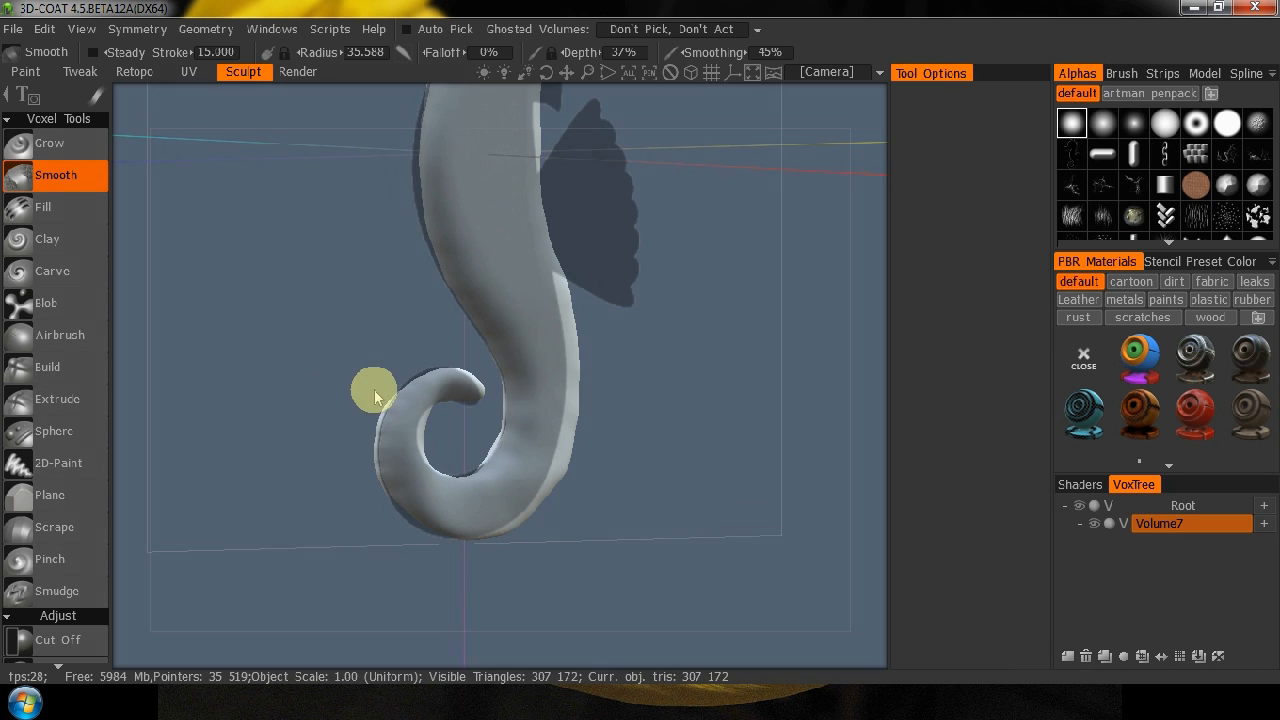
left_click_drag(427, 389, 416, 396)
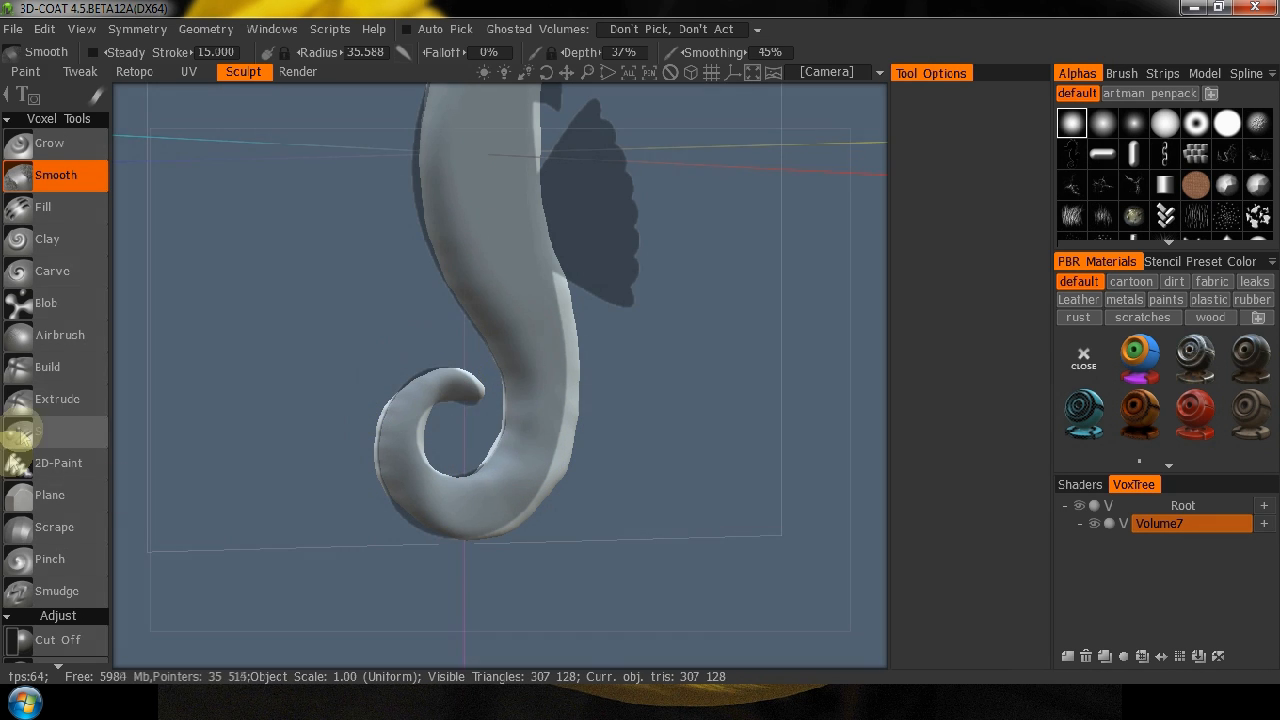
Relax the whole seahorse volume by applying Smooth All twice.
scroll(40, 390, "down", 12)
scroll(45, 480, "down", 4)
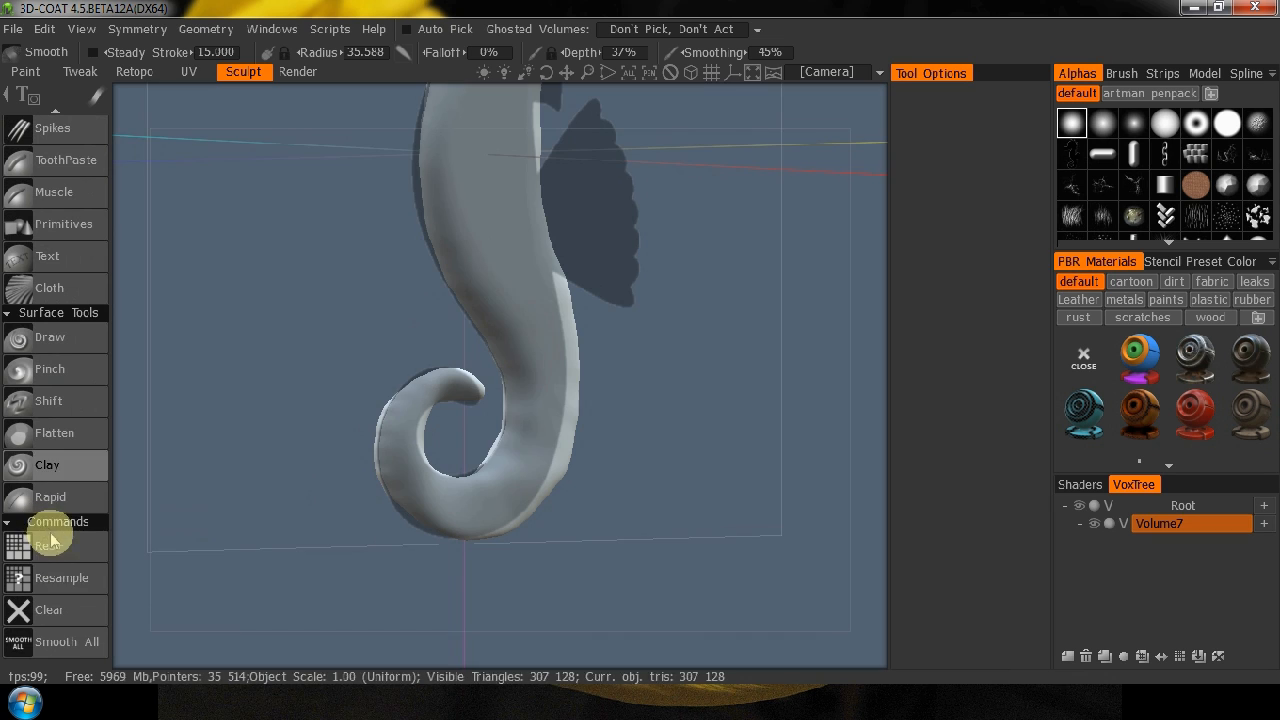
left_click(65, 645)
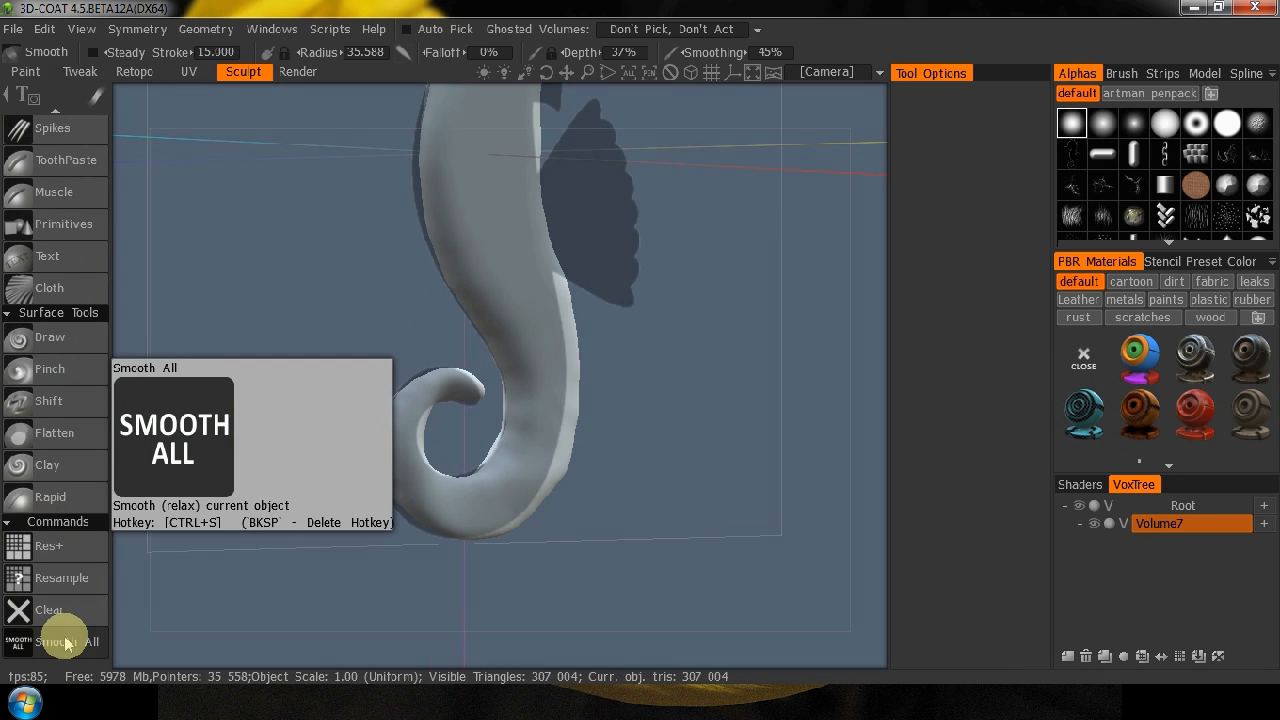
left_click(60, 643)
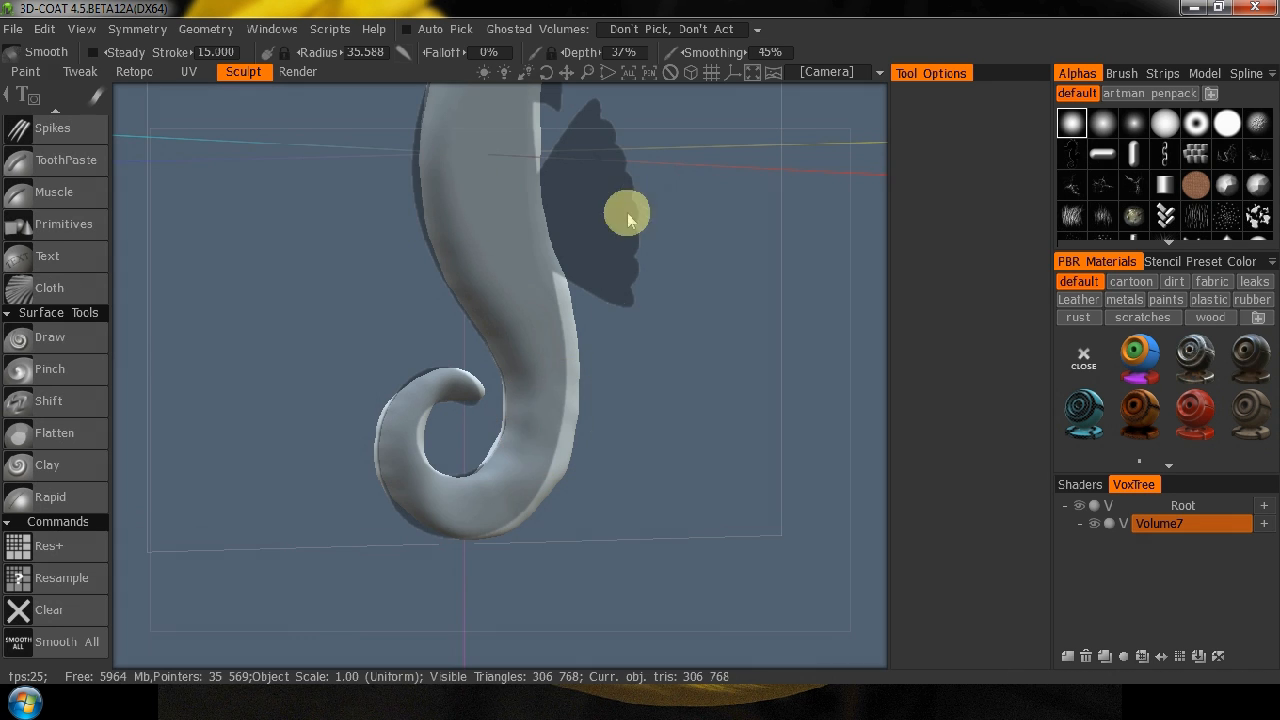
Raise the Smooth tool's depth to 107% and smooth the lower body and the full tail curl.
left_click_drag(649, 409, 610, 440)
right_click_drag(607, 438, 769, 264)
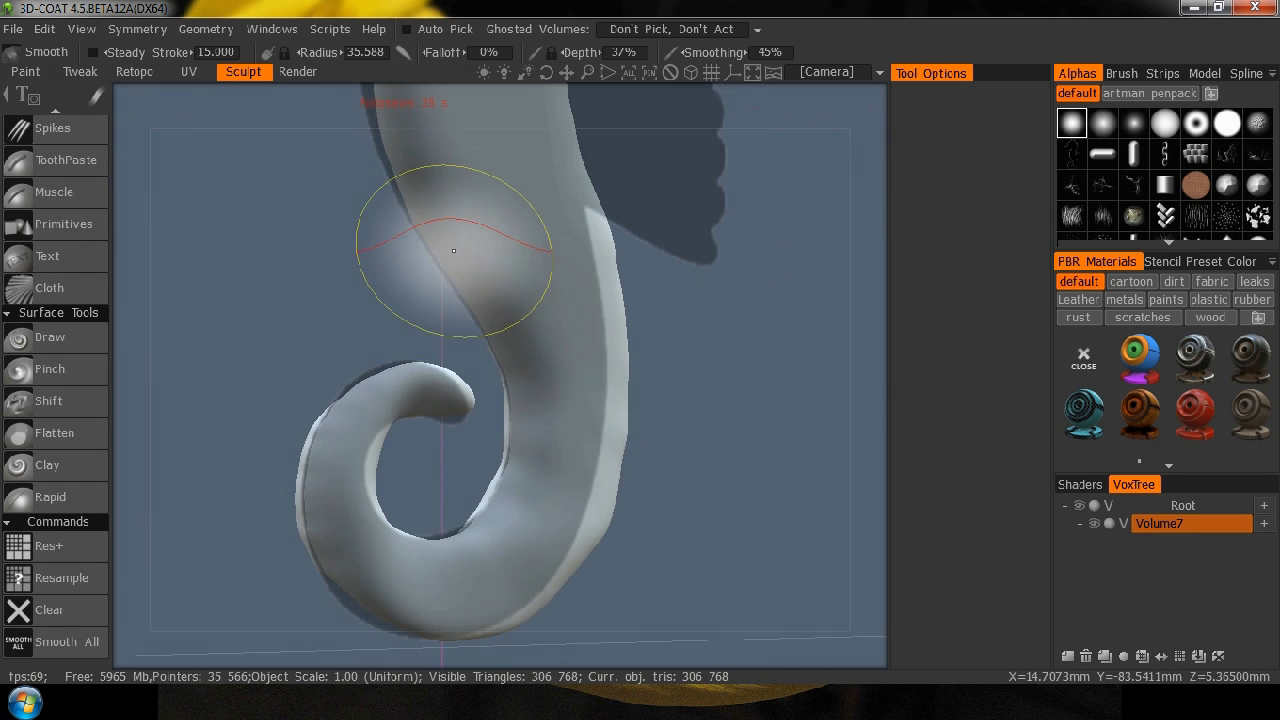
mouse_move(517, 369)
left_mouse_down()
mouse_move(463, 285)
mouse_move(449, 229)
mouse_move(433, 222)
left_mouse_up()
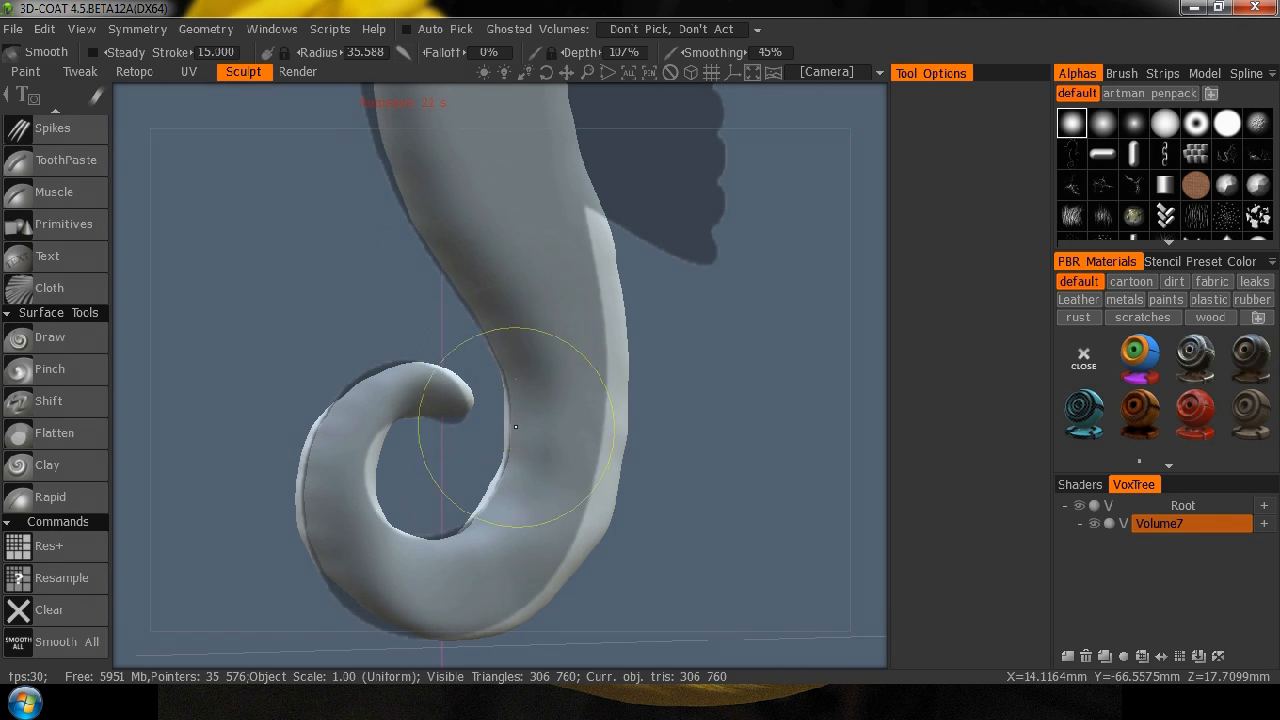
mouse_move(475, 526)
left_mouse_down()
mouse_move(387, 519)
mouse_move(349, 475)
mouse_move(320, 478)
left_mouse_up()
left_click_drag(323, 420, 312, 438)
left_click_drag(347, 392, 389, 369)
mouse_move(477, 601)
left_mouse_down()
mouse_move(543, 523)
mouse_move(607, 531)
mouse_move(593, 511)
mouse_move(608, 500)
mouse_move(618, 427)
left_mouse_up()
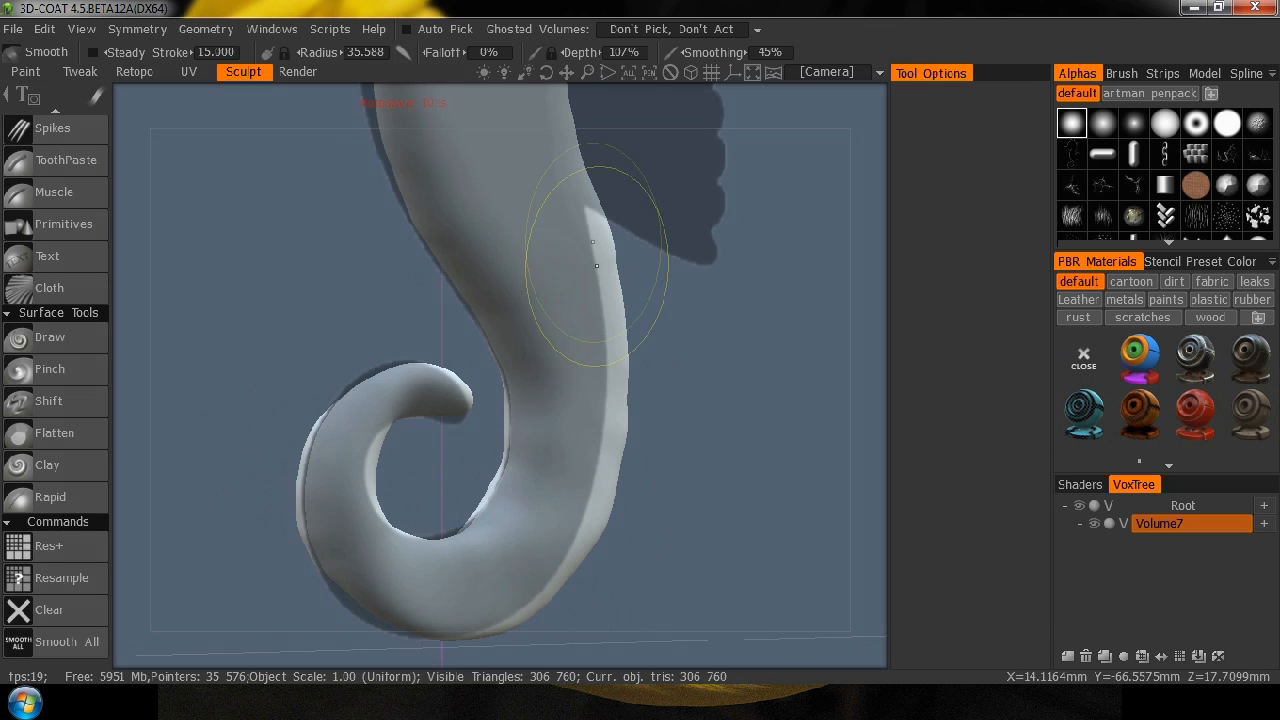
Smooth the back of the seahorse's body along its dorsal edge with the Smooth tool at 107% depth.
middle_click_drag(737, 212, 738, 546)
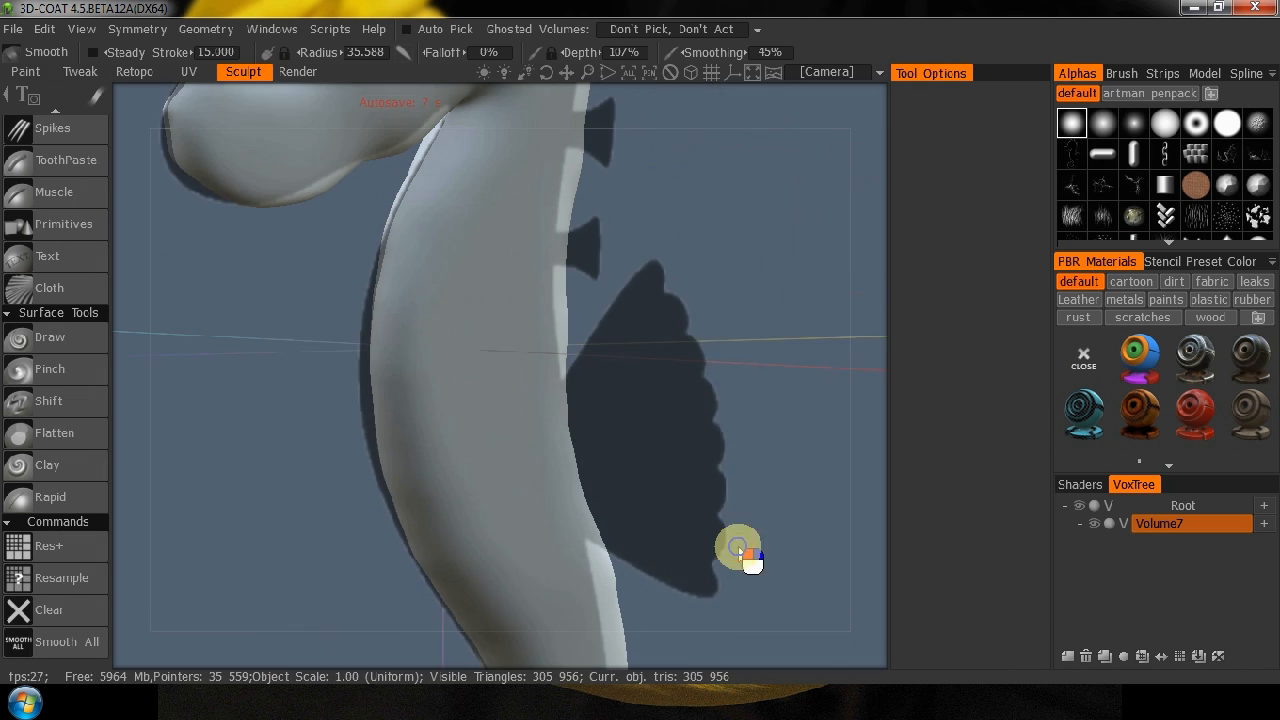
left_click_drag(820, 394, 580, 418)
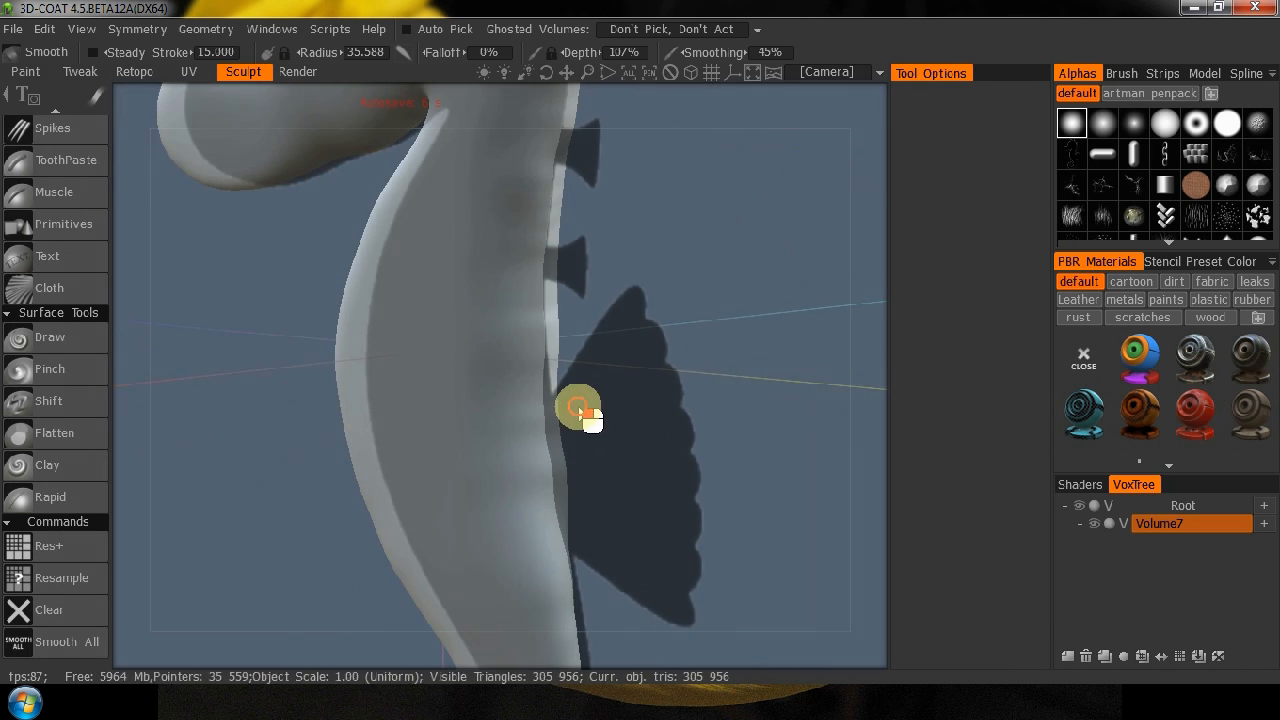
mouse_move(548, 210)
left_mouse_down()
mouse_move(545, 464)
mouse_move(551, 440)
left_mouse_up()
mouse_move(770, 340)
left_mouse_down()
mouse_move(694, 349)
mouse_move(591, 297)
mouse_move(509, 286)
left_mouse_up()
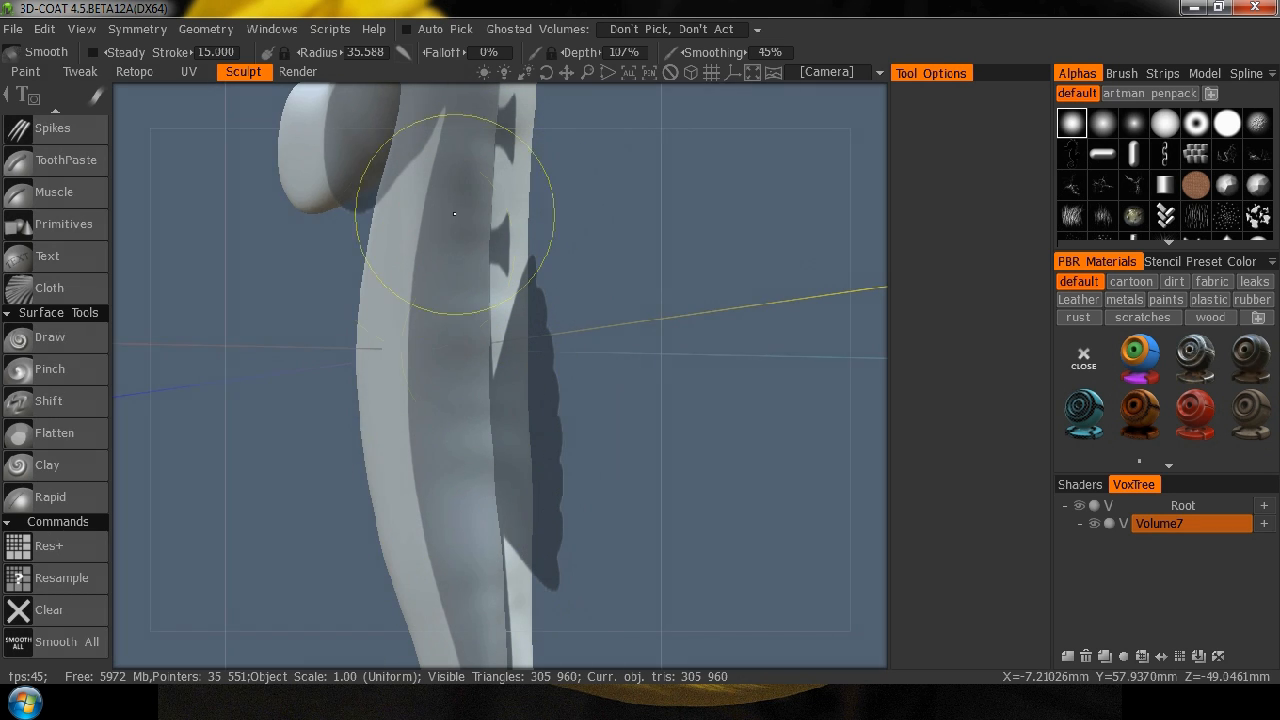
mouse_move(674, 234)
left_mouse_down()
mouse_move(674, 537)
mouse_move(570, 460)
left_mouse_up()
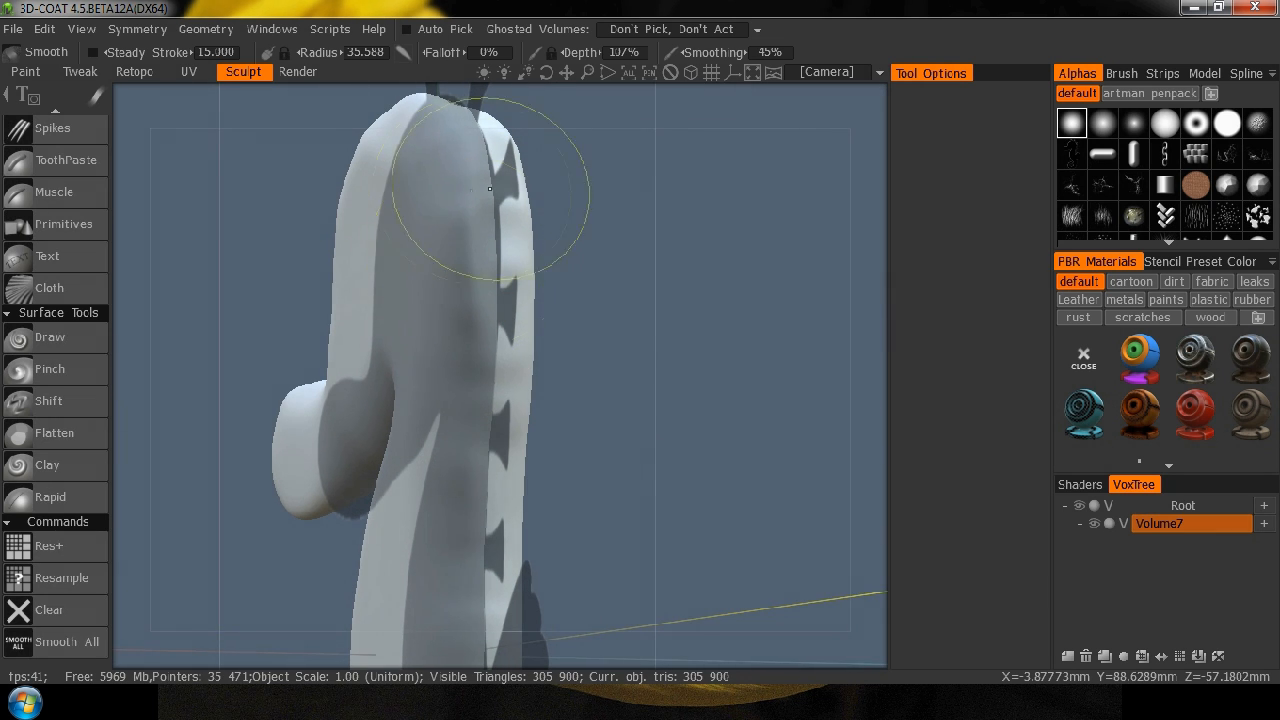
Reduce the Smooth tool's depth to 52% and smooth the back of the head and upper neck.
left_click_drag(483, 212, 480, 243)
right_click(474, 246)
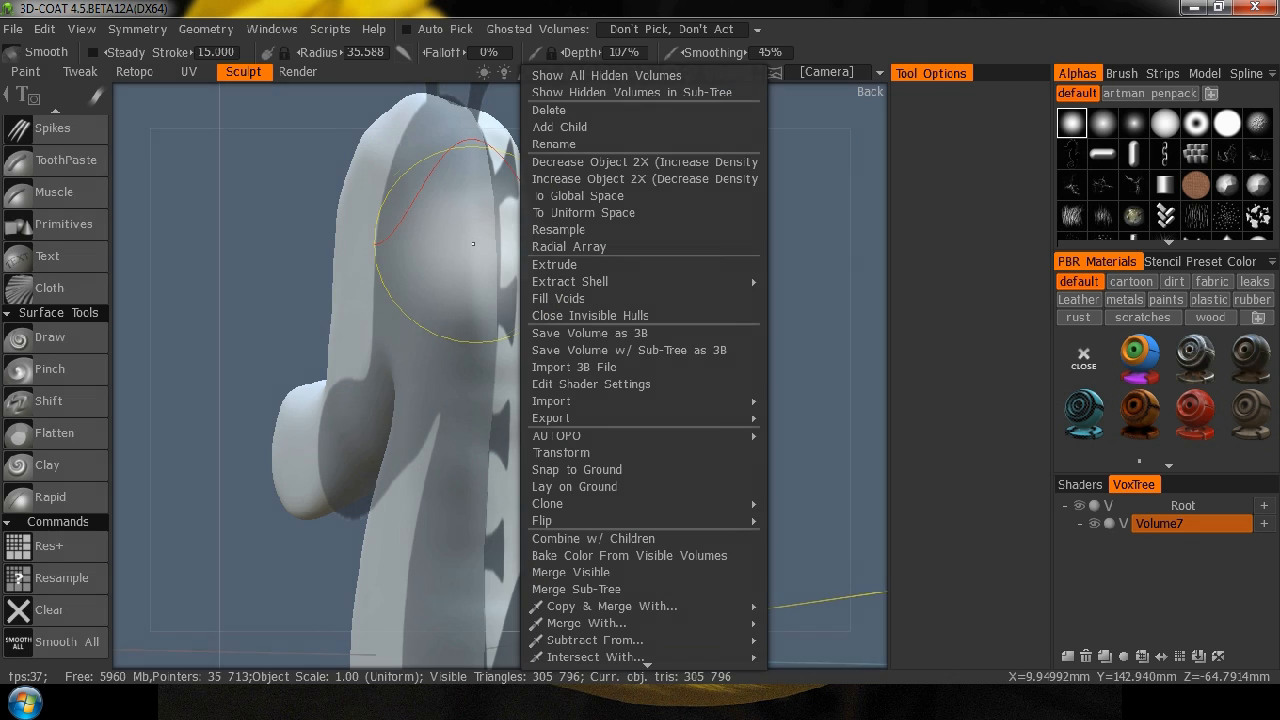
right_click_drag(460, 249, 470, 276)
mouse_move(480, 298)
left_mouse_down()
mouse_move(447, 246)
mouse_move(453, 277)
mouse_move(506, 318)
mouse_move(469, 246)
left_mouse_up()
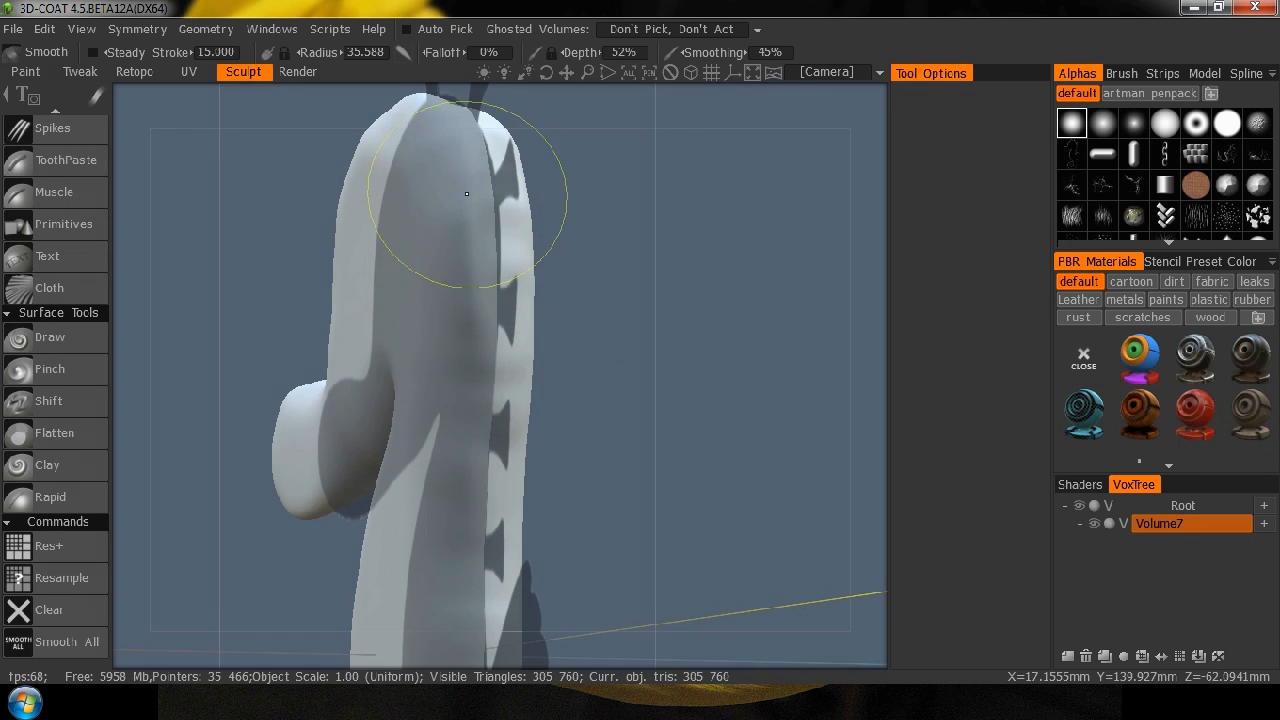
Smooth the crown of the head and the side of the neck with the Smooth tool at 52% depth.
middle_click_drag(580, 220, 583, 430)
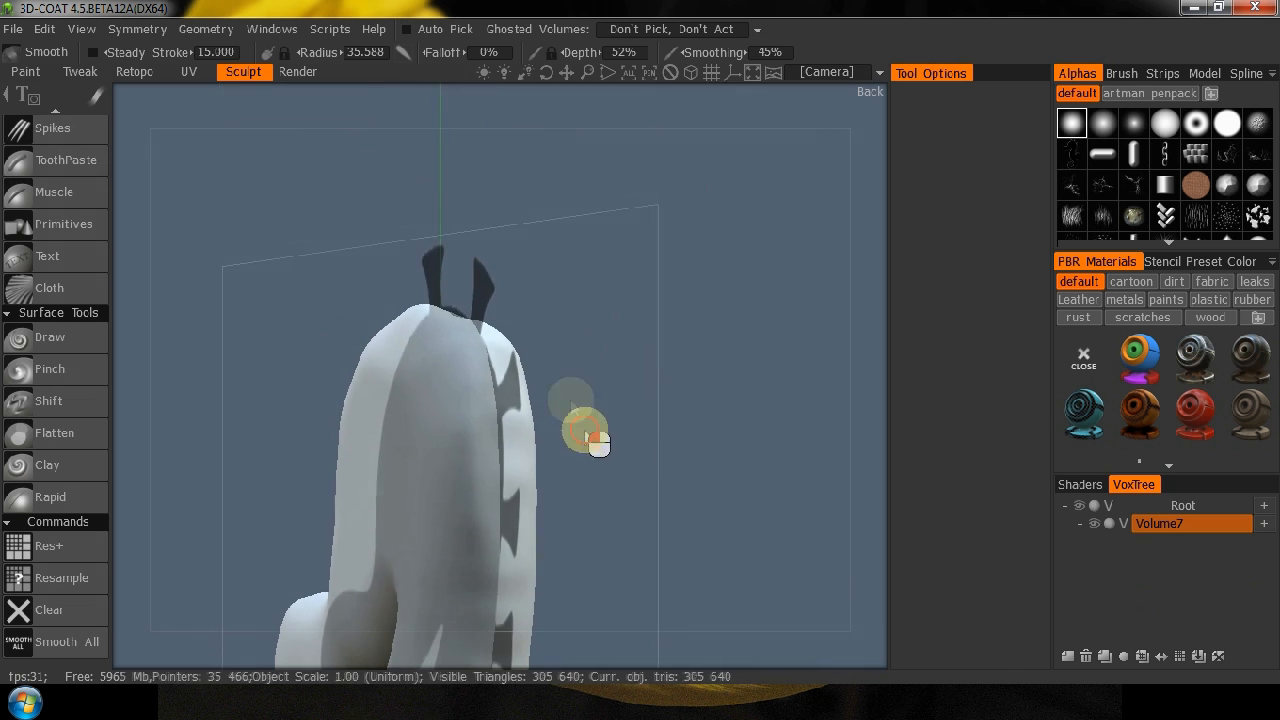
left_click_drag(528, 142, 426, 457)
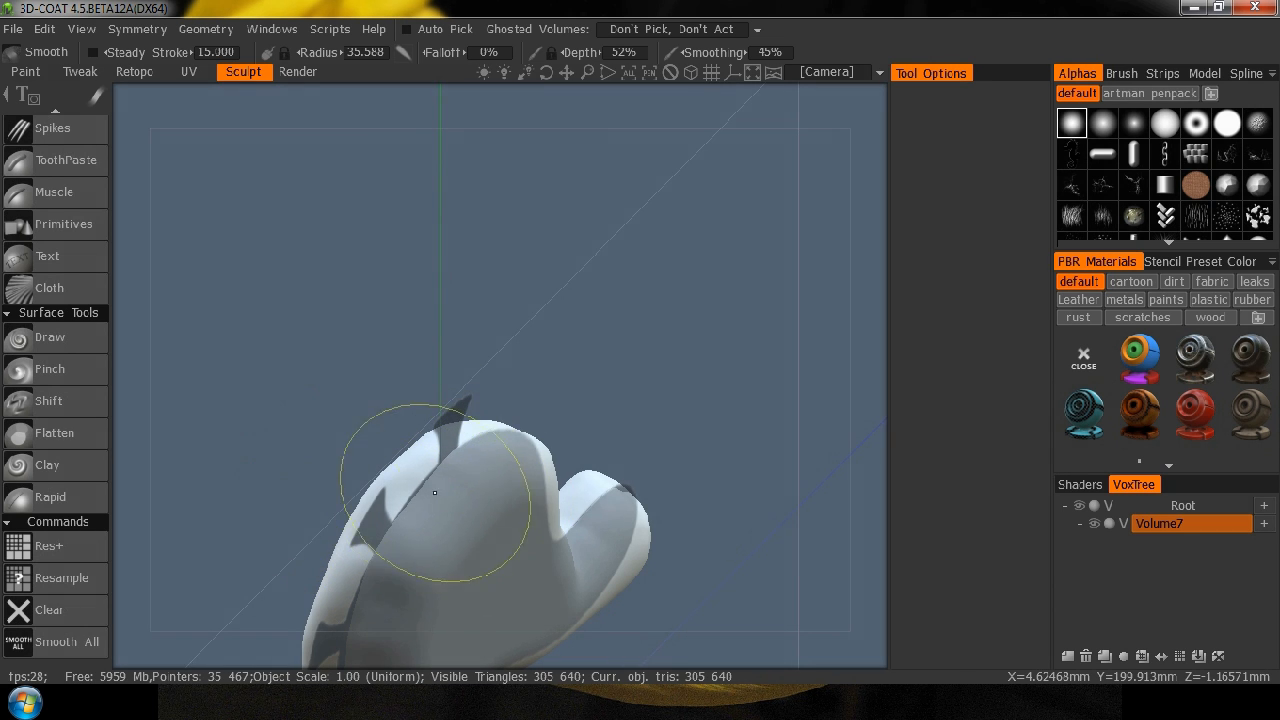
mouse_move(323, 423)
left_mouse_down()
mouse_move(443, 143)
mouse_move(471, 429)
left_mouse_up()
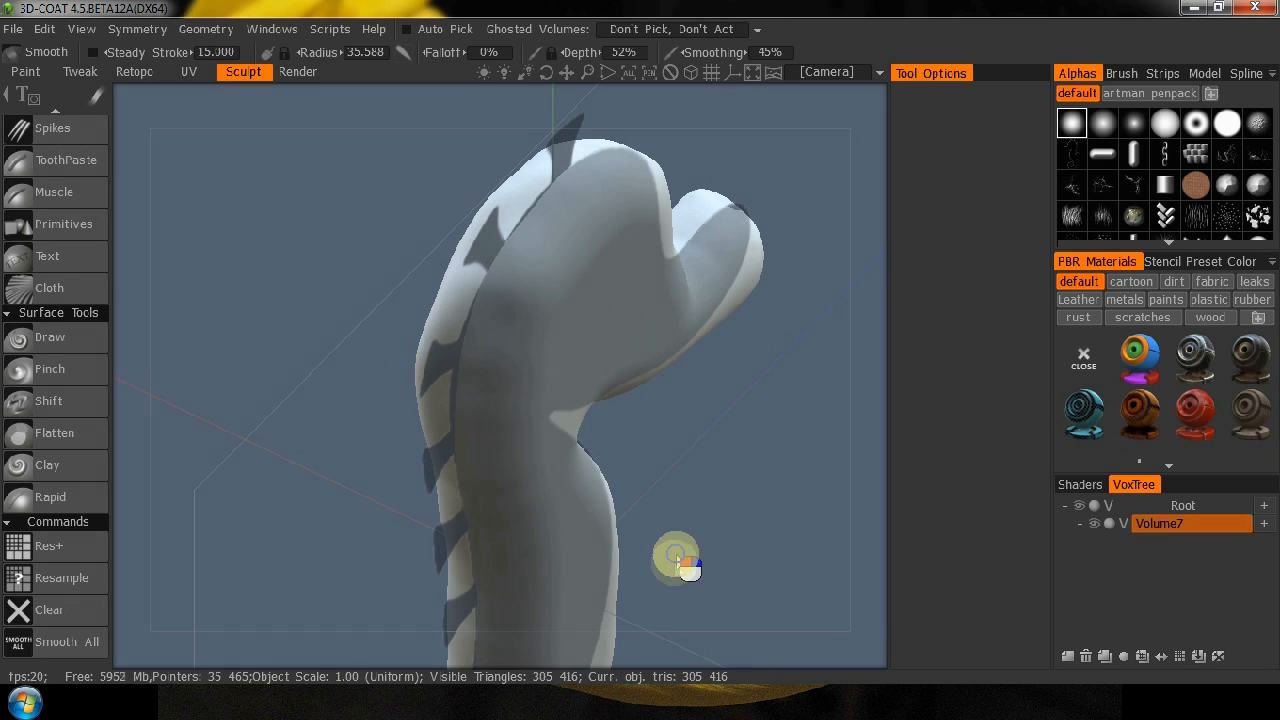
middle_click_drag(671, 563, 666, 449)
left_click_drag(508, 226, 518, 292)
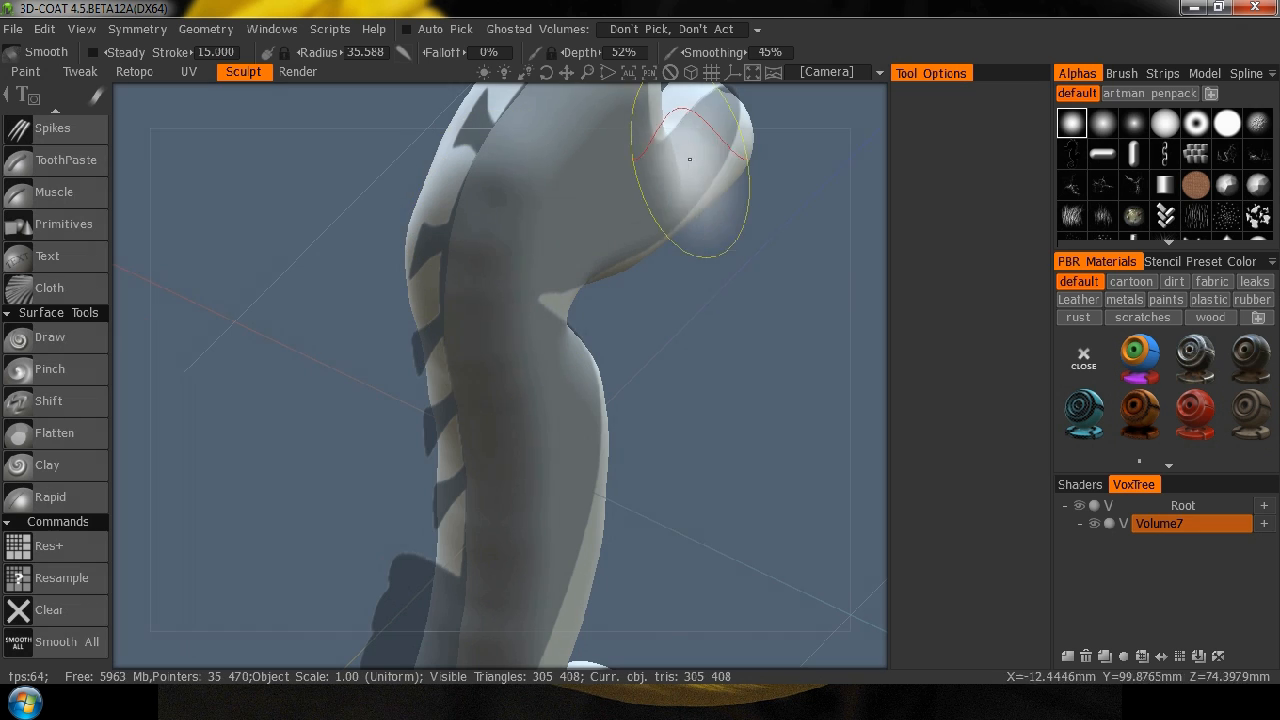
Set the Smooth tool's smoothing to 100% and smooth the side and back of the neck and upper body.
left_click_drag(697, 54, 816, 50)
mouse_move(513, 212)
left_mouse_down()
mouse_move(506, 200)
mouse_move(510, 423)
left_mouse_up()
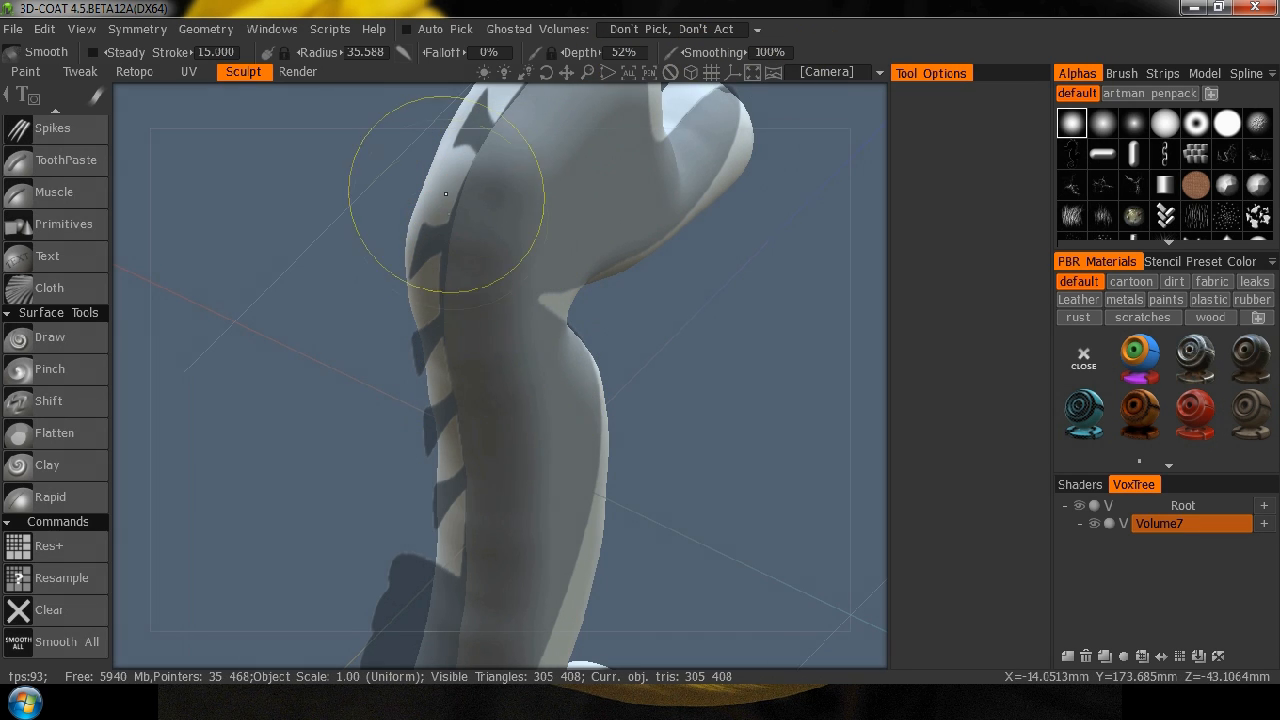
left_click_drag(460, 234, 470, 209)
left_click_drag(437, 238, 421, 304)
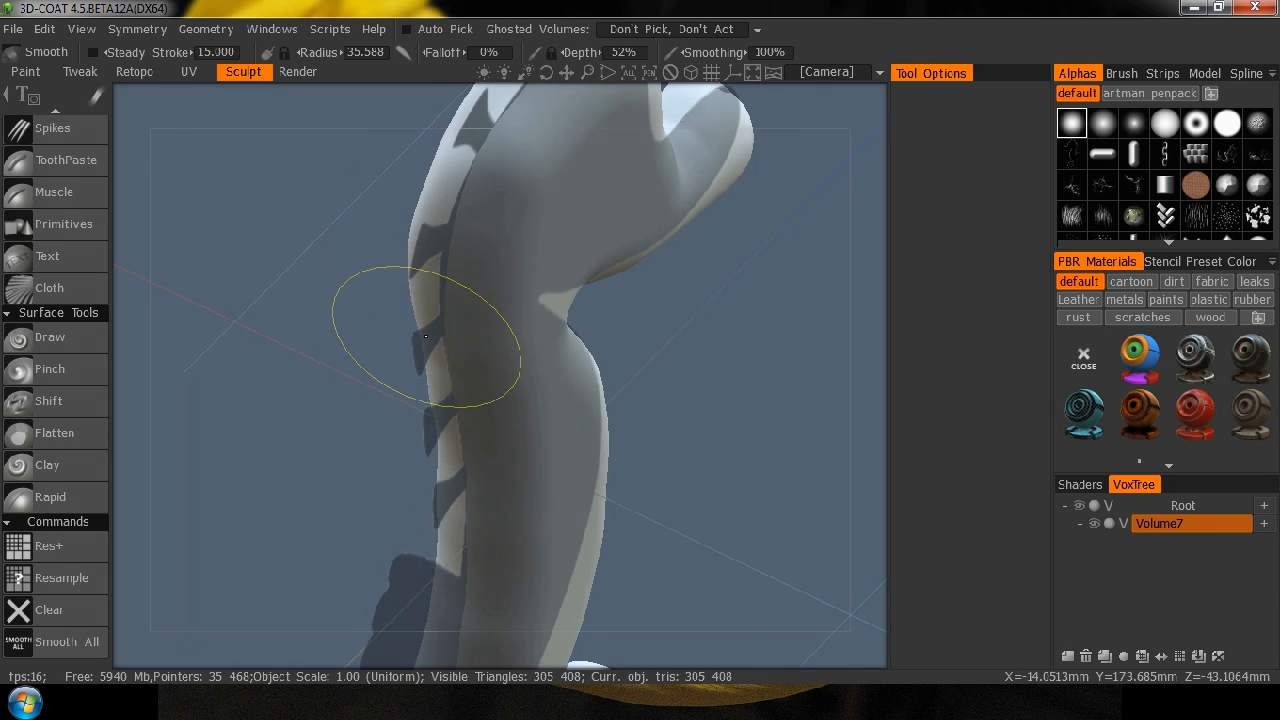
left_click_drag(220, 440, 392, 452)
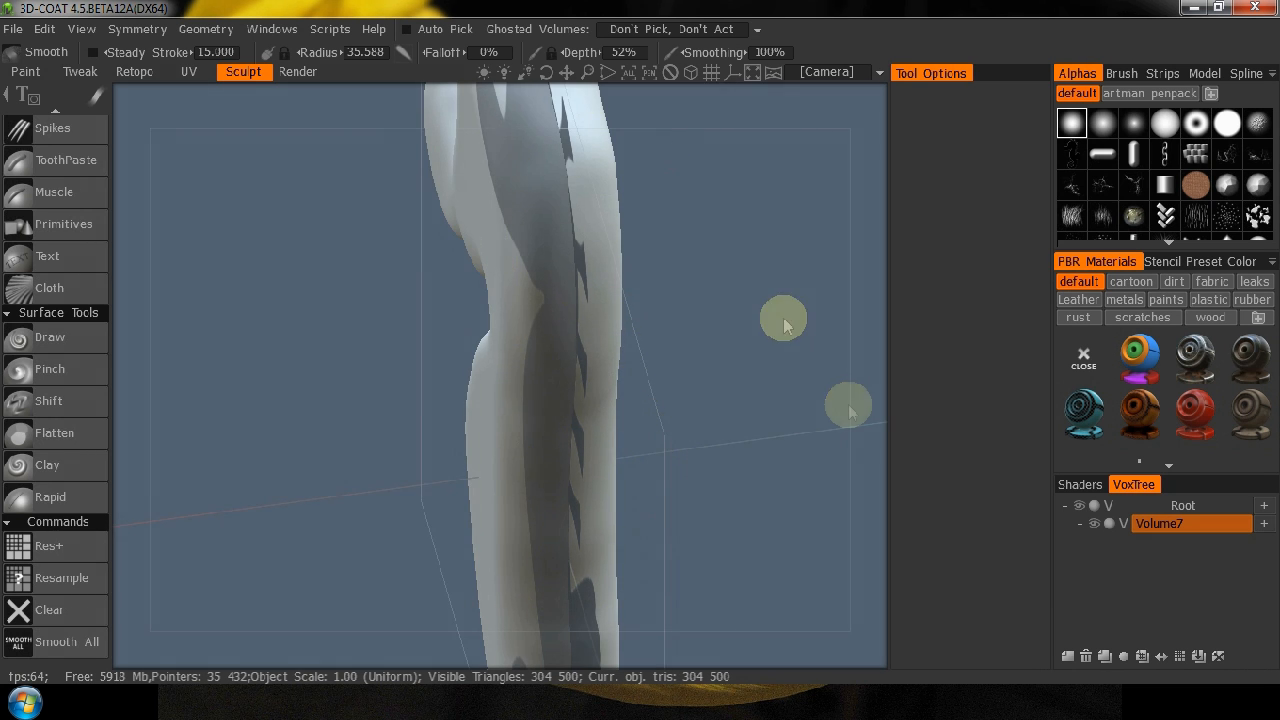
left_click_drag(800, 409, 776, 328)
Smooth the seahorse's front around the underside of the snout and the throat at 100% smoothing.
key("KP_2")
middle_click_drag(731, 192, 737, 366)
left_click_drag(735, 380, 725, 350)
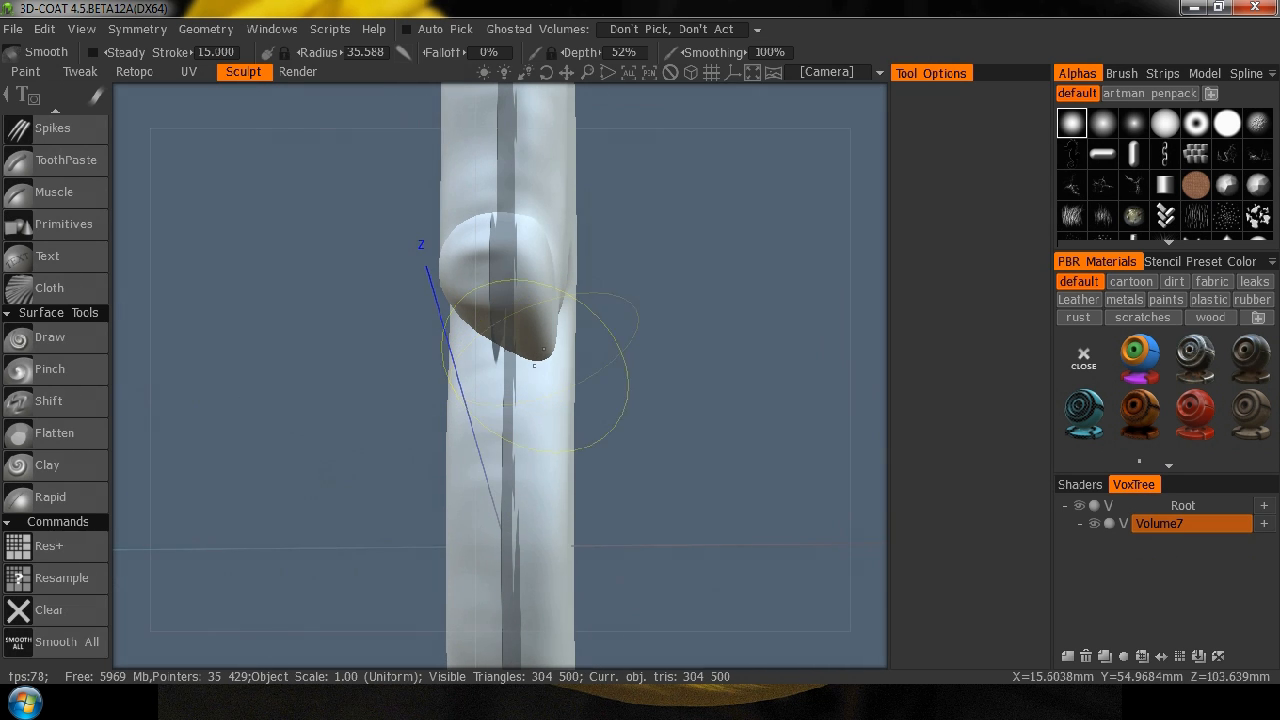
left_click_drag(585, 364, 857, 374)
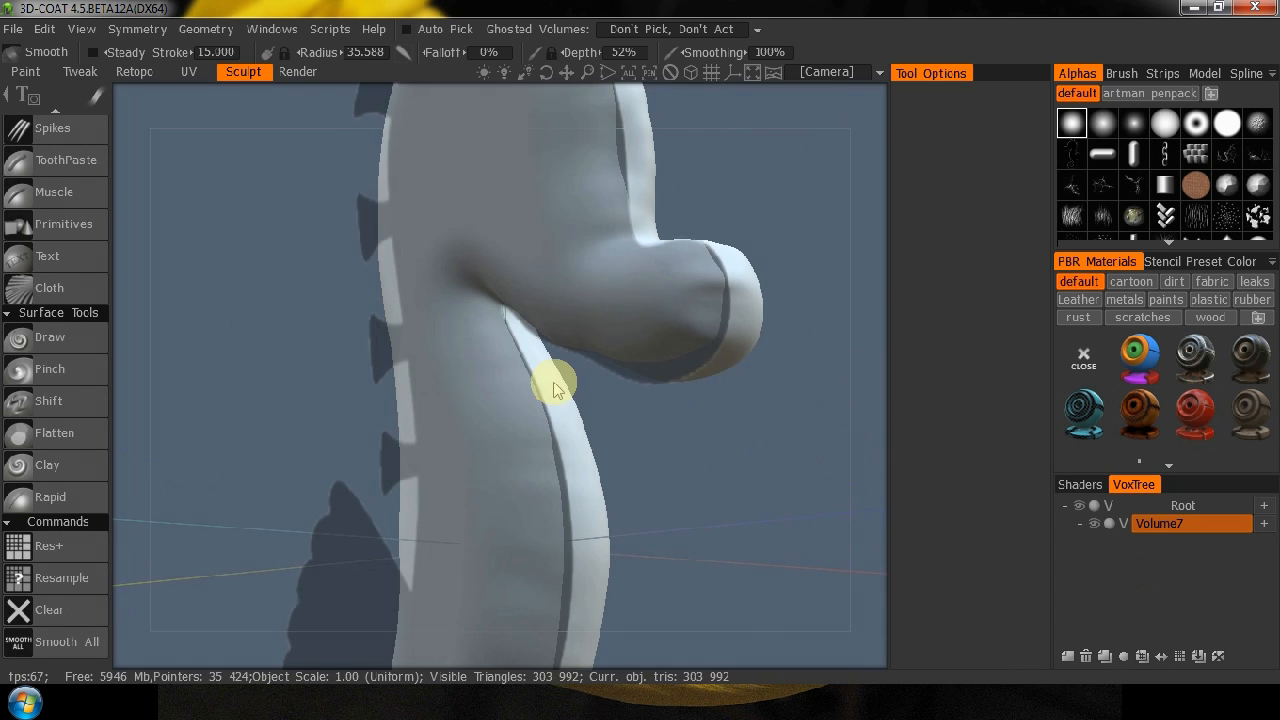
Switch to the Move tool.
key("space")
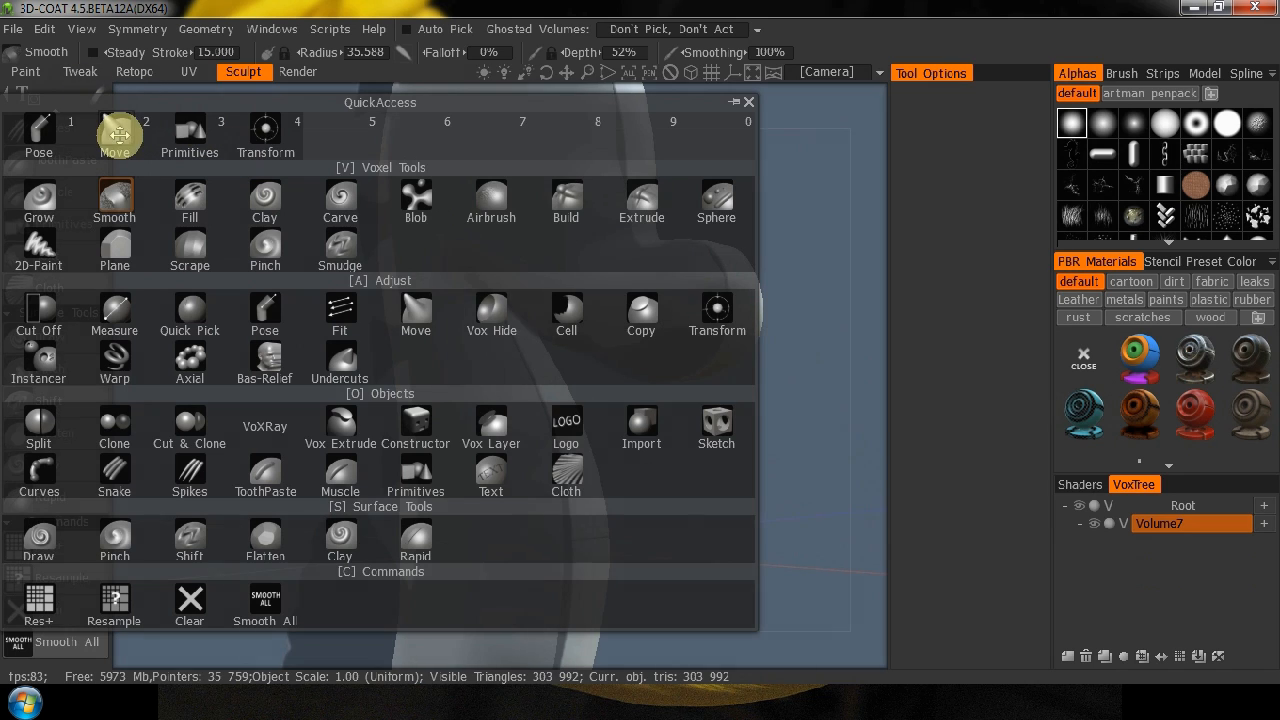
key("2")
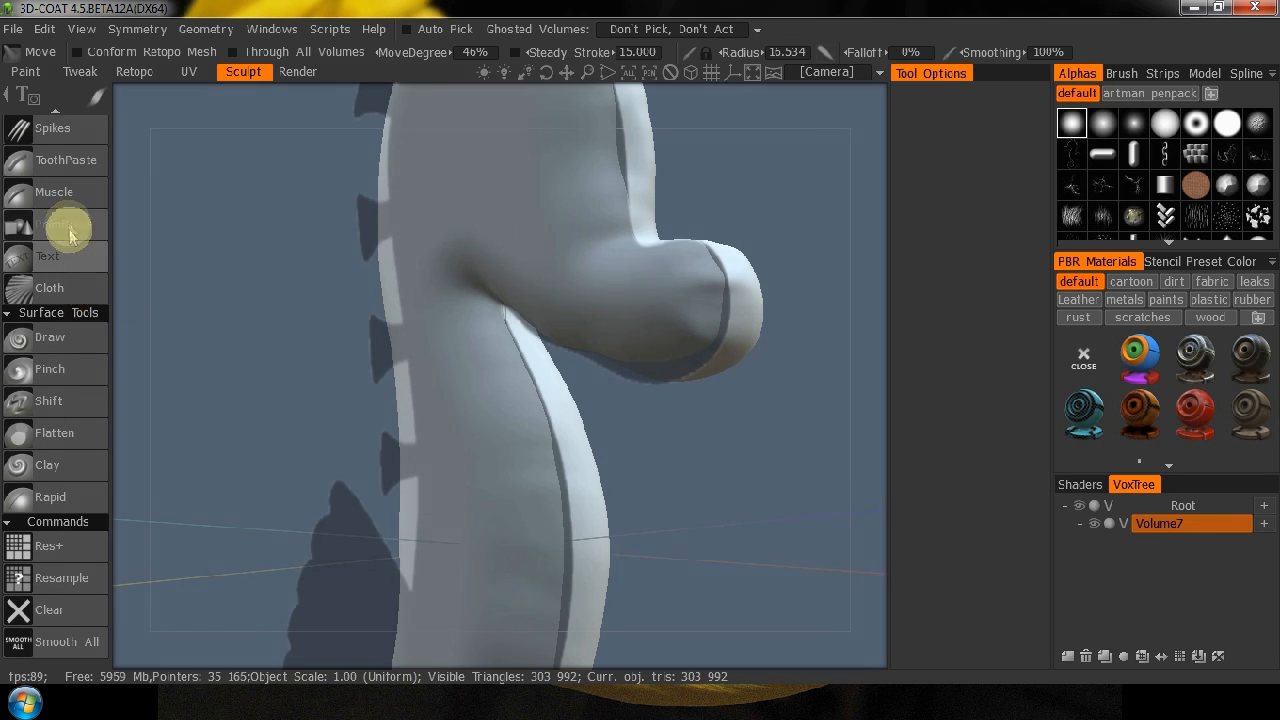
scroll(68, 225, "up", 4)
scroll(68, 215, "up", 4)
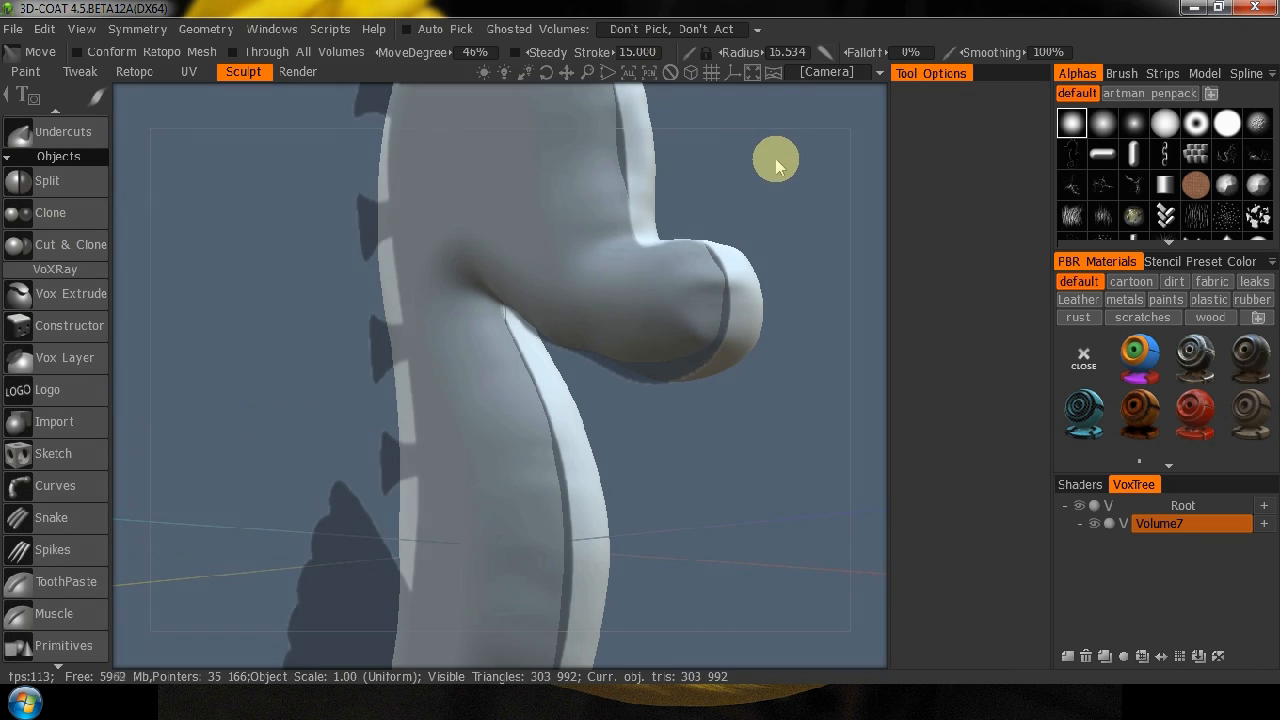
Dock the Symmetry settings beside the Tool Options and enable X-axis mirror symmetry.
key("s")
key("s")
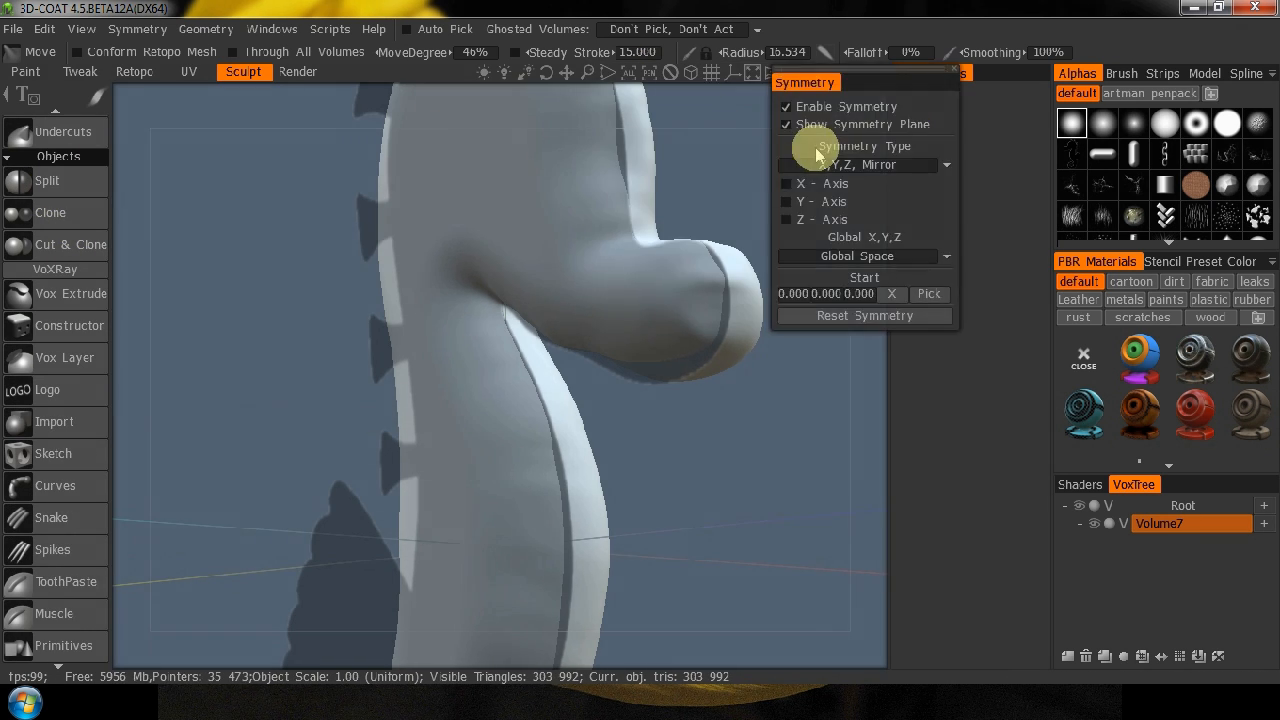
left_click_drag(814, 81, 1015, 79)
left_click(1005, 73)
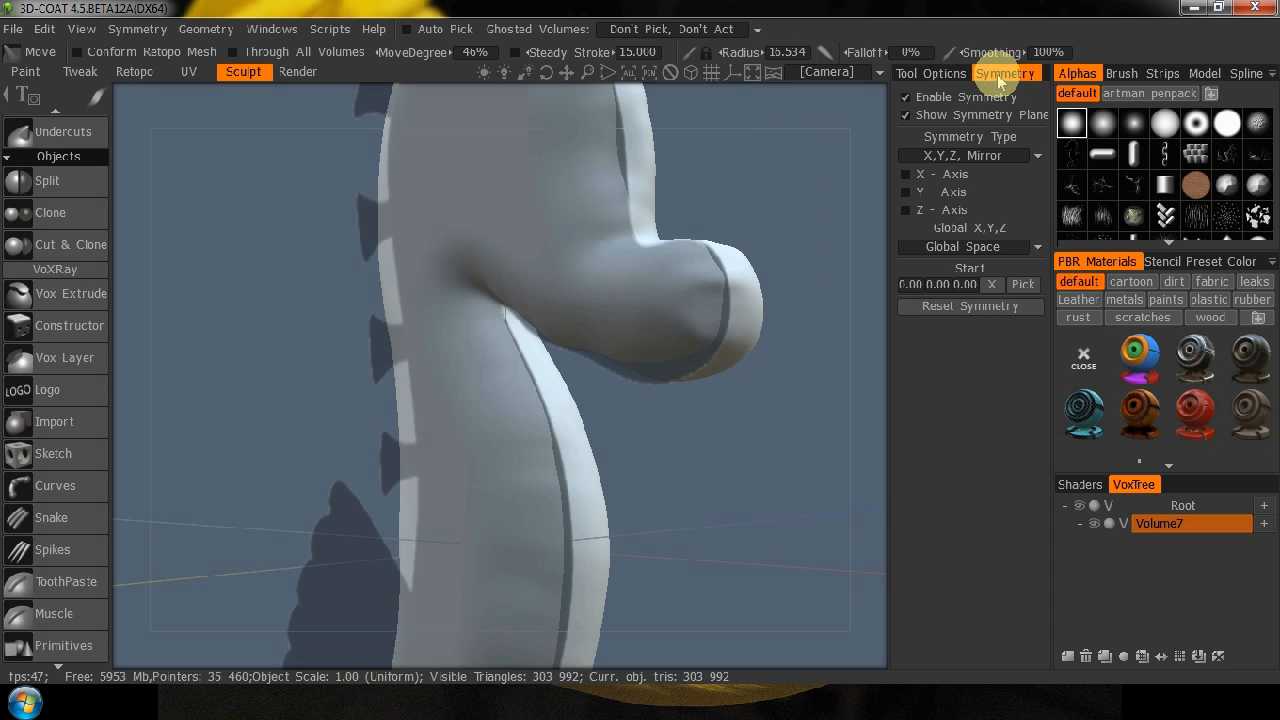
left_click(908, 176)
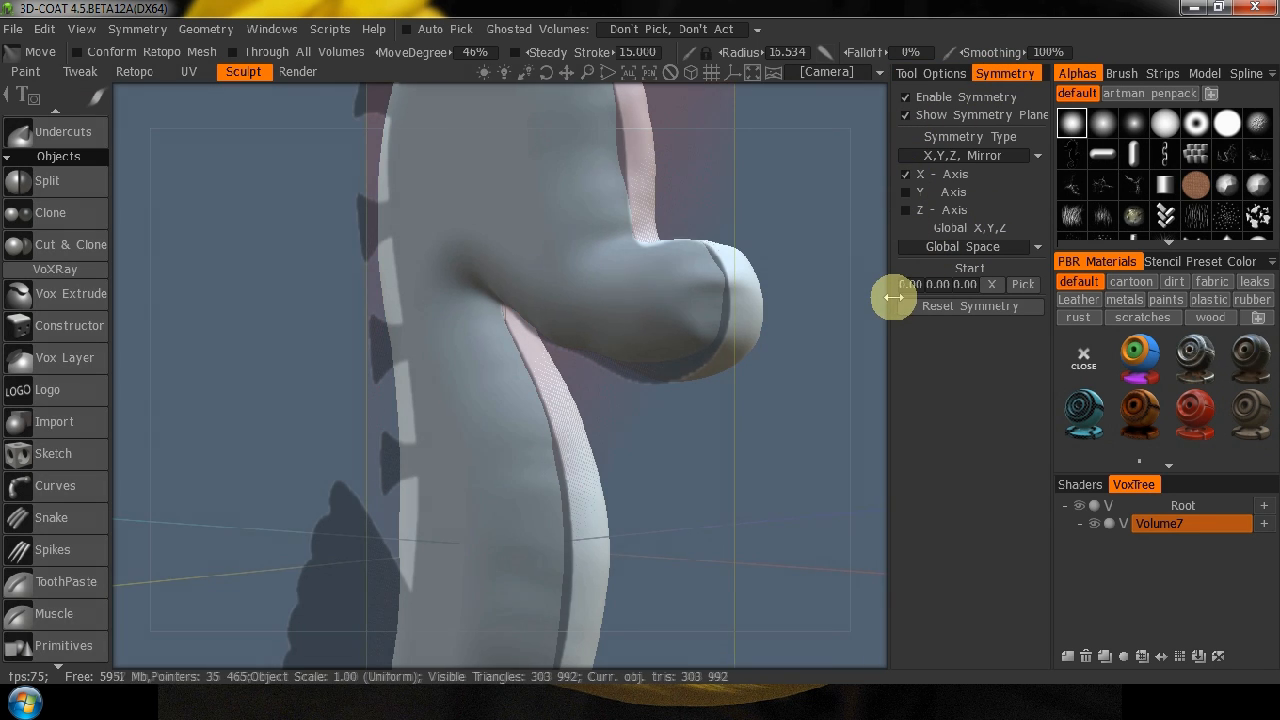
From the front view, smooth one side of the seahorse as the source side and apply a Symmetrical copy to Volume7.
key("KP_1")
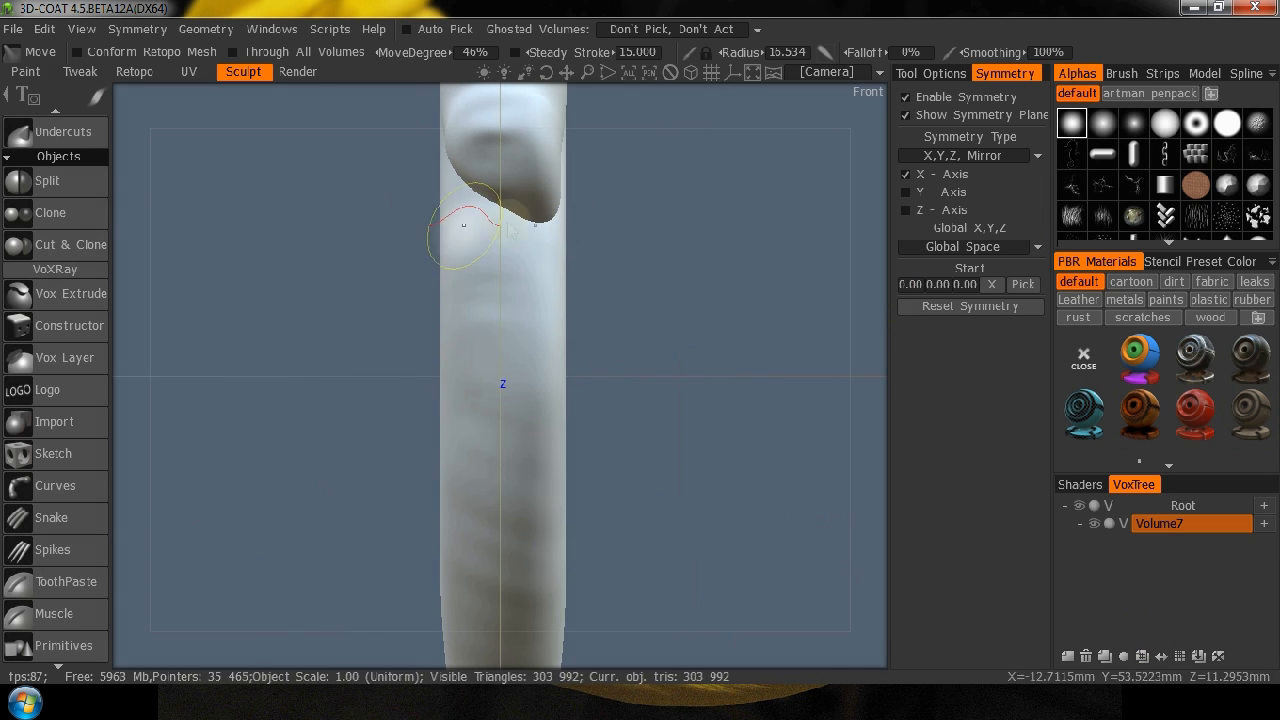
scroll(60, 190, "up", 8)
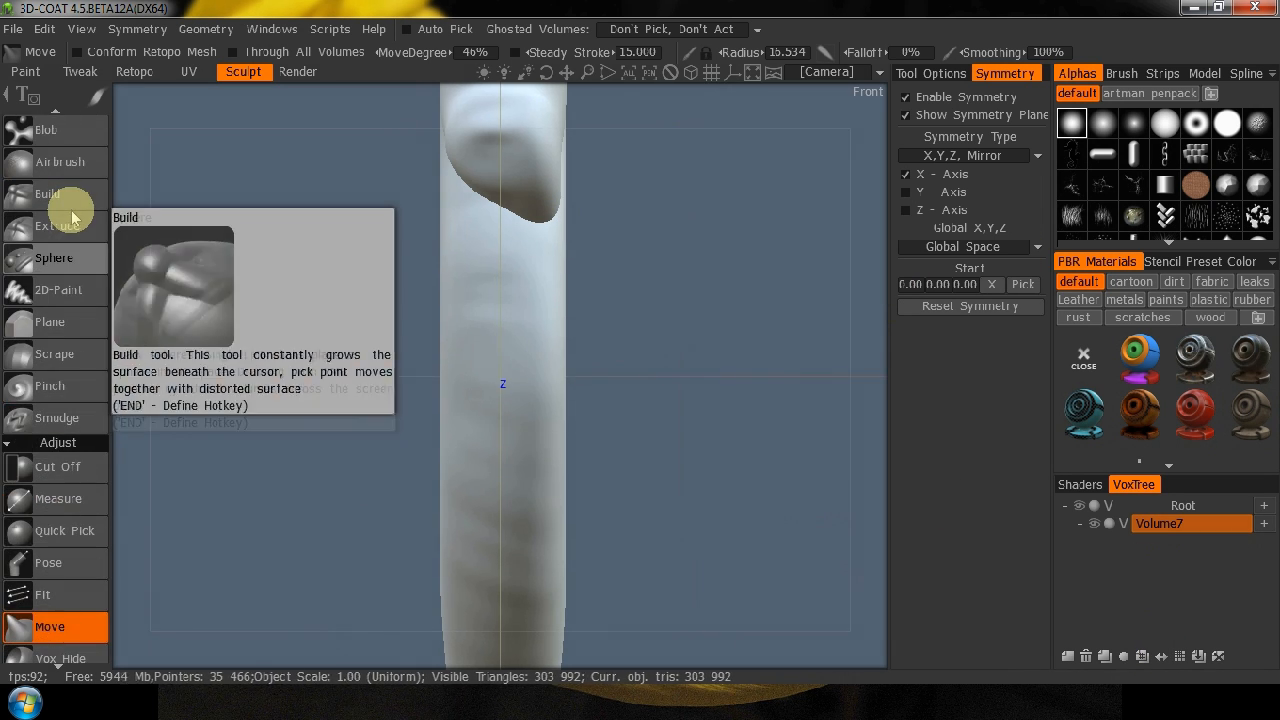
scroll(72, 218, "up", 4)
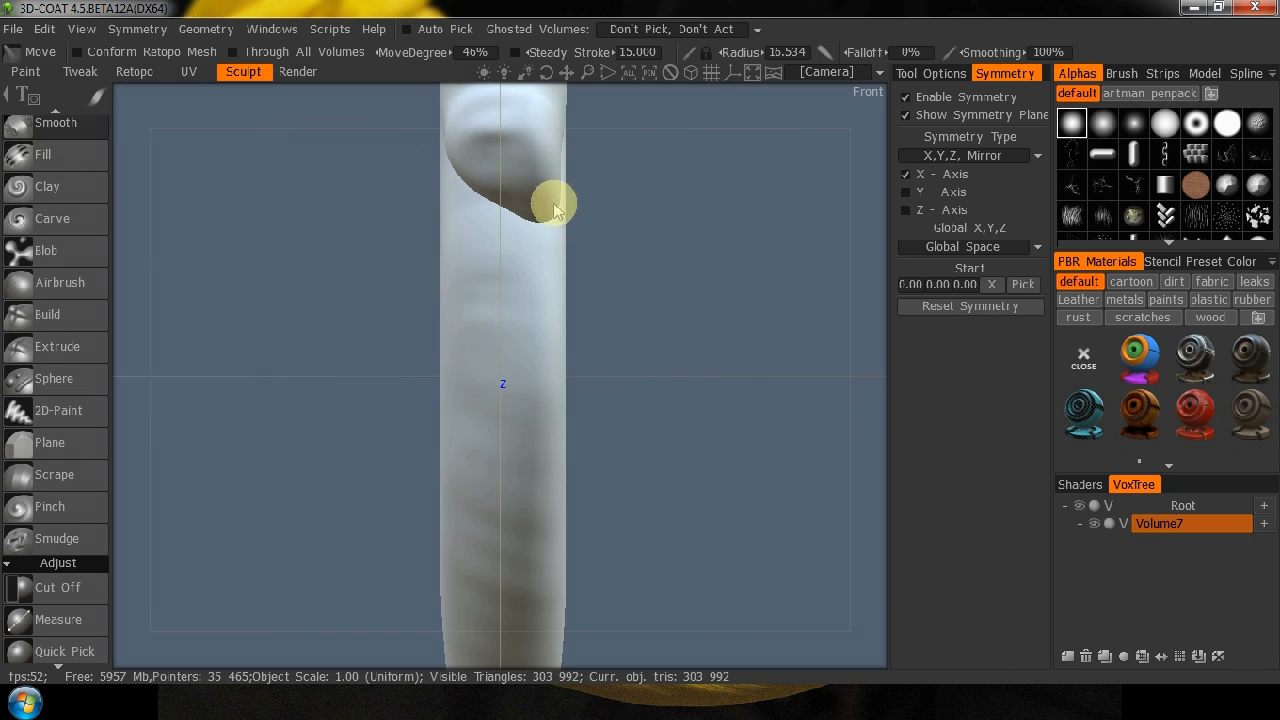
key("shift")
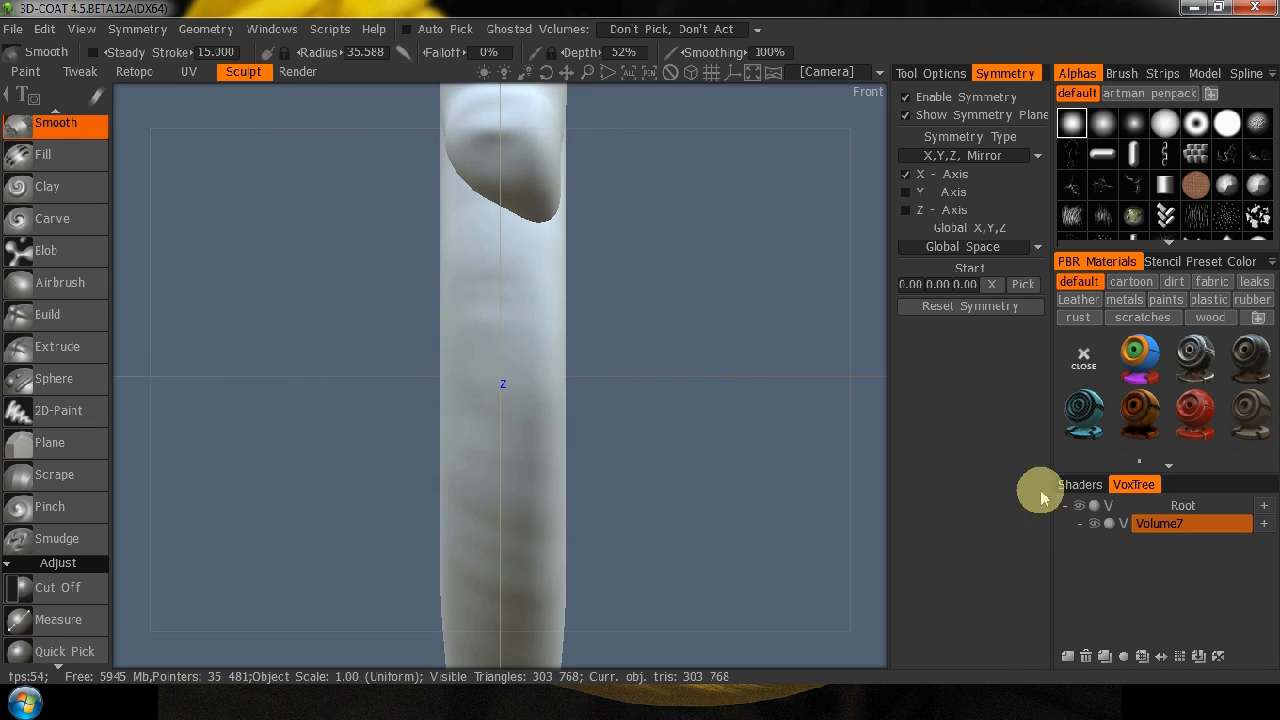
left_click(1162, 656)
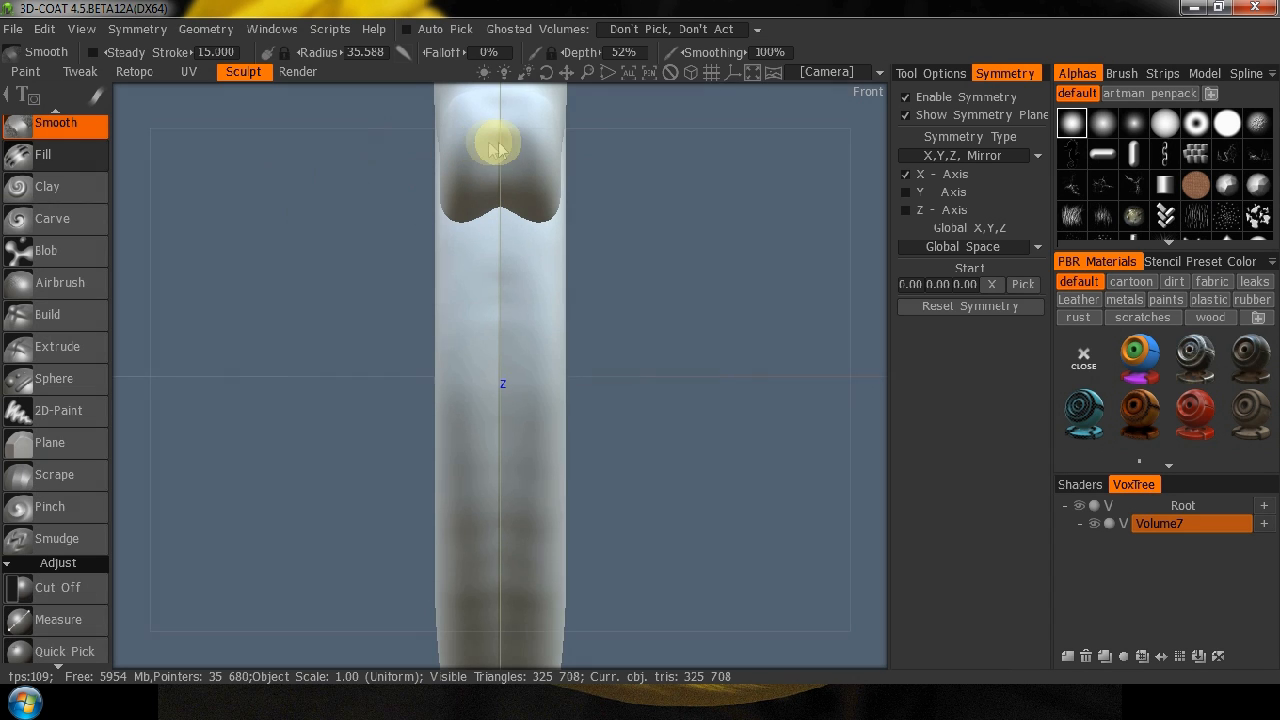
Even out the snout's underside and the jaw crease with the Fill tool at 63% depth and a radius of about 21.4.
left_click(45, 155)
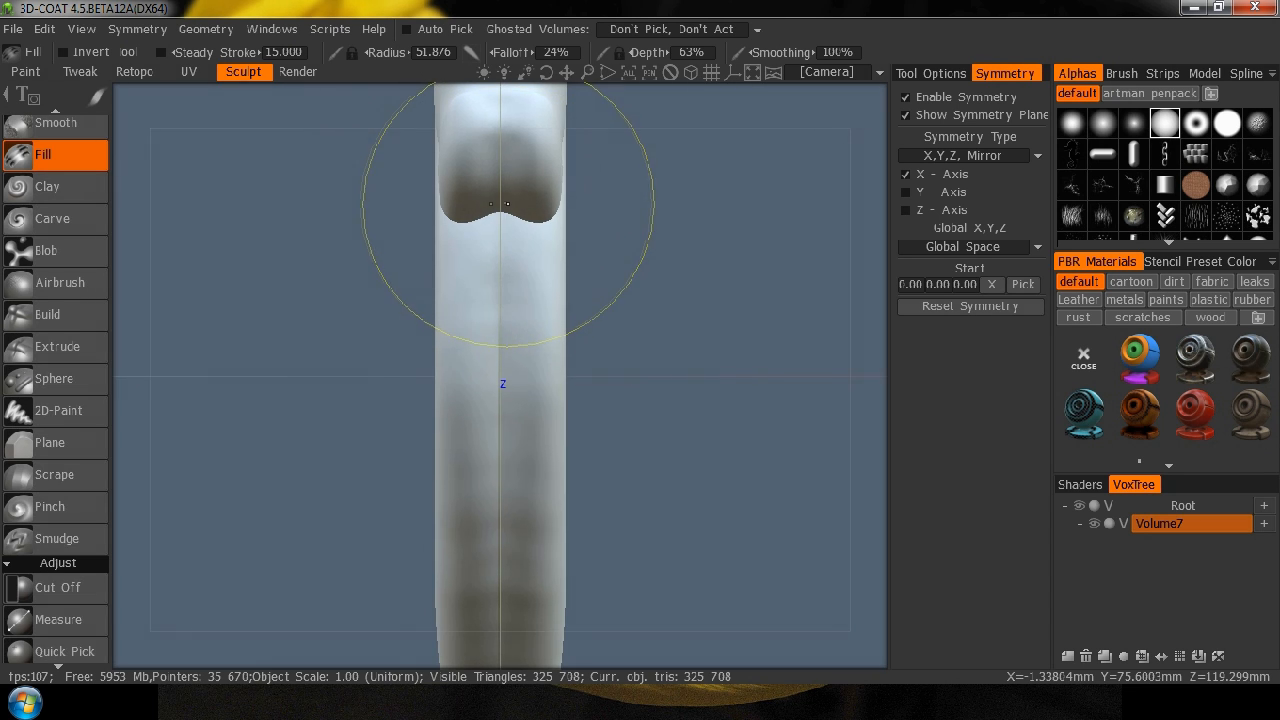
right_click_drag(500, 205, 419, 198)
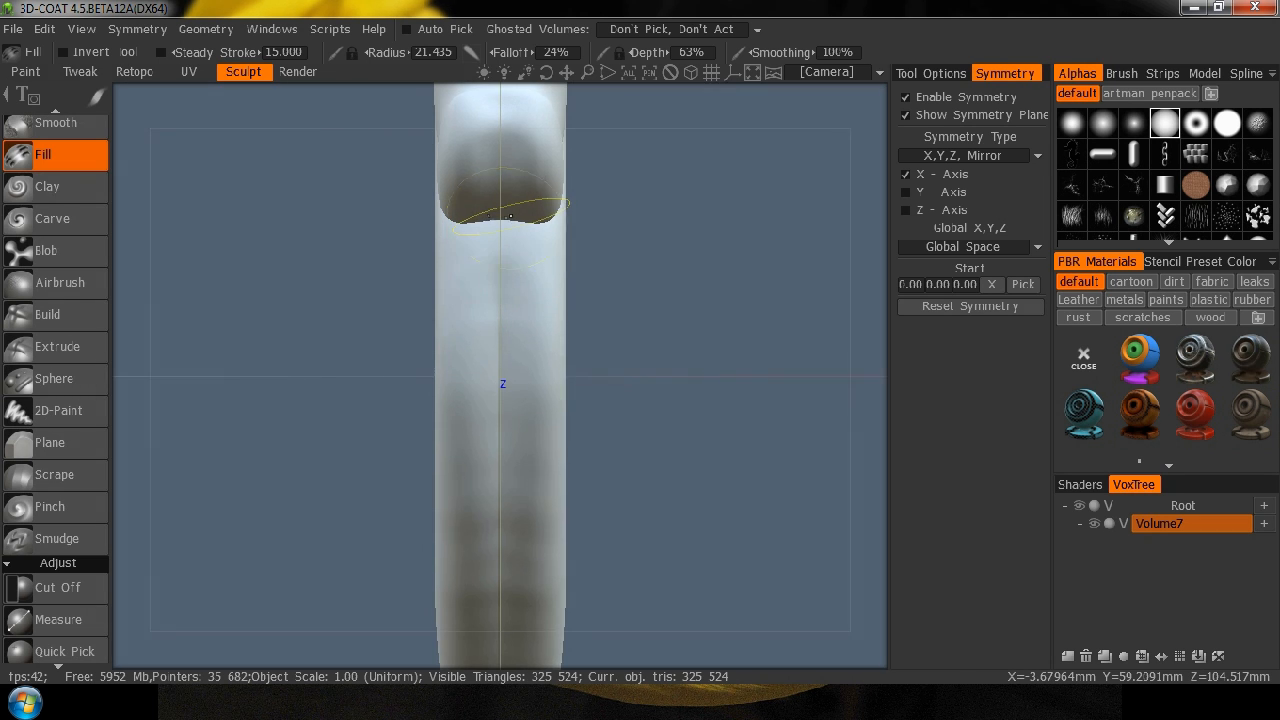
mouse_move(277, 260)
left_mouse_down()
mouse_move(337, 291)
mouse_move(586, 266)
mouse_move(480, 296)
mouse_move(323, 251)
mouse_move(630, 233)
mouse_move(660, 360)
mouse_move(617, 400)
mouse_move(623, 306)
mouse_move(670, 257)
mouse_move(557, 251)
left_mouse_up()
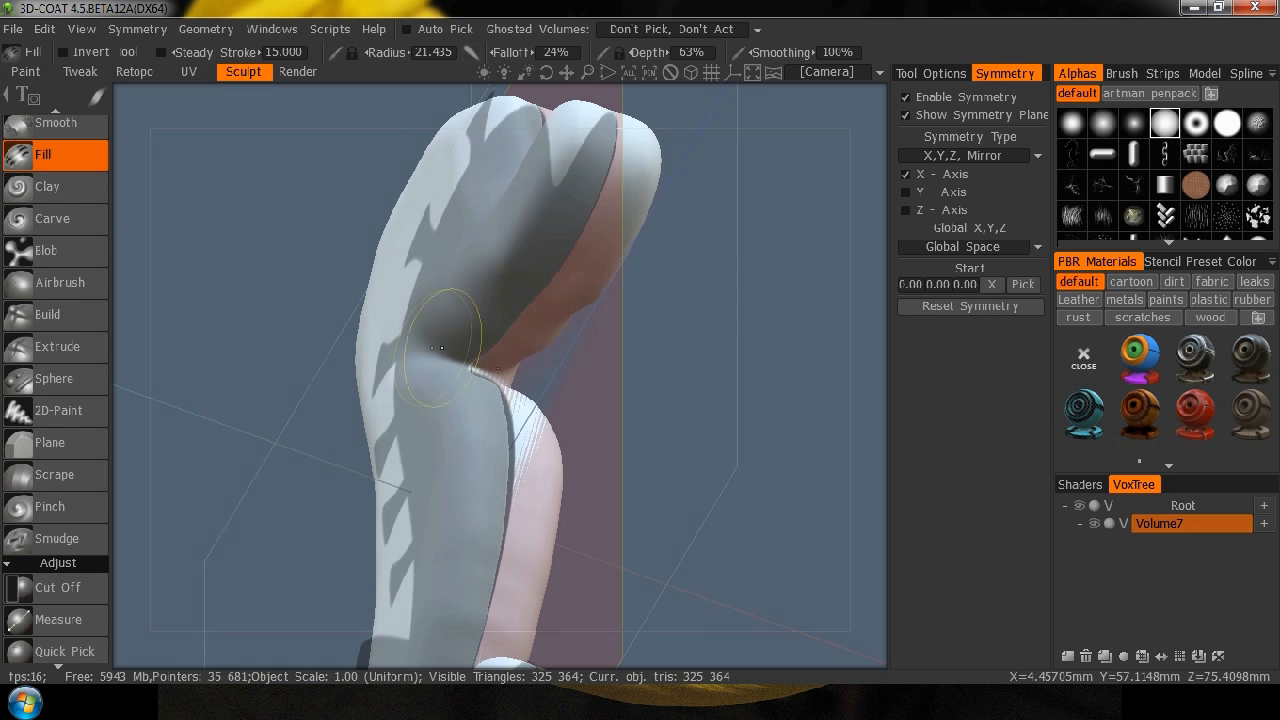
mouse_move(745, 325)
middle_mouse_down()
mouse_move(586, 360)
mouse_move(509, 400)
mouse_move(388, 405)
mouse_move(329, 286)
middle_mouse_up()
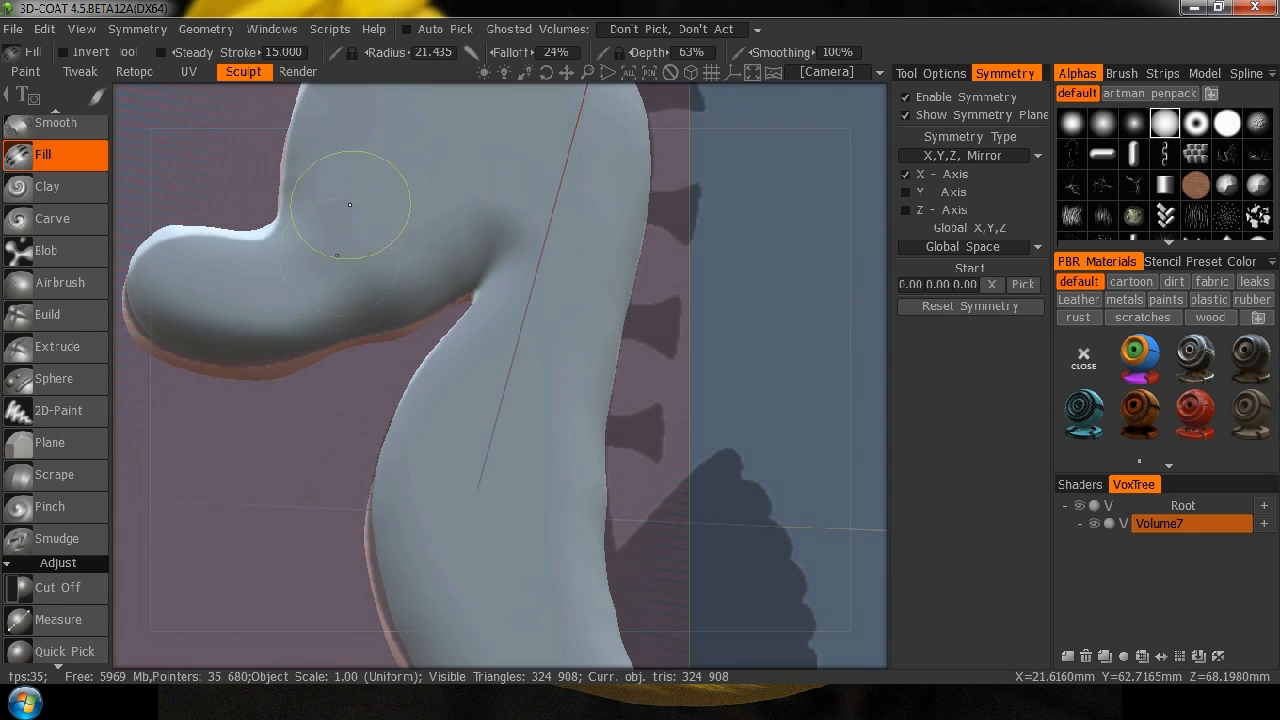
mouse_move(703, 409)
middle_mouse_down()
mouse_move(666, 429)
mouse_move(905, 378)
mouse_move(330, 460)
mouse_move(500, 486)
mouse_move(693, 478)
middle_mouse_up()
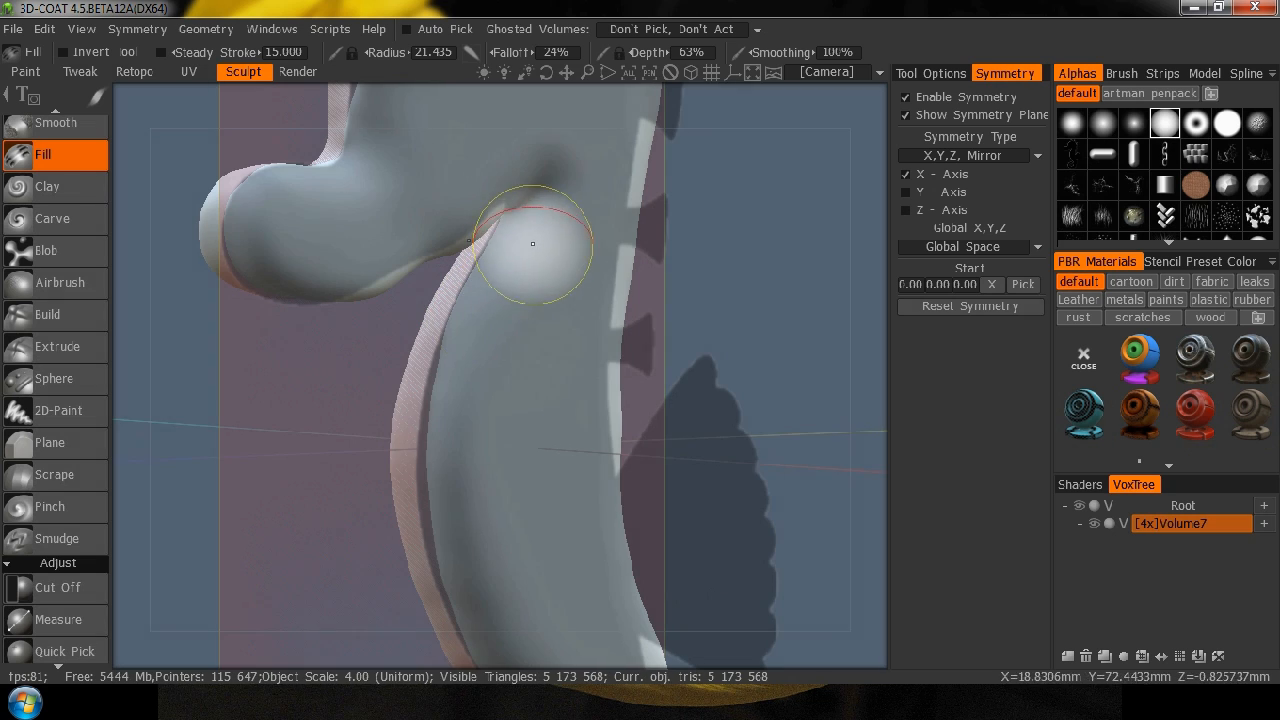
Resample Volume7 with a density modulation factor of 0.25 and the Smooth resampling quality.
right_click(1193, 523)
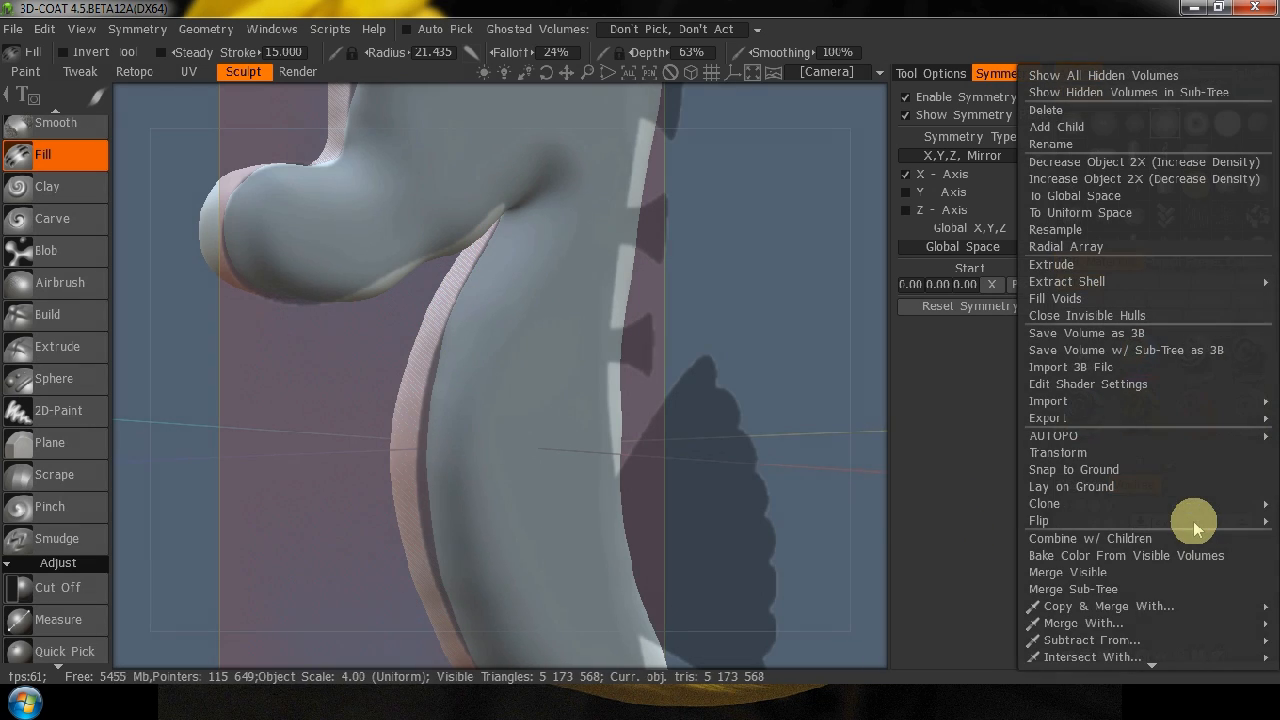
left_click(1054, 232)
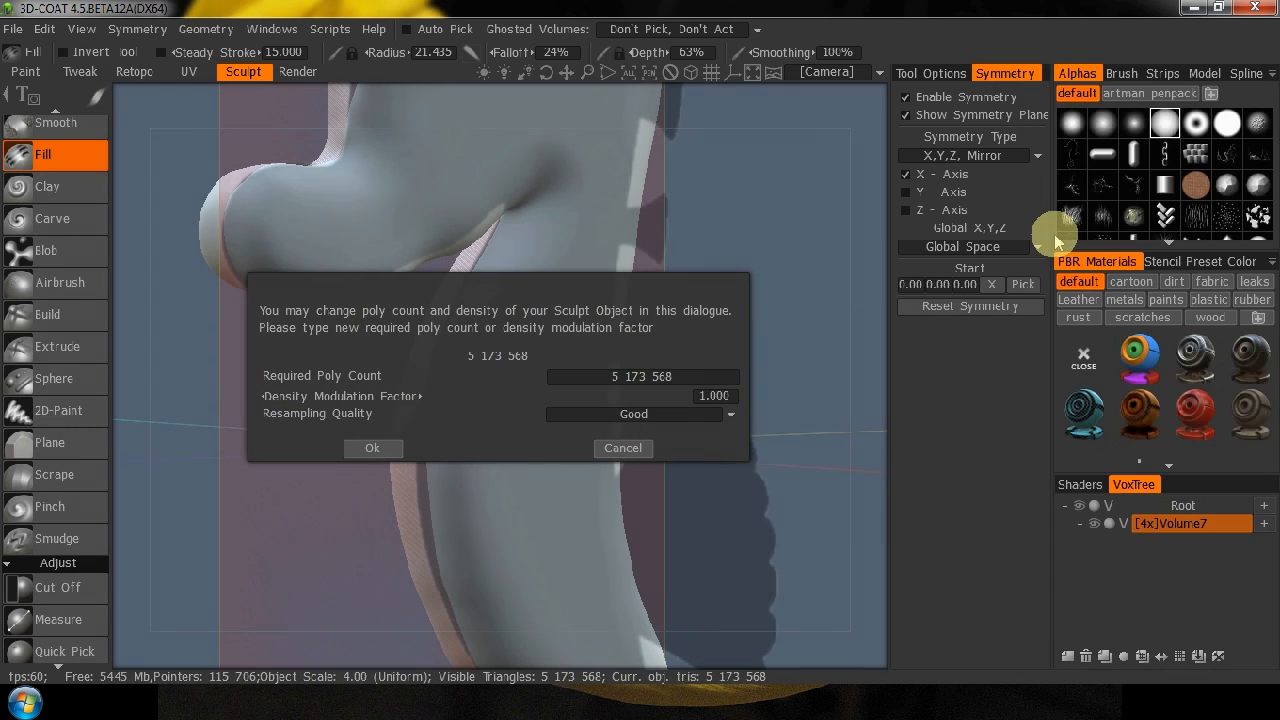
left_click(665, 414)
left_click(578, 489)
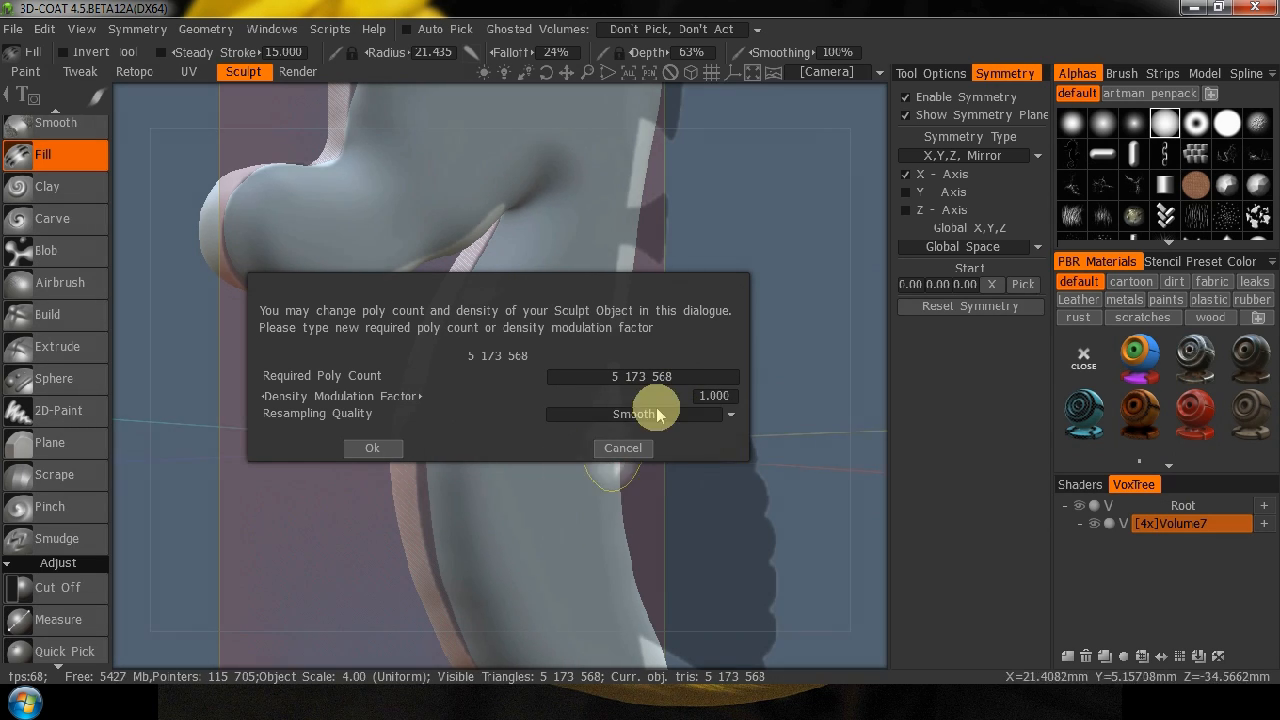
left_click(707, 396)
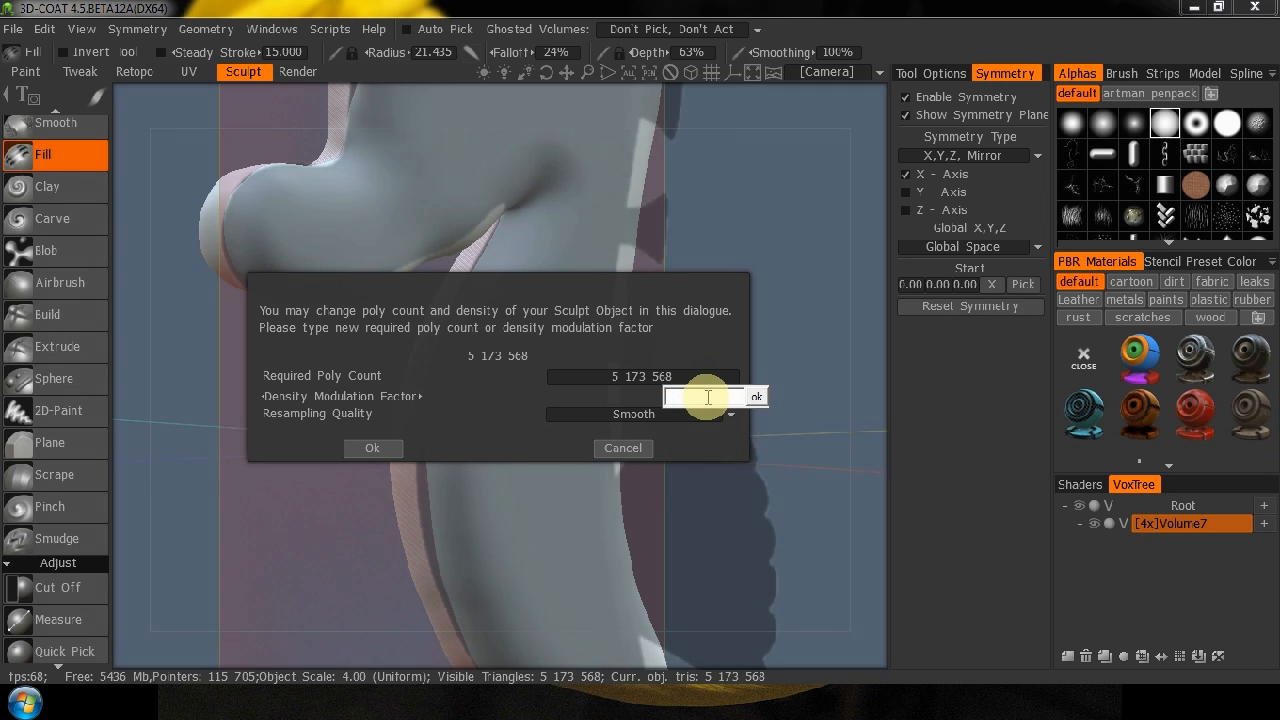
left_click(760, 400)
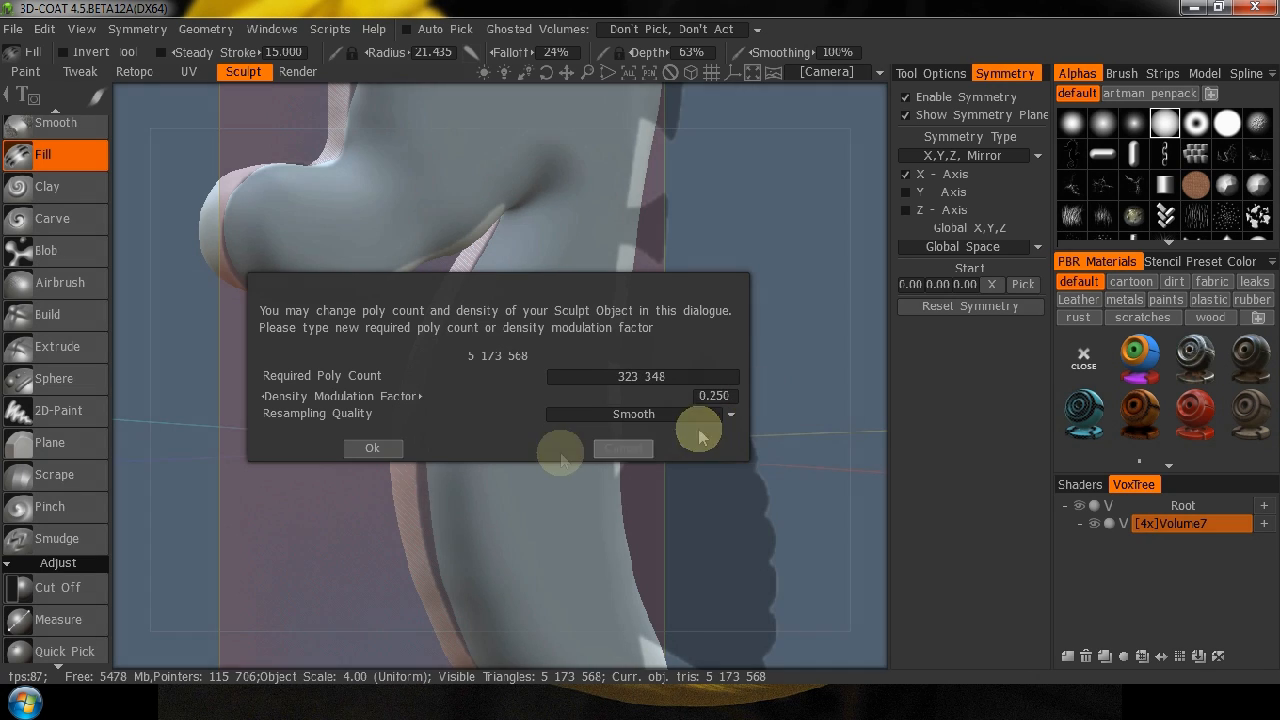
left_click(372, 448)
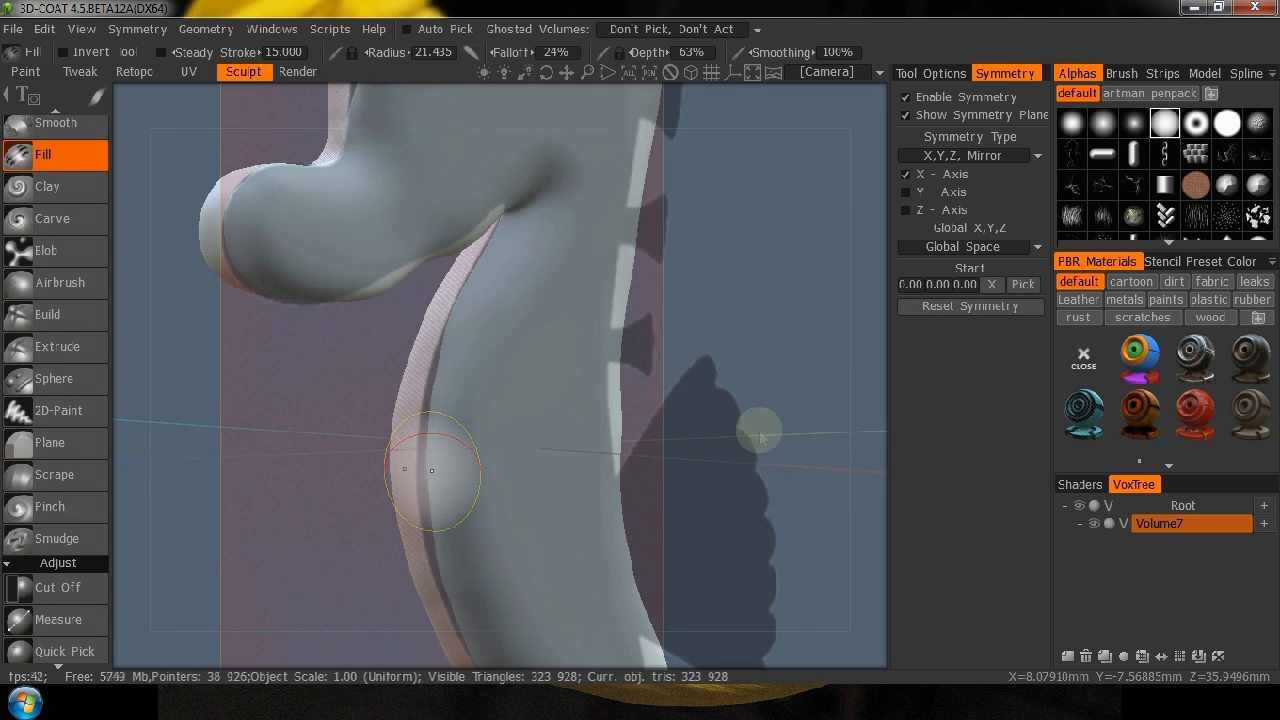
Check the resampled mesh in wireframe, then smooth the snout and front of the body with the Smooth tool at 52% depth.
left_click(519, 301)
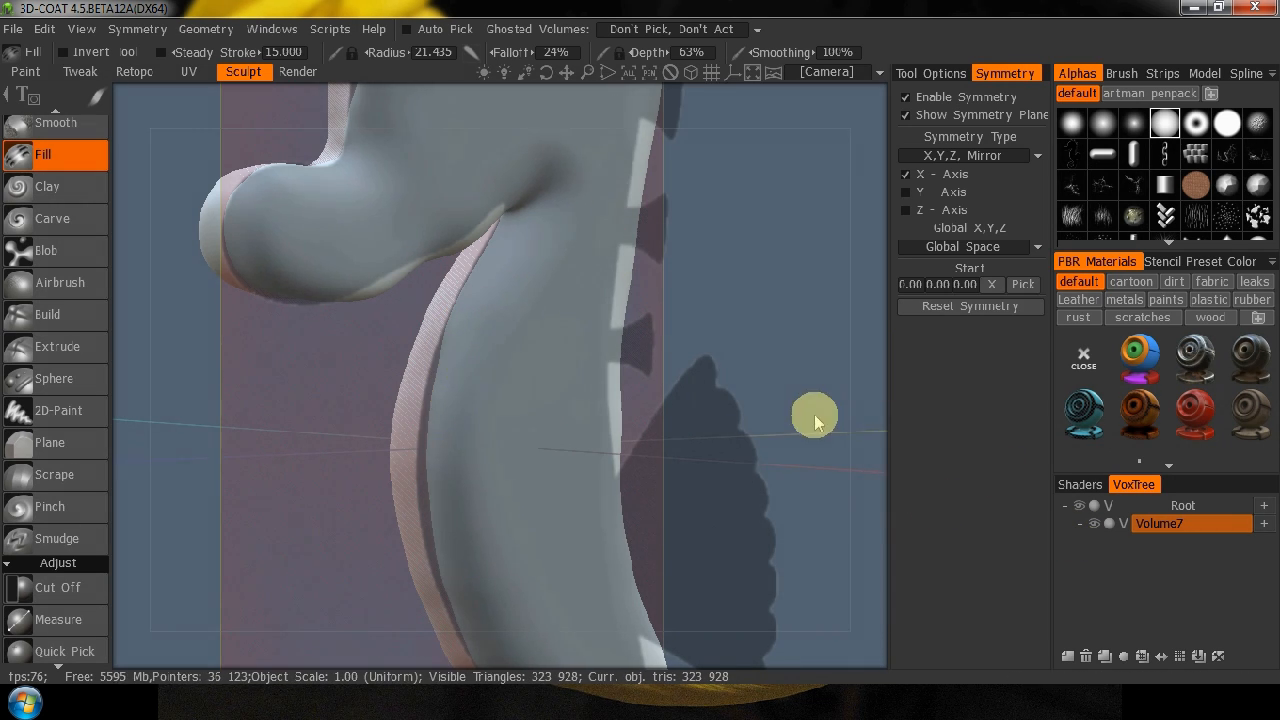
key("w")
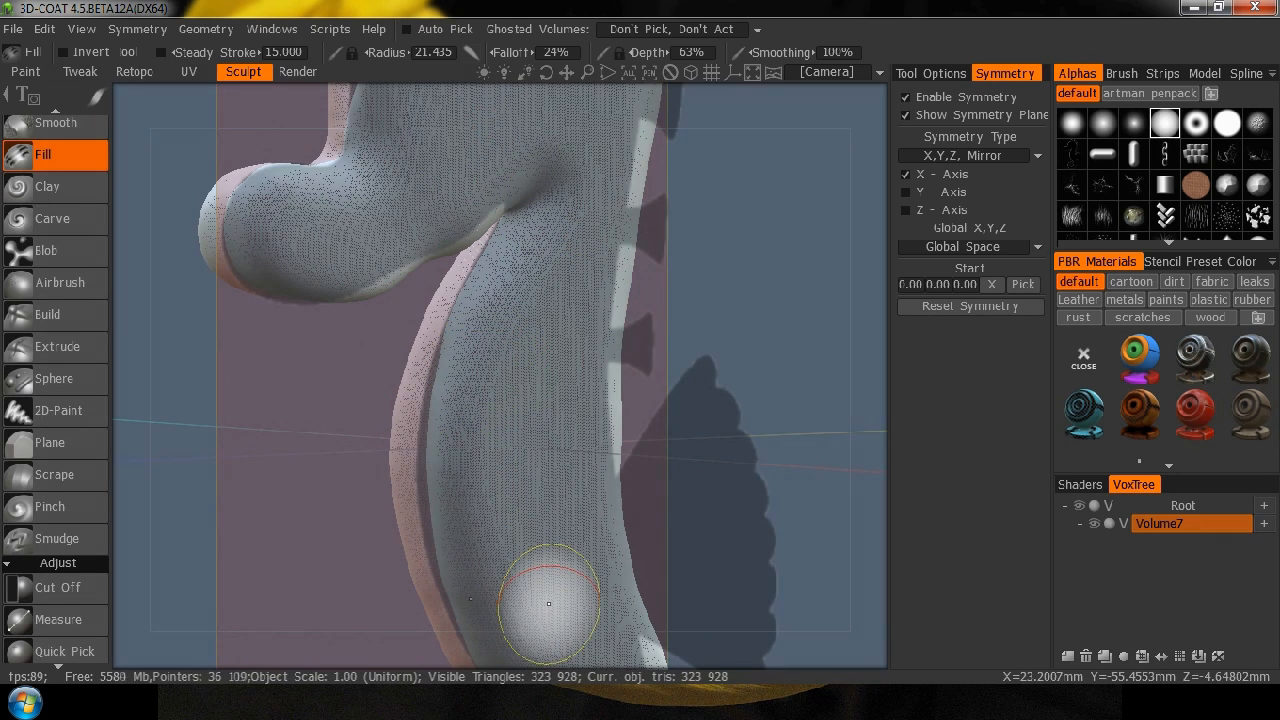
mouse_move(135, 500)
left_mouse_down()
mouse_move(545, 523)
mouse_move(589, 449)
mouse_move(503, 537)
left_mouse_up()
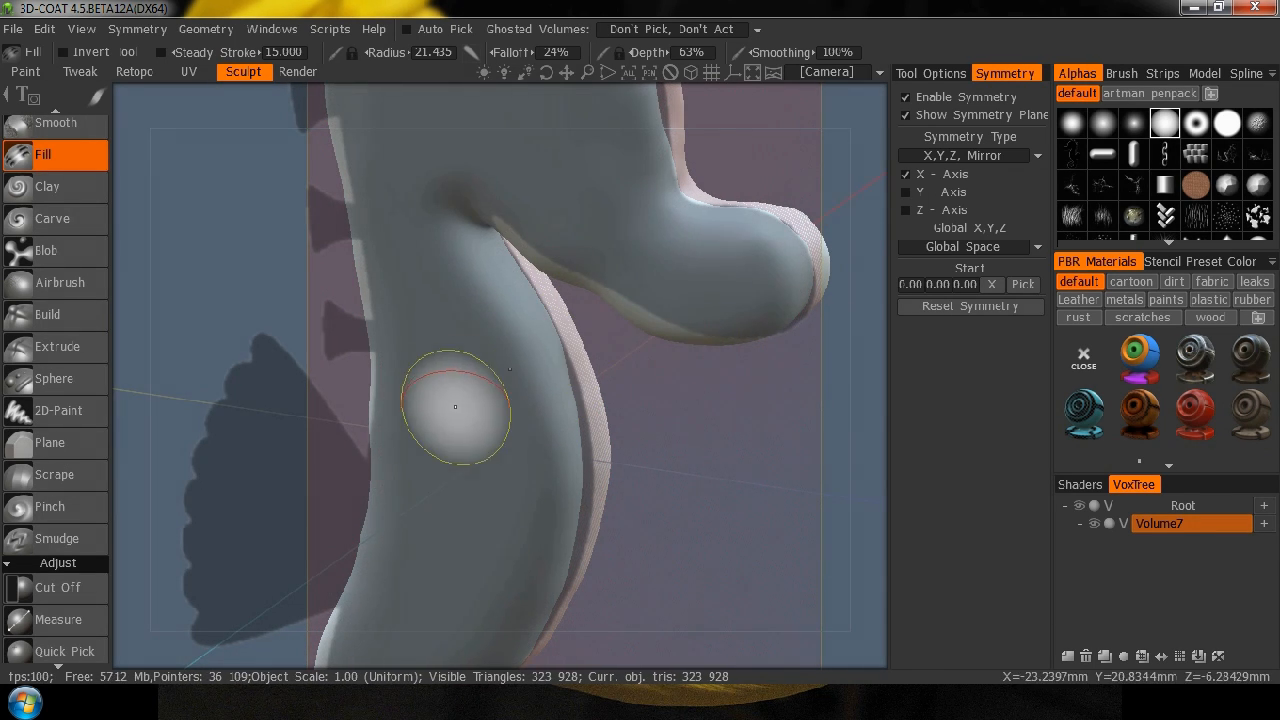
mouse_move(851, 443)
left_mouse_down()
mouse_move(745, 458)
mouse_move(429, 451)
mouse_move(545, 460)
left_mouse_up()
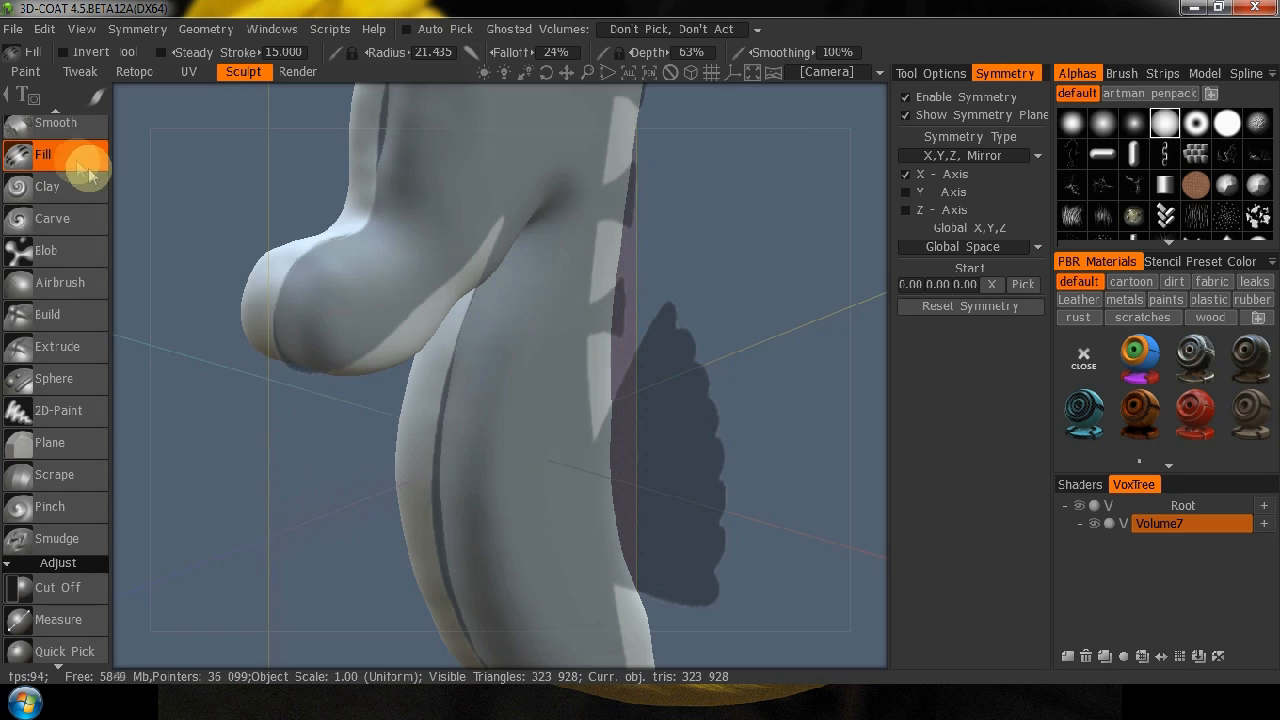
left_click(67, 131)
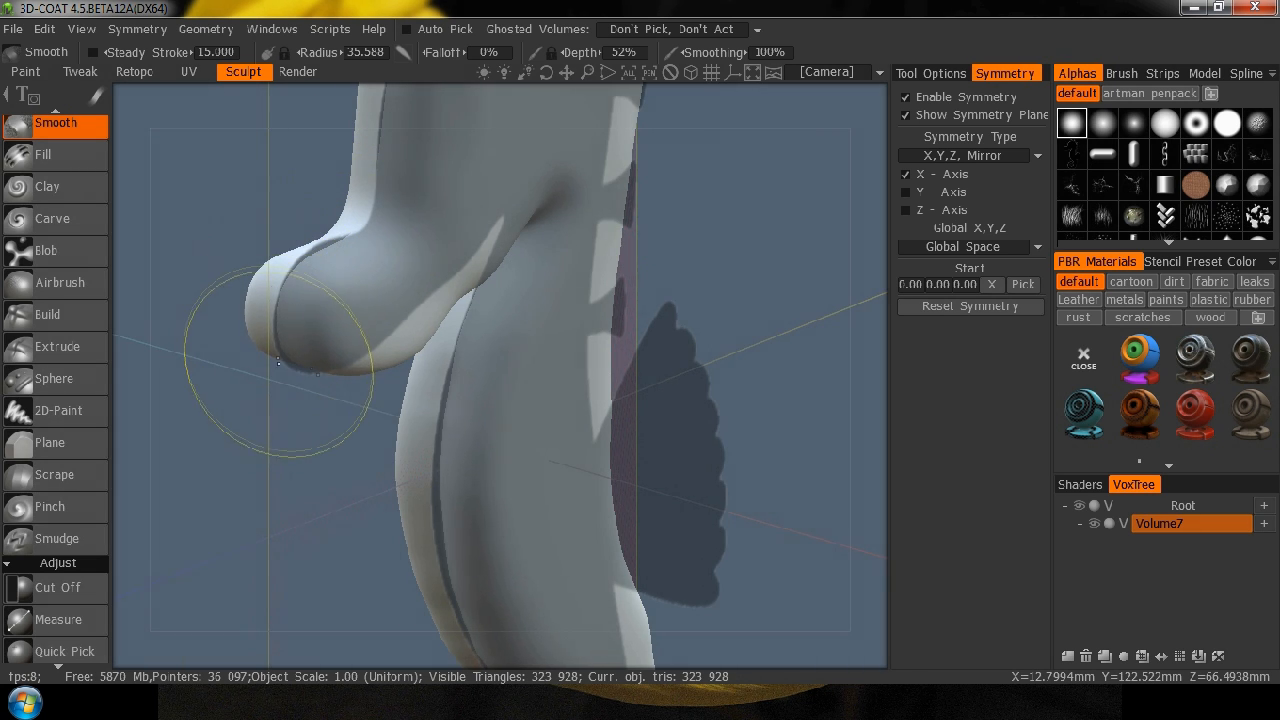
mouse_move(226, 491)
left_mouse_down()
mouse_move(277, 263)
mouse_move(329, 171)
left_mouse_up()
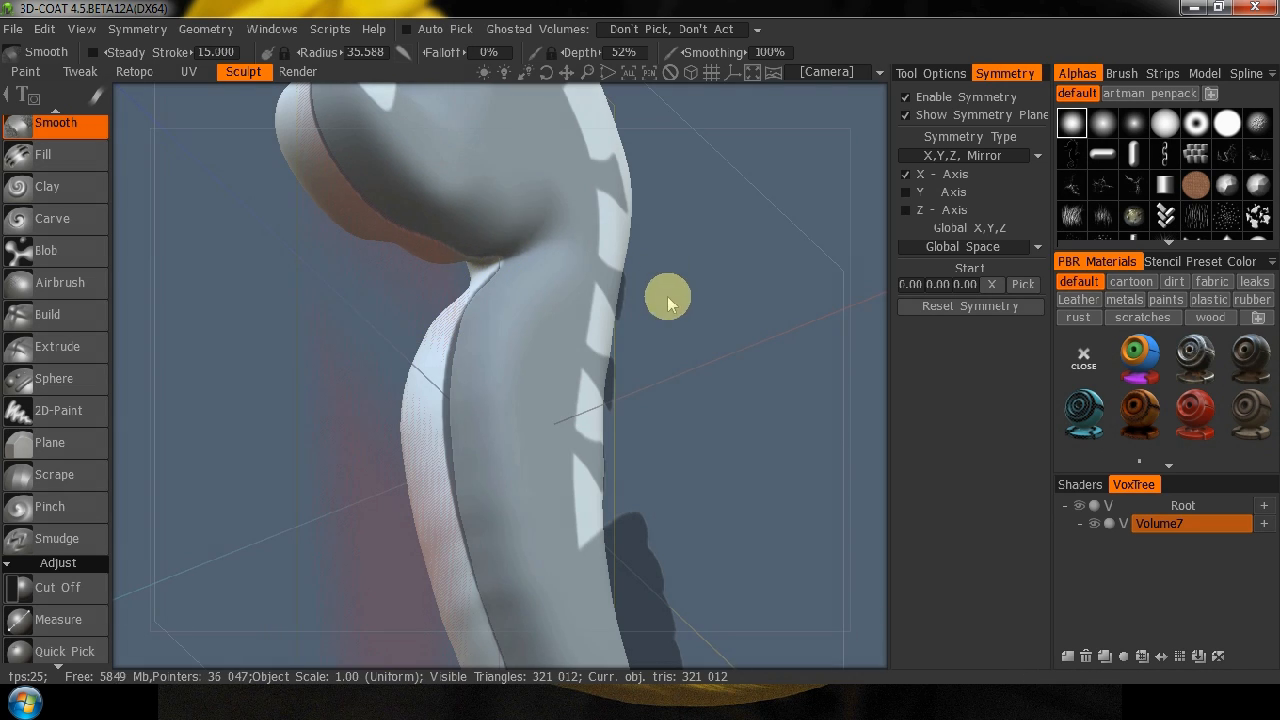
mouse_move(449, 277)
left_mouse_down()
mouse_move(470, 268)
mouse_move(483, 285)
left_mouse_up()
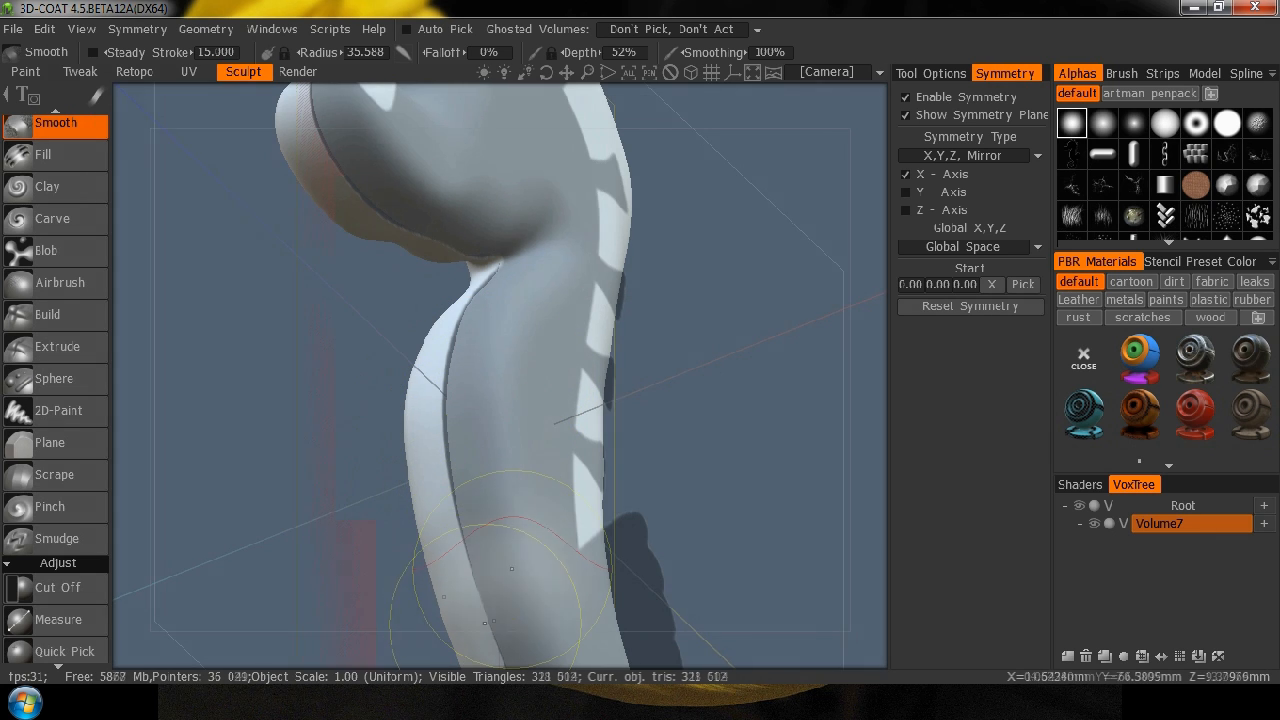
Smooth the belly, lower body and underside of the curled tail with the Smooth tool at a radius of about 35.6.
mouse_move(660, 532)
left_mouse_down()
mouse_move(666, 343)
mouse_move(560, 285)
left_mouse_up()
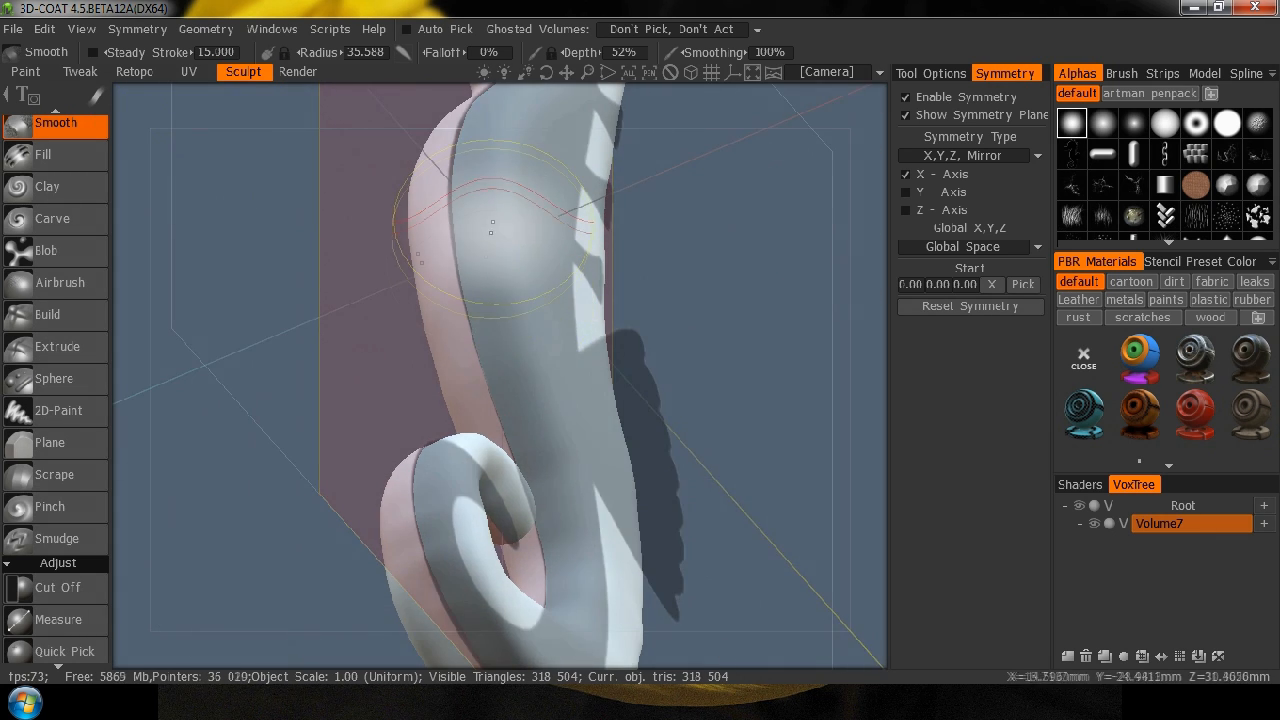
left_click_drag(479, 352, 514, 216)
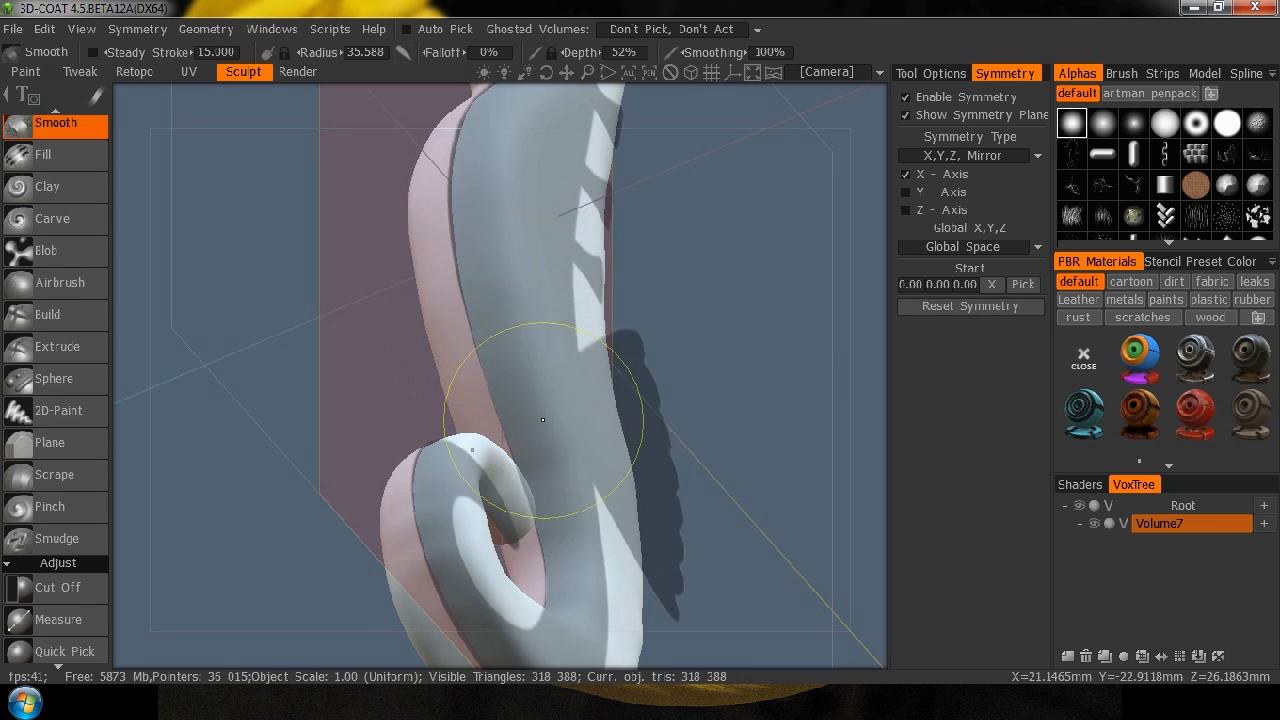
mouse_move(736, 414)
left_mouse_down()
mouse_move(757, 443)
mouse_move(737, 345)
mouse_move(722, 400)
left_mouse_up()
left_click_drag(412, 316, 409, 315)
left_click_drag(443, 385, 477, 441)
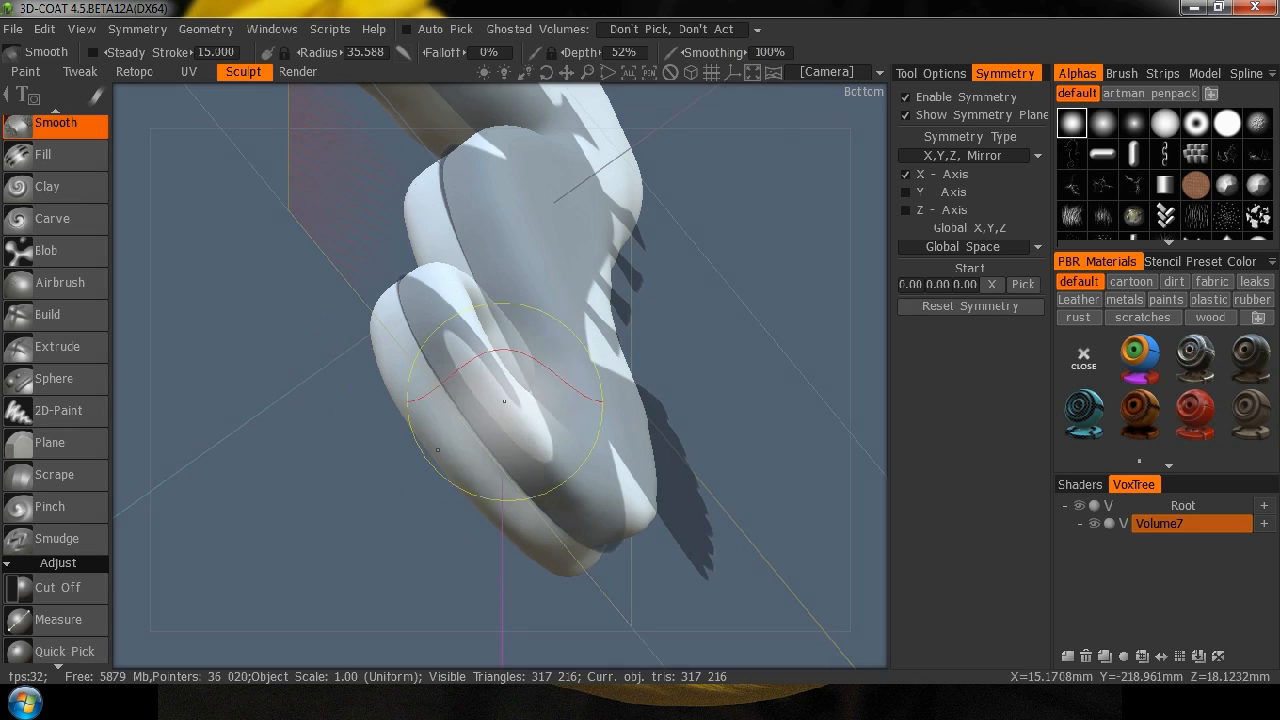
mouse_move(322, 386)
left_mouse_down()
mouse_move(457, 543)
mouse_move(514, 543)
mouse_move(530, 495)
left_mouse_up()
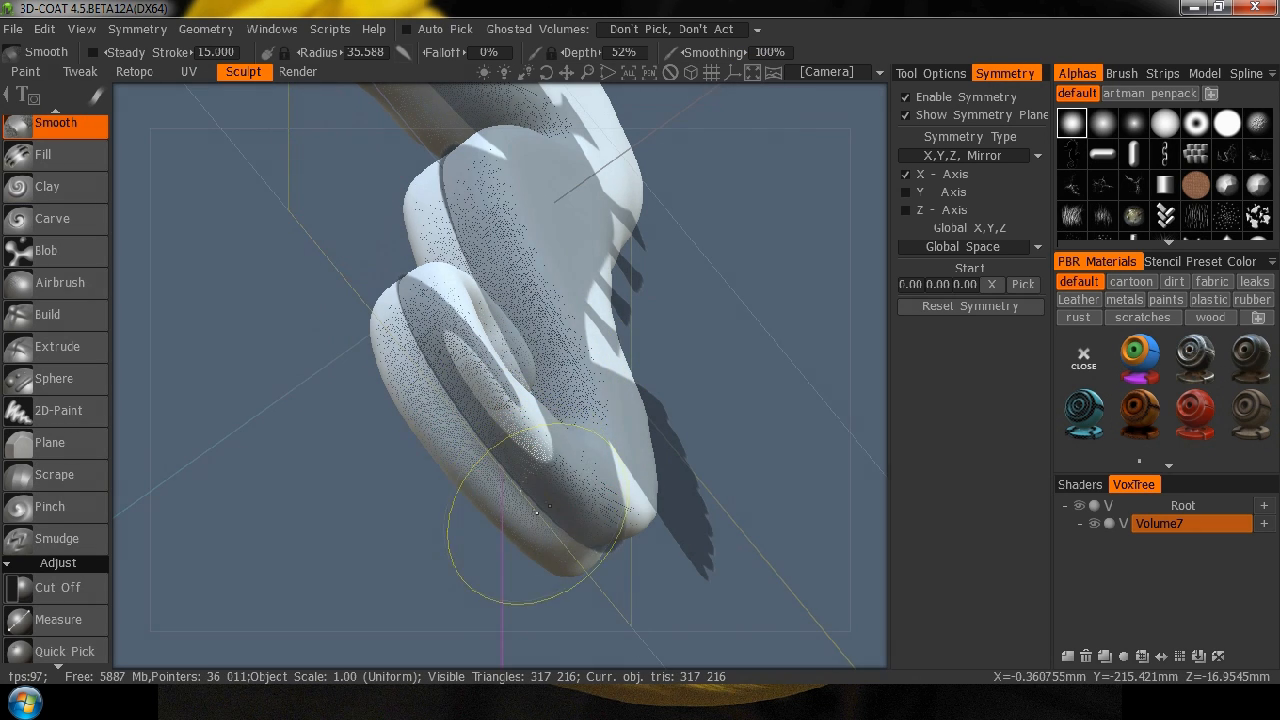
mouse_move(800, 514)
left_mouse_down()
mouse_move(634, 537)
mouse_move(620, 466)
mouse_move(600, 507)
left_mouse_up()
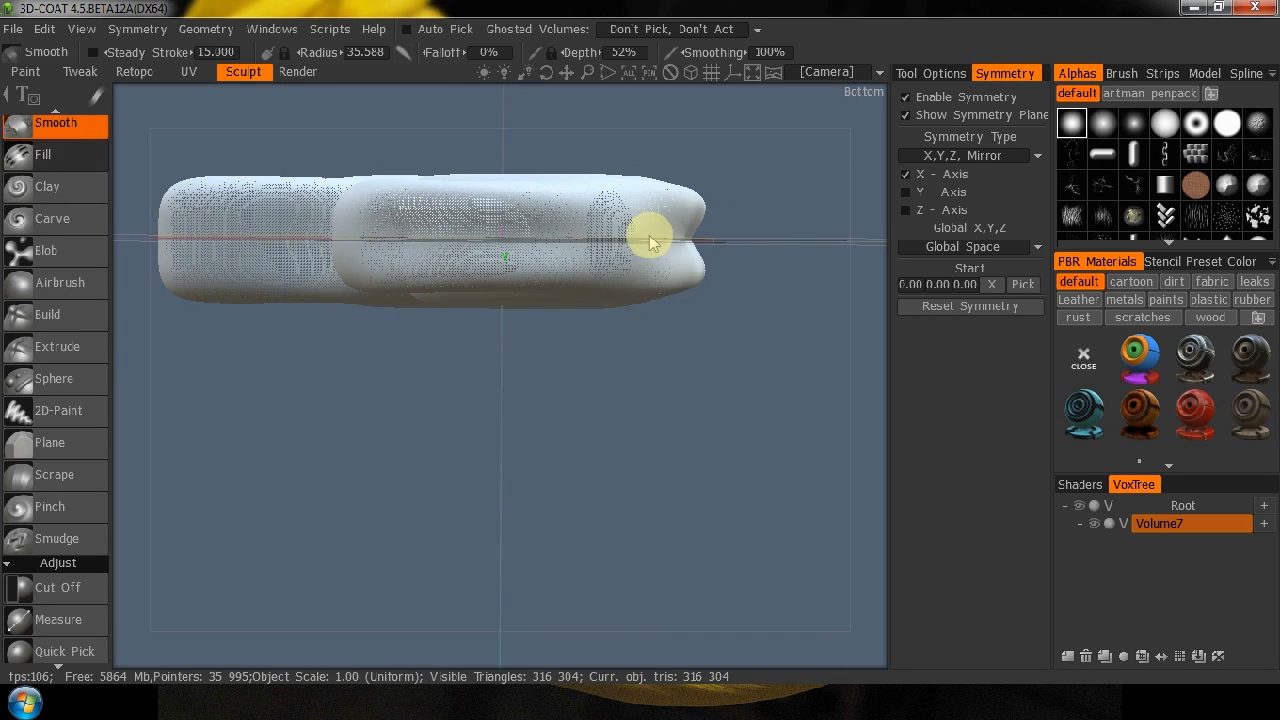
Fill in the center groove along the seahorse's back and outer tail with the Fill tool at 63% depth.
key("shift")
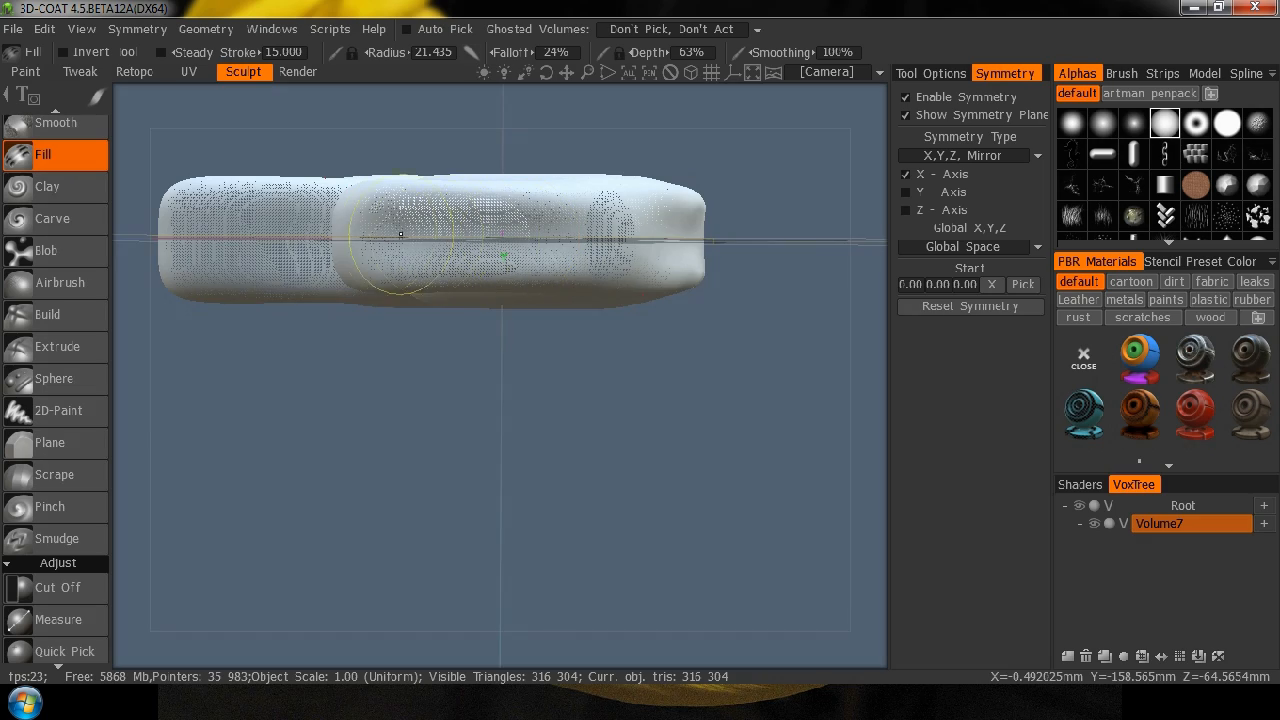
left_click(757, 258)
mouse_move(788, 216)
left_mouse_down()
mouse_move(663, 343)
mouse_move(630, 352)
mouse_move(220, 297)
left_mouse_up()
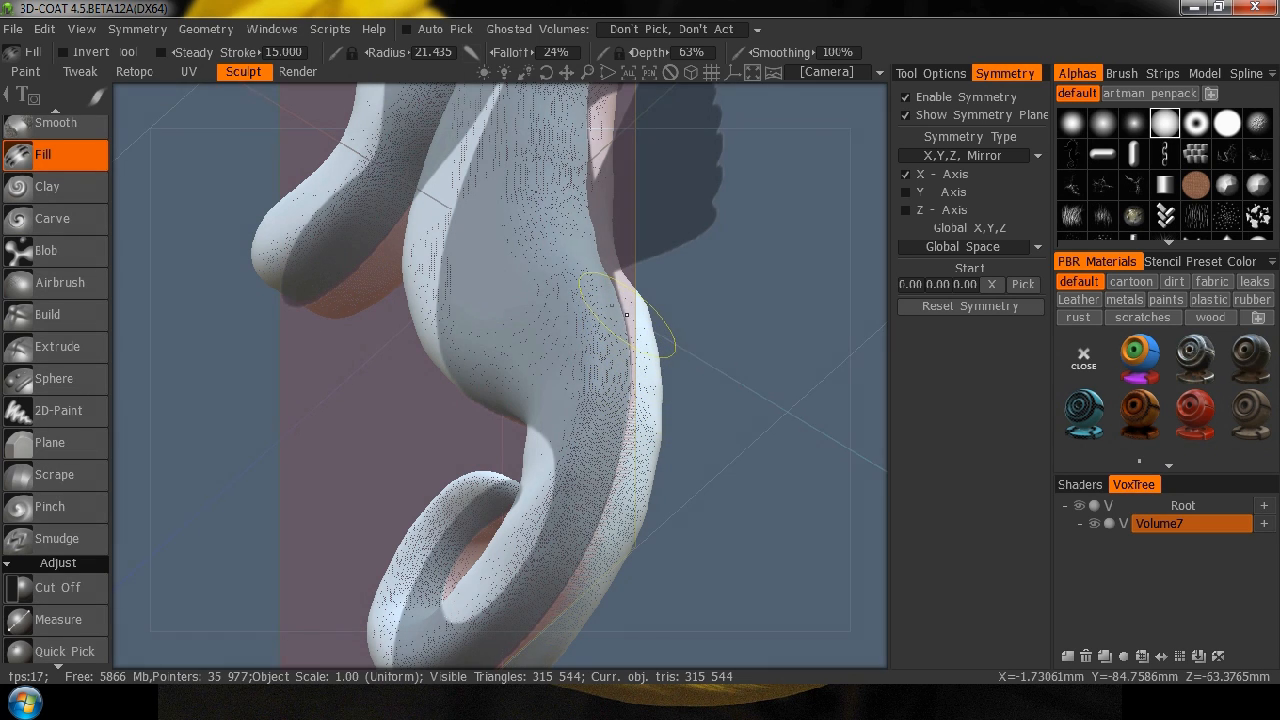
mouse_move(815, 388)
left_mouse_down()
mouse_move(691, 366)
mouse_move(606, 374)
left_mouse_up()
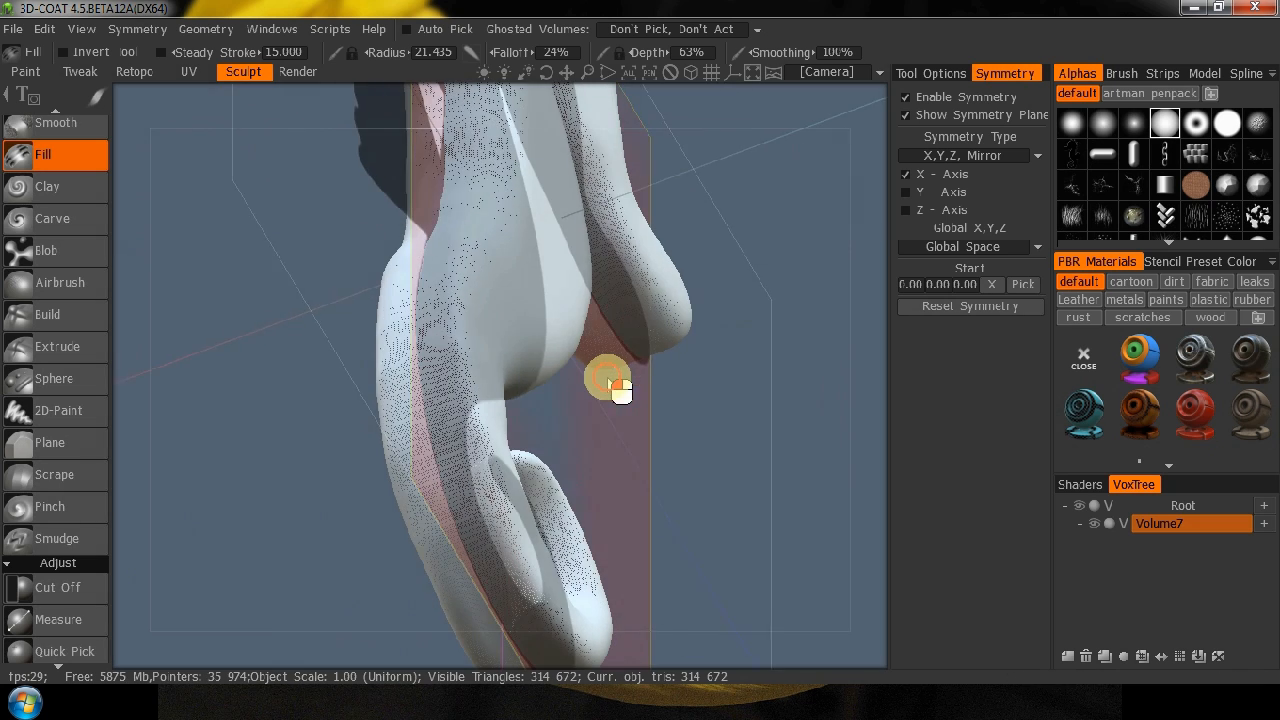
mouse_move(271, 380)
left_mouse_down()
mouse_move(214, 434)
mouse_move(33, 215)
left_mouse_up()
Smooth the lower back and the outer curve of the tail with the Smooth tool at 52% depth.
left_click(50, 123)
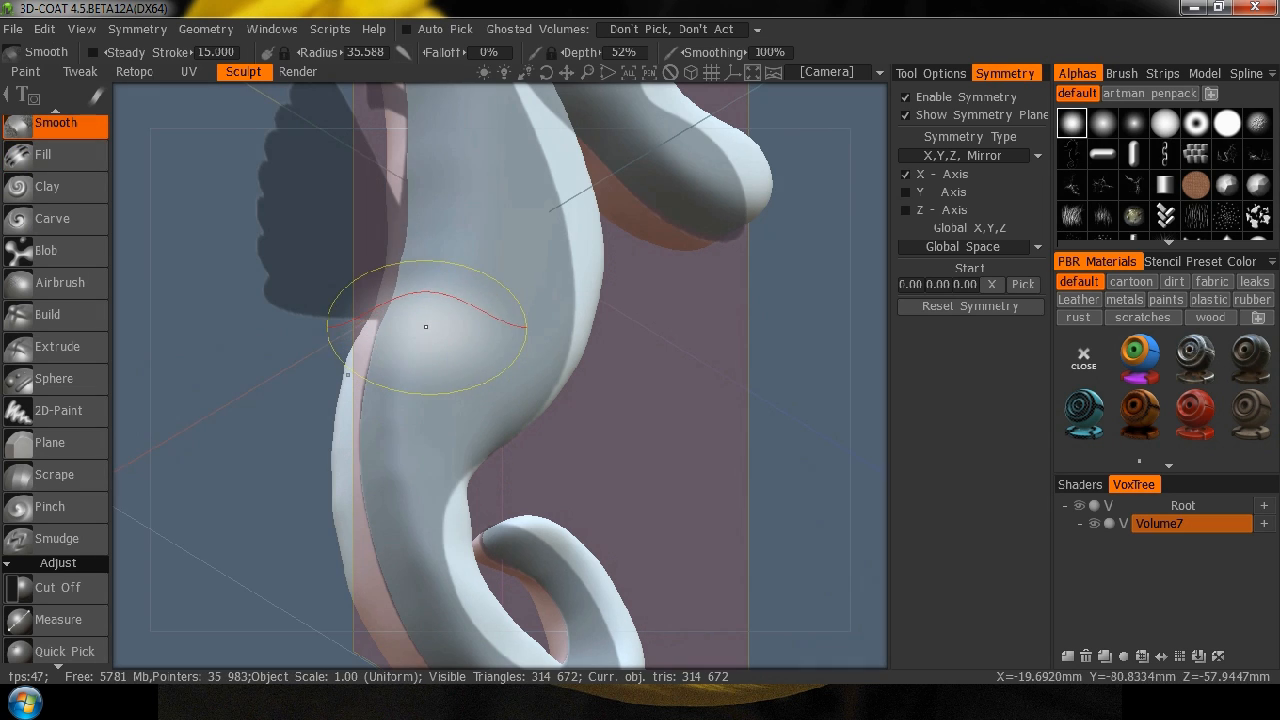
mouse_move(374, 434)
left_mouse_down()
mouse_move(345, 660)
mouse_move(418, 590)
left_mouse_up()
mouse_move(403, 407)
left_mouse_down()
mouse_move(449, 329)
mouse_move(434, 486)
left_mouse_up()
left_click_drag(432, 585, 446, 610)
middle_click_drag(679, 561, 637, 390)
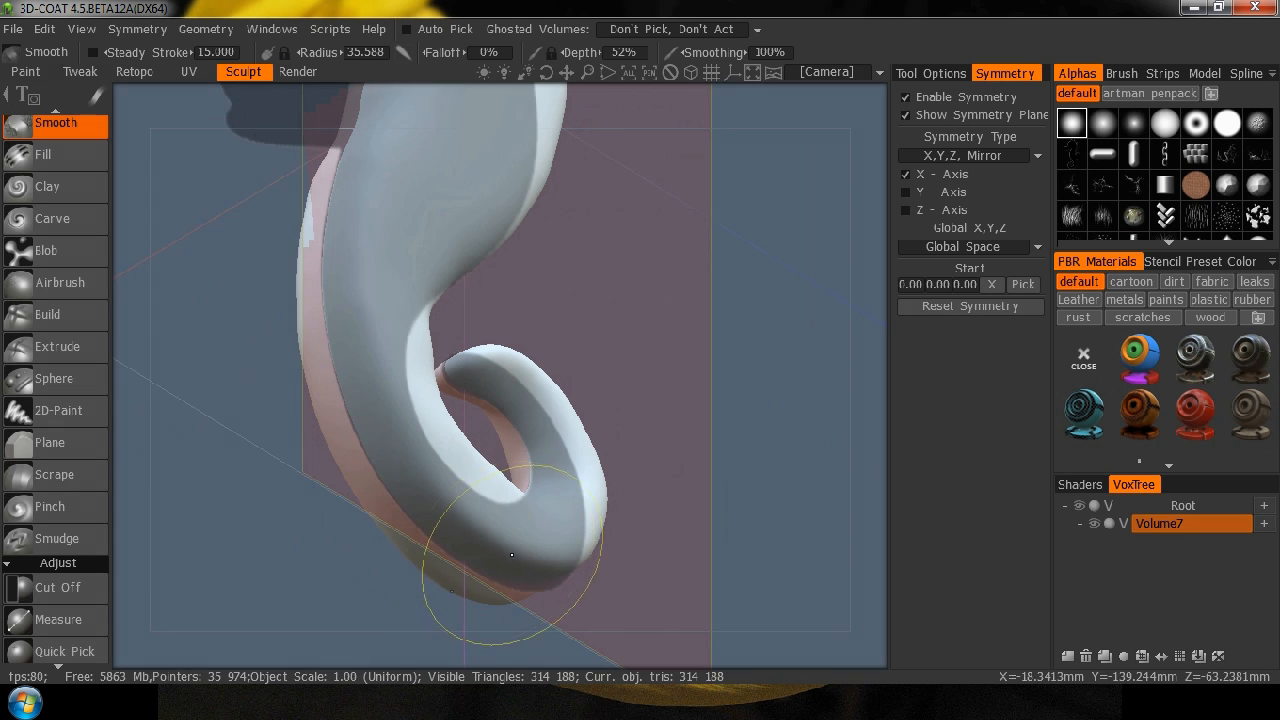
left_click_drag(512, 555, 532, 560)
Return to the left side view, rename Volume7 as Body and add a new empty volume.
mouse_move(680, 284)
middle_mouse_down()
mouse_move(697, 517)
mouse_move(543, 486)
mouse_move(206, 494)
mouse_move(160, 515)
middle_mouse_up()
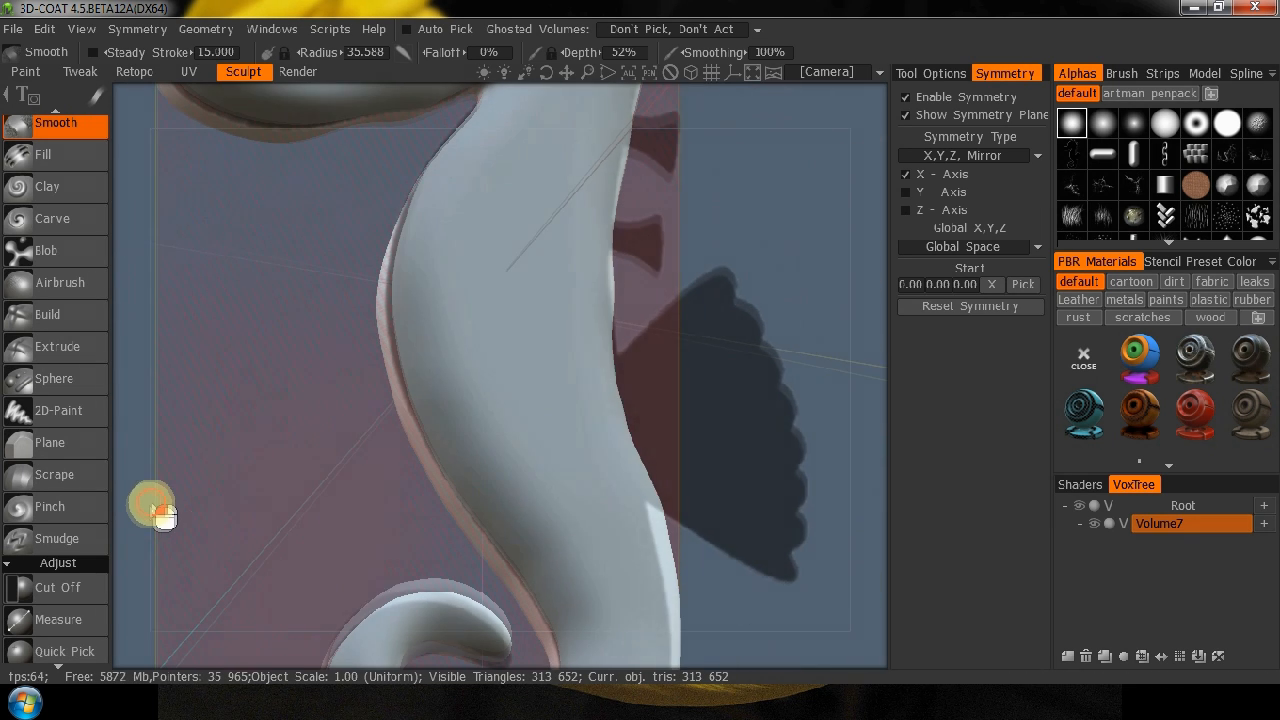
left_click_drag(150, 508, 148, 506)
middle_click_drag(749, 196, 678, 426)
mouse_move(733, 404)
left_mouse_down()
mouse_move(671, 457)
mouse_move(451, 449)
mouse_move(249, 409)
mouse_move(348, 300)
mouse_move(526, 360)
mouse_move(654, 457)
mouse_move(757, 486)
mouse_move(204, 484)
left_mouse_up()
middle_click_drag(694, 354, 679, 374)
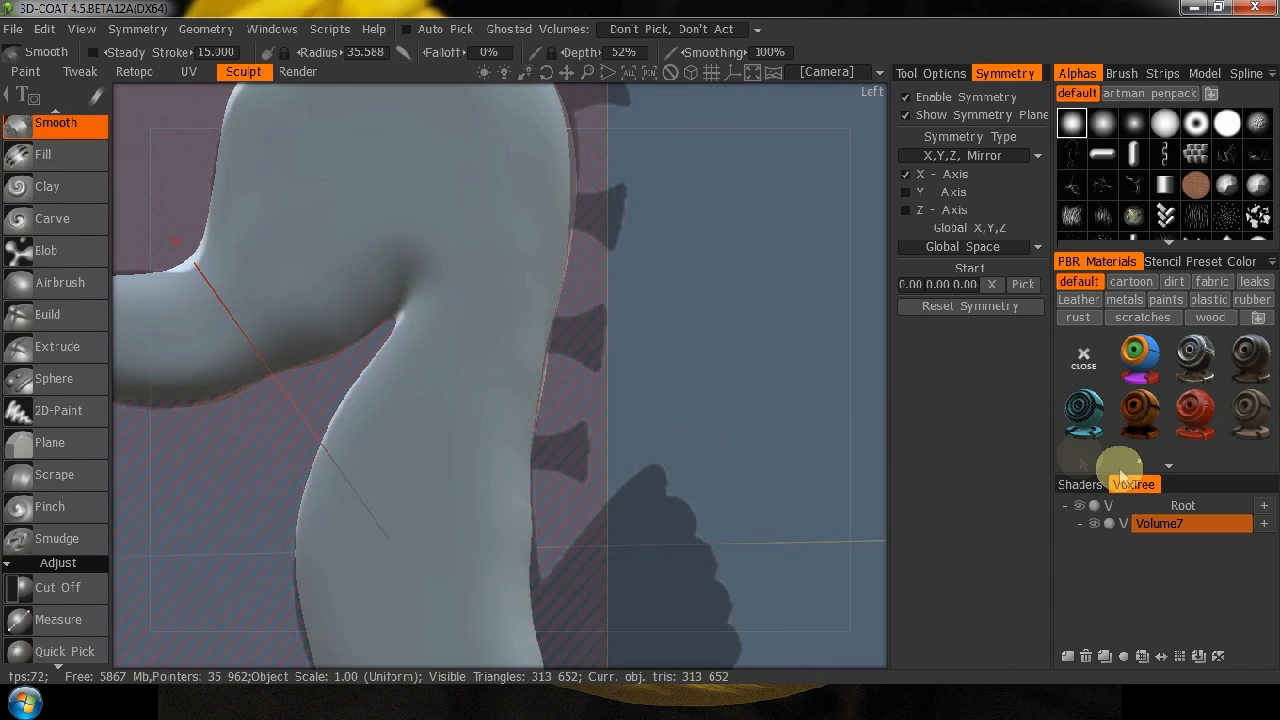
double_click(1155, 523)
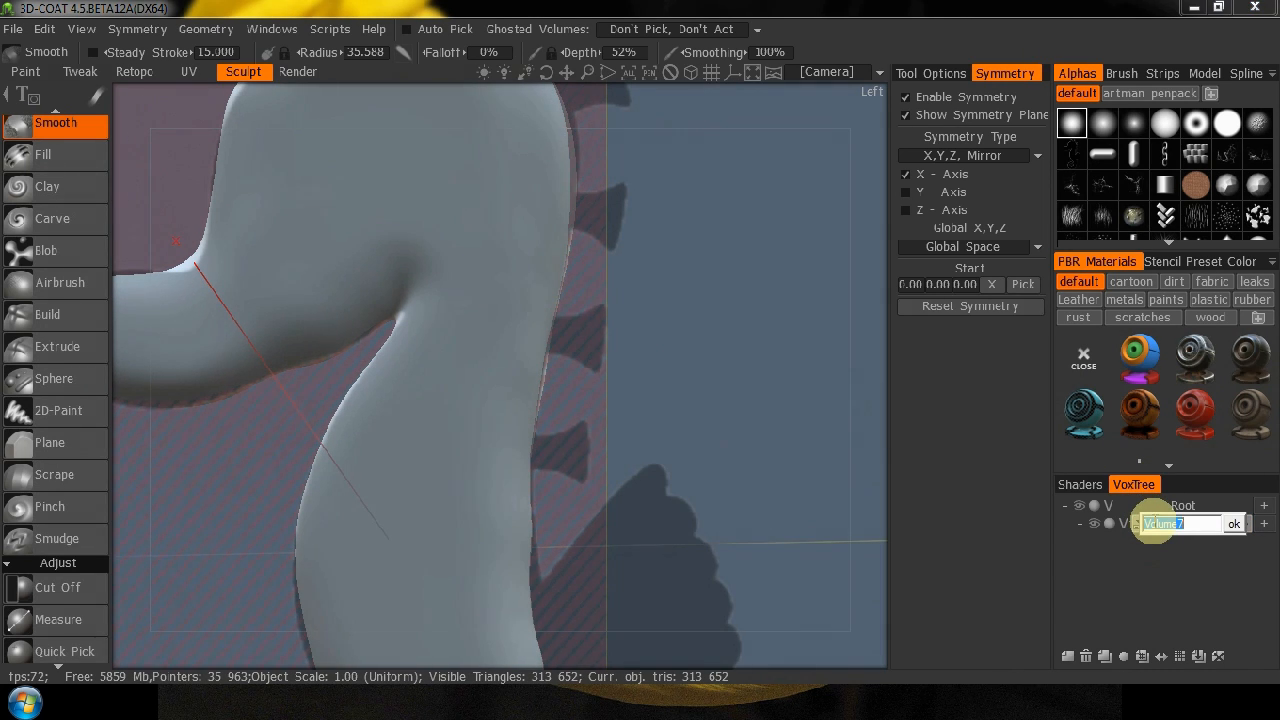
type("Bod")
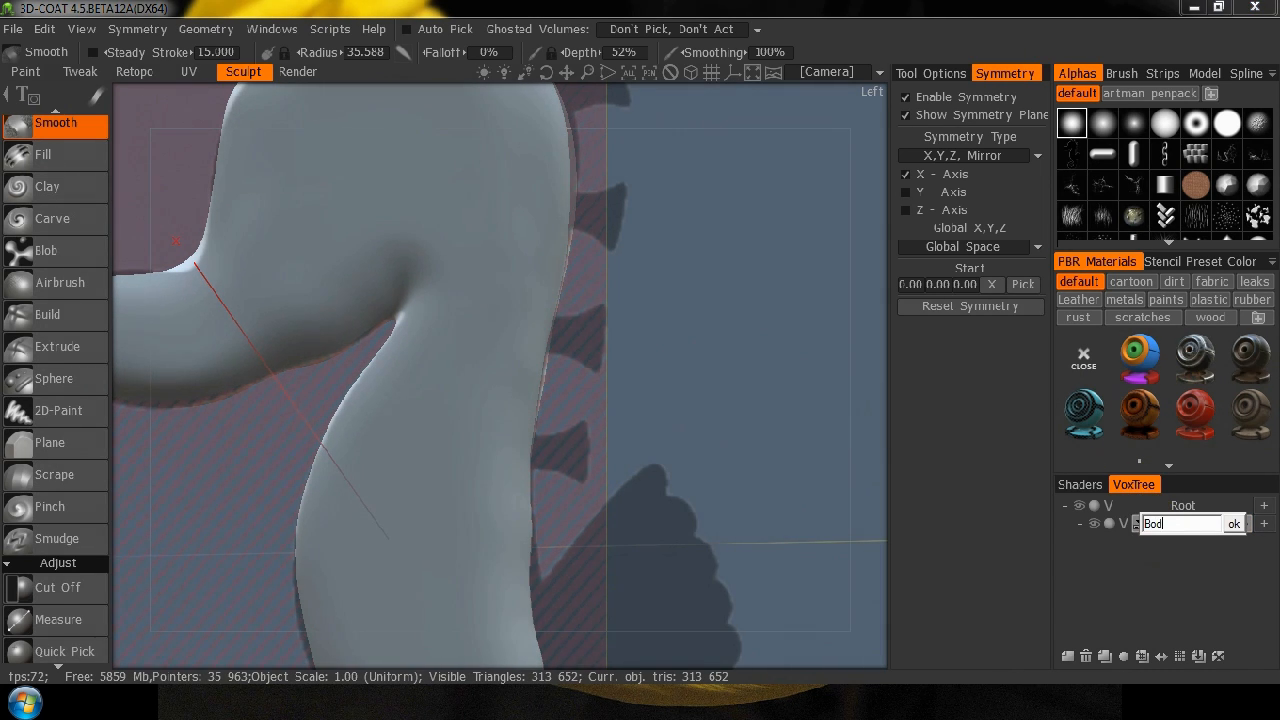
type("y")
key("Return")
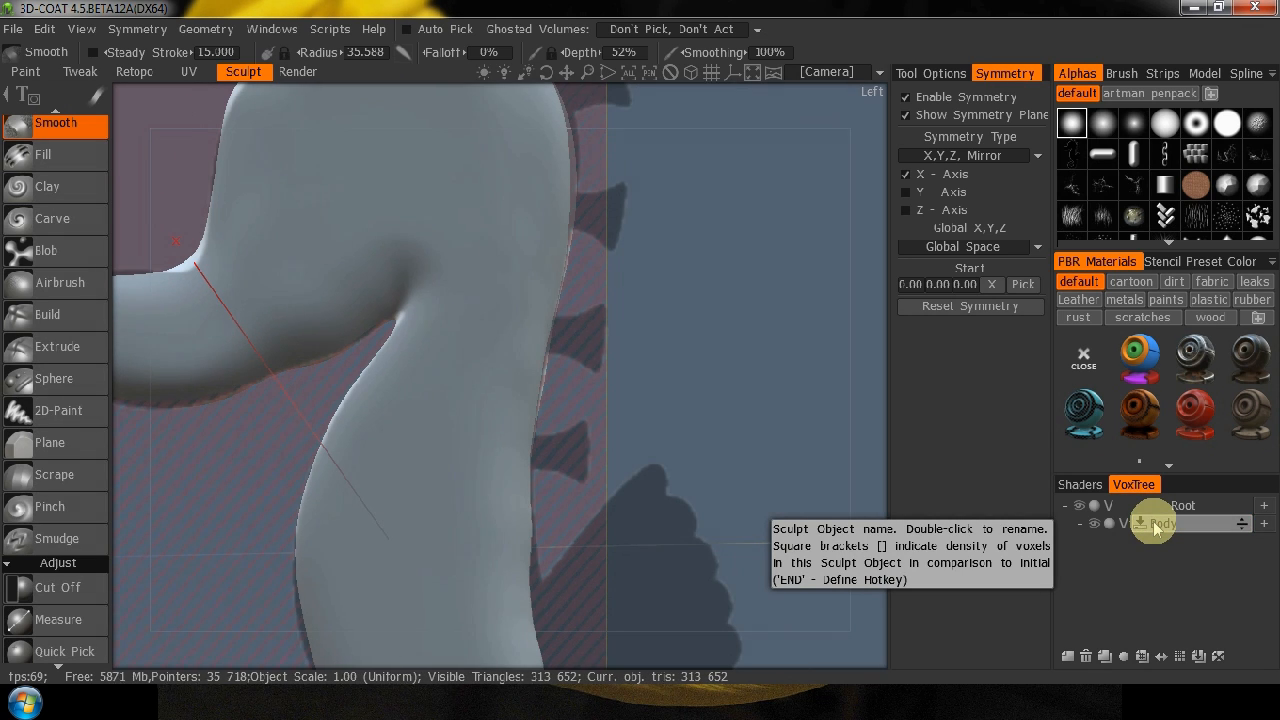
middle_click_drag(753, 355, 761, 576)
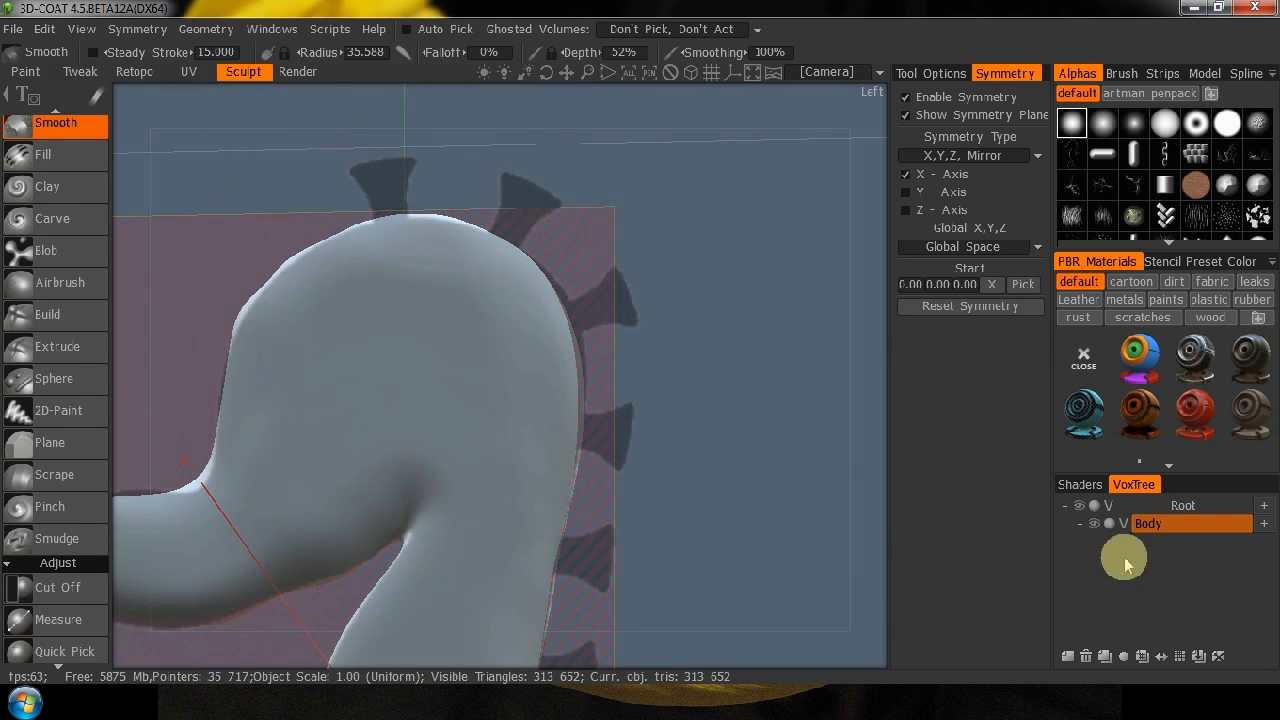
left_click(1067, 656)
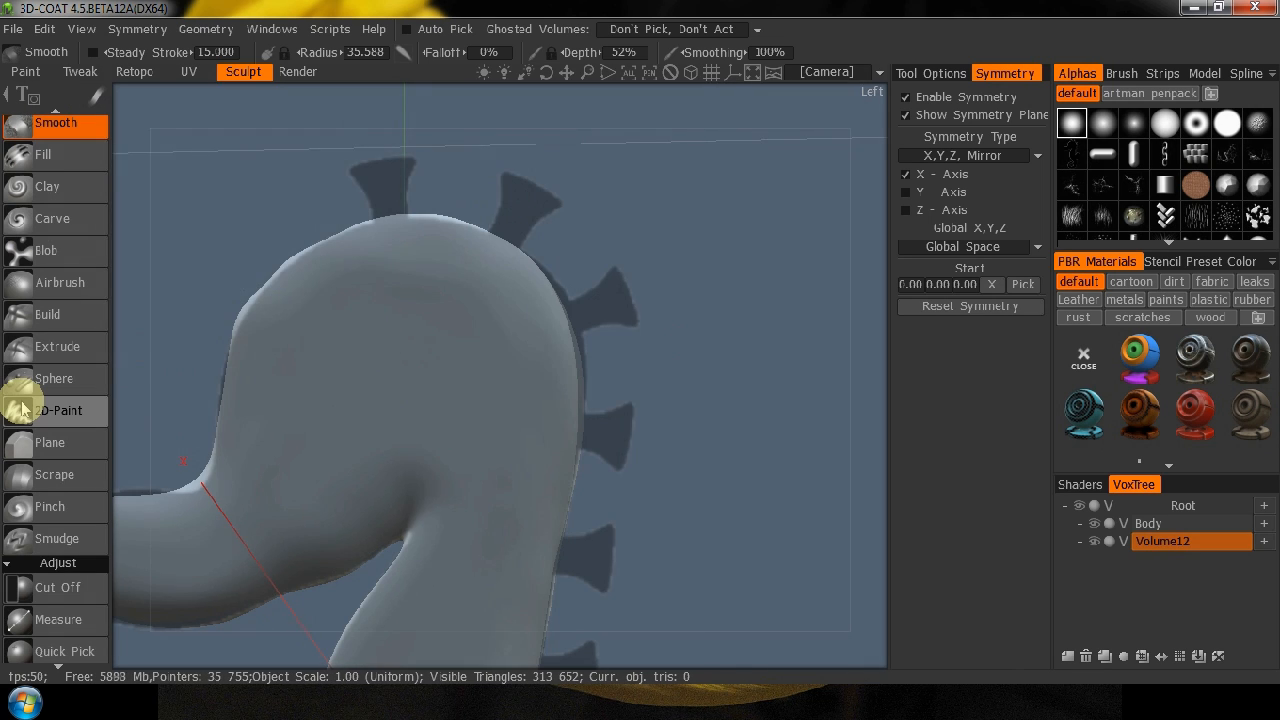
Start a lathe primitive with a cylinder base and move it along Z to about -116, clear of the seahorse's back.
key("space")
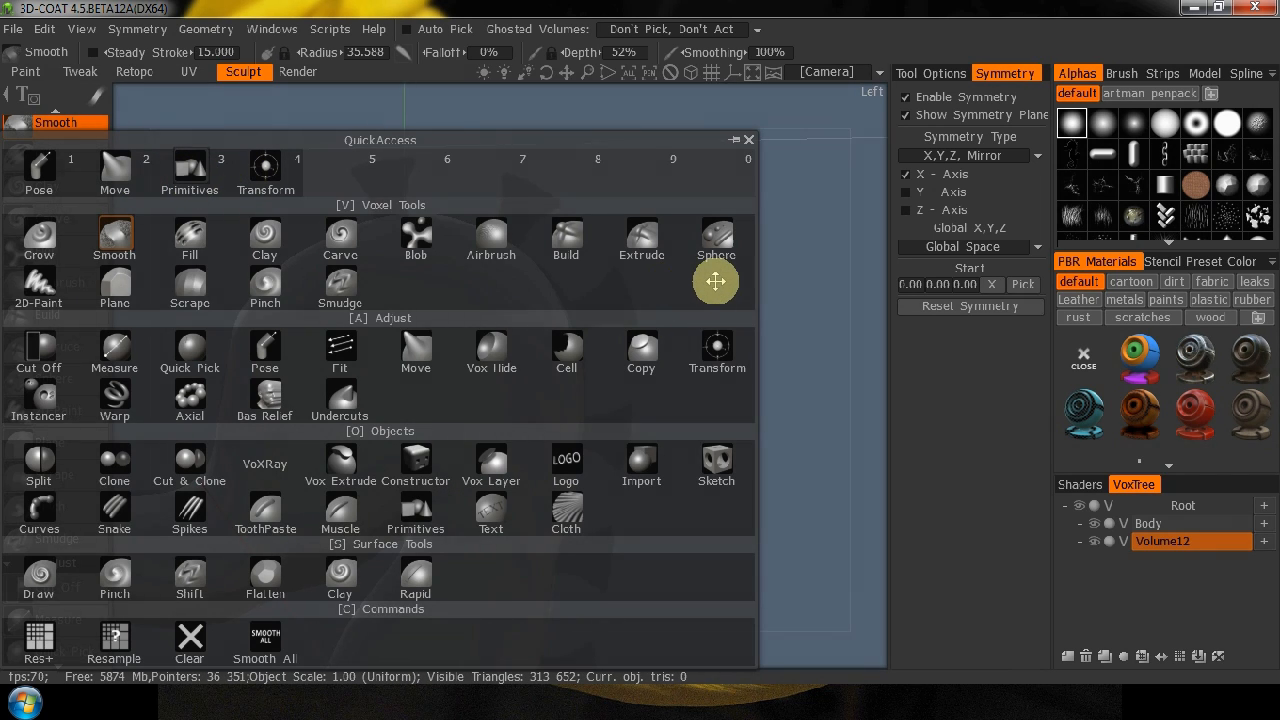
key("3")
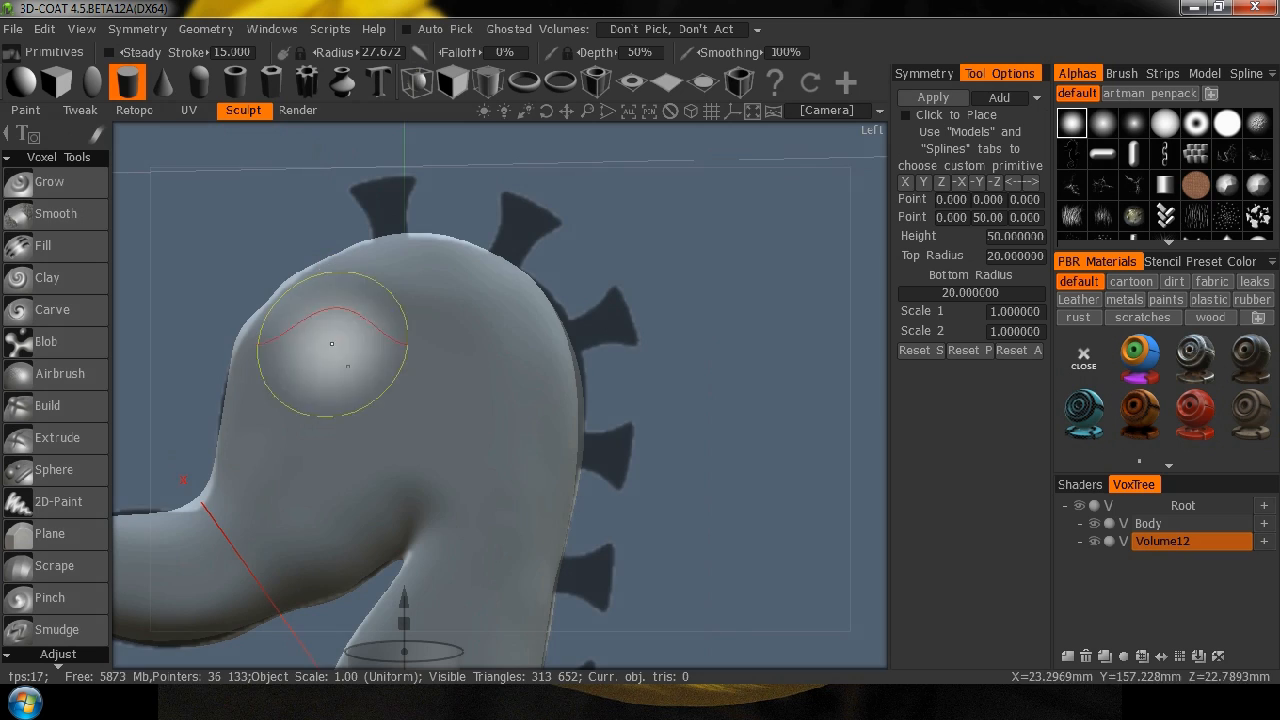
left_click(343, 85)
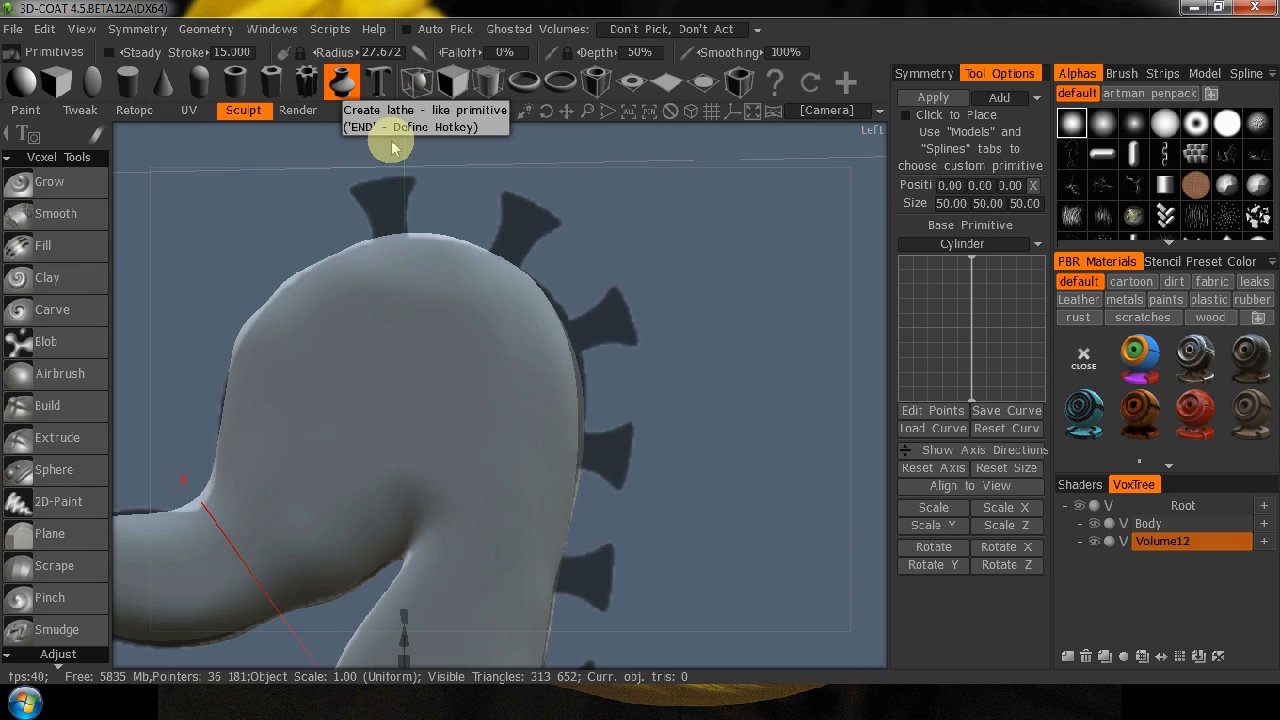
middle_click_drag(686, 420, 651, 200)
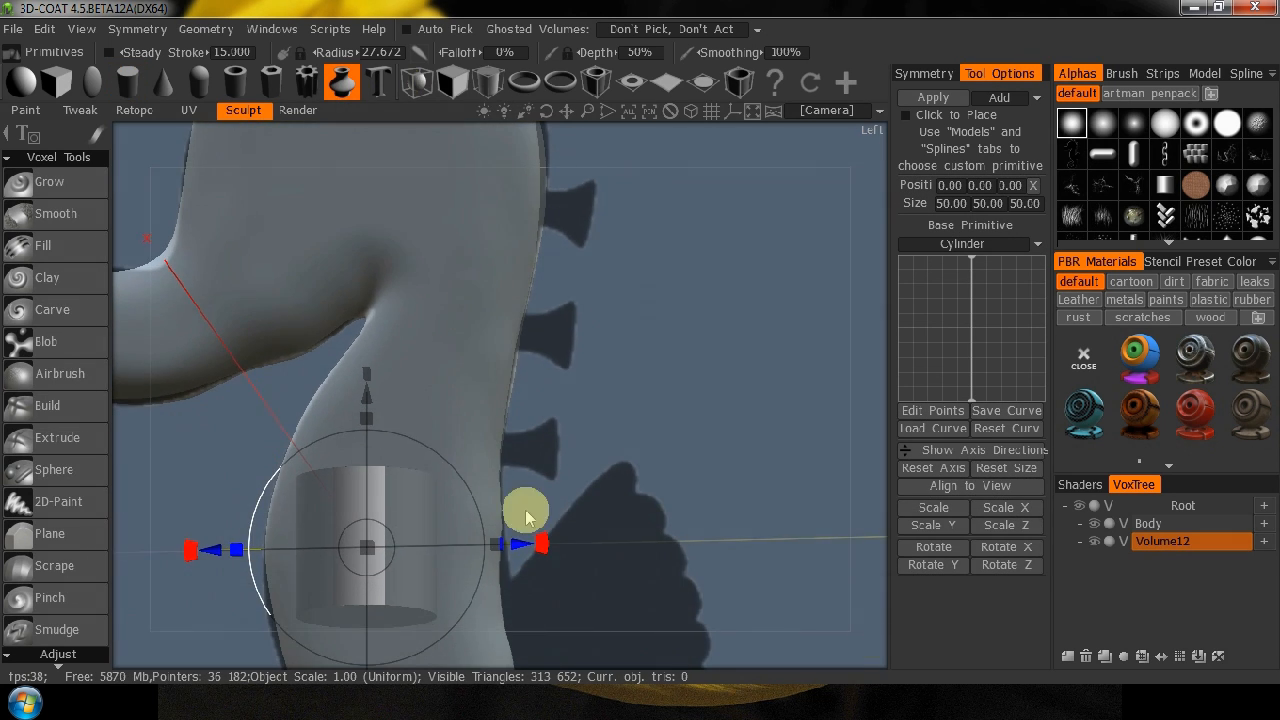
left_click_drag(520, 542, 845, 520)
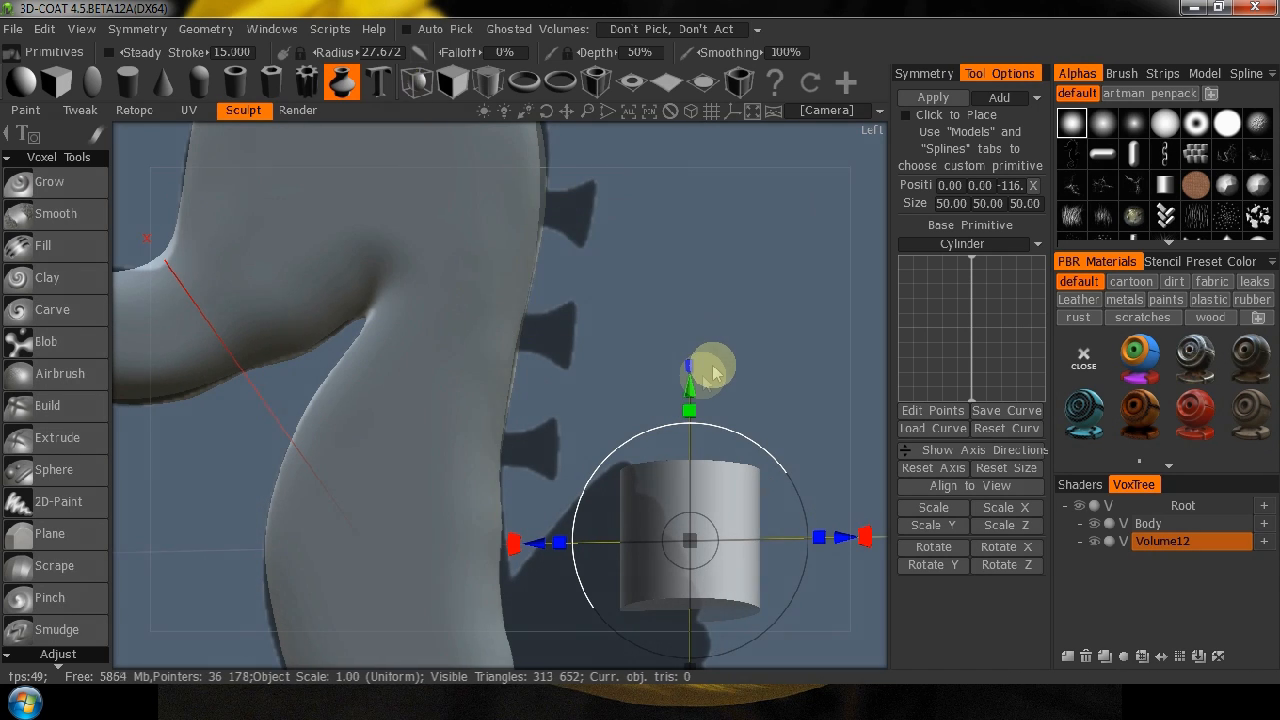
Raise the lathe cylinder along Y to about 64.9, level with the reference spines behind the seahorse's back.
left_click_drag(688, 395, 689, 208)
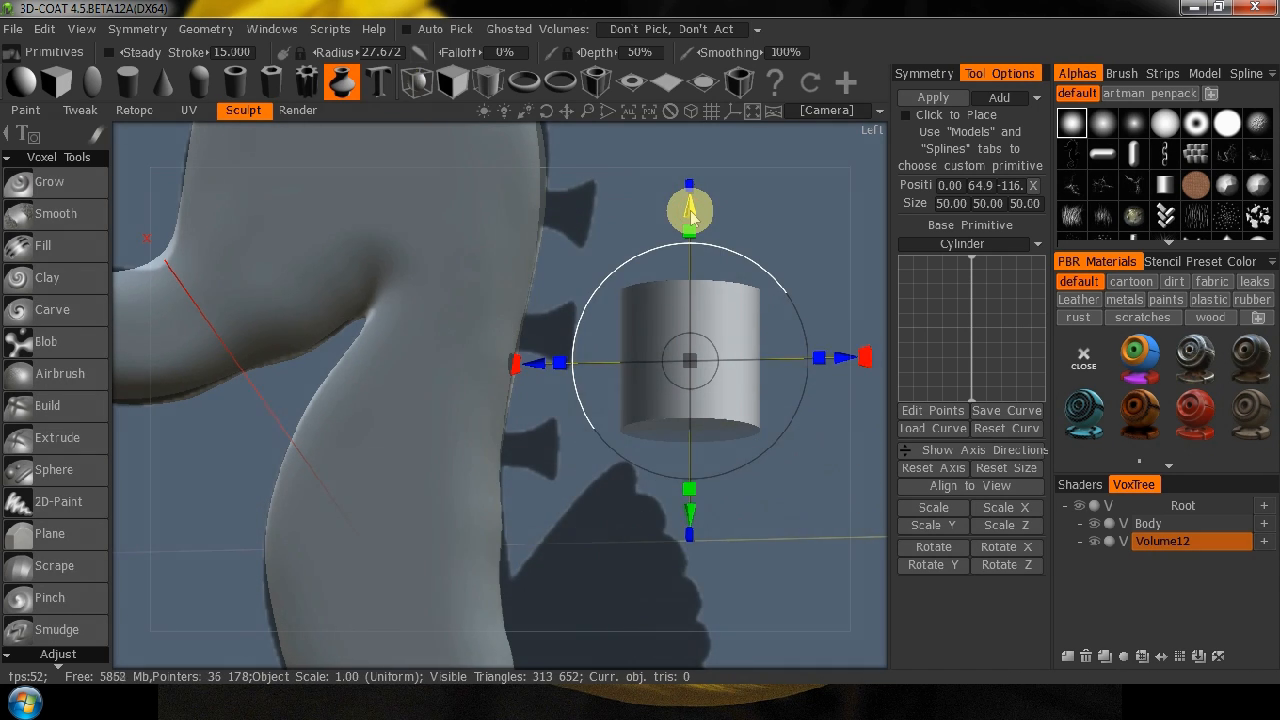
key("KP_4")
middle_click_drag(757, 438, 520, 528)
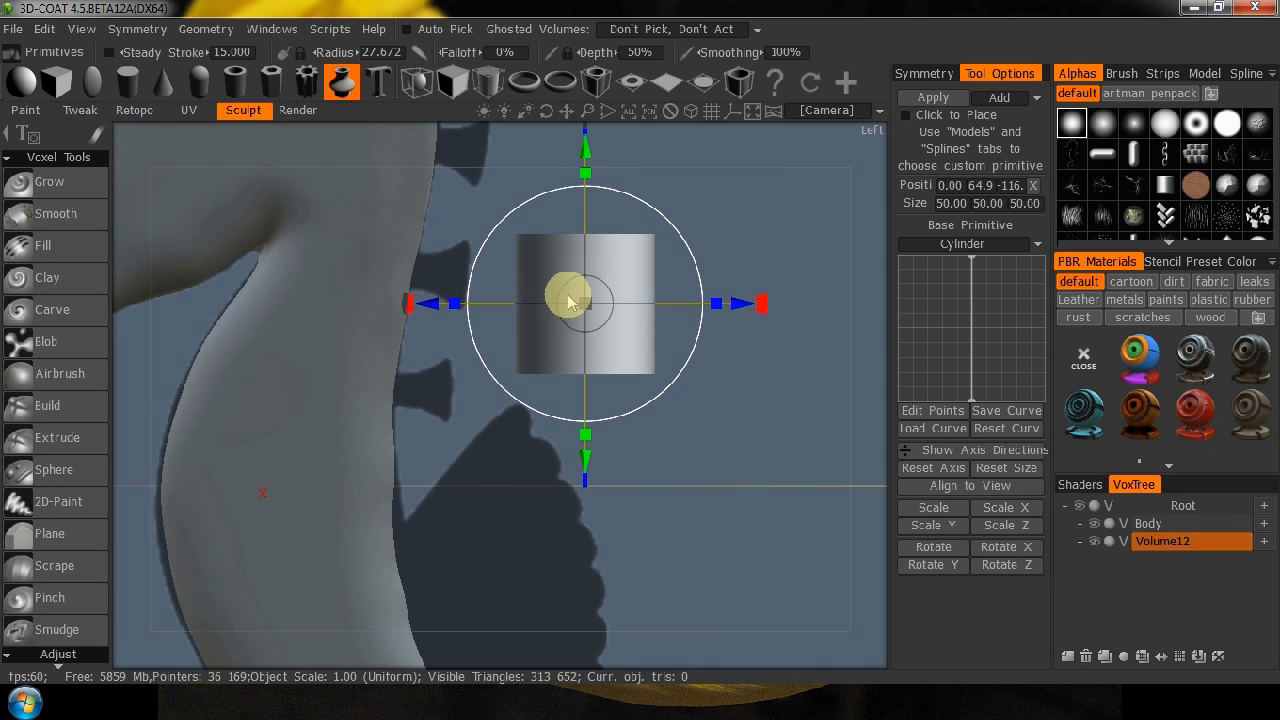
Shape the lathe profile into a flared spine with a pinched middle and narrow base, and apply it to the empty volume.
left_click(973, 326)
left_click_drag(977, 334, 971, 334)
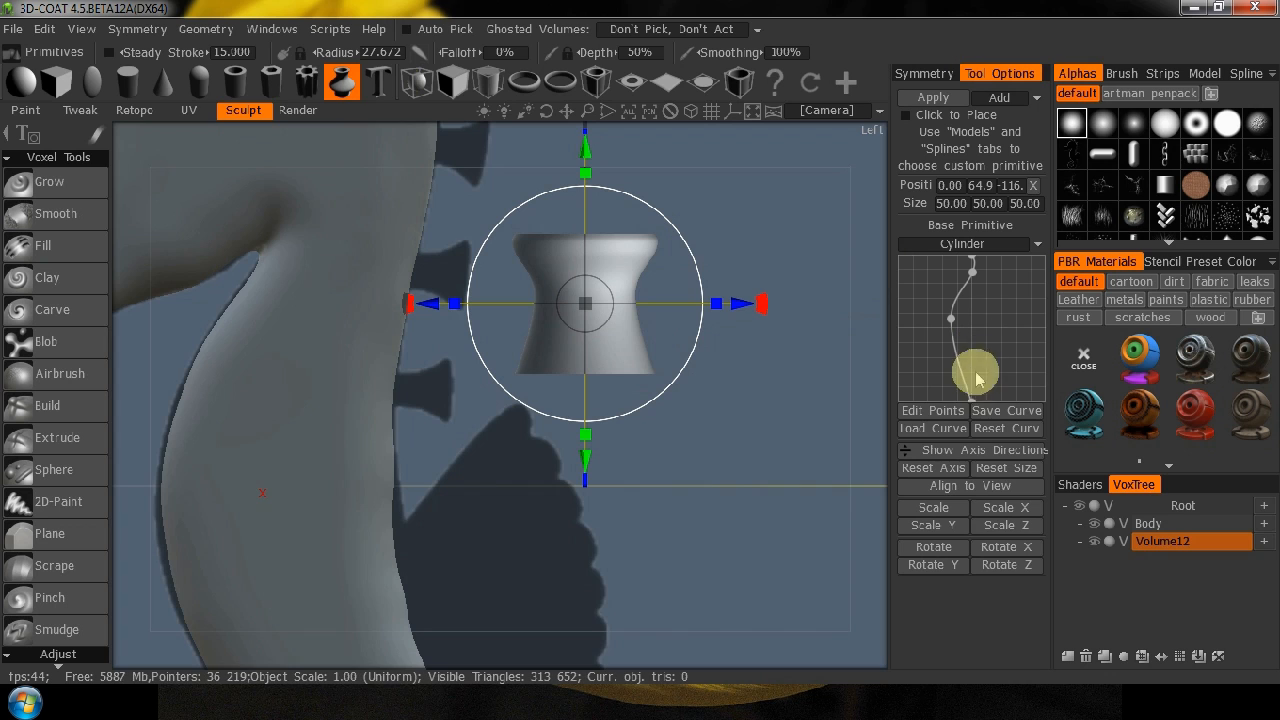
left_click_drag(975, 402, 940, 402)
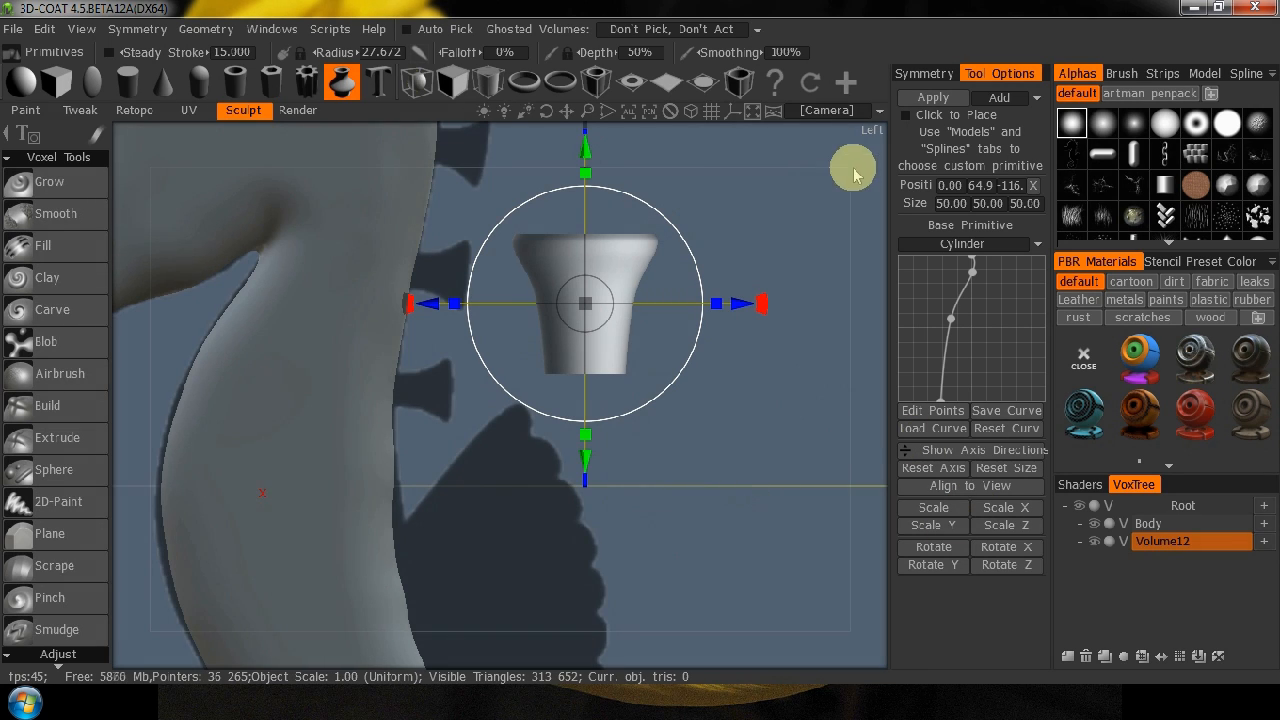
left_click(929, 100)
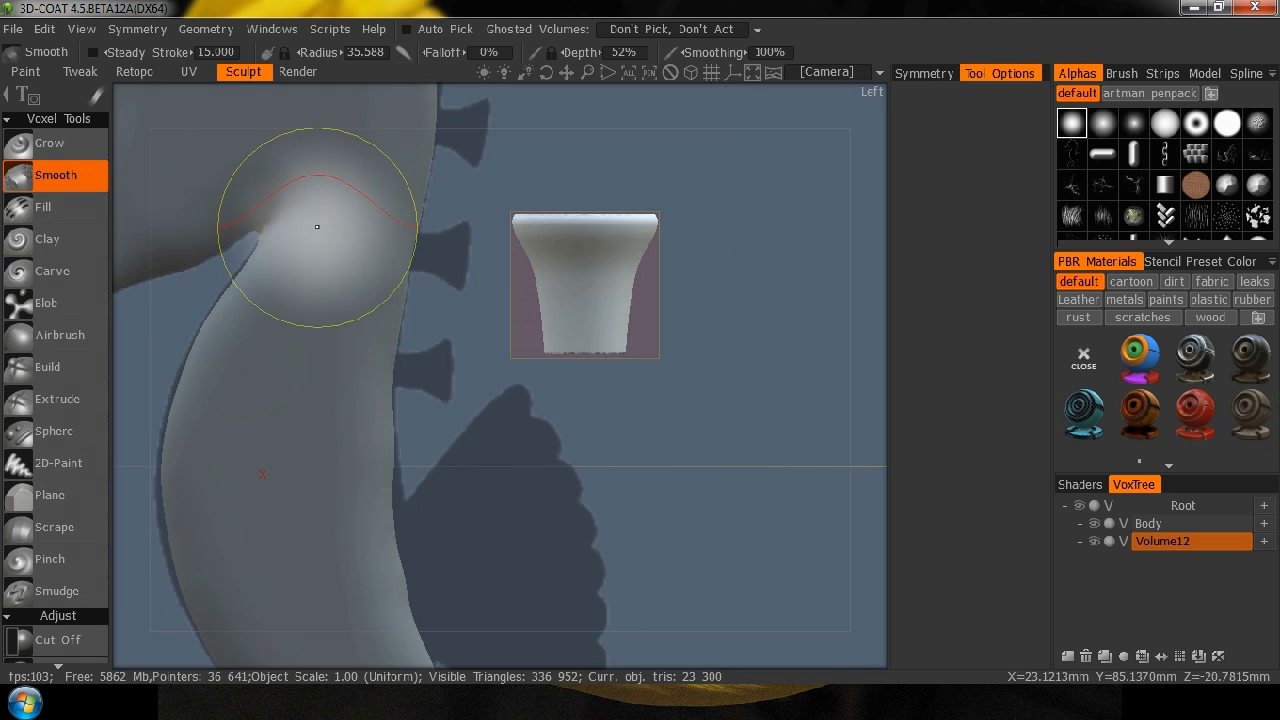
Rename the volume holding the flared shape as Spine pts.
double_click(1170, 543)
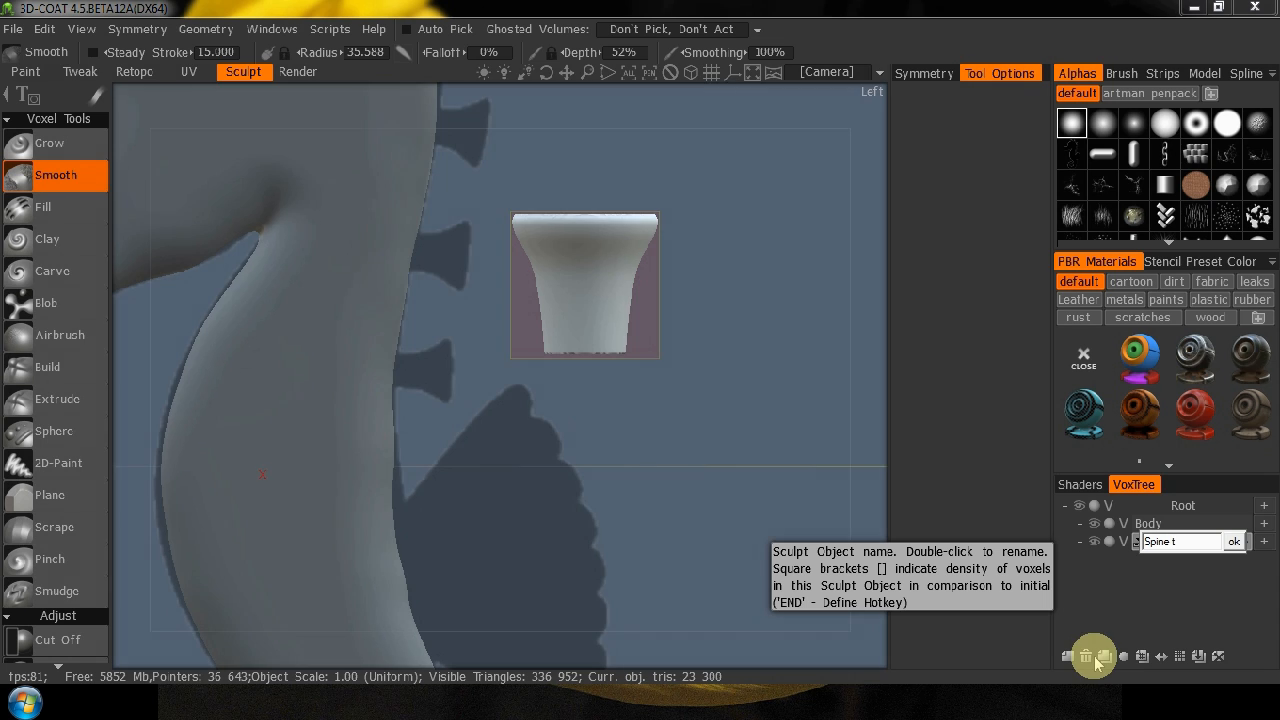
type("Spine pts")
key("Return")
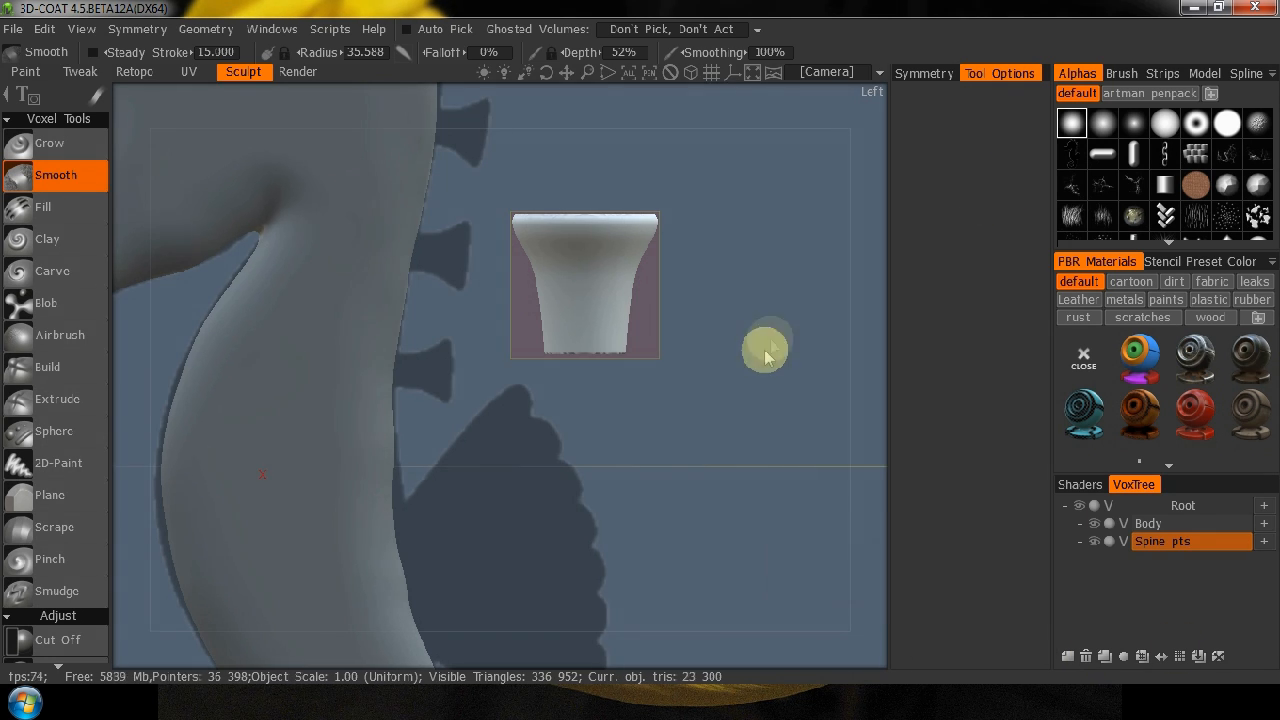
Transform the spine: turn it sideways, scale it down and seat it over the second-lowest reference spine, about Y 75.5, Z -64.
key("space")
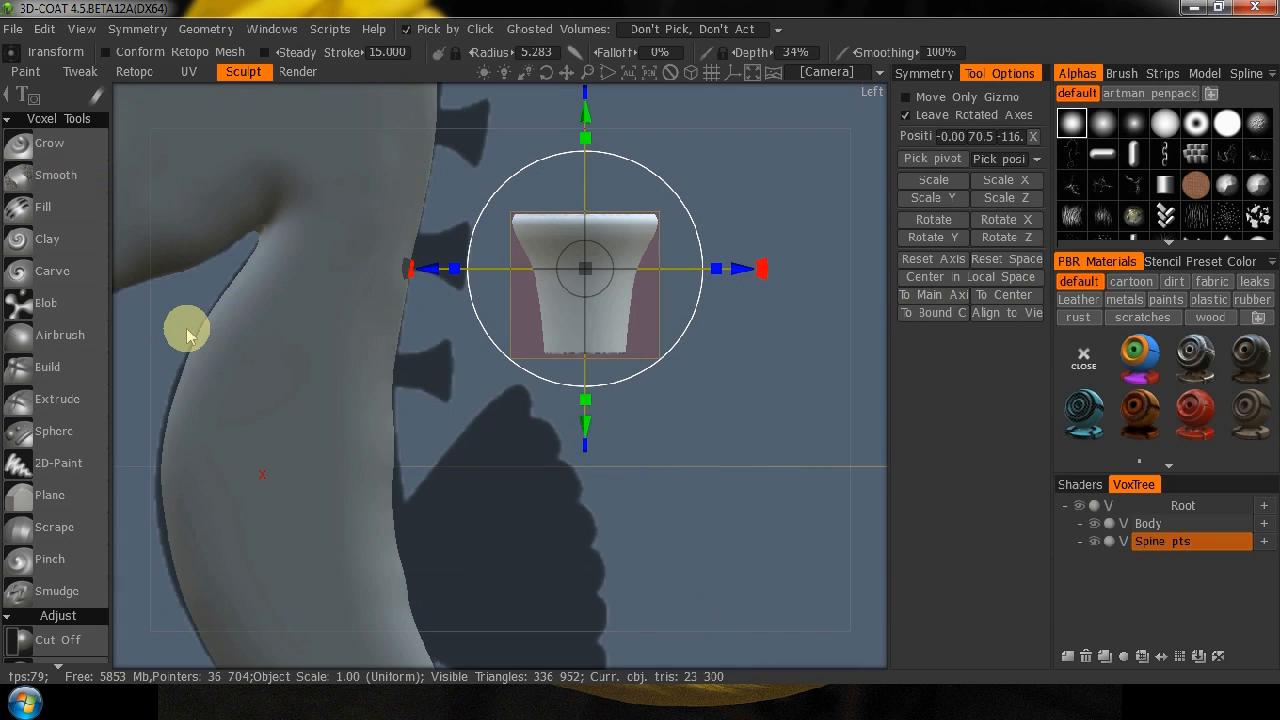
left_click_drag(763, 270, 629, 300)
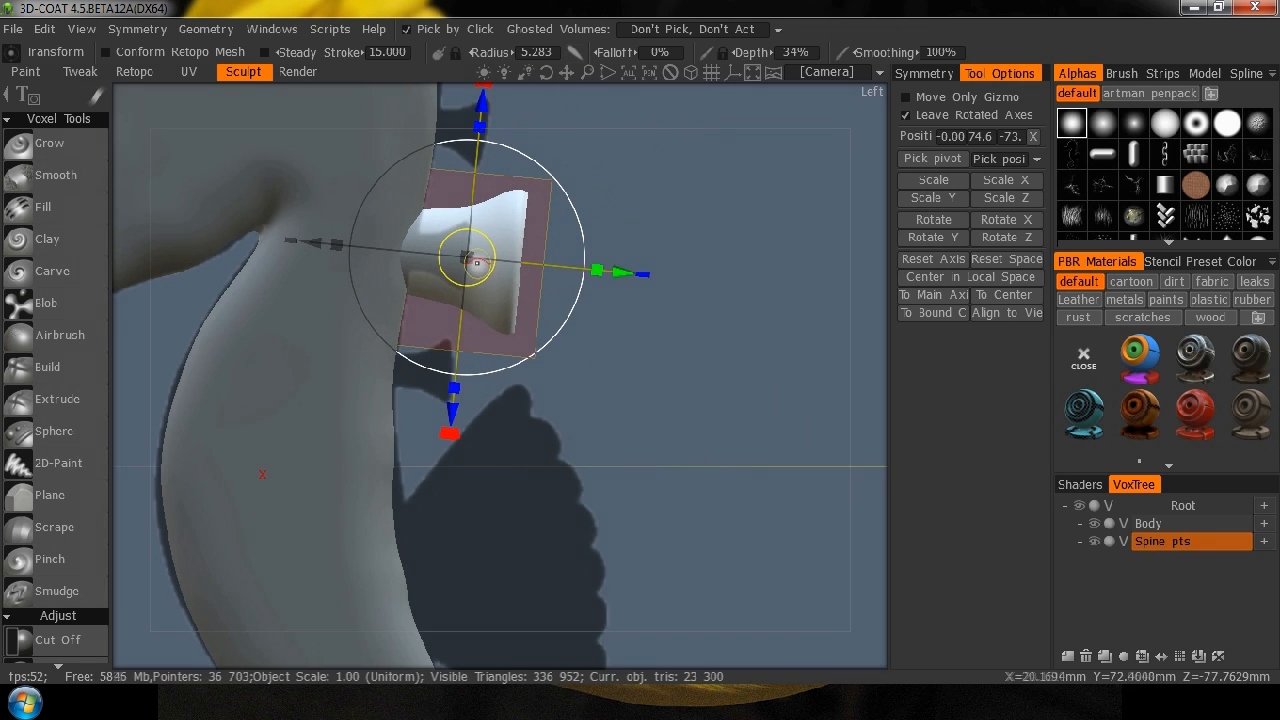
left_click_drag(467, 258, 409, 274)
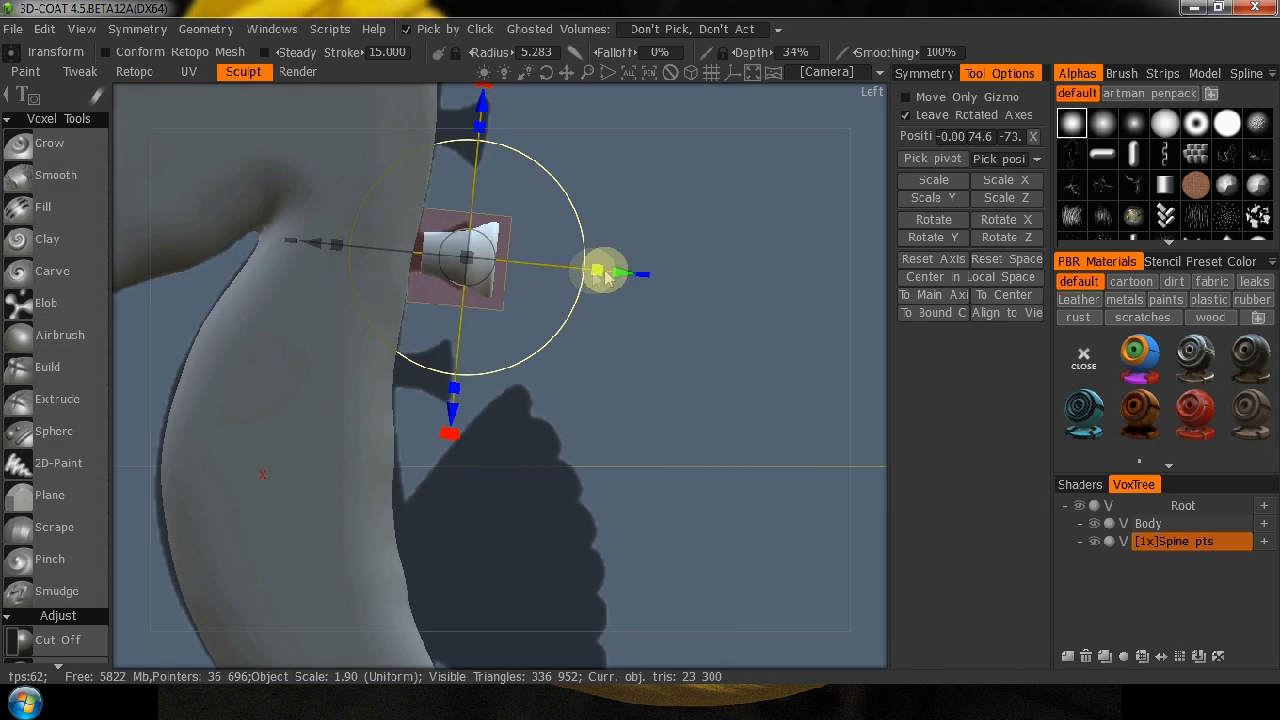
mouse_move(619, 277)
left_mouse_down()
mouse_move(586, 277)
mouse_move(605, 285)
left_mouse_up()
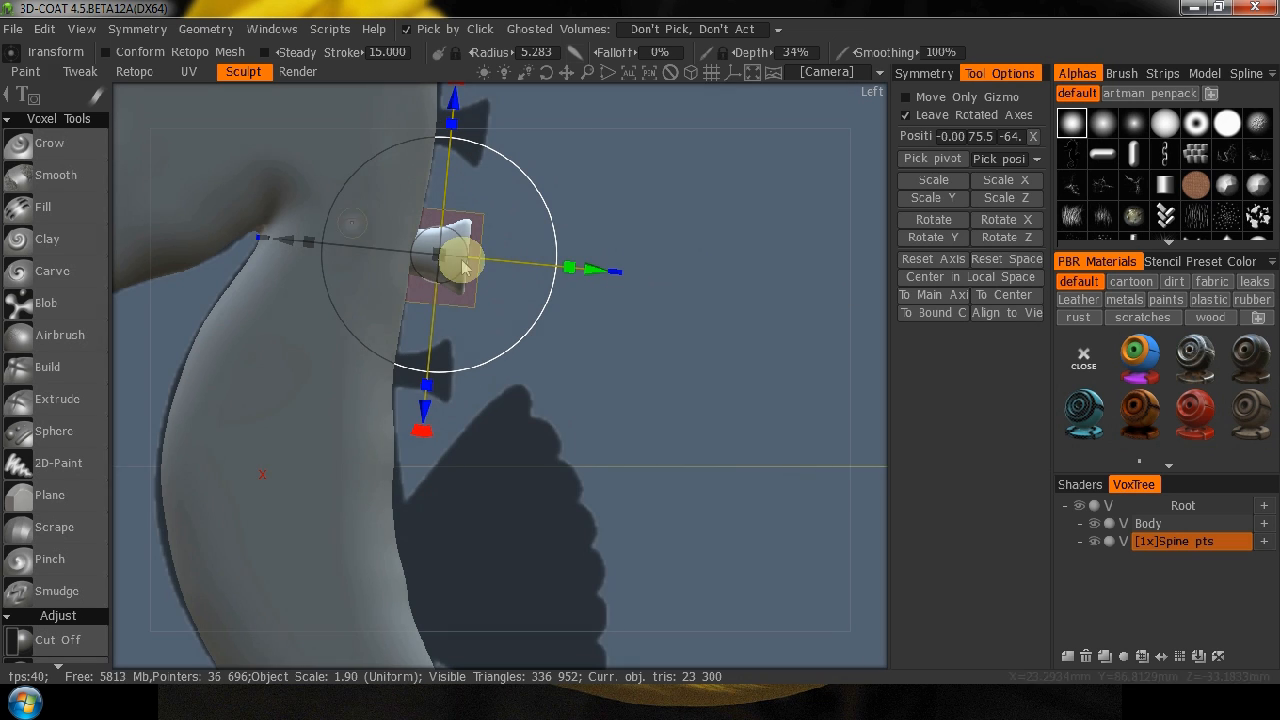
left_click_drag(875, 333, 903, 326)
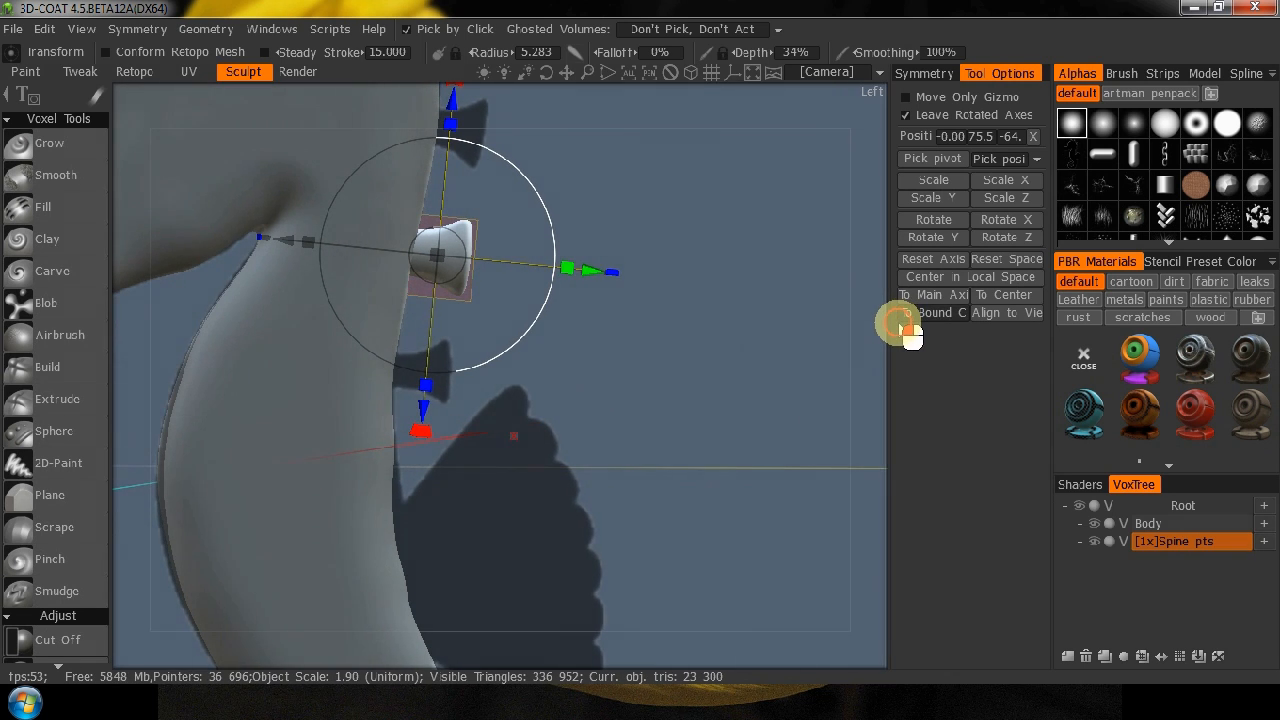
key("KP_4")
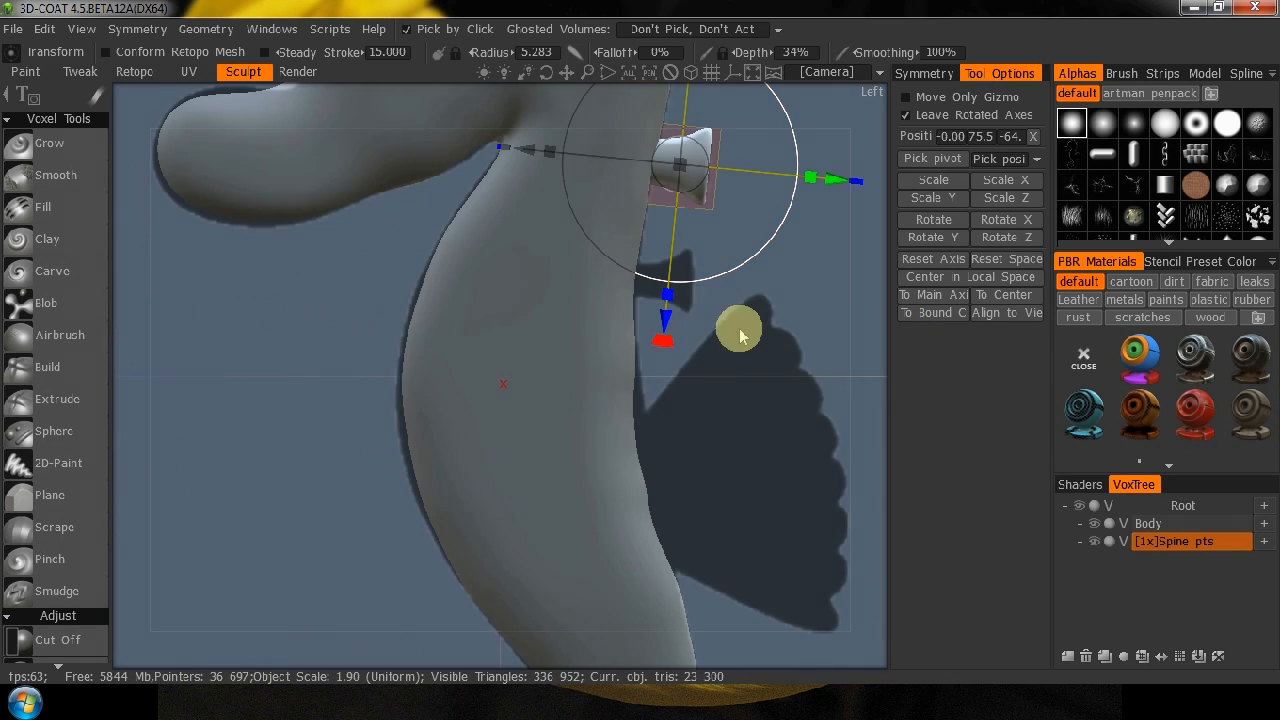
Duplicate the spine and move and rotate the copy onto the lowest reference spine, about Y 33.9, Z -60.
right_click_drag(268, 385, 268, 360)
middle_click_drag(267, 357, 245, 557)
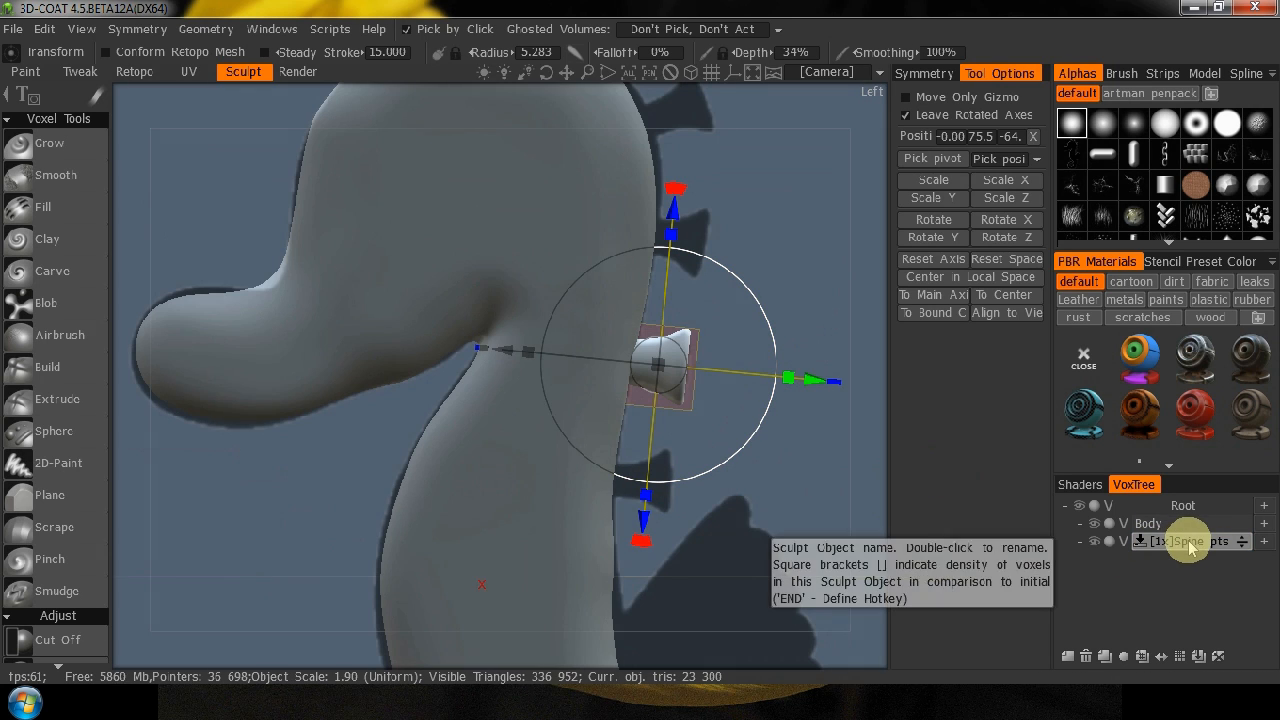
left_click(1106, 659)
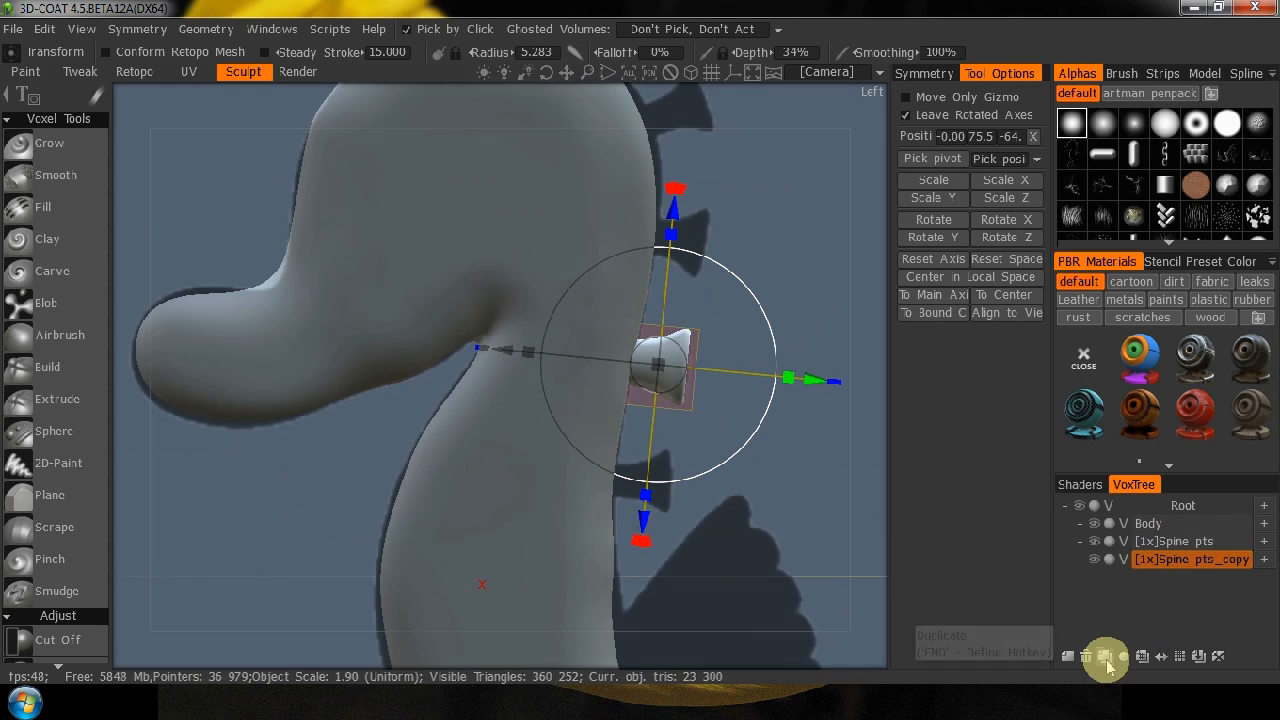
mouse_move(651, 522)
left_mouse_down("alt")
mouse_move(660, 480)
mouse_move(655, 503)
left_mouse_up("alt")
left_click_drag(668, 325, 657, 436)
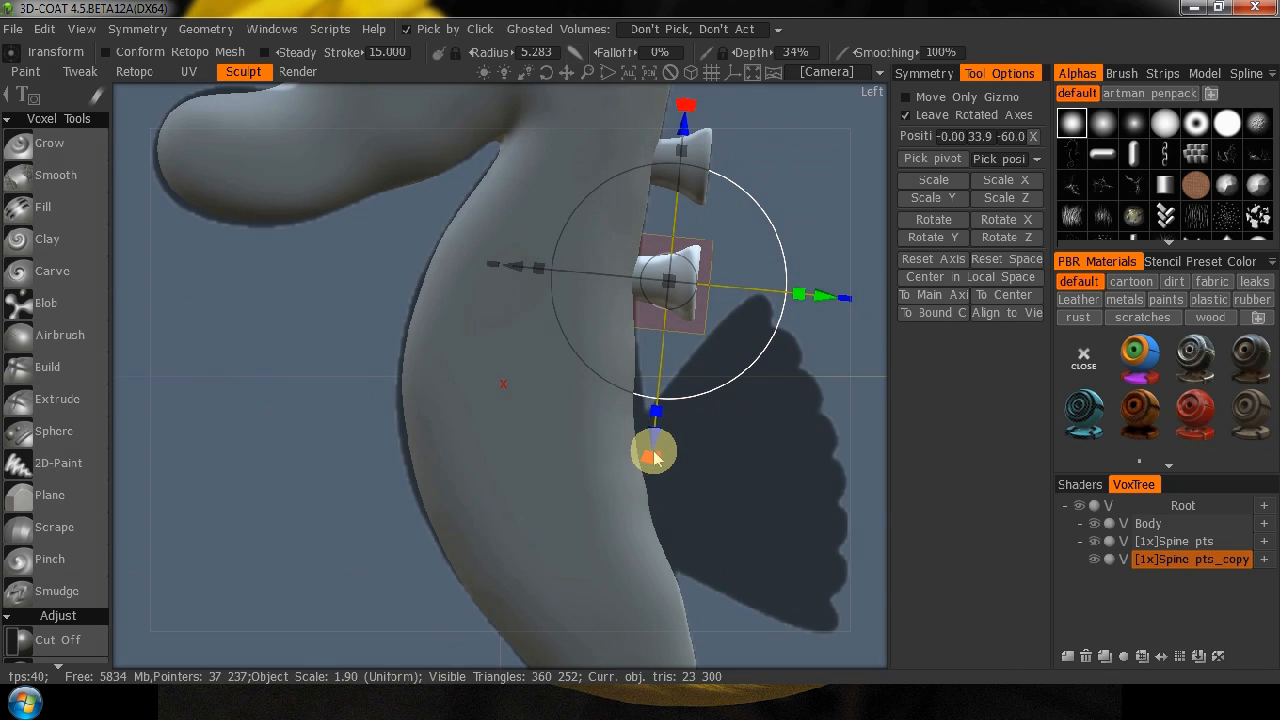
left_click_drag(651, 457, 672, 468)
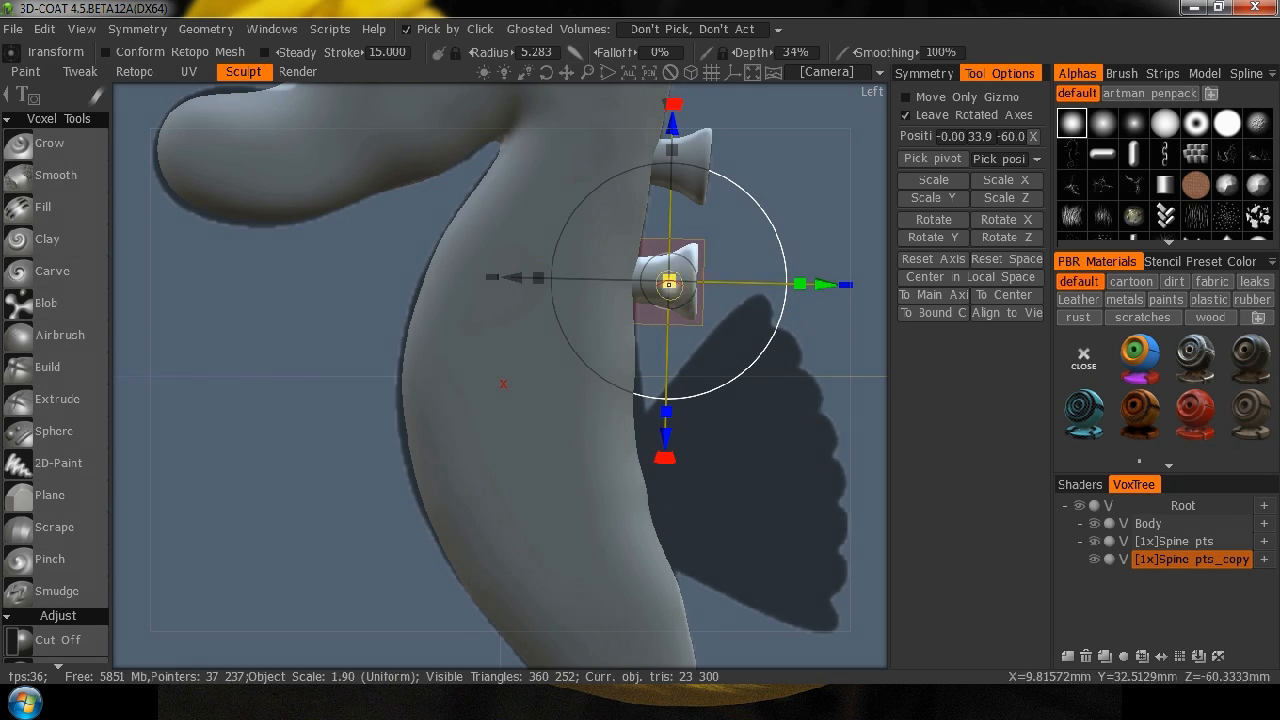
left_click_drag(668, 282, 663, 283)
Duplicate the lowest spine and place the copy on the third reference spine up the back, about Y 120, Z -71, tilted to match.
middle_click_drag(786, 194, 737, 429)
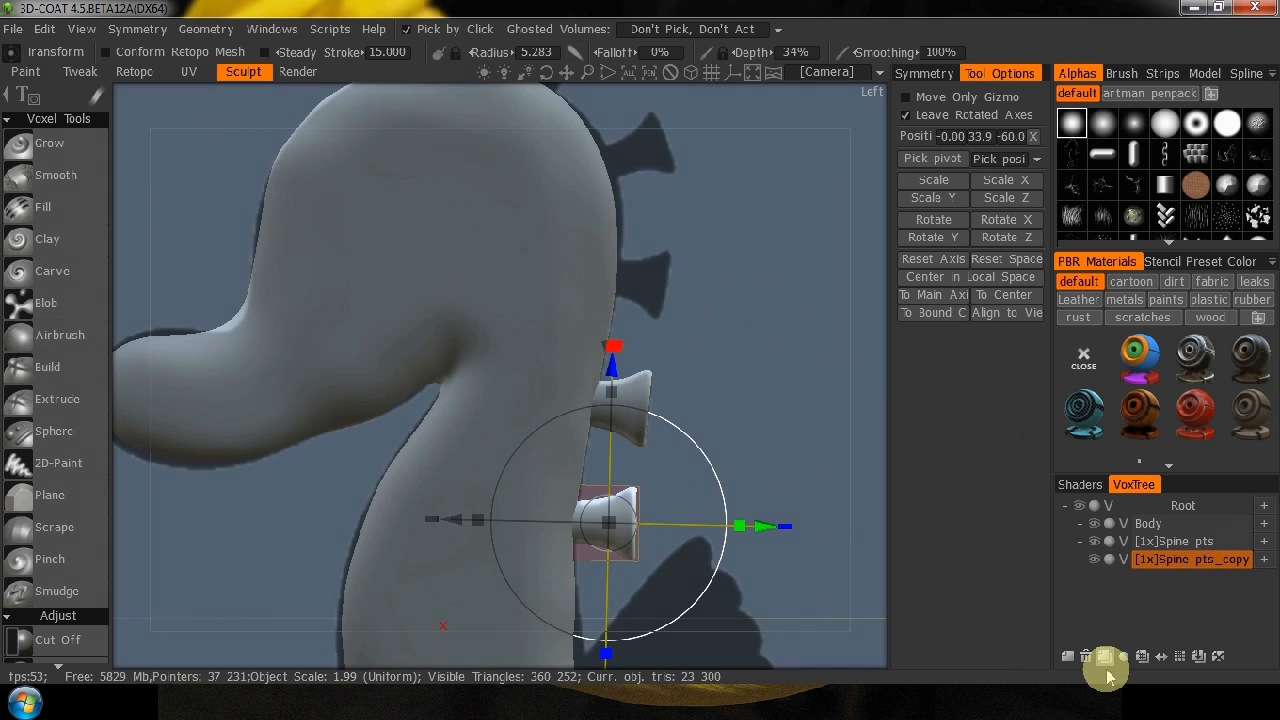
left_click(1104, 658)
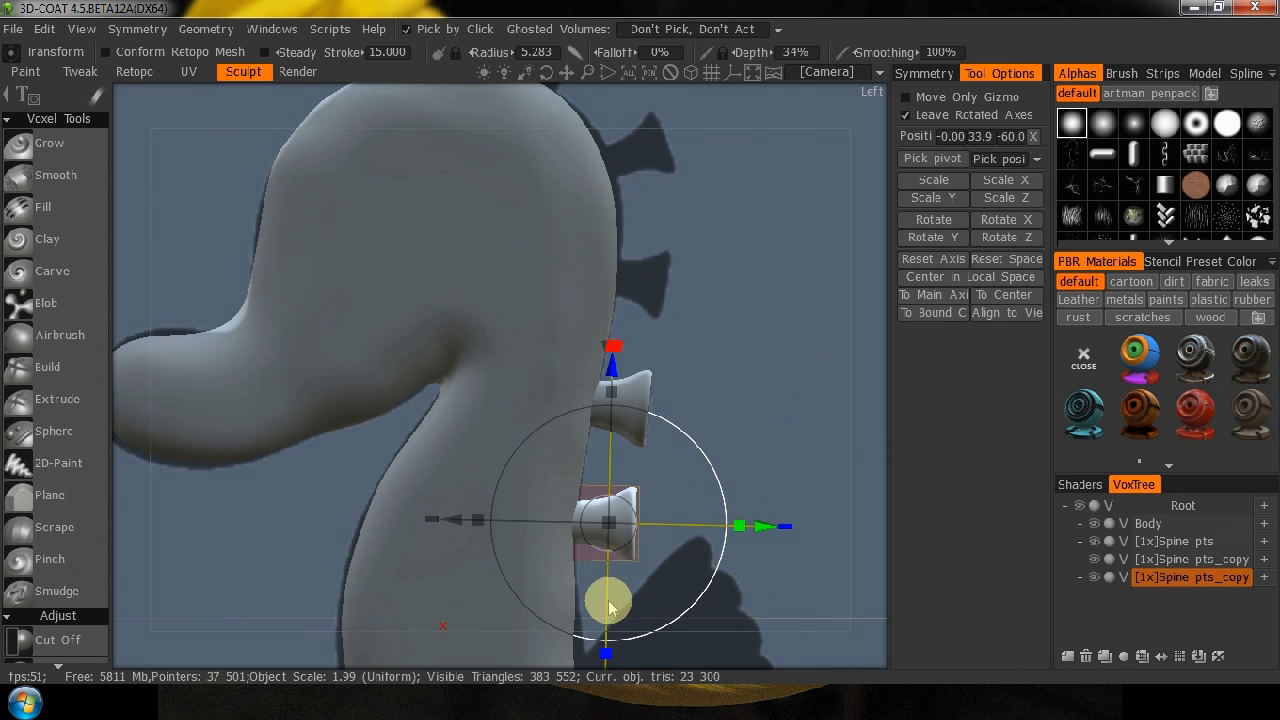
left_click_drag(617, 538, 648, 296)
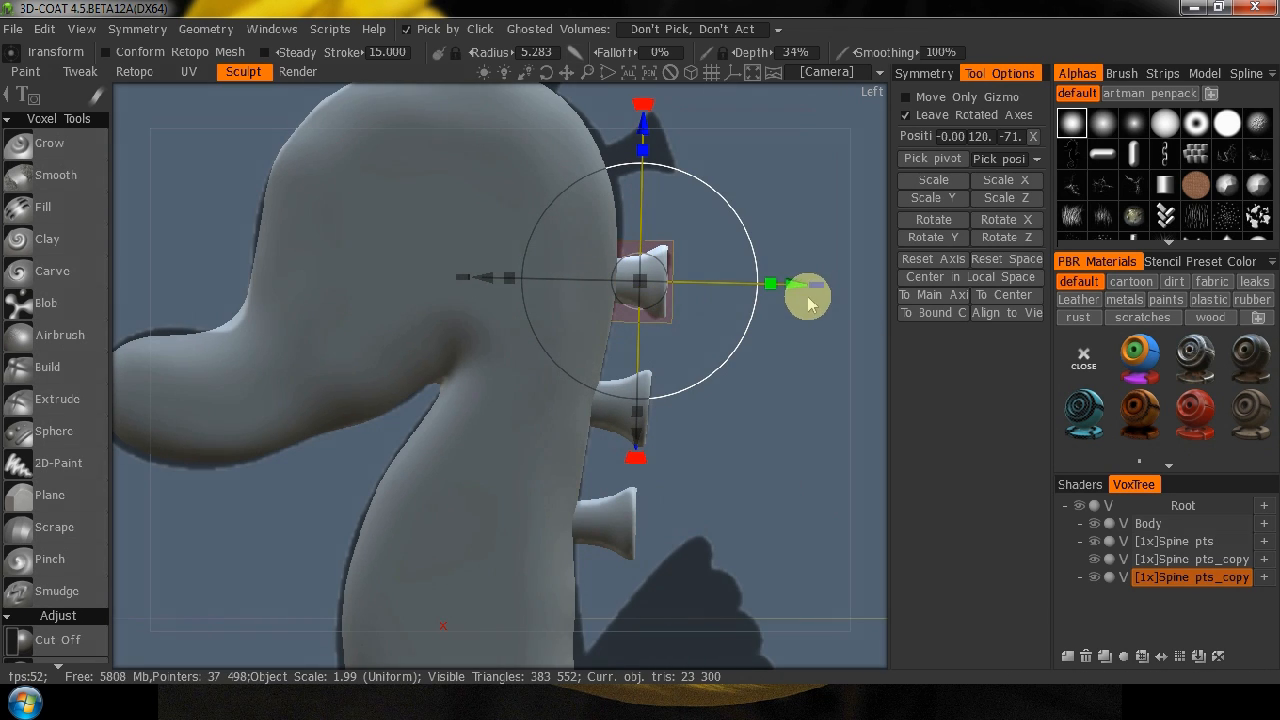
left_click_drag(645, 473, 624, 465)
Duplicate that spine and move and tilt the copy upward at the back of the head, about Y 165, Z -72.
left_click_drag(786, 351, 786, 514)
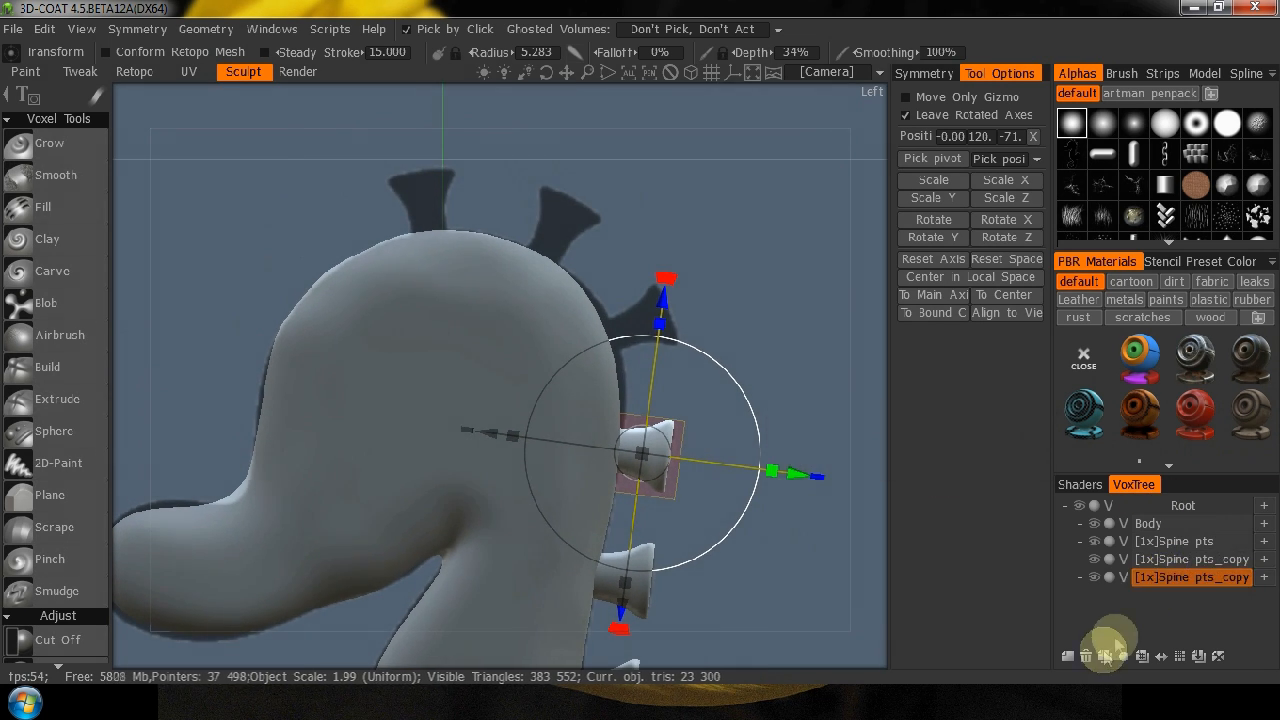
left_click(1105, 656)
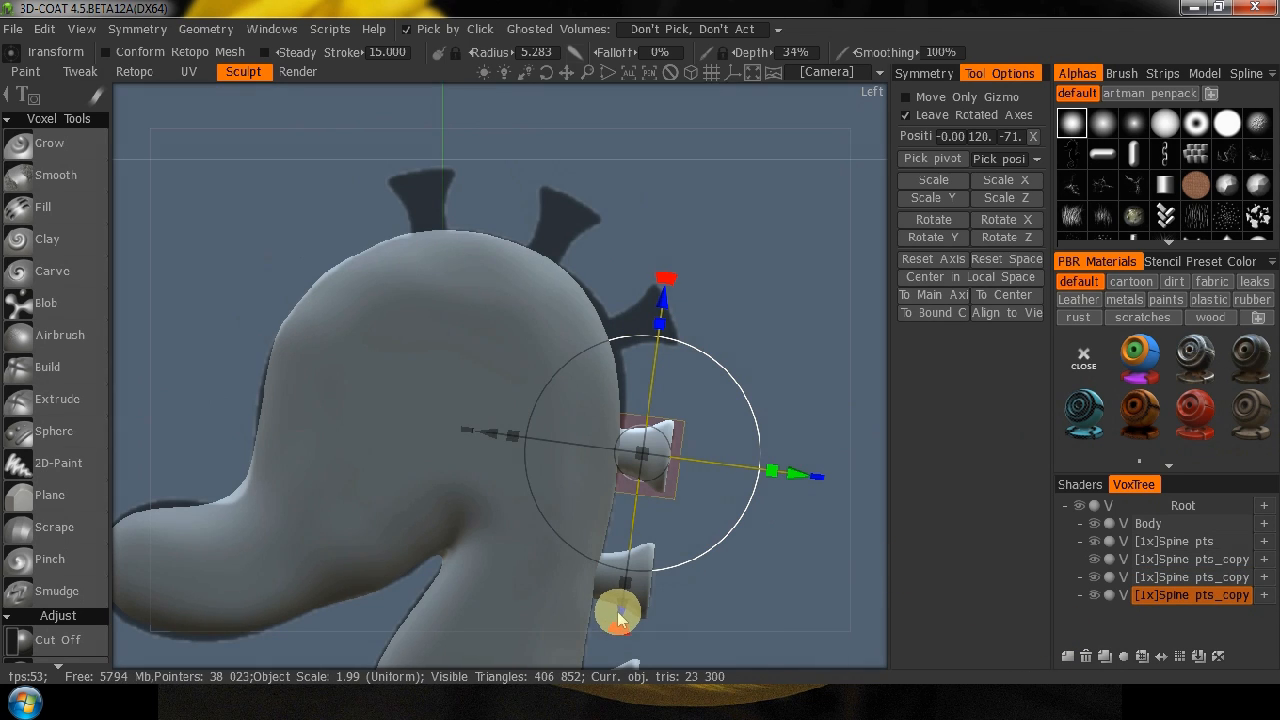
left_click_drag(620, 615, 703, 455)
left_click_drag(675, 340, 663, 334)
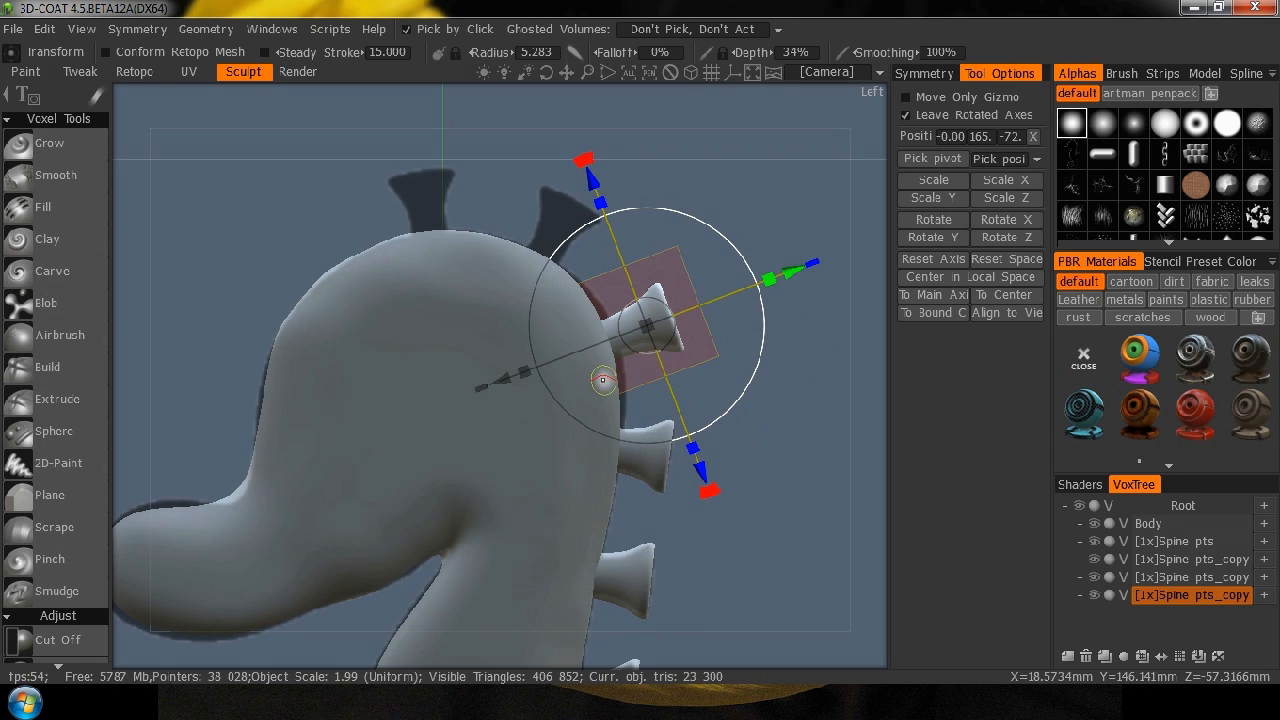
Duplicate the back-of-head spine and fit the copy to the next reference spine on the head, about Y 202, Z -42.
left_click(1105, 658)
left_click_drag(700, 471, 735, 340)
left_click_drag(629, 248, 580, 232)
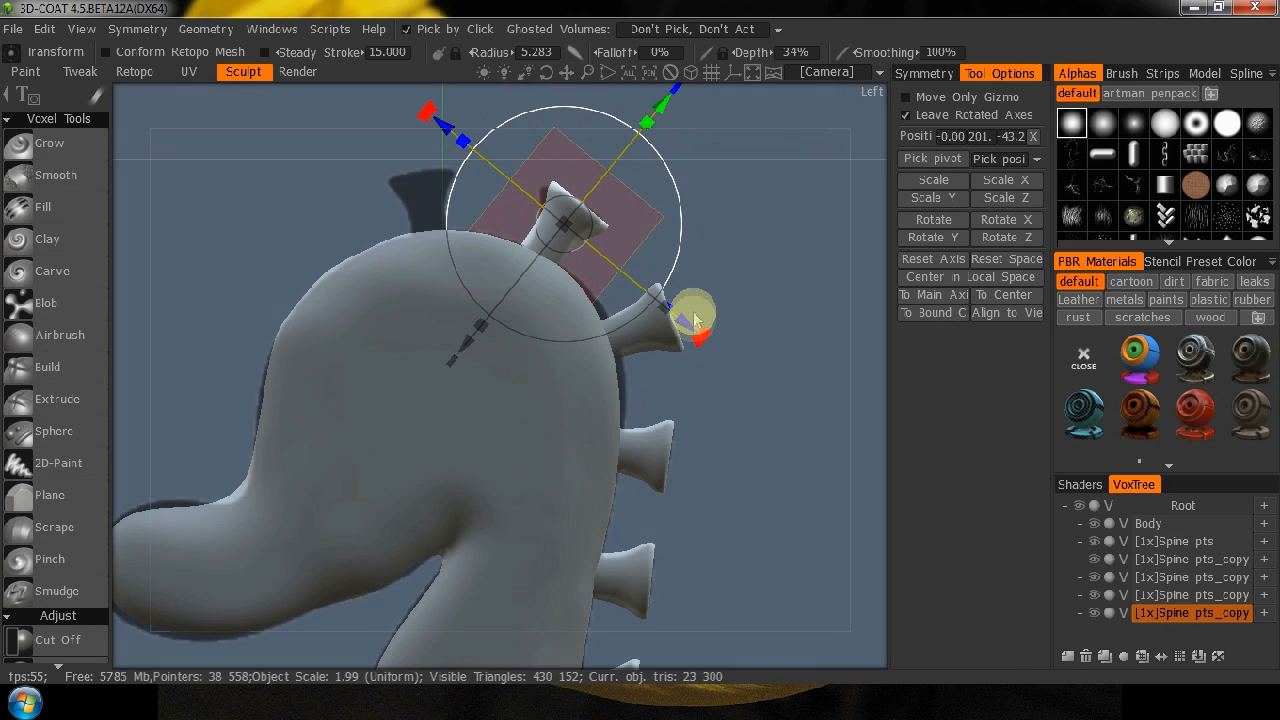
left_click_drag(697, 342, 730, 318)
left_click_drag(567, 232, 565, 231)
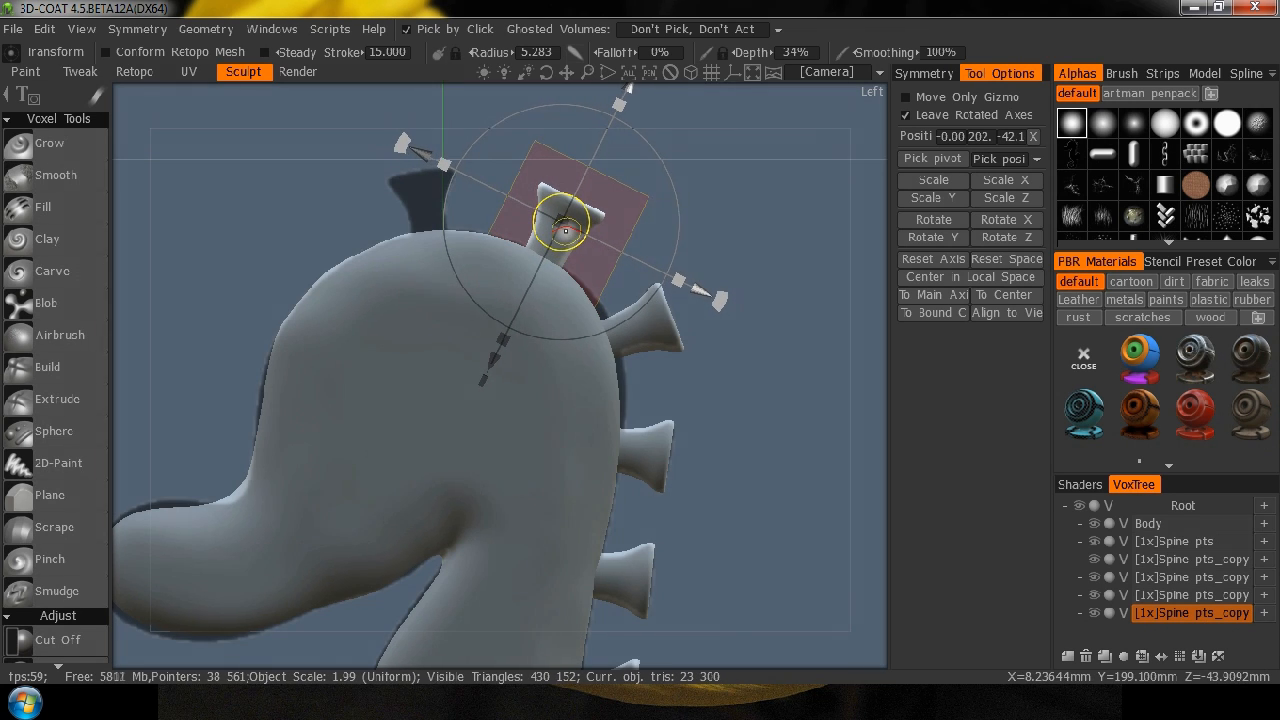
Duplicate the spine once more and set the copy nearly upright on top of the head, about Y 211, Z 5.7.
middle_click_drag(753, 312, 820, 436)
left_click(1148, 656)
left_click(1105, 657)
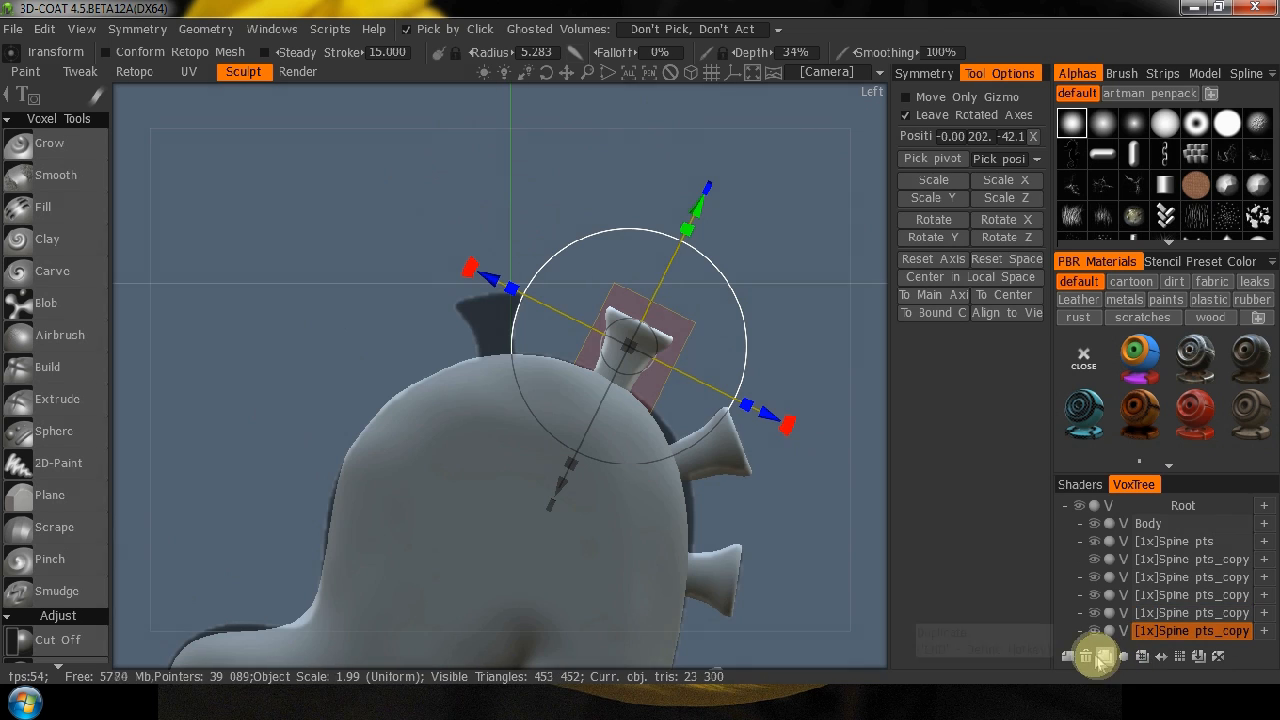
left_click_drag(637, 364, 506, 339)
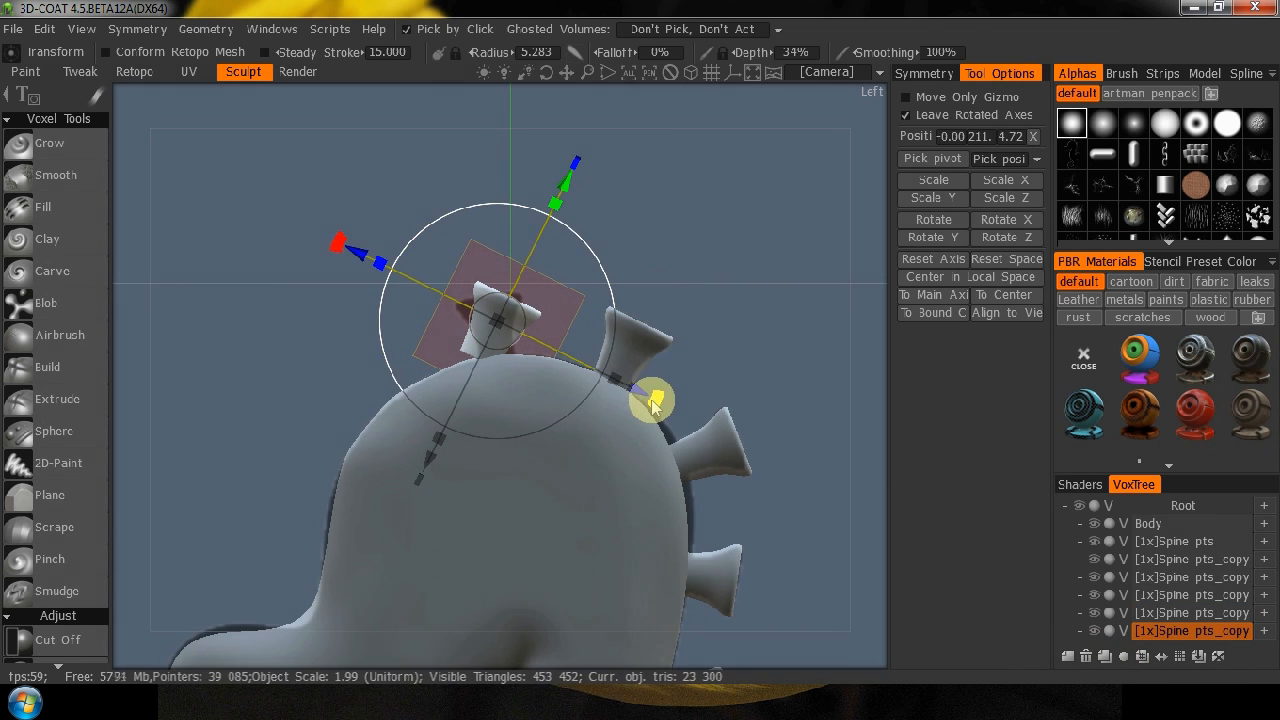
left_click_drag(652, 403, 701, 299)
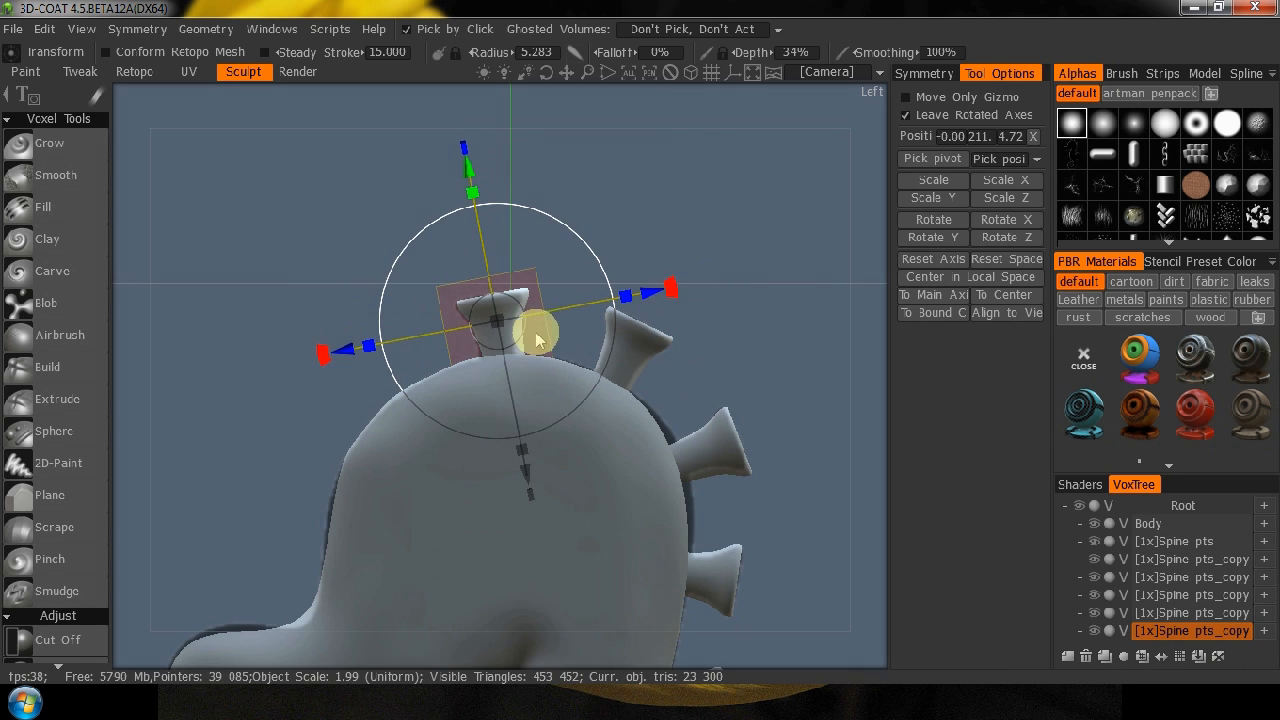
left_click_drag(512, 332, 511, 327)
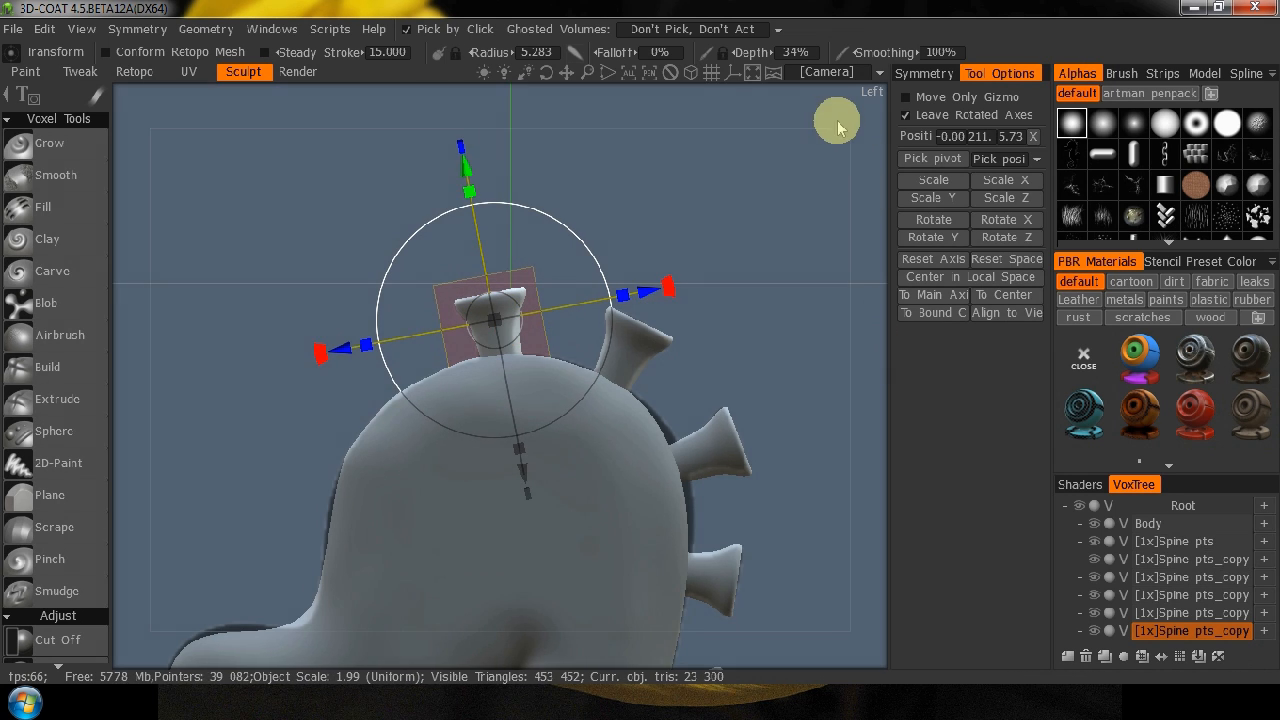
Merge the spine copy on top of the head with the neighbouring head spine copy.
left_click_drag(838, 118, 580, 166)
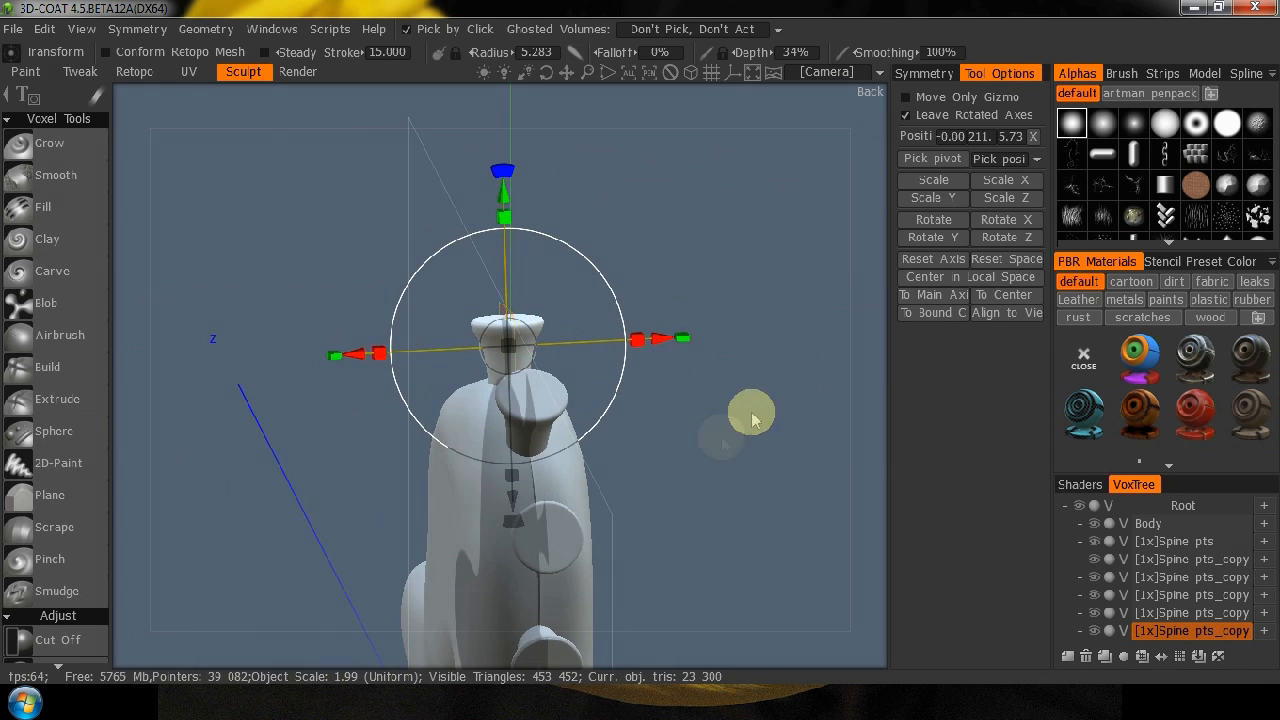
left_click_drag(647, 430, 652, 345)
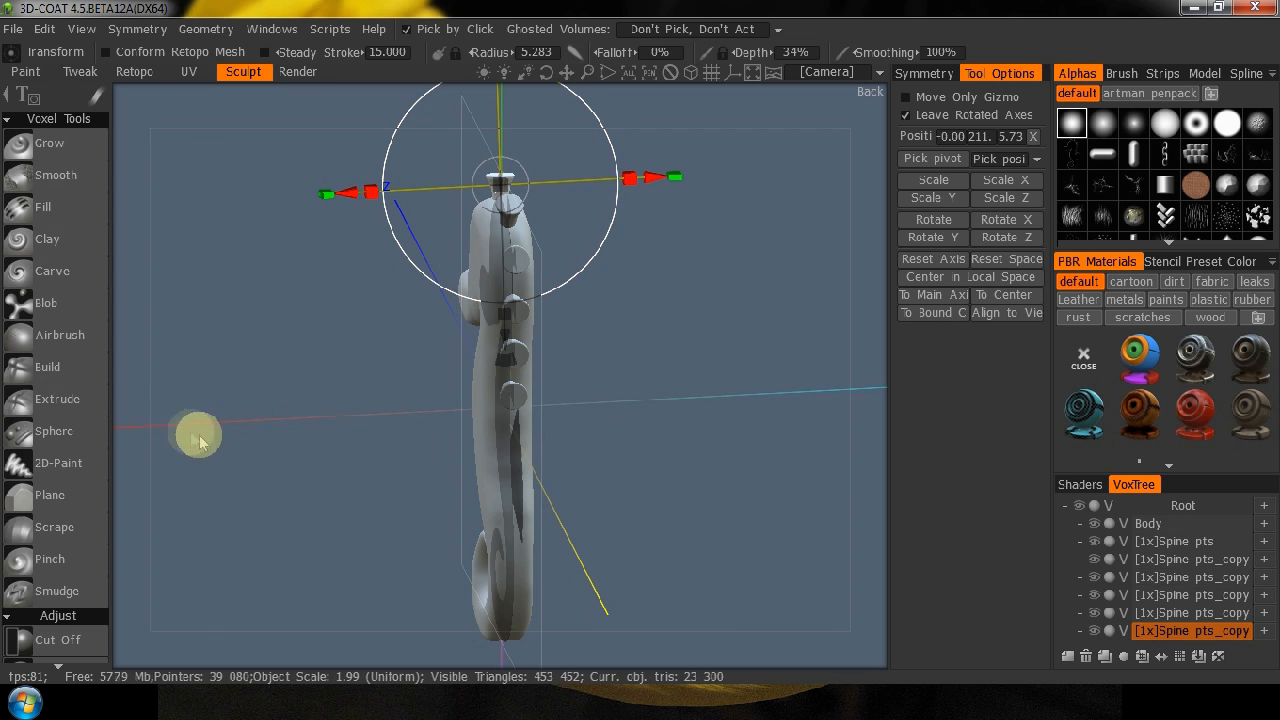
left_click_drag(138, 370, 340, 300)
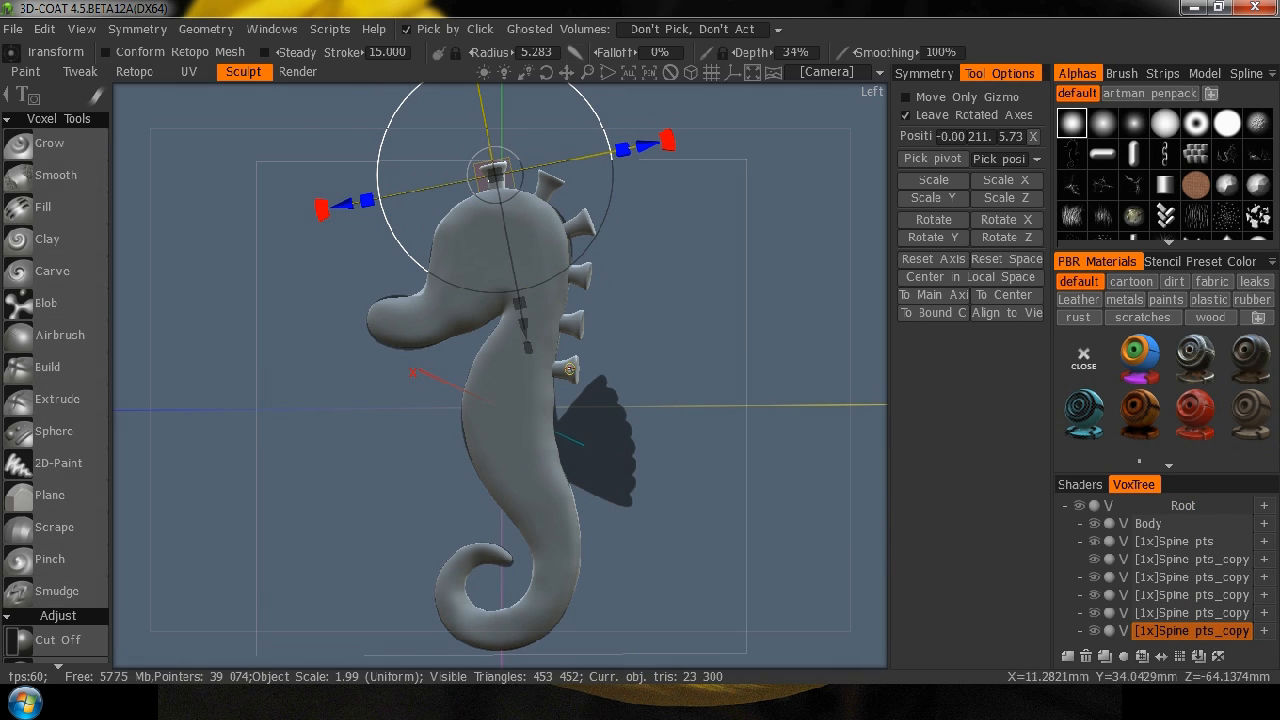
right_click(1195, 633)
mouse_move(1080, 645)
right_click(1230, 631)
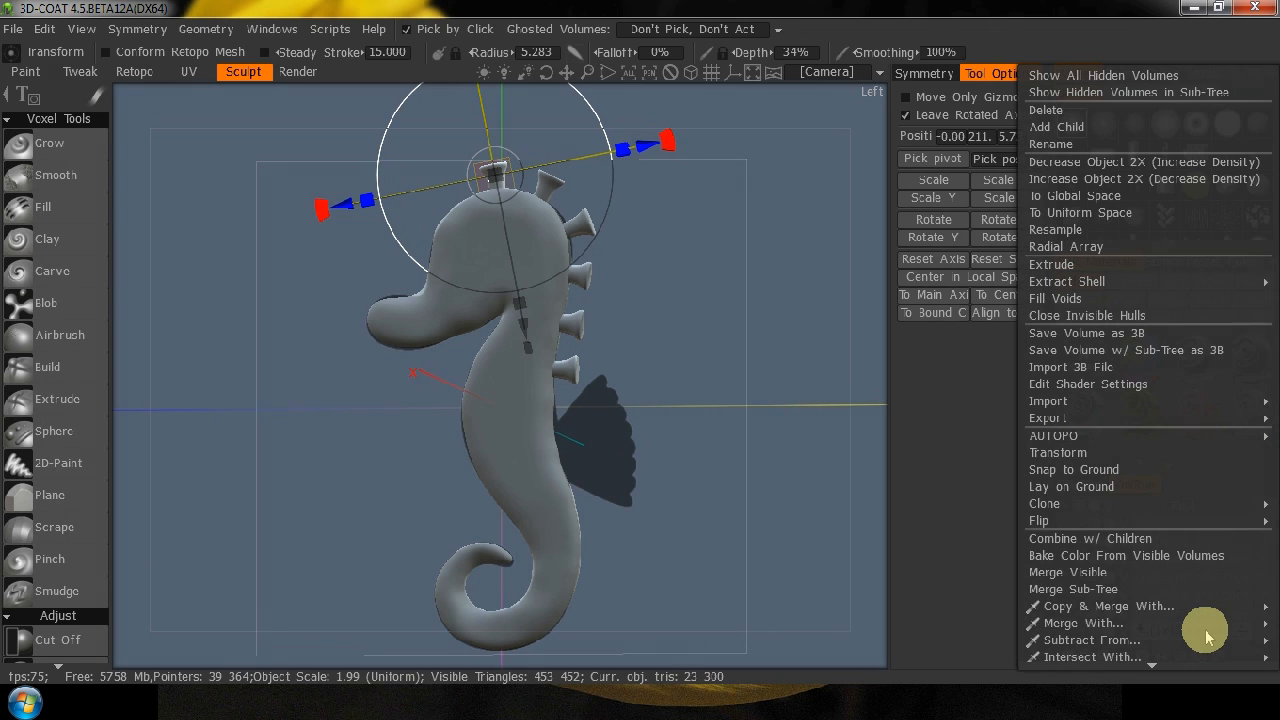
mouse_move(1152, 633)
left_click(958, 604)
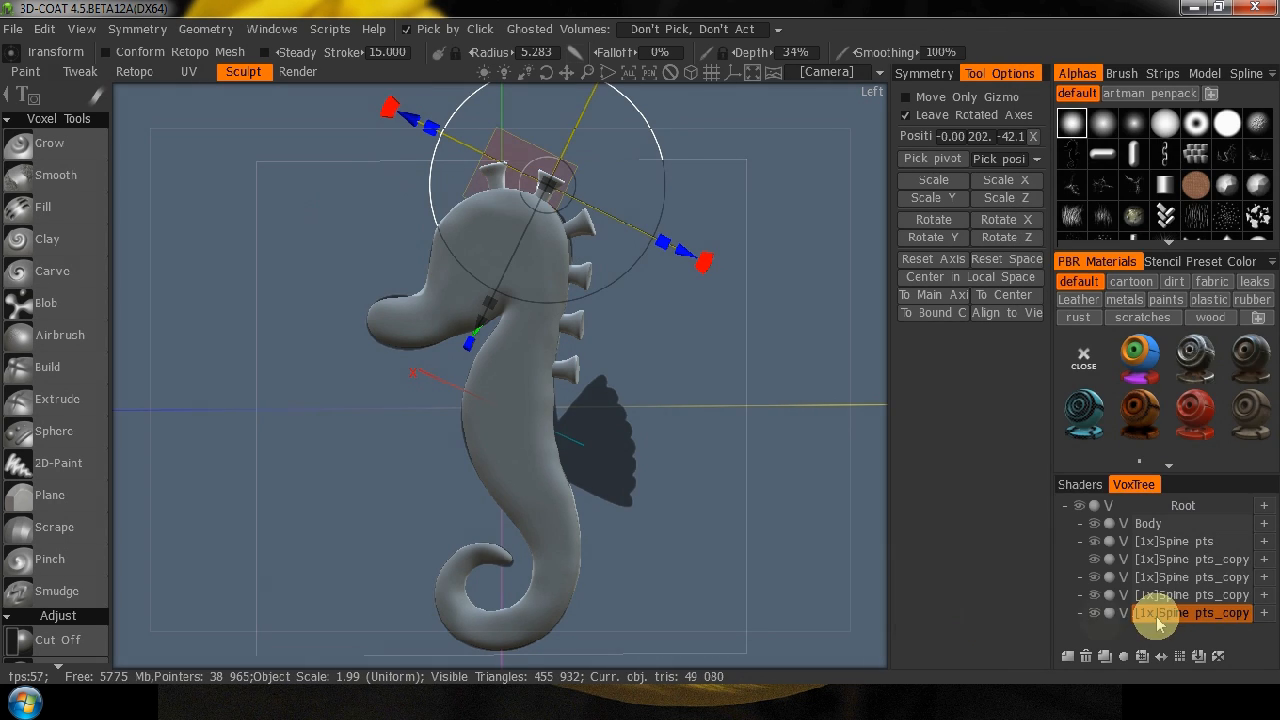
Merge the combined head spines into the back-of-head spine copy, and that result into the third spine copy.
right_click(1094, 611)
mouse_move(1096, 612)
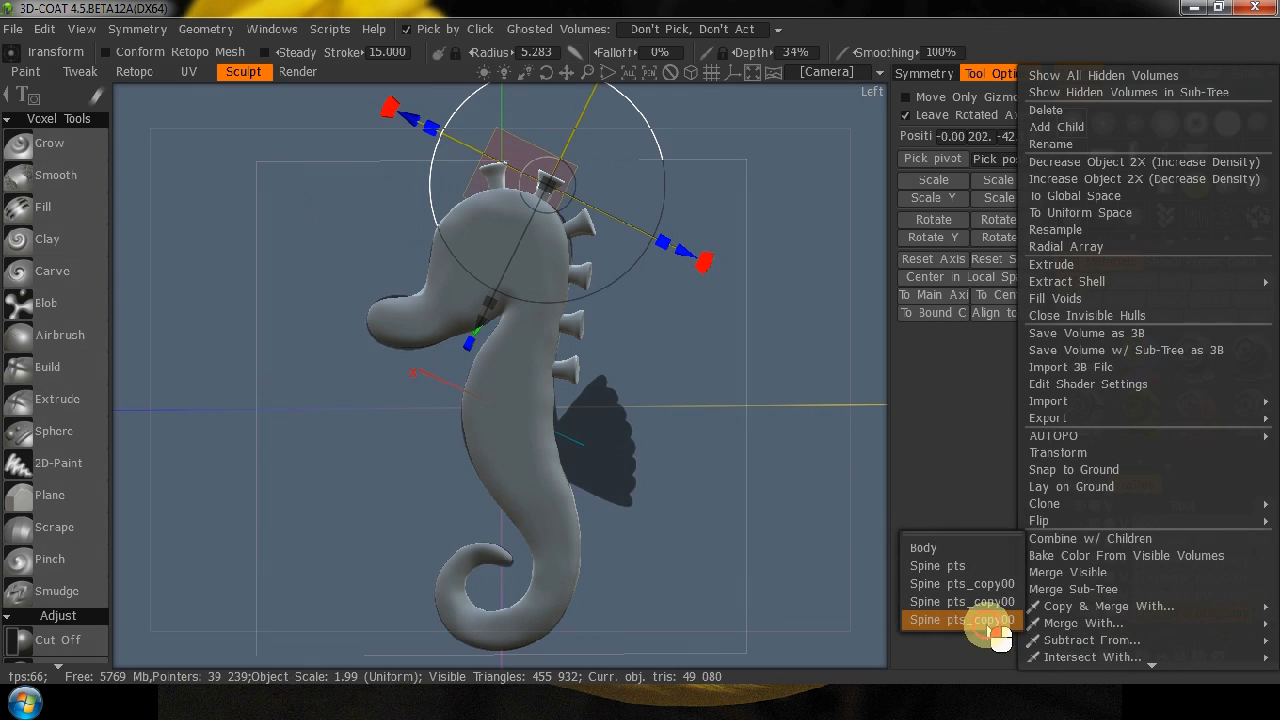
left_click(985, 604)
right_click(1193, 608)
mouse_move(1075, 608)
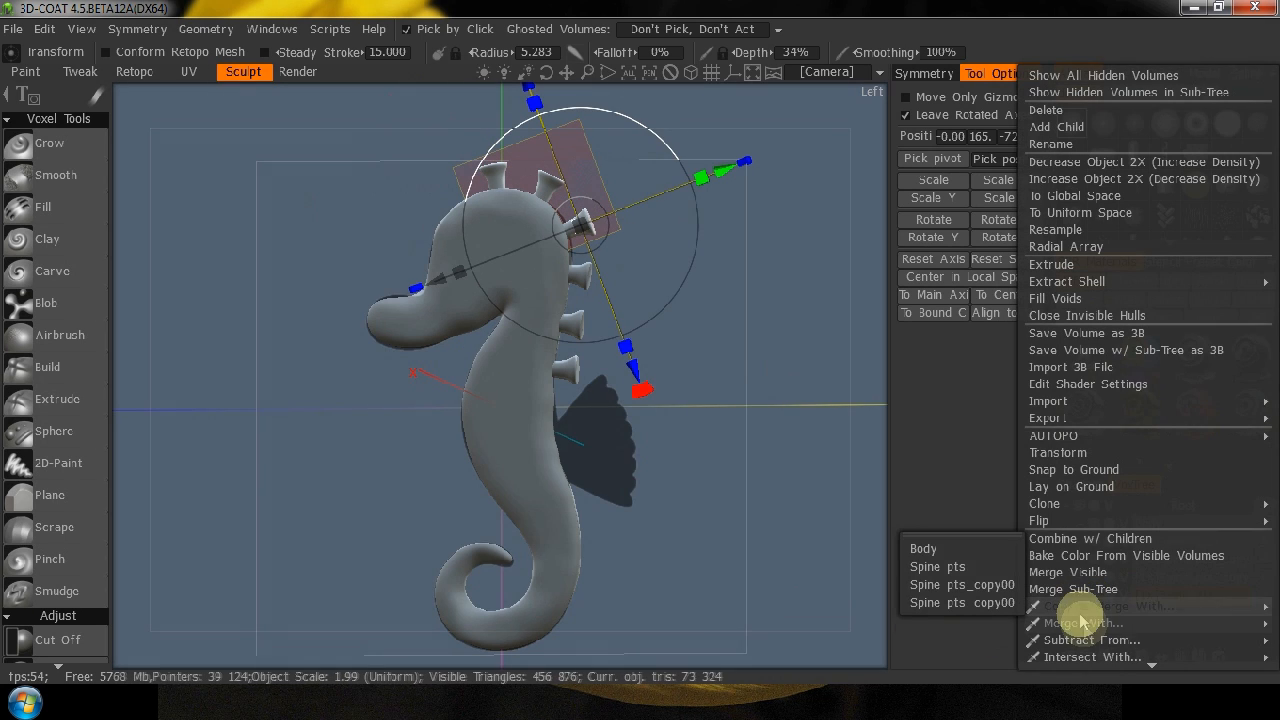
left_click(1010, 621)
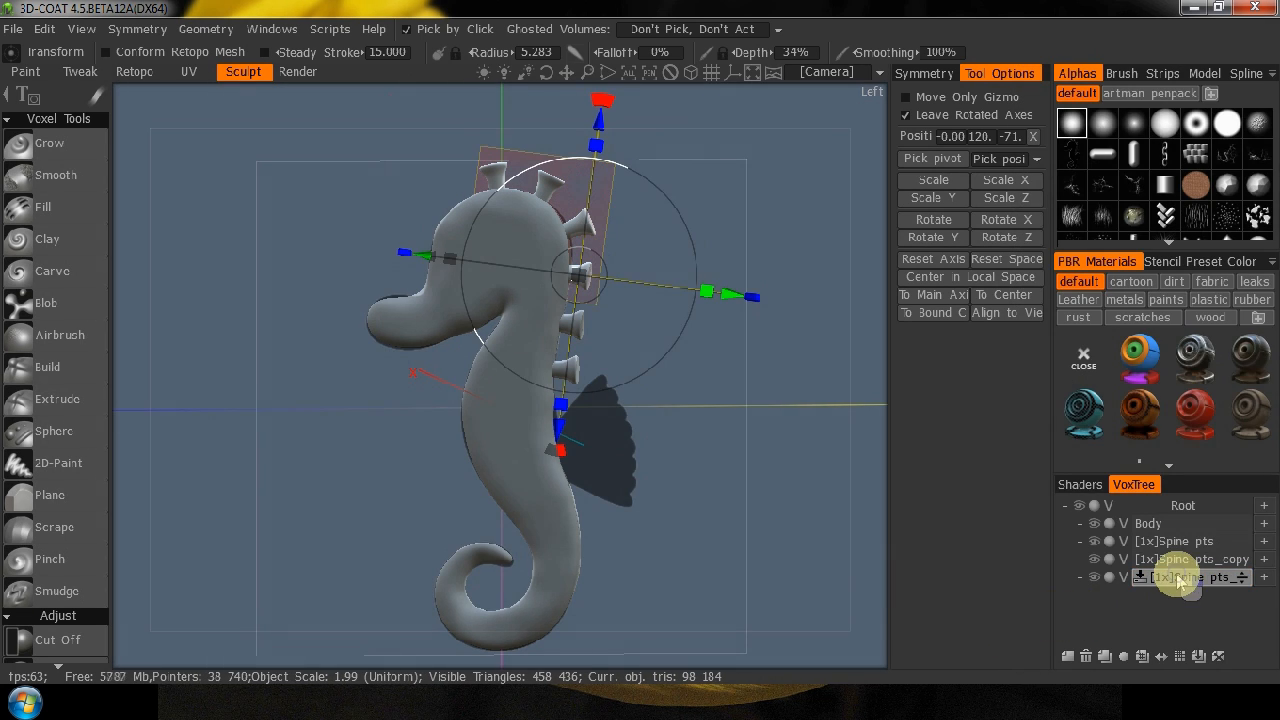
Merge the combined spines into the lowest spine copy, and the result into the original Spine pts volume.
right_click(1171, 571)
left_click(1078, 622)
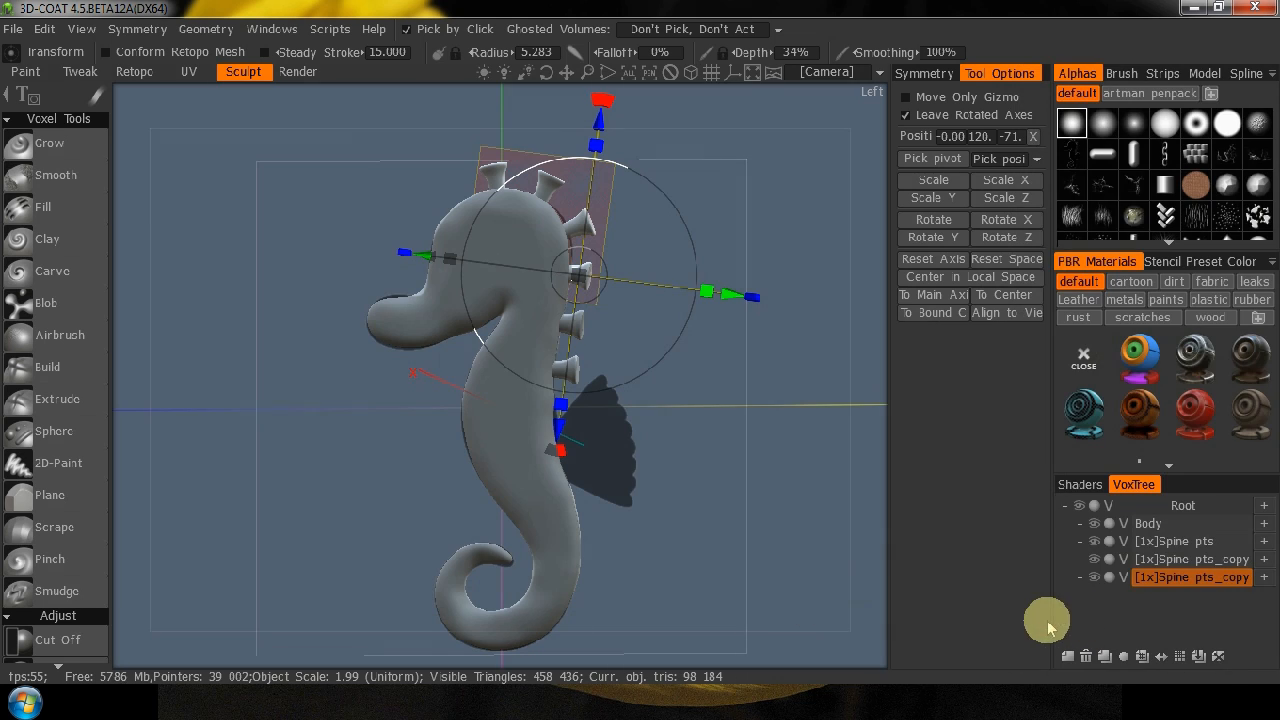
right_click(1181, 582)
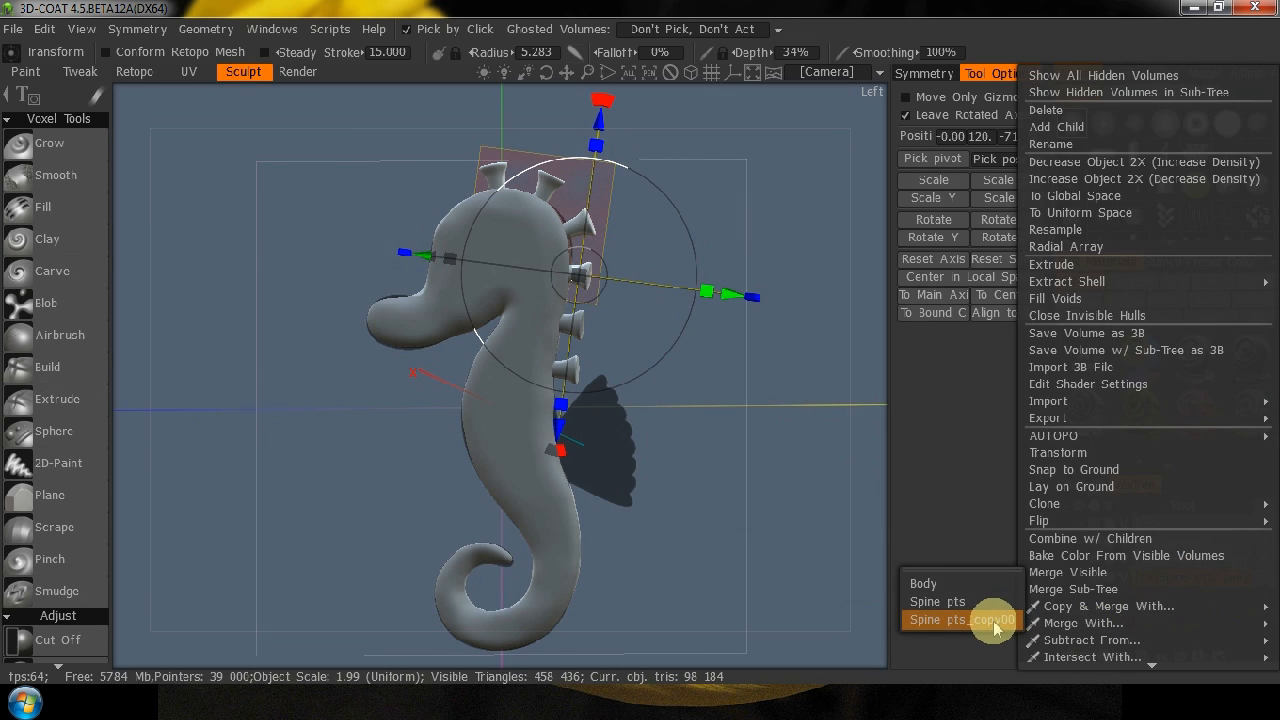
left_click(995, 622)
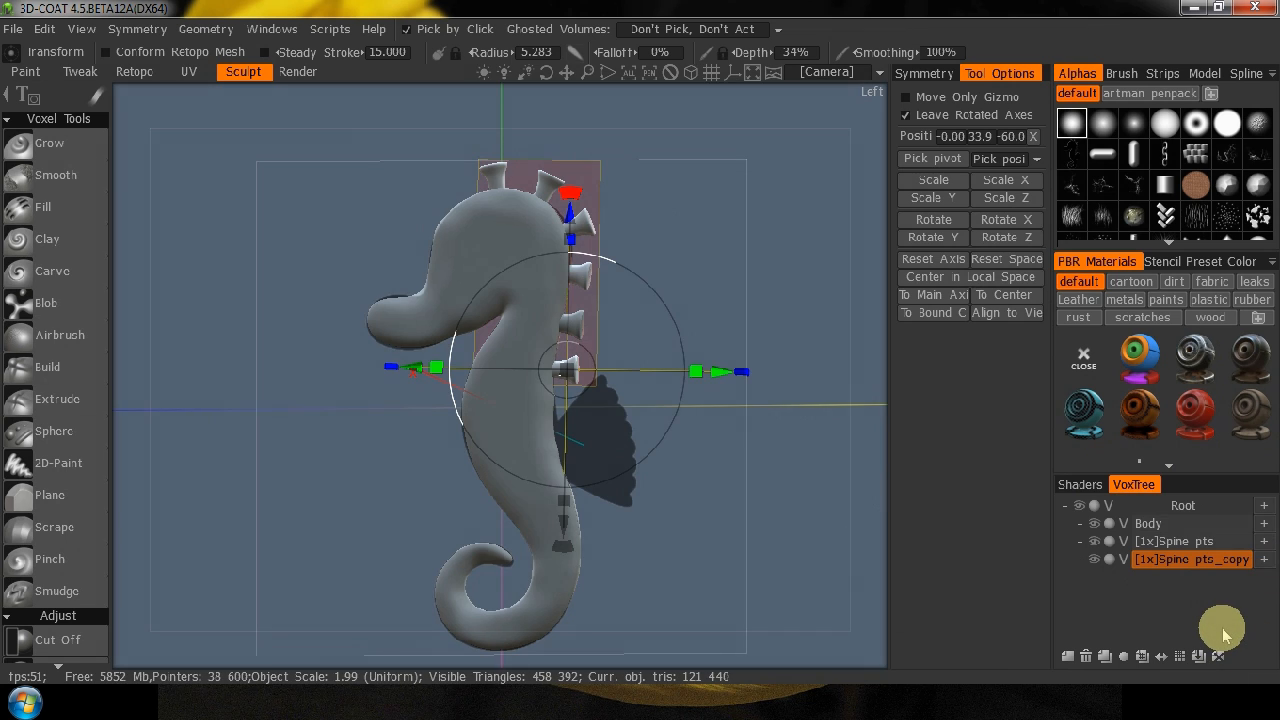
right_click(1157, 560)
mouse_move(1085, 625)
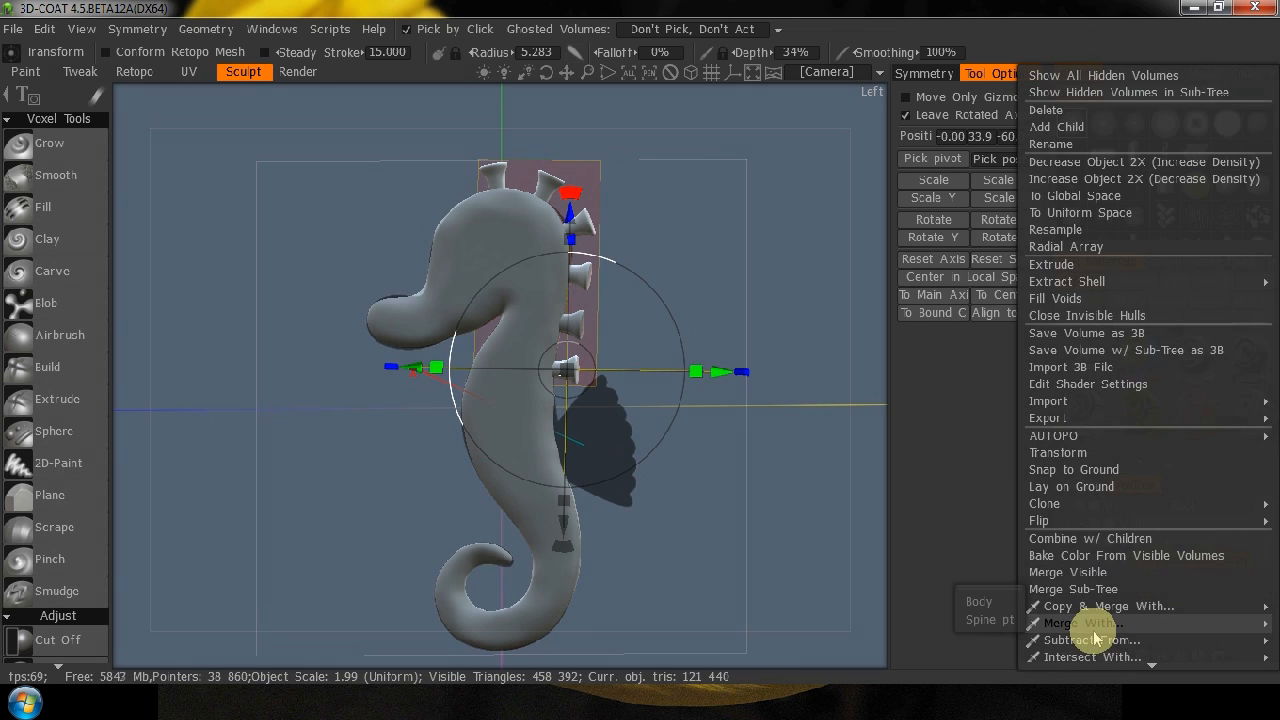
left_click(990, 621)
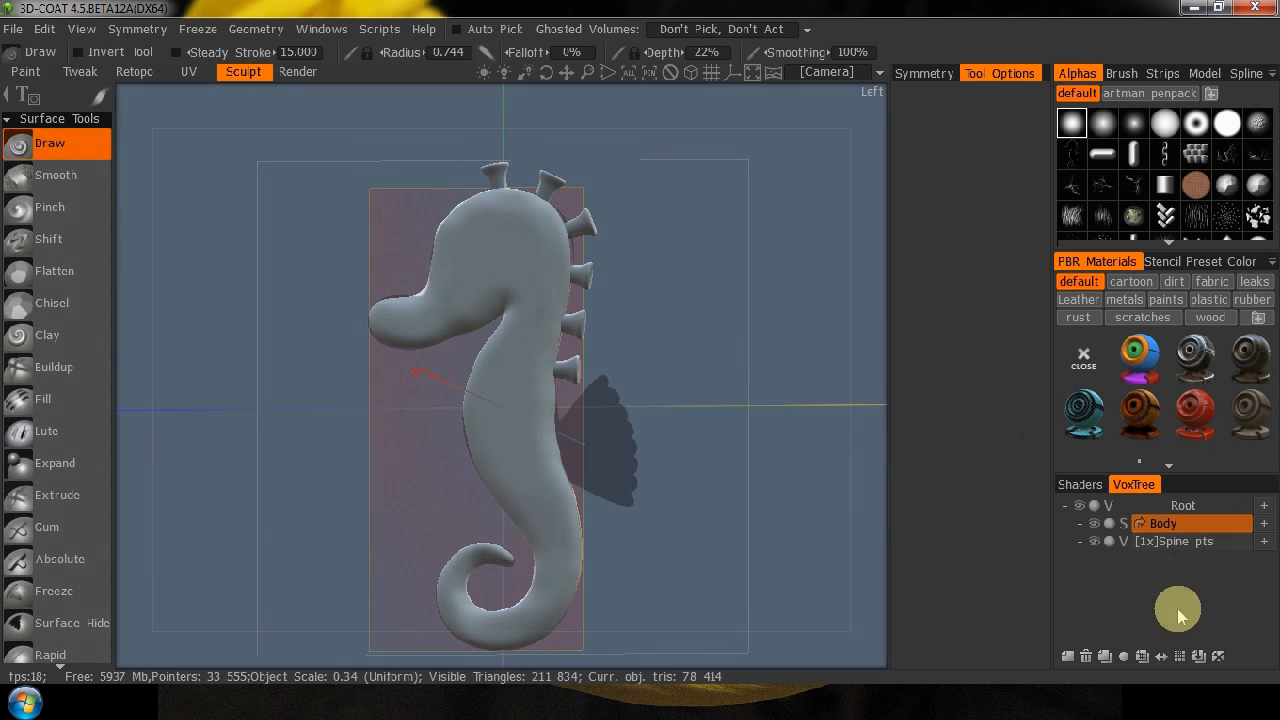
Switch the Body volume from surface mode back to voxel mode and select it.
left_click(1141, 524)
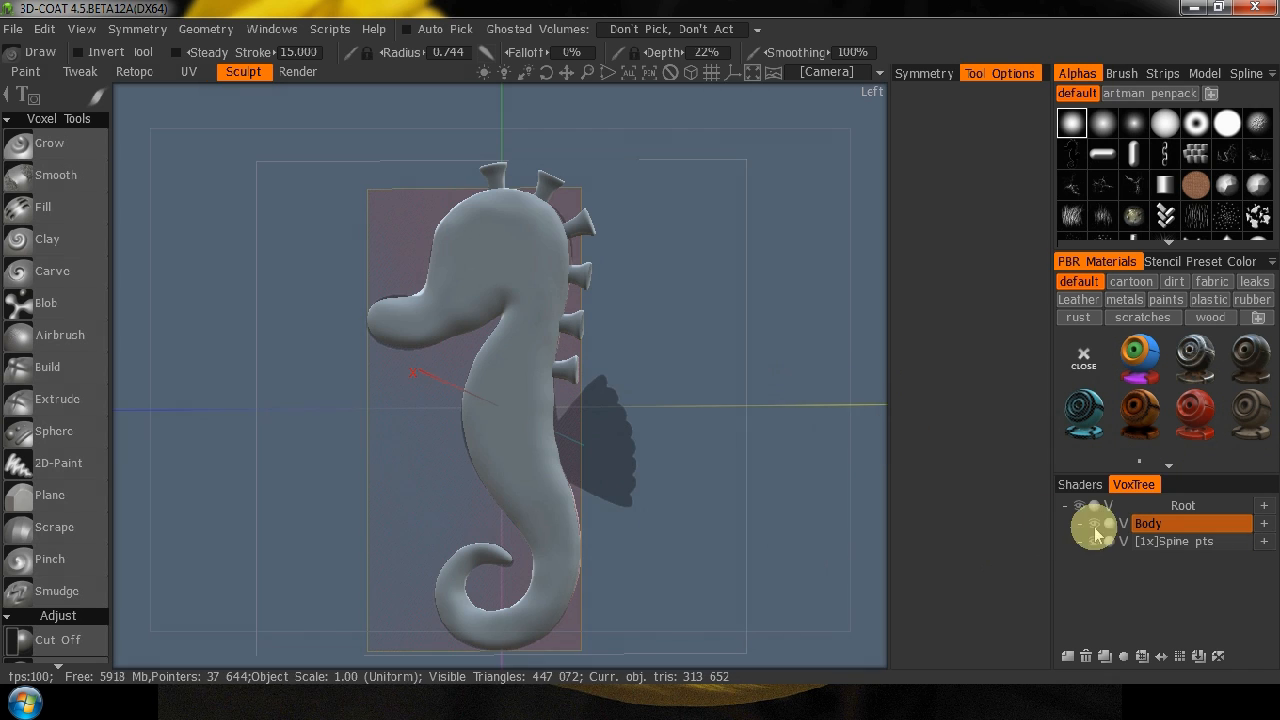
left_click(1185, 525)
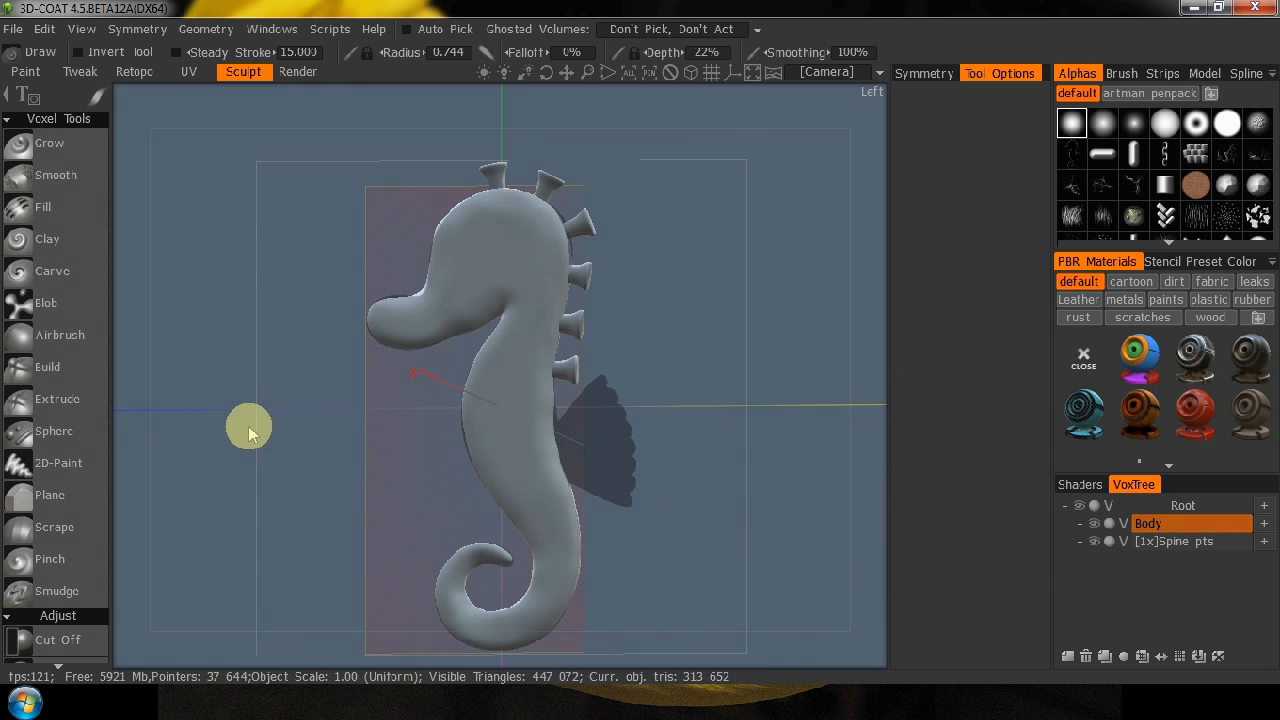
Rotate the Body volume on its own with the Transform tool and undo the rotation.
key("space")
left_click(274, 174)
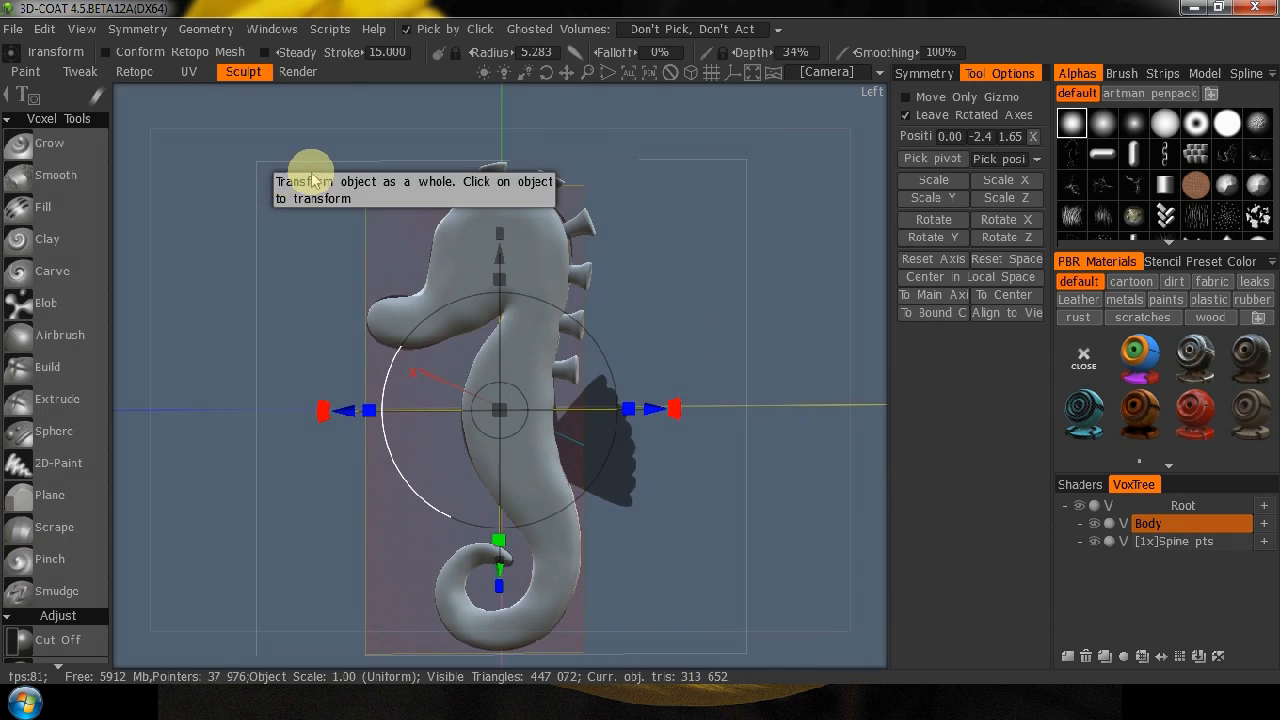
left_click_drag(678, 412, 680, 165)
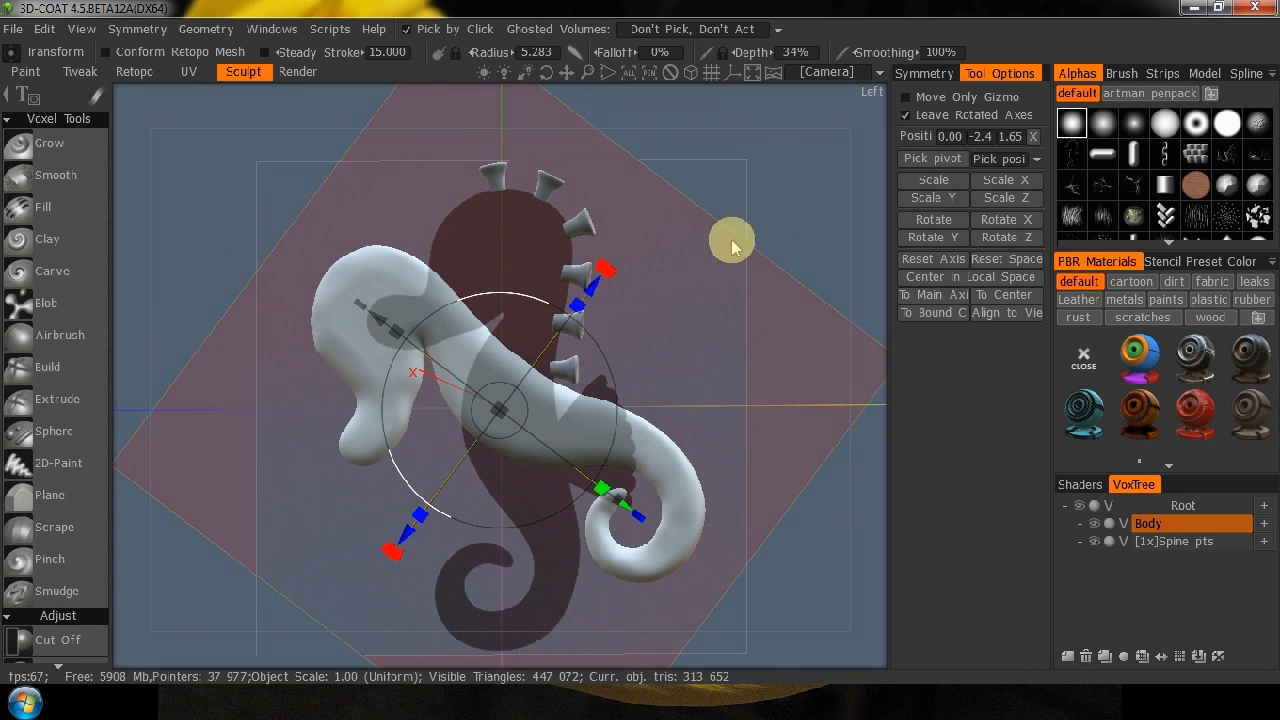
key("ctrl+z")
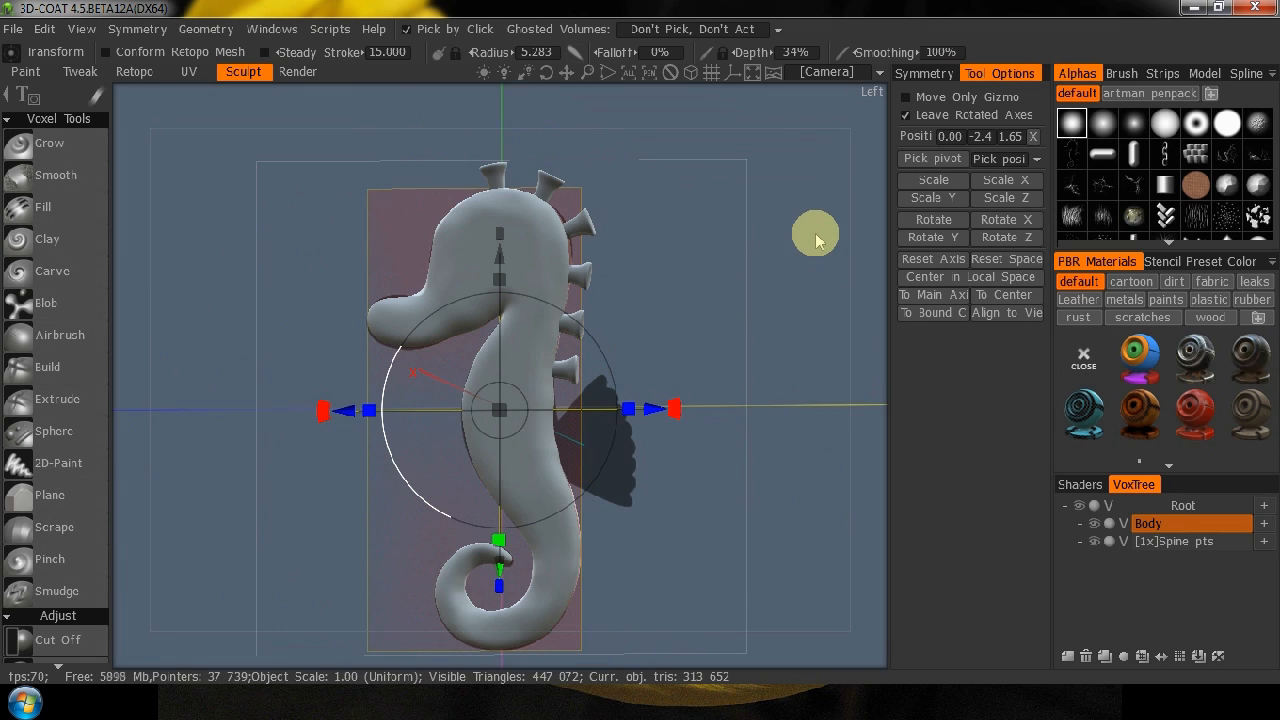
Add an empty child volume to Body and nest the Spine pts volume under Body as well.
left_click(1265, 527)
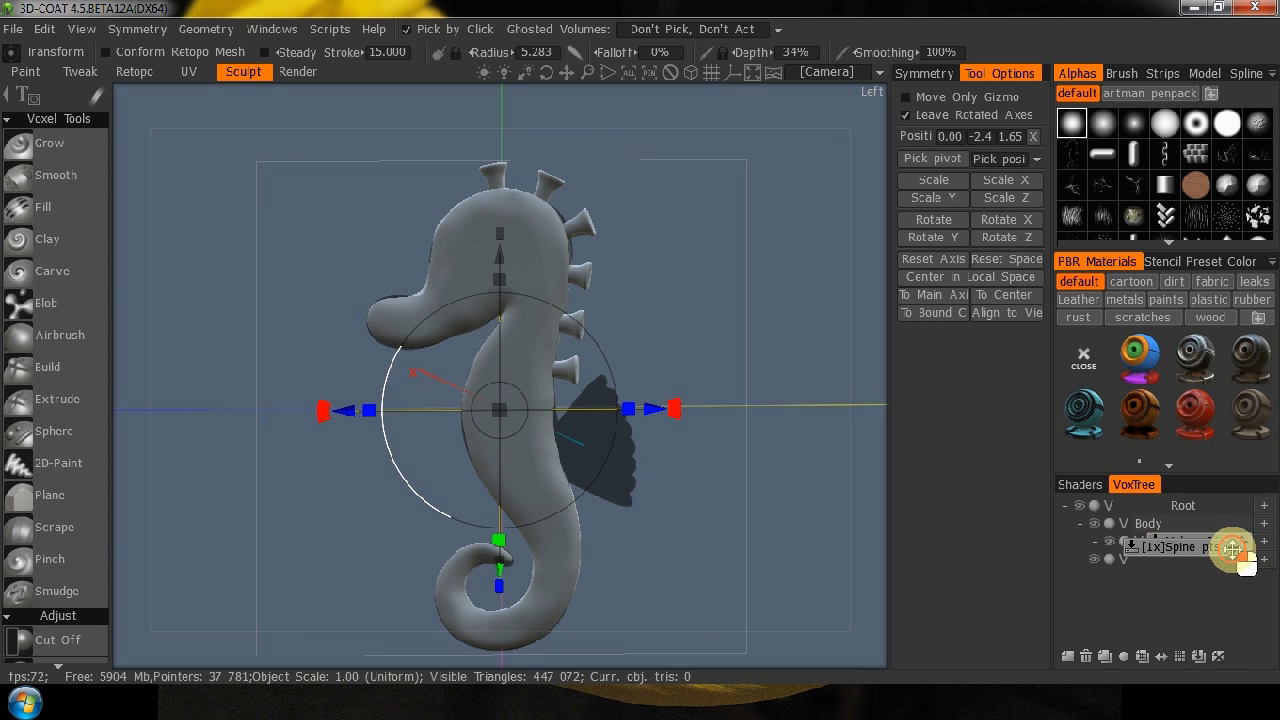
left_click_drag(1232, 549, 1236, 552)
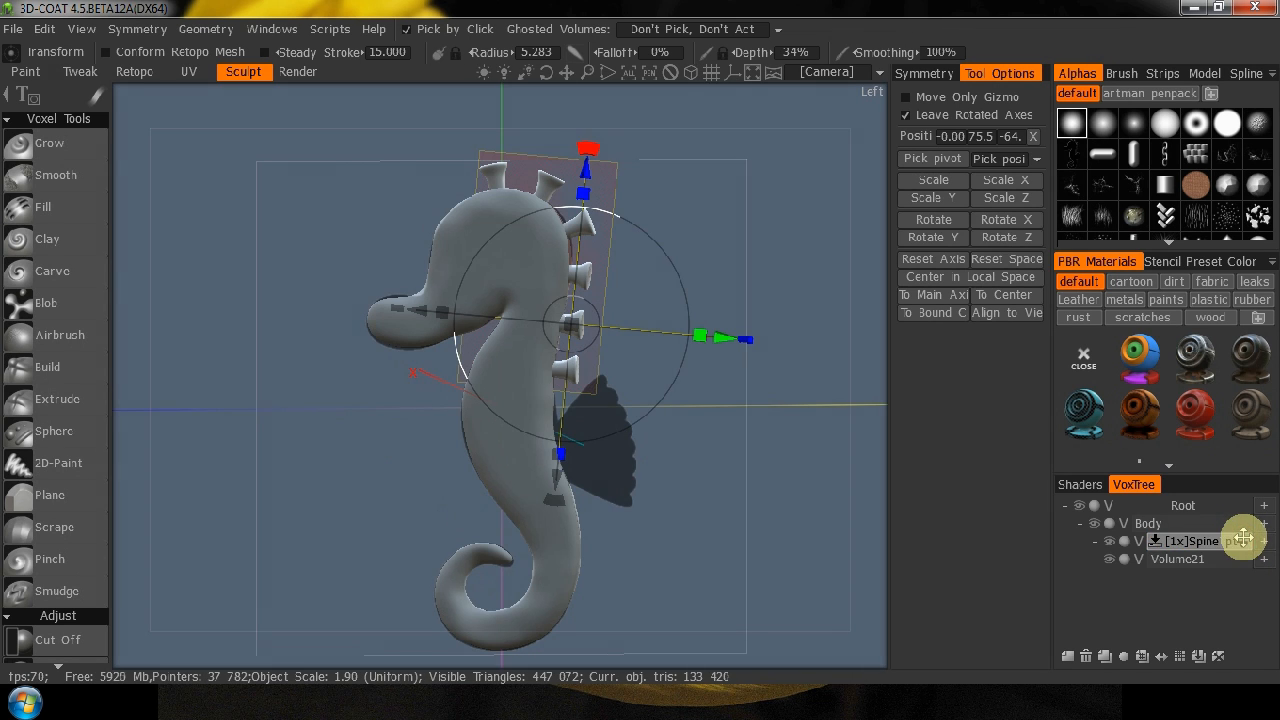
left_click(1080, 524)
double_click(1163, 524)
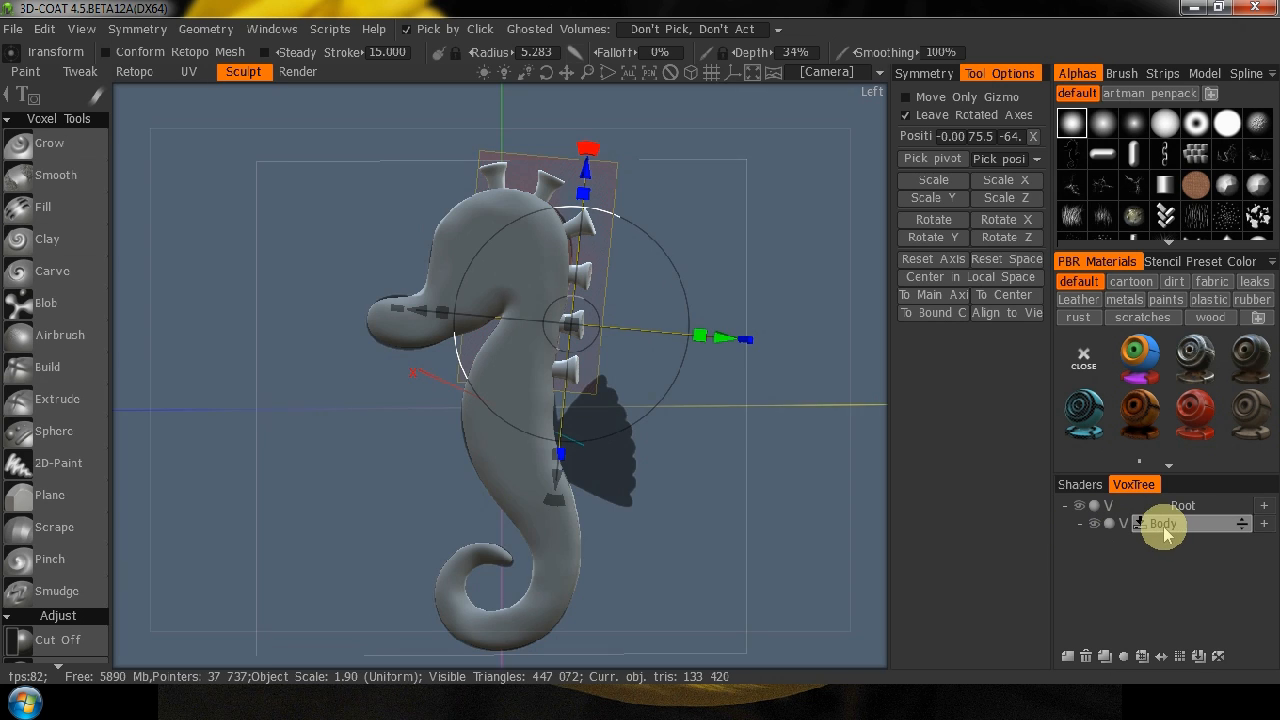
left_click(1080, 524)
Delete the empty child volume under Body, keeping Spine pts nested.
left_click(1200, 563)
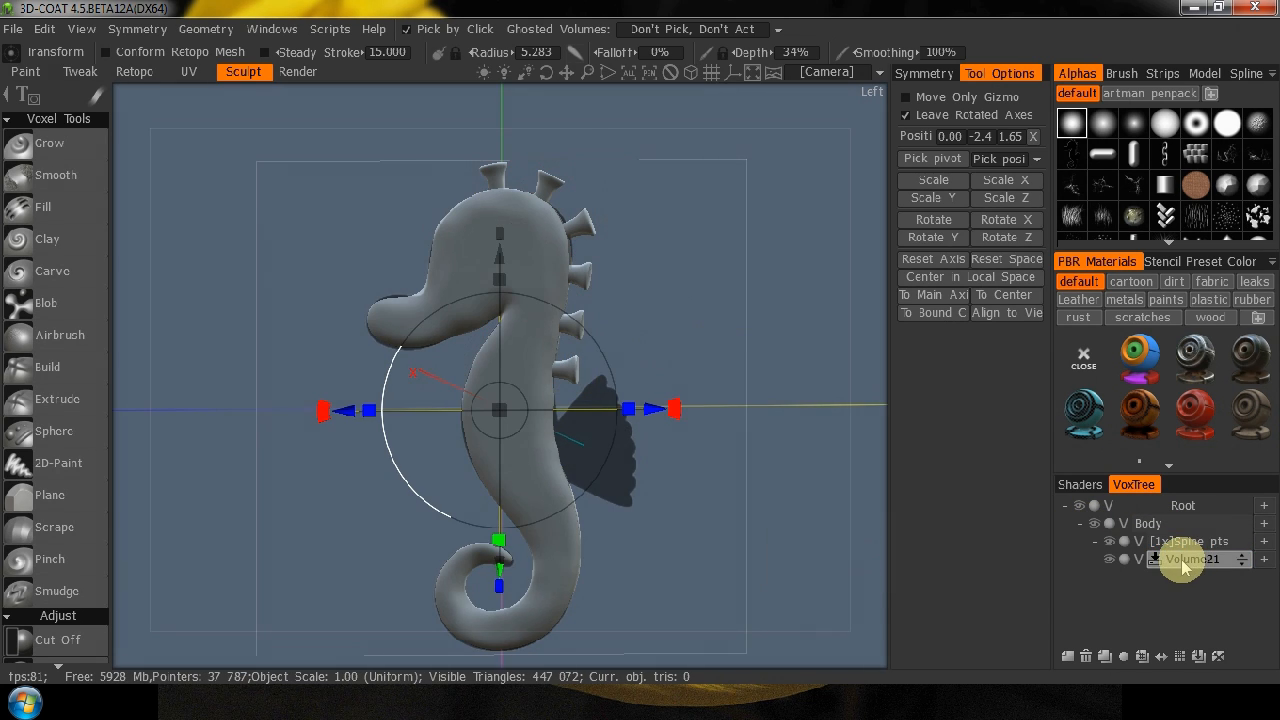
left_click(1085, 657)
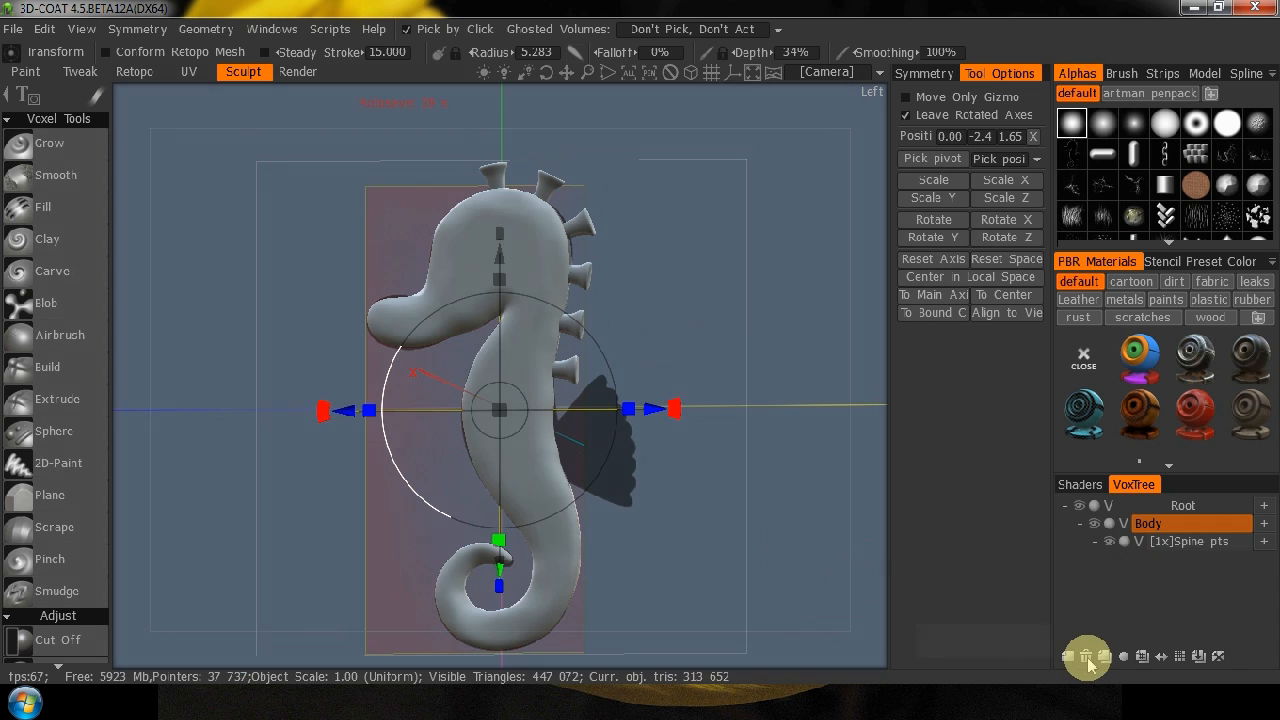
Test the parenting by rotating Spine pts alone and the Body parent in turn, undoing each rotation.
left_click(1197, 541)
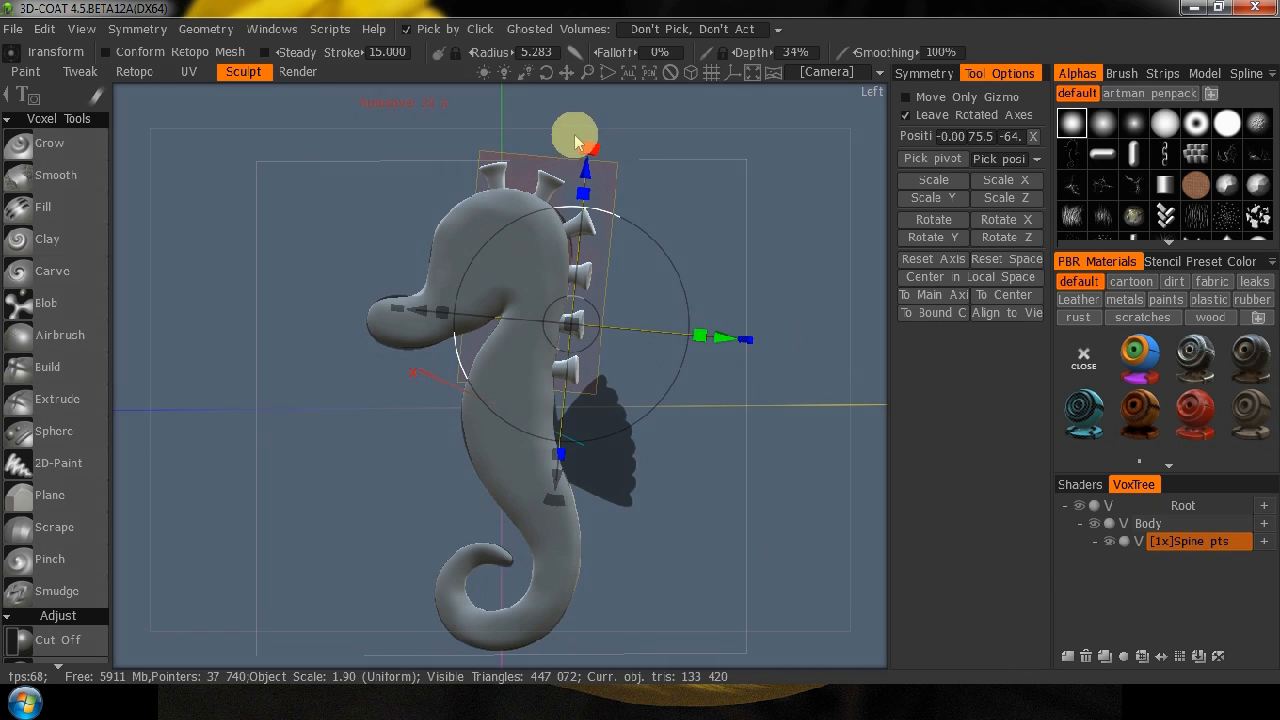
left_click_drag(585, 150, 749, 217)
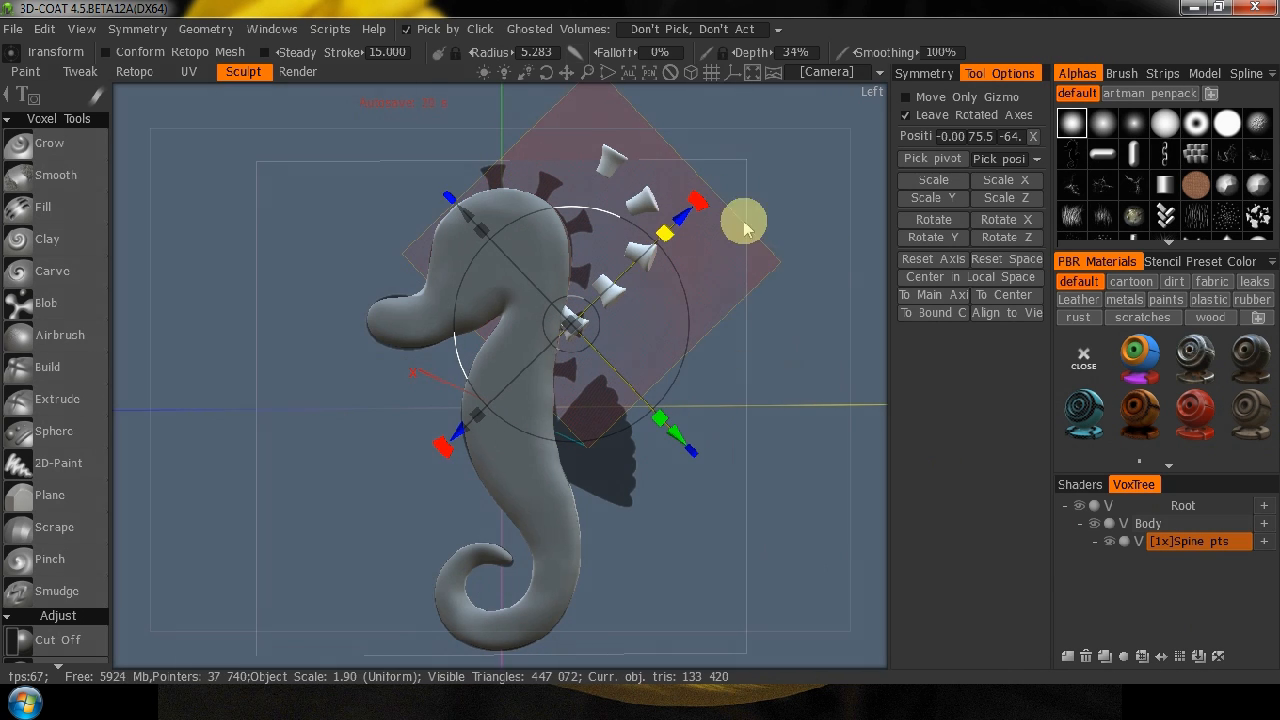
key("ctrl+z")
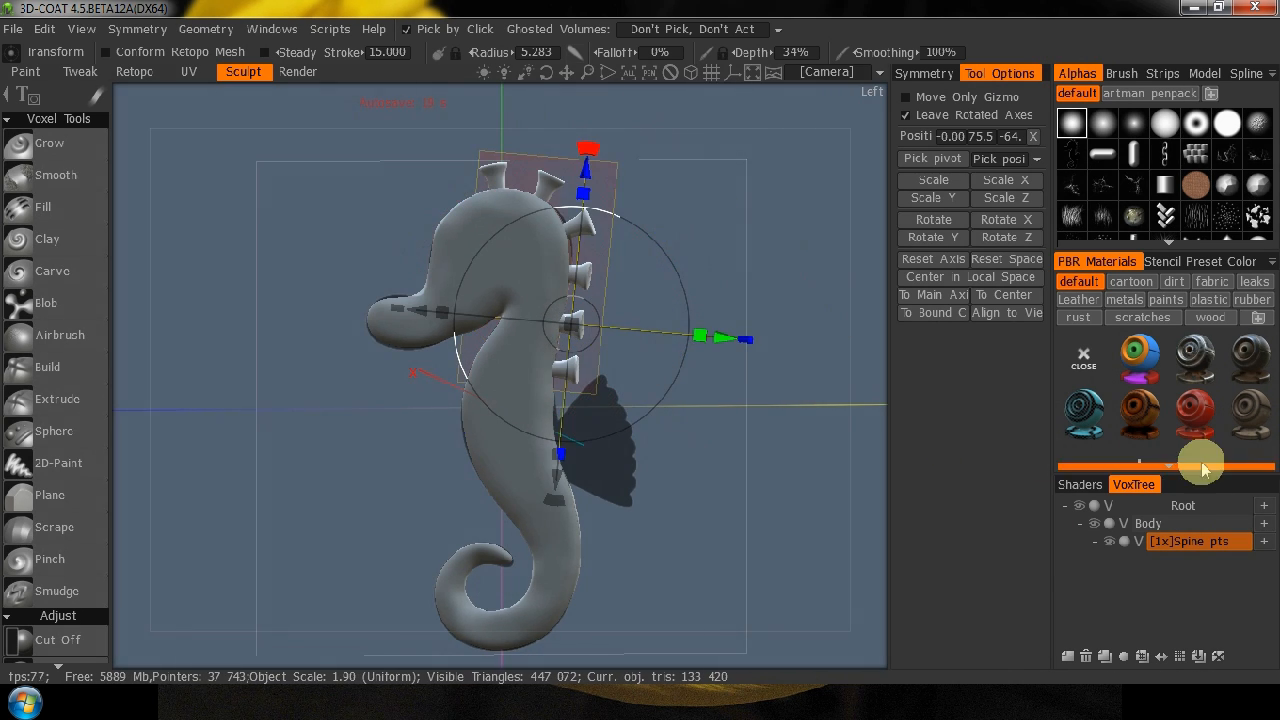
left_click(1160, 524)
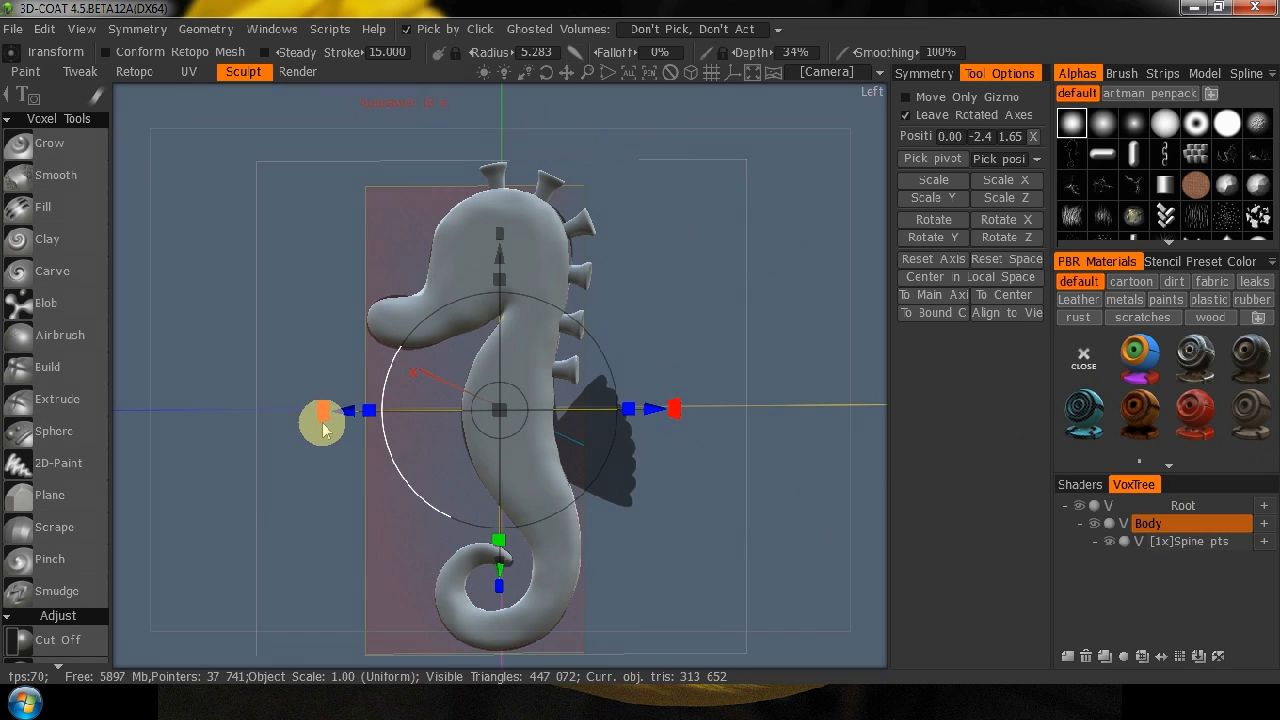
left_click_drag(340, 432, 352, 487)
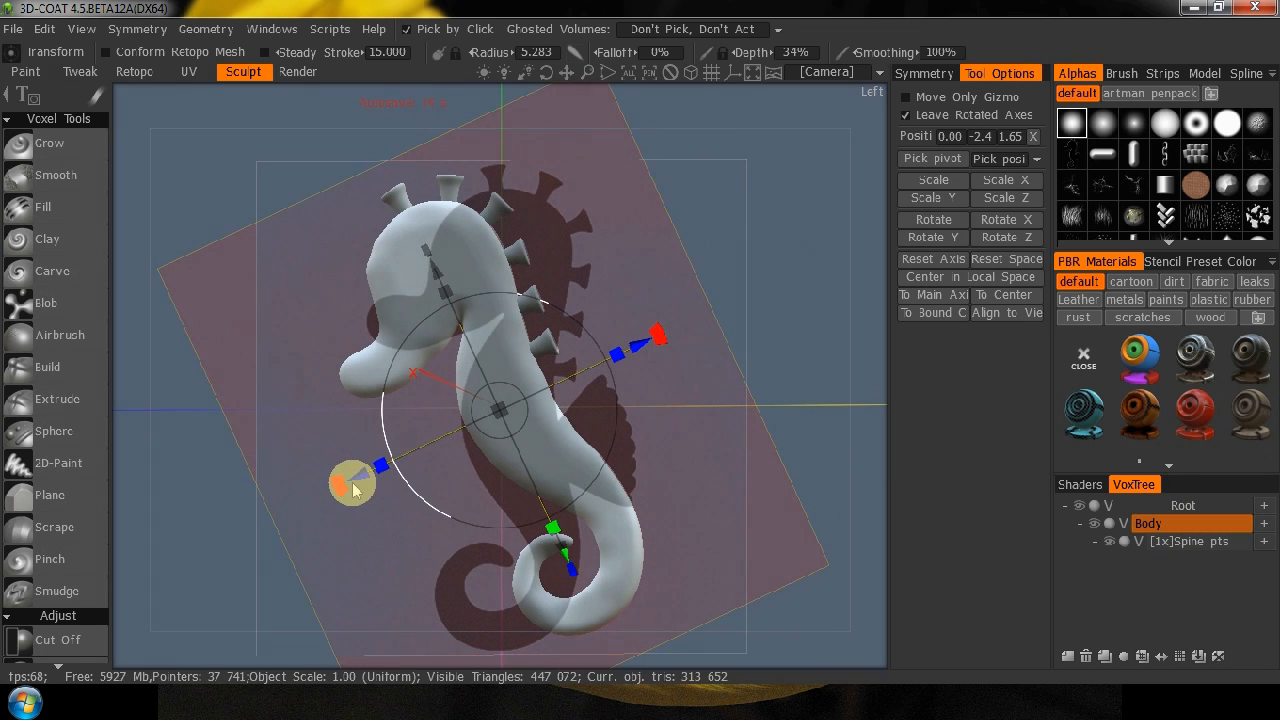
key("ctrl+z")
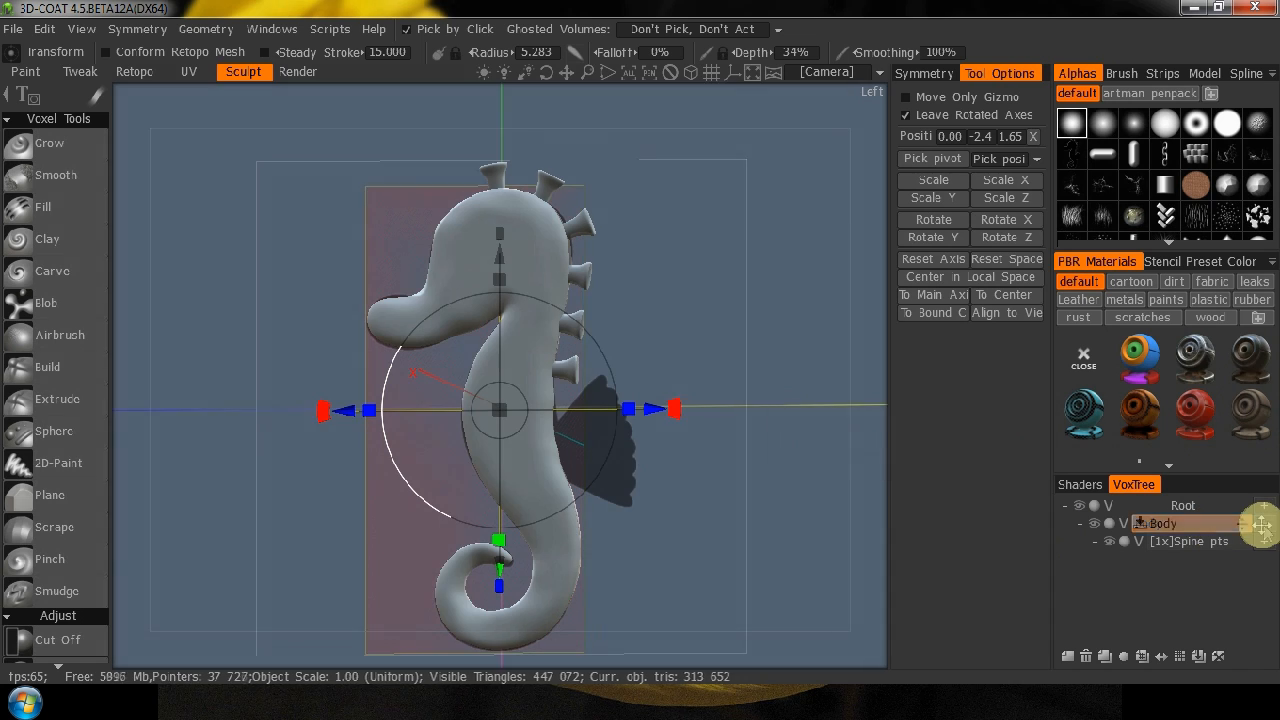
Add a new child volume under Body, name it Tail Fin and select it.
left_click(1265, 532)
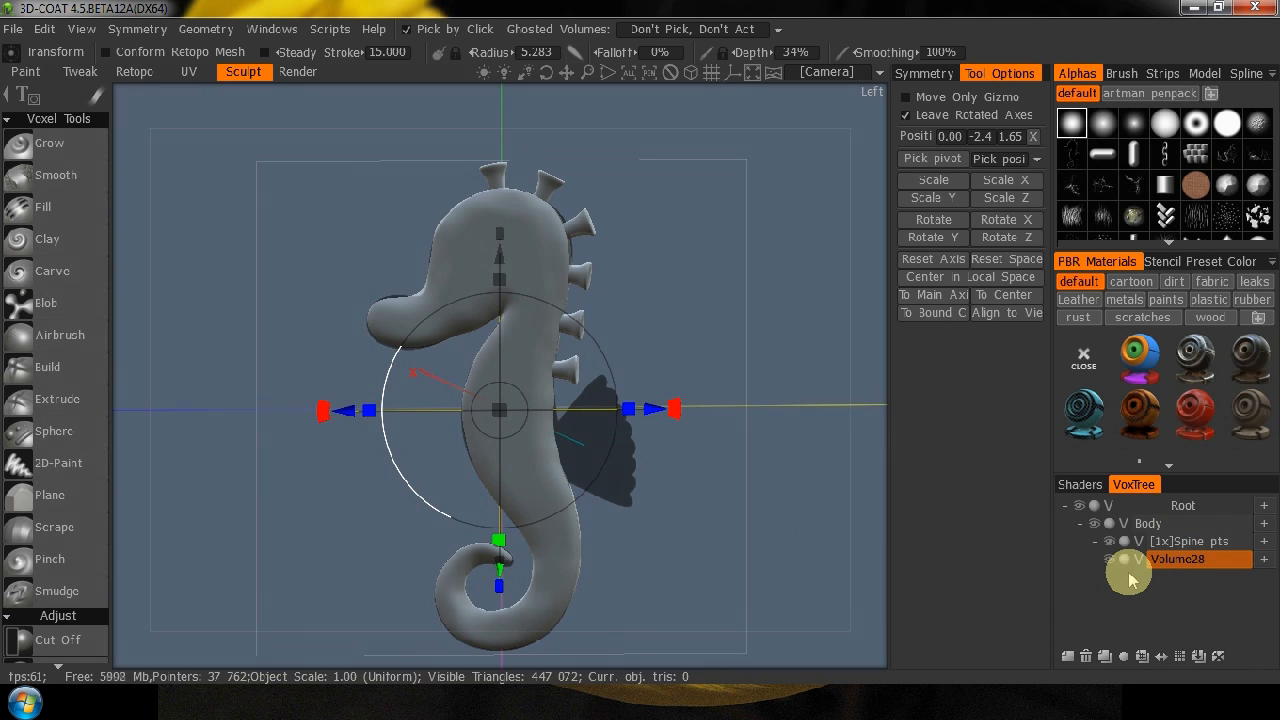
key("2")
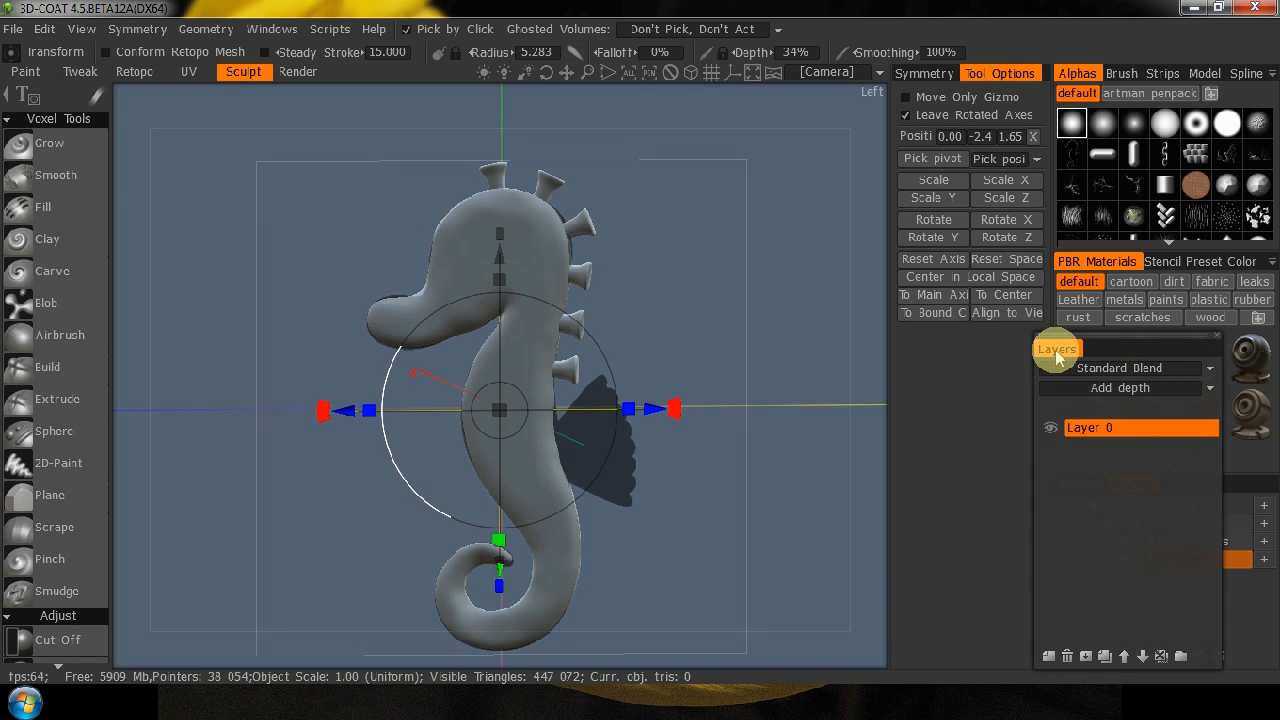
left_click(1216, 338)
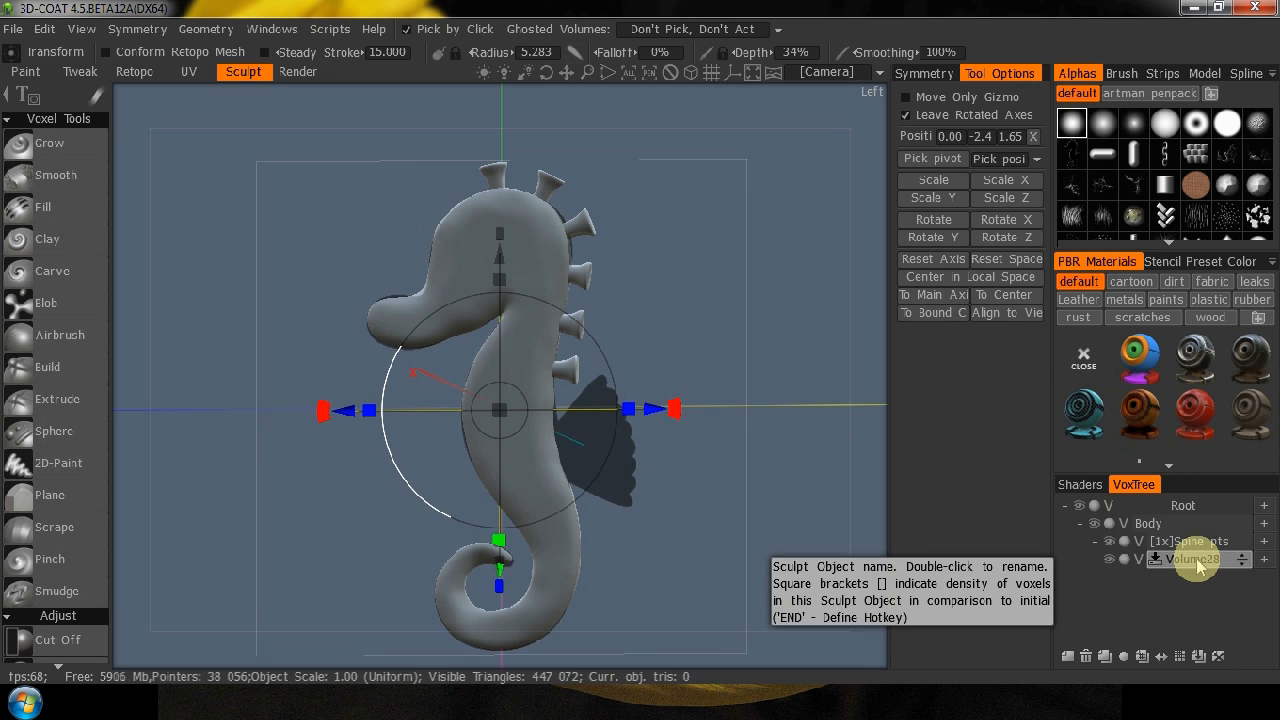
double_click(1198, 560)
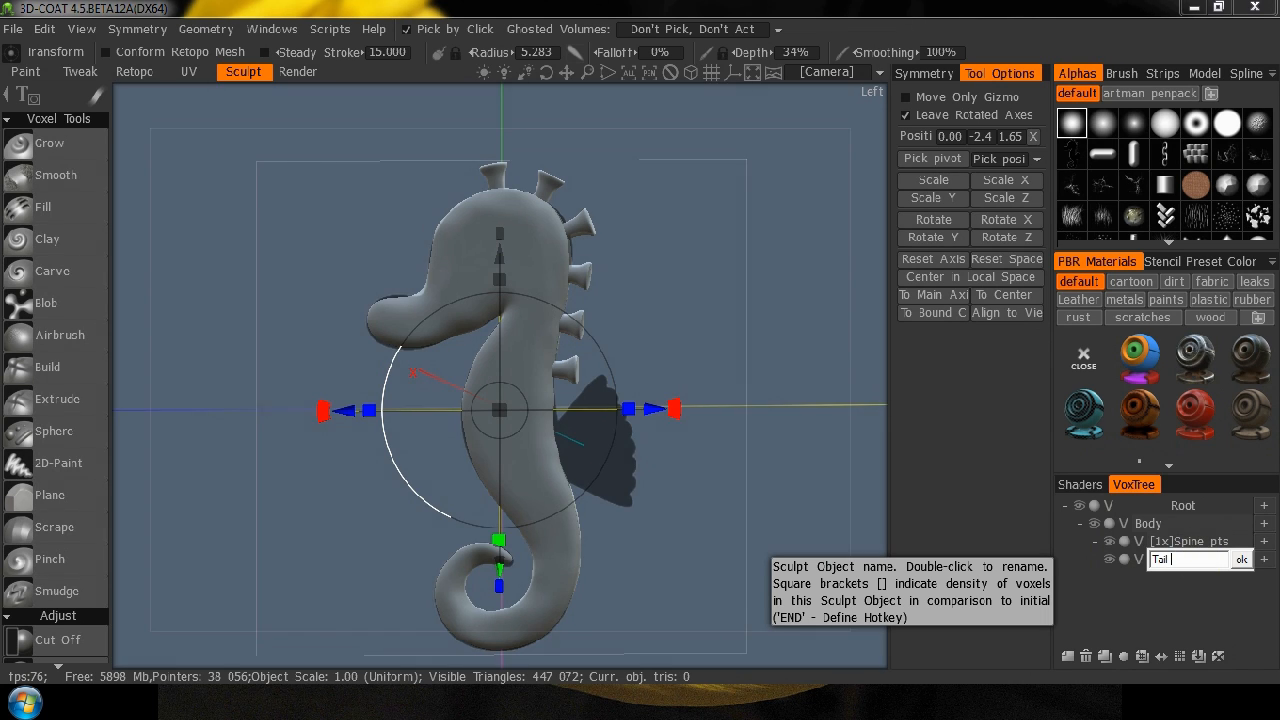
key("Return")
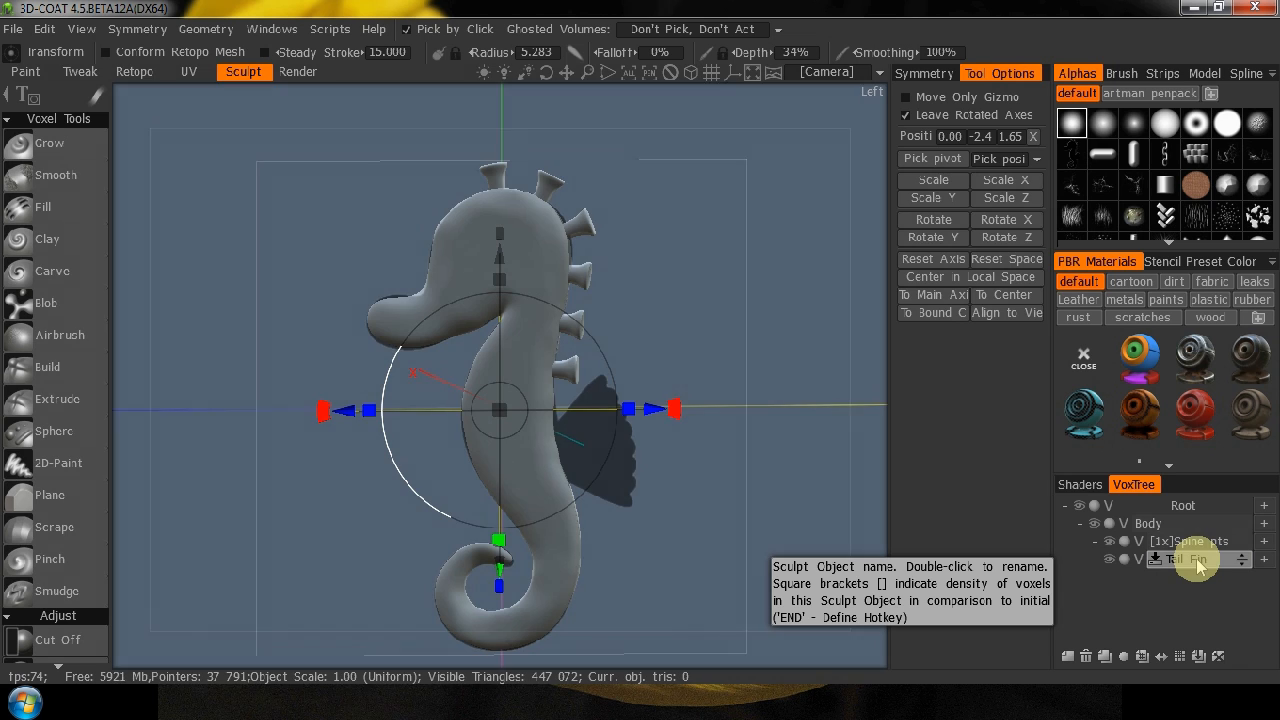
left_click(1190, 560)
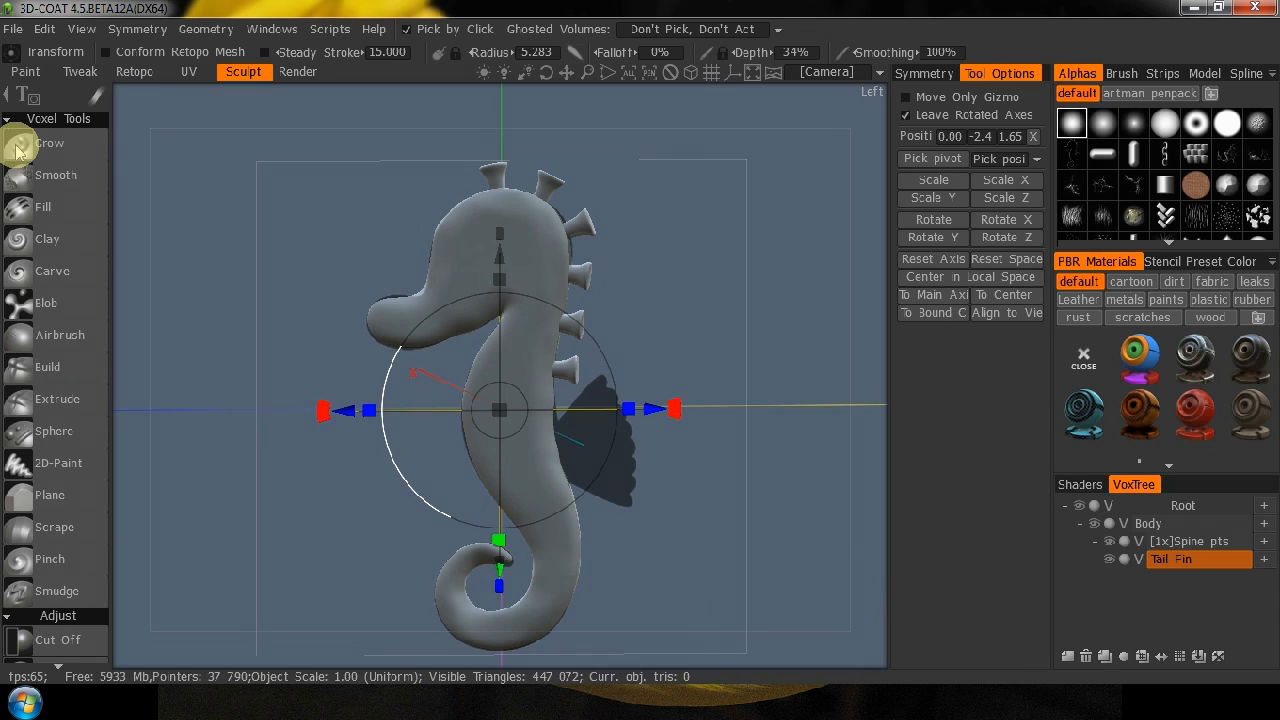
Place Blob closed-spline points on the Tail Fin volume to outline the topmost lobe of the reference fin, tapering into the body.
left_click(57, 307)
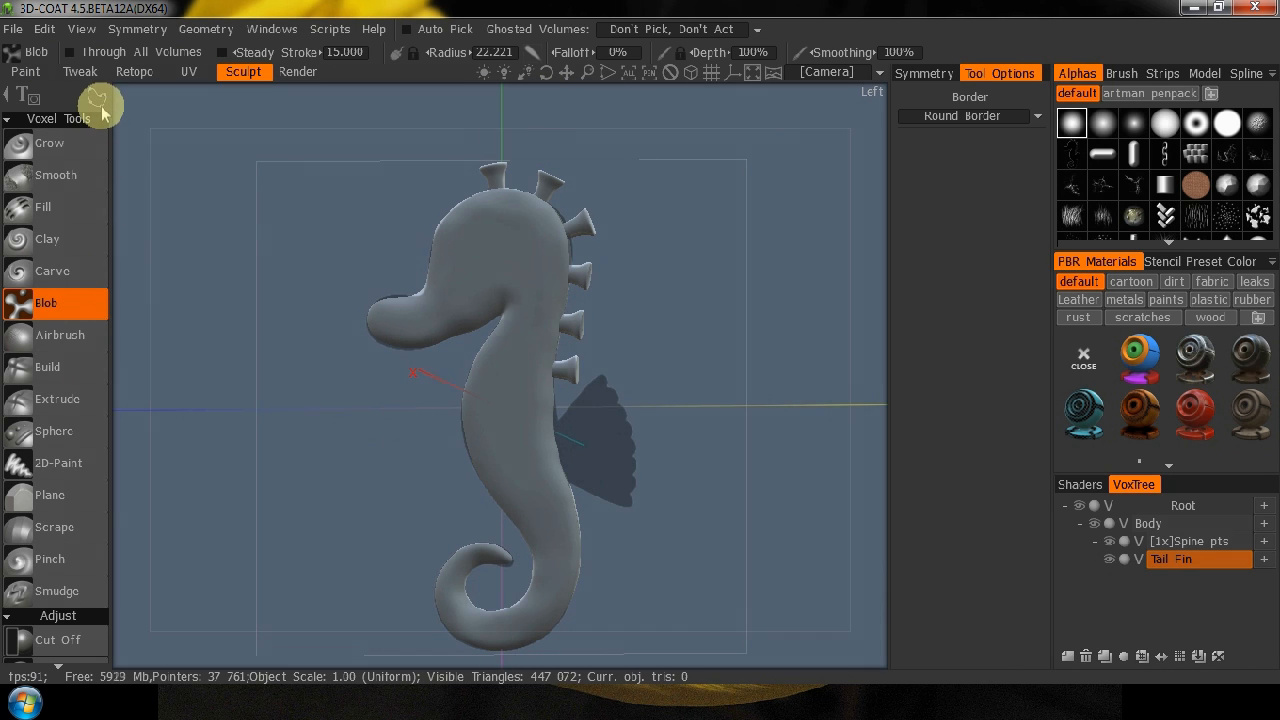
mouse_move(230, 113)
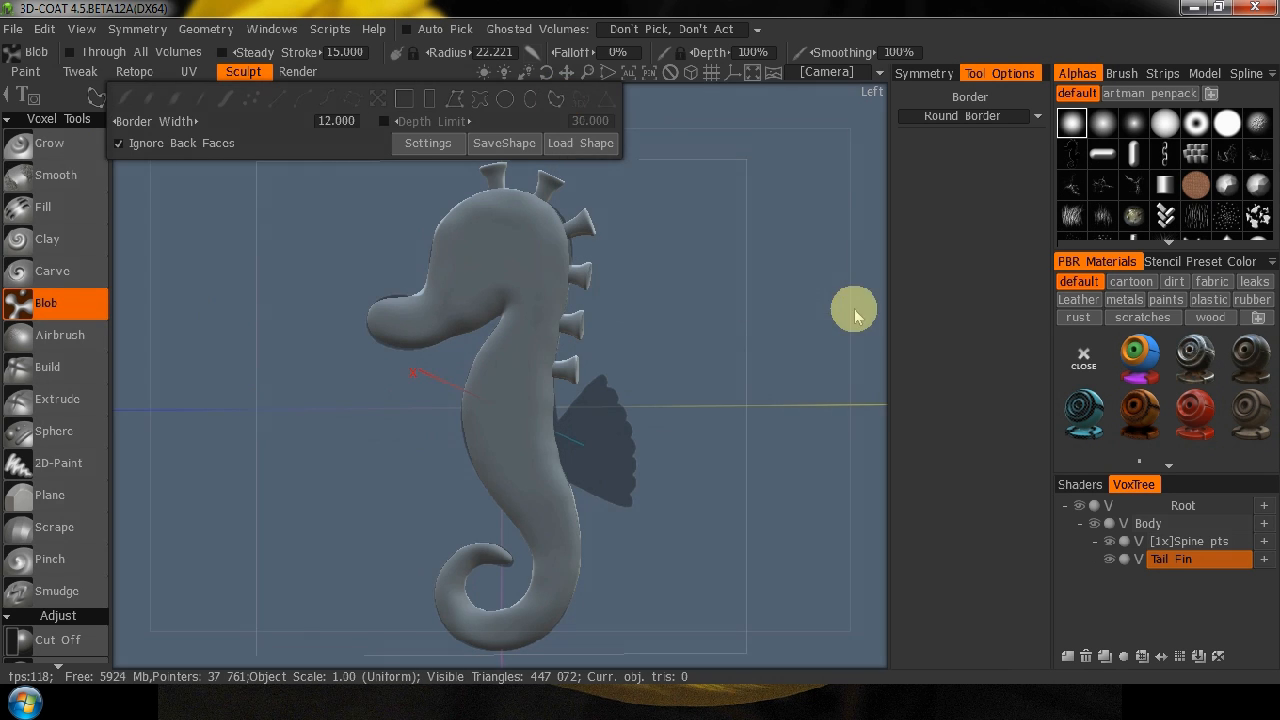
right_click_drag(621, 545, 666, 398)
right_click_drag(611, 514, 651, 489)
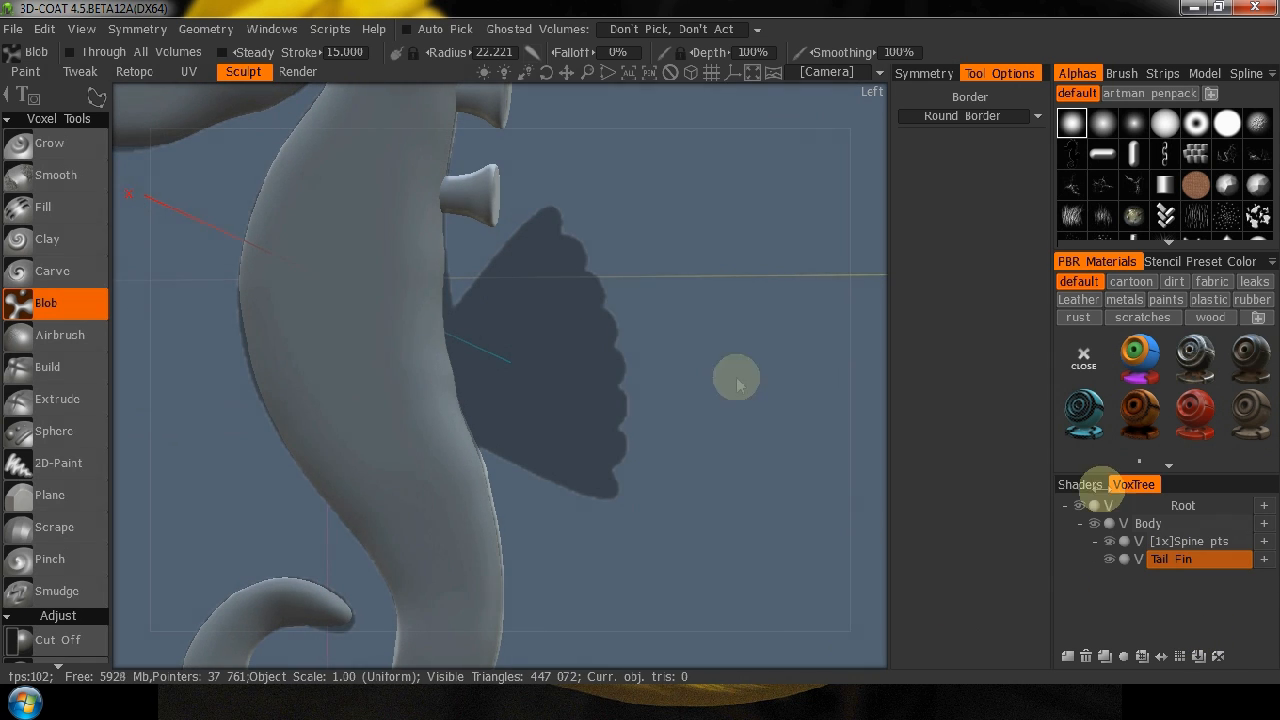
left_click(1156, 563)
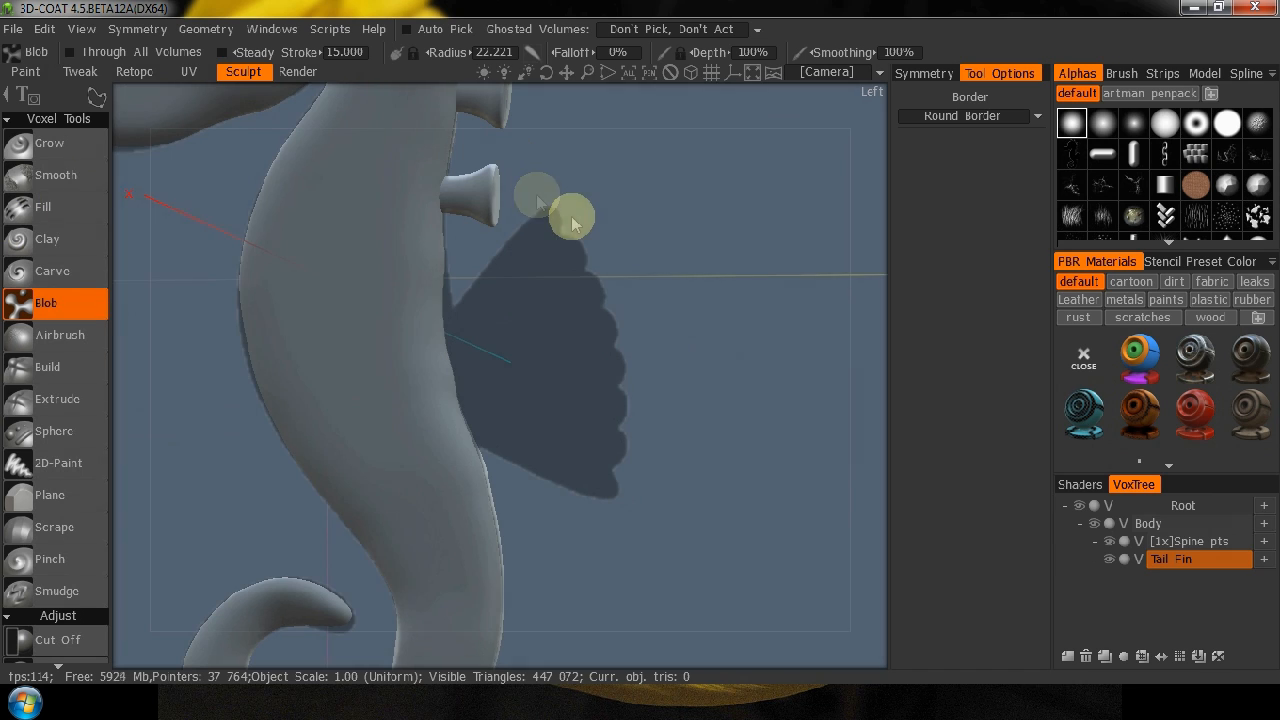
left_click(422, 300)
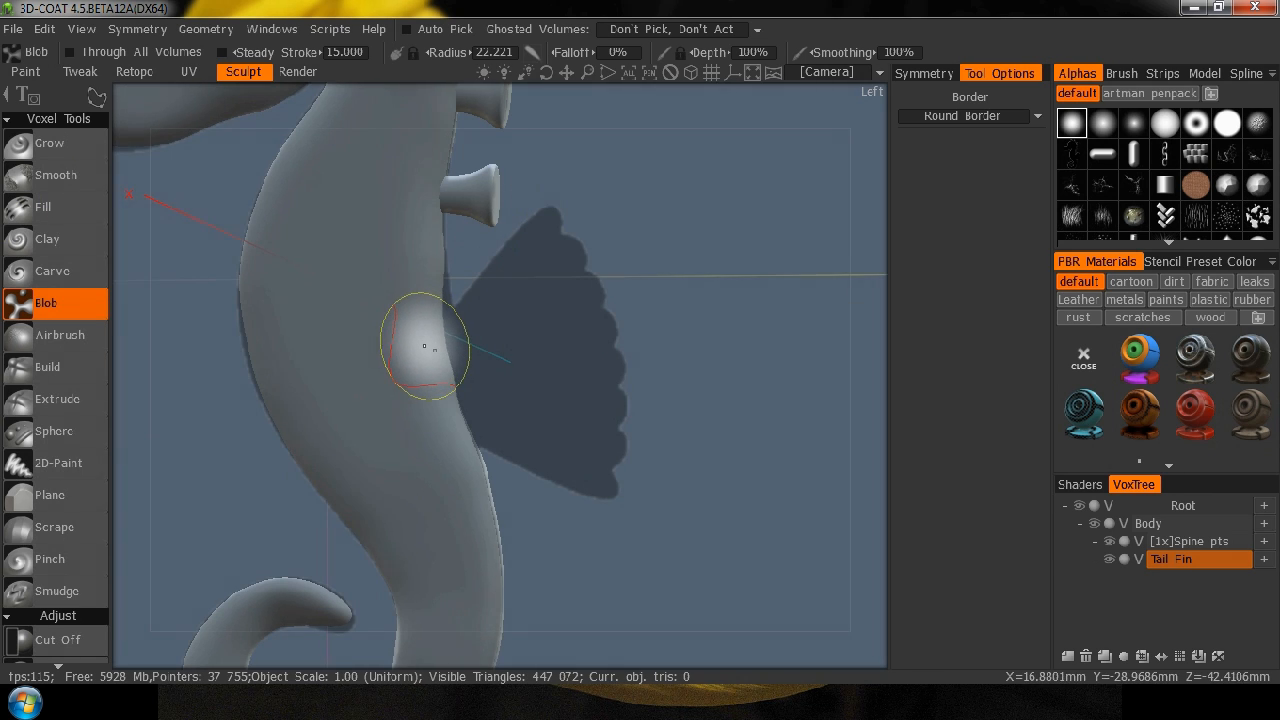
mouse_move(424, 346)
left_mouse_down()
mouse_move(457, 334)
mouse_move(545, 245)
left_mouse_up()
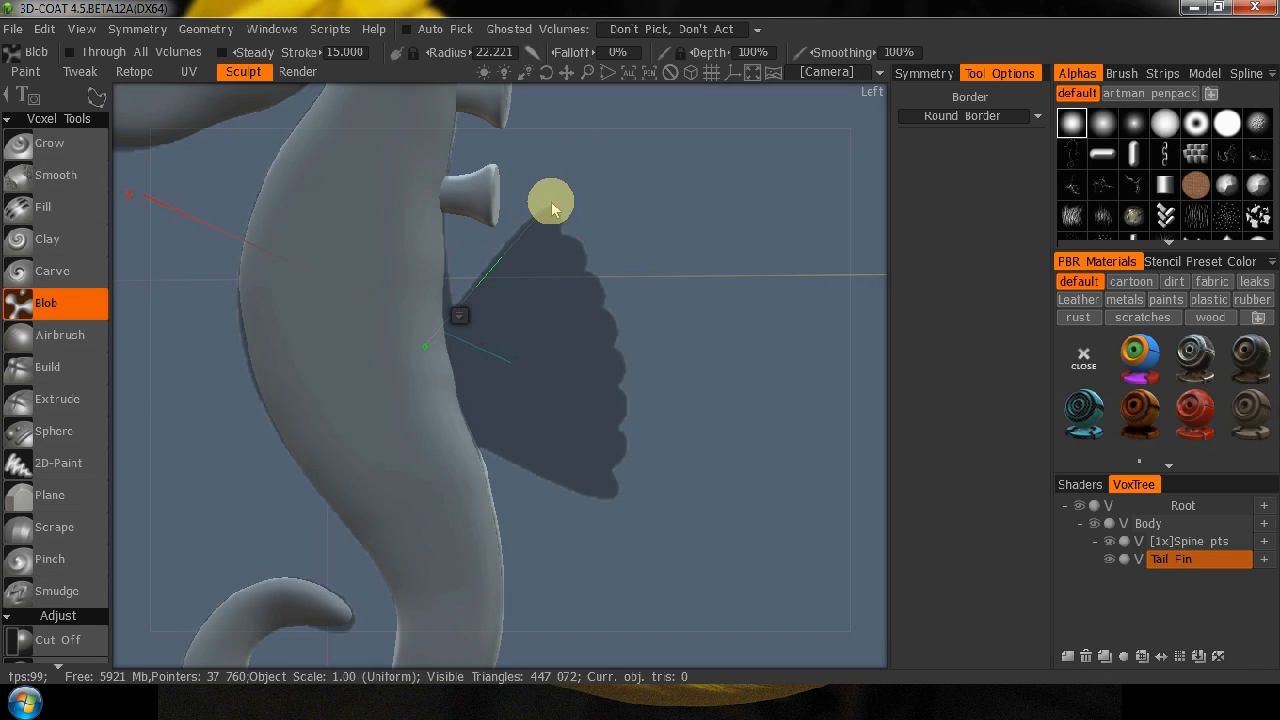
left_click(550, 212)
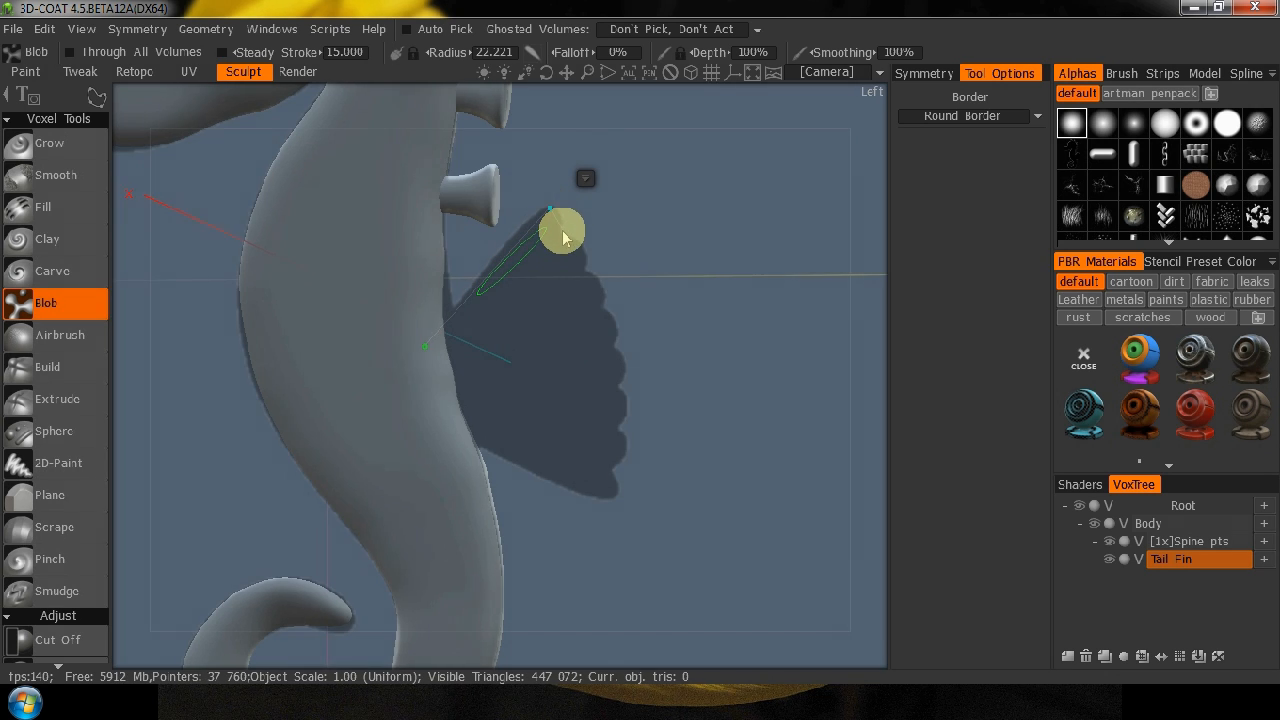
left_click(561, 233)
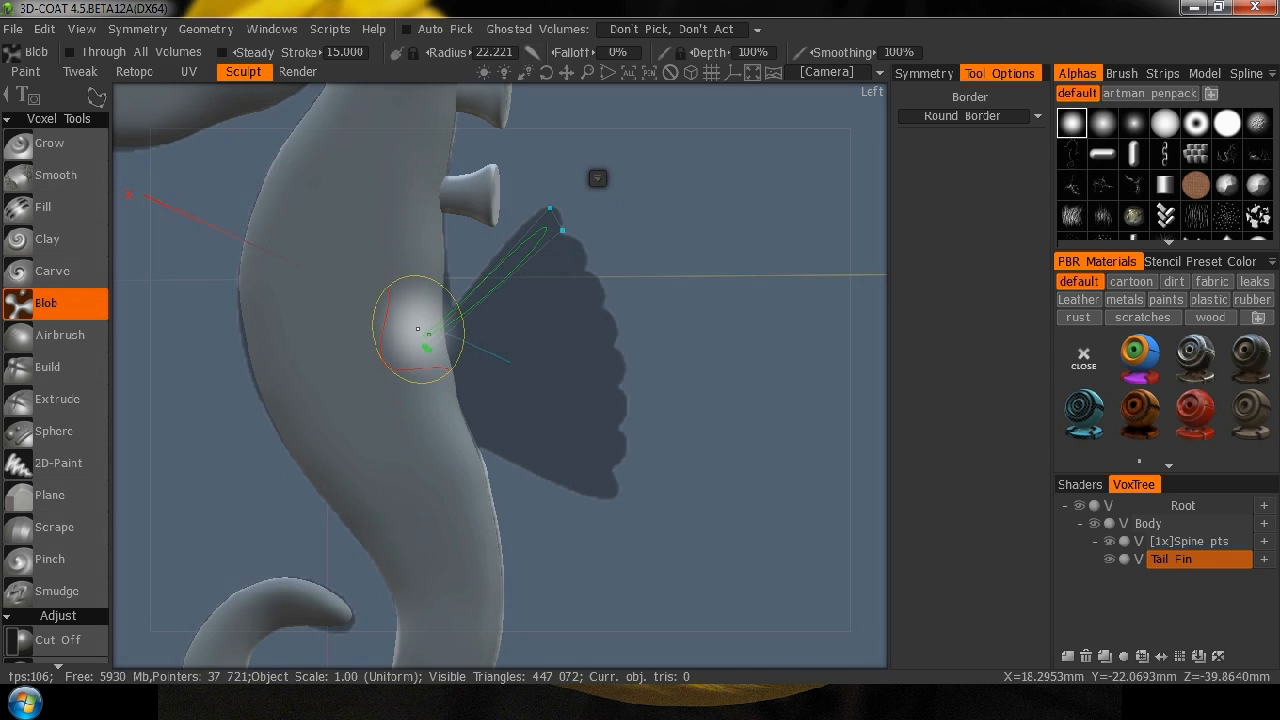
left_click(419, 331)
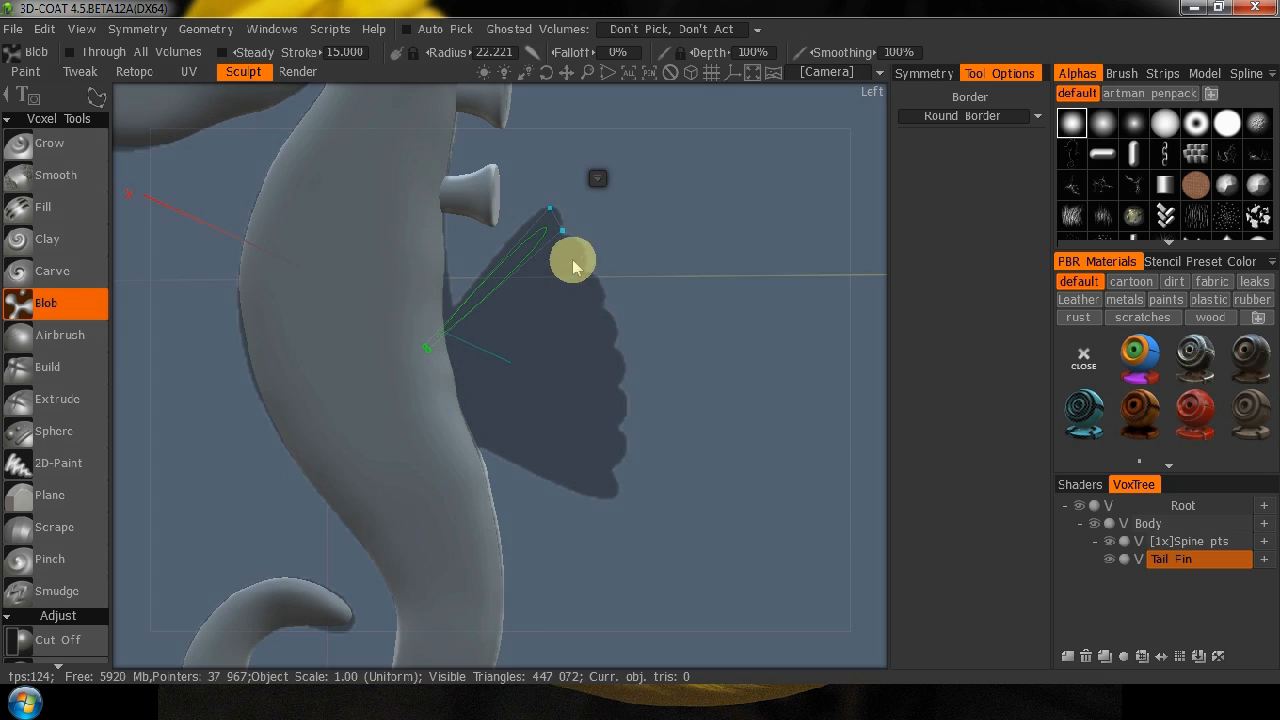
left_click(549, 209)
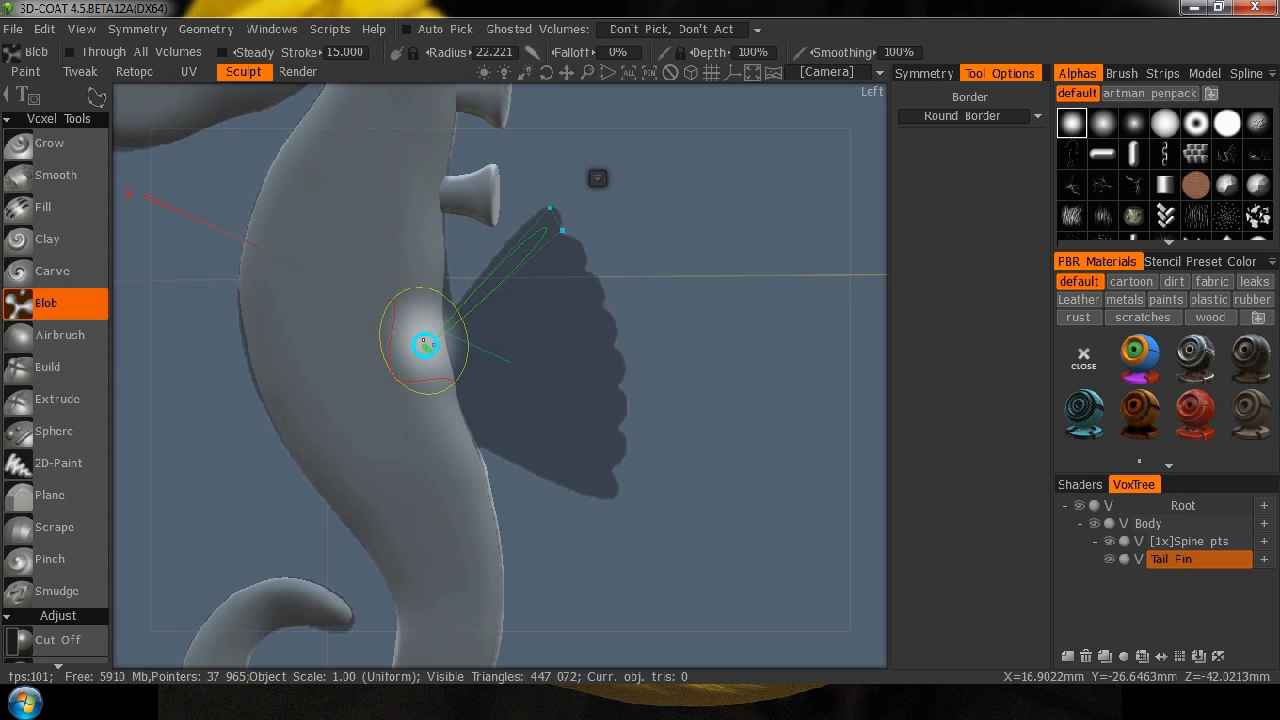
Adjust the spline points so the outline follows the fin's topmost lobe and narrows at the seahorse's back.
right_click_drag(463, 376, 785, 207, "alt")
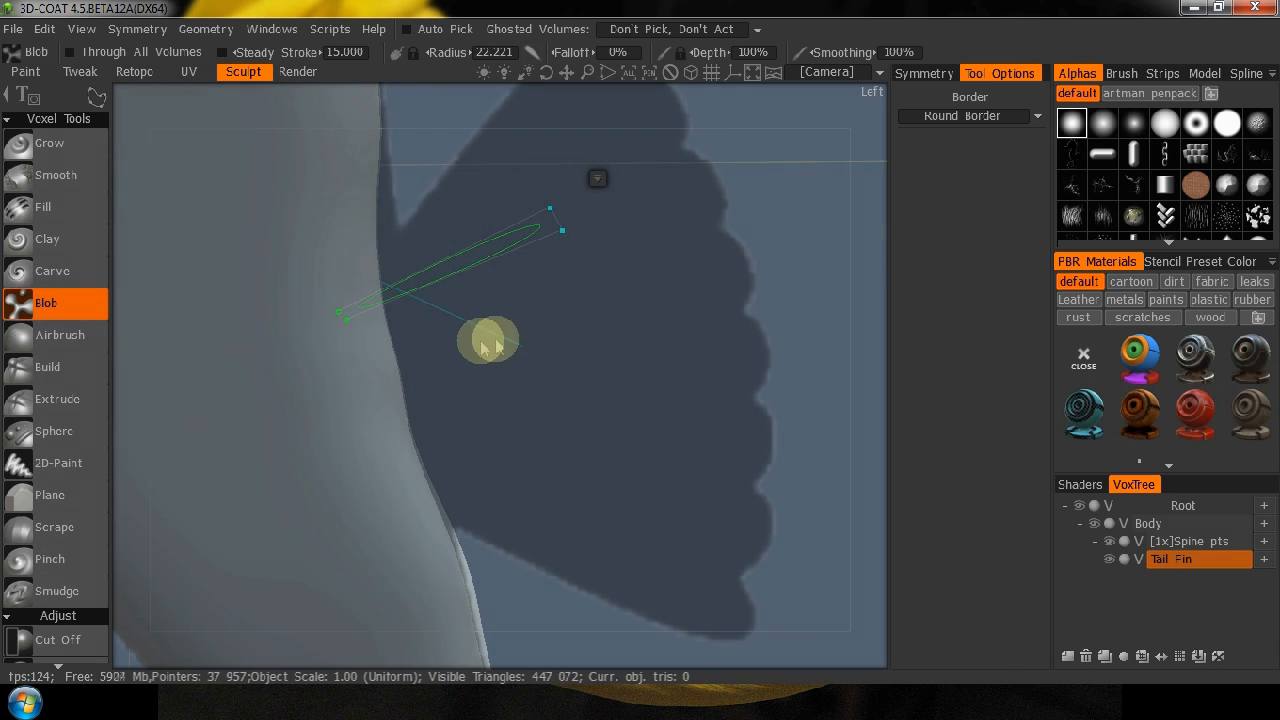
right_click_drag(618, 340, 362, 432, "alt")
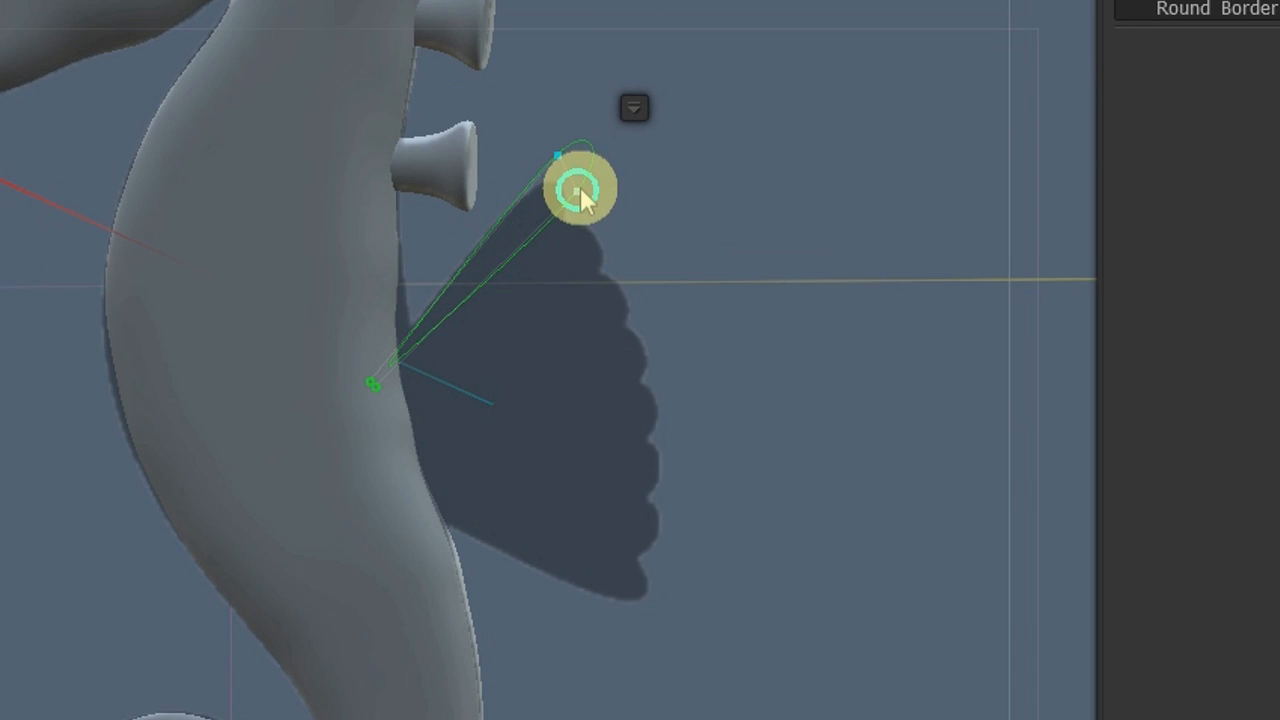
left_click_drag(580, 190, 547, 250)
left_click_drag(557, 155, 536, 184)
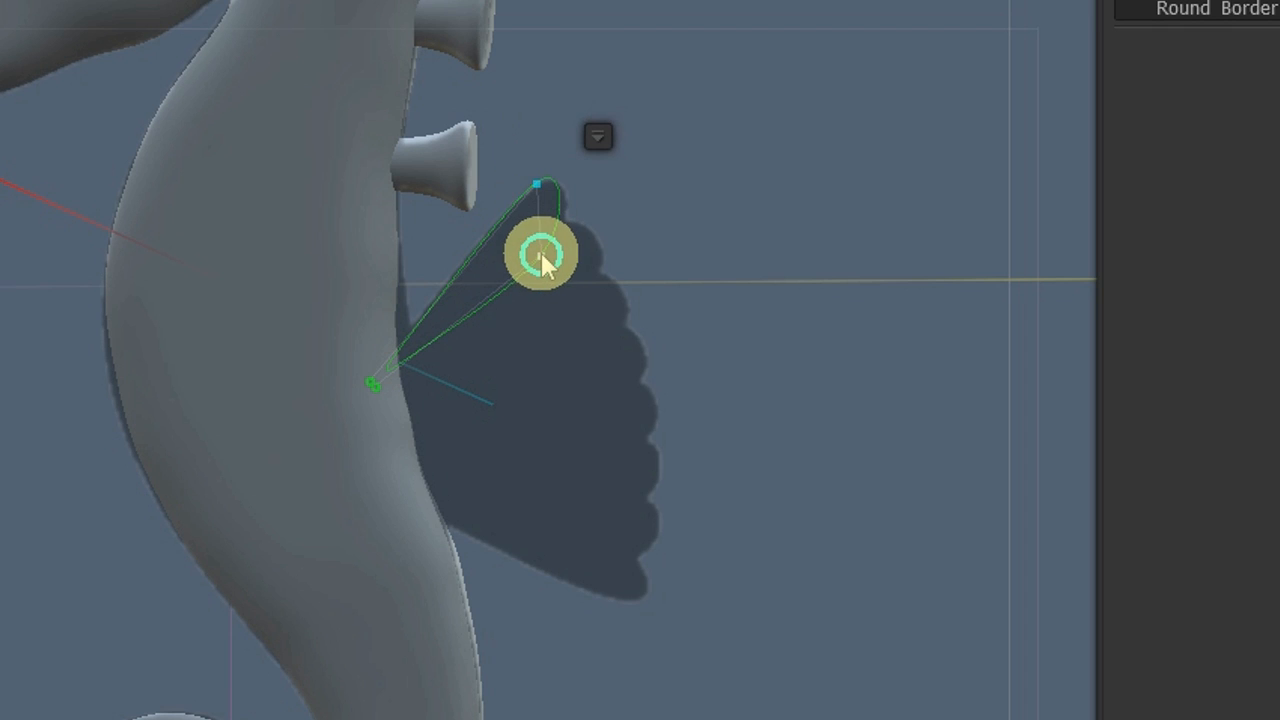
left_click_drag(541, 256, 568, 225)
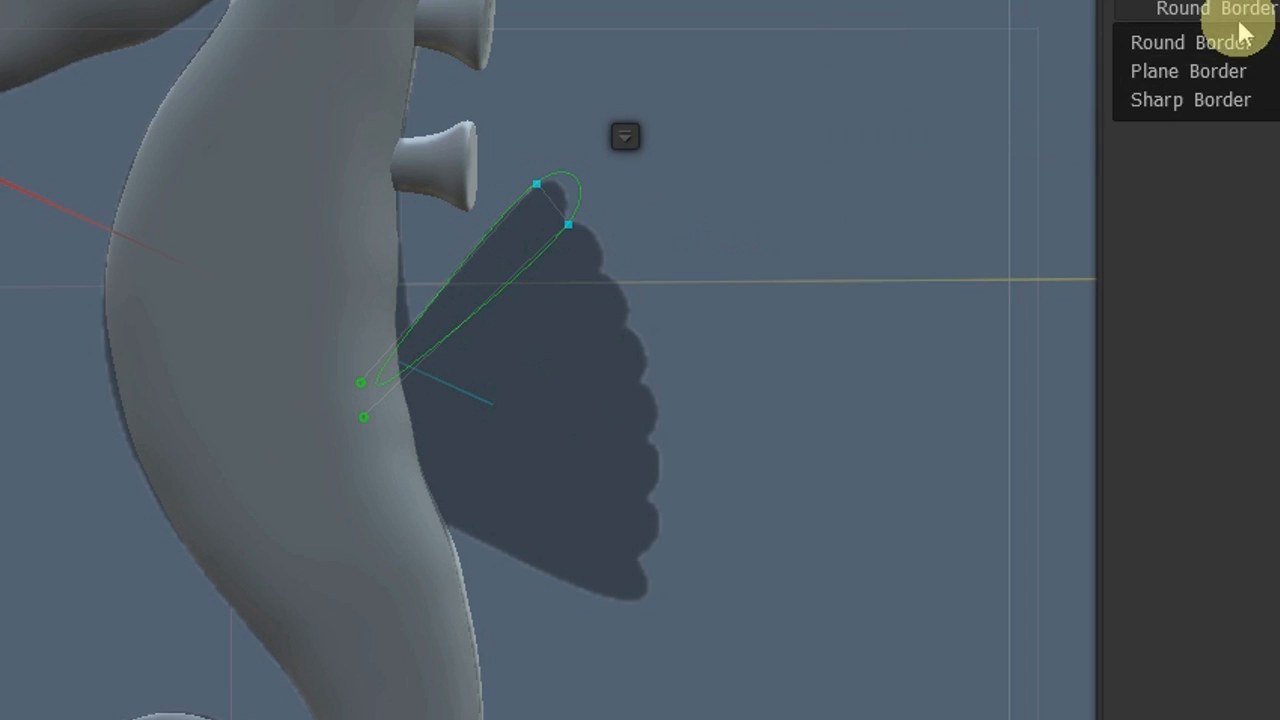
Try filling the lobe outline with Sharp Border and with Plane Border, undoing each result.
left_click(1183, 110)
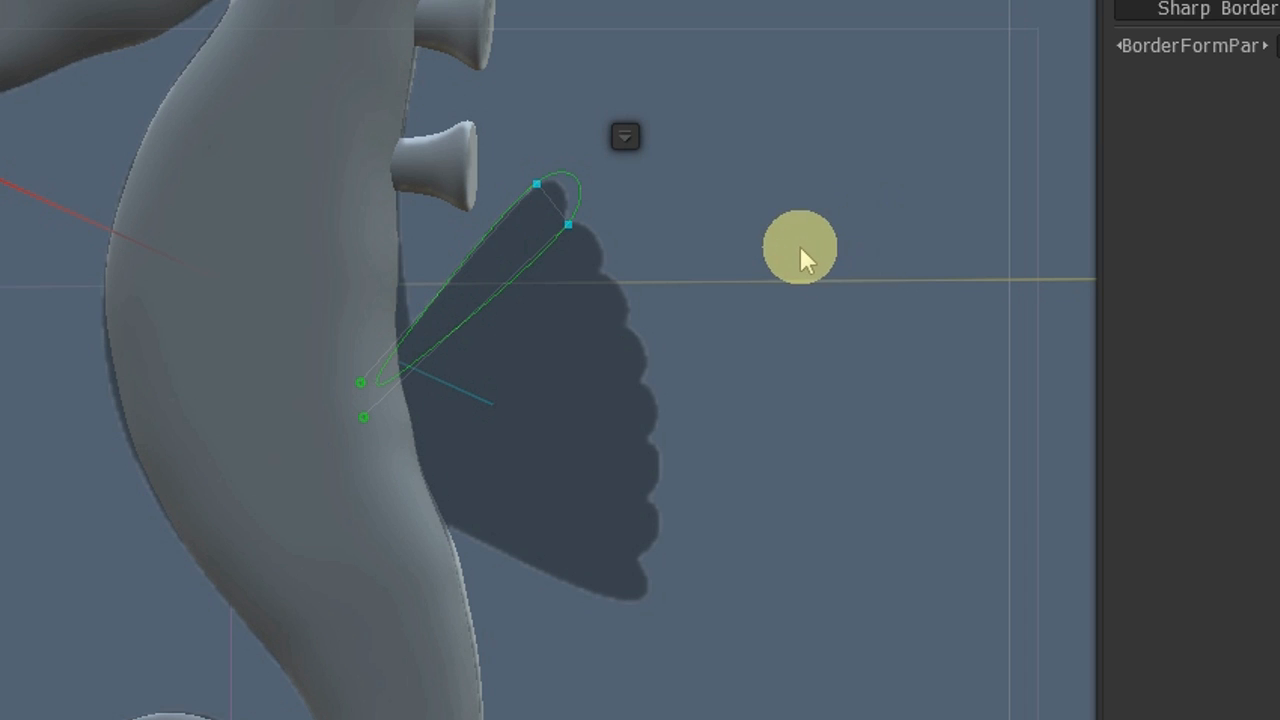
key("Return")
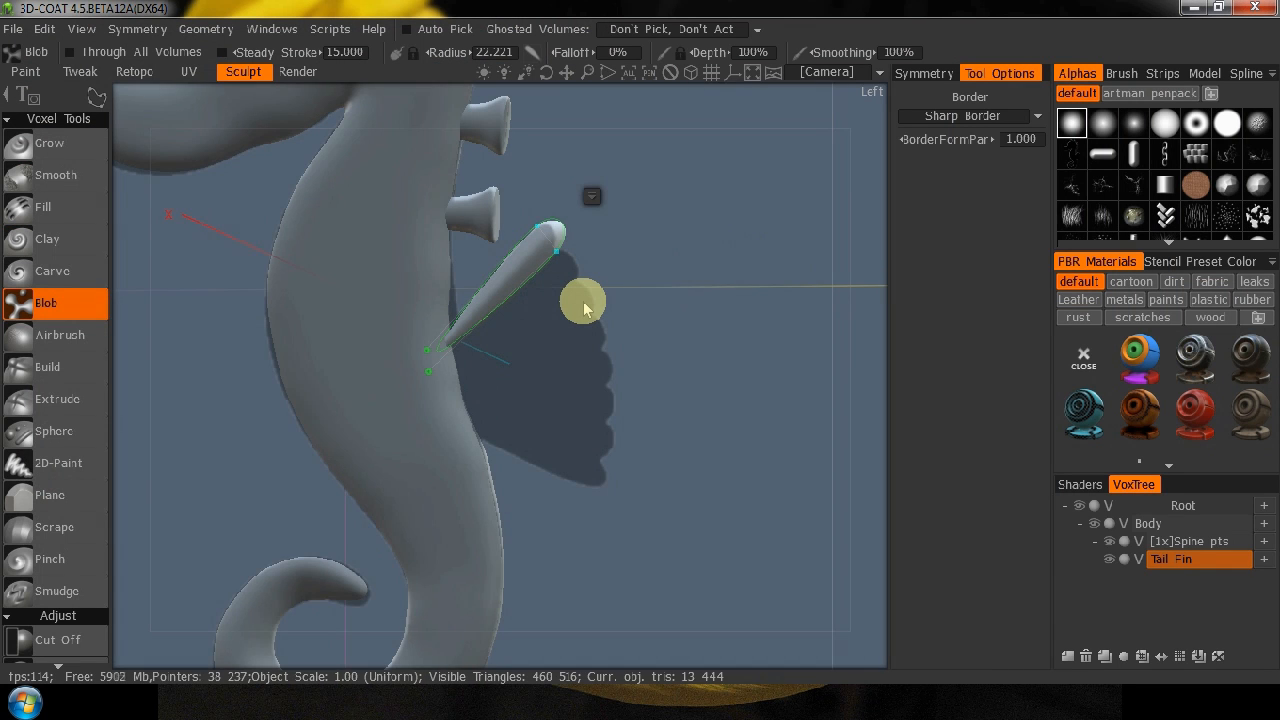
key("ctrl+z")
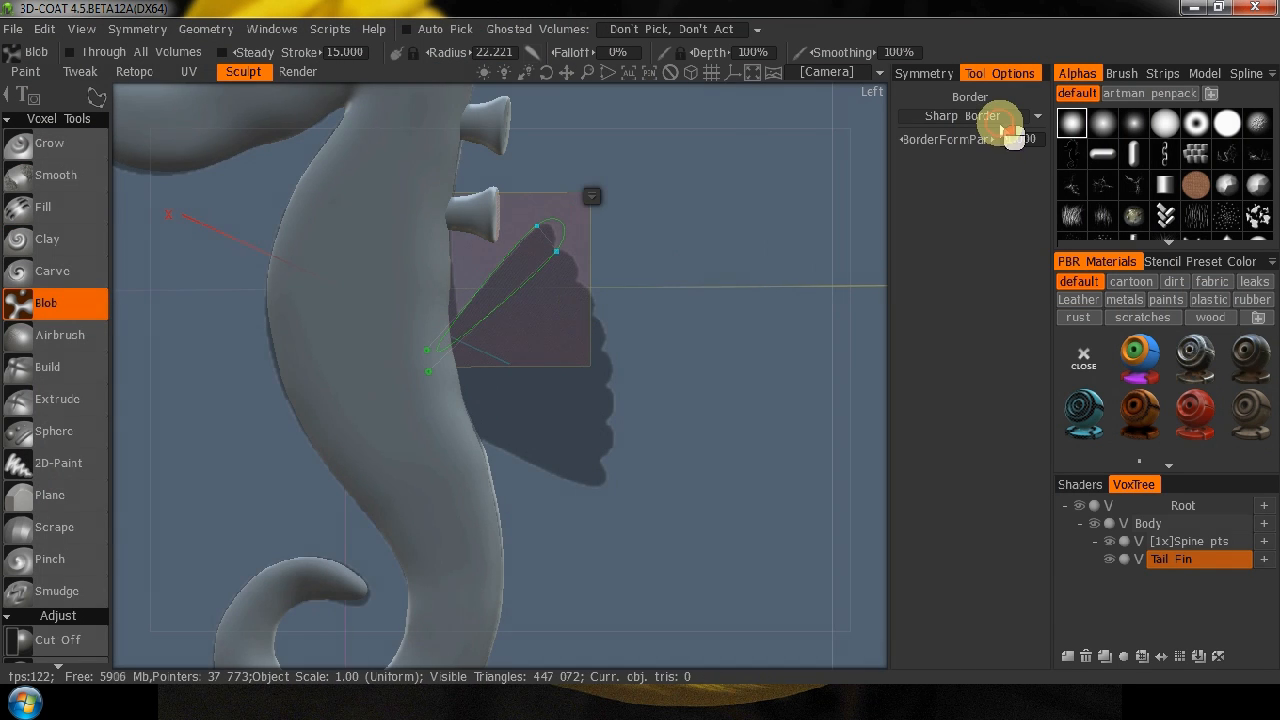
left_click(1000, 117)
left_click(945, 154)
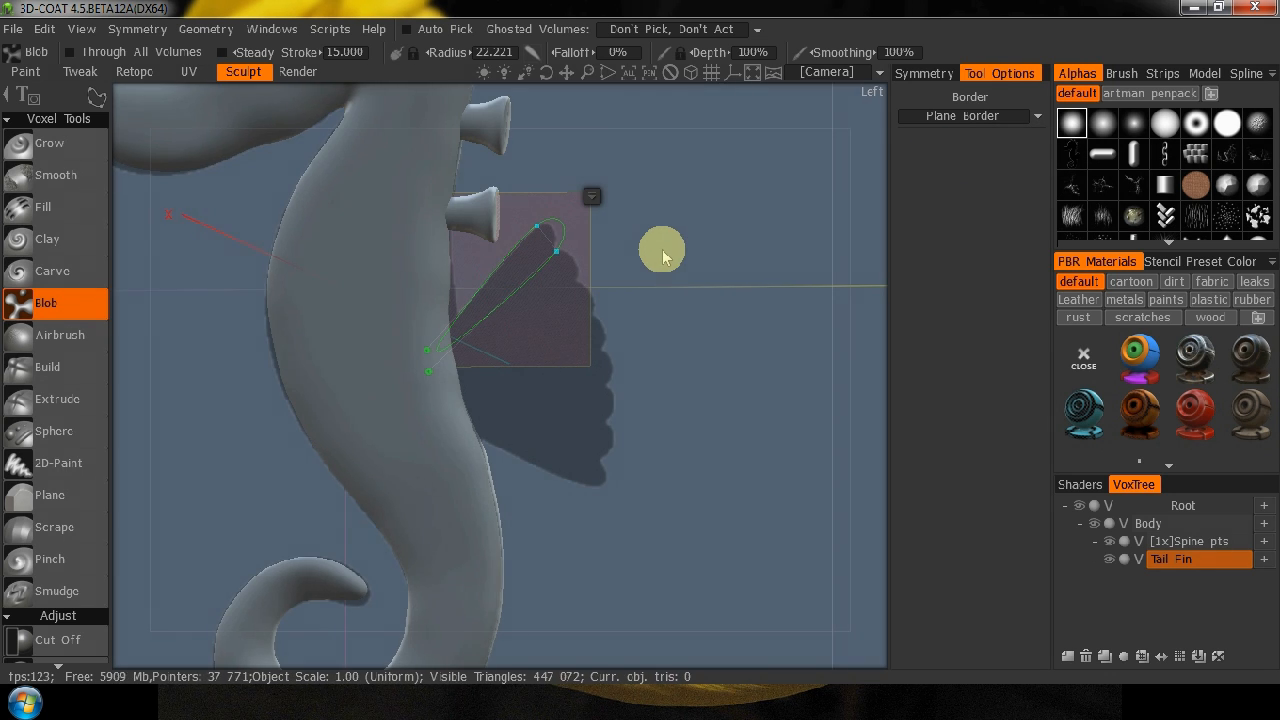
key("Return")
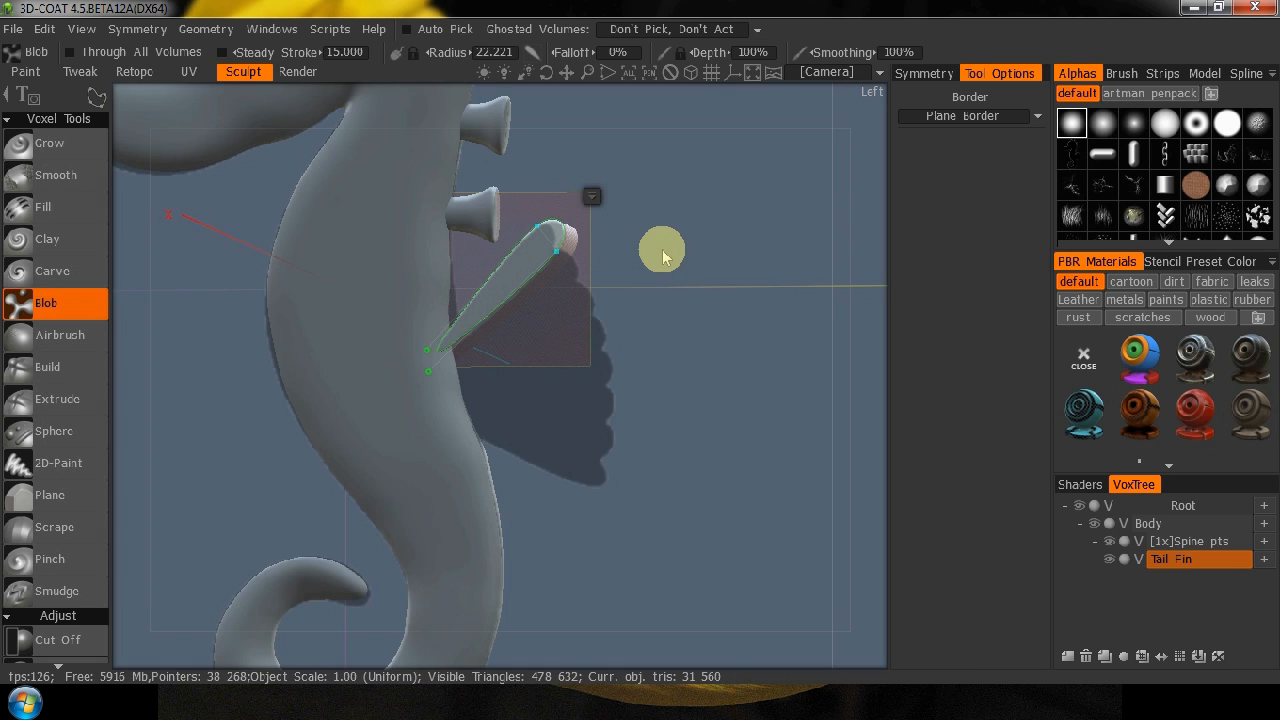
key("ctrl+z")
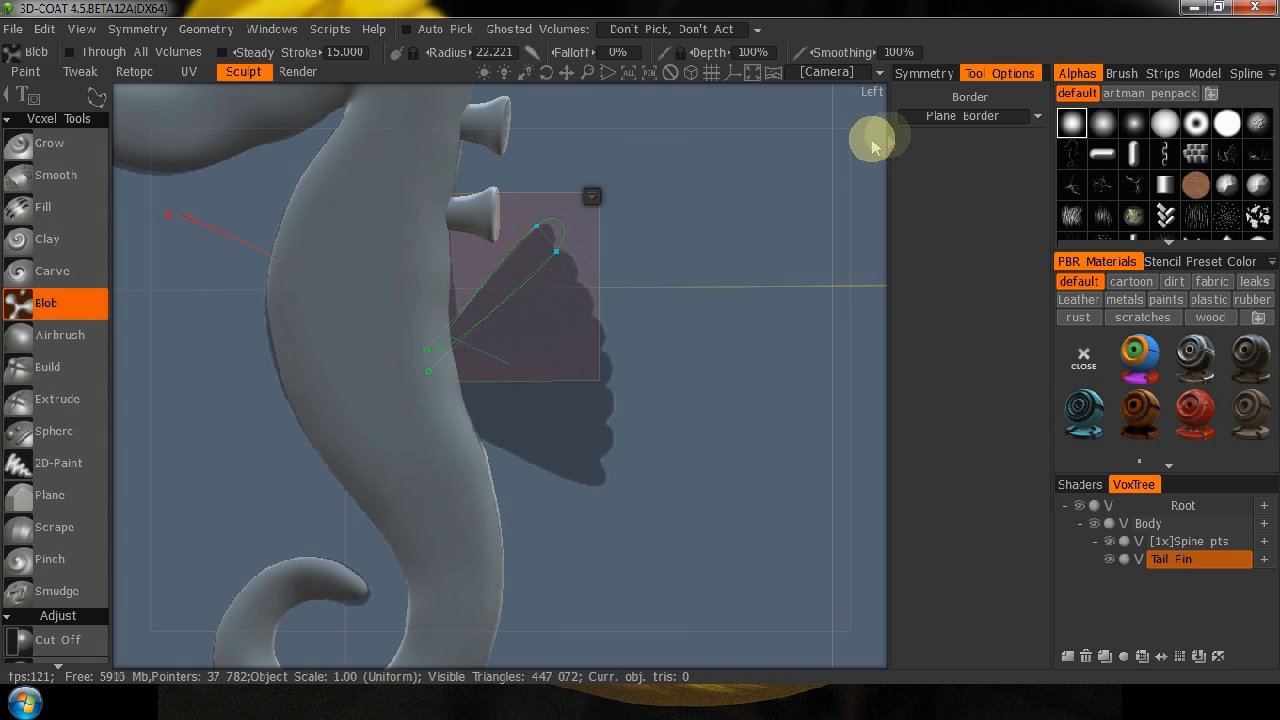
Fill the lobe outline using Round Border, check it from the back, and clear the spline points.
left_click(977, 117)
left_click(925, 138)
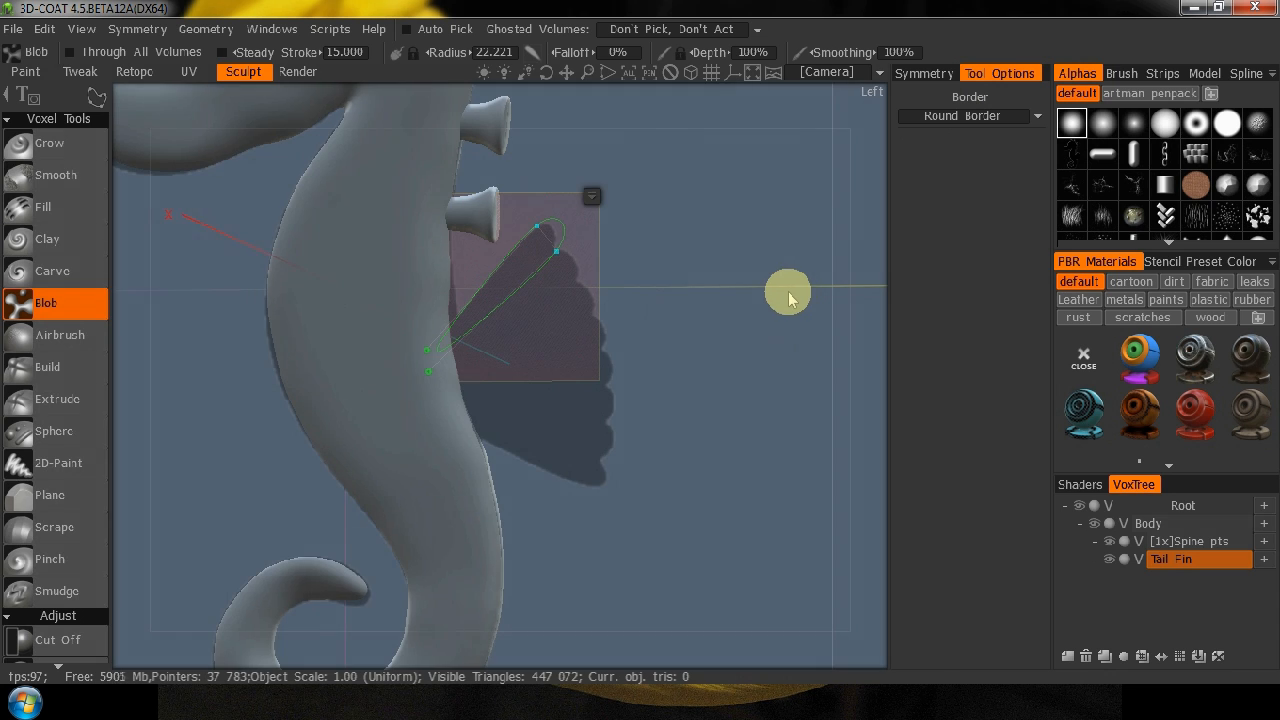
key("Return")
left_click_drag(851, 280, 597, 337)
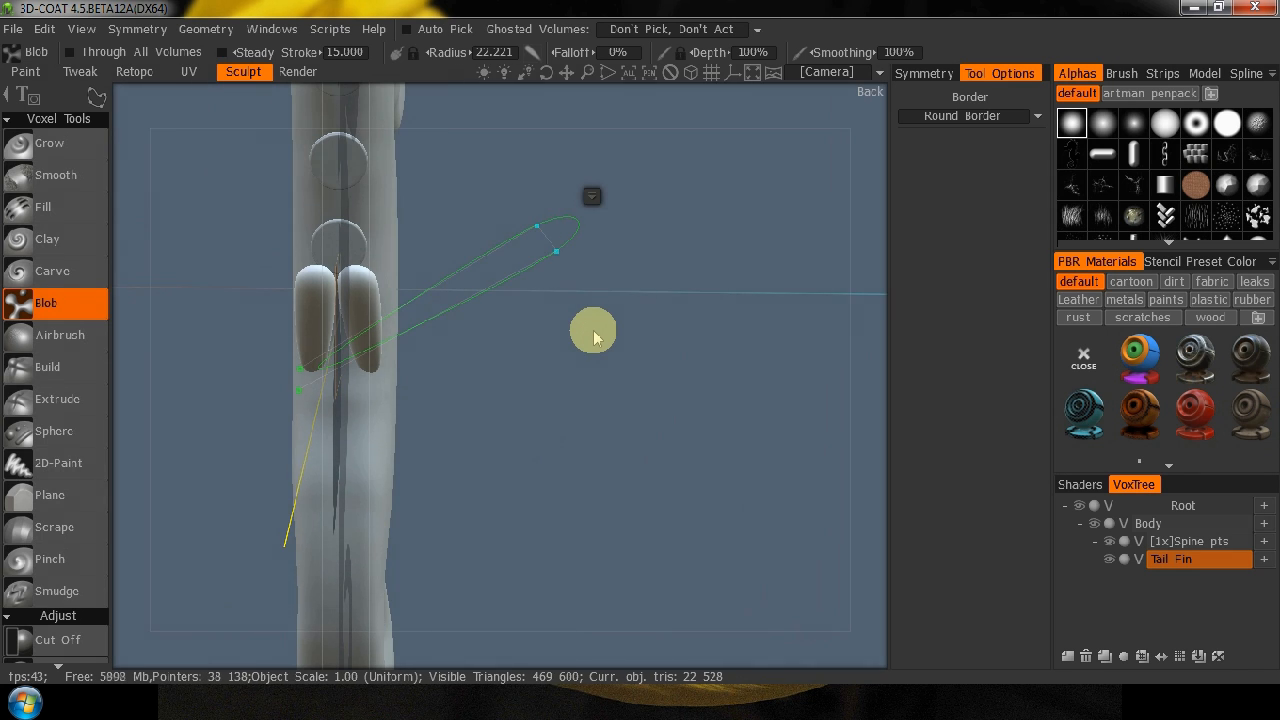
left_click(545, 403)
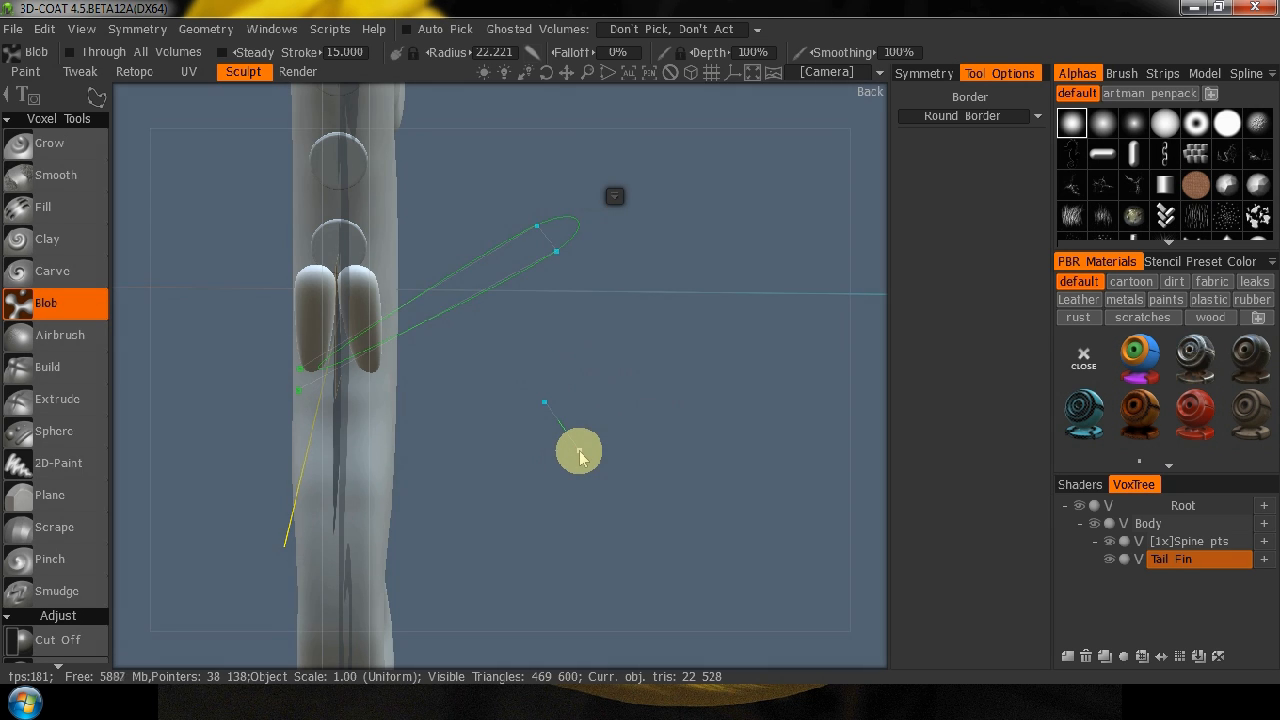
key("Escape")
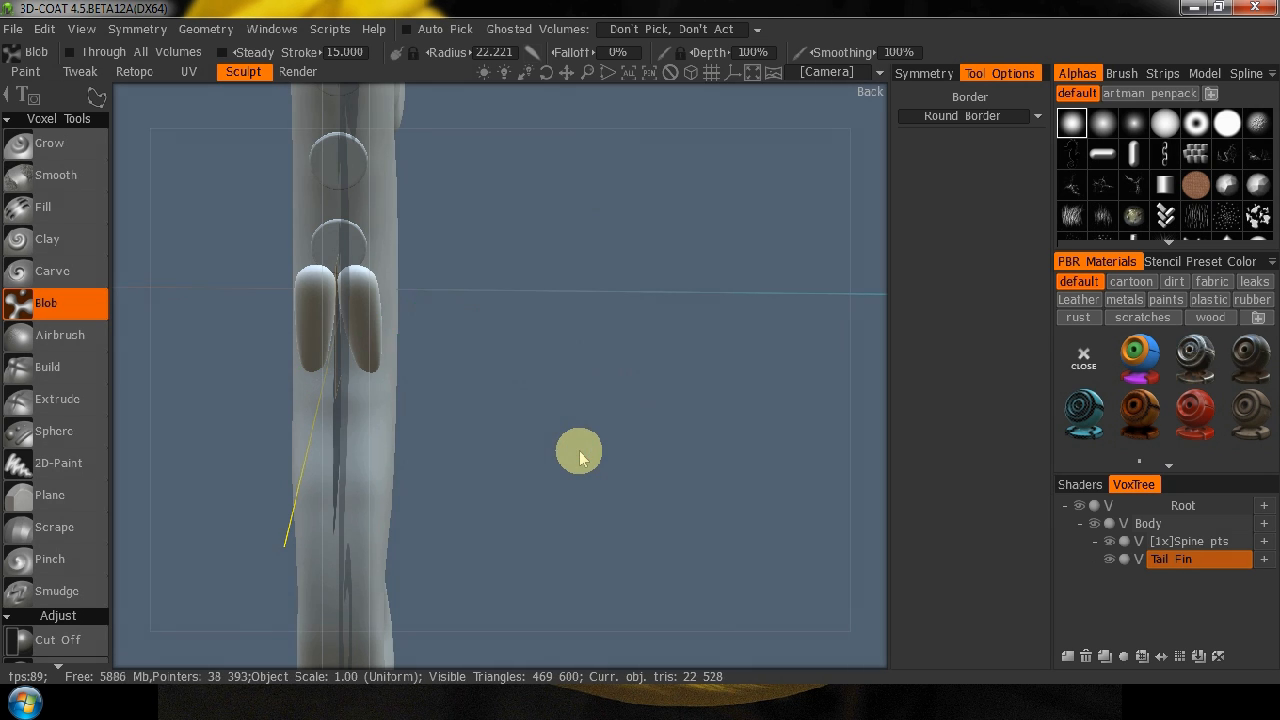
Ghost the Body volume and hide Spine pts, keeping Tail Fin fully visible over the side reference.
mouse_move(160, 293)
left_mouse_down()
mouse_move(366, 314)
mouse_move(389, 366)
mouse_move(403, 280)
left_mouse_up()
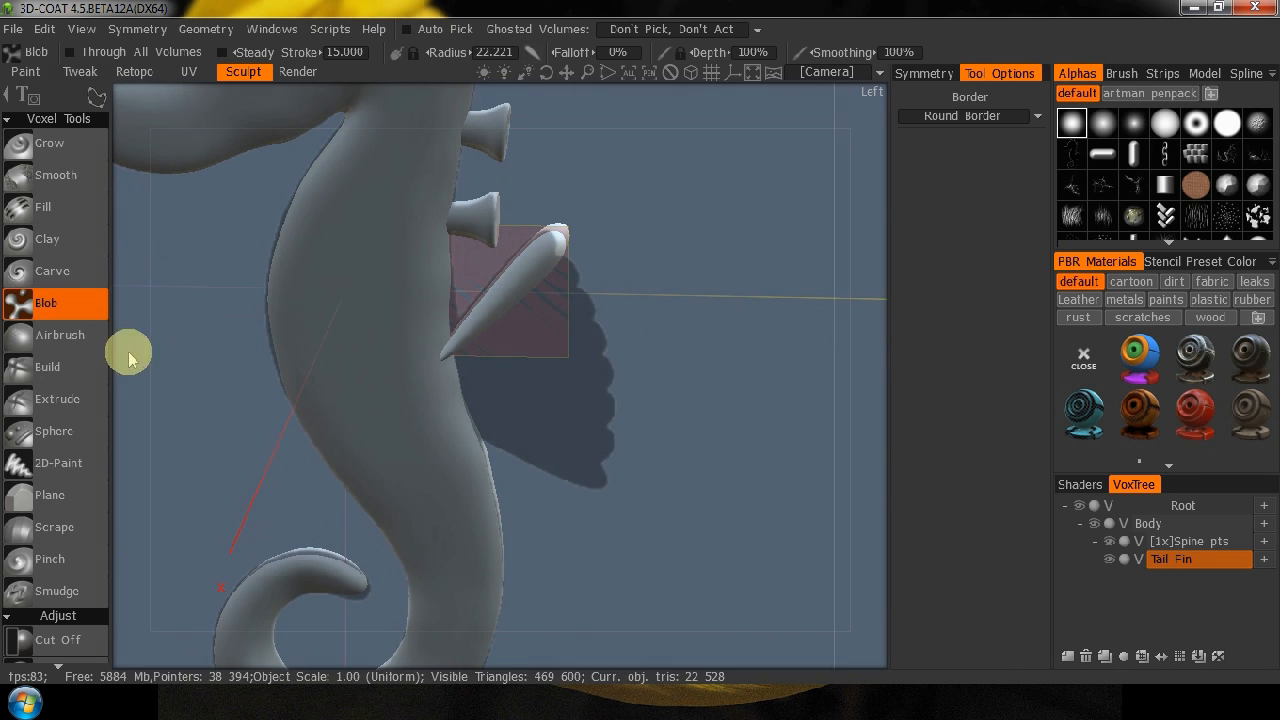
left_click(1092, 526)
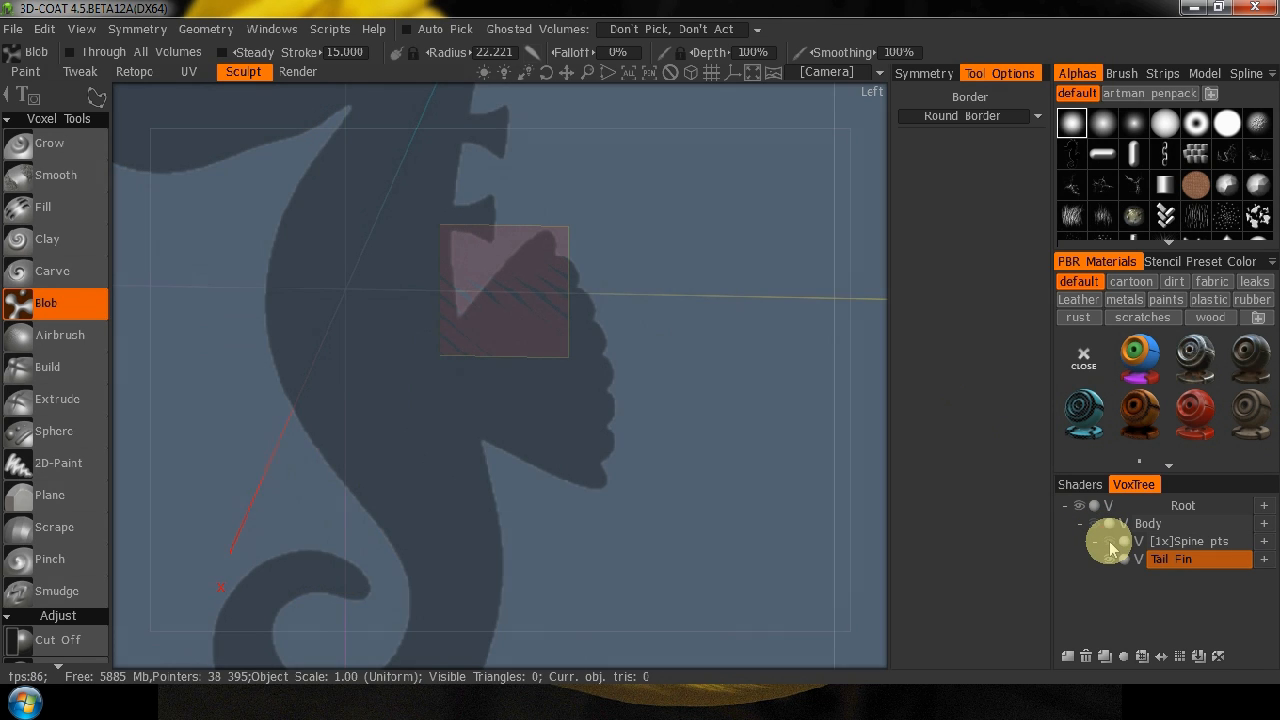
left_click(1094, 525)
left_click(1111, 525)
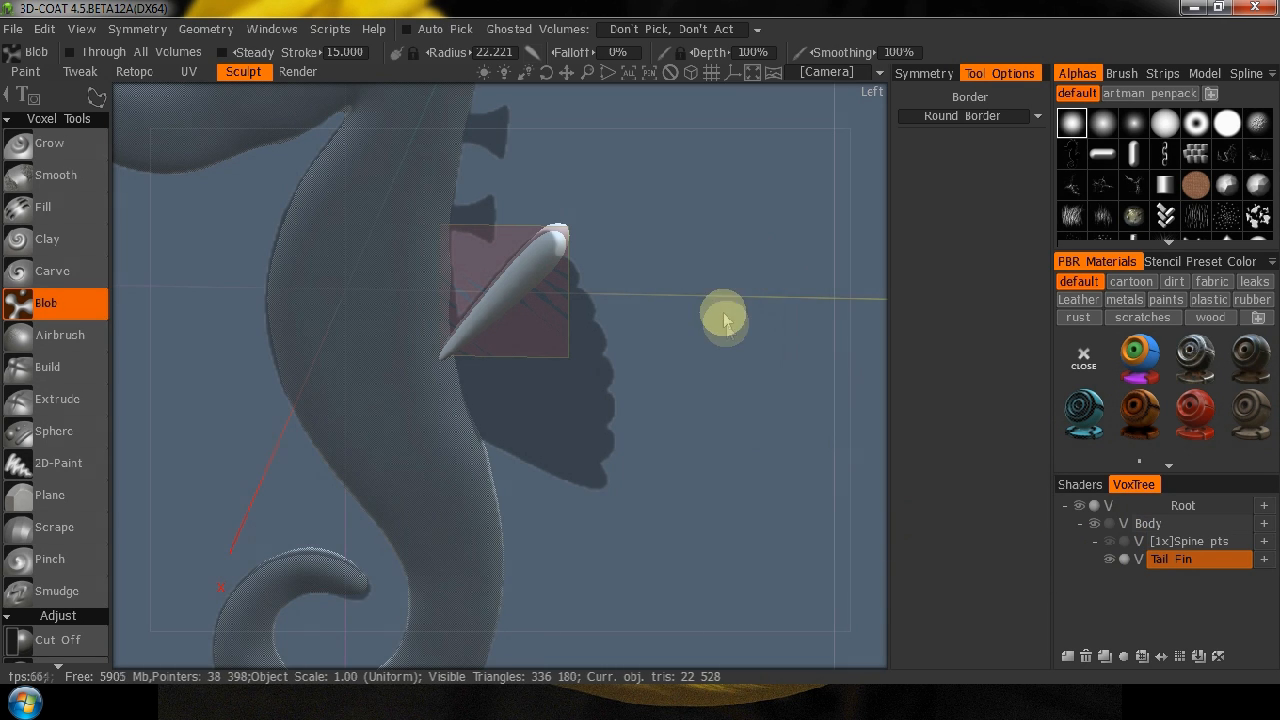
middle_click_drag(705, 340, 694, 309)
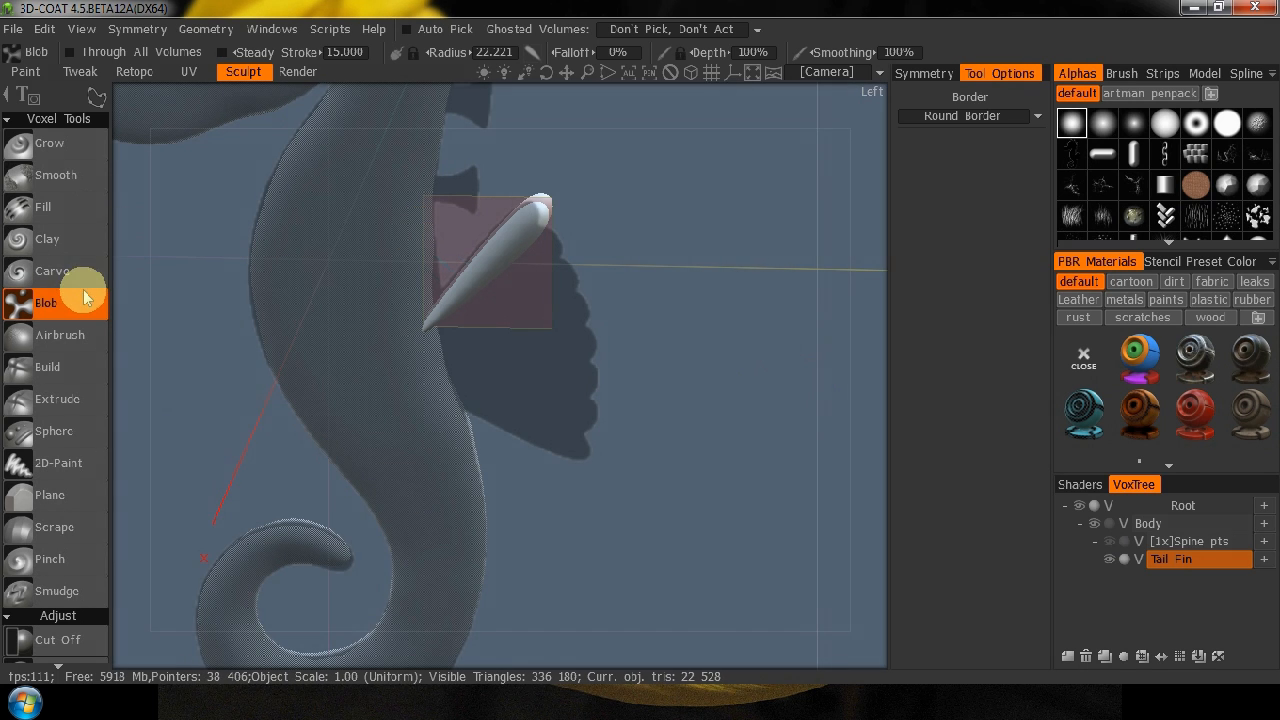
Turn off X-axis mirroring and use Cut Off with an about 31 x 86 mm rectangle to remove the left fin lobe in back view.
key("space")
left_click(268, 104)
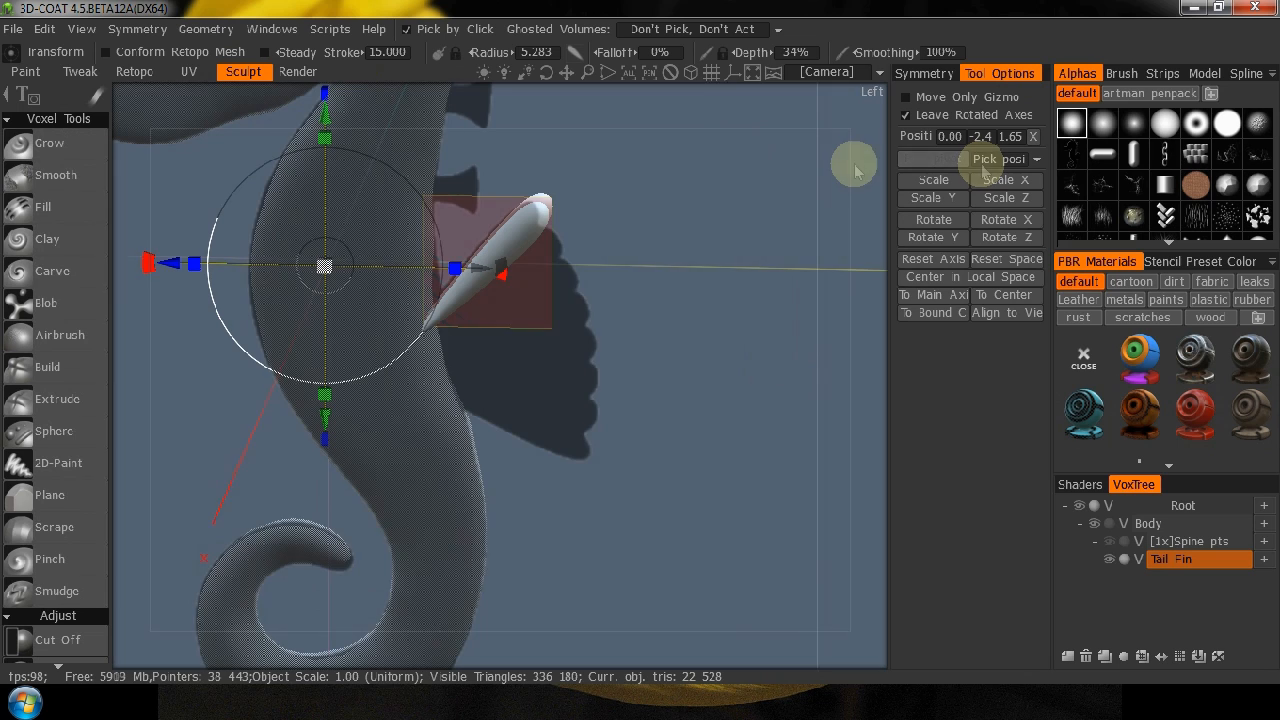
left_click(923, 75)
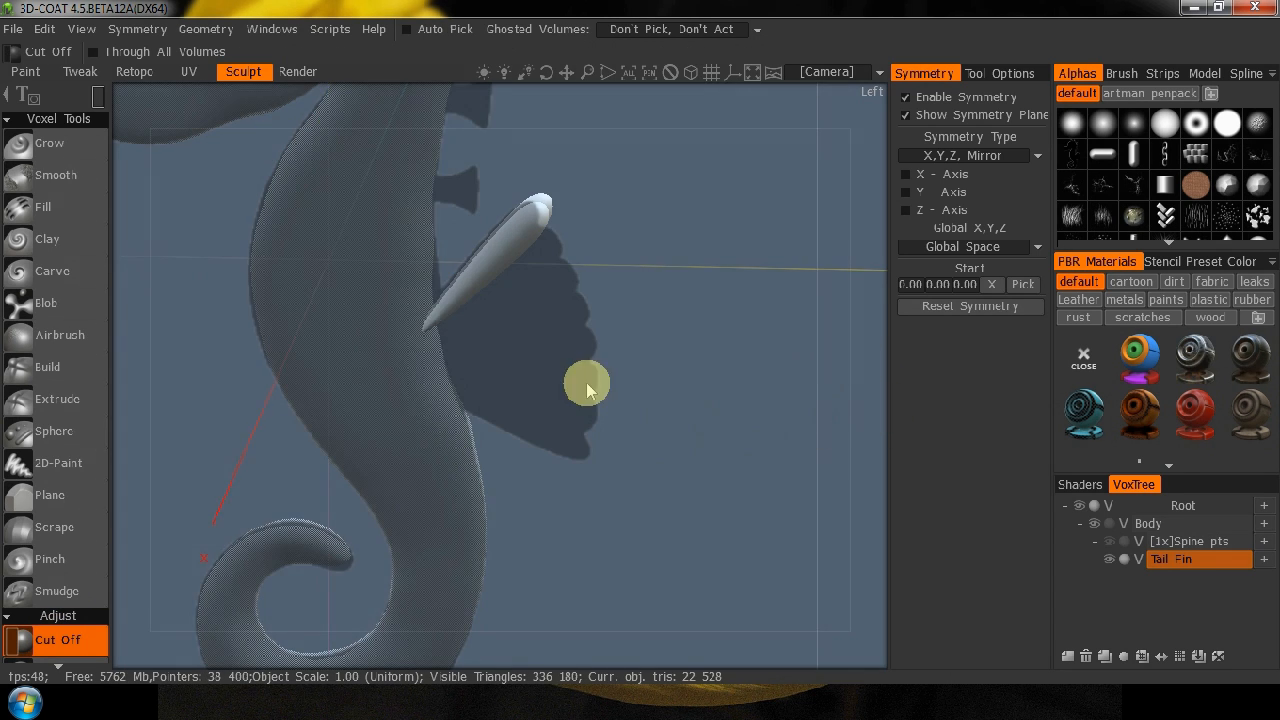
left_click_drag(866, 355, 597, 280)
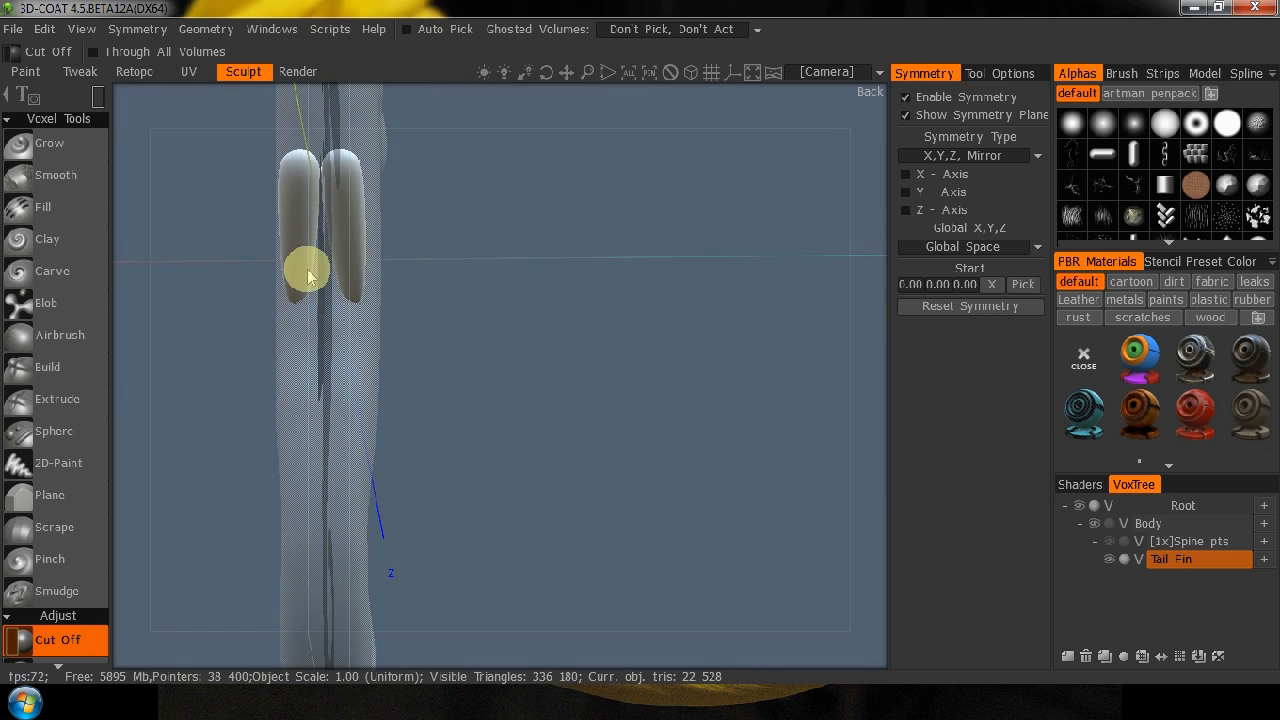
left_click_drag(428, 205, 670, 300)
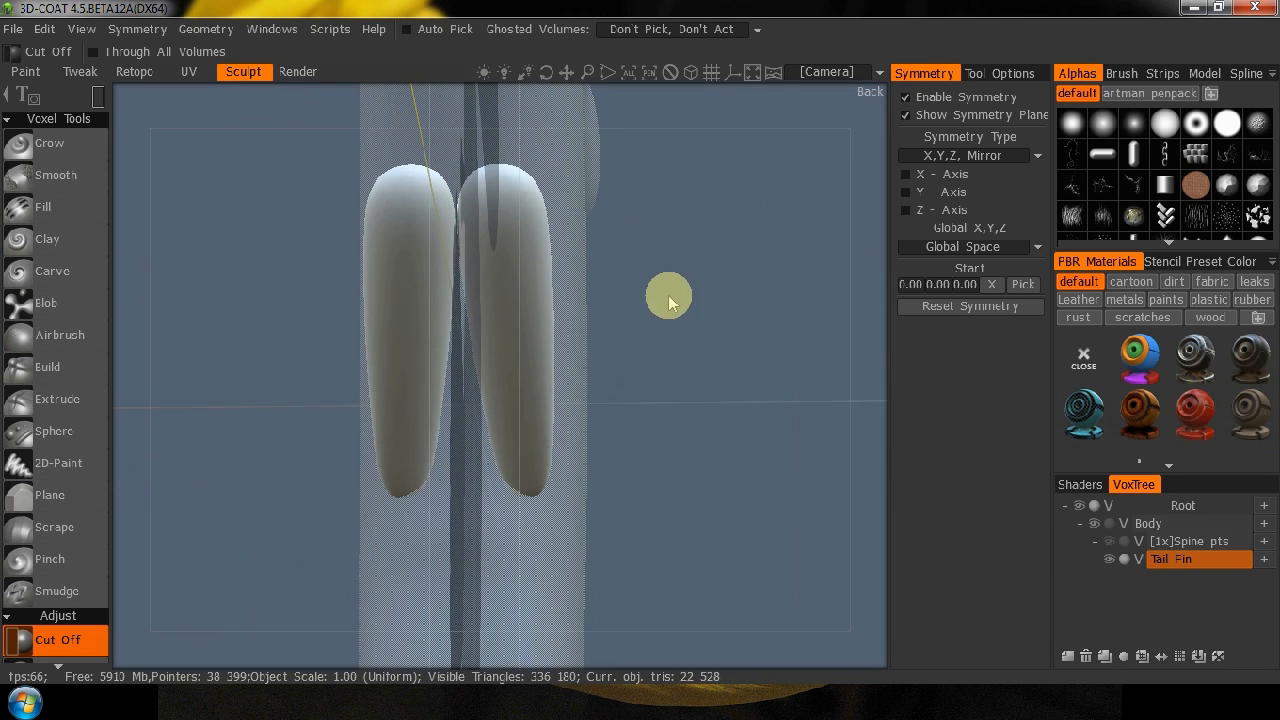
left_click_drag(308, 151, 457, 565)
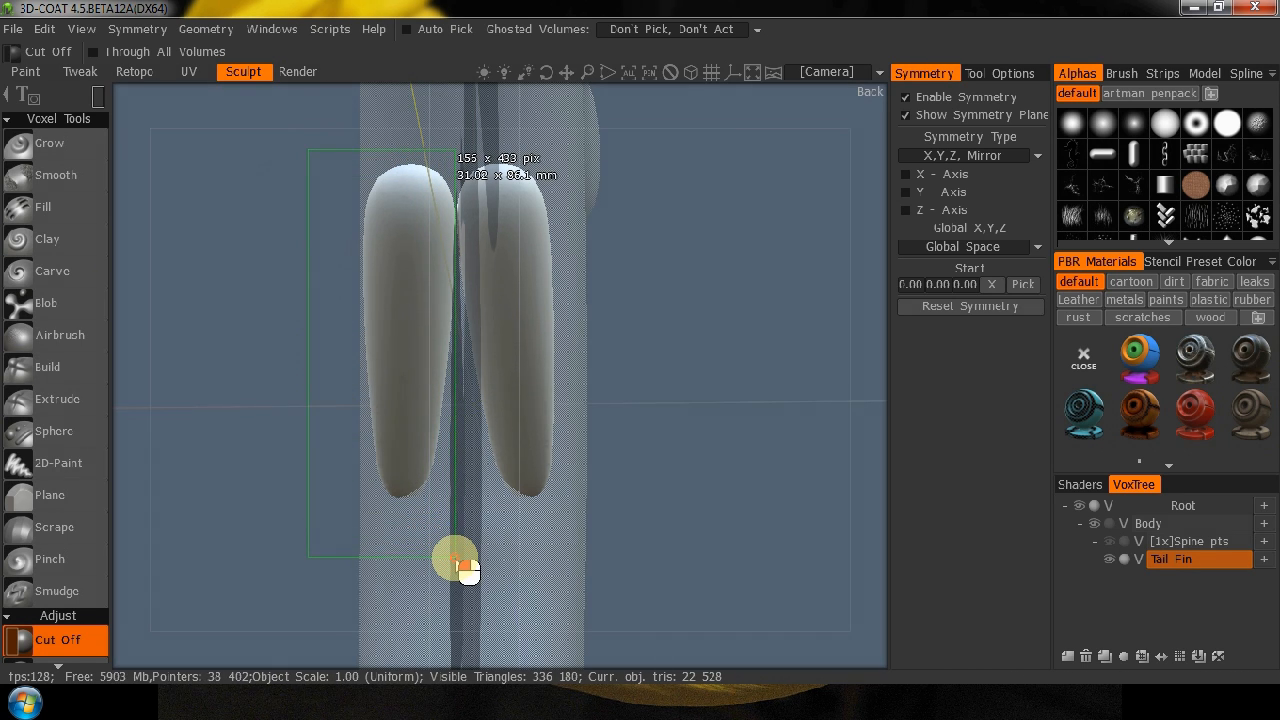
left_click_drag(455, 558, 455, 558)
Activate Transform on the Tail Fin lobe in left view and move its gizmo to the lobe's centre of mass.
left_click_drag(127, 361, 370, 368)
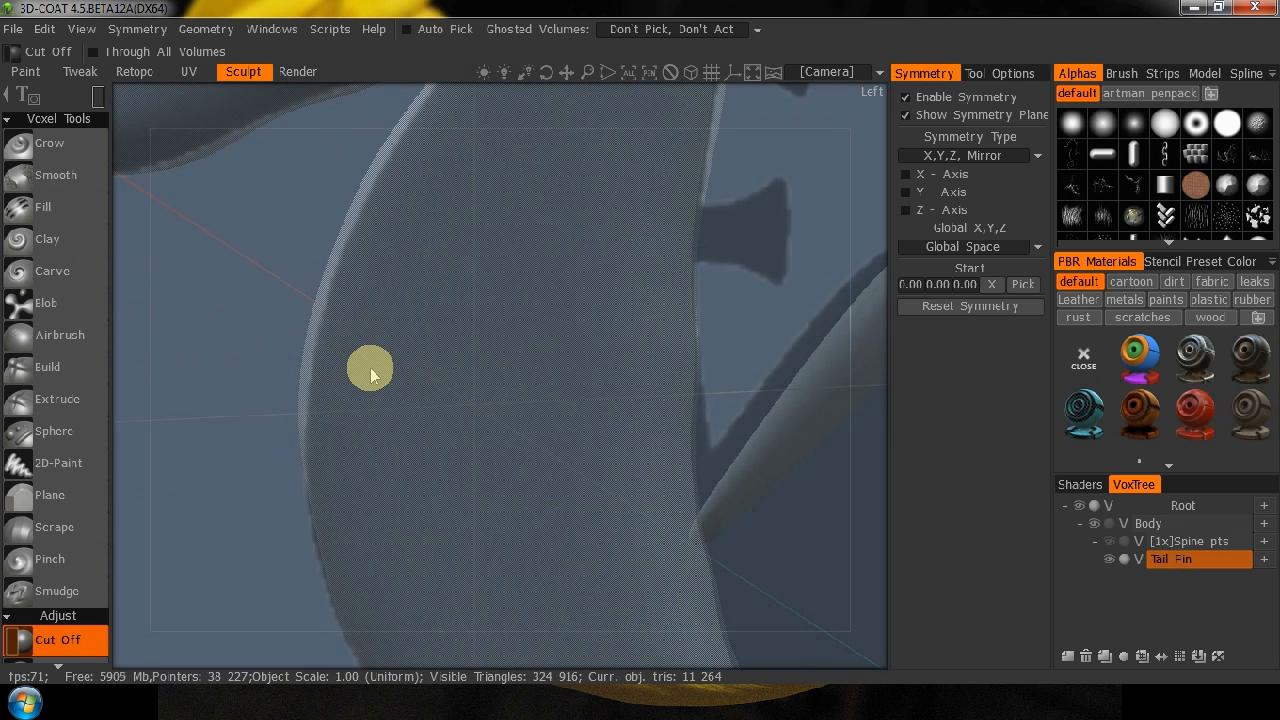
key("4")
left_click_drag(380, 457, 152, 350)
left_click_drag(525, 73, 545, 73)
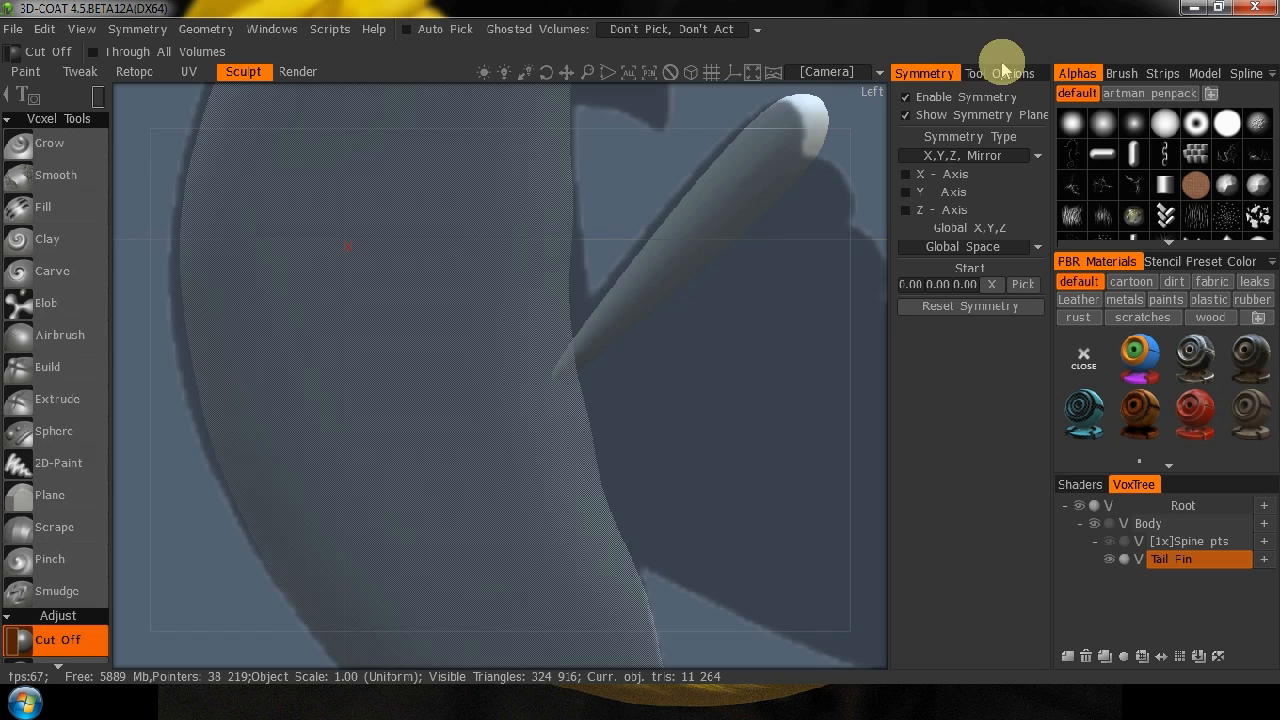
key("space")
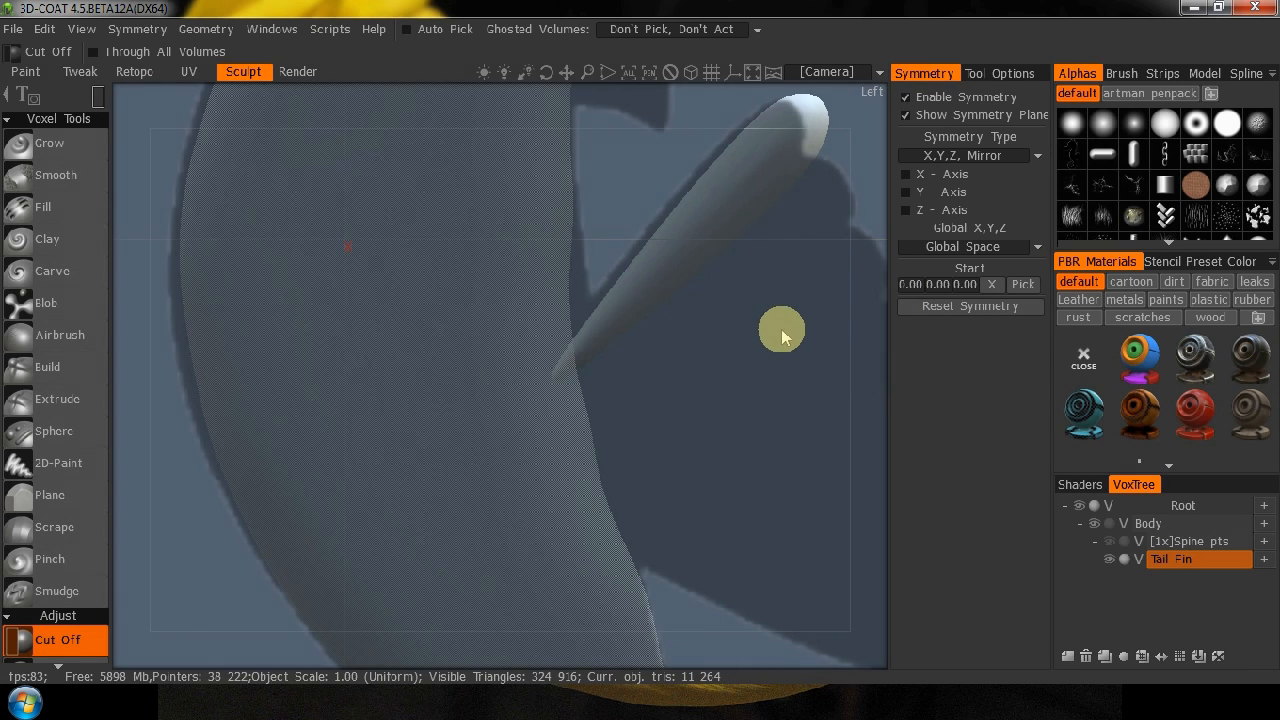
key("space")
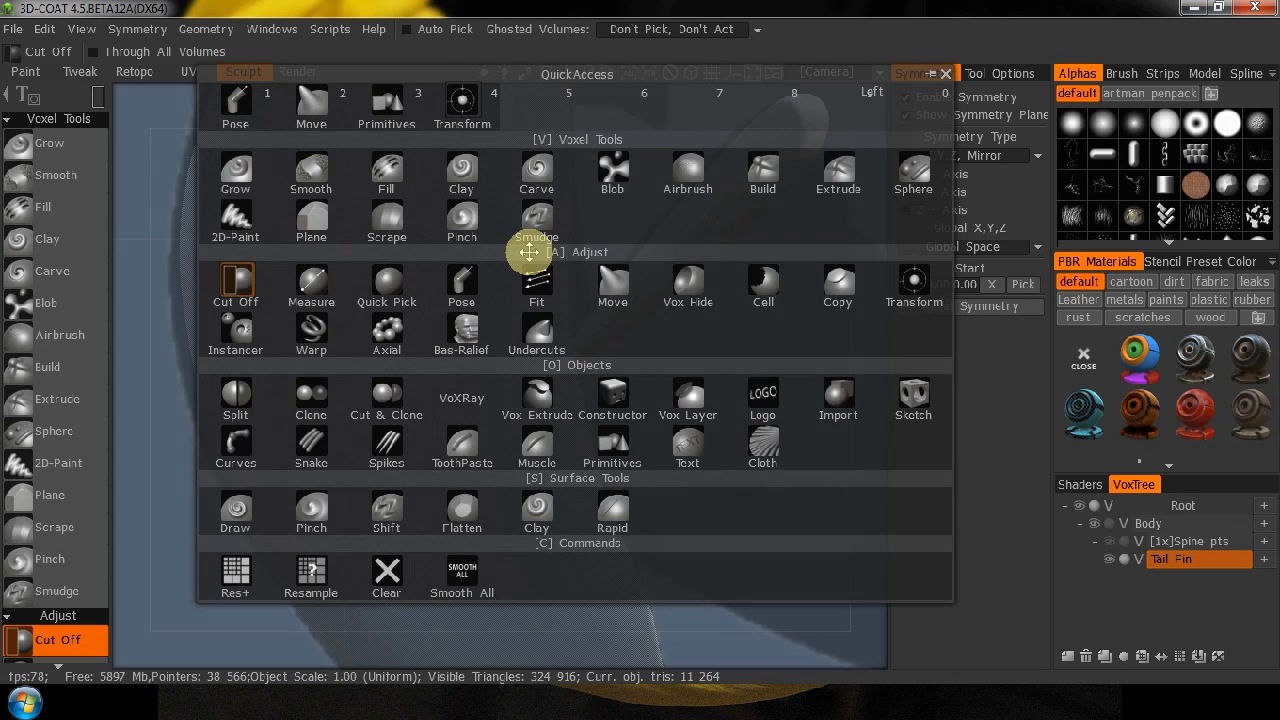
key("4")
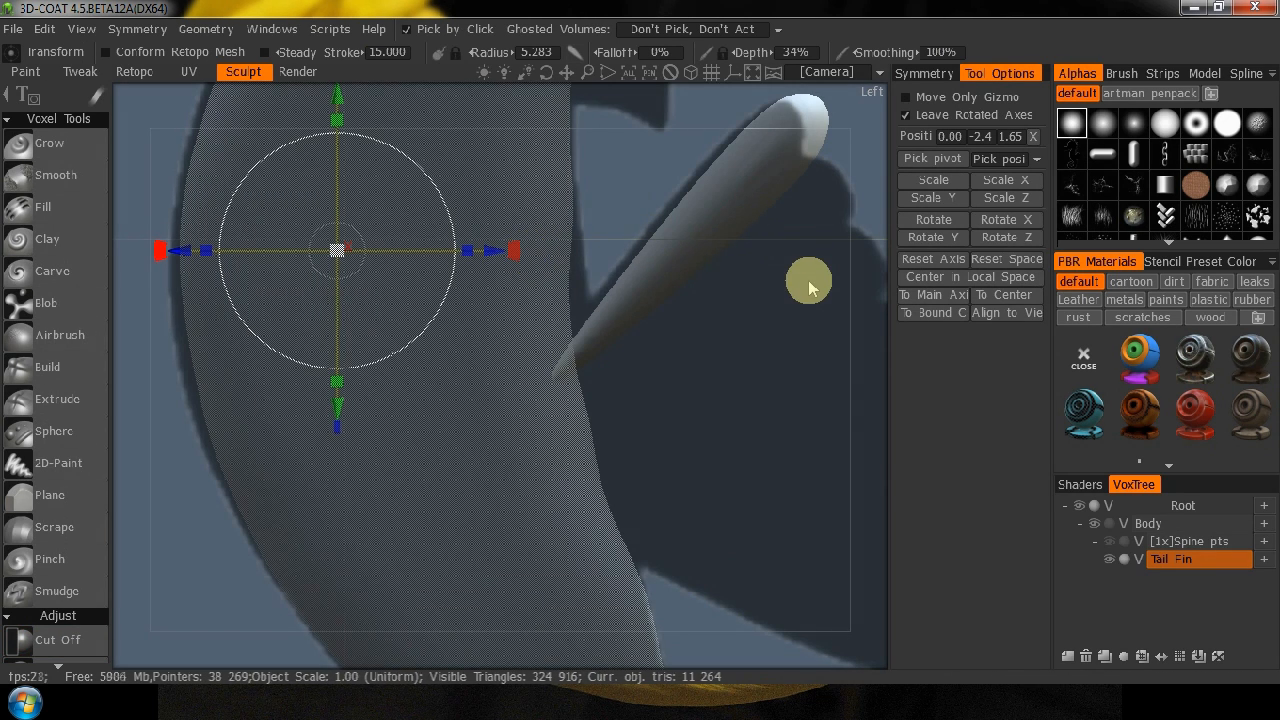
left_click(1001, 300)
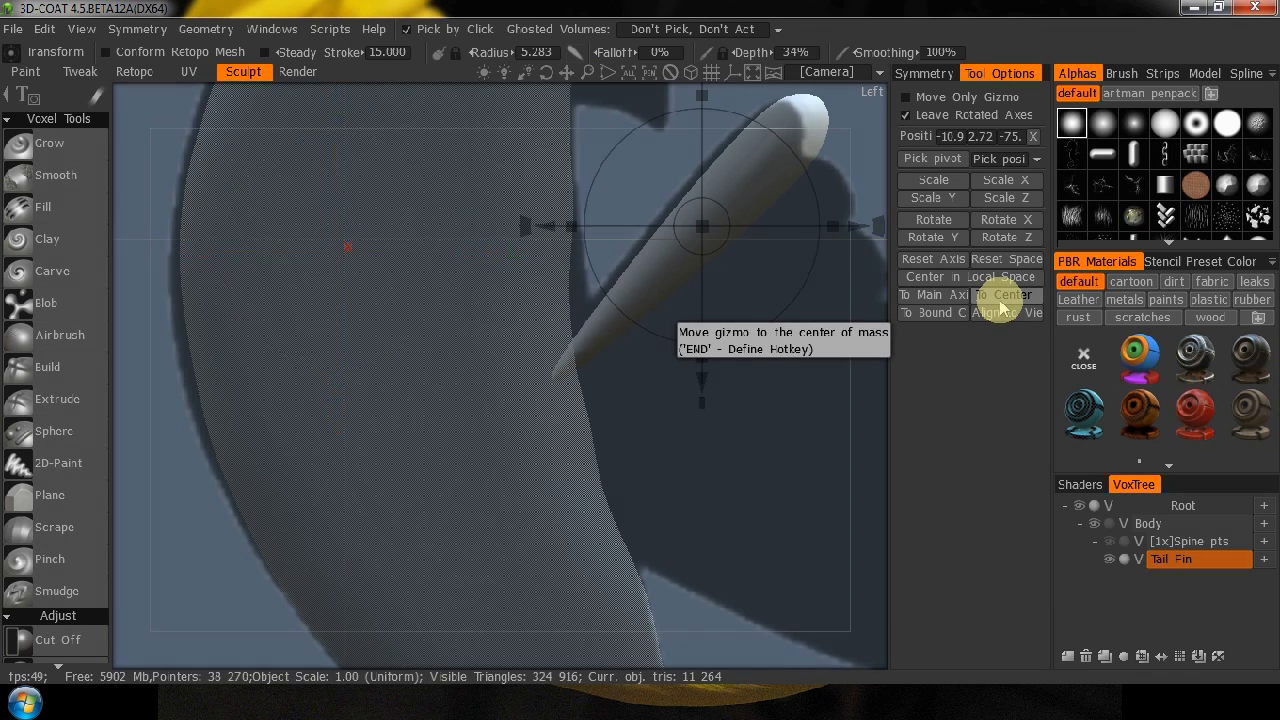
Move the lobe sideways in back view and centre it on the body by setting its X position to 0.
middle_click_drag(818, 459, 637, 480)
middle_click_drag(726, 278, 683, 366)
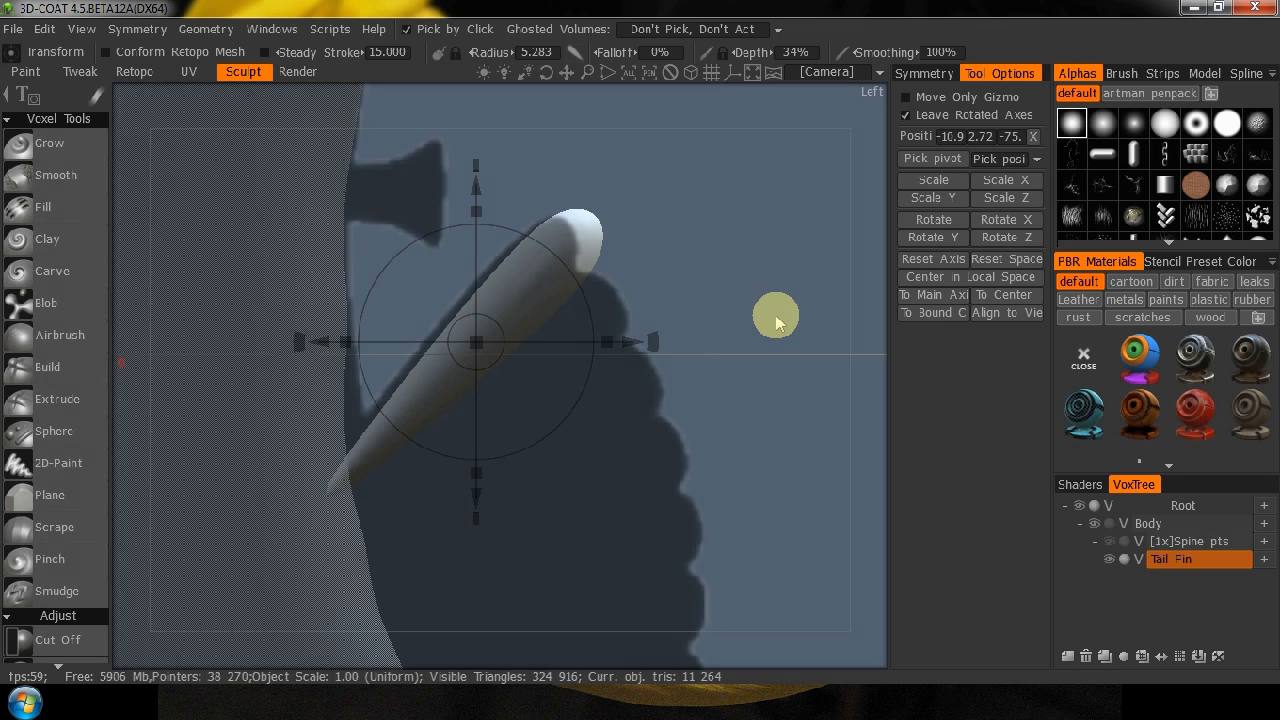
key("KP_2")
key("KP_8")
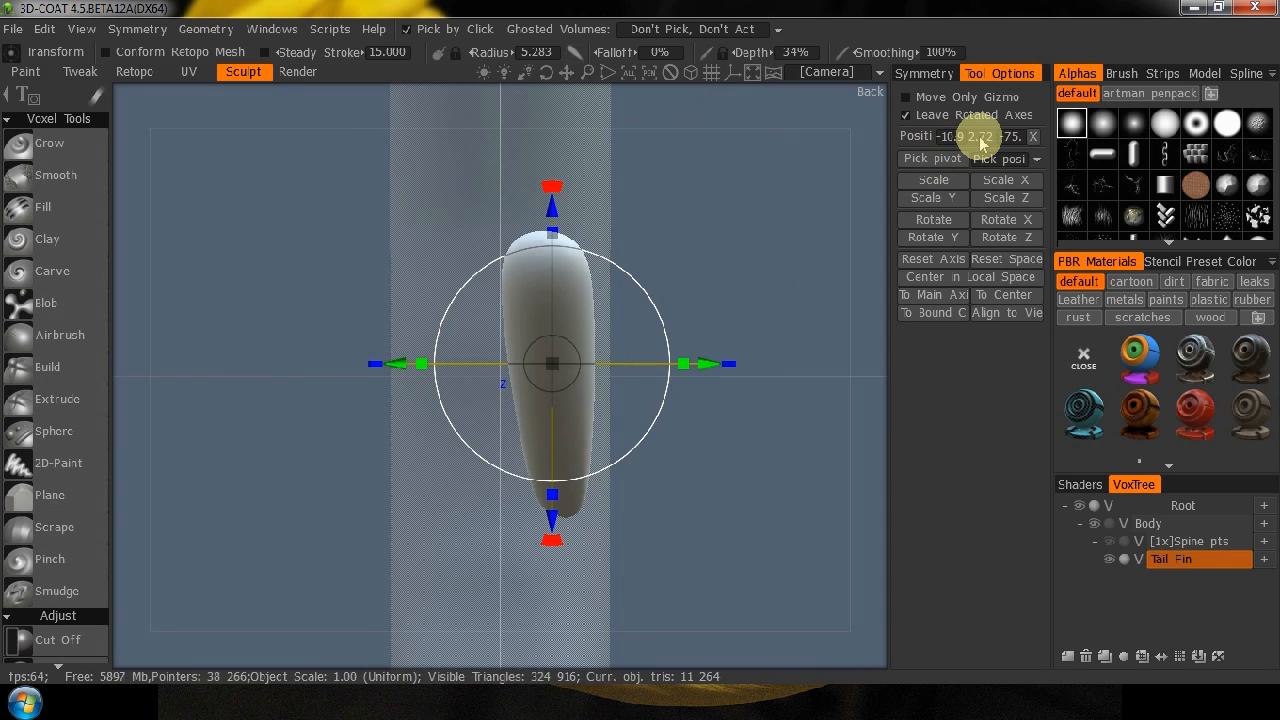
mouse_move(712, 370)
left_mouse_down()
mouse_move(689, 366)
mouse_move(702, 372)
left_mouse_up()
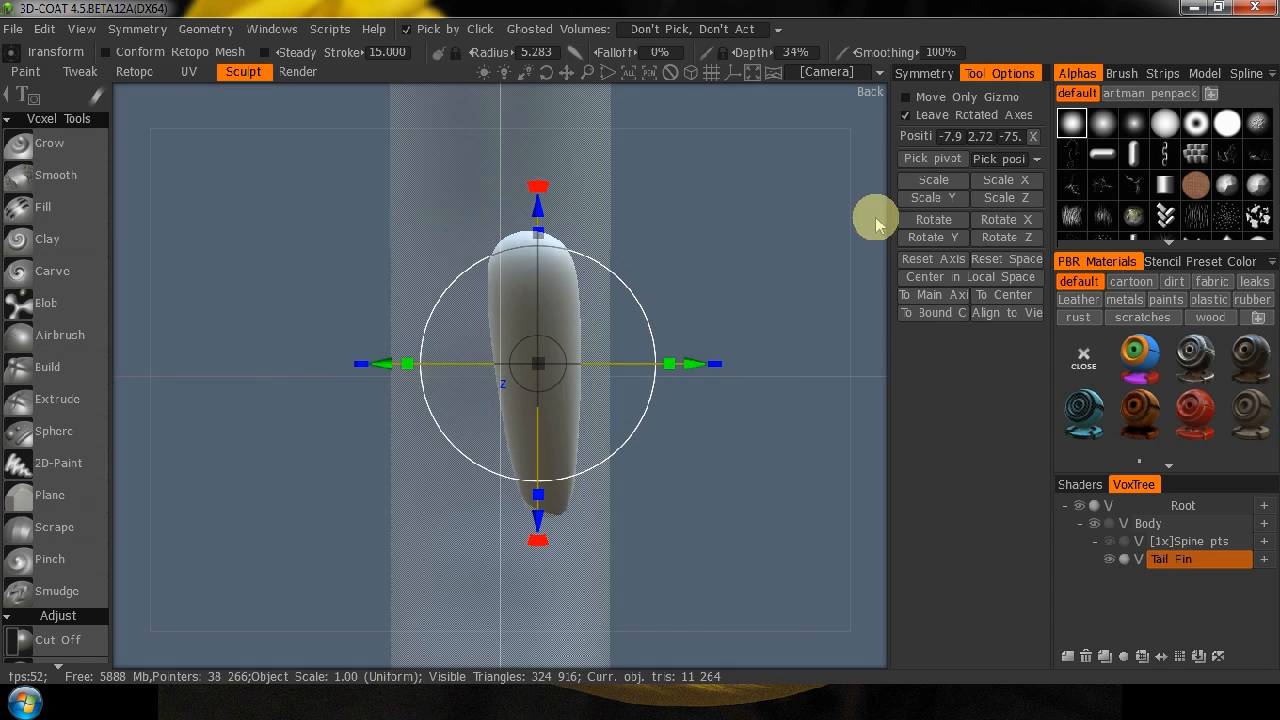
left_click(950, 137)
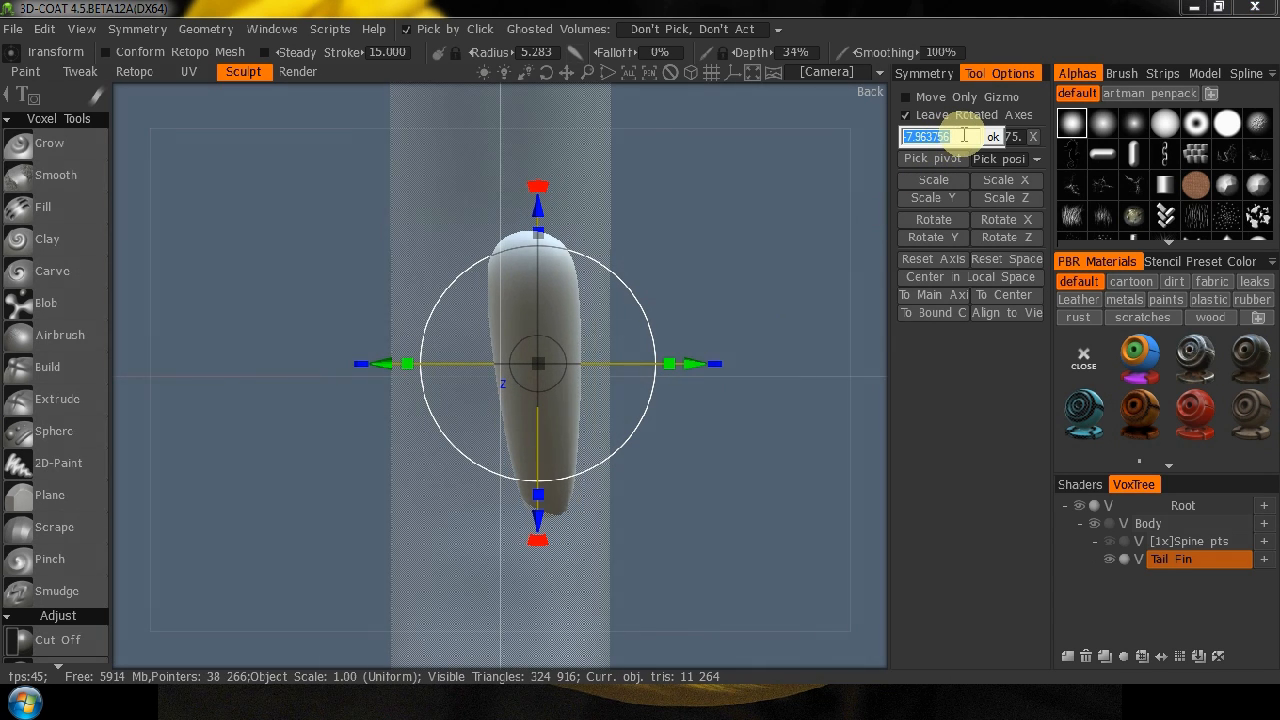
left_click(995, 139)
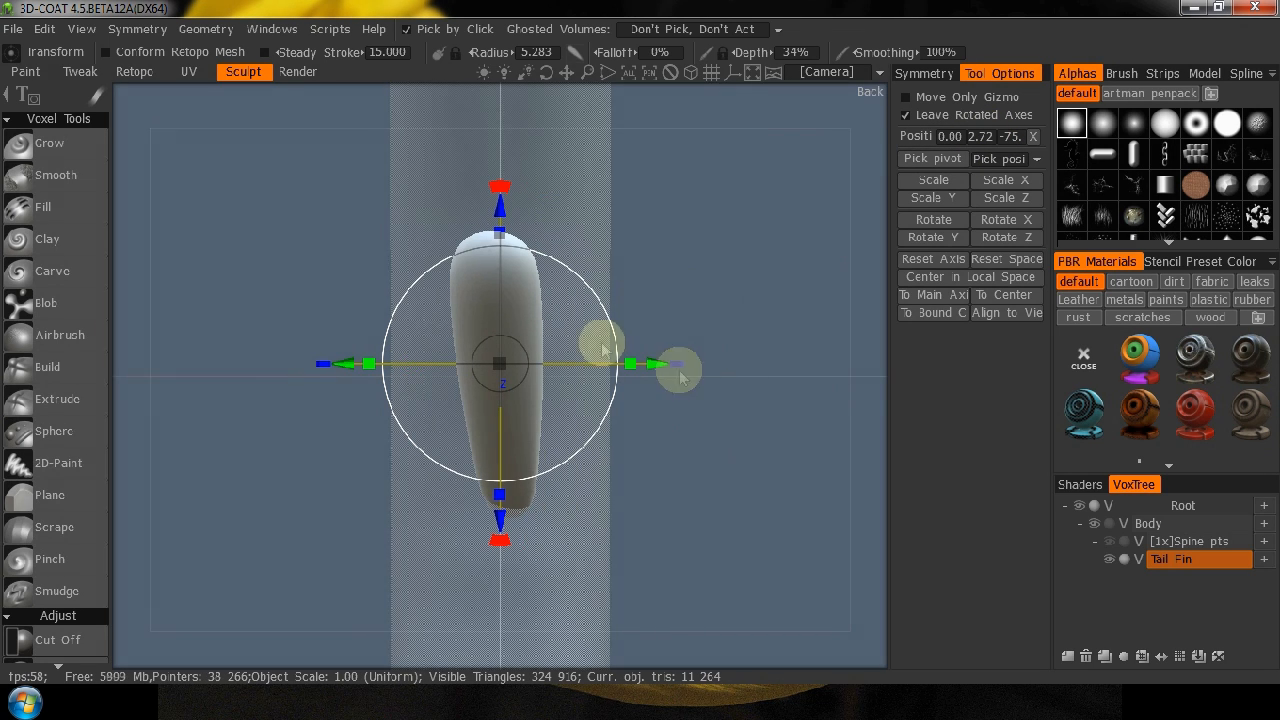
Rotate the lobe slightly in back view so it stands upright on the centre line, and check it from the front.
left_click_drag(498, 540, 490, 541)
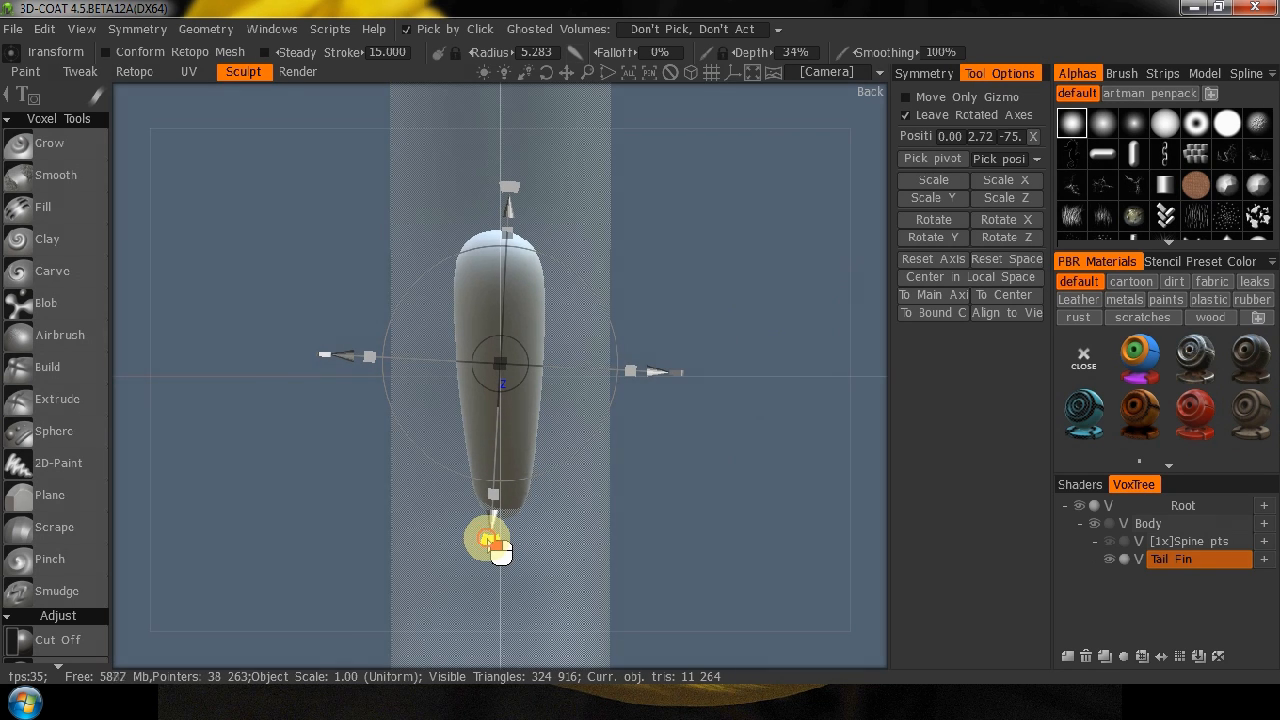
left_click_drag(490, 541, 490, 541)
left_click_drag(856, 456, 748, 517)
key("KP_2")
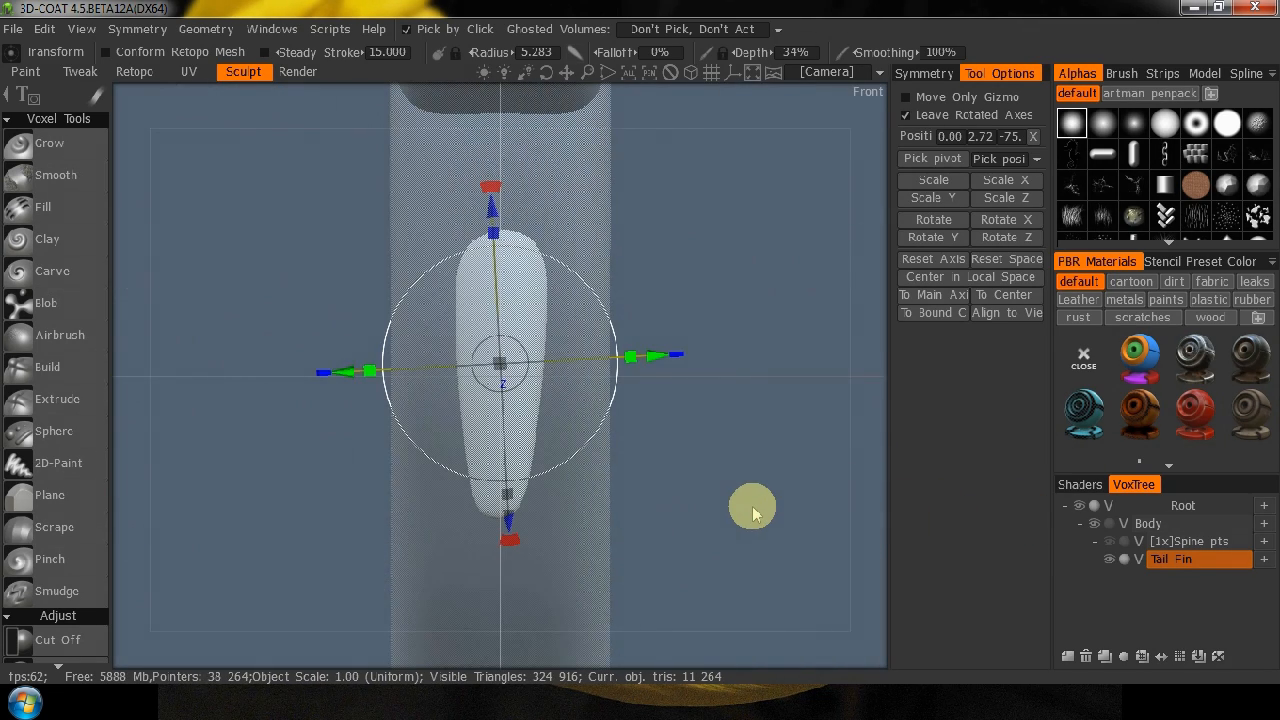
Reposition the lobe in left view against the uppermost fin lobe of the reference, at about Y 1.72.
key("KP_4")
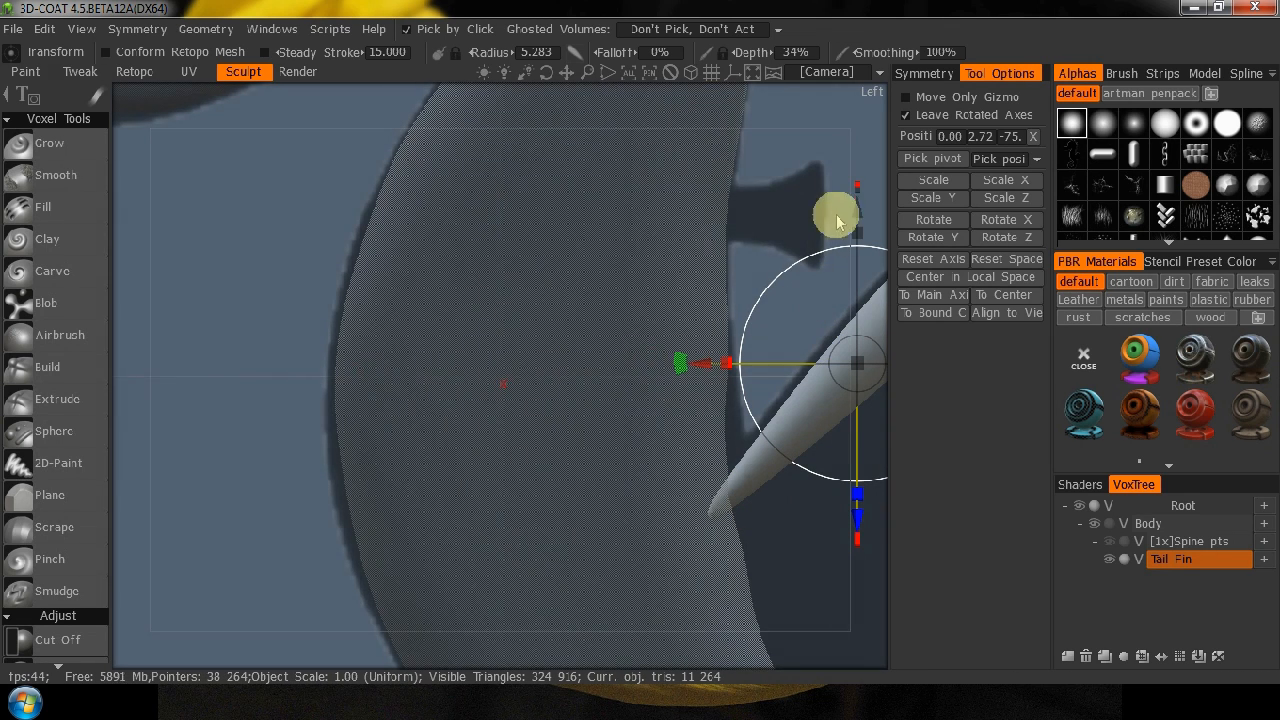
middle_click_drag(847, 152, 587, 166)
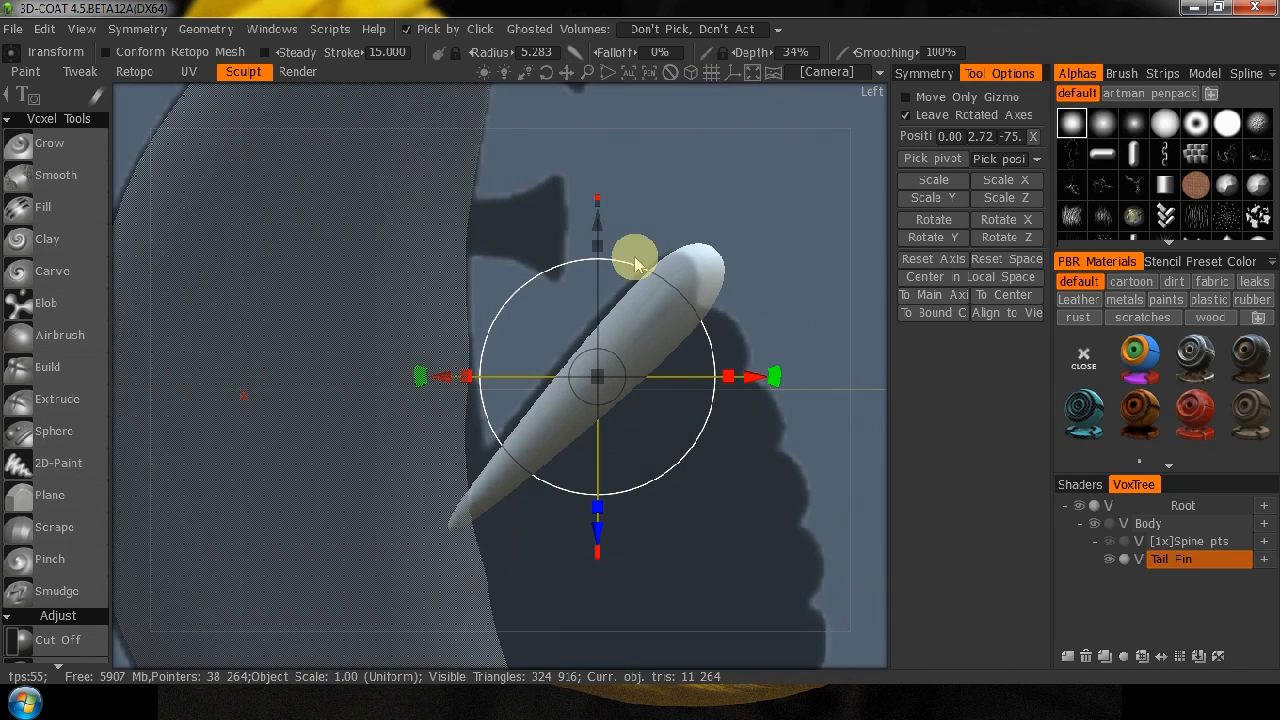
left_click_drag(597, 537, 586, 518)
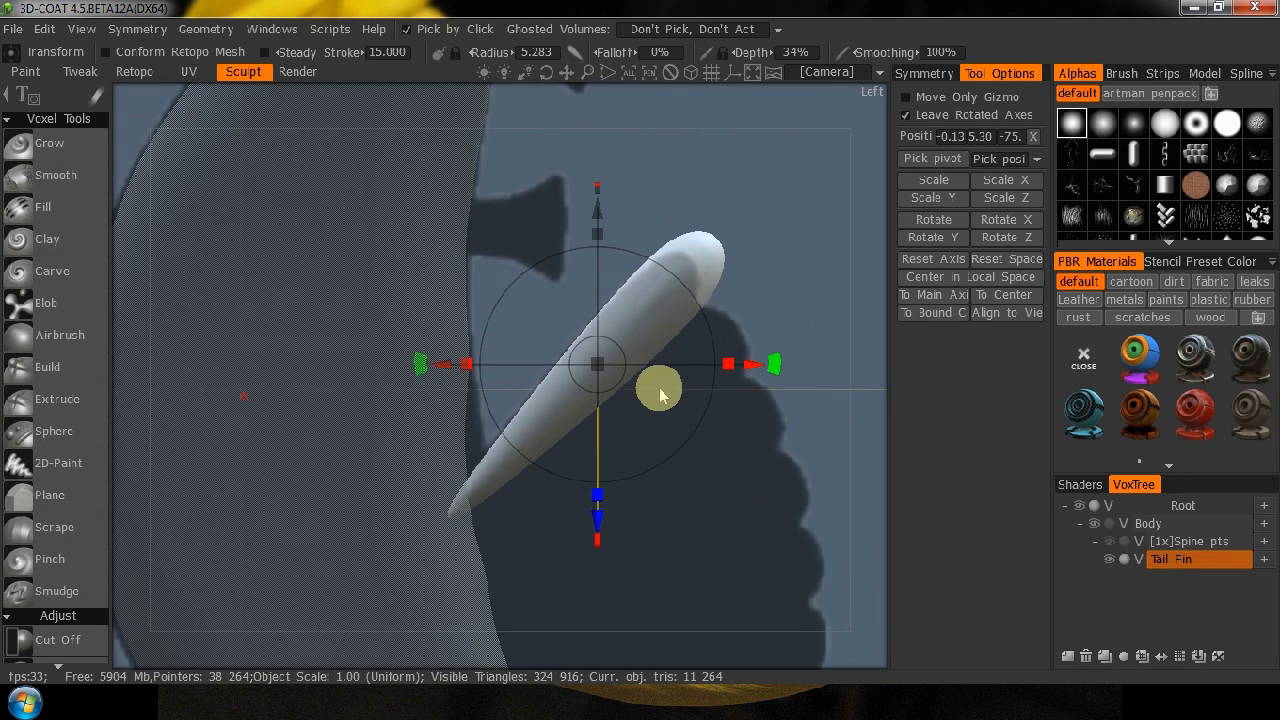
left_click_drag(606, 357, 584, 378)
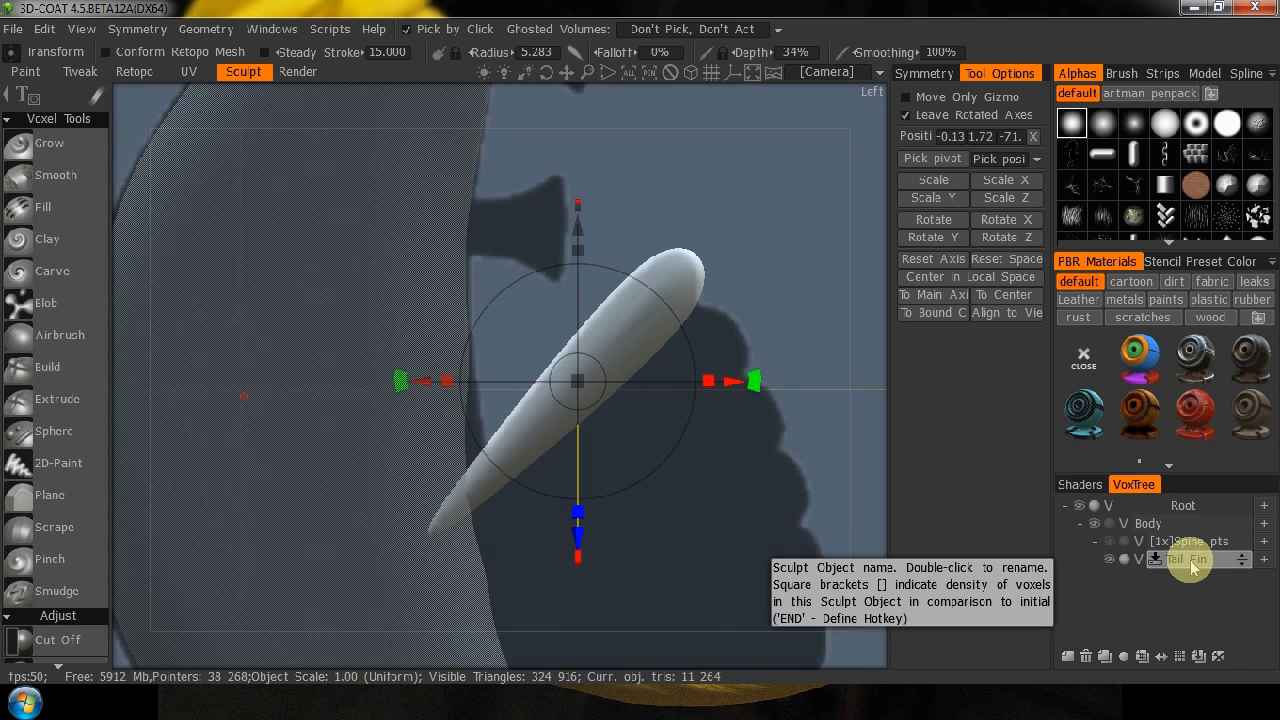
Duplicate the Tail Fin volume, rotate the copy slightly downward, and move it just below the first lobe with their tips meeting.
left_click(1105, 656)
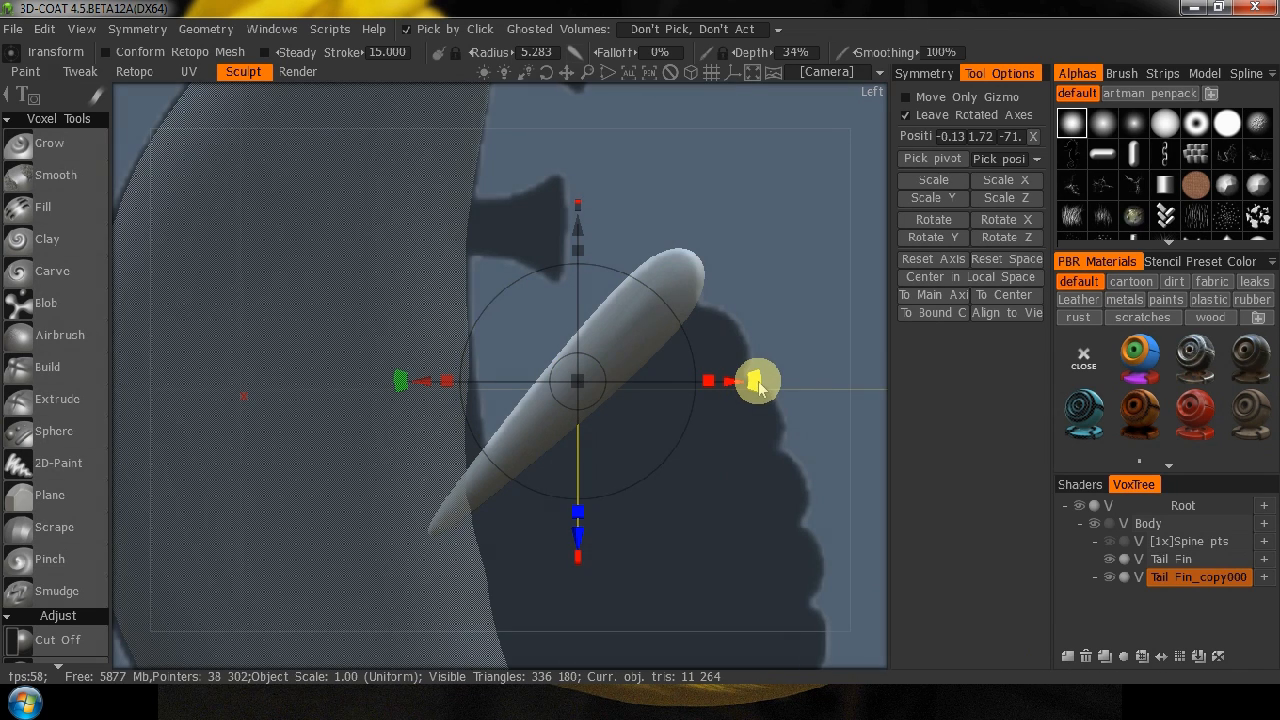
left_click_drag(757, 383, 705, 413)
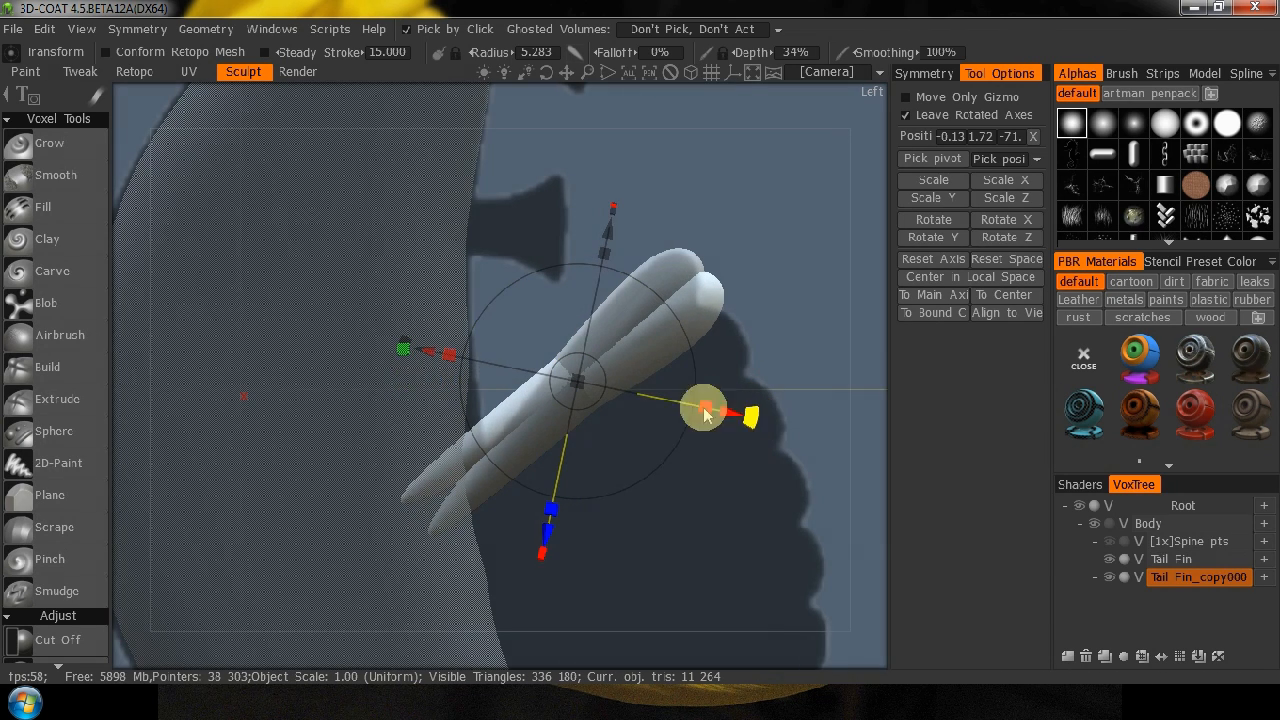
left_click_drag(573, 378, 606, 410)
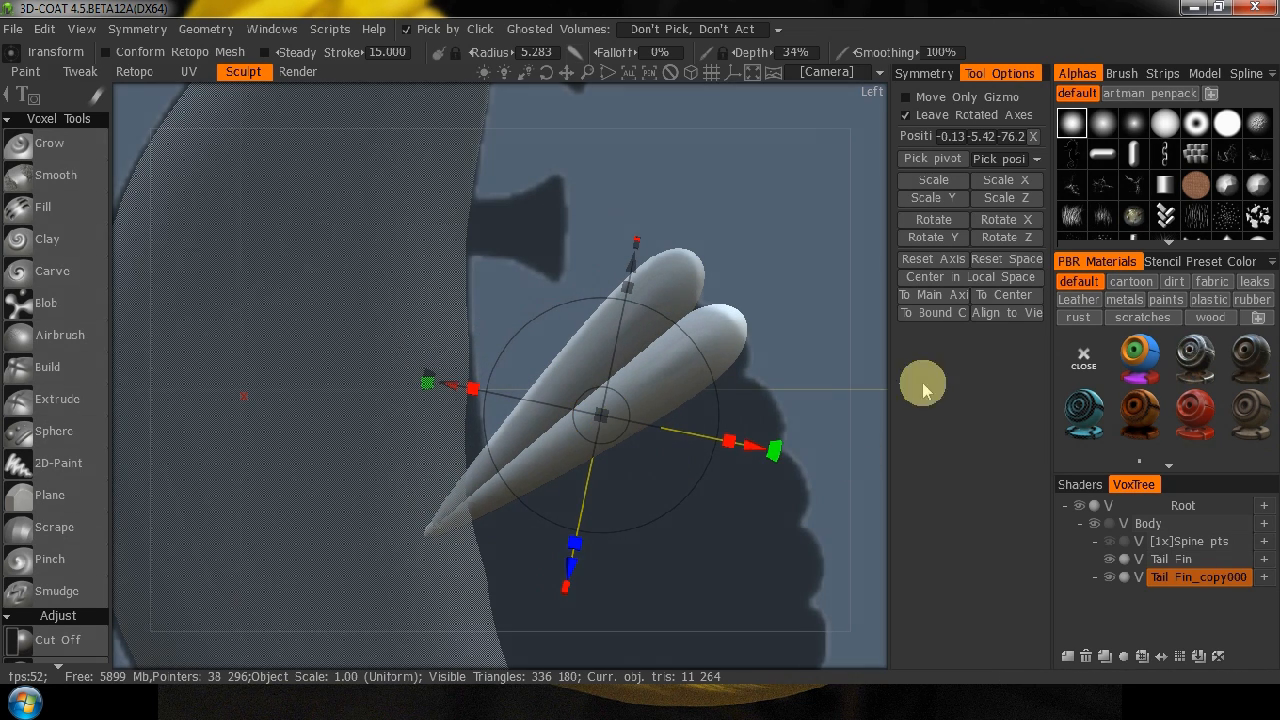
Reset the gizmo axes, scale the second lobe slightly non-uniformly, and move it to about Y -7.0, Z -76.8.
left_click(938, 259)
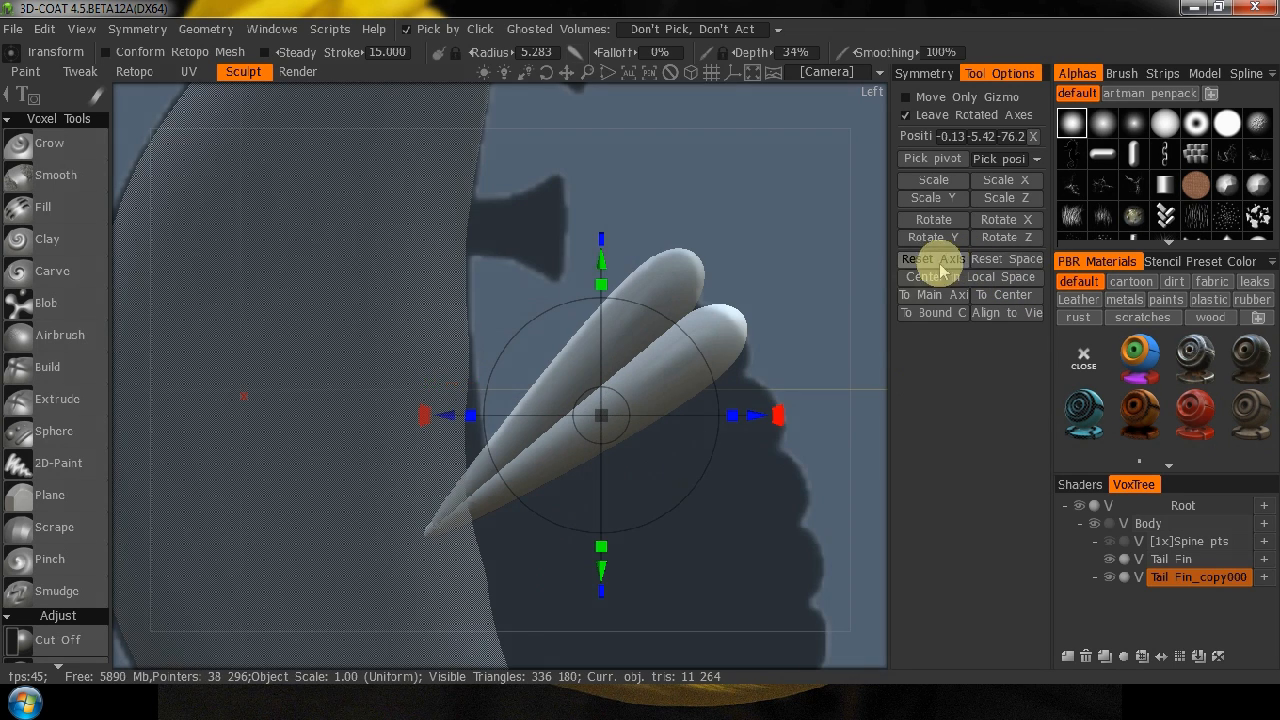
left_click_drag(601, 546, 603, 555)
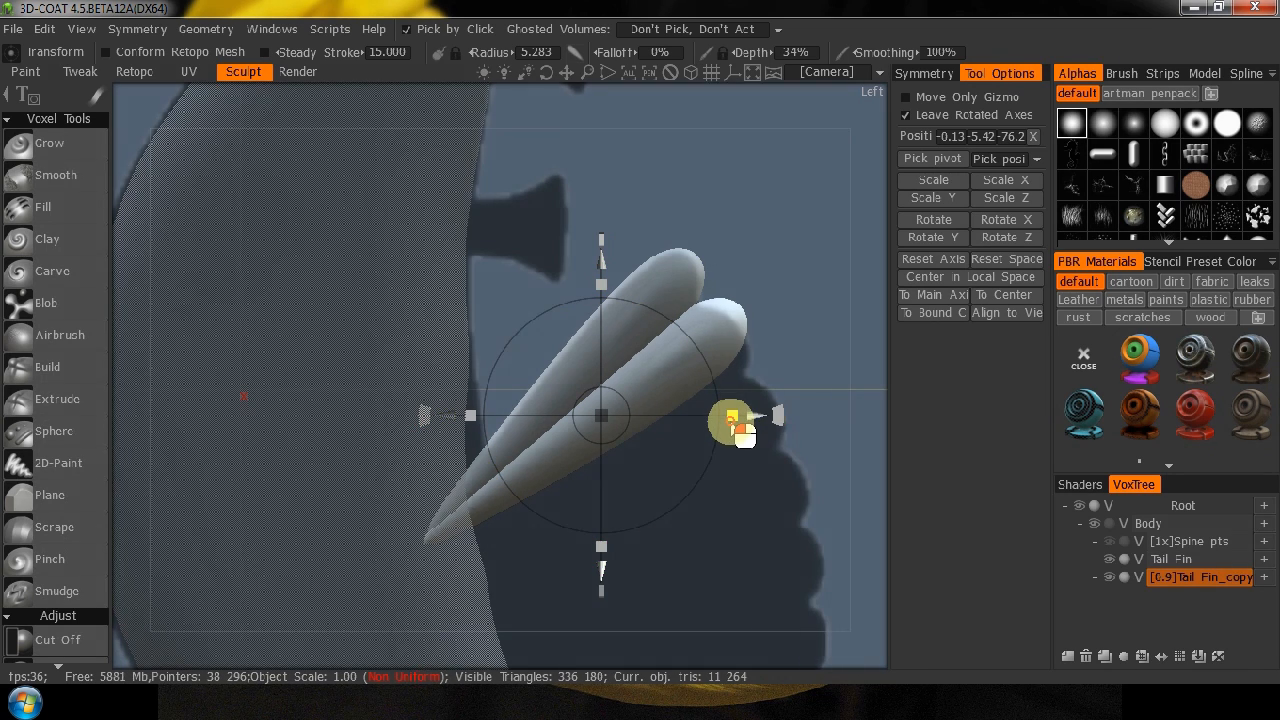
left_click_drag(735, 426, 734, 426)
left_click_drag(614, 428, 618, 436)
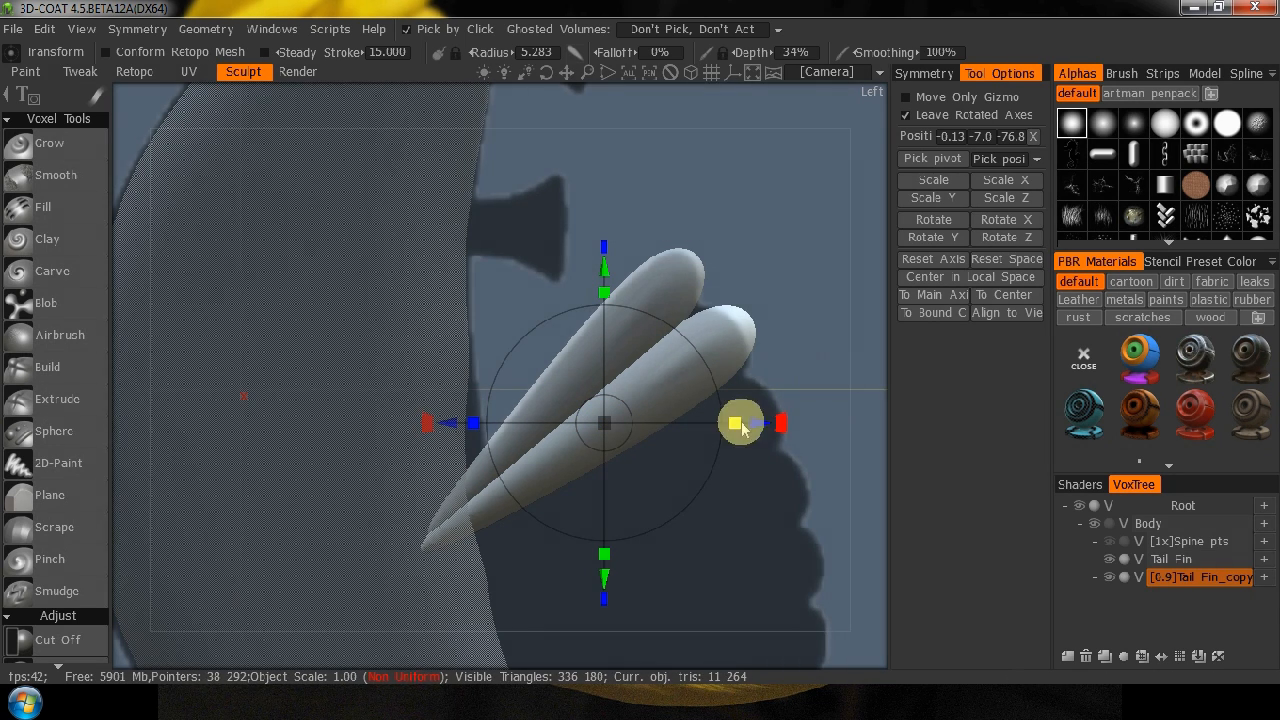
mouse_move(875, 410)
left_mouse_down()
mouse_move(537, 437)
mouse_move(886, 414)
left_mouse_up()
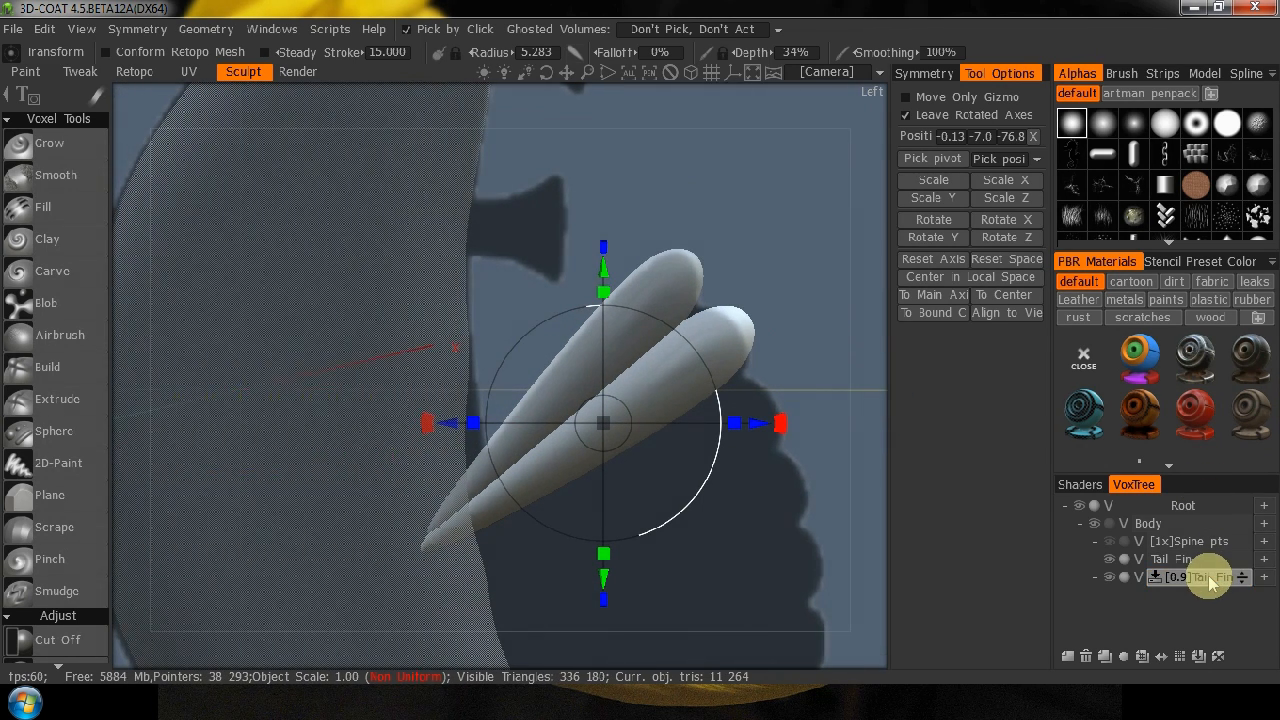
Duplicate the second lobe, move the copy below it to about Y -22.5, and set the camera to Rotate Around Current Pick Point.
left_click(1105, 659)
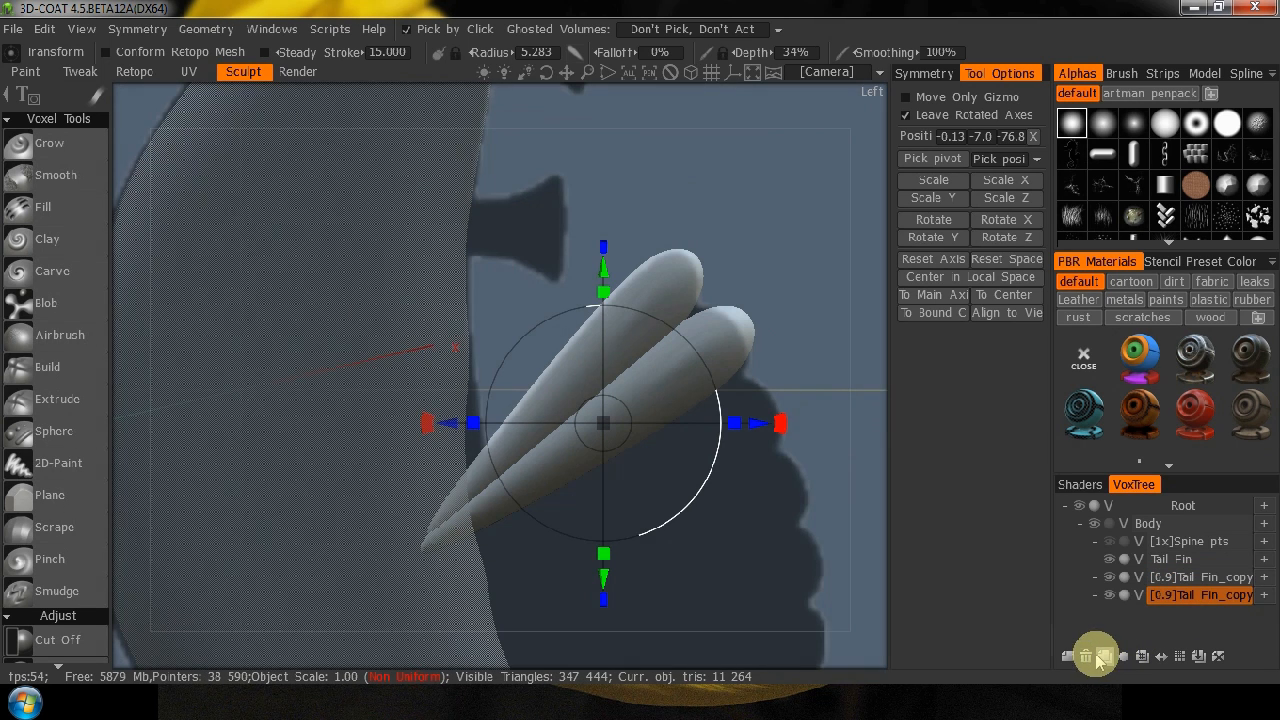
left_click_drag(610, 438, 637, 511)
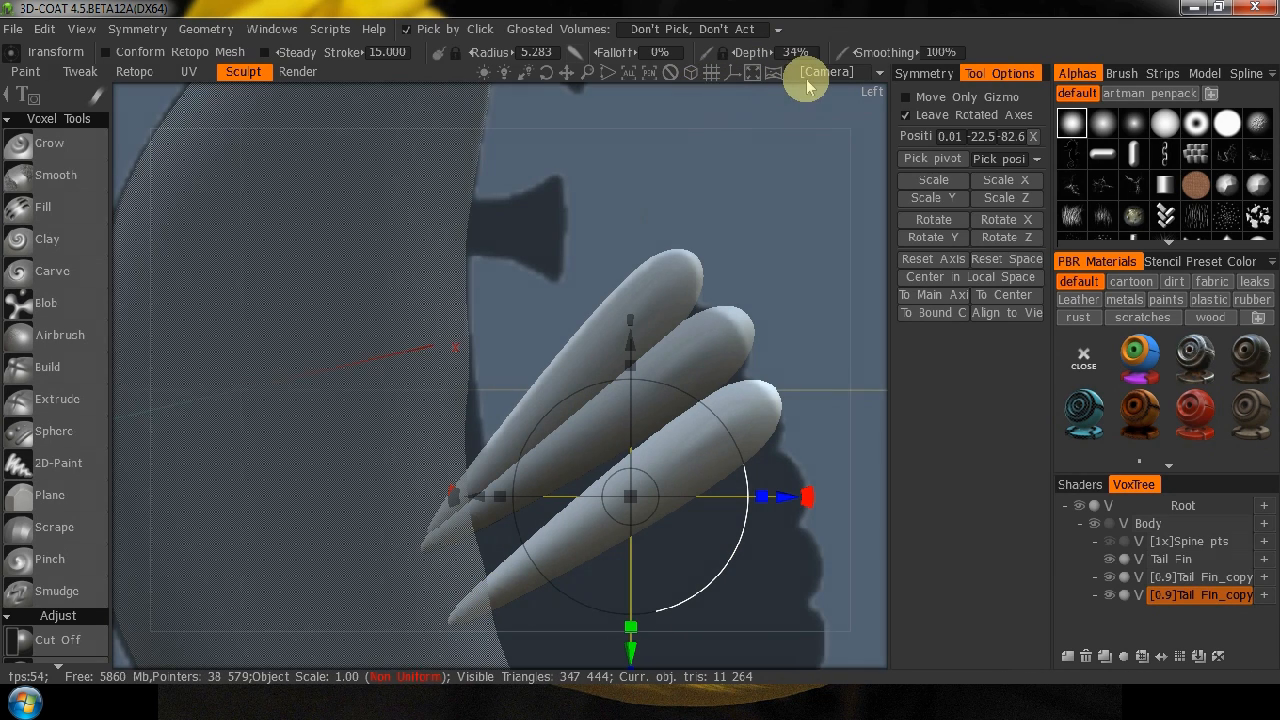
left_click(809, 74)
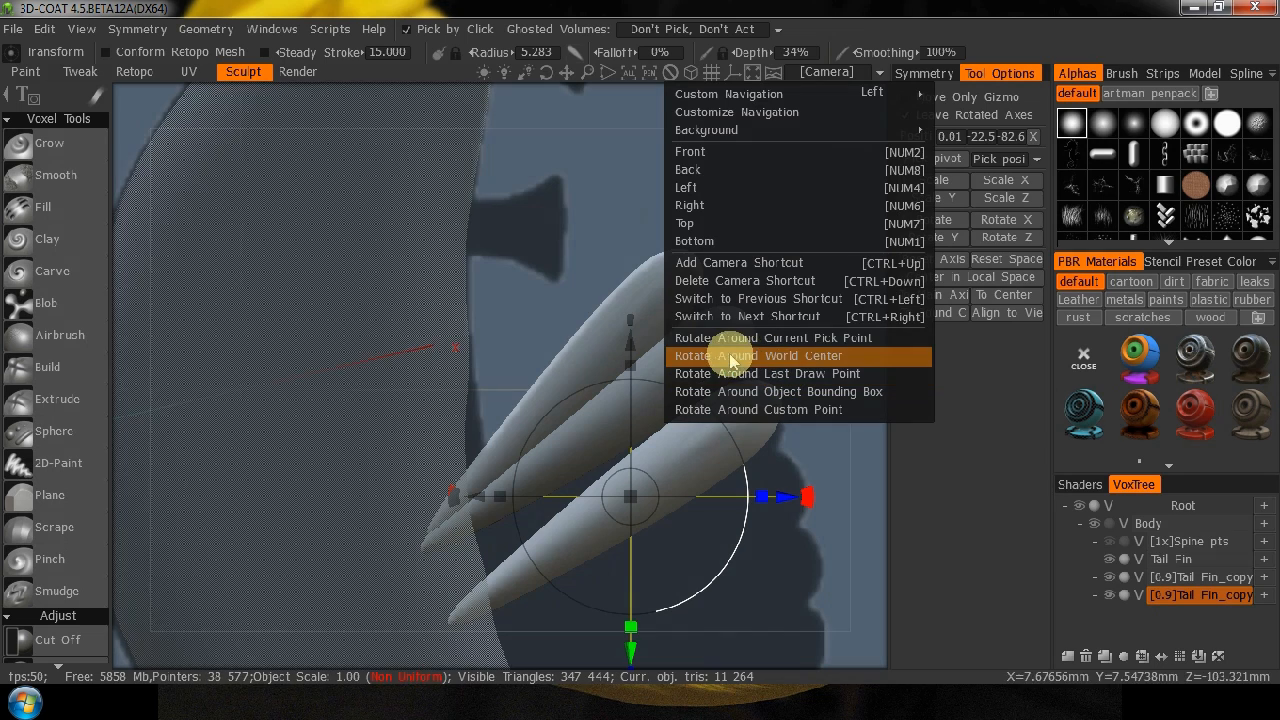
left_click(801, 337)
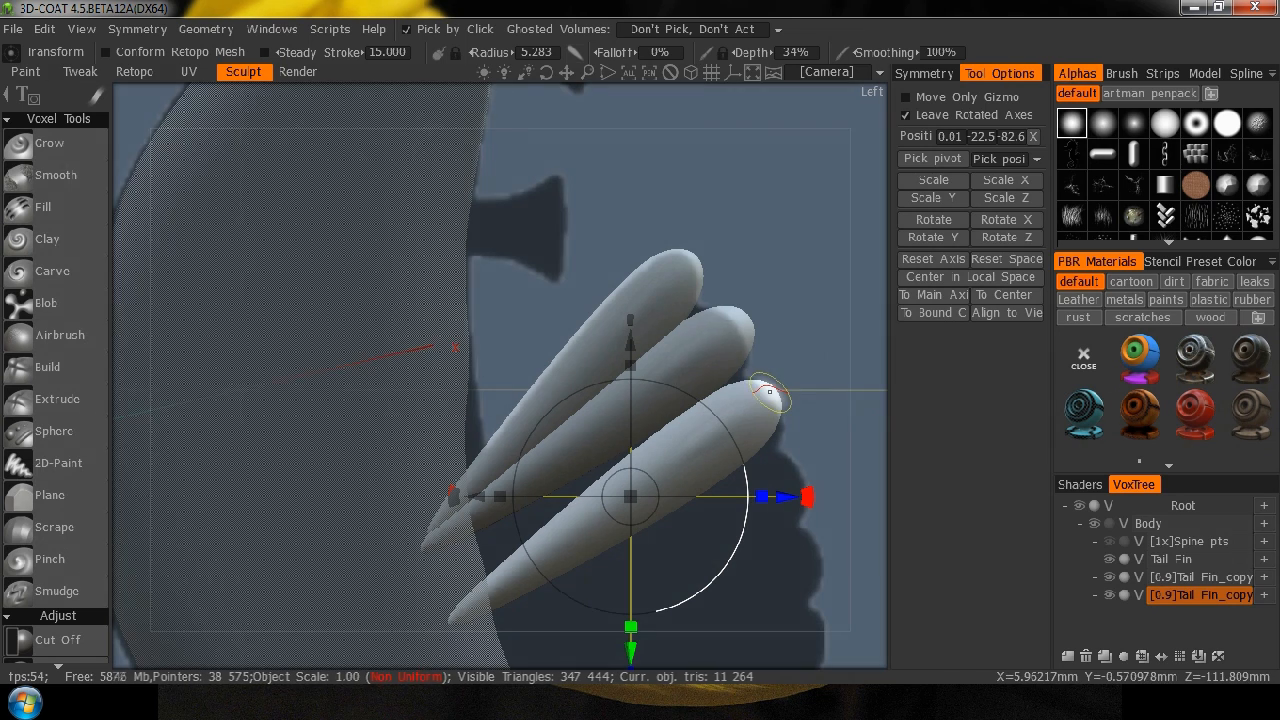
Rotate the third lobe and move it to about Y -18.3, Z -81.6 so its base meets the other lobes.
left_click_drag(807, 494, 810, 536)
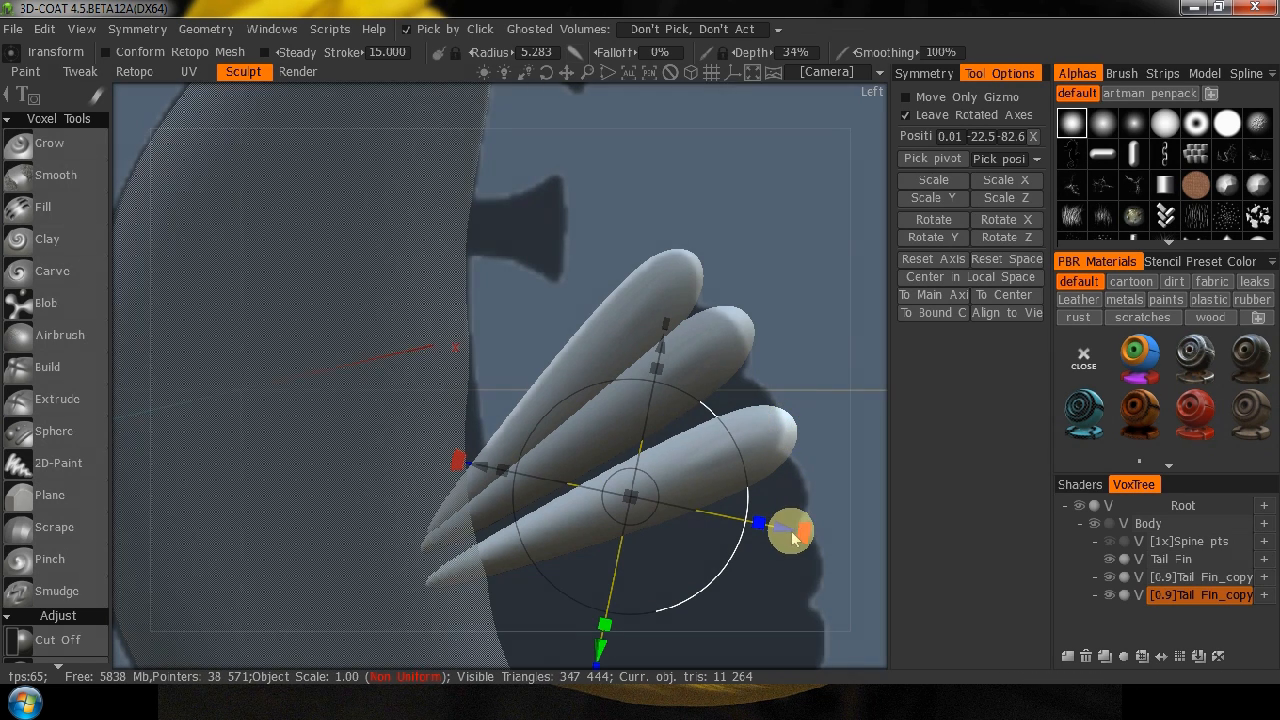
mouse_move(803, 535)
left_mouse_down()
mouse_move(791, 523)
mouse_move(810, 522)
mouse_move(795, 512)
left_mouse_up()
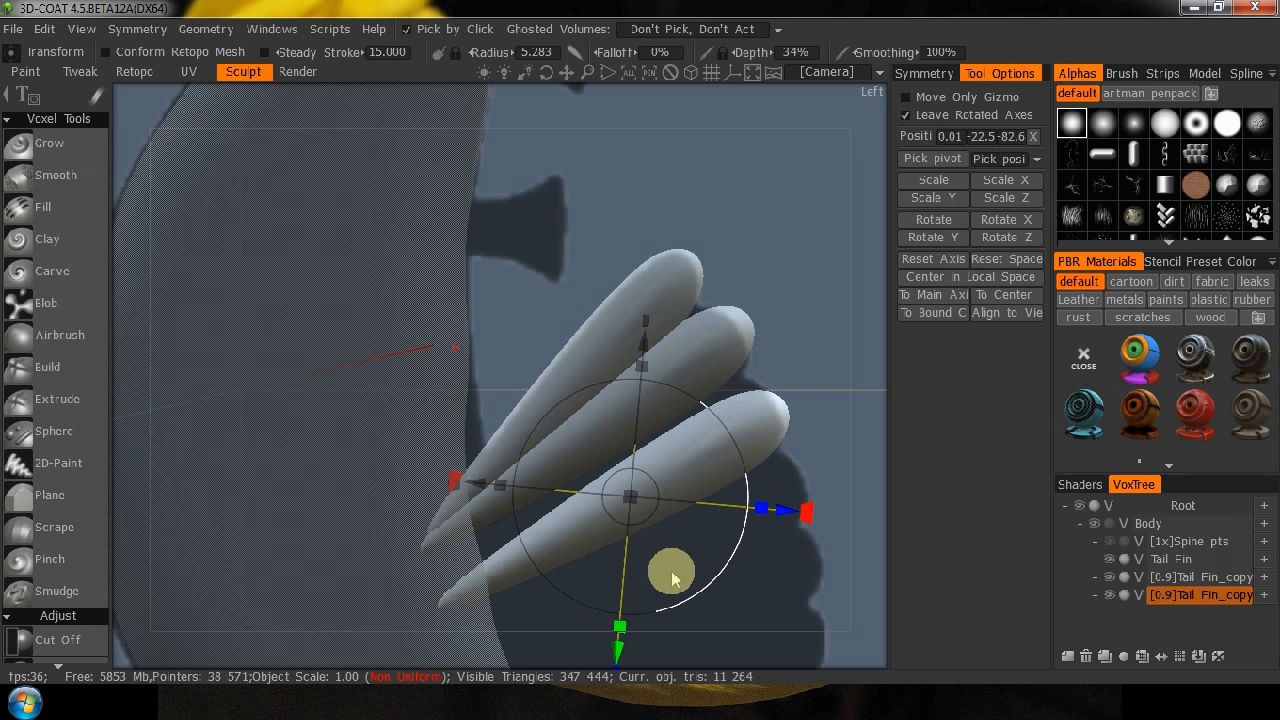
left_click_drag(645, 507, 629, 486)
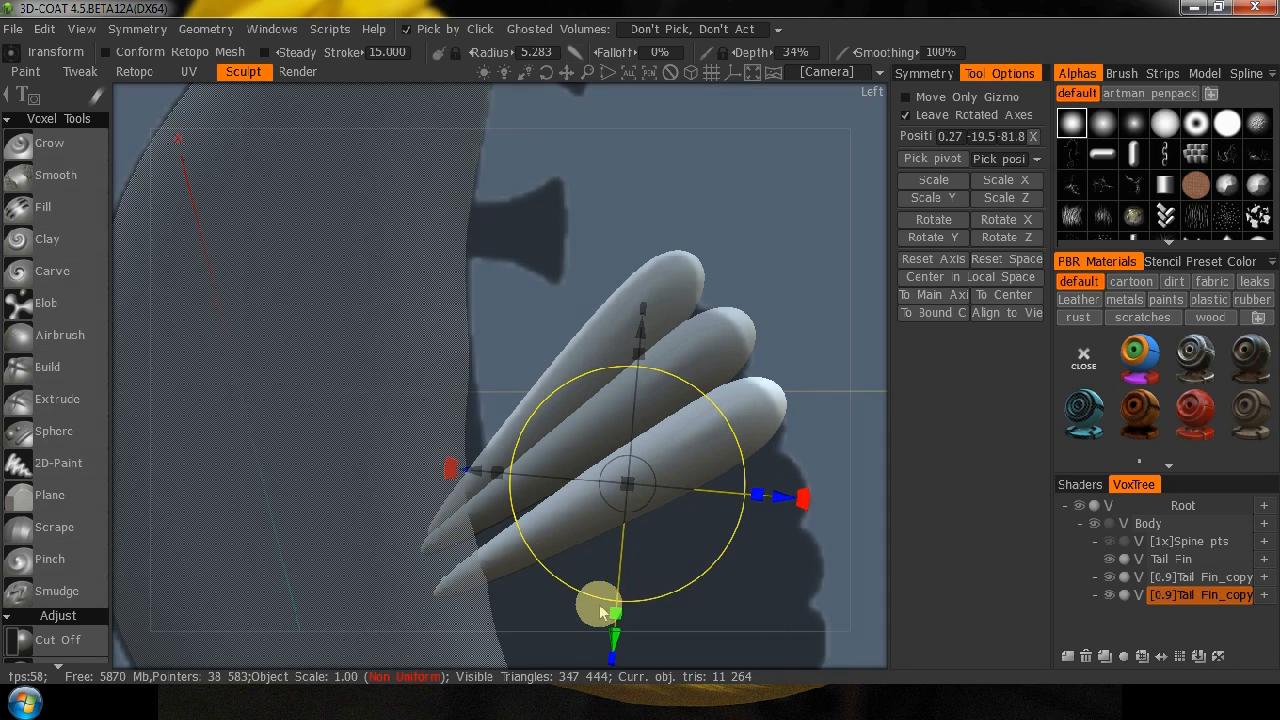
left_click_drag(450, 470, 457, 462)
left_click_drag(637, 499, 627, 482)
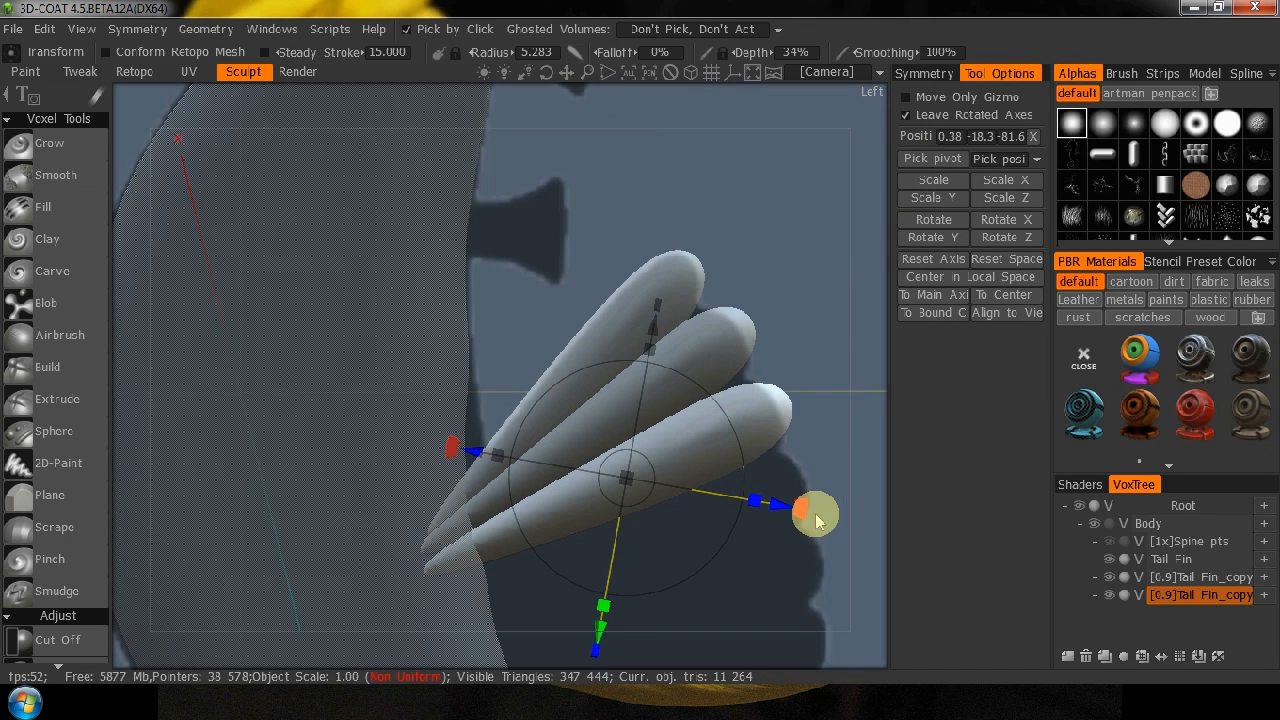
Duplicate the third lobe and move the copy below it to about Y -32.2 over the reference fin.
middle_click_drag(830, 500, 803, 357)
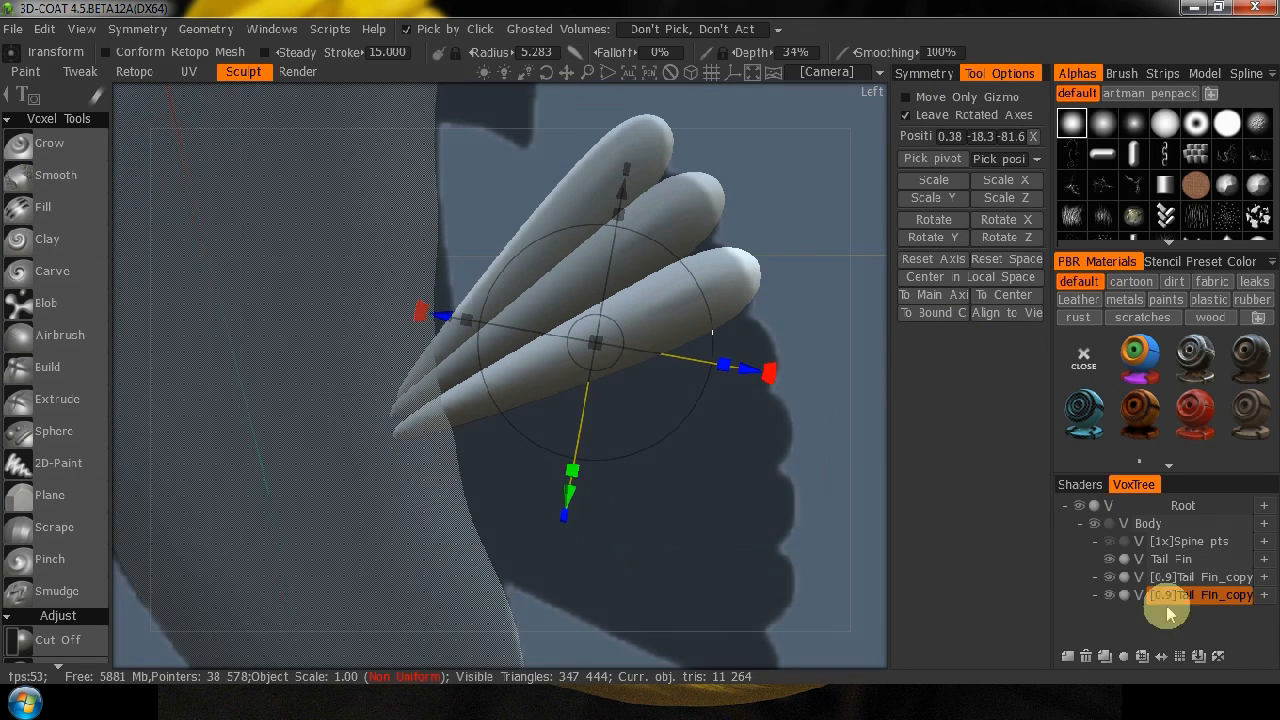
left_click(1216, 598)
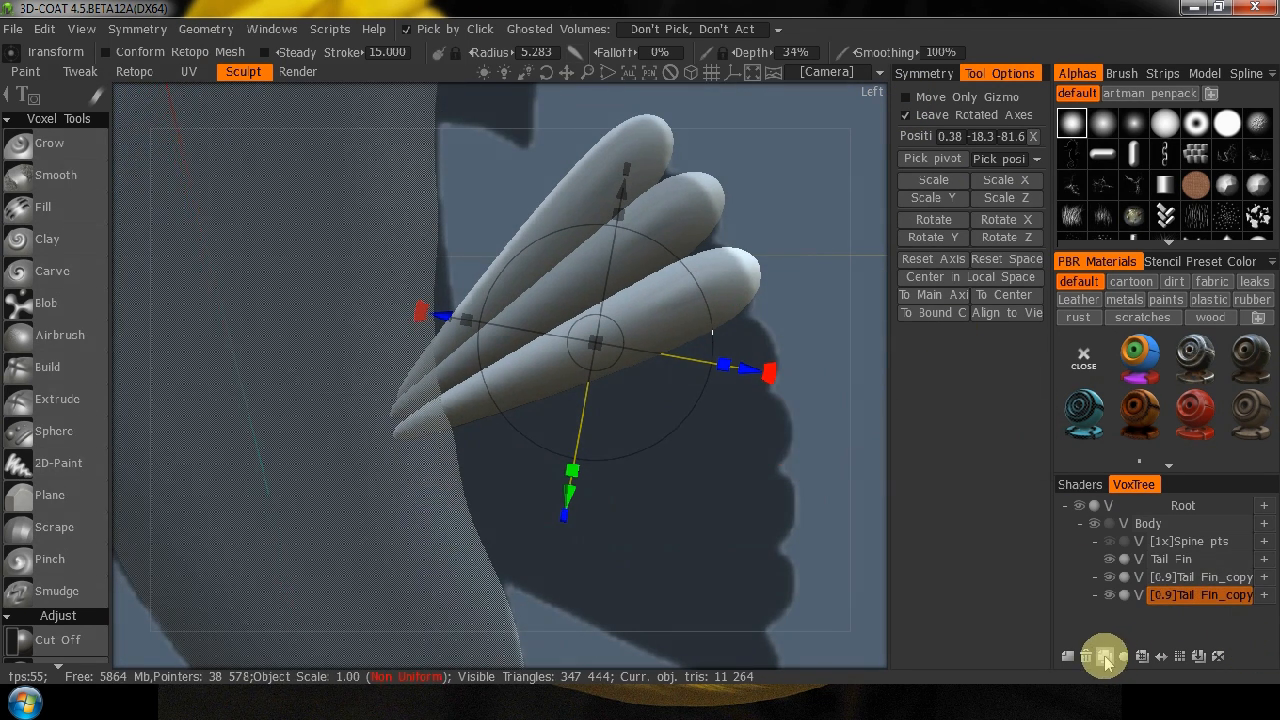
left_click(1067, 656)
left_click_drag(608, 354, 614, 409)
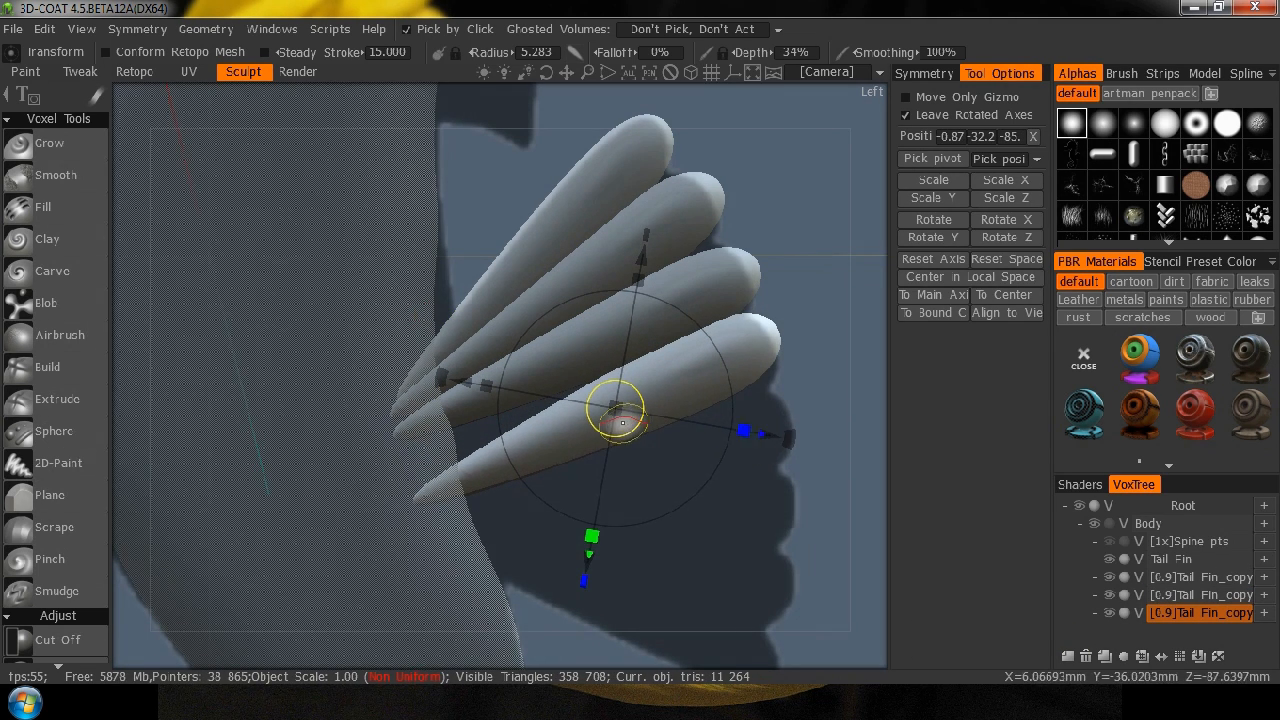
Rotate the fourth lobe and raise it to about Y -29, Z -84, and duplicate it with the copy below at about Y -42.9.
mouse_move(785, 440)
left_mouse_down()
mouse_move(781, 470)
mouse_move(770, 463)
left_mouse_up()
left_click_drag(626, 424, 611, 394)
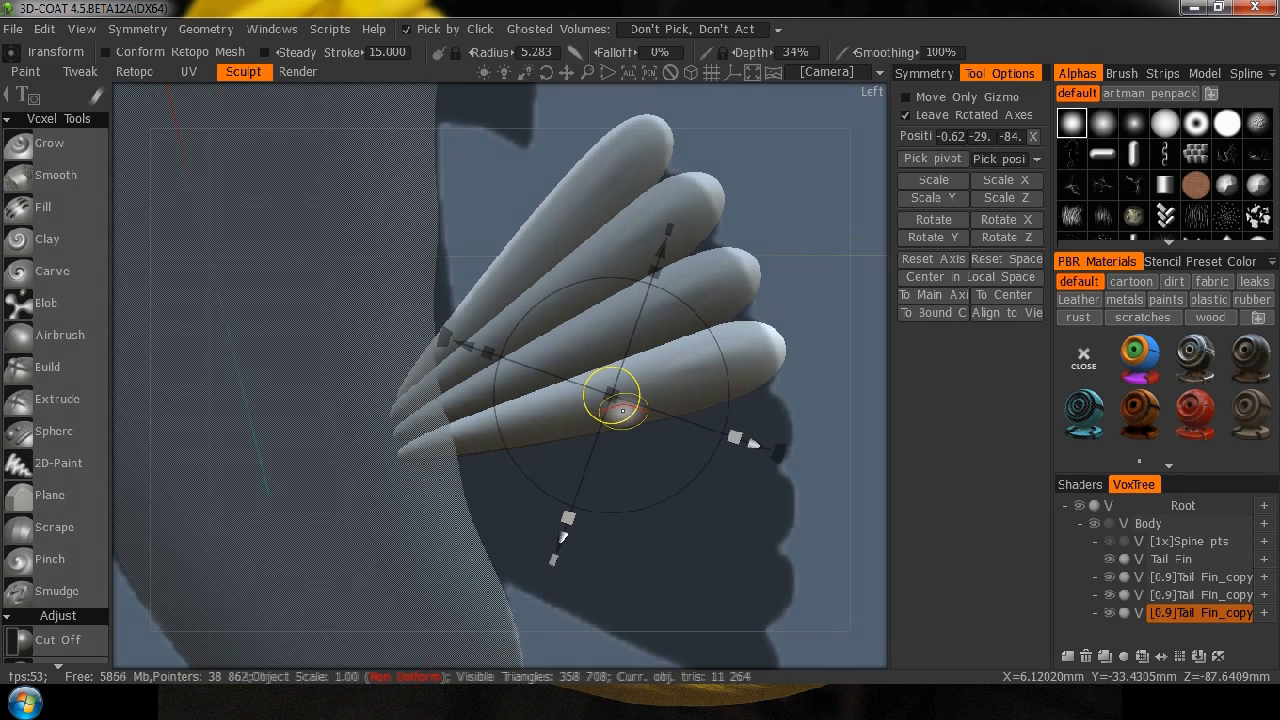
left_click(1208, 614)
left_click(1105, 658)
left_click_drag(822, 555, 814, 423)
left_click_drag(607, 275, 607, 324)
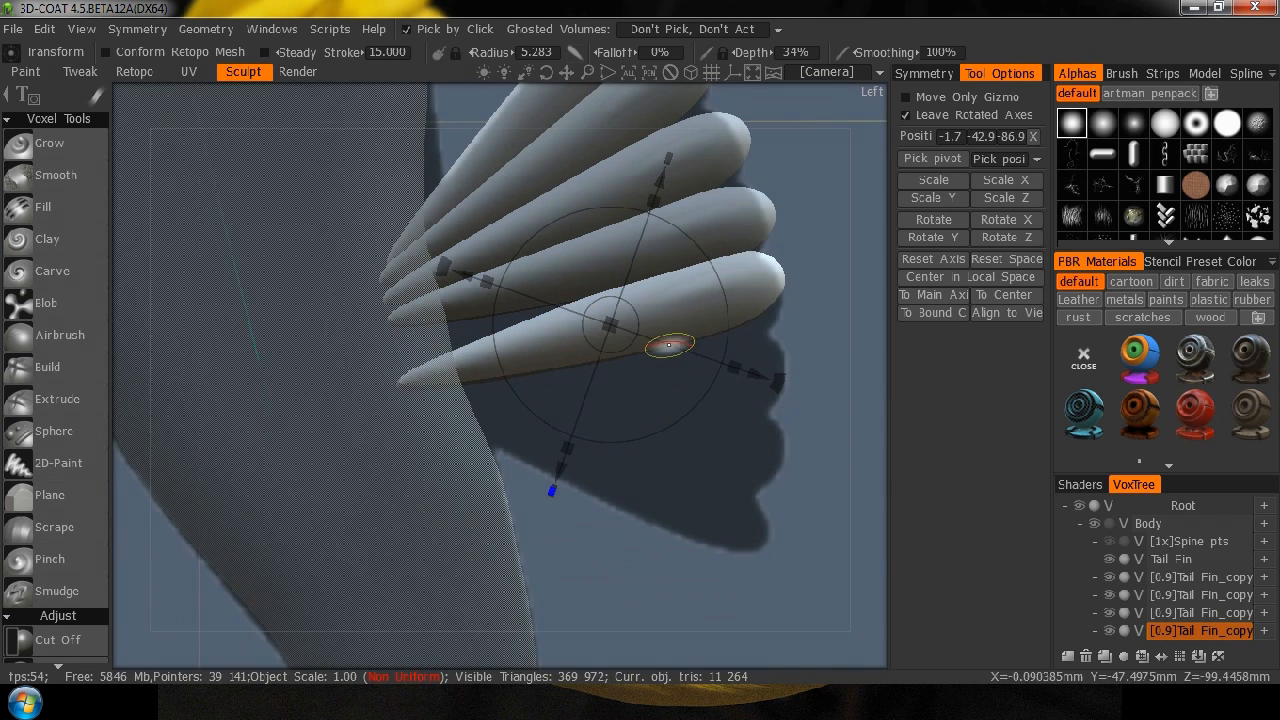
Rotate the fifth lobe in small increments and move it to about Y -39, Z -87.1 so its base meets the other lobes.
left_click_drag(780, 390, 766, 400)
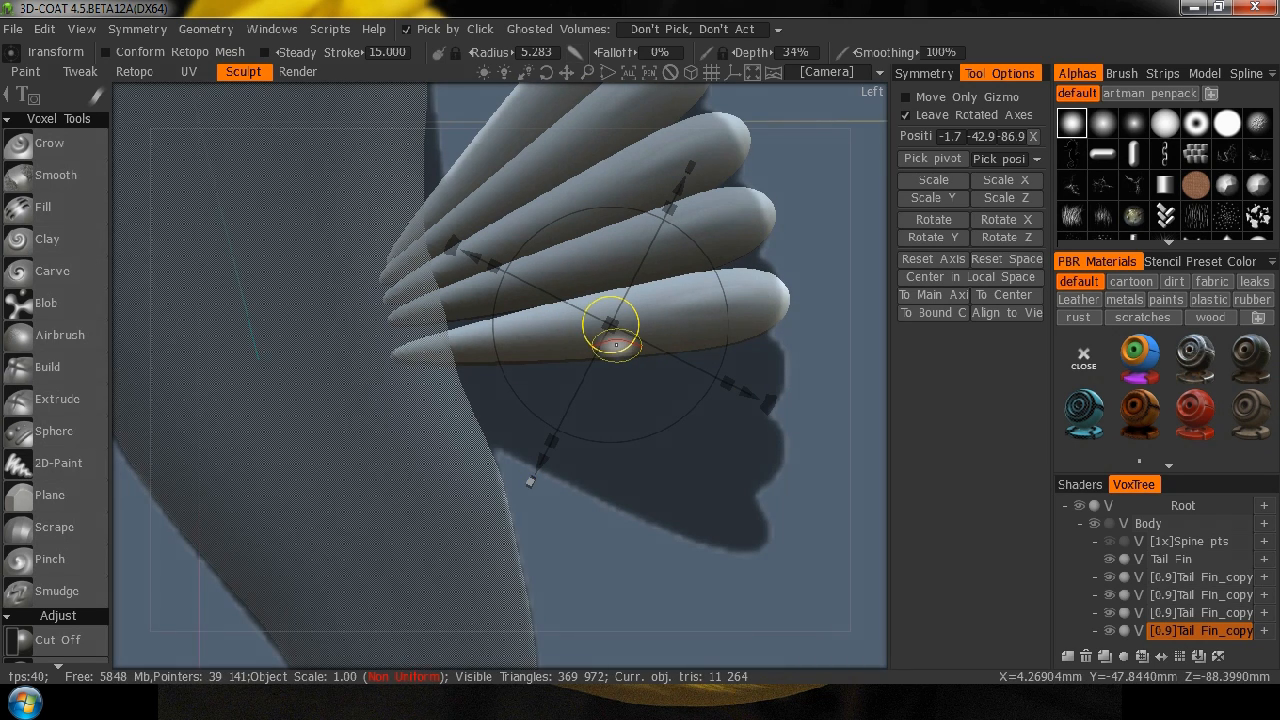
left_click_drag(616, 344, 608, 314)
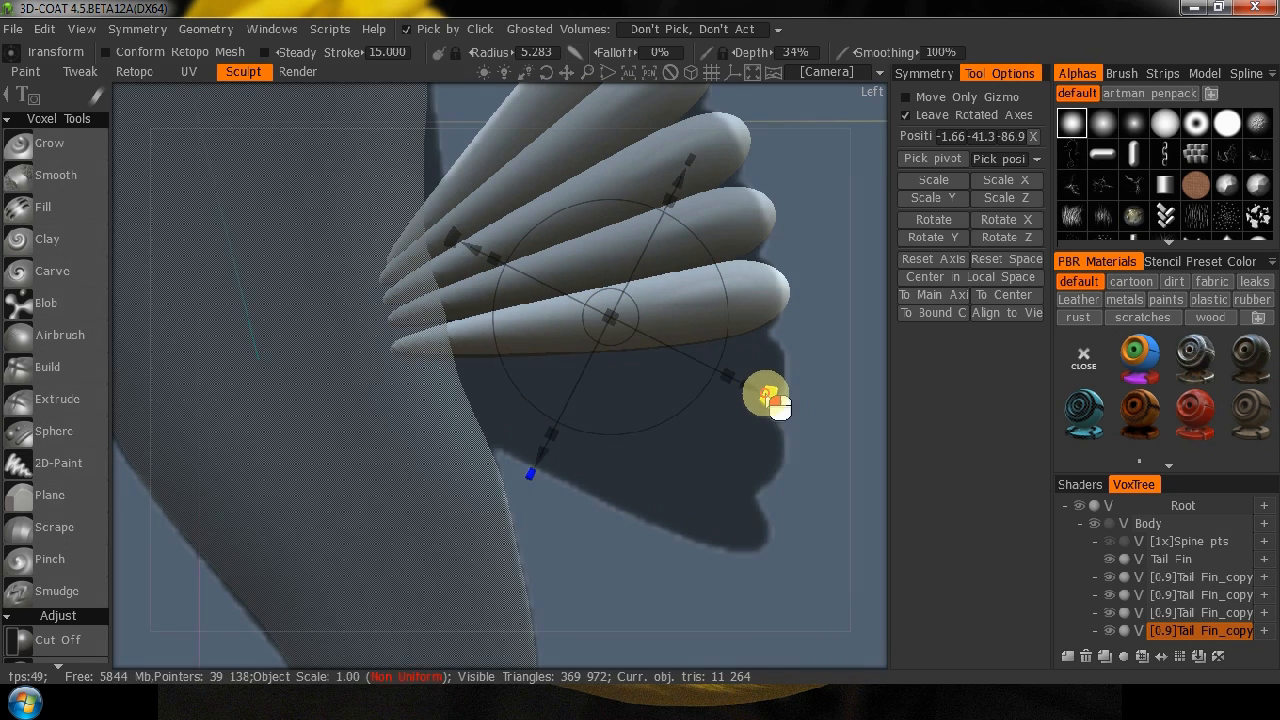
left_click_drag(776, 402, 772, 410)
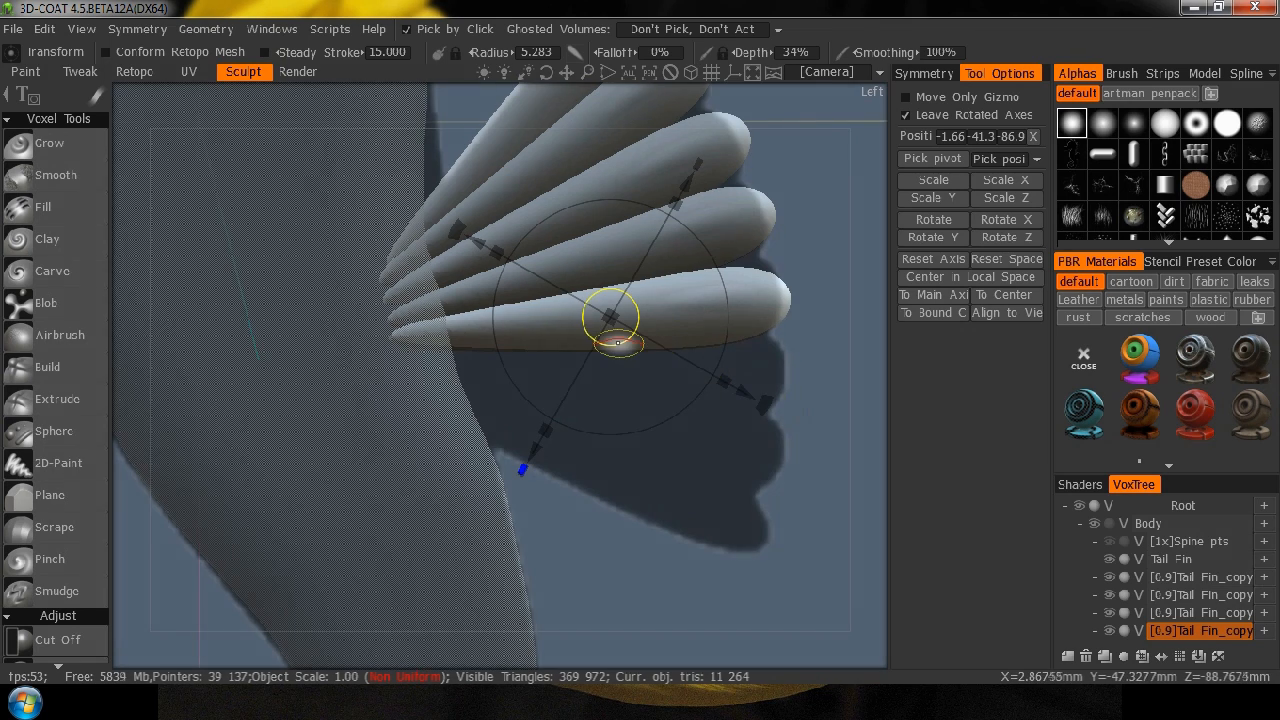
left_click_drag(614, 338, 616, 330)
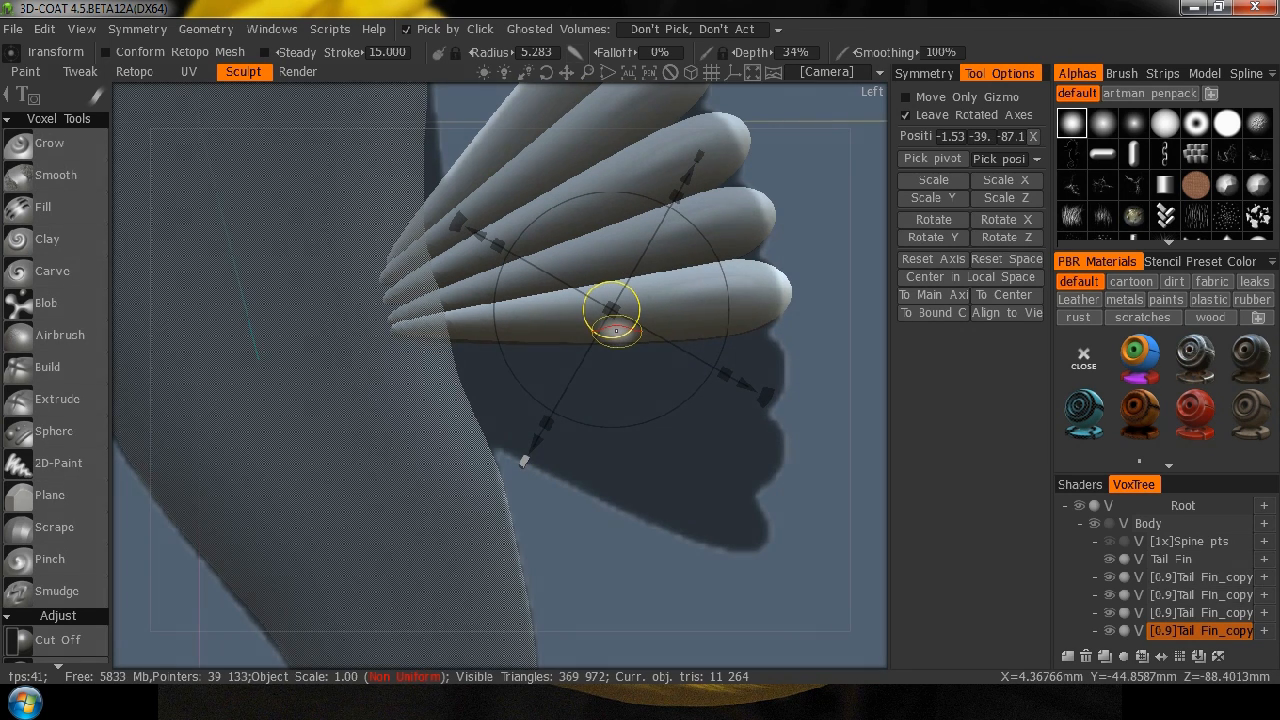
Duplicate the fifth lobe, rotate the copy to follow the fan, and place it below at about Y -51.6, Z -88.3.
left_click(1201, 630)
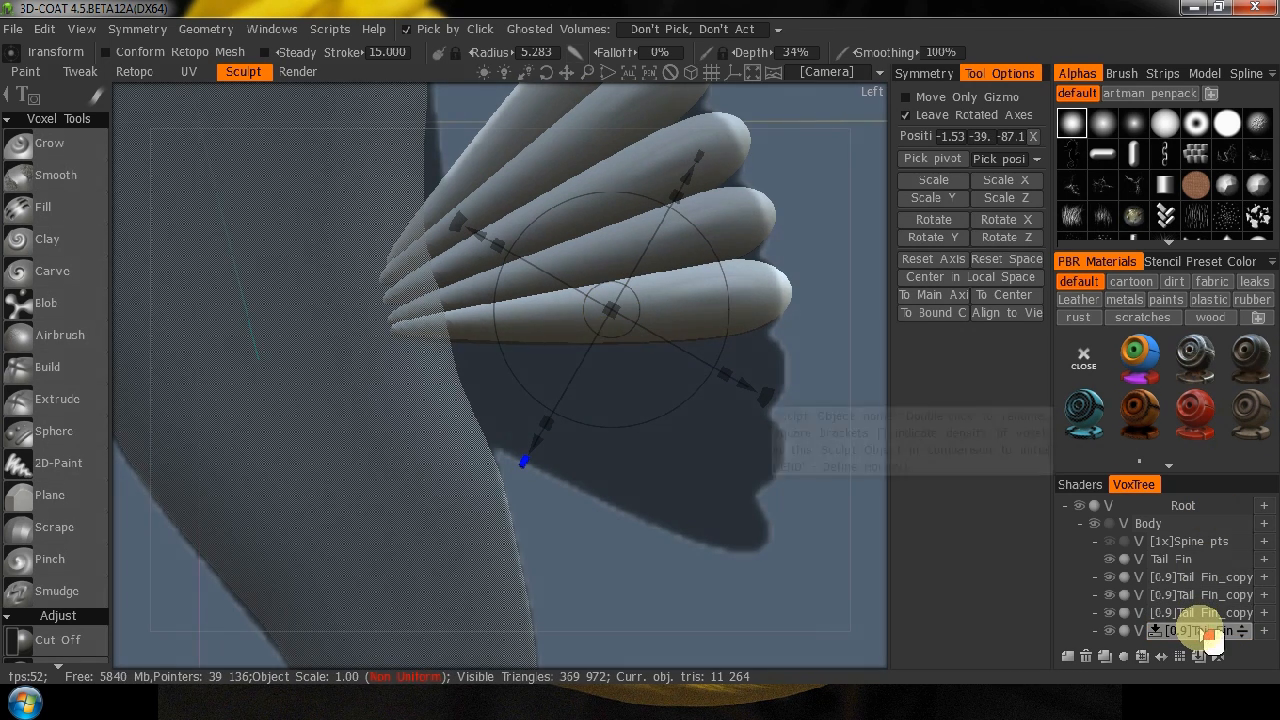
left_click(1105, 660)
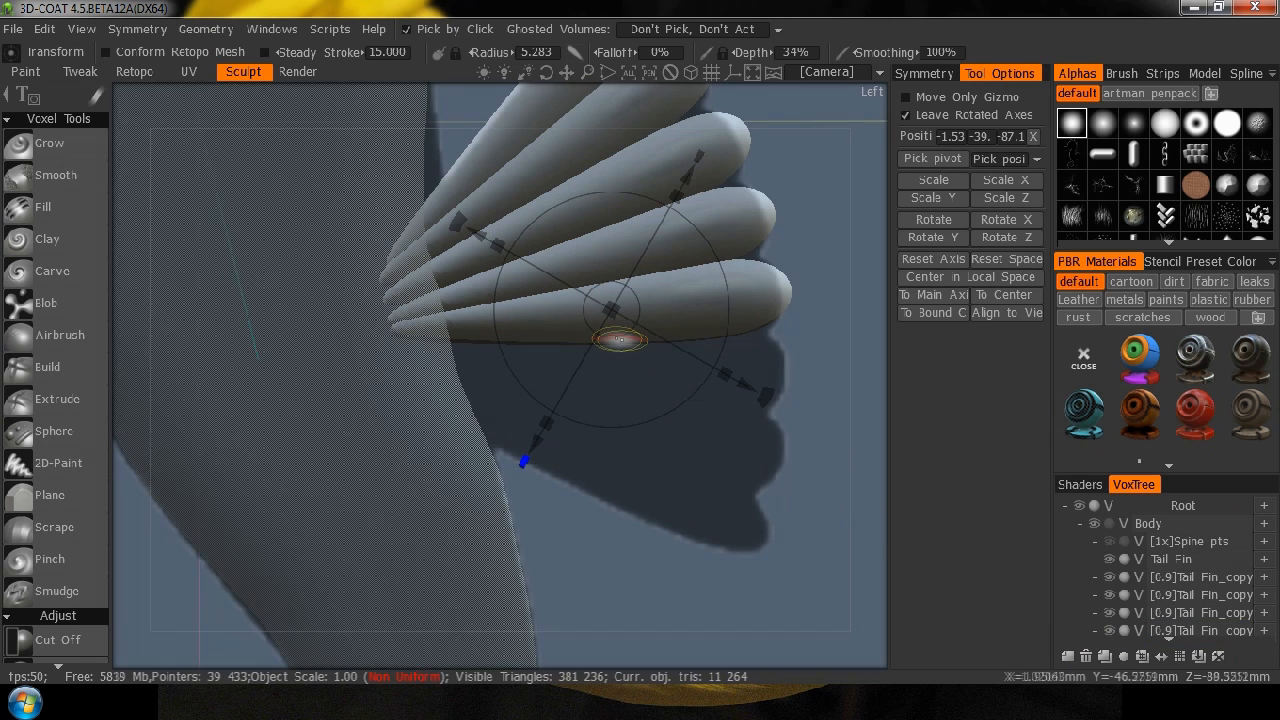
left_click_drag(613, 328, 614, 380)
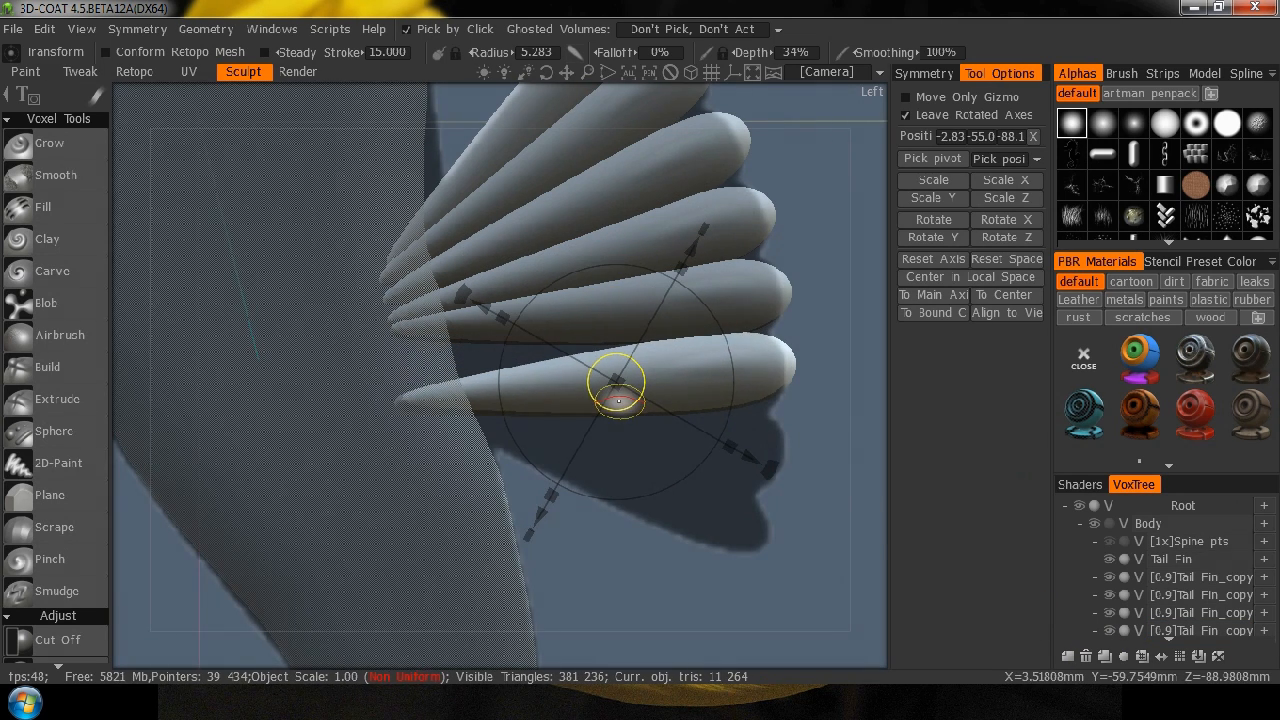
mouse_move(766, 471)
left_mouse_down()
mouse_move(750, 505)
mouse_move(757, 494)
left_mouse_up()
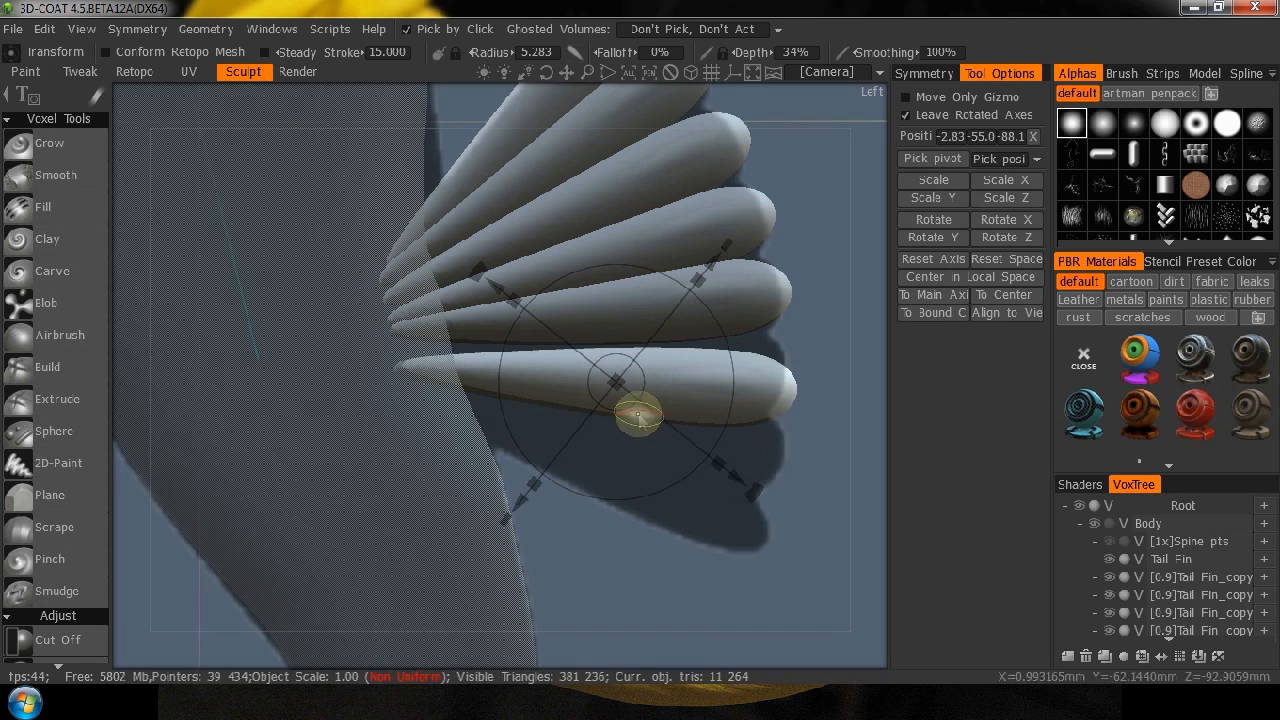
mouse_move(622, 397)
left_mouse_down()
mouse_move(608, 372)
mouse_move(625, 382)
left_mouse_up()
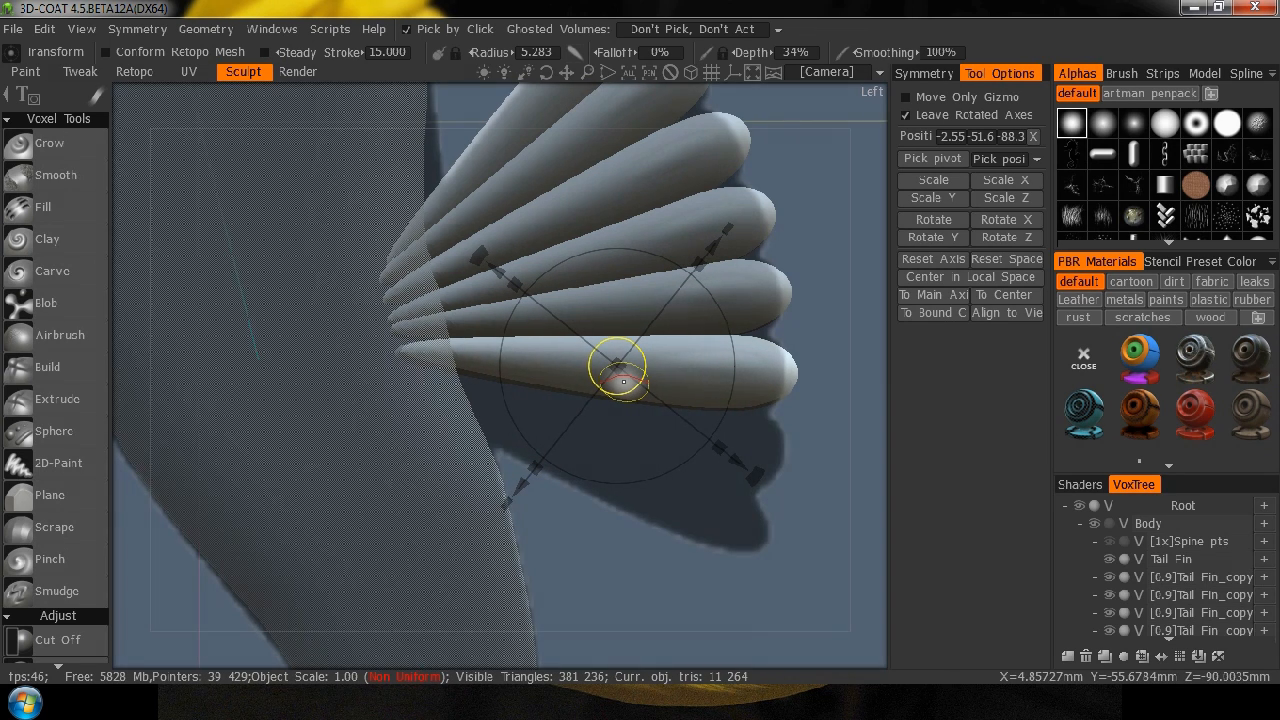
Duplicate the sixth, lowest lobe, tilt the copy downward, and place it at about Y -63.9, Z -87.1.
double_click(1180, 612)
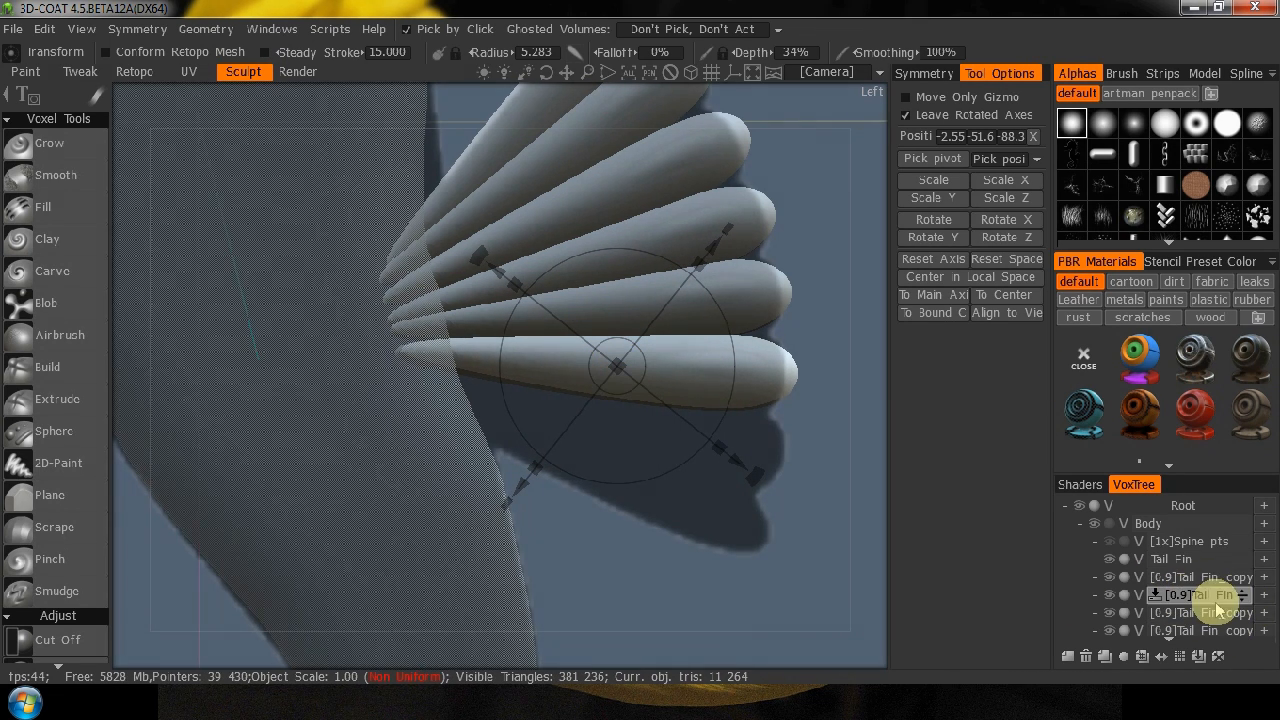
left_click(1197, 632)
scroll(1197, 611, "down", 1)
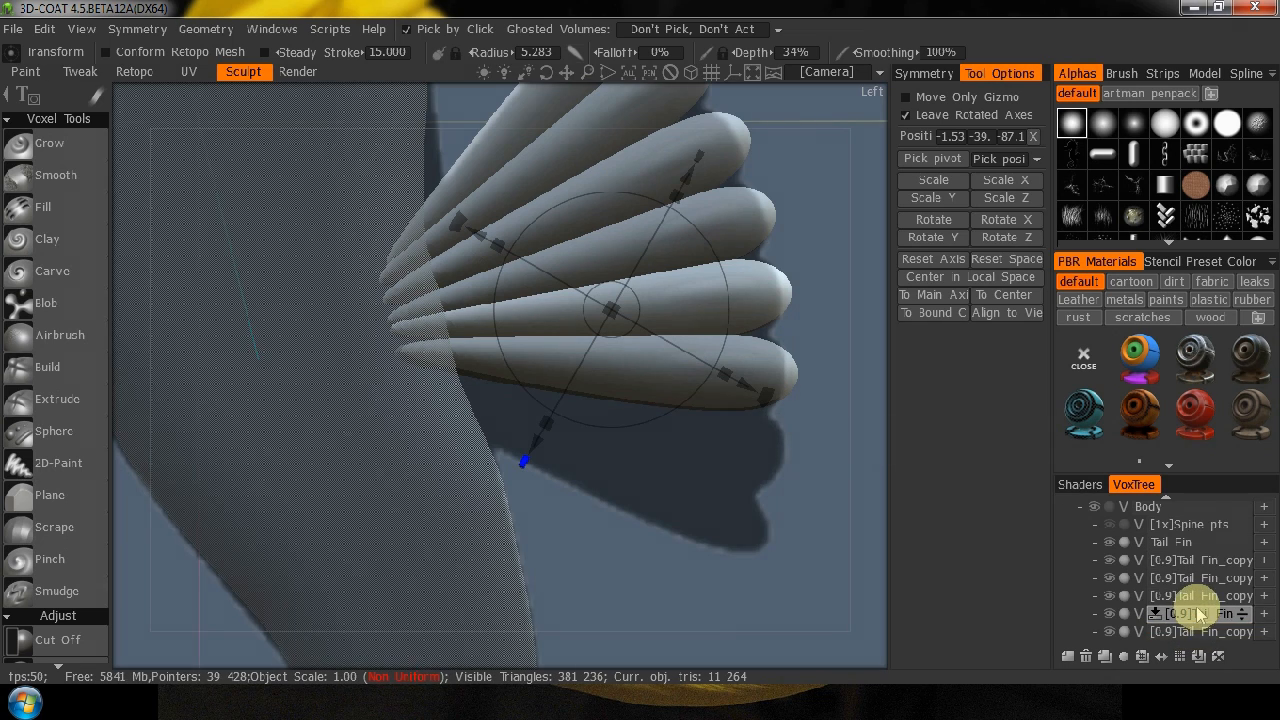
left_click(1200, 632)
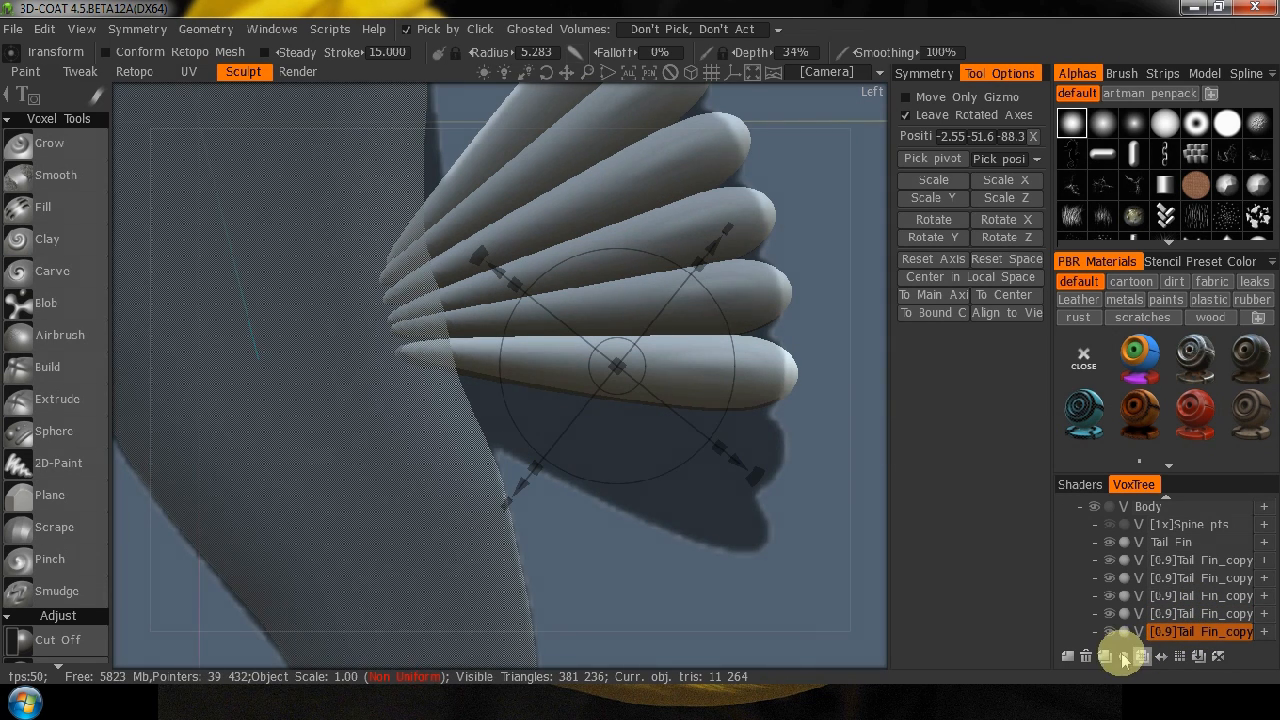
left_click(1107, 654)
left_click_drag(625, 387, 620, 428)
left_click_drag(757, 543, 742, 560)
left_click_drag(622, 428, 613, 424)
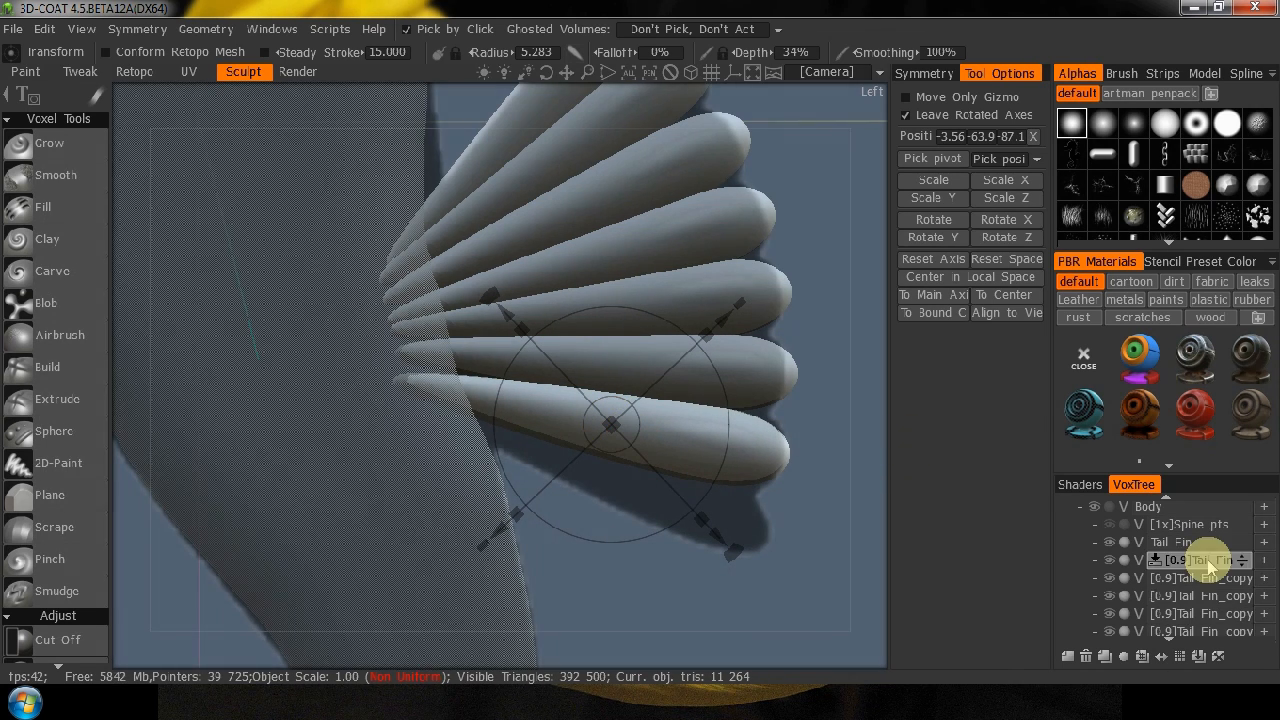
Duplicate the seventh lobe, move the copy to about Y -73, Z -85.8, and rotate it along the reference fin's lower edge.
left_click(1160, 638)
left_click(1104, 656)
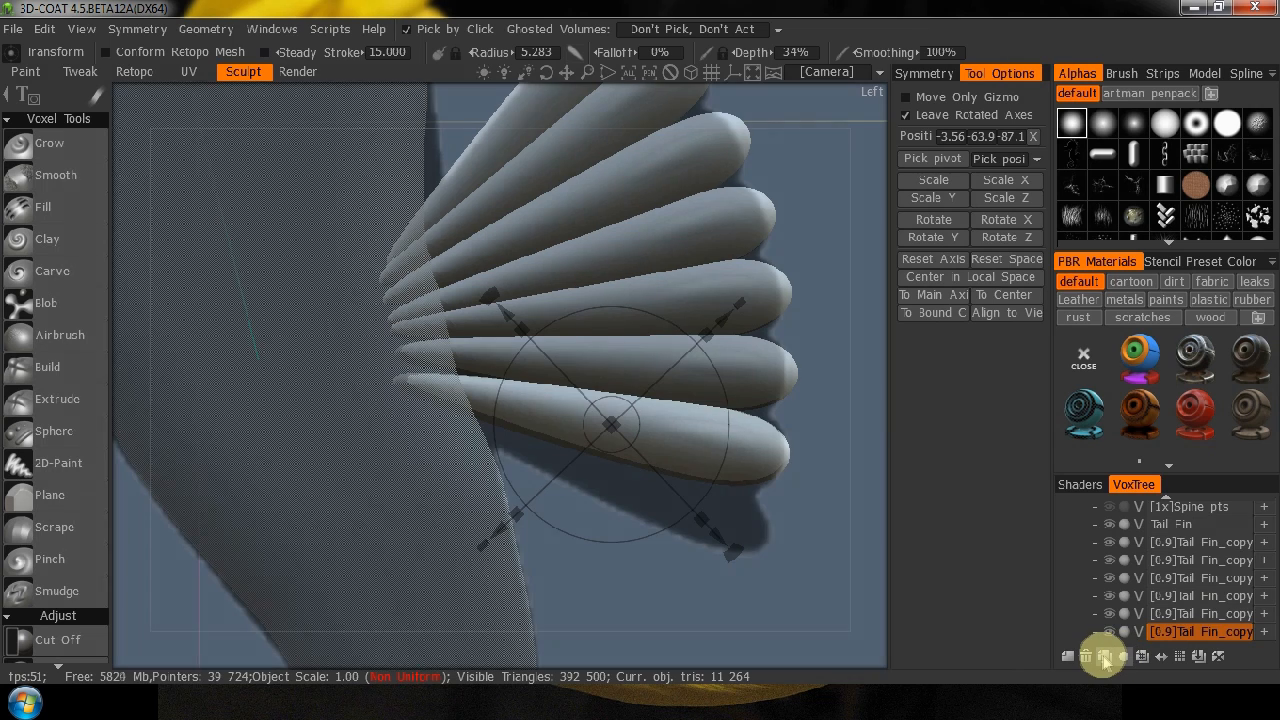
left_click_drag(607, 444, 600, 489)
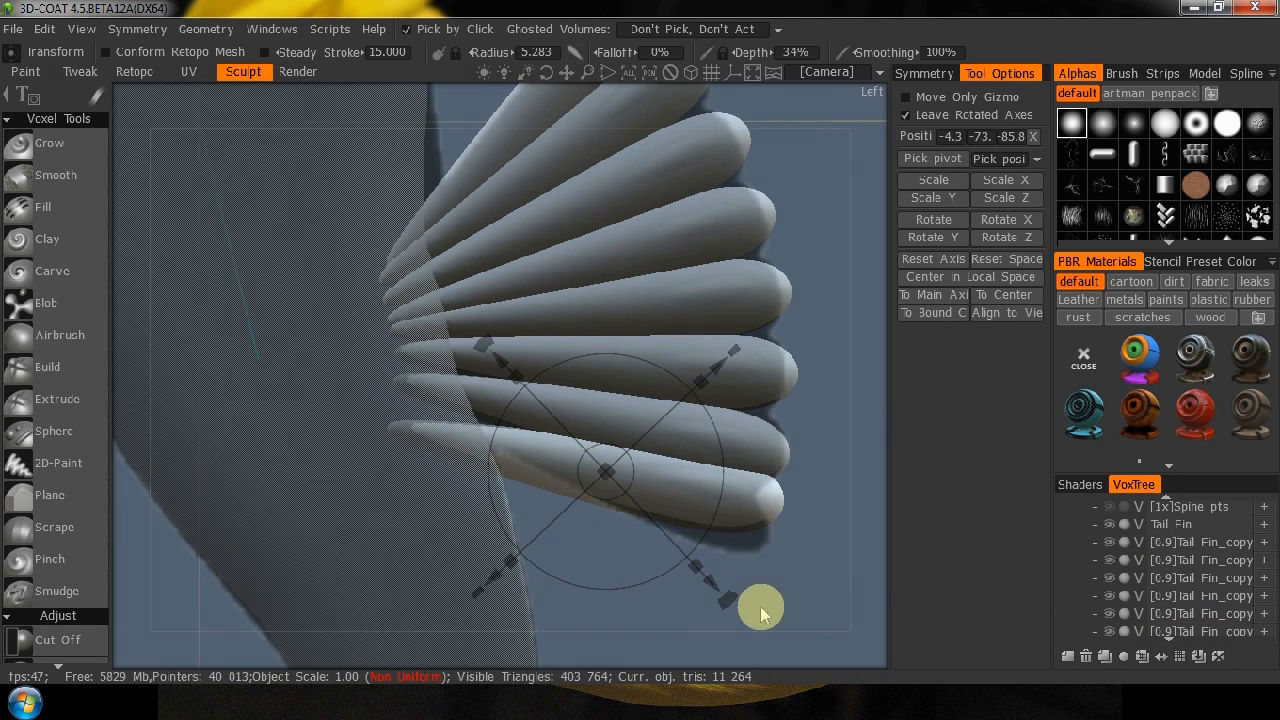
left_click_drag(726, 603, 705, 622)
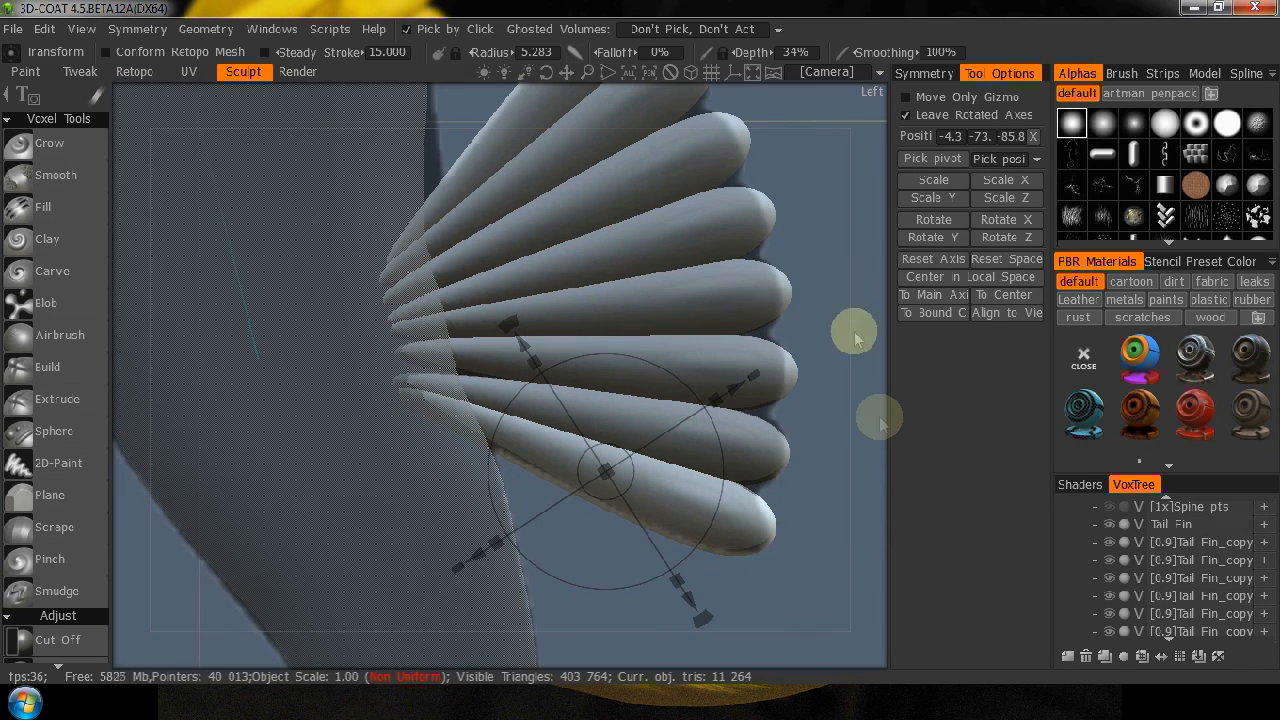
Switch to the Move tool and turn on Auto Pick for working across the separate fin lobes.
right_click_drag(847, 266, 624, 487)
mouse_move(785, 365)
left_mouse_down()
mouse_move(729, 380)
mouse_move(405, 375)
mouse_move(806, 409)
mouse_move(851, 354)
mouse_move(828, 378)
mouse_move(795, 368)
left_mouse_up()
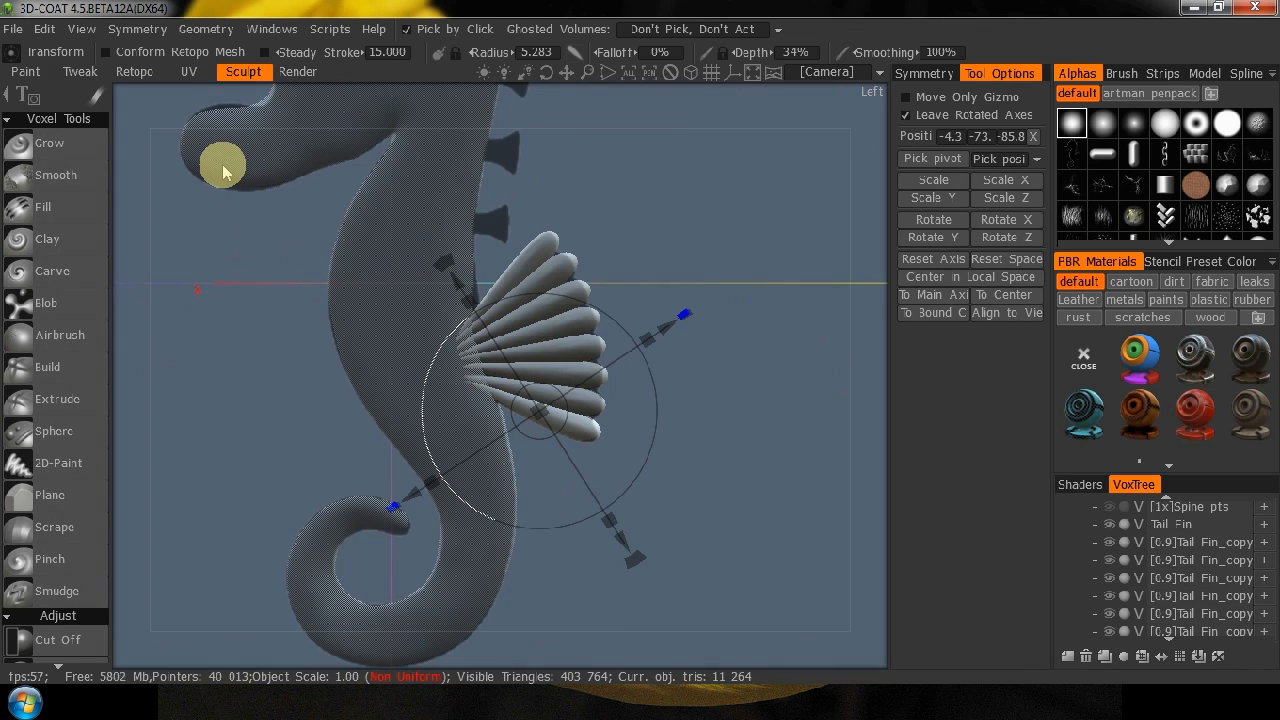
key("space")
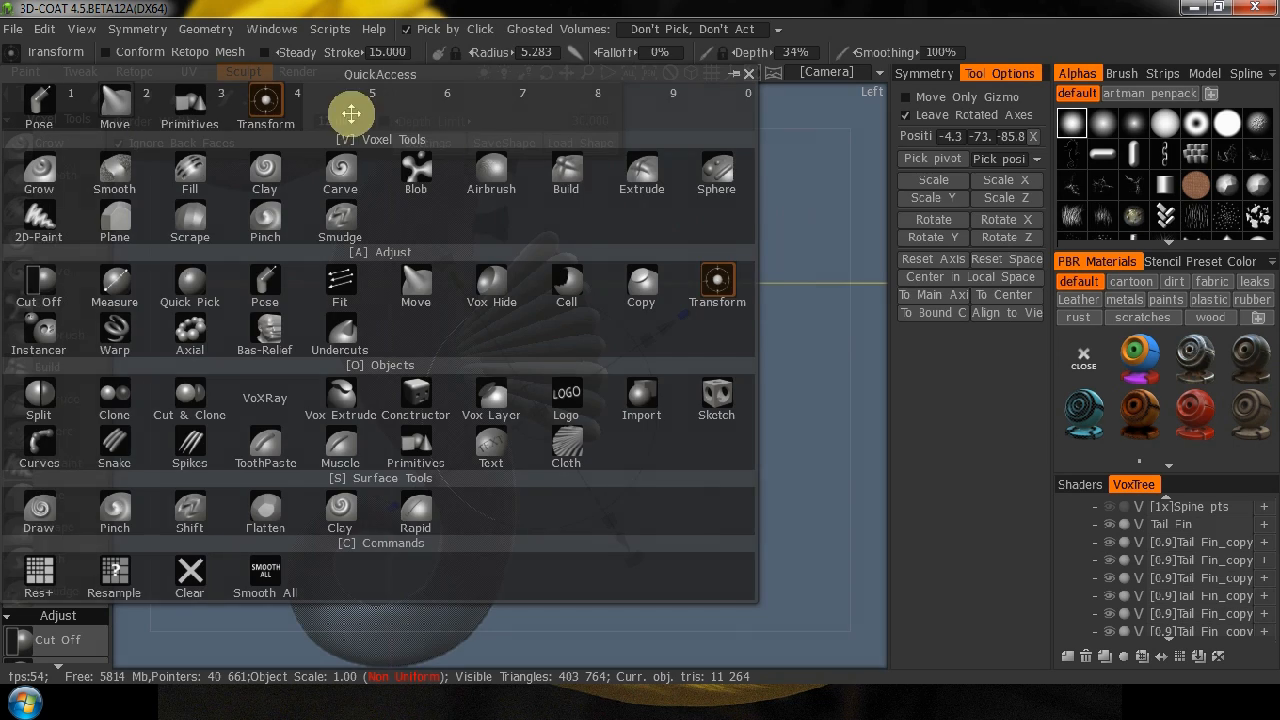
key("2")
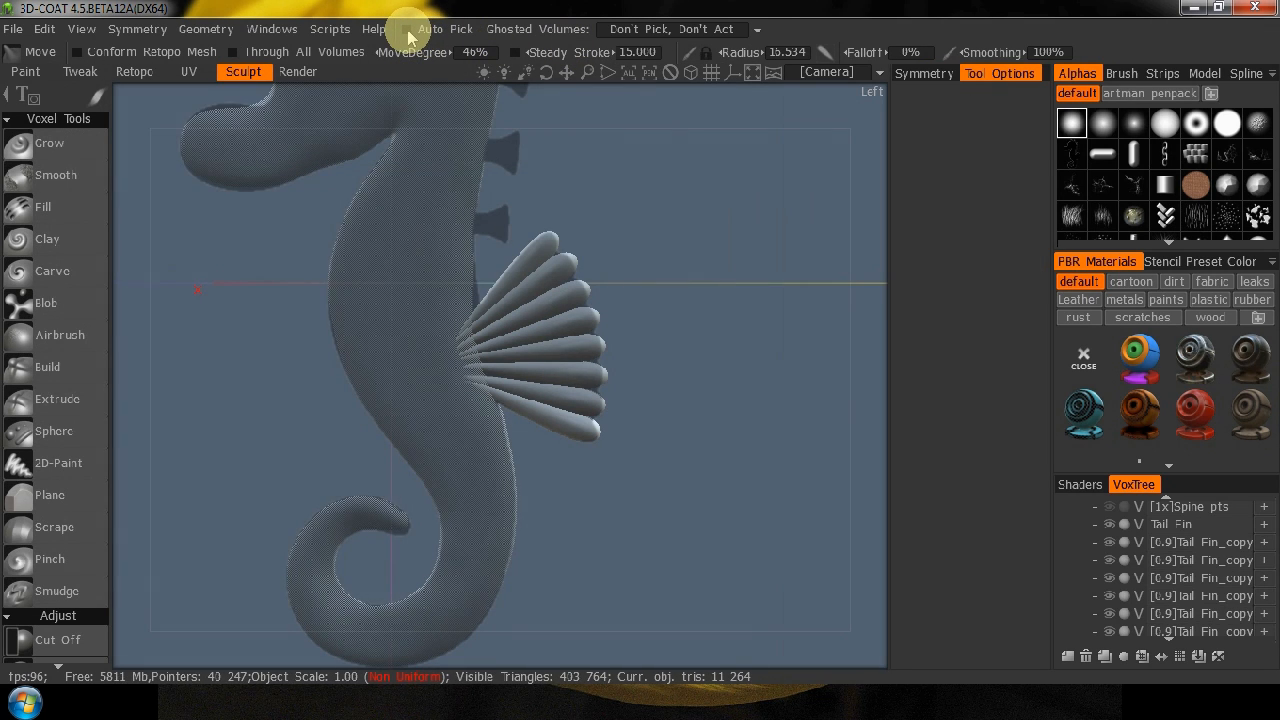
left_click(536, 258)
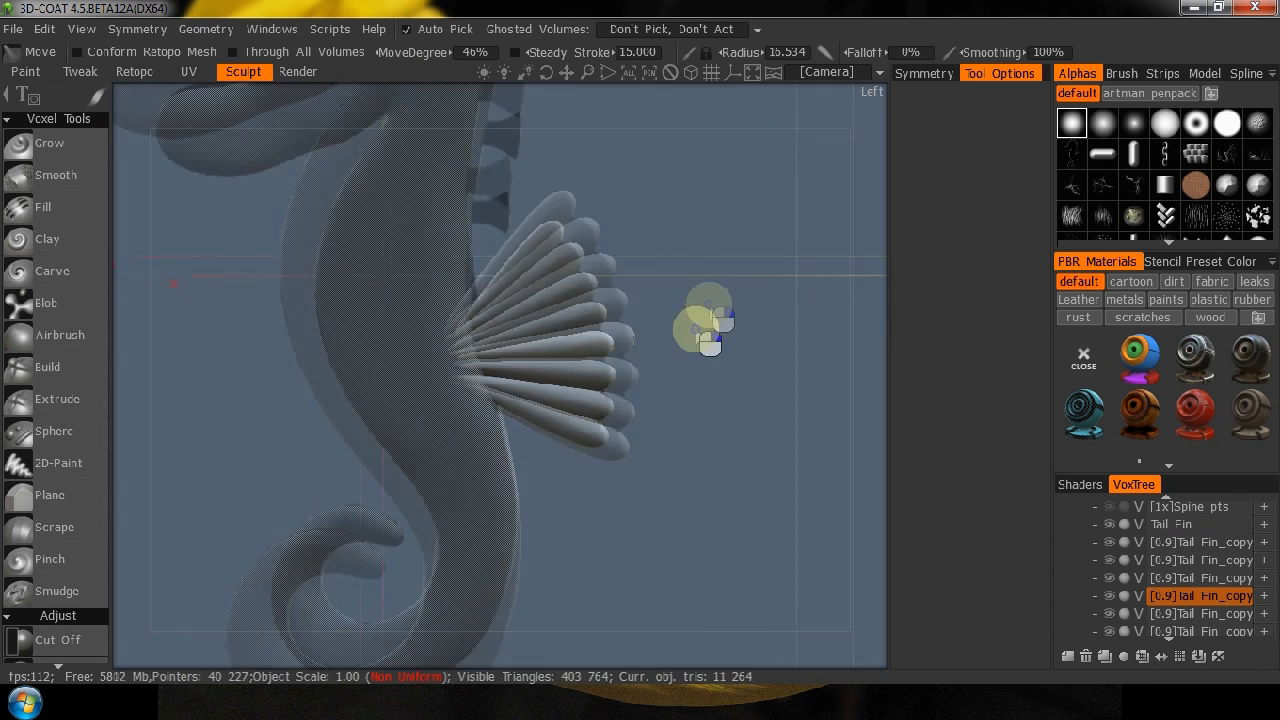
Pick the second lobe from the top of the tail fin as the current volume.
right_click_drag(697, 328, 769, 229)
middle_click_drag(724, 262, 735, 342)
right_click_drag(764, 320, 783, 298)
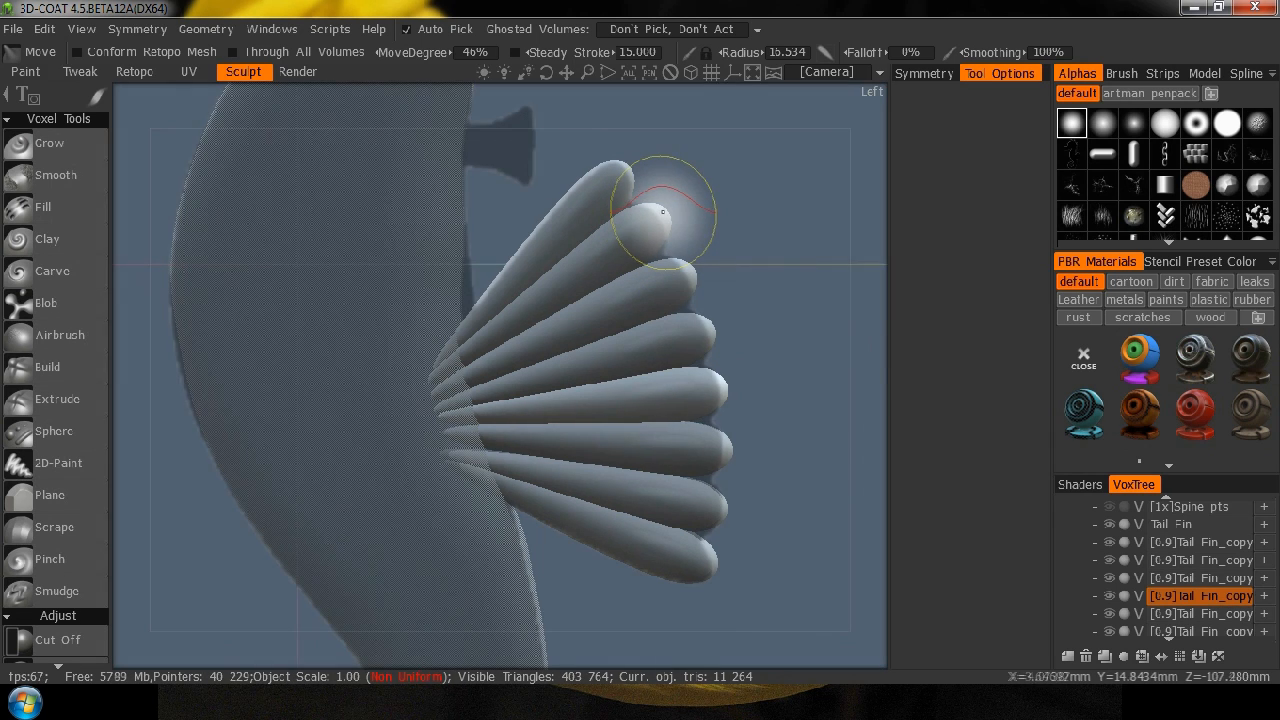
key("h")
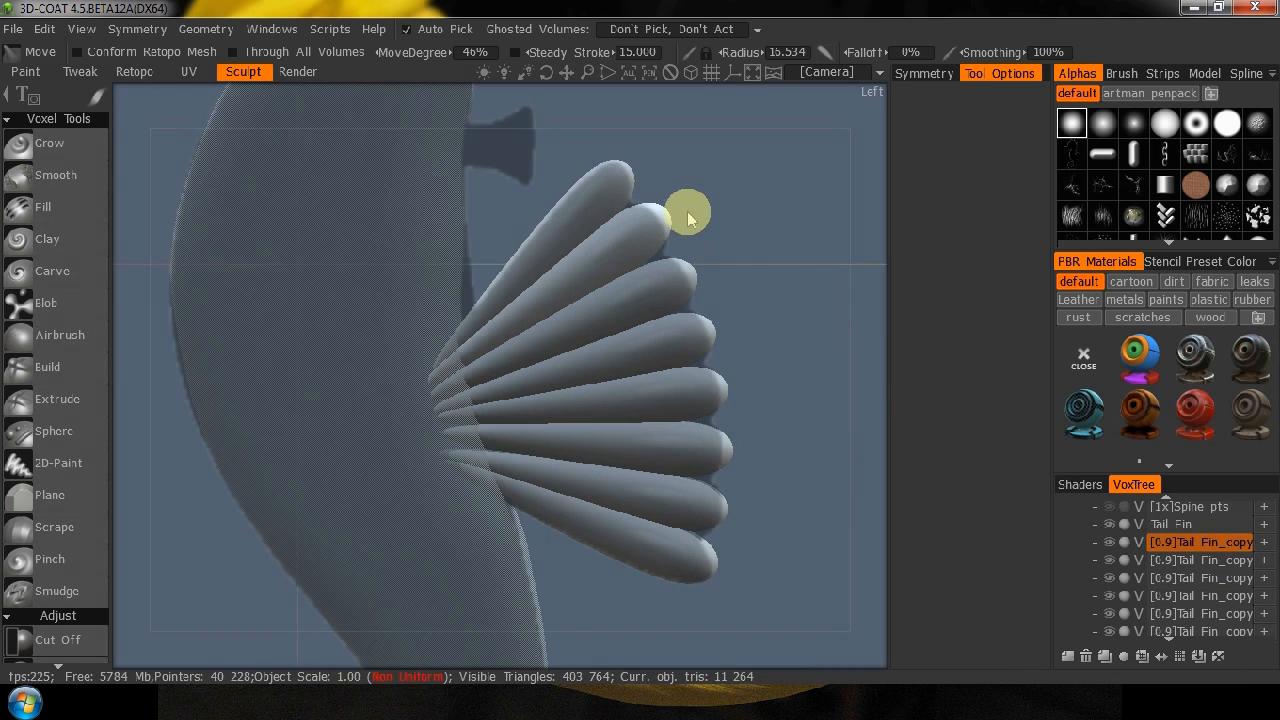
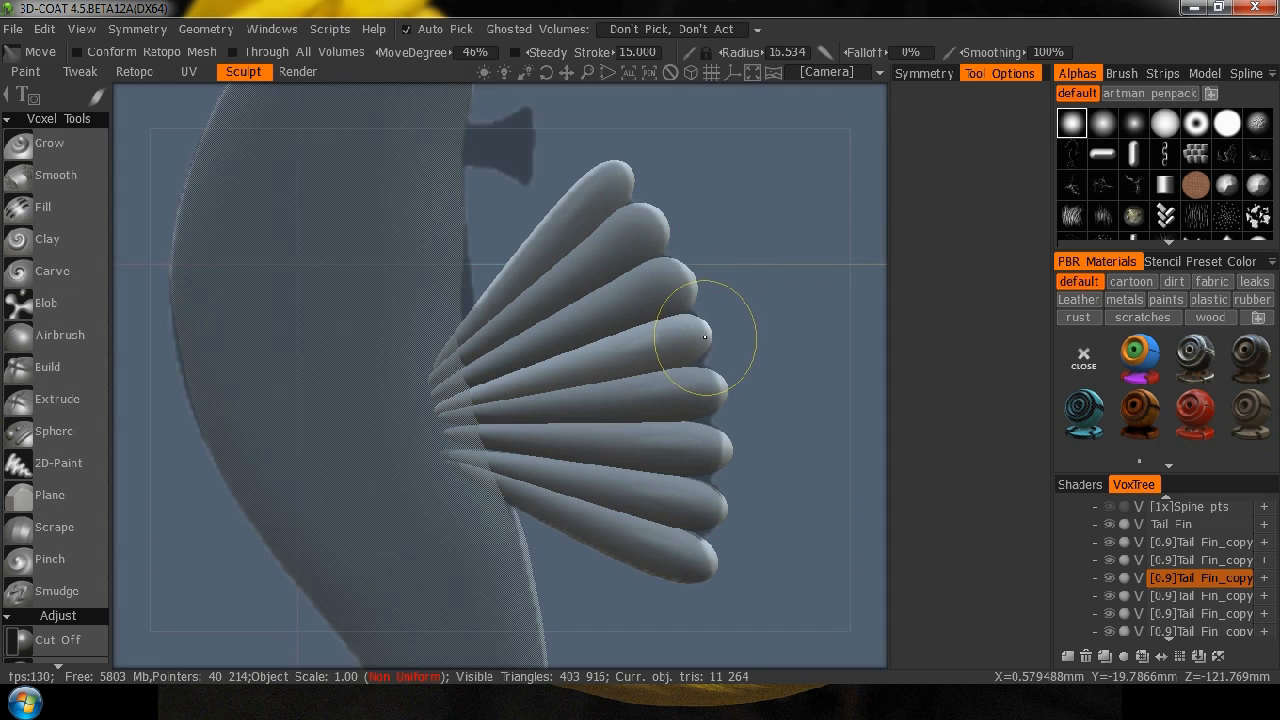
Reshape the rounded tips of the fourth and fifth fin lobes from the top with the Move tool to follow the reference outline.
left_click_drag(686, 312, 699, 358)
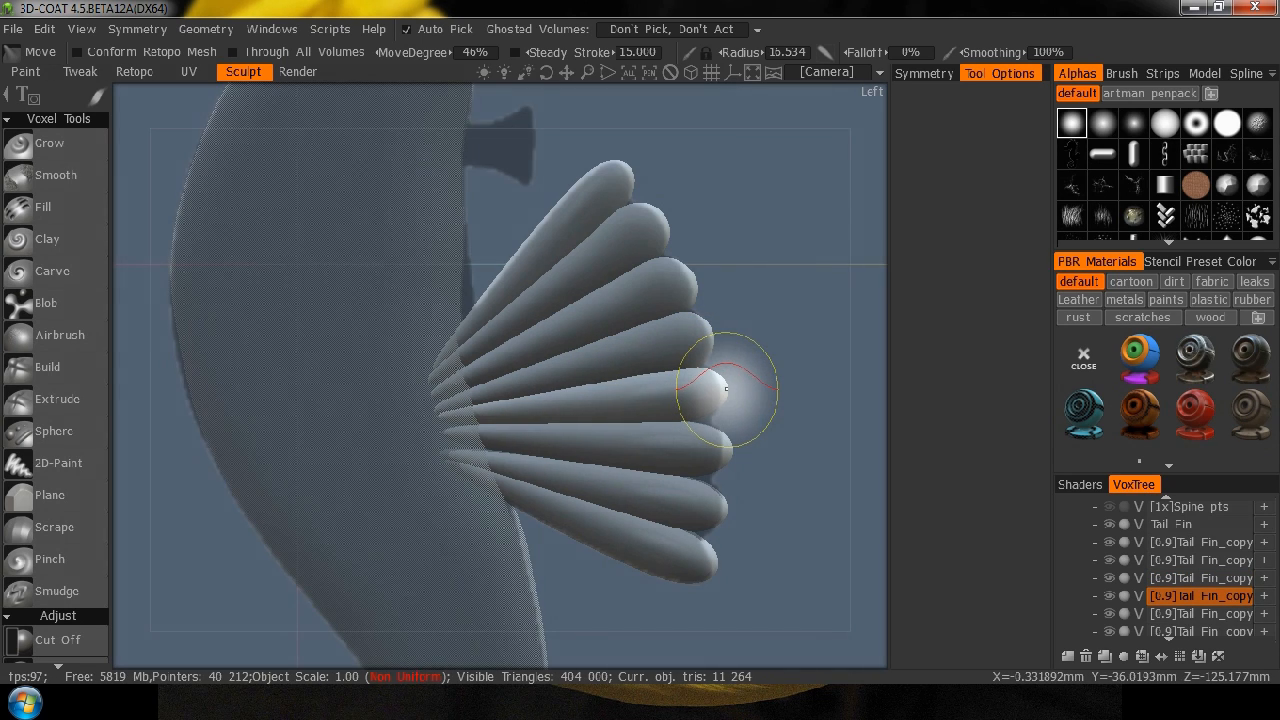
left_click_drag(711, 391, 710, 390)
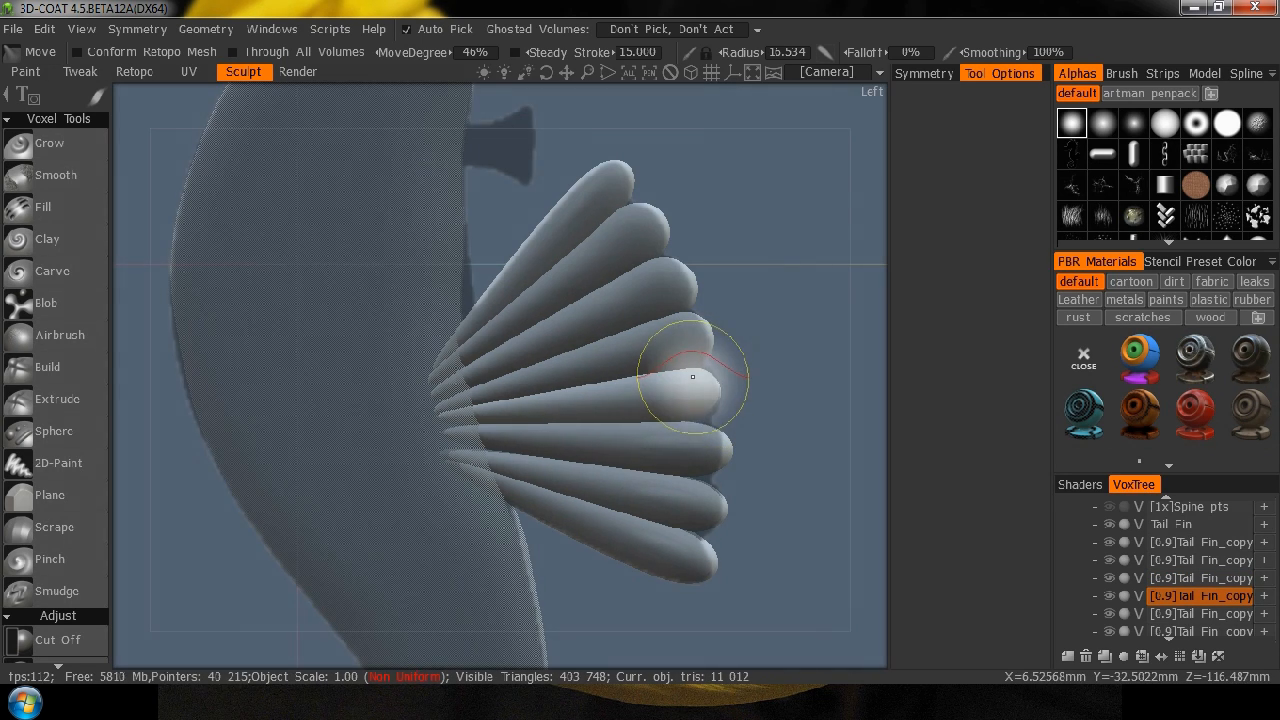
left_click_drag(700, 369, 699, 414)
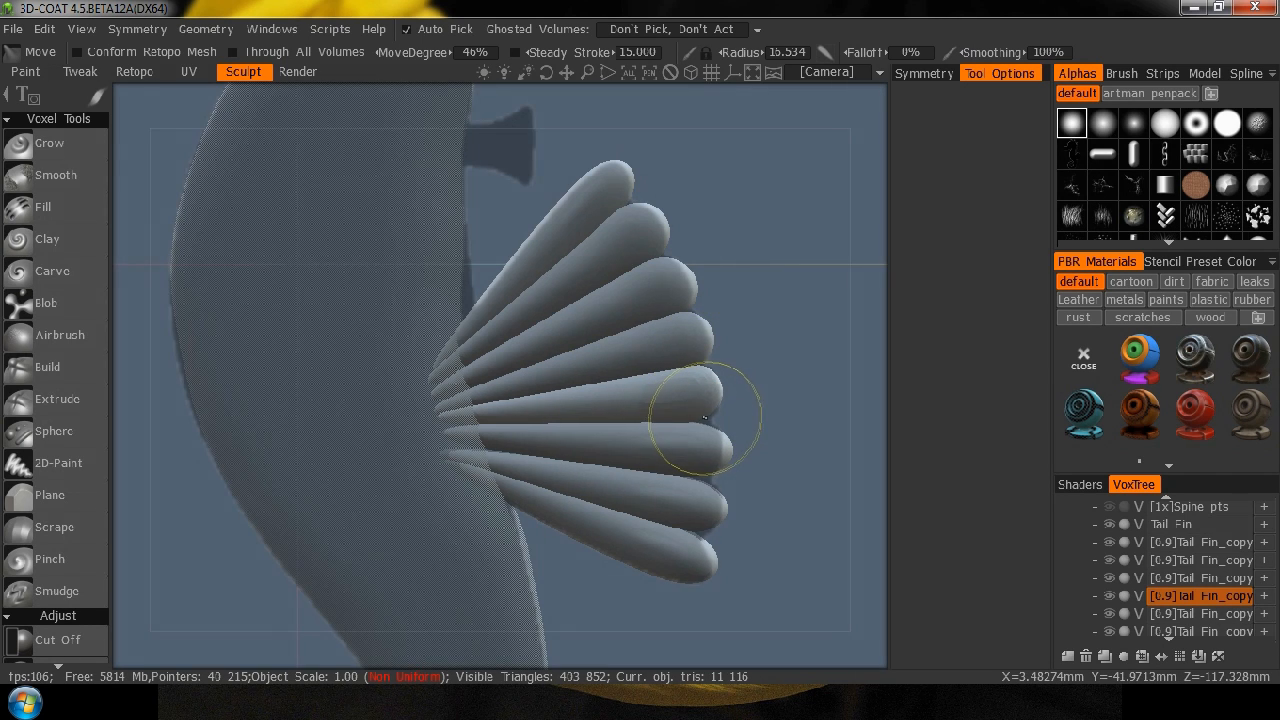
Pull the tips of the three lowest fin lobes into line with the scalloped edge of the reference fin.
left_click_drag(786, 451, 703, 335)
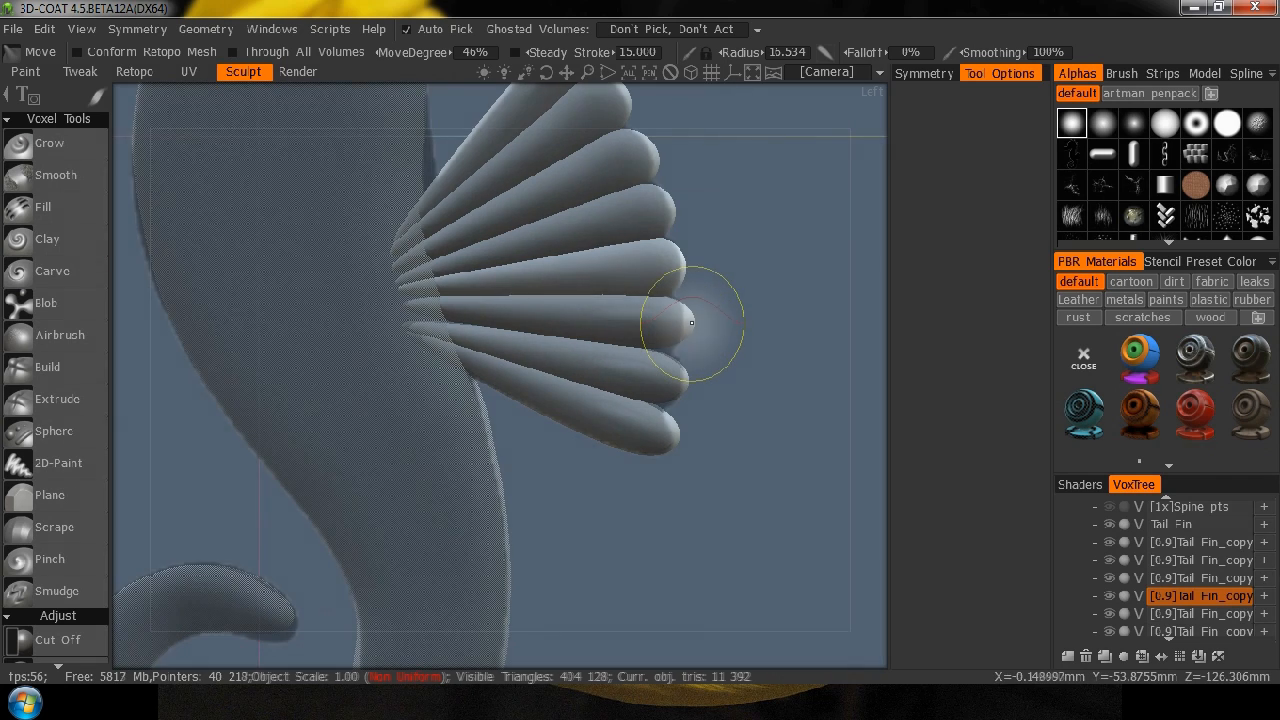
left_click(689, 320)
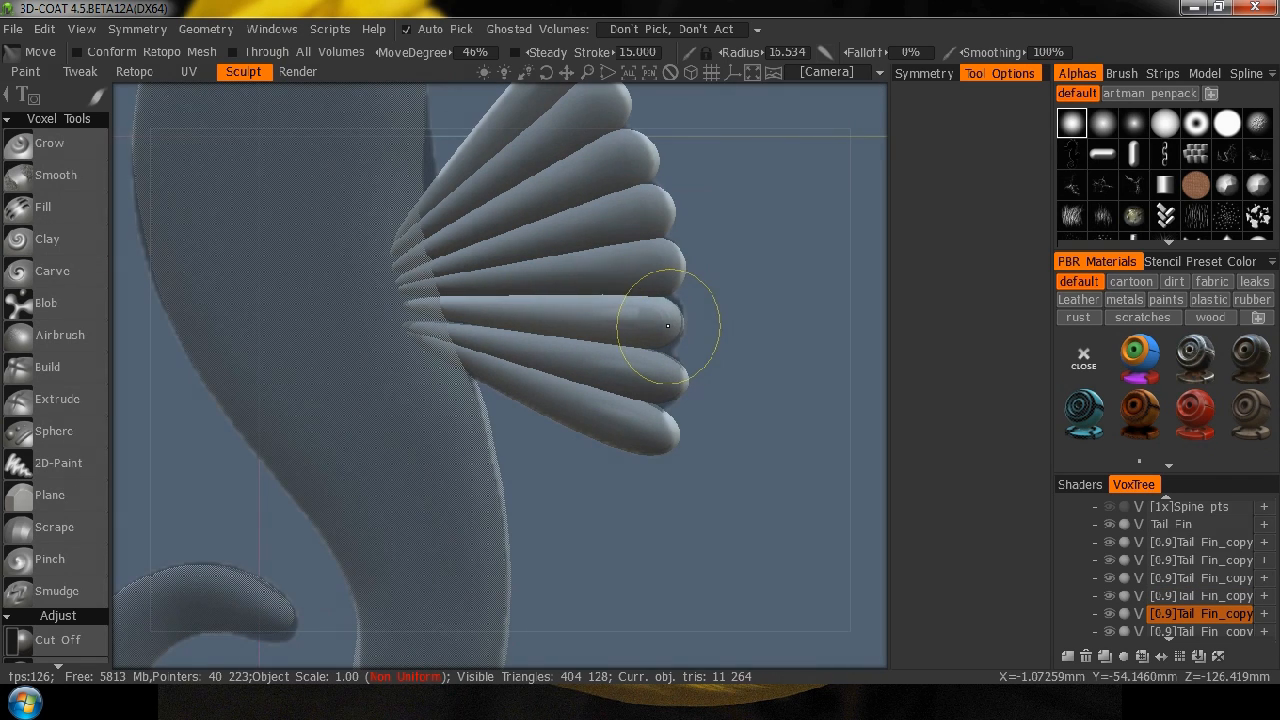
mouse_move(671, 327)
left_mouse_down()
mouse_move(655, 307)
mouse_move(651, 410)
mouse_move(651, 345)
mouse_move(667, 348)
left_mouse_up()
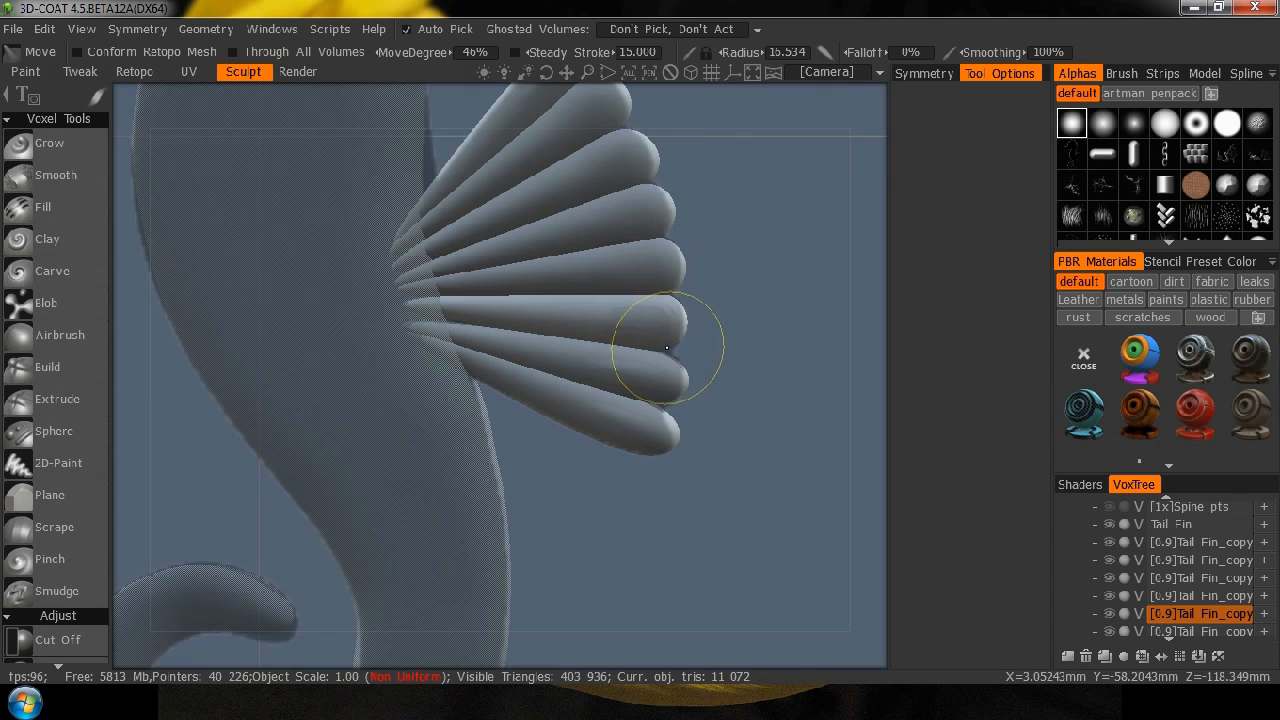
left_click(688, 392)
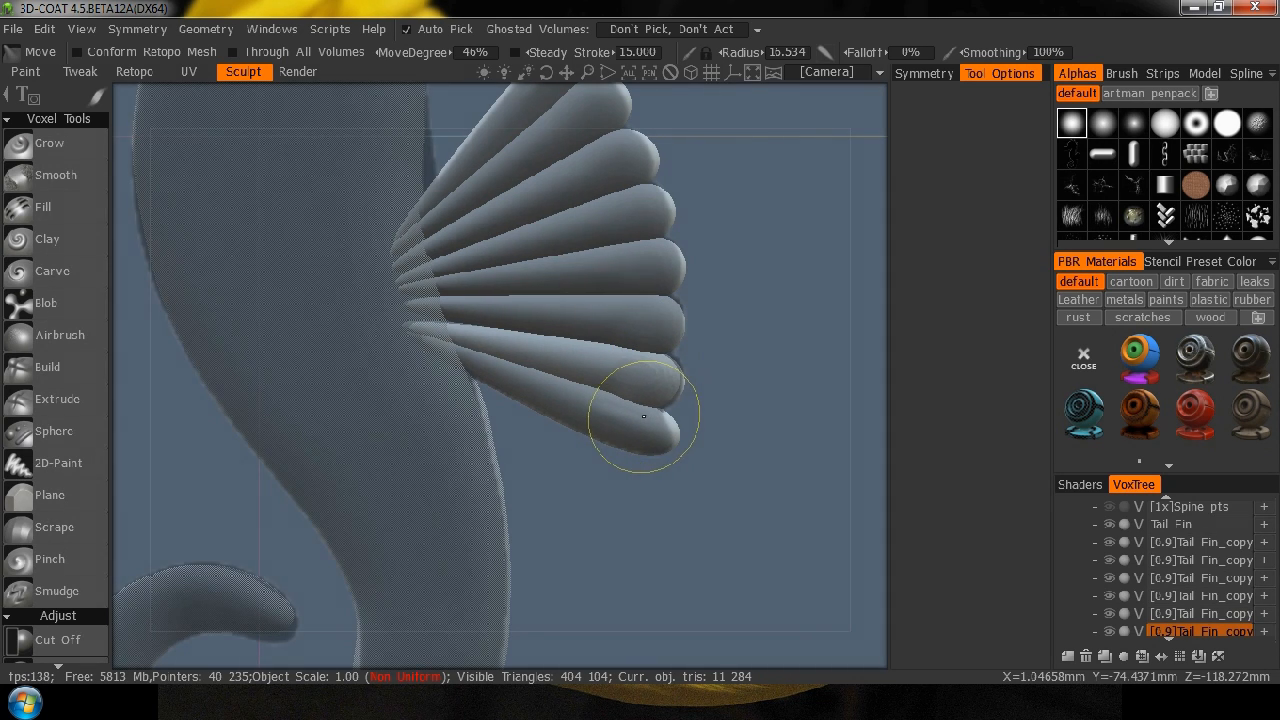
left_click(678, 433)
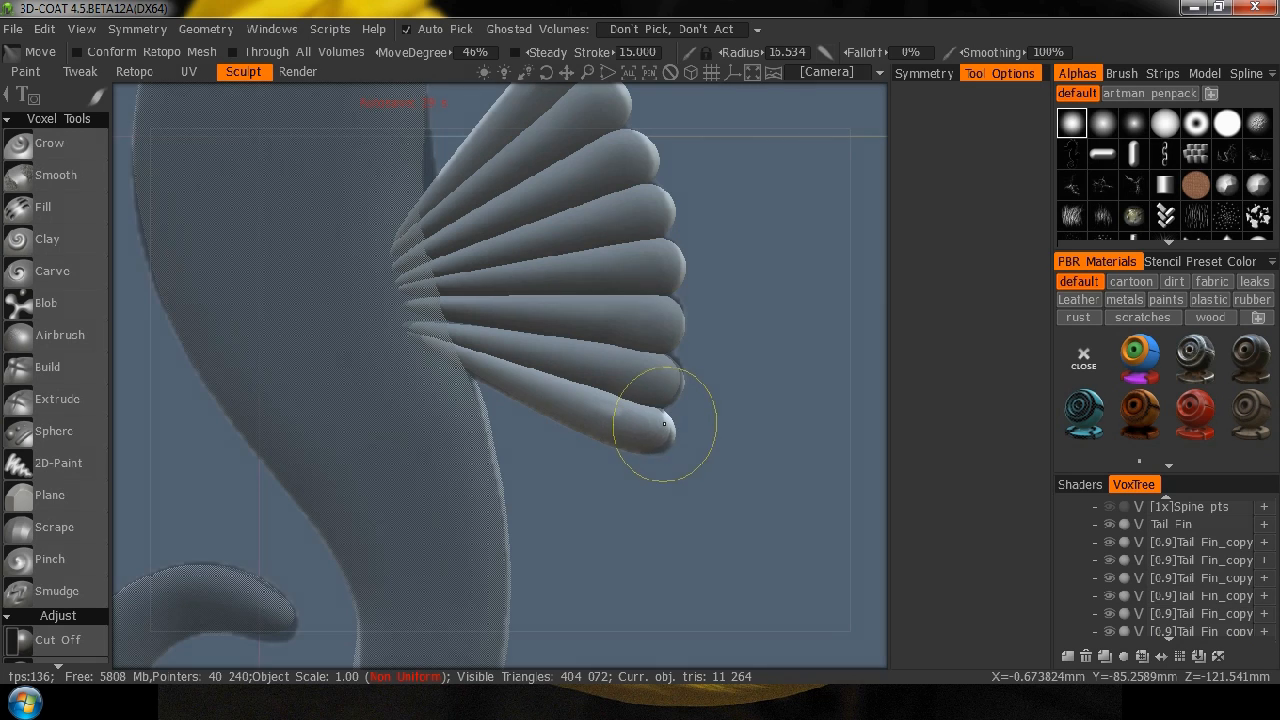
left_click_drag(663, 423, 661, 454)
Unhide all hidden volumes and inspect the whole seahorse together with its spine points and fin.
mouse_move(857, 405)
left_mouse_down()
mouse_move(563, 400)
mouse_move(491, 380)
mouse_move(777, 420)
mouse_move(893, 408)
mouse_move(791, 417)
mouse_move(829, 297)
mouse_move(617, 377)
mouse_move(470, 405)
mouse_move(623, 414)
mouse_move(689, 506)
mouse_move(850, 418)
left_mouse_up()
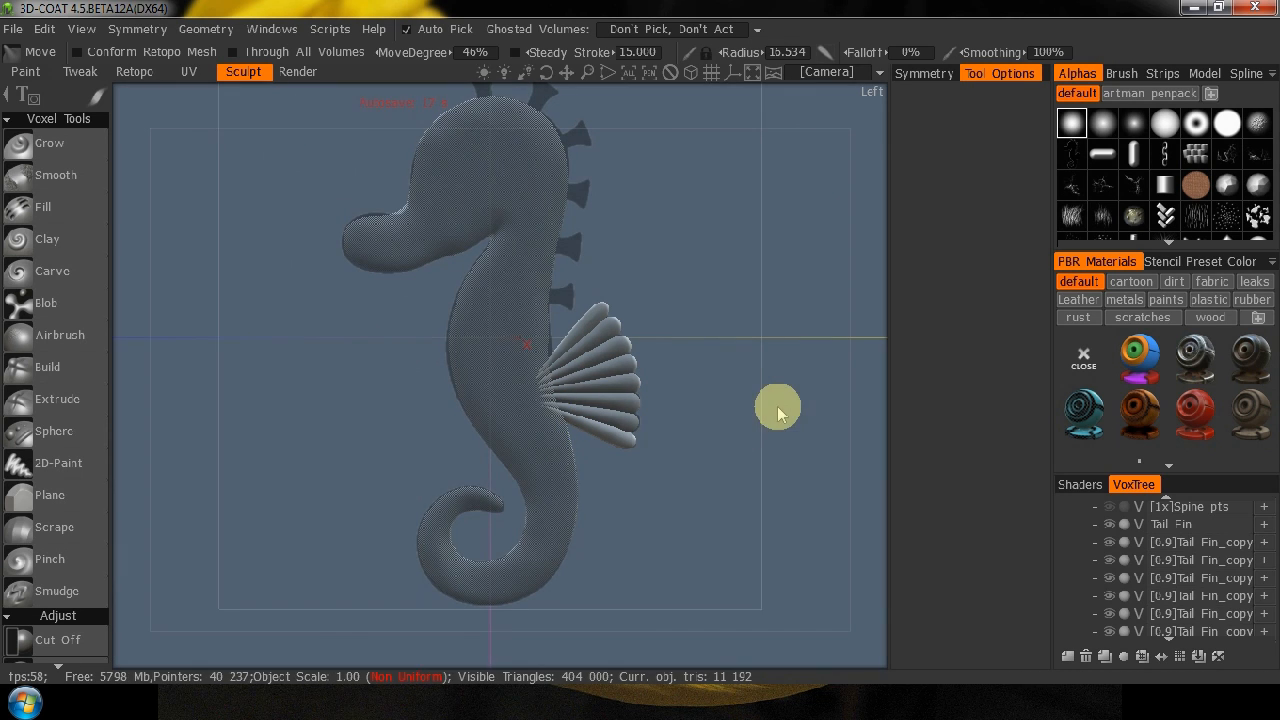
left_click_drag(871, 391, 831, 414)
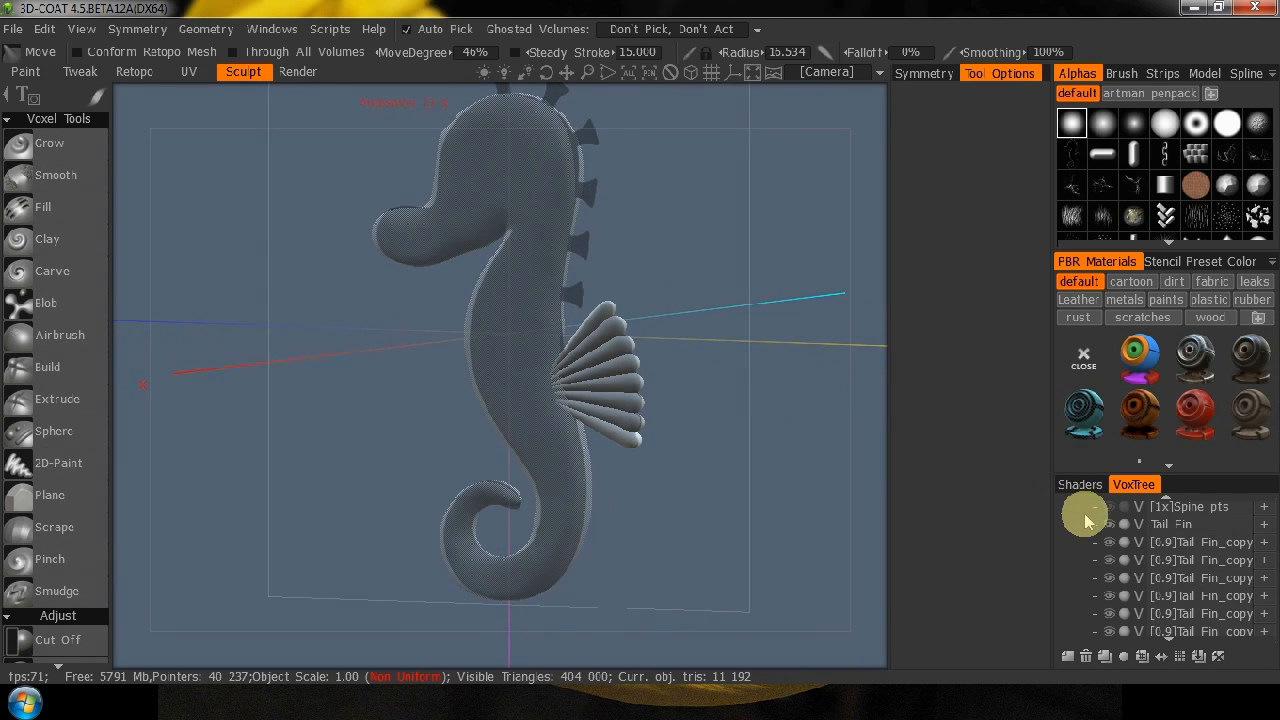
left_click(1178, 530)
right_click(1190, 531)
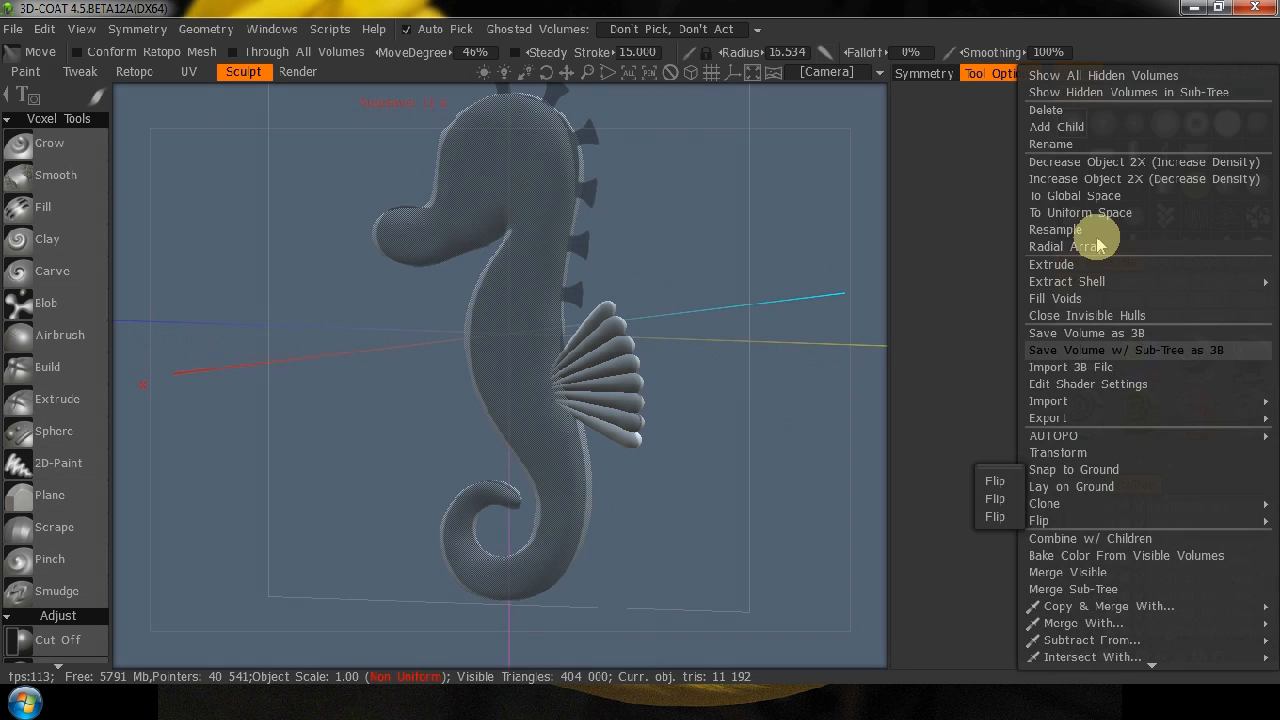
left_click(1116, 76)
left_click_drag(789, 363, 114, 409)
right_click(114, 409)
left_click_drag(170, 488, 836, 483)
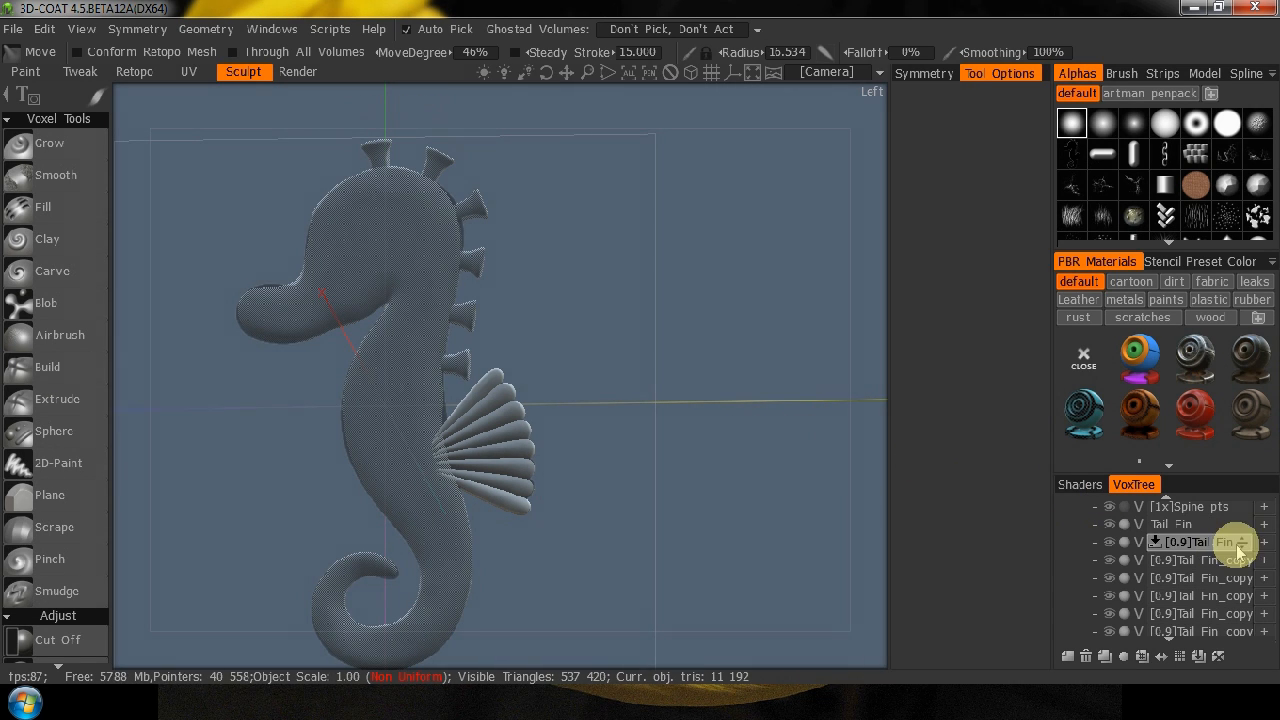
Make the Body the current volume and return it to voxel mode.
scroll(1186, 580, "up", 2)
left_click(1148, 523)
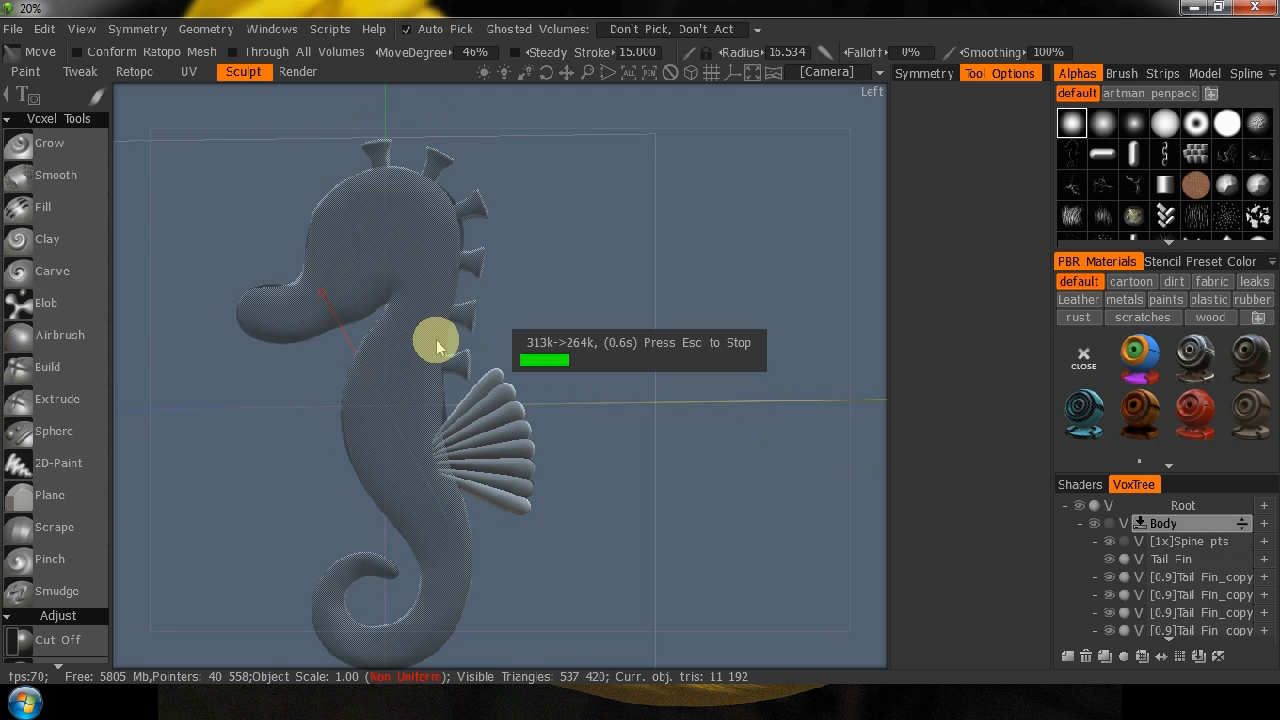
left_click(1140, 524)
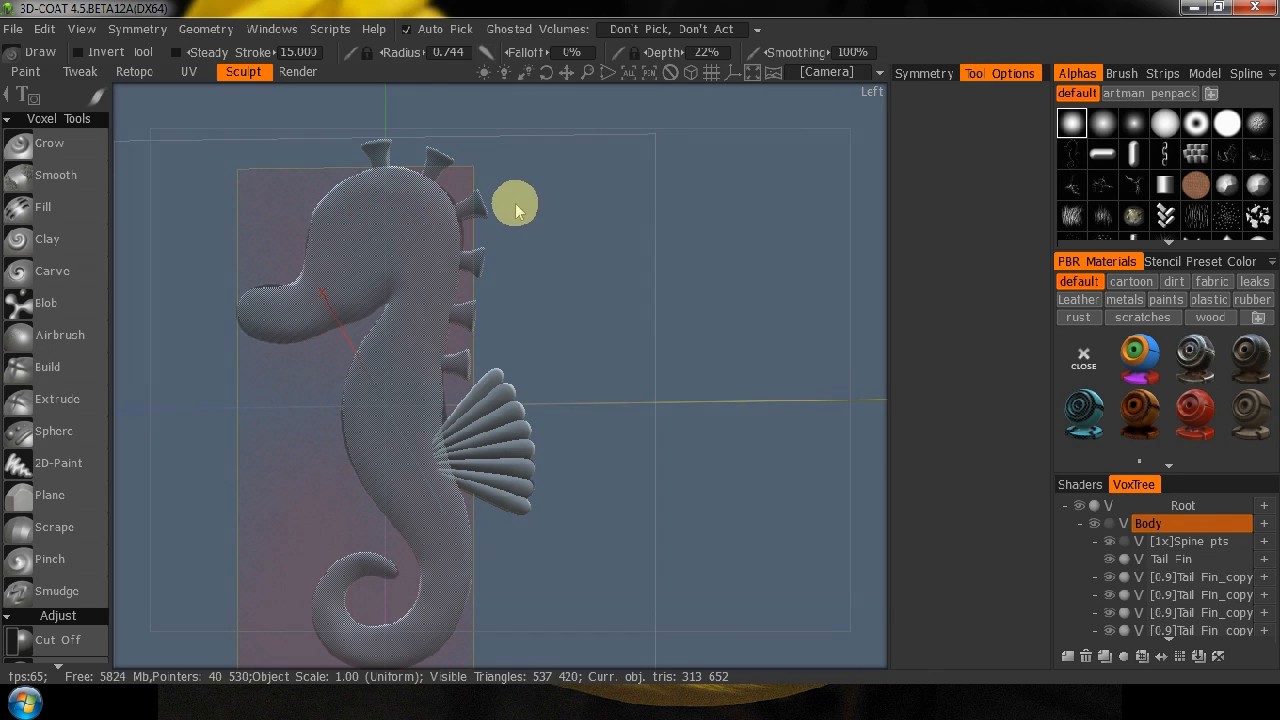
Try moving the Body and its child volumes along the Z axis with Transform, away from the reference silhouette, and undo the move.
key("space")
left_click(402, 100)
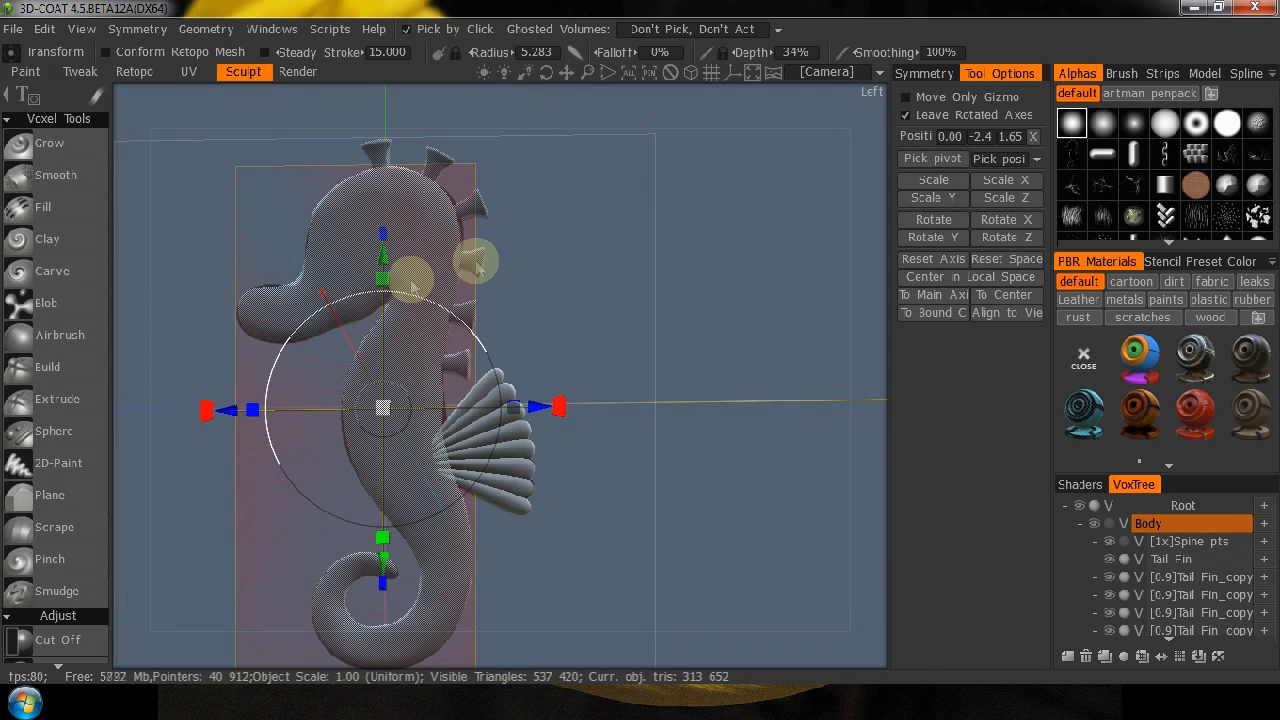
left_click_drag(537, 410, 820, 418)
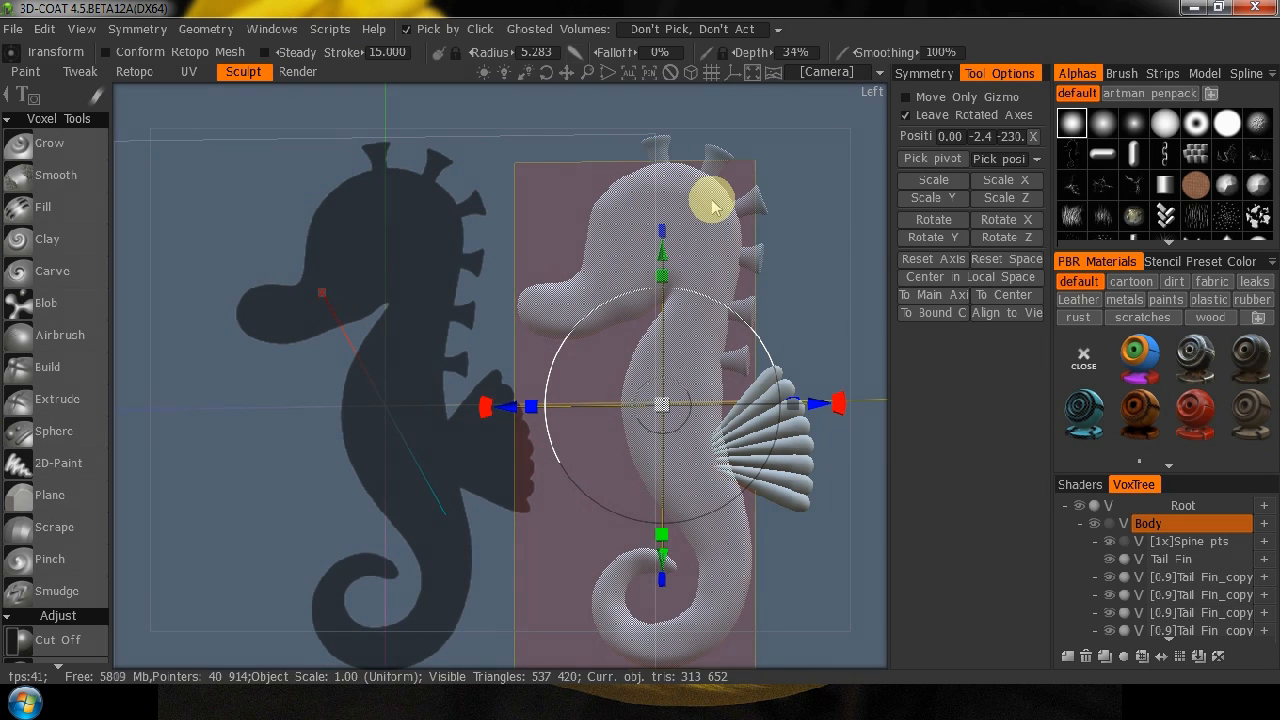
key("ctrl+z")
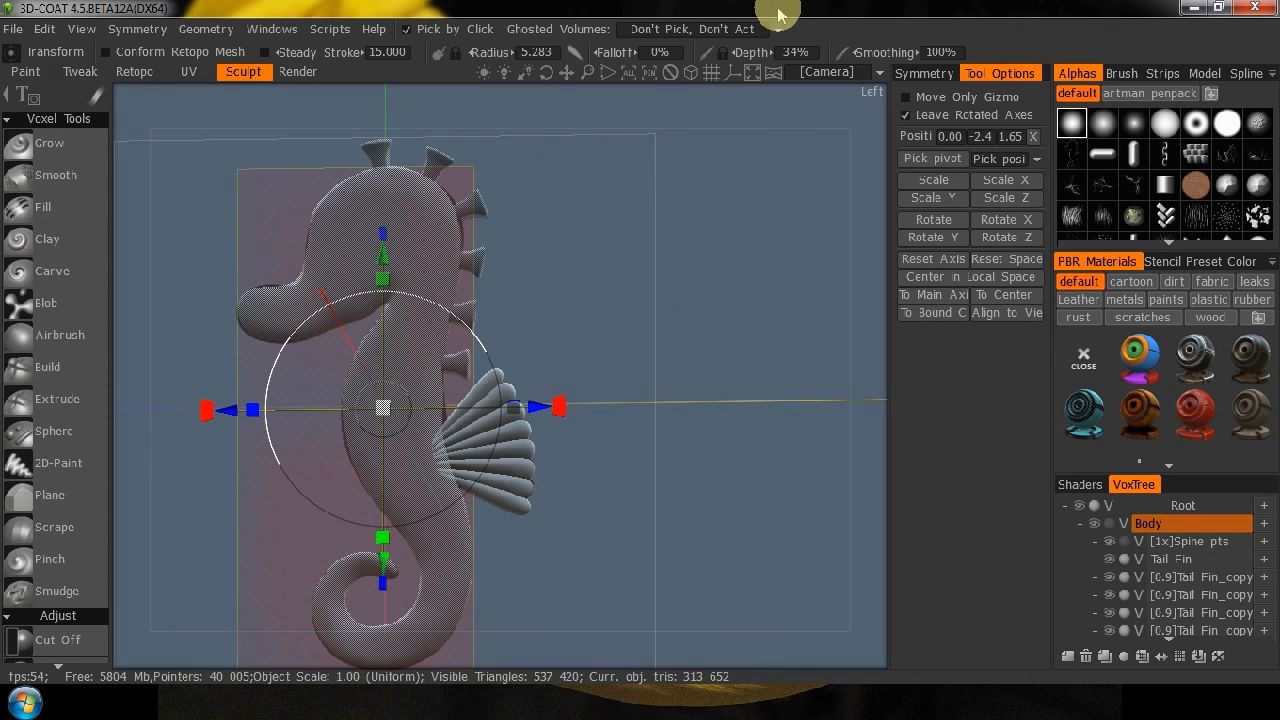
Load 136478-2b.png as the X-axis reference image and hide all reference images.
left_click(833, 74)
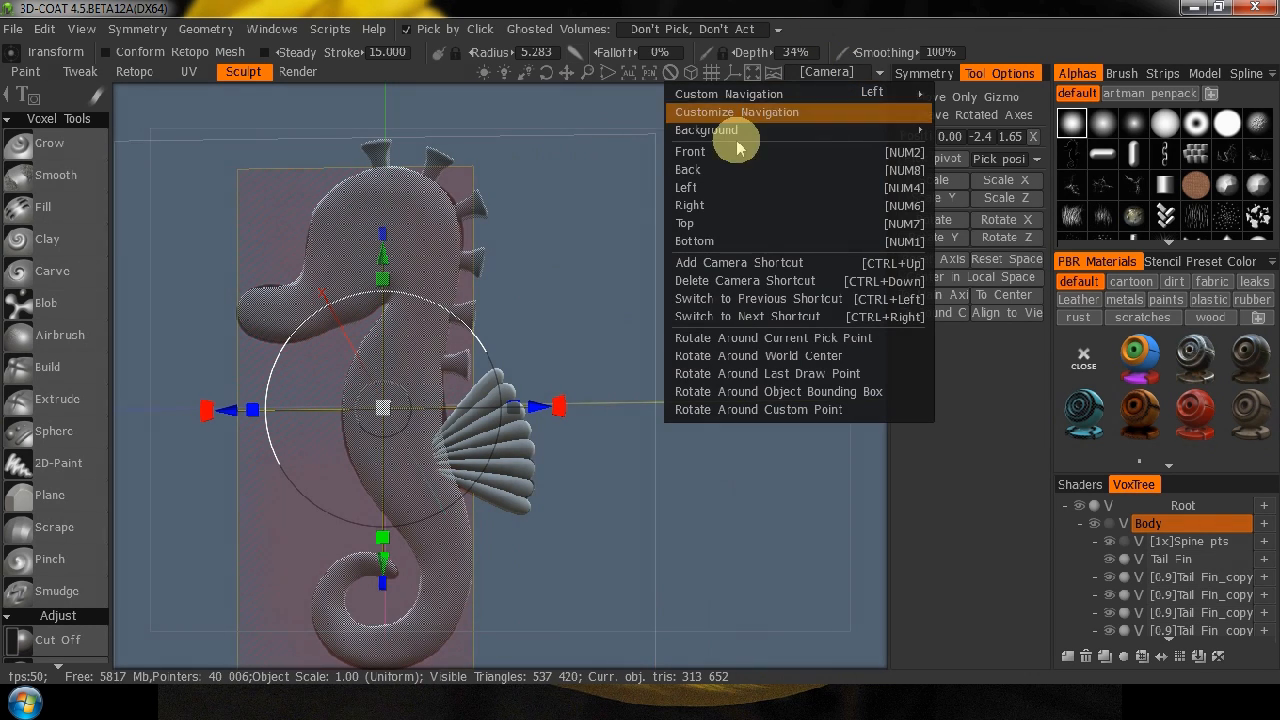
mouse_move(741, 141)
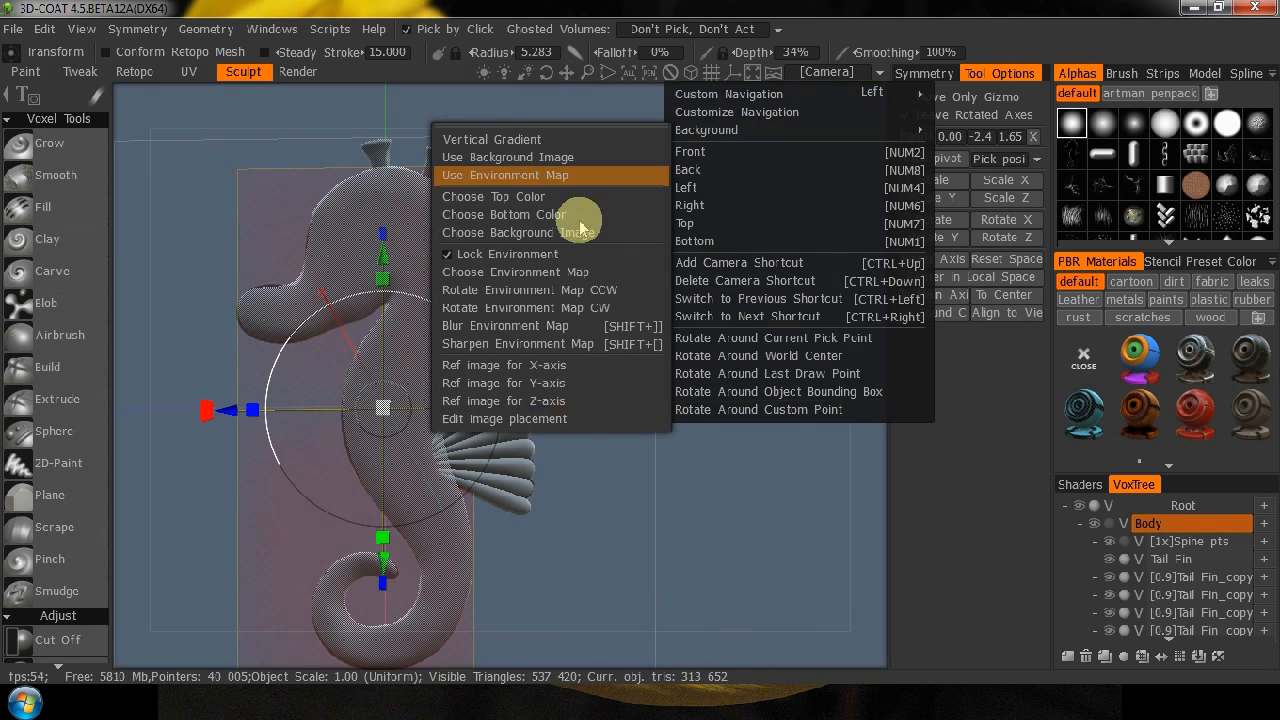
left_click(537, 366)
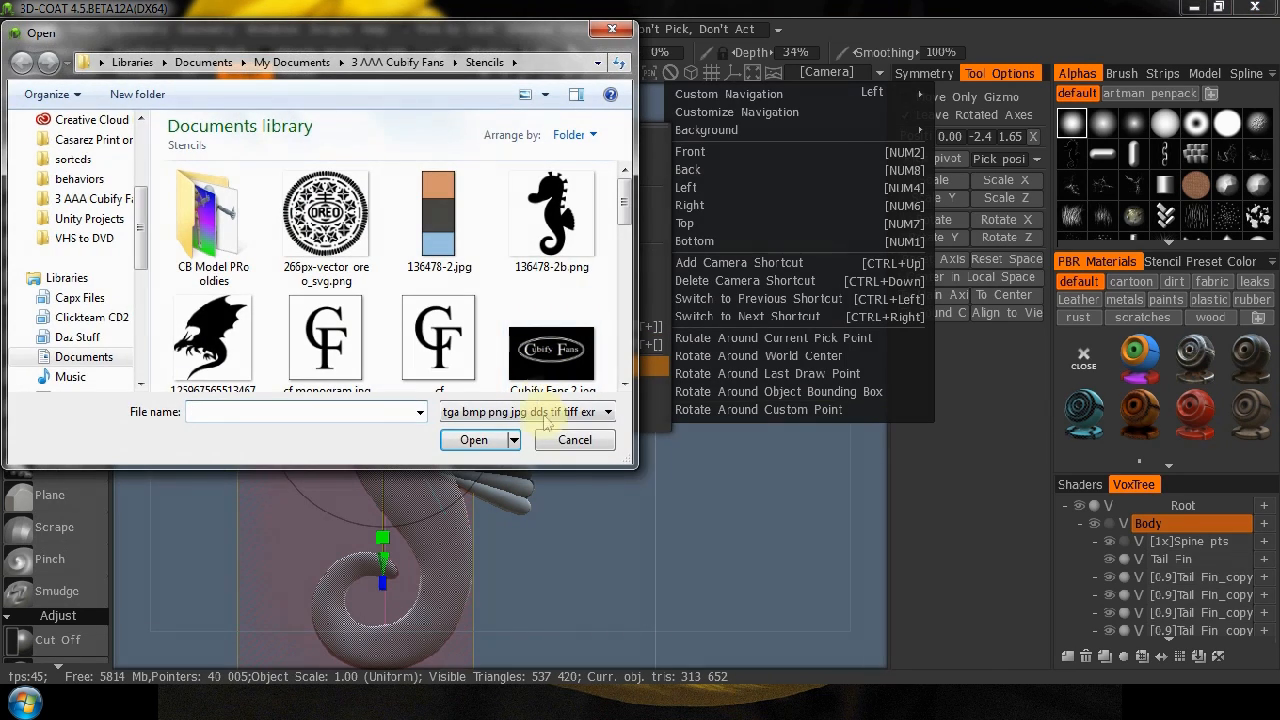
left_click(550, 232)
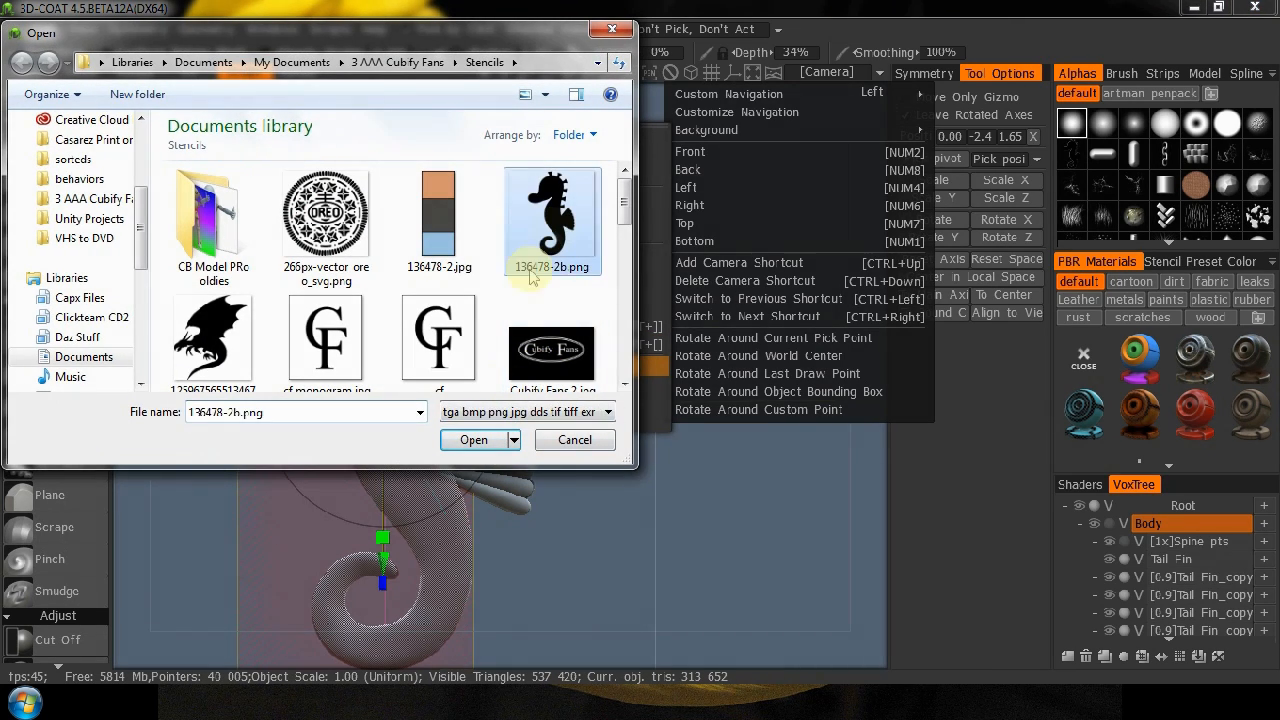
left_click(476, 440)
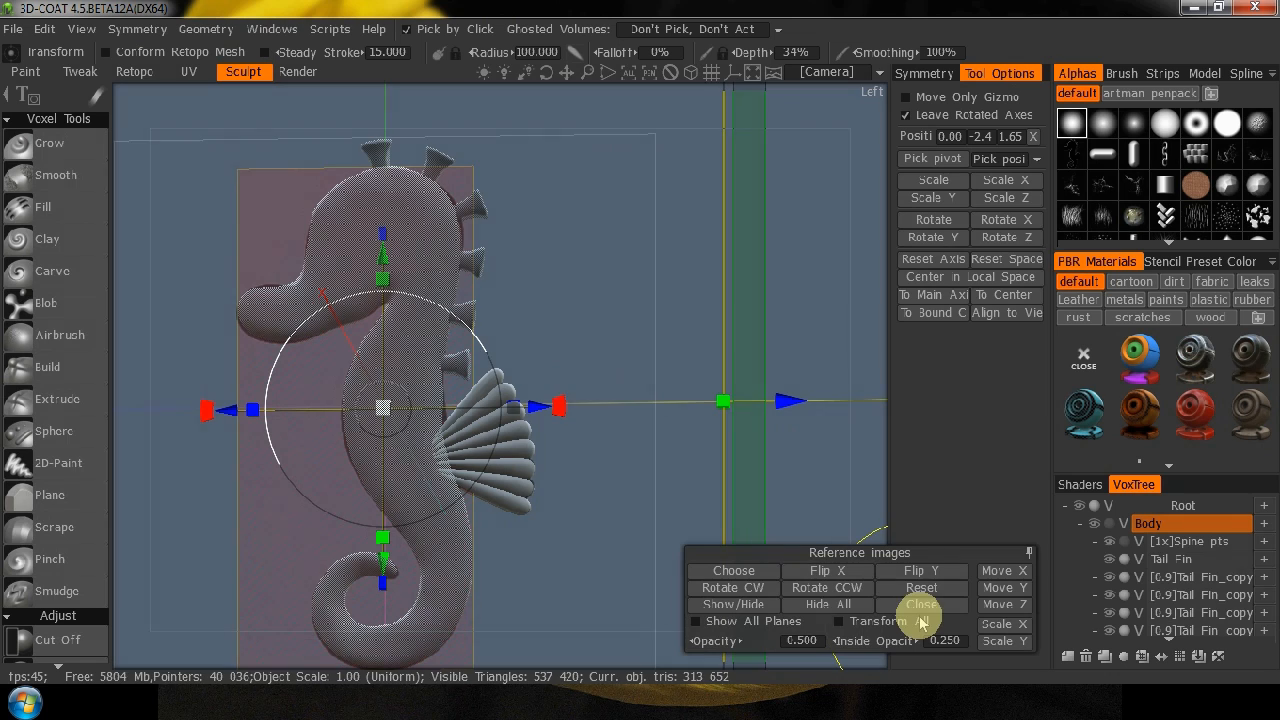
left_click(828, 605)
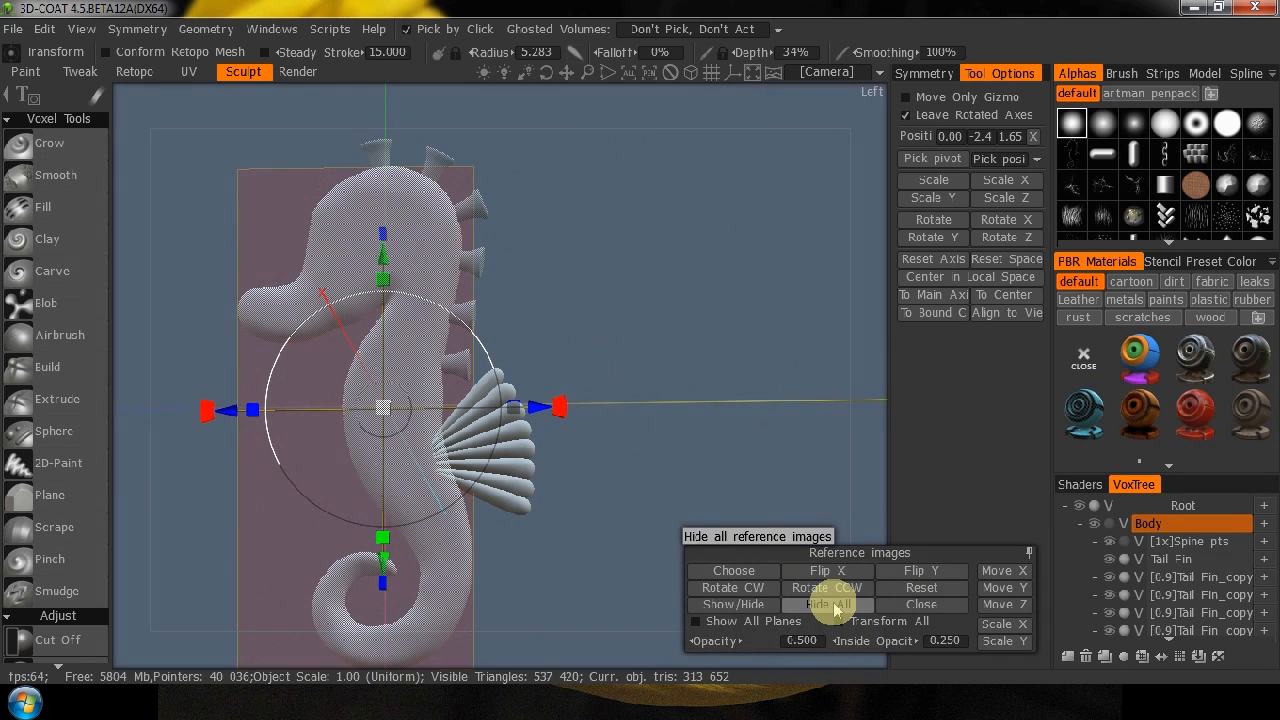
left_click(912, 604)
Set the camera to rotate around the world center and check the seahorse in the front and left views.
middle_click_drag(705, 509, 765, 452)
right_click_drag(769, 421, 680, 470)
left_click_drag(127, 509, 136, 557)
middle_click_drag(584, 350, 598, 530)
left_click(818, 70)
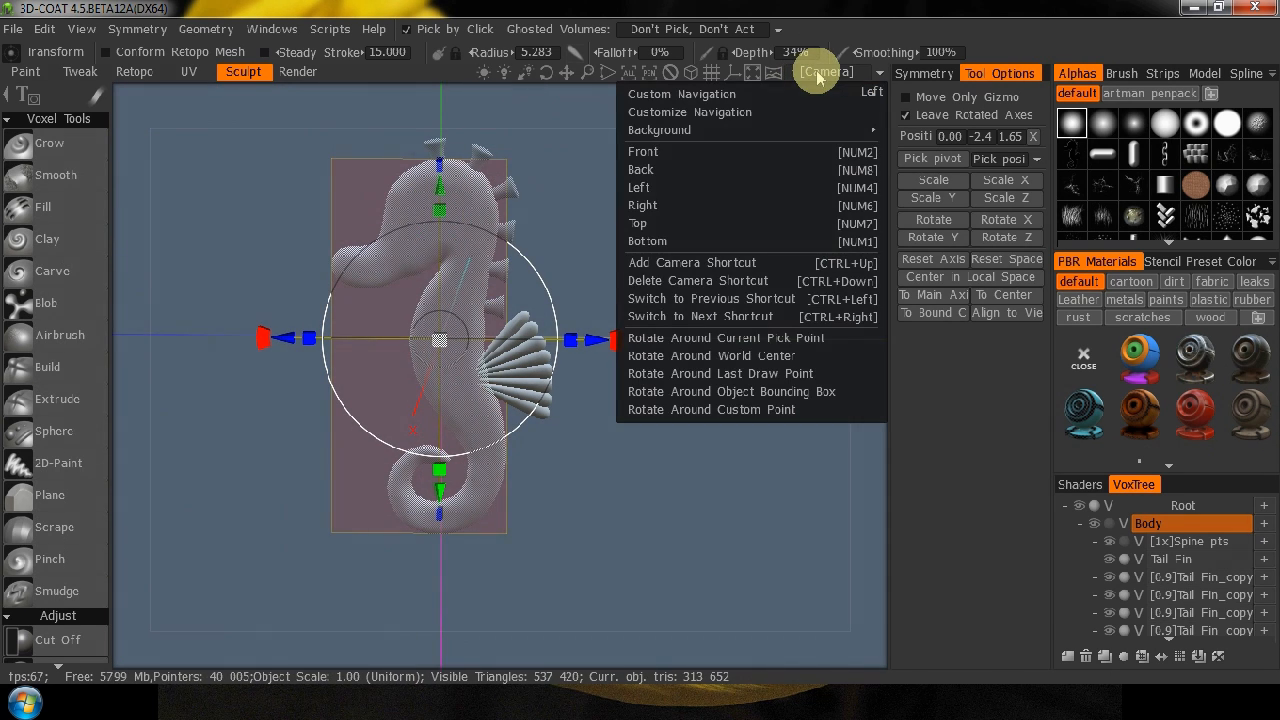
left_click(775, 356)
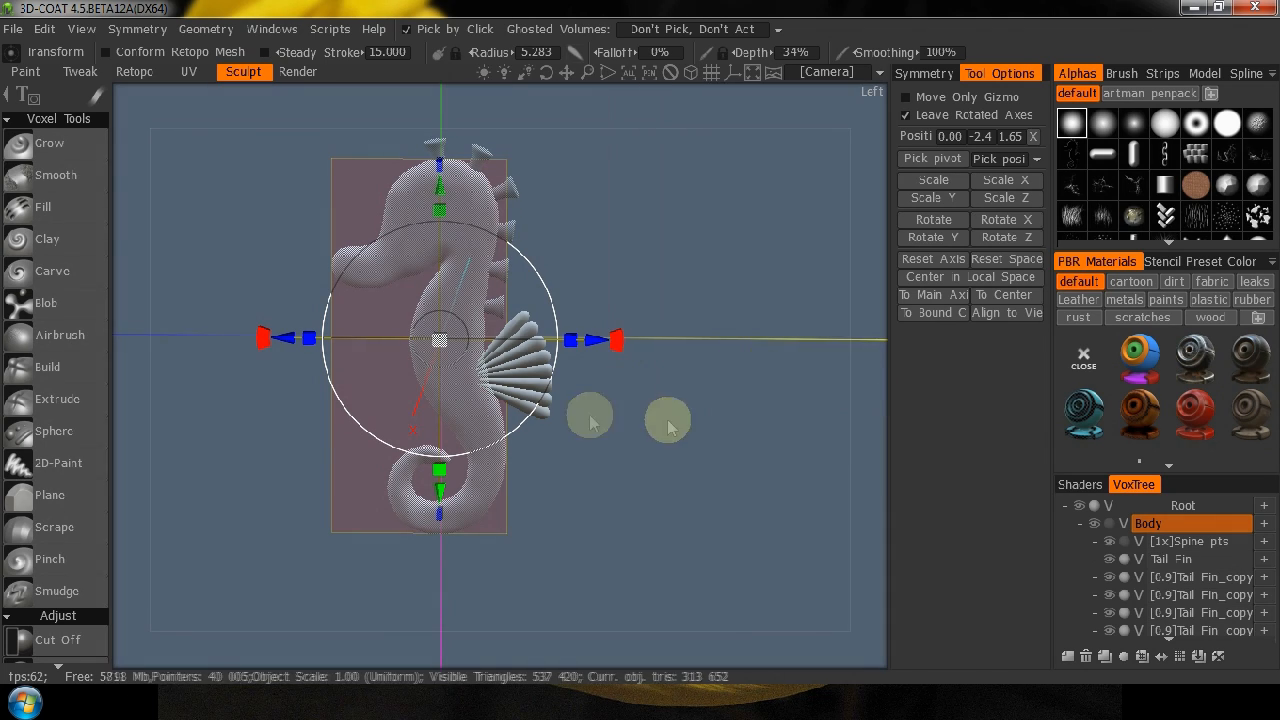
left_click_drag(738, 524, 1010, 566)
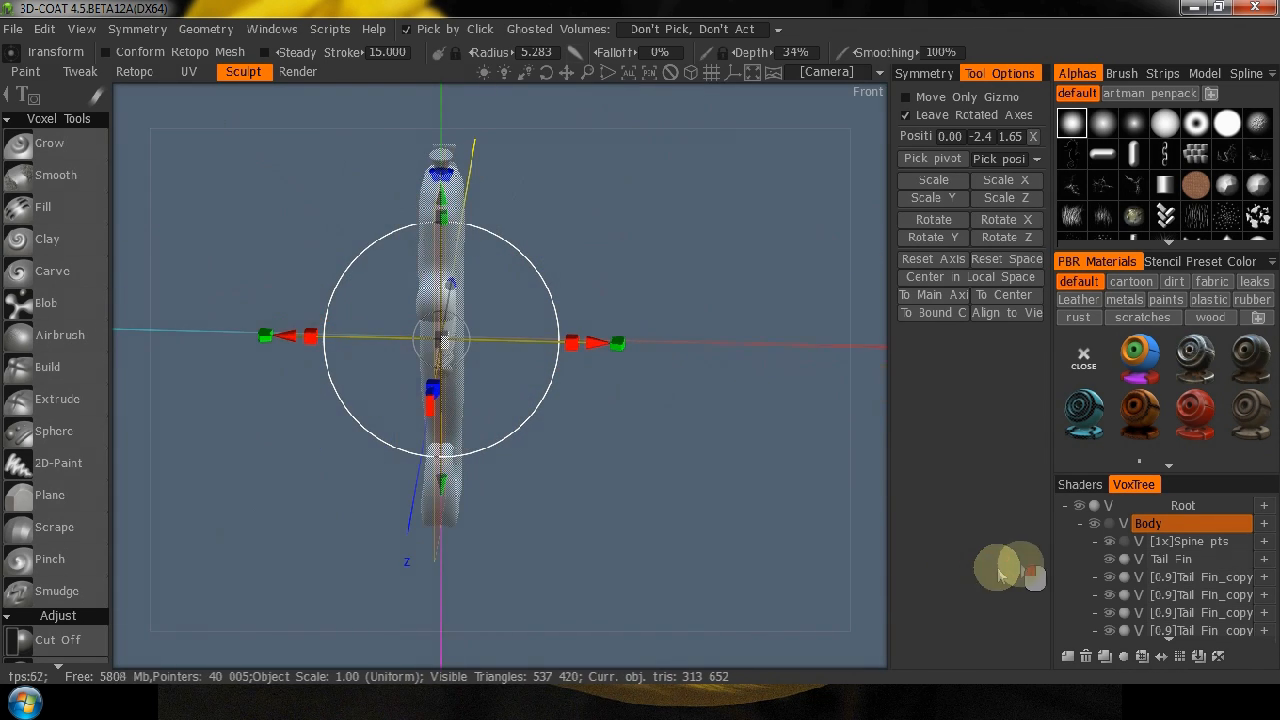
middle_click_drag(218, 472, 338, 498)
left_click_drag(737, 506, 482, 480)
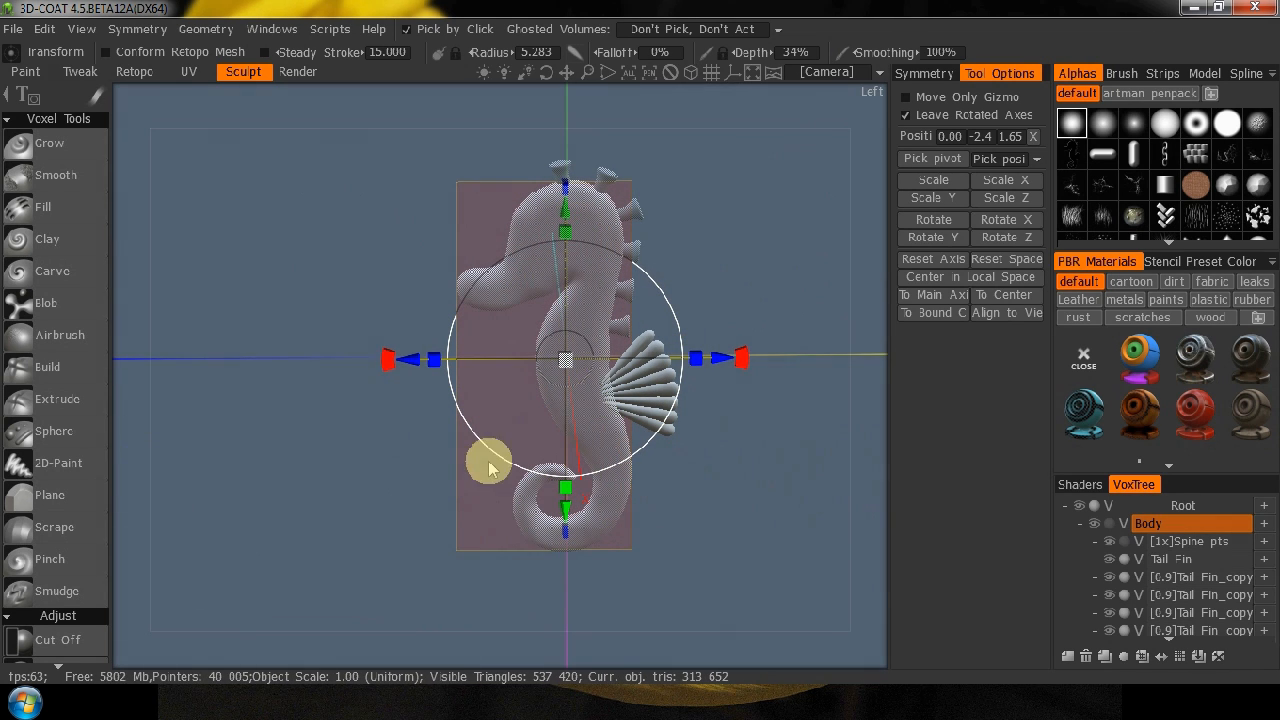
middle_click_drag(769, 514, 735, 508)
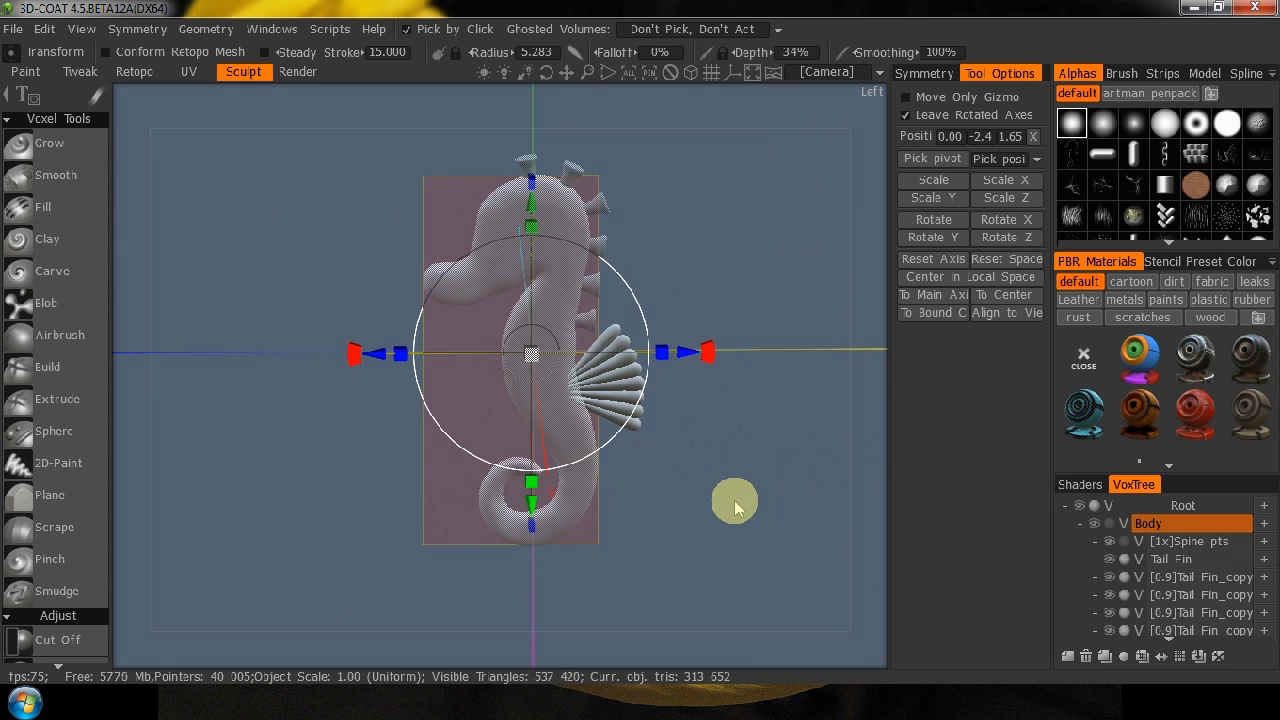
key("KP_2")
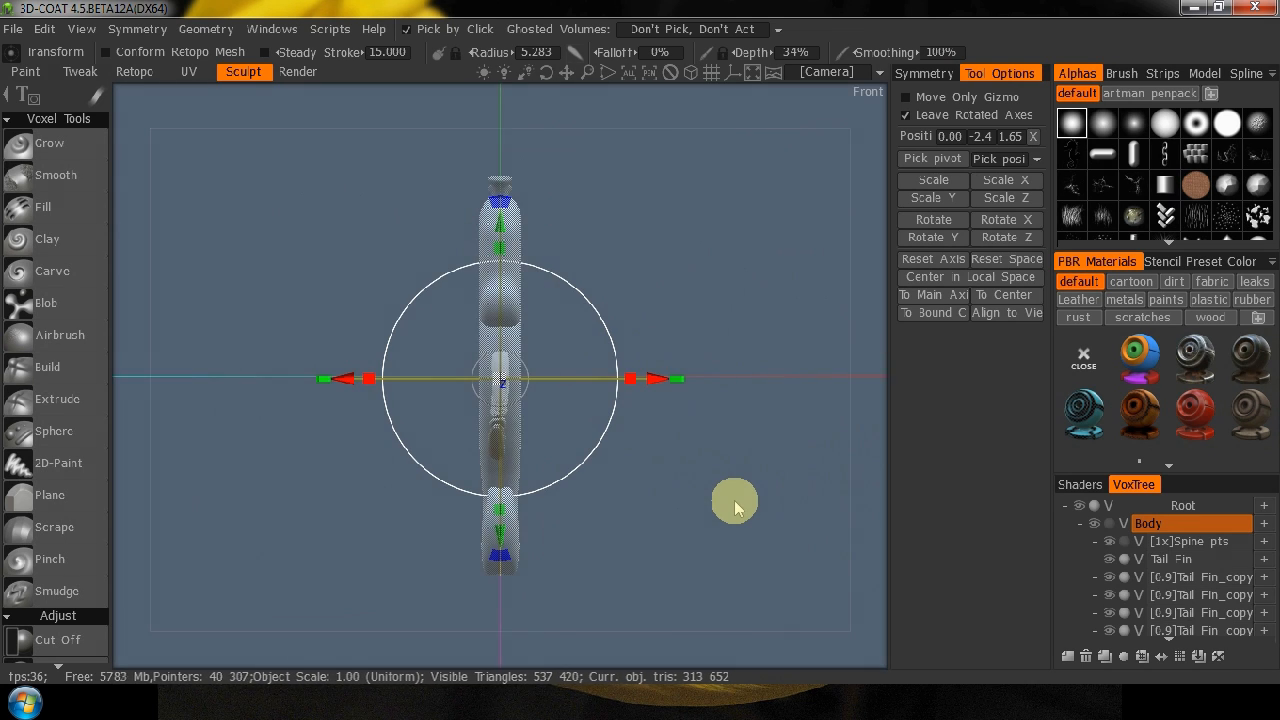
key("KP_3")
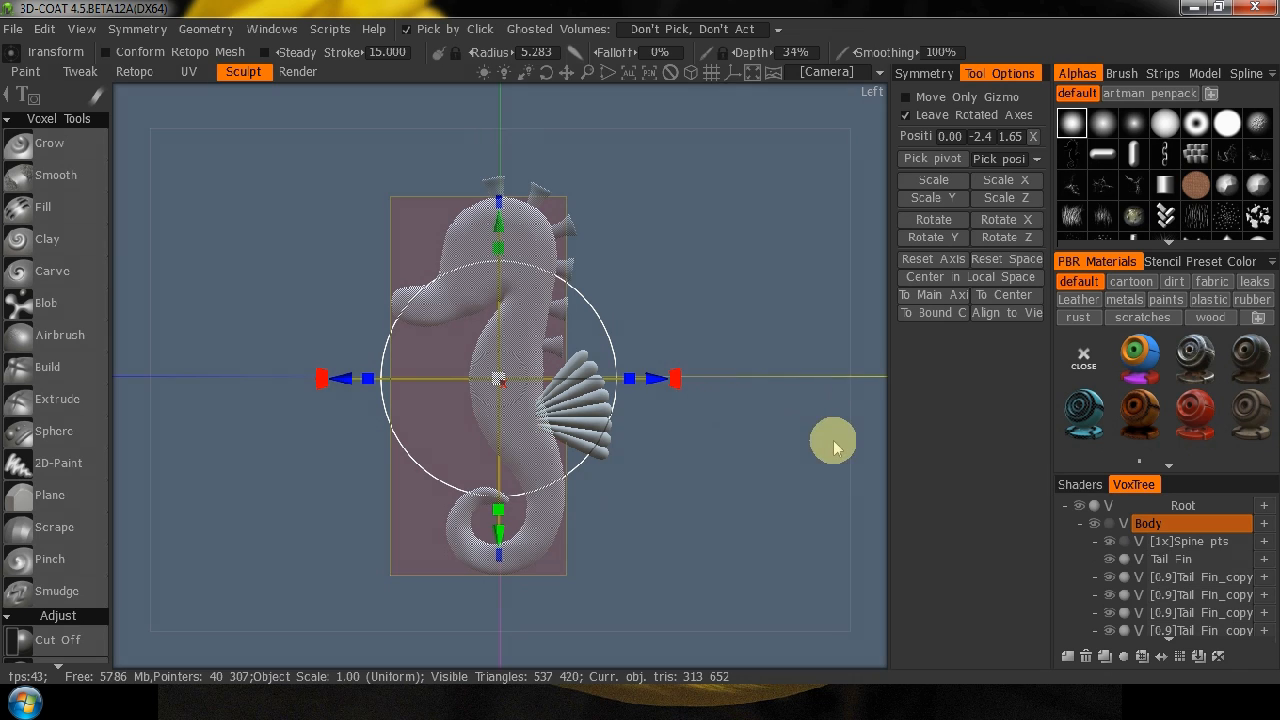
Choose Airbrush and add perforated-sheet-483808_640.jpg from the Resources folder as a new custom stencil.
left_click(924, 74)
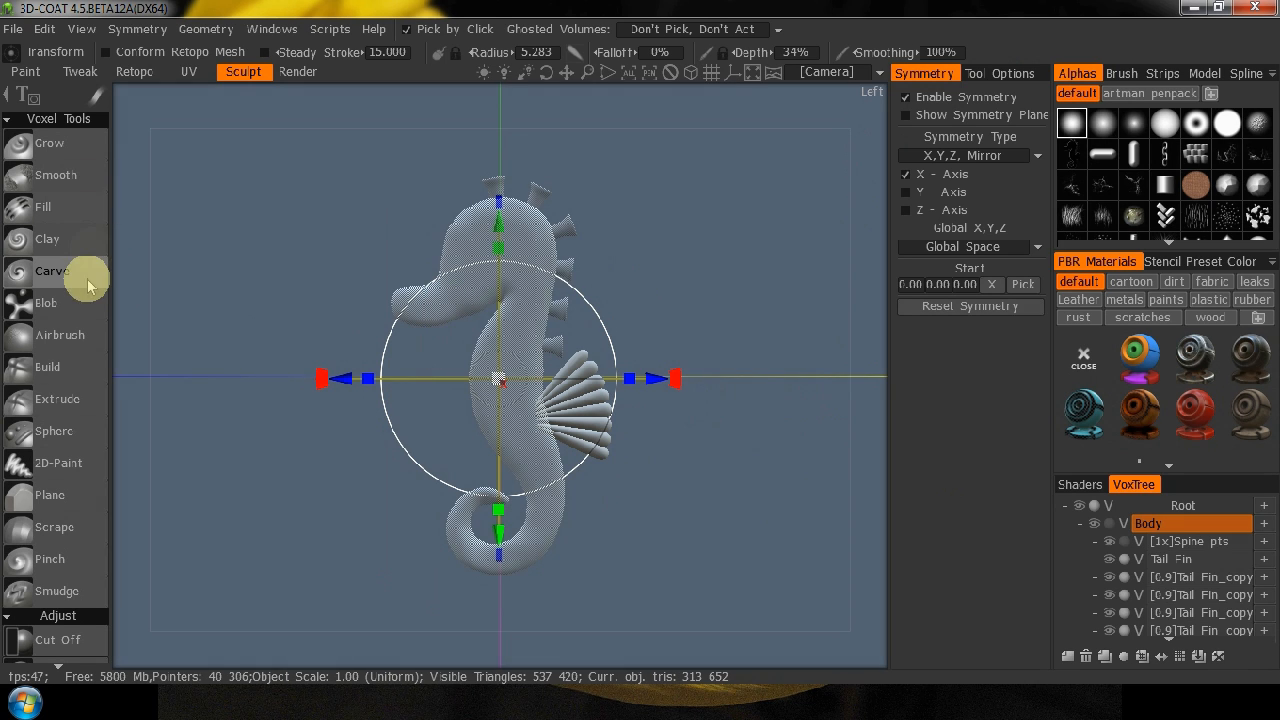
left_click(60, 335)
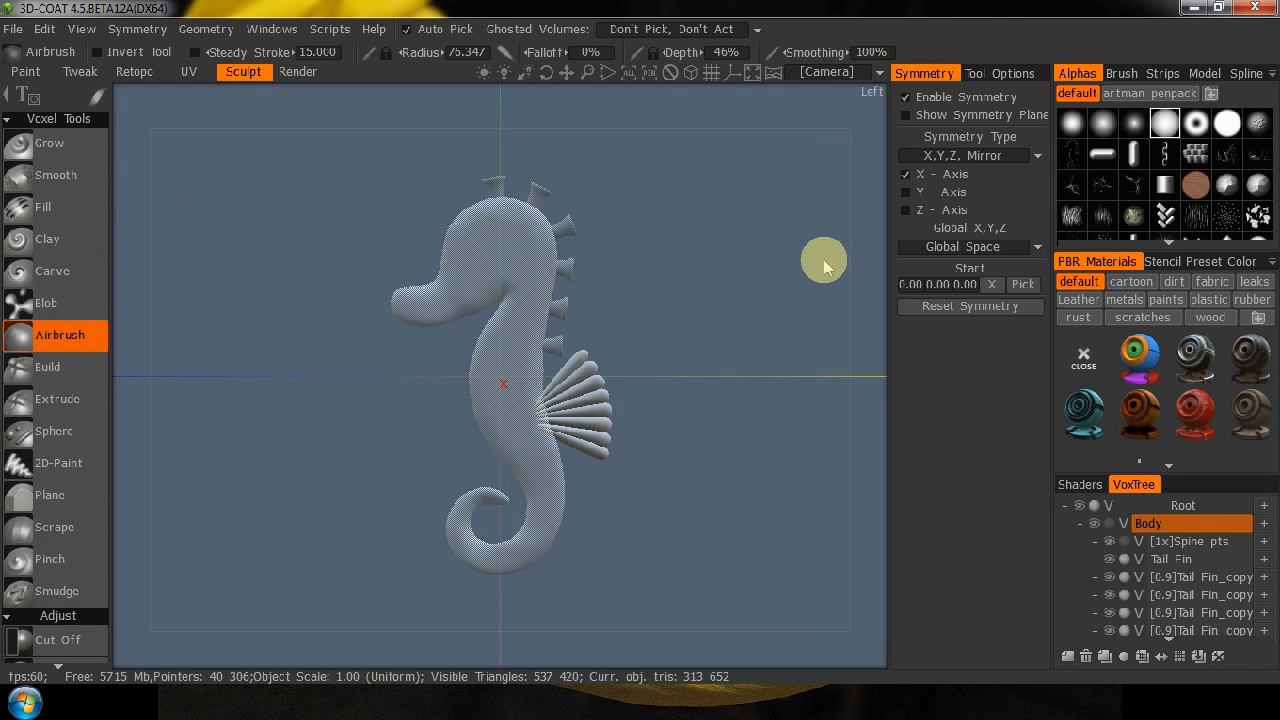
left_click(1160, 262)
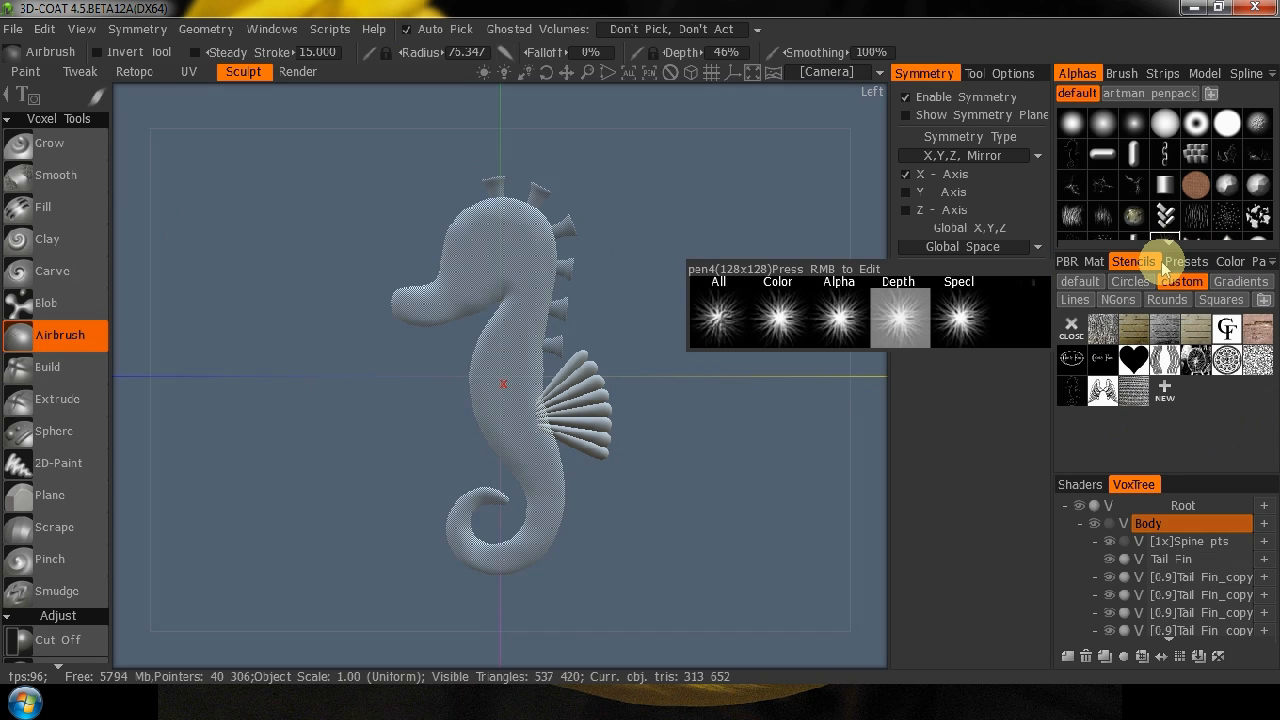
left_click(1165, 392)
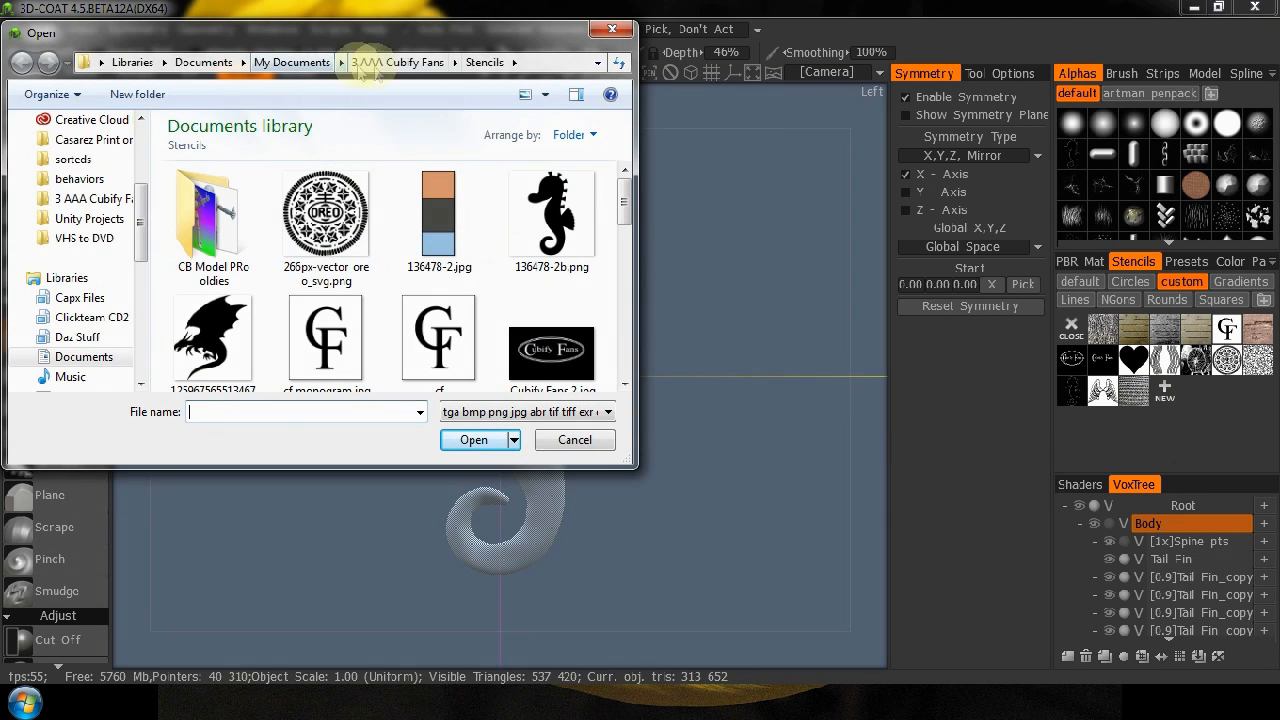
left_click(382, 64)
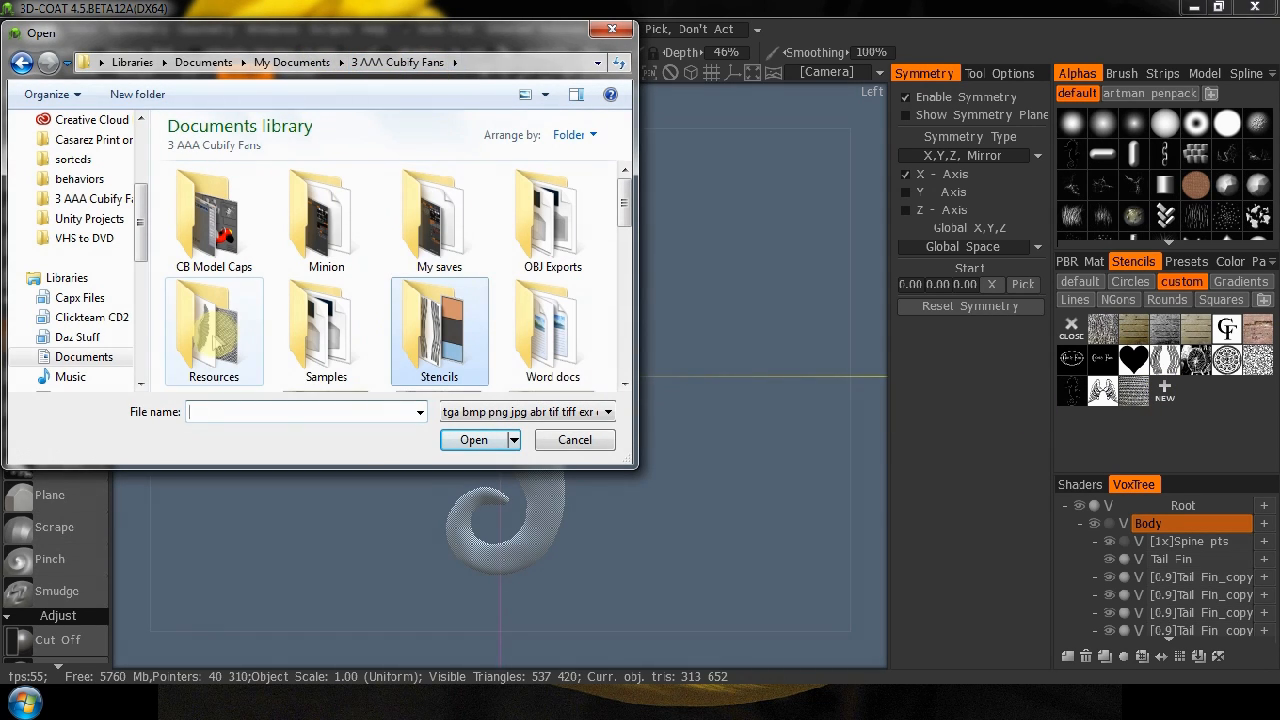
left_click(214, 343)
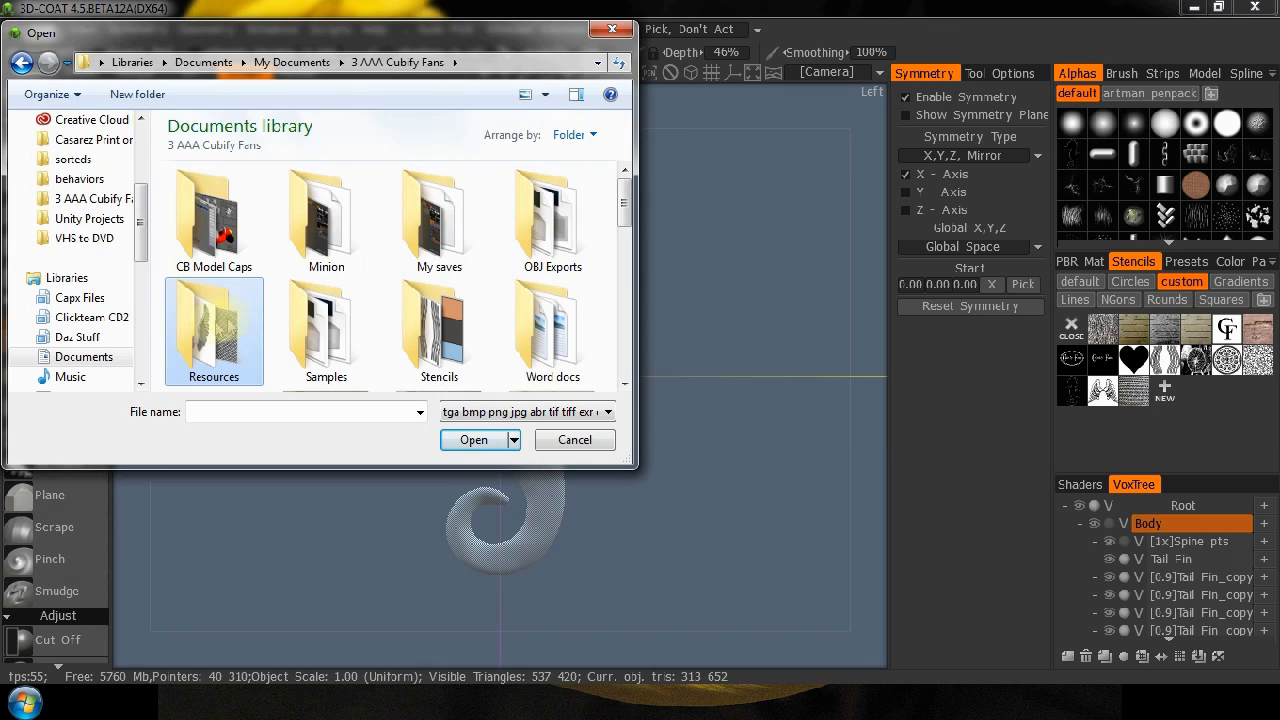
double_click(225, 325)
left_click(436, 350)
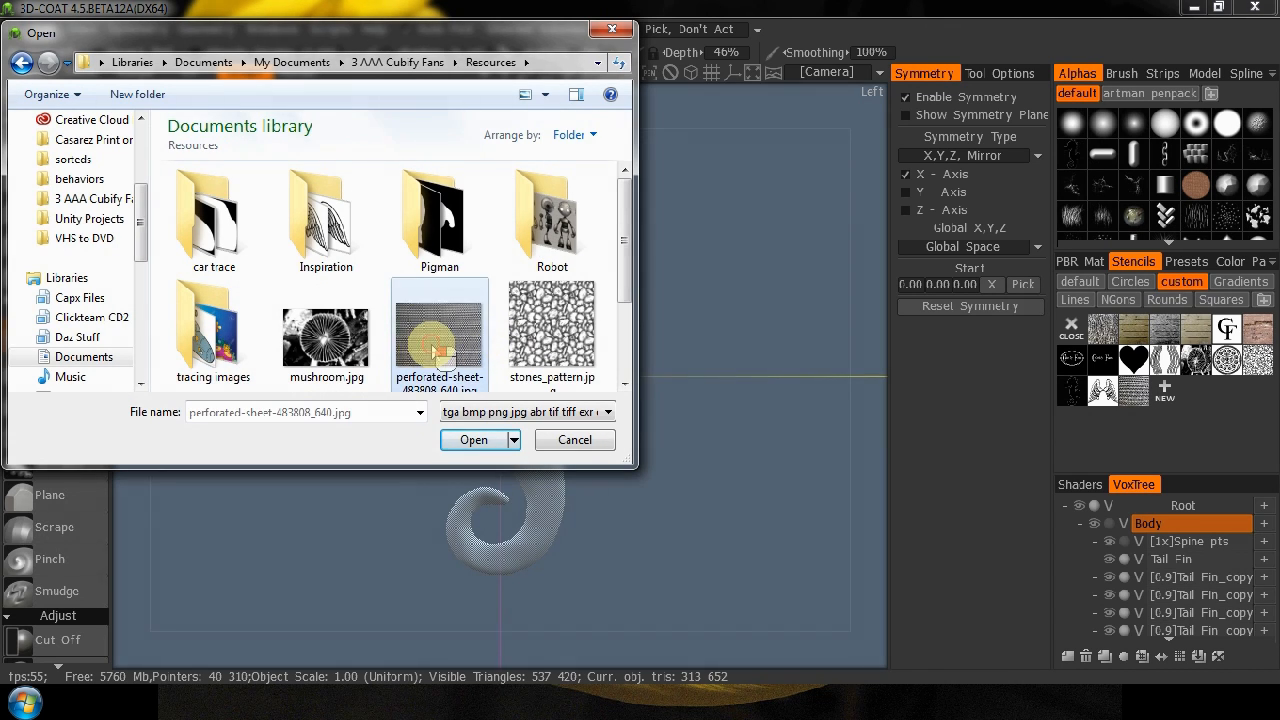
left_click(474, 441)
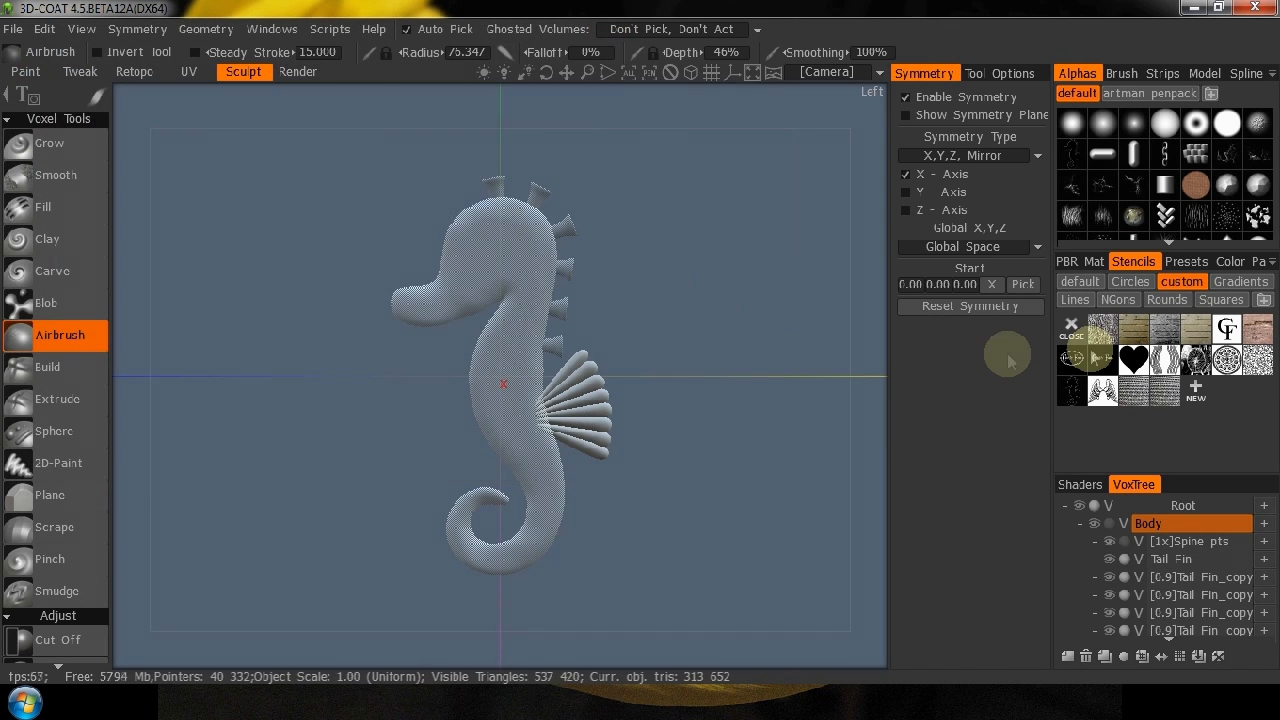
Try to delete the duplicate perforated-sheet stencil from the custom stencils.
right_click(1168, 399)
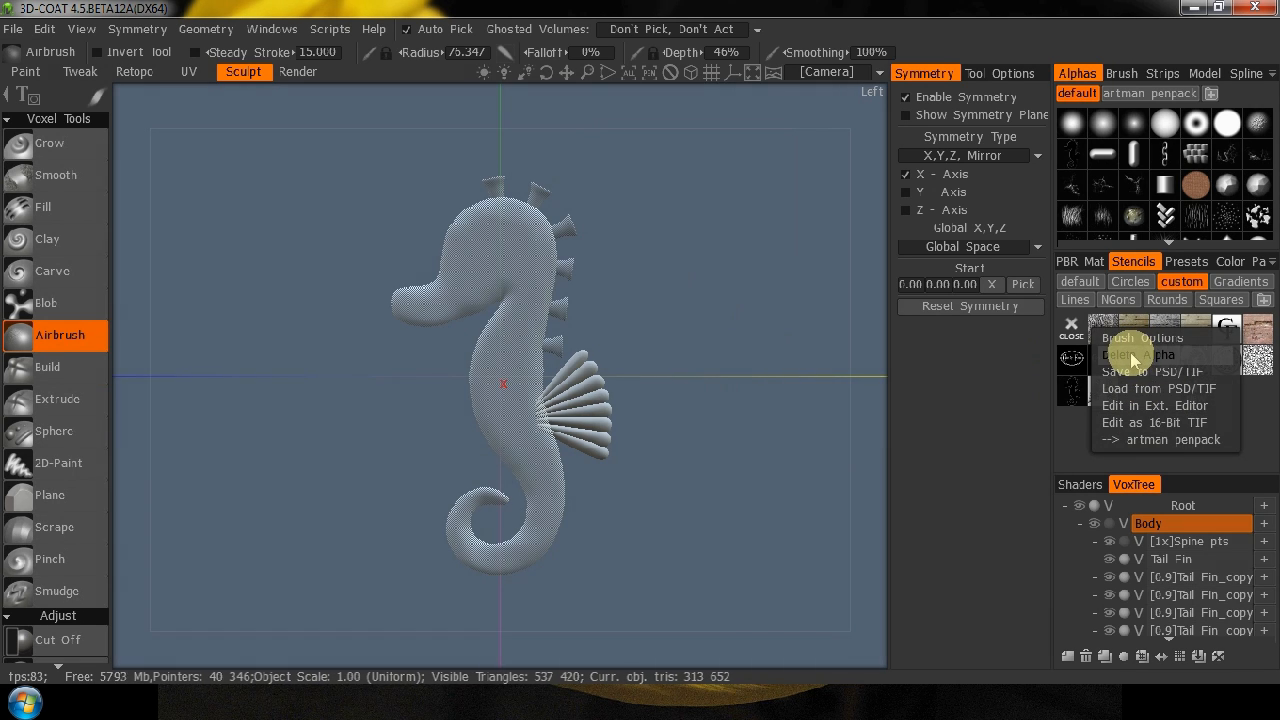
left_click(1261, 411)
right_click(1171, 399)
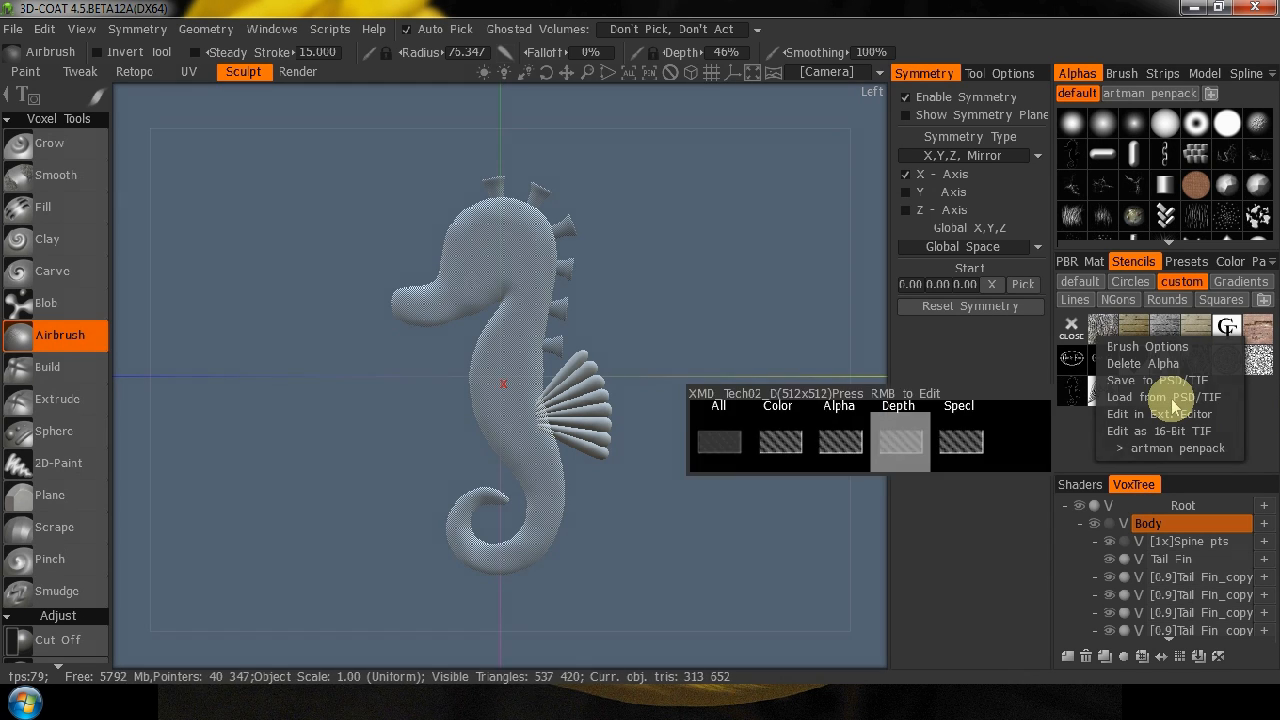
left_click(1148, 364)
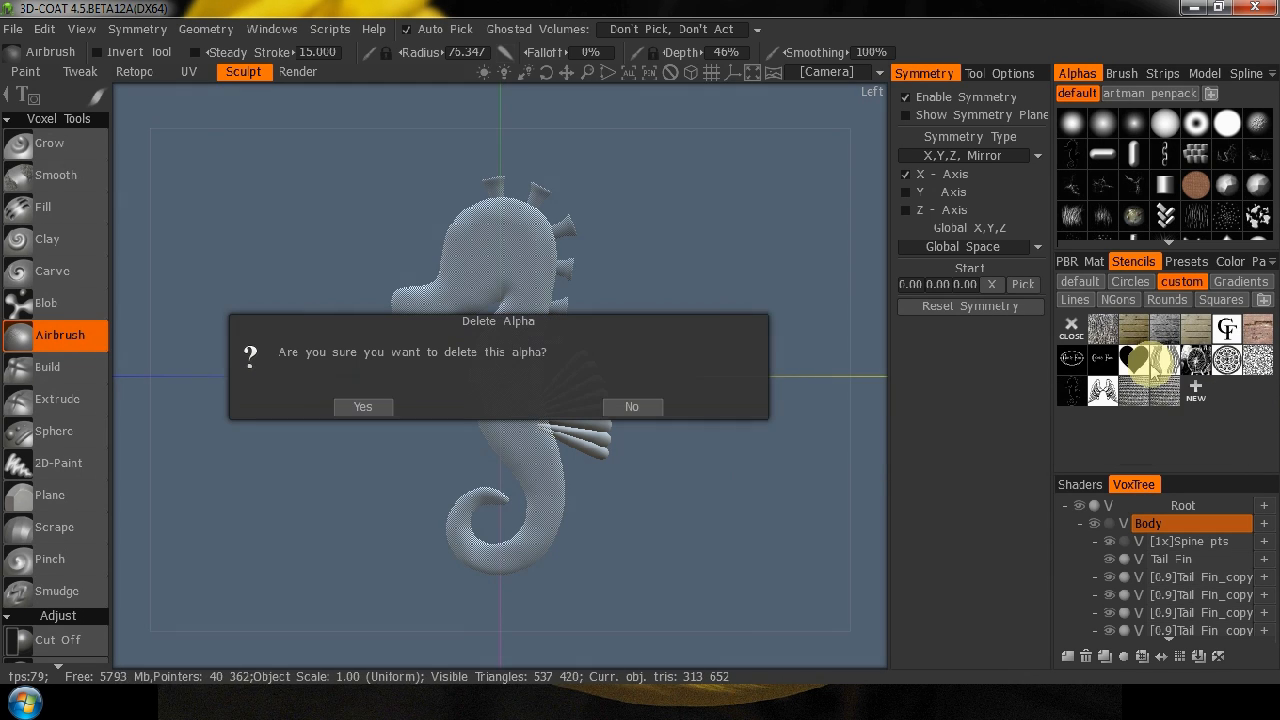
left_click(336, 405)
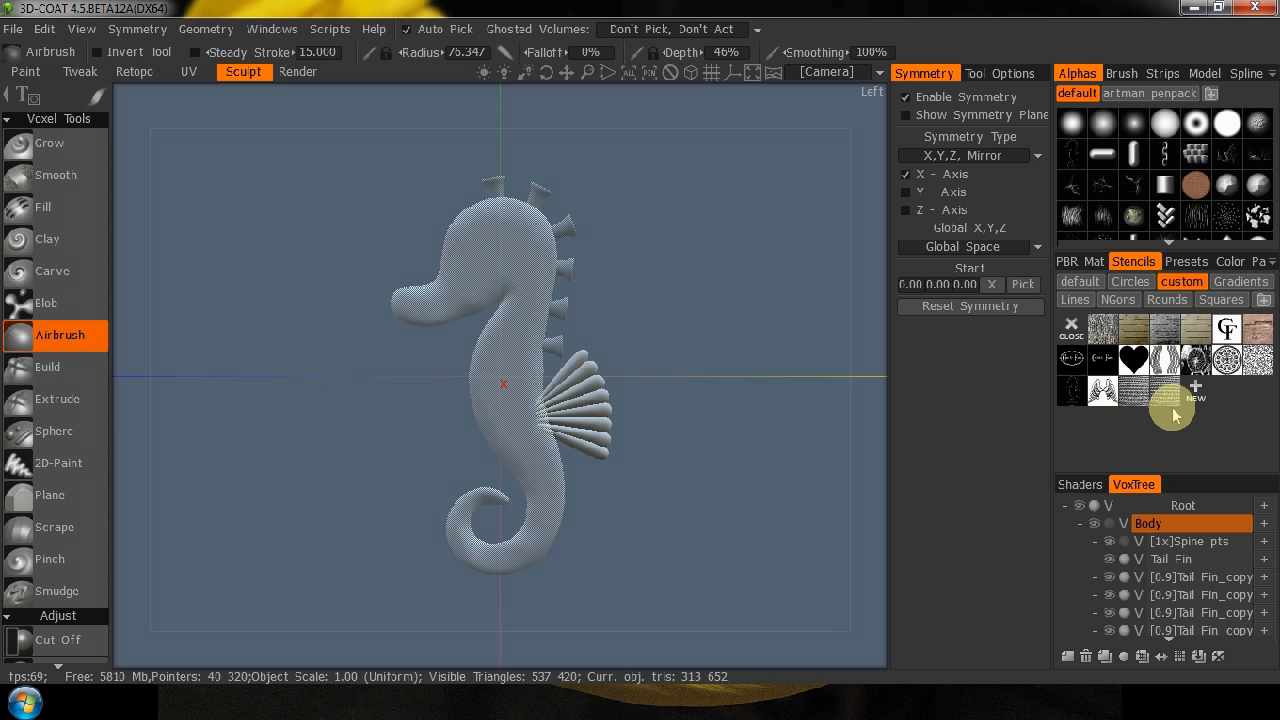
Activate the last perforated-sheet stencil and enlarge its dot pattern slightly over the seahorse.
mouse_move(1172, 400)
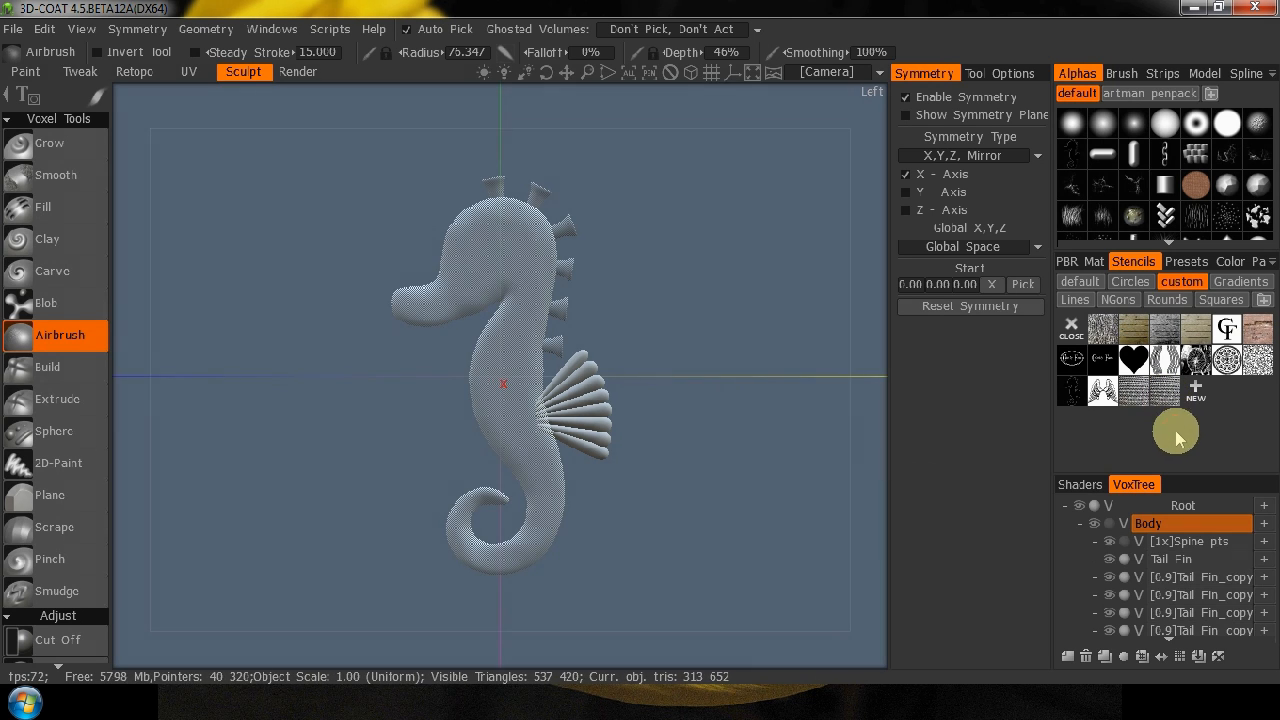
left_click(1168, 395)
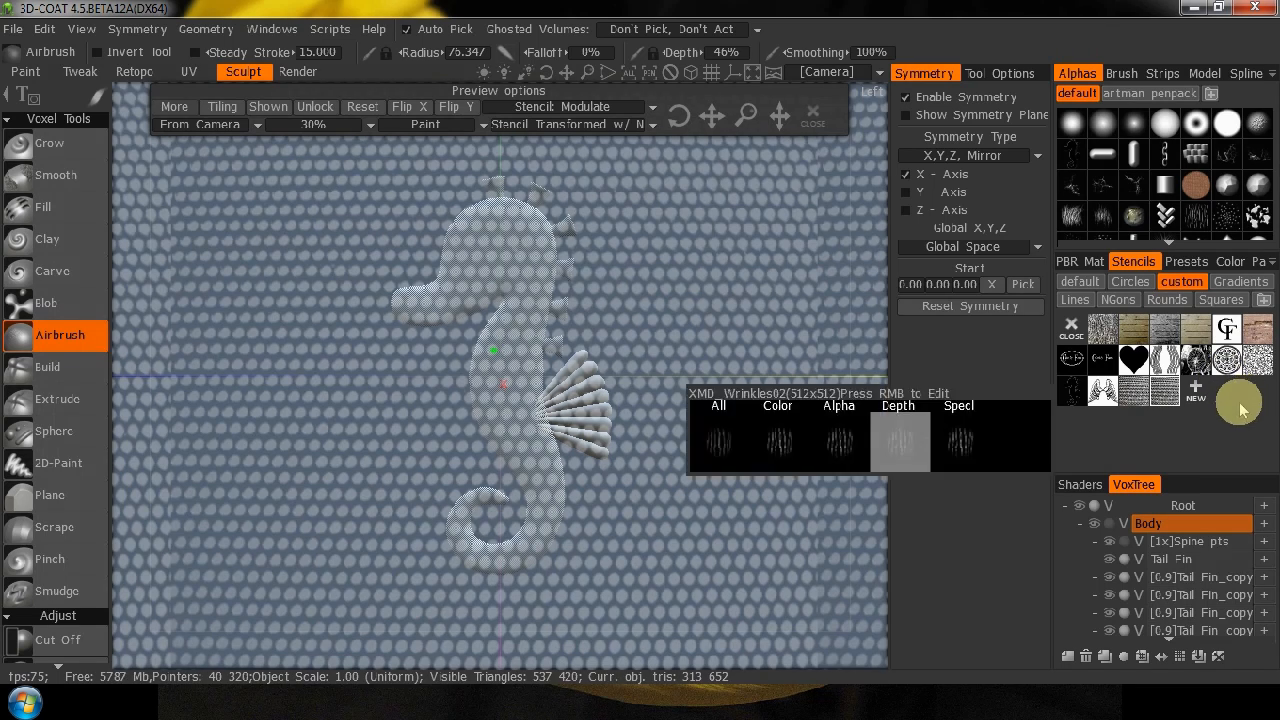
right_click(1162, 395)
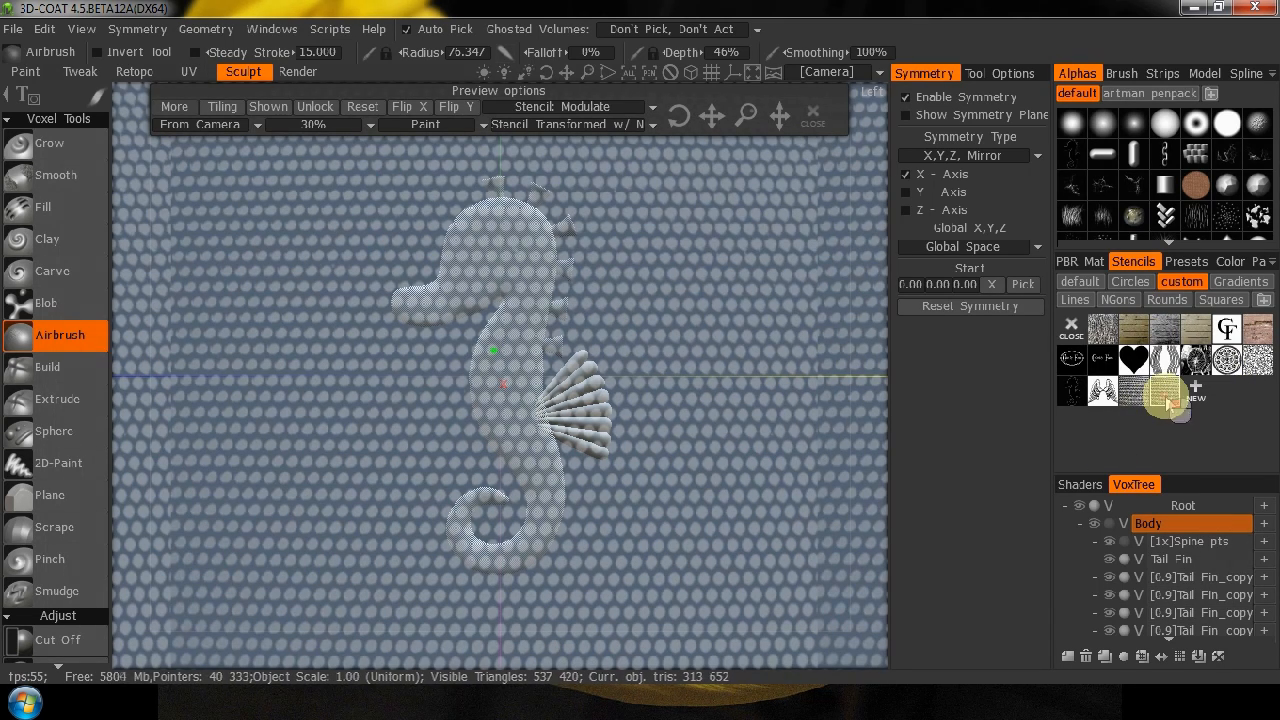
mouse_move(1168, 399)
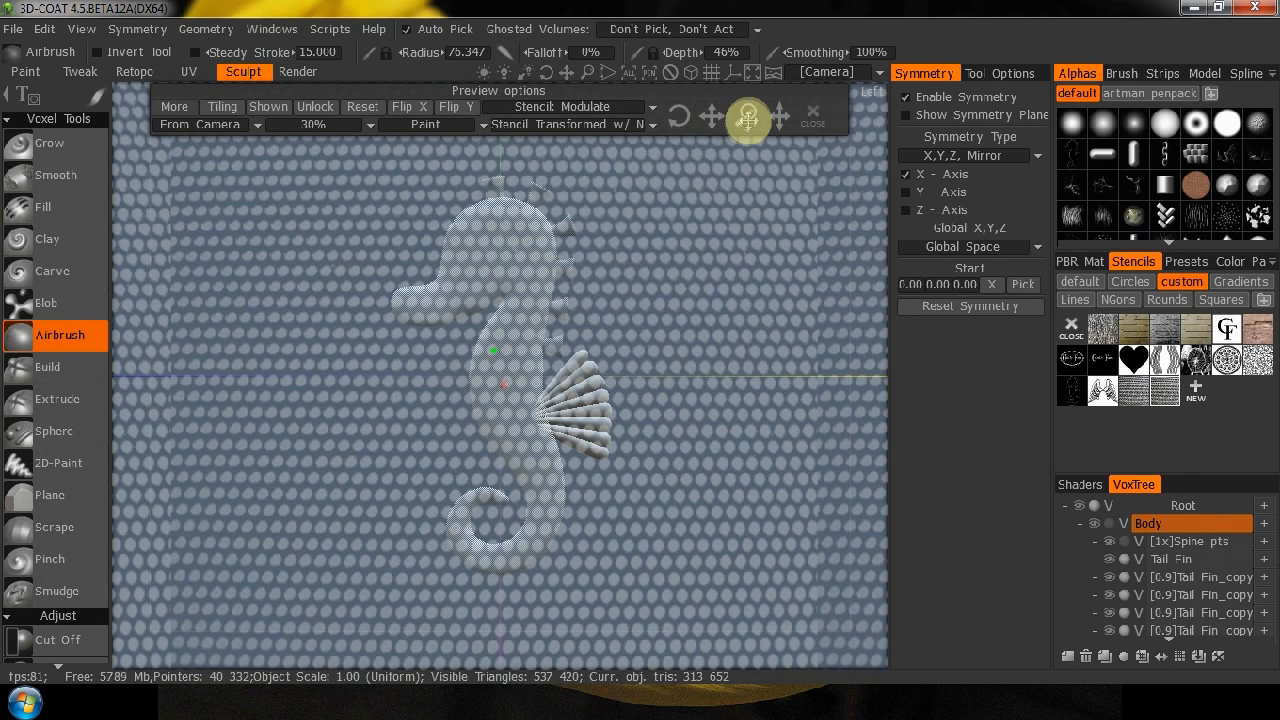
left_click_drag(748, 117, 750, 118)
left_click_drag(762, 133, 762, 133)
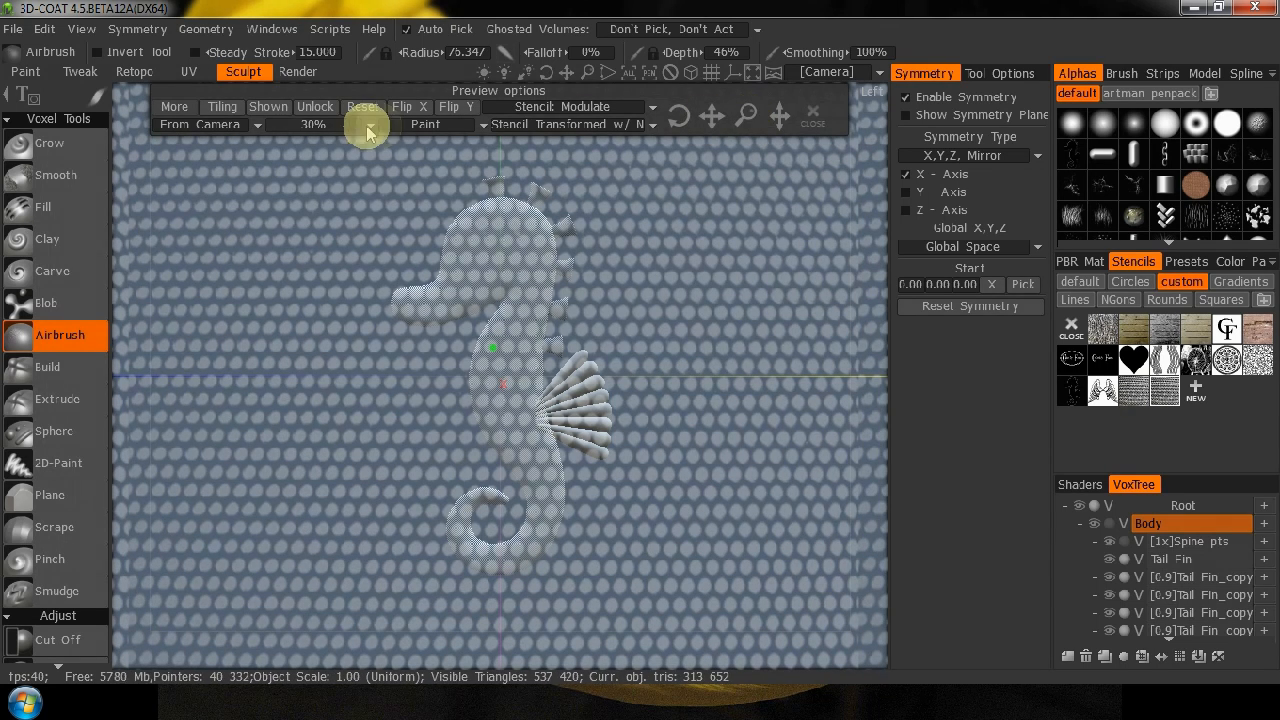
Set the stencil mode to Stencil: Invert, shift the pattern slightly over the body, and close the stencil.
left_click(526, 106)
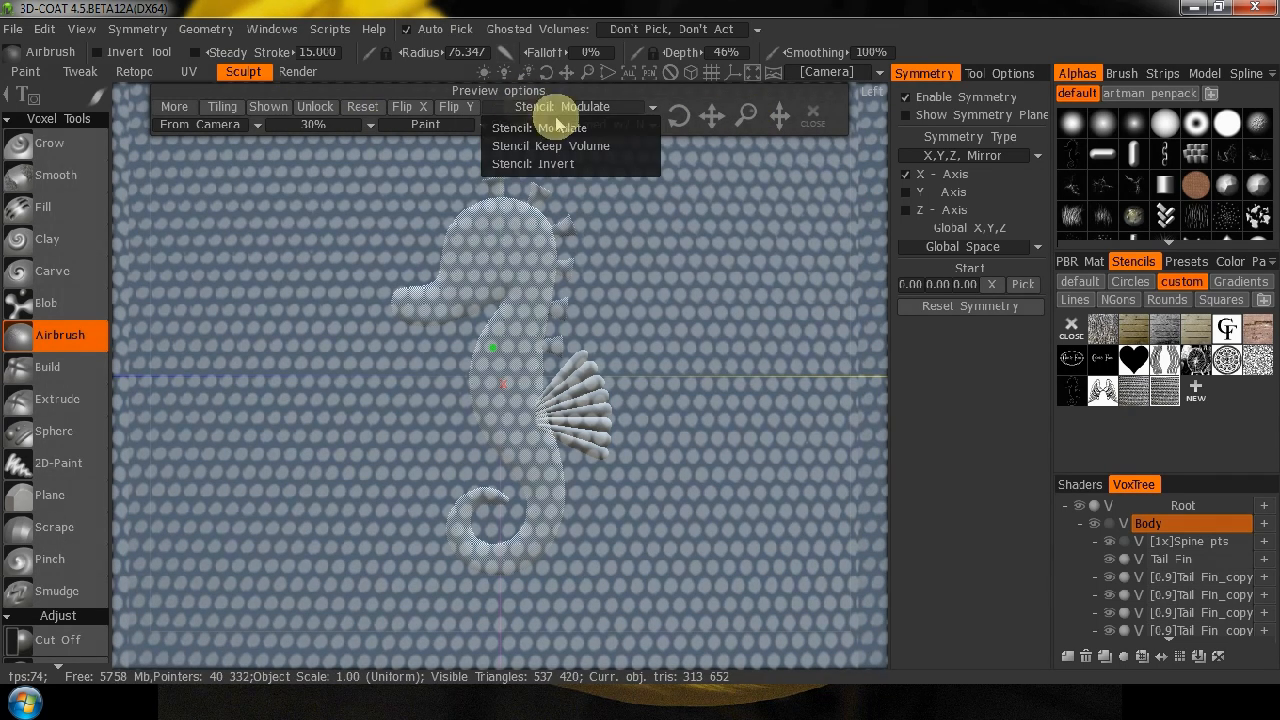
left_click(568, 162)
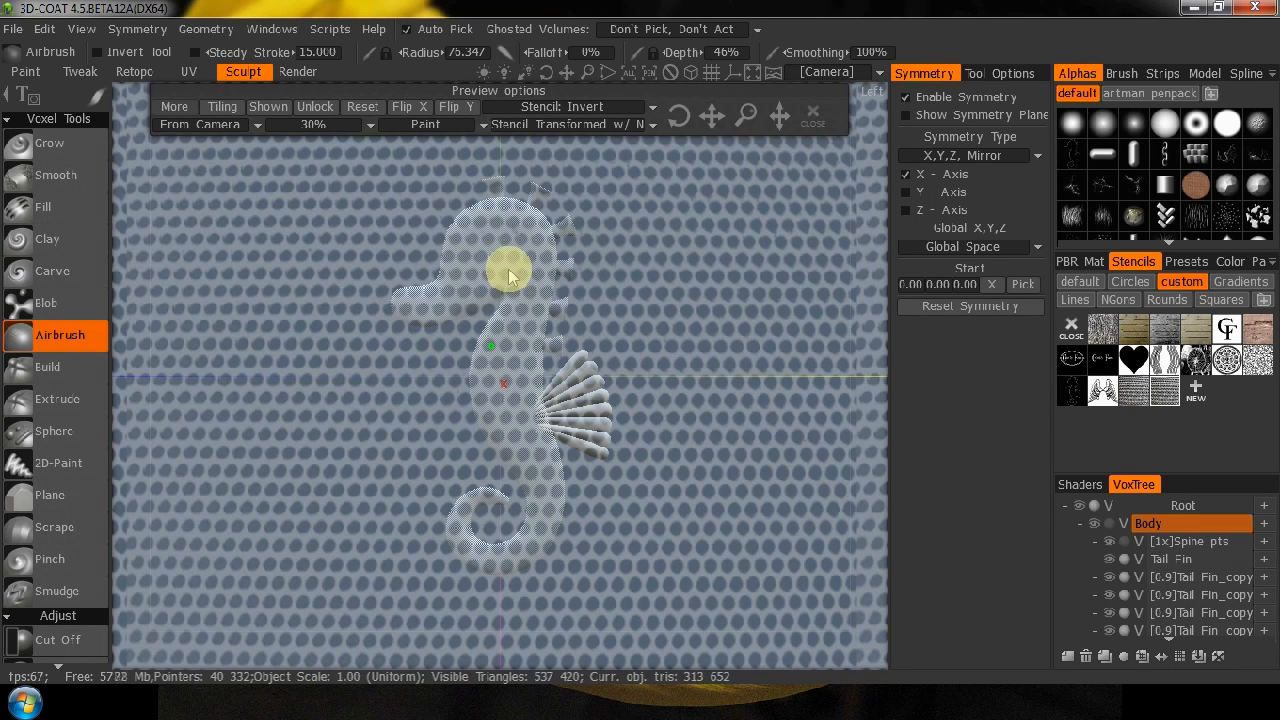
mouse_move(508, 310)
right_mouse_down()
mouse_move(523, 314)
mouse_move(508, 320)
mouse_move(503, 305)
right_mouse_up()
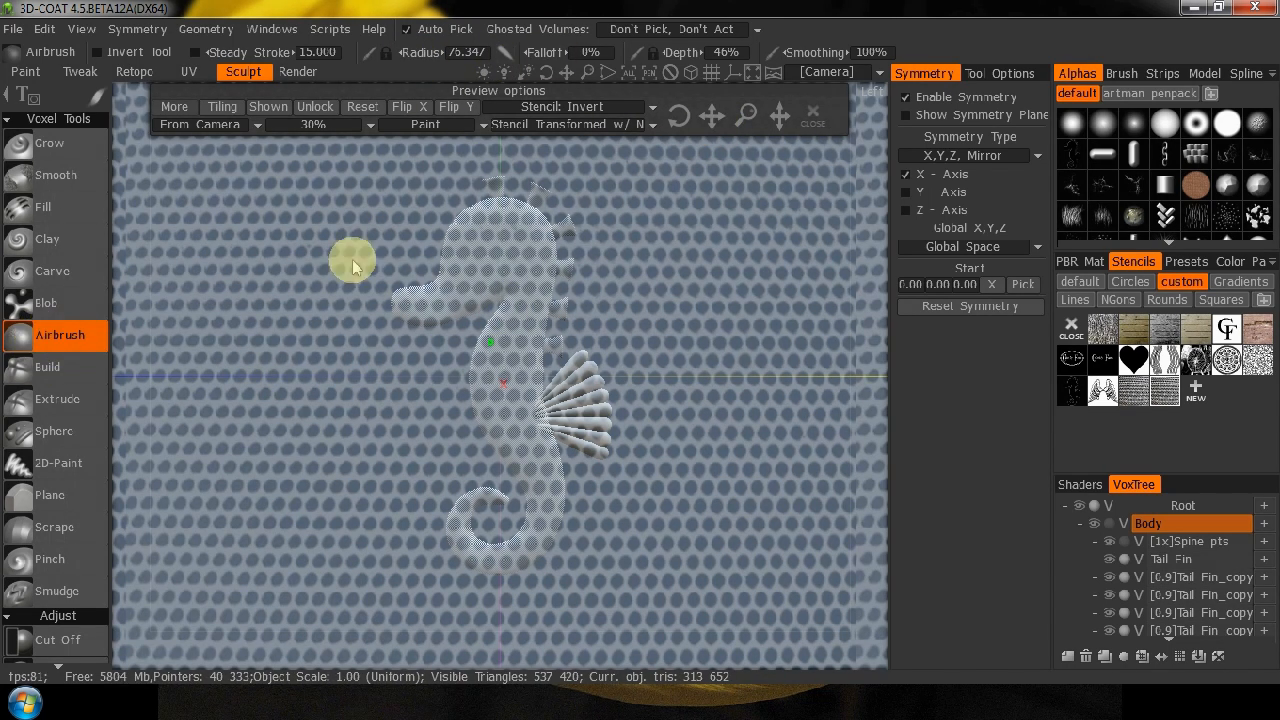
left_click(812, 114)
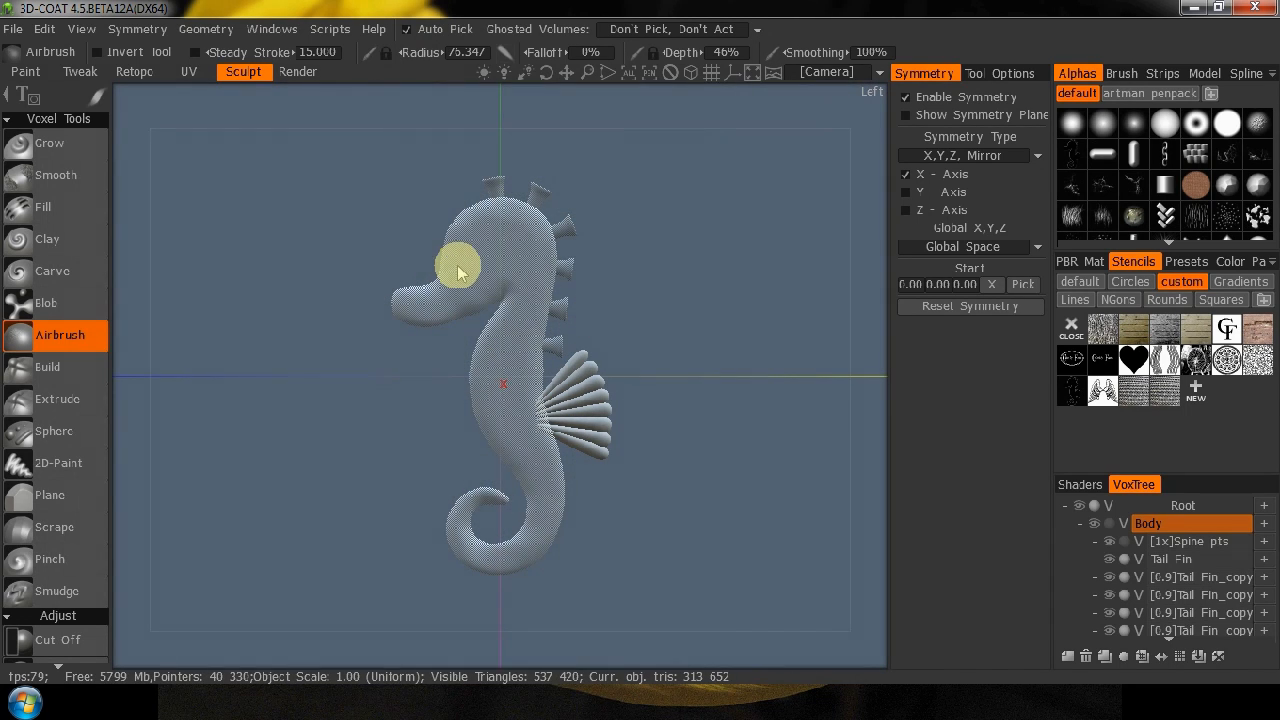
Turn off ghosting for the Body and set up Airbrush with 10% depth and the perforated-sheet stencil.
left_click(1109, 525)
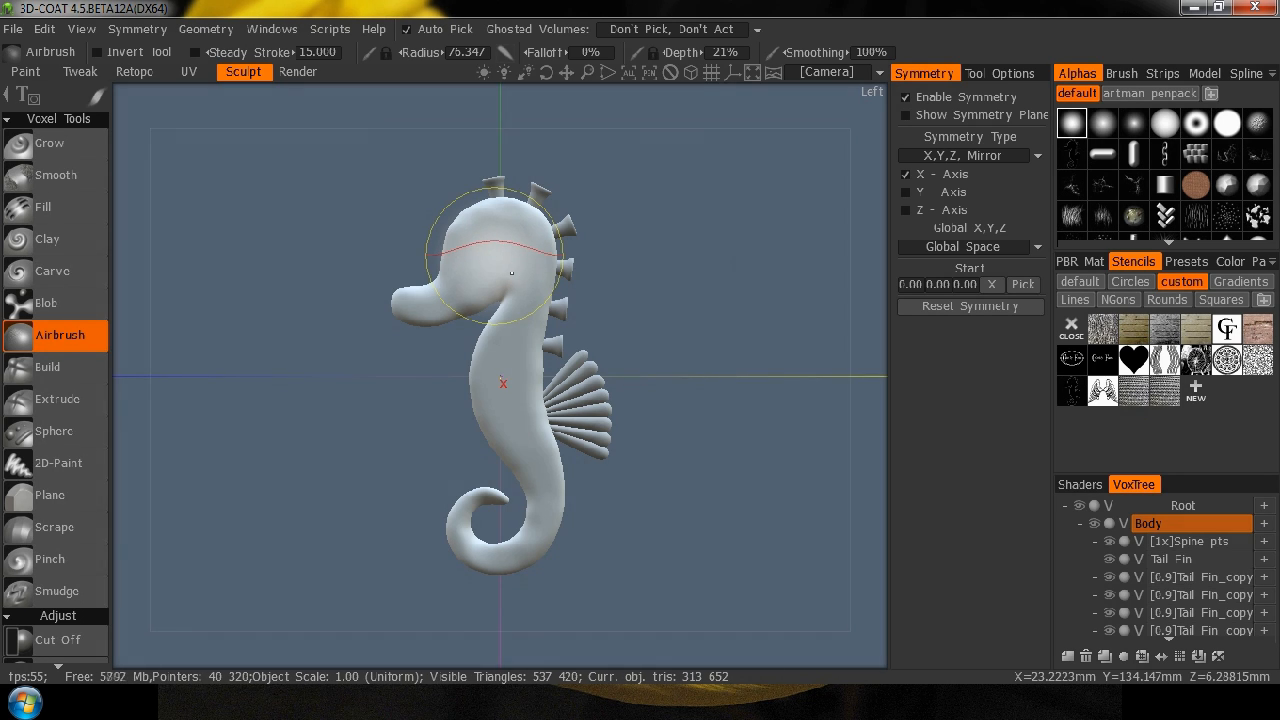
right_click_drag(511, 272, 511, 281)
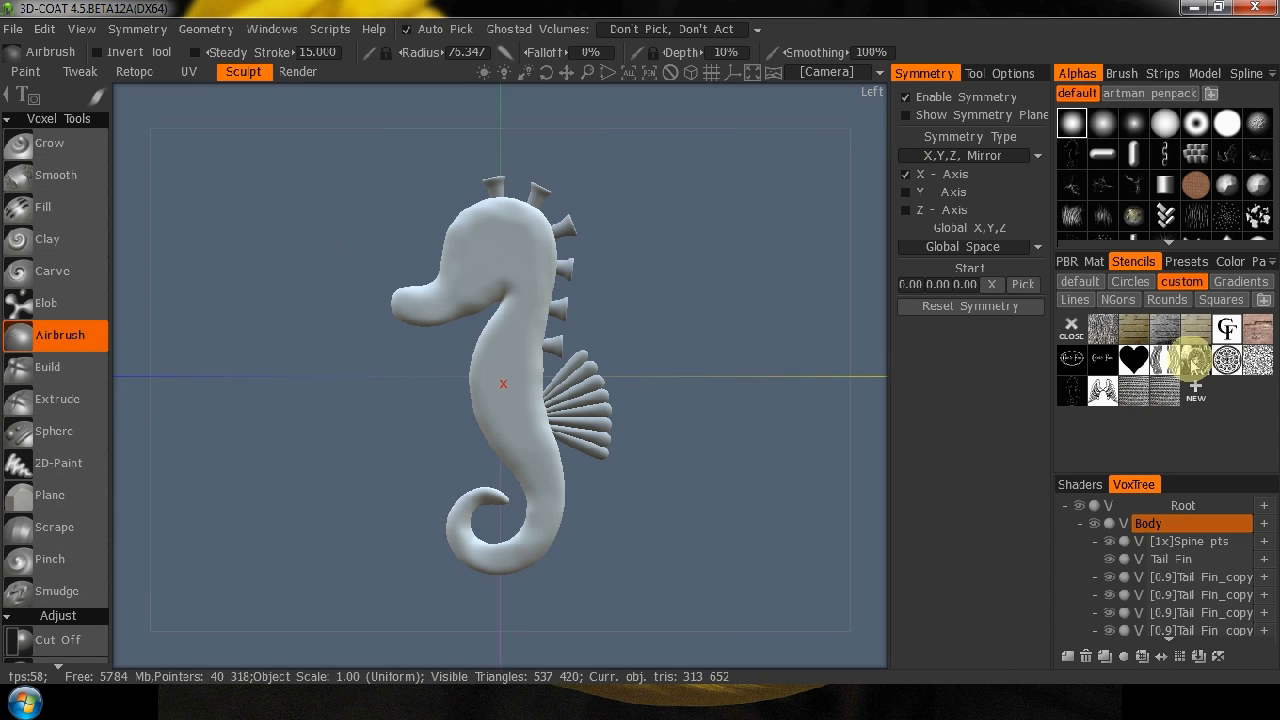
left_click(1160, 400)
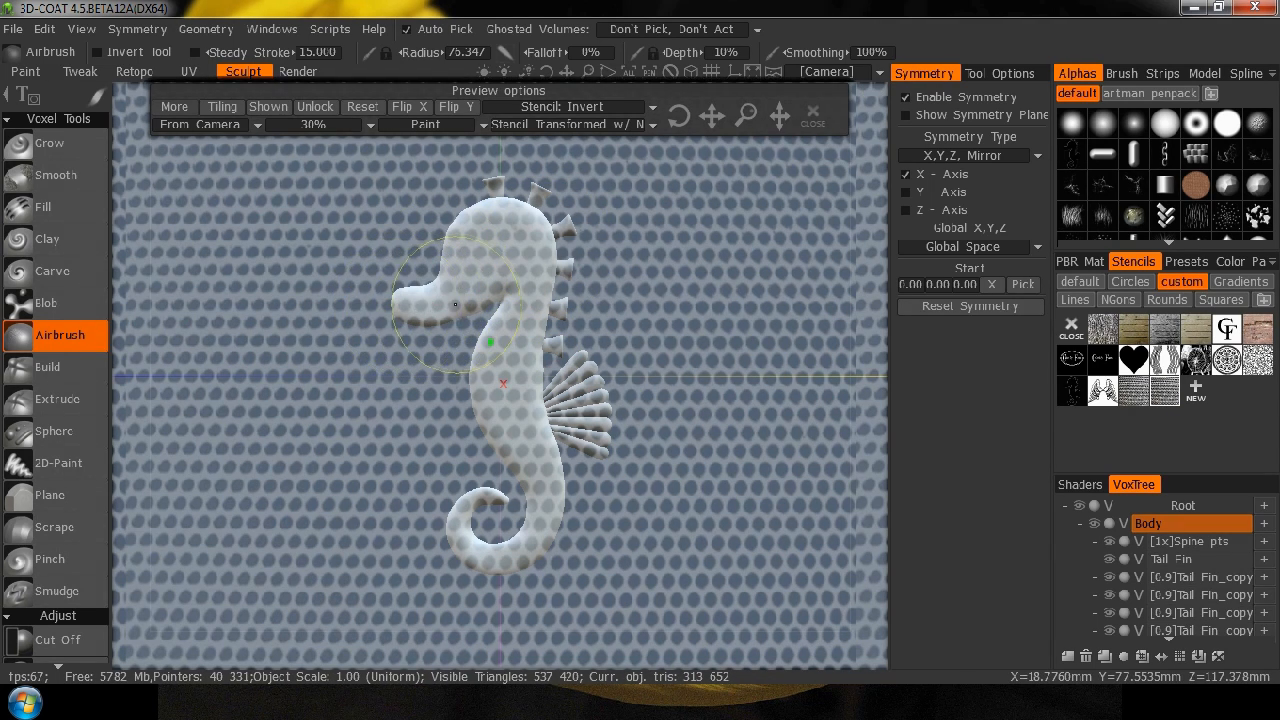
Try Airbrush dabs through the inverted stencil on the head and neck, and undo them.
left_click(483, 290)
left_click(504, 336)
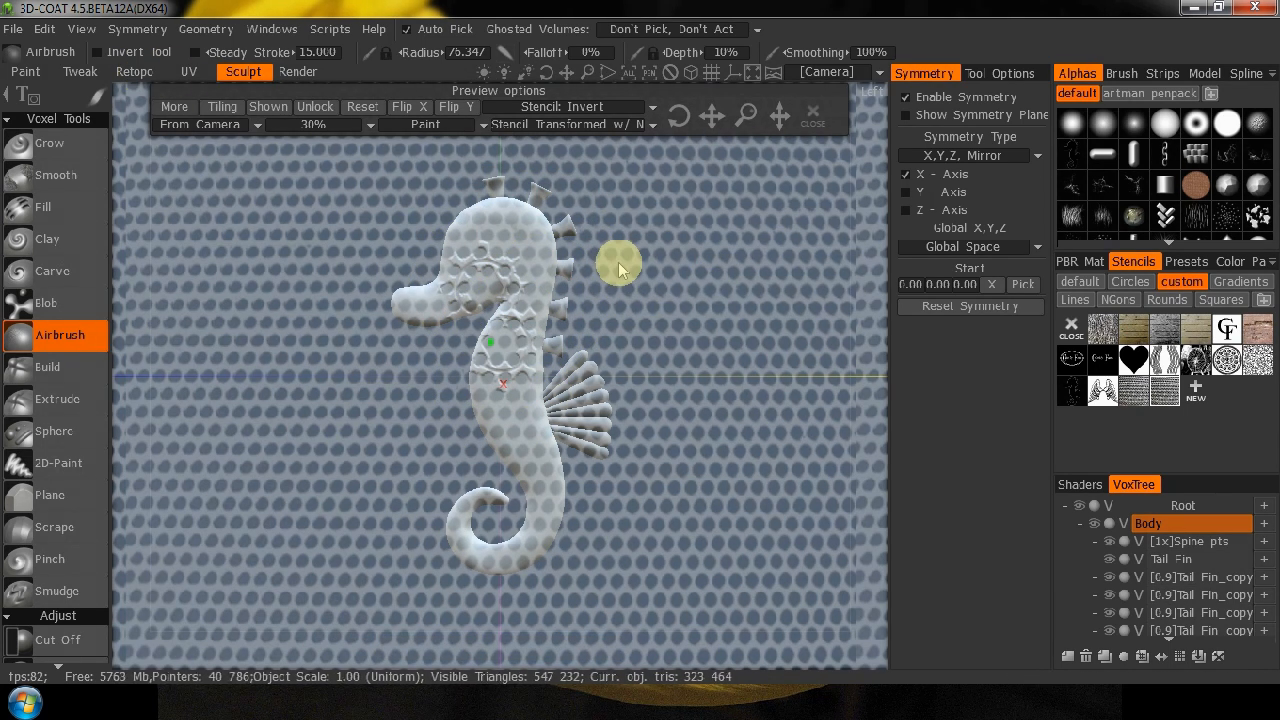
key("ctrl+z")
key("ctrl+z")
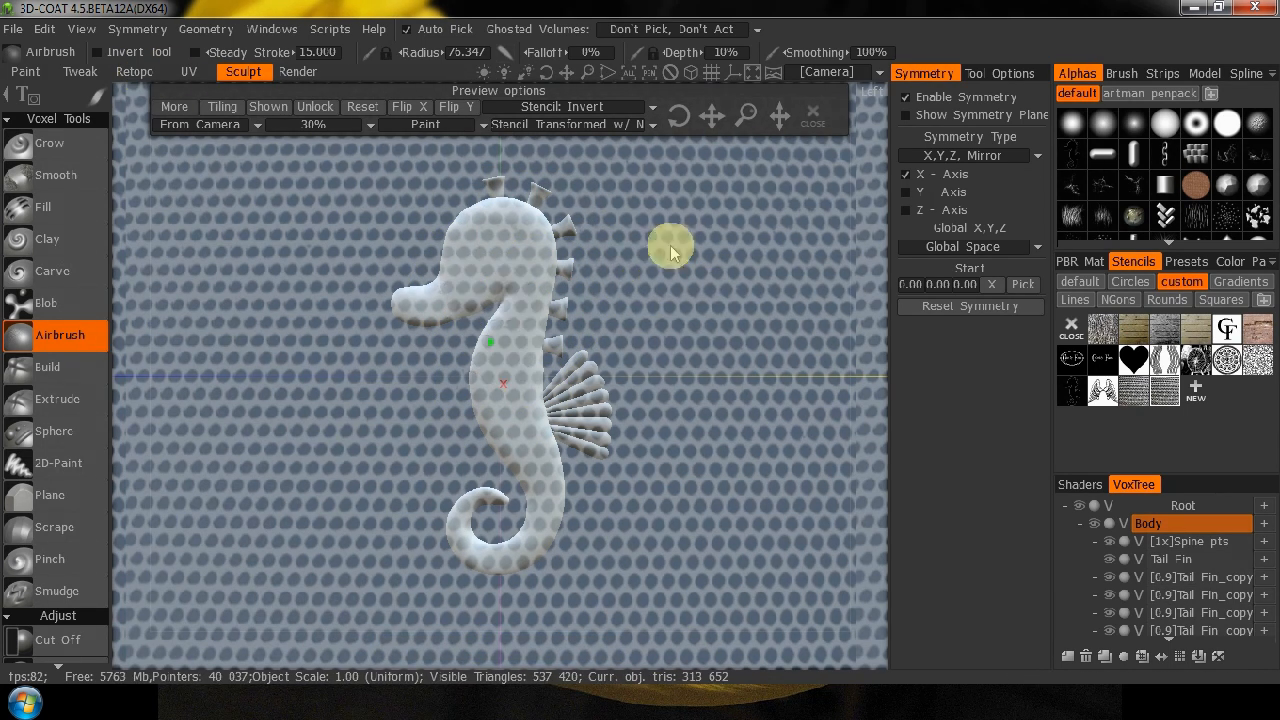
Airbrush the inverted stencil pattern over the whole seahorse body with the first soft round alpha, and close the stencil.
left_click(1075, 126)
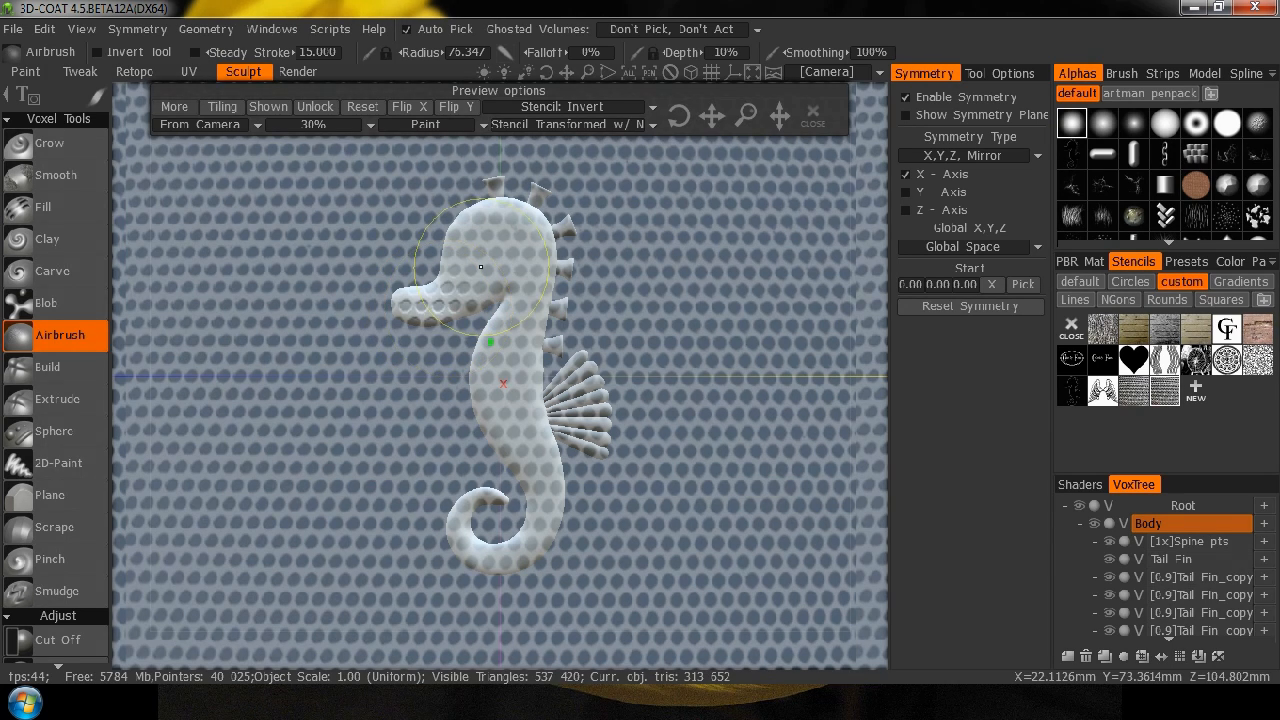
mouse_move(495, 235)
left_mouse_down()
mouse_move(518, 205)
mouse_move(542, 216)
left_mouse_up()
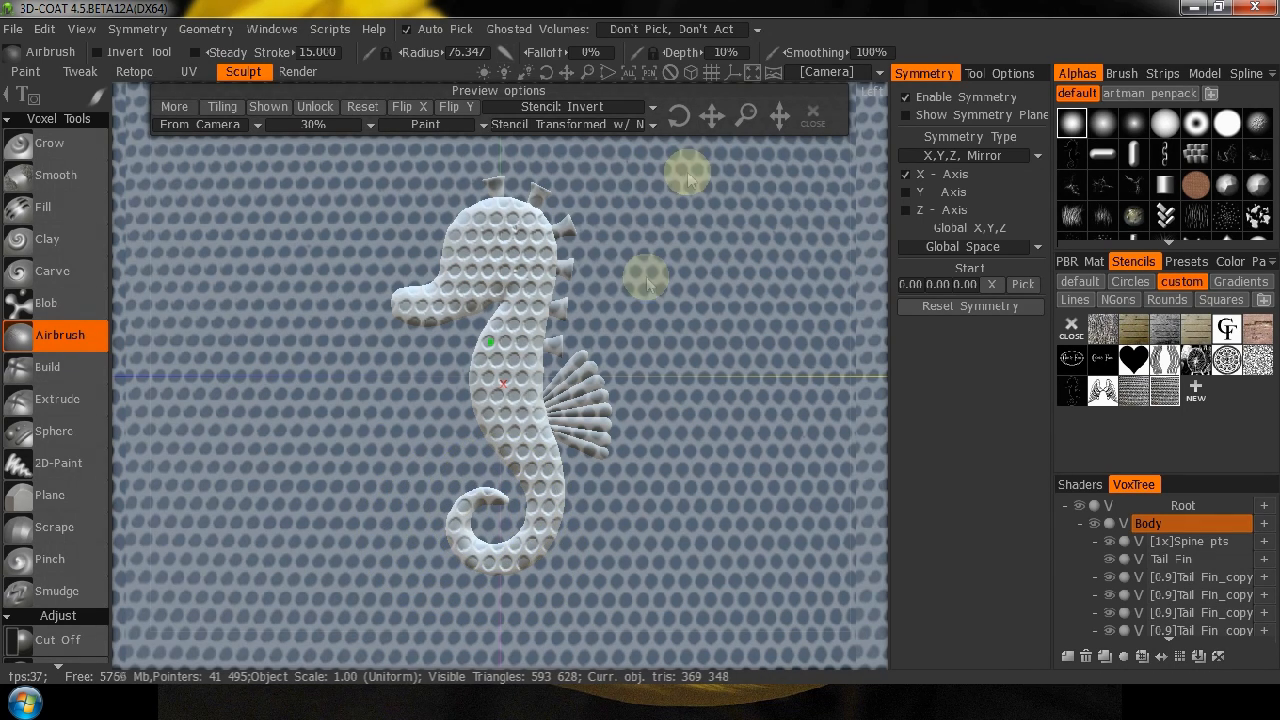
left_click(813, 118)
left_click_drag(850, 330, 791, 423)
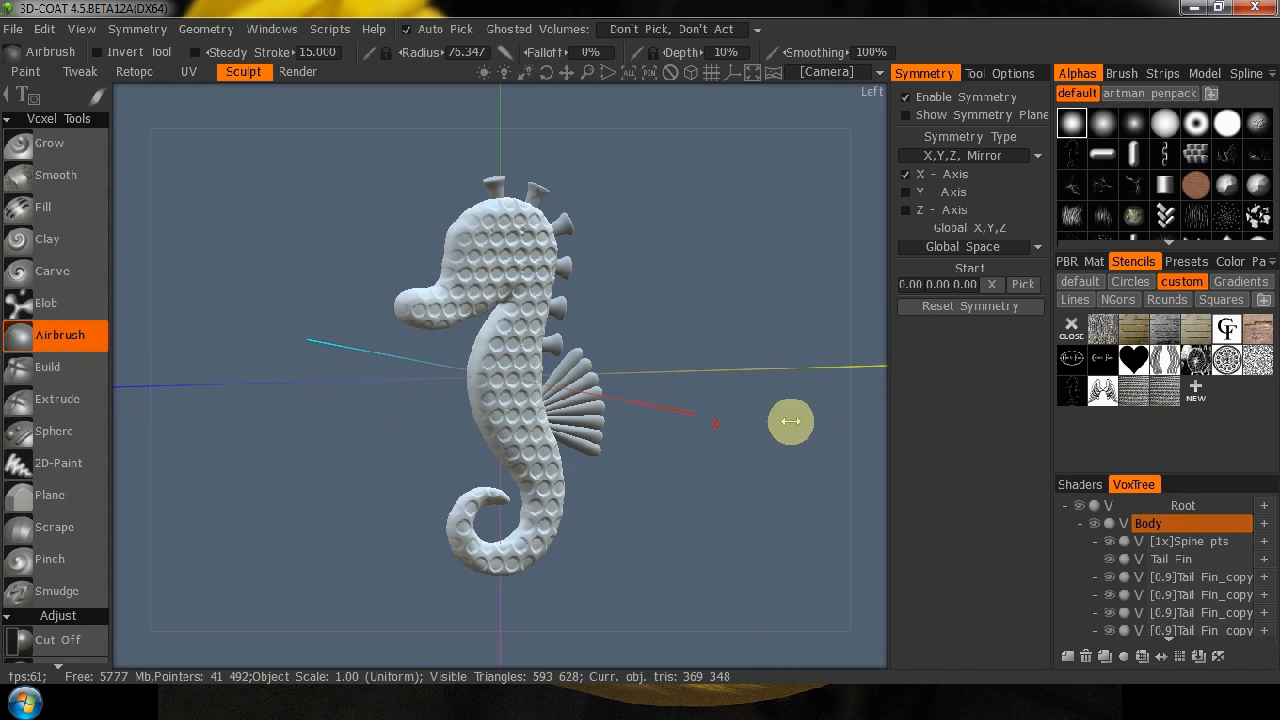
Smooth the stenciled detail around the front and crown of the head with the Smooth tool.
left_click(85, 188)
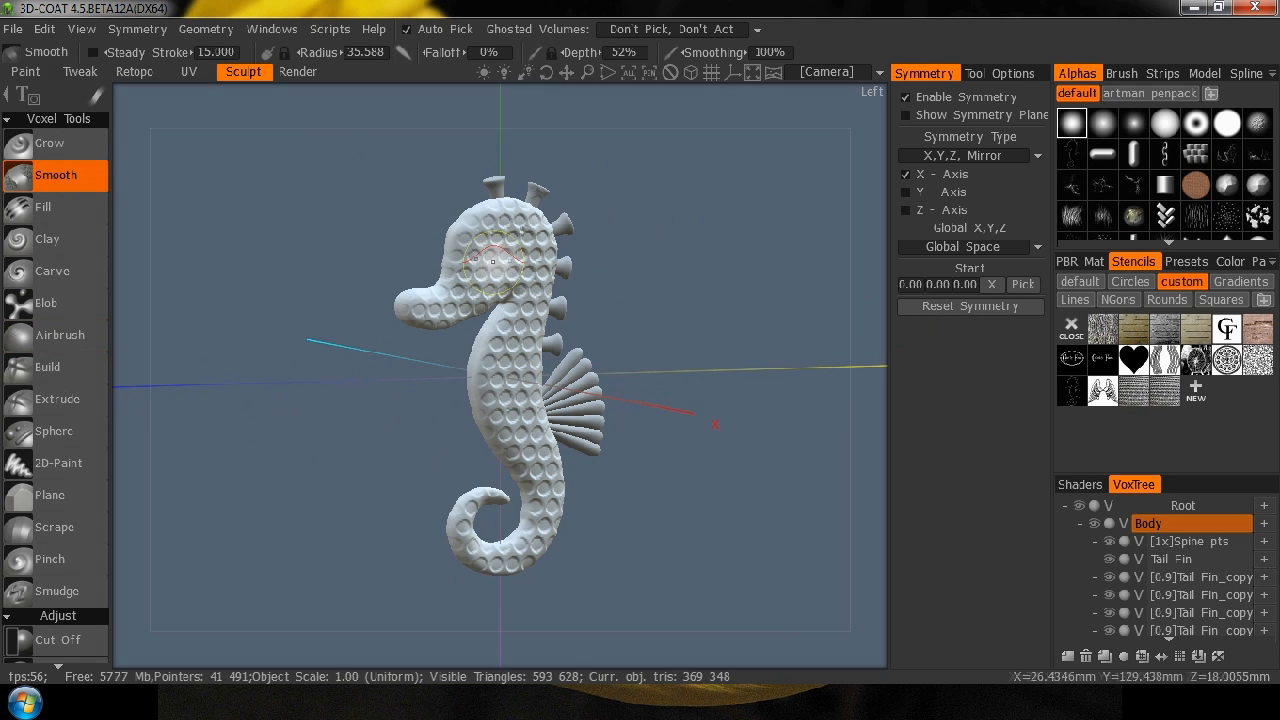
left_click_drag(137, 277, 243, 289)
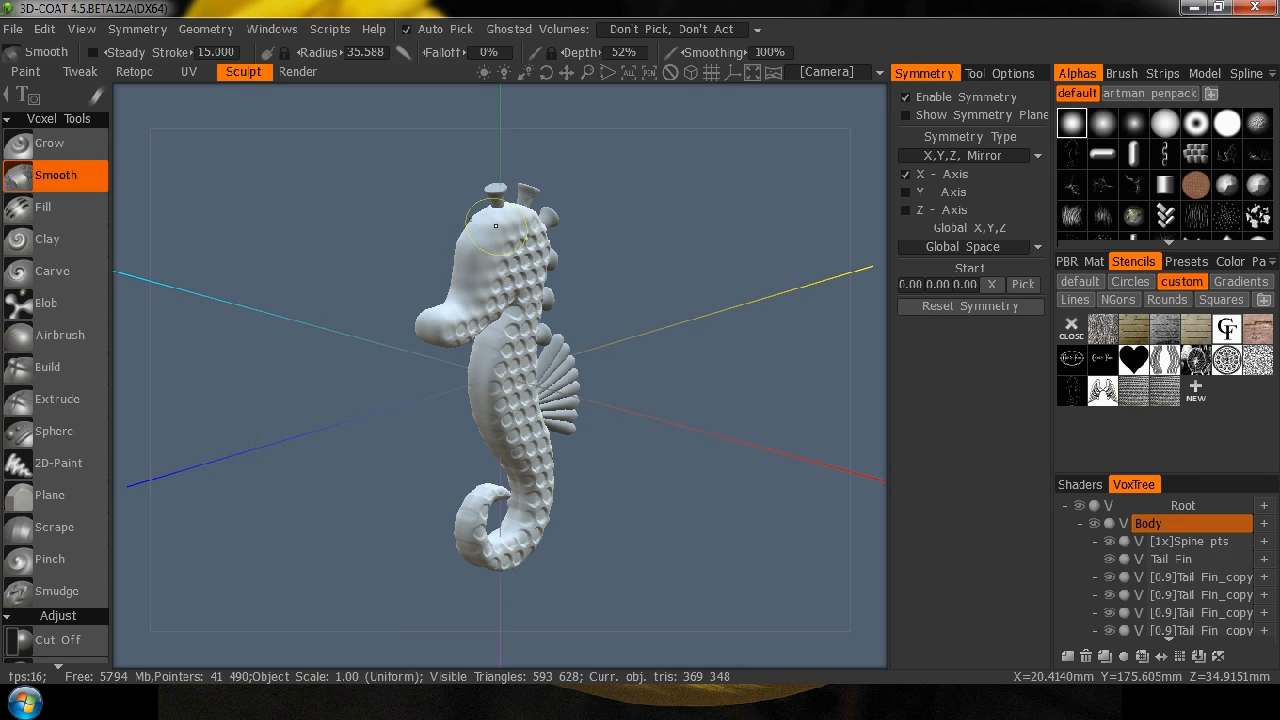
mouse_move(857, 380)
left_mouse_down()
mouse_move(740, 382)
mouse_move(617, 361)
left_mouse_up()
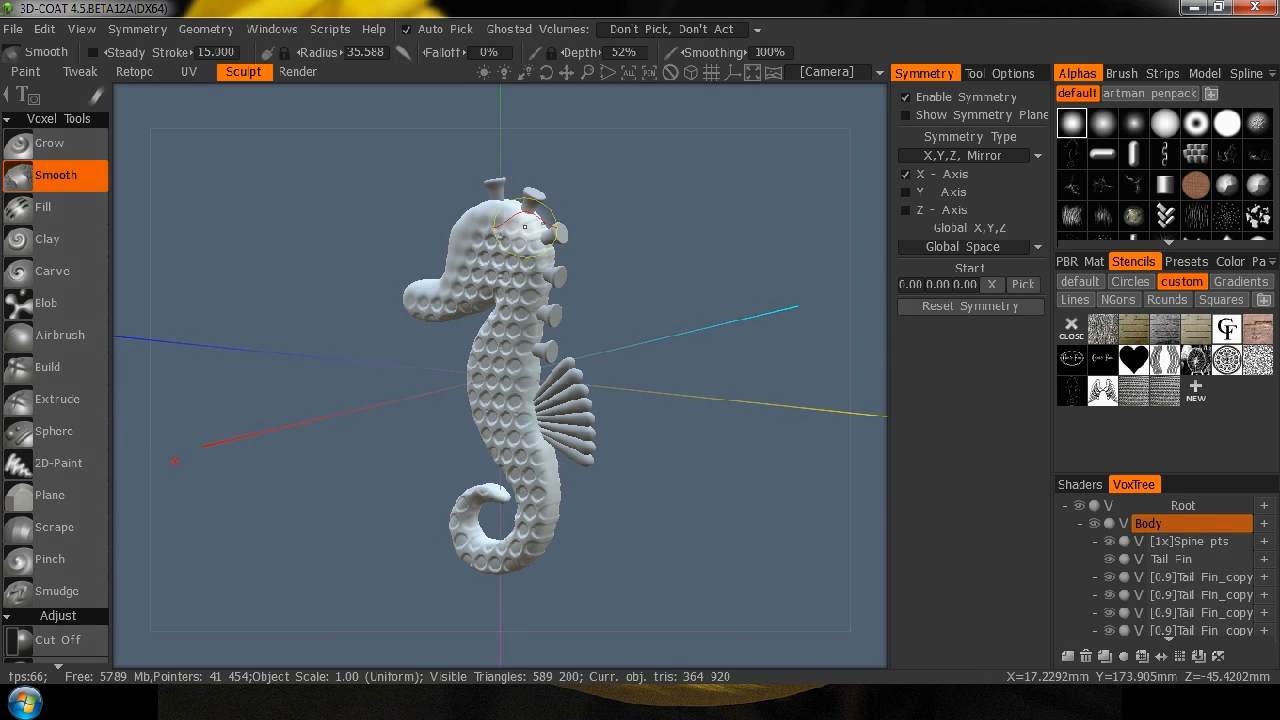
Make the Body the current volume again and restore it from the cache to its full-resolution voxel version.
key("h")
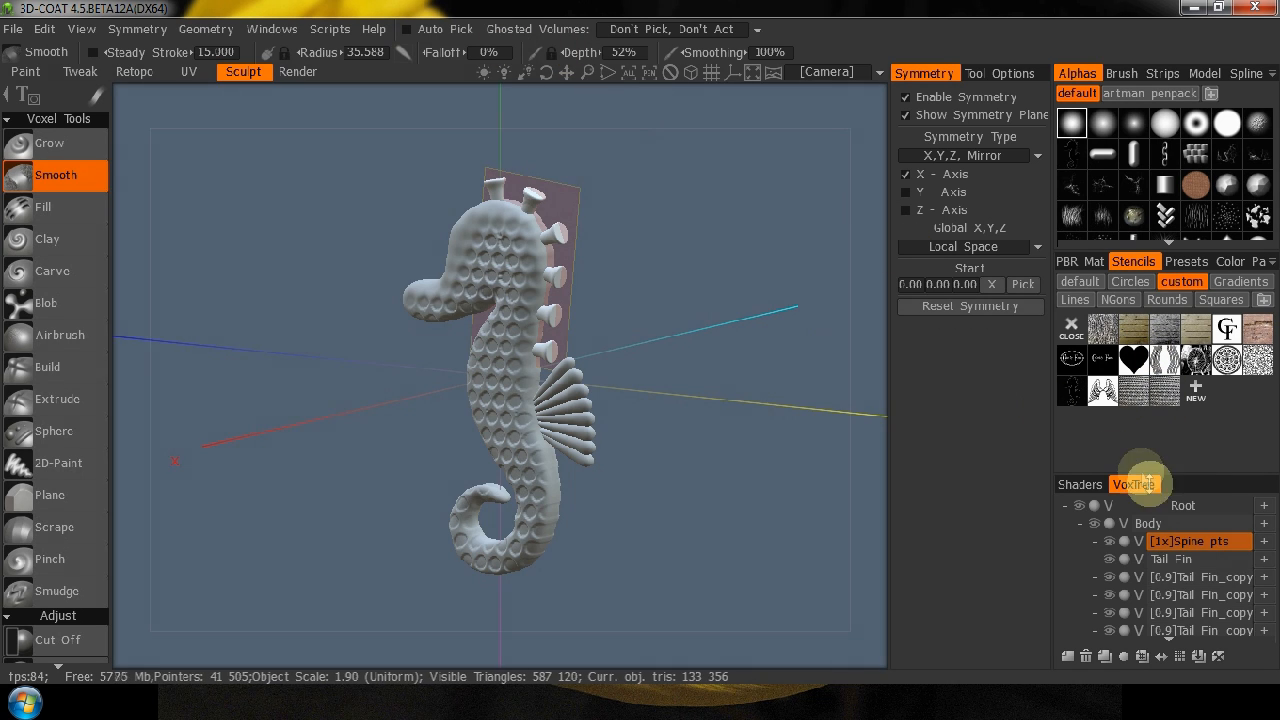
left_click(1122, 524)
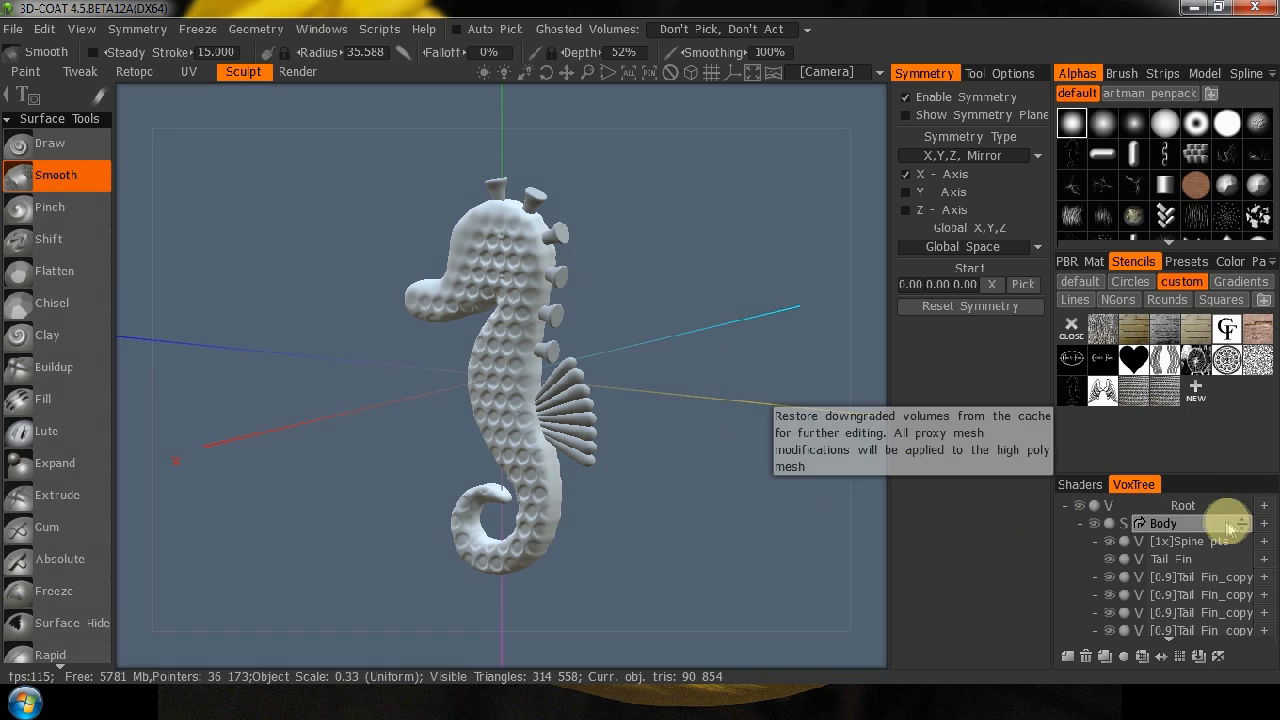
left_click(1187, 528)
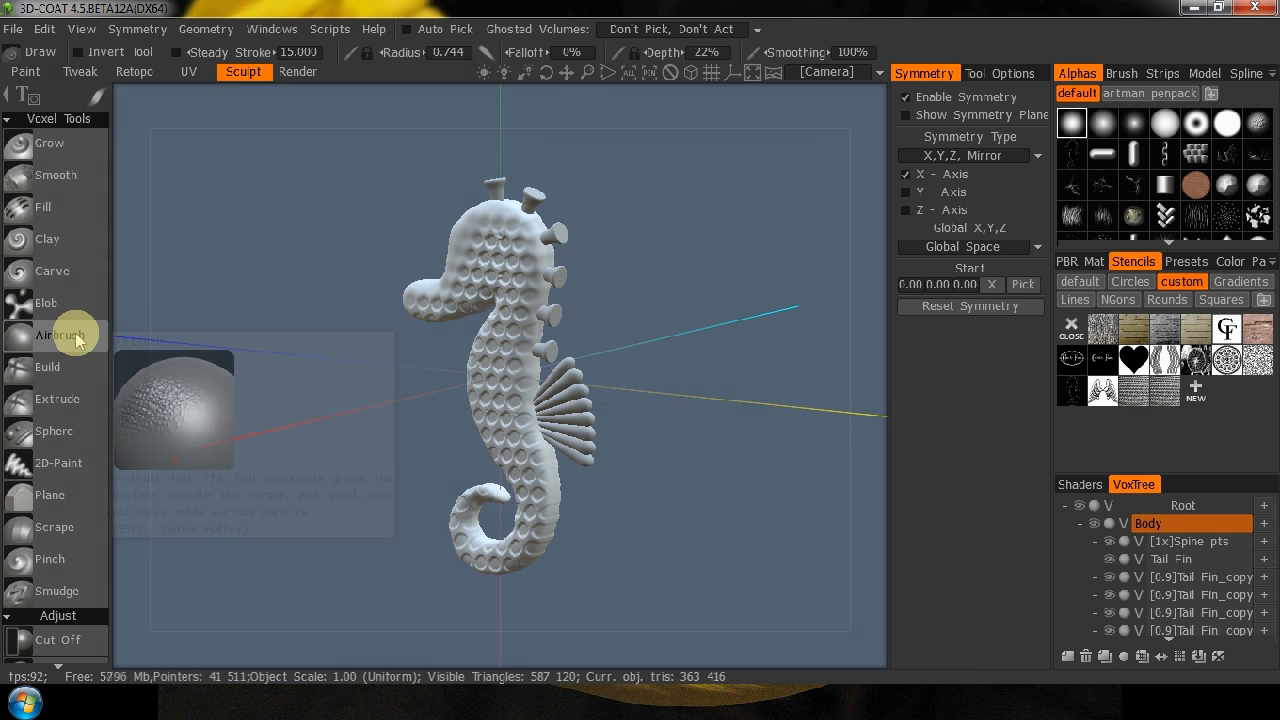
Smooth the stenciled texture along the seahorse's front edge, curled tail, belly and snout with the Smooth tool at 52% depth.
left_click(70, 176)
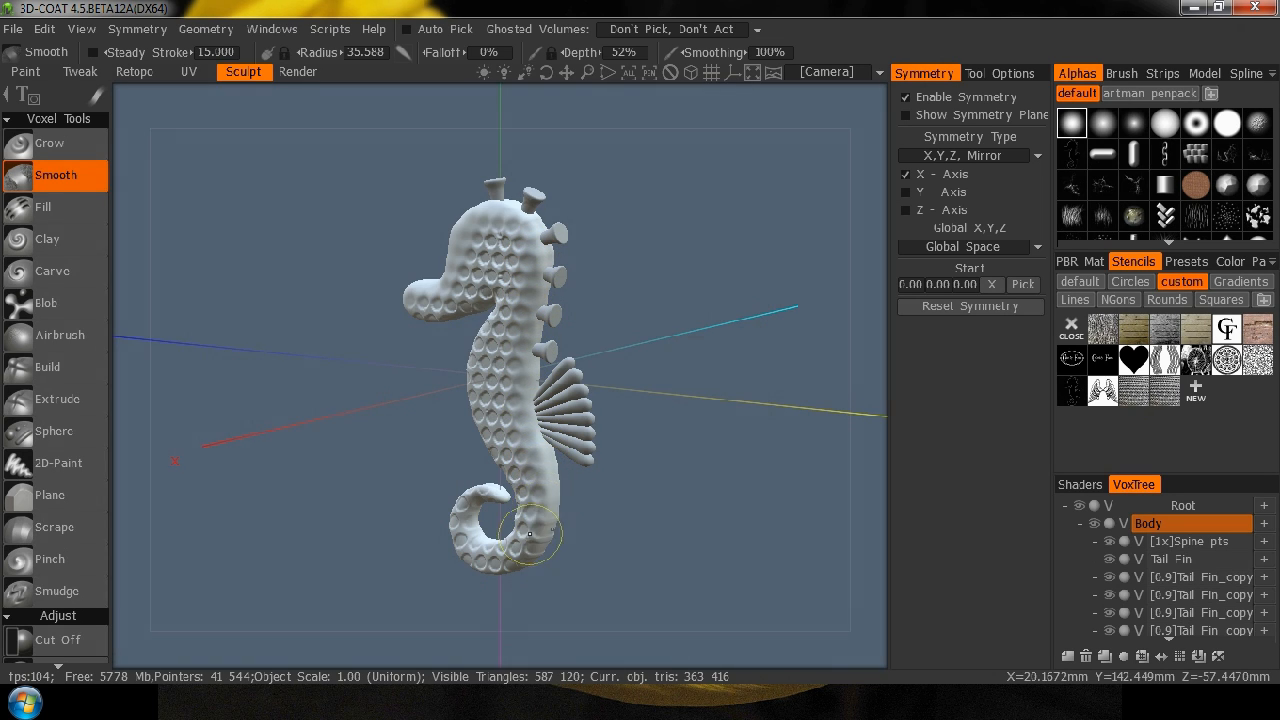
left_click_drag(508, 620, 714, 357)
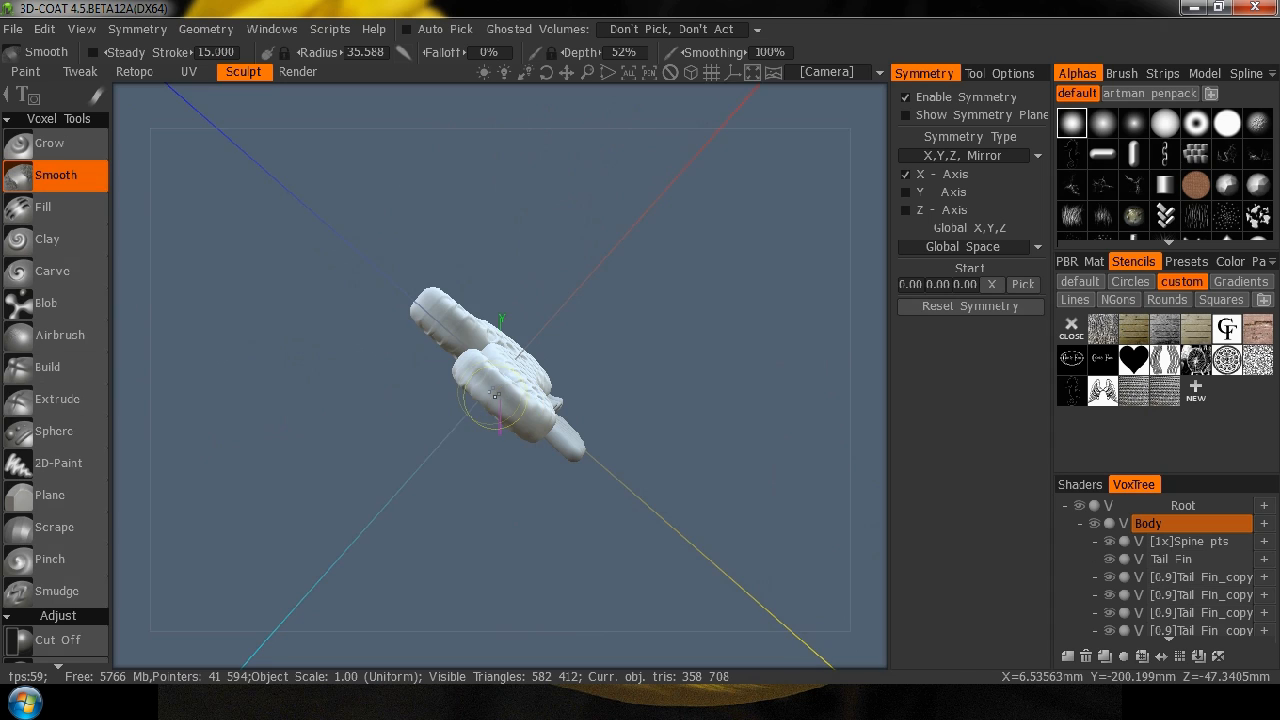
left_click_drag(446, 346, 457, 491)
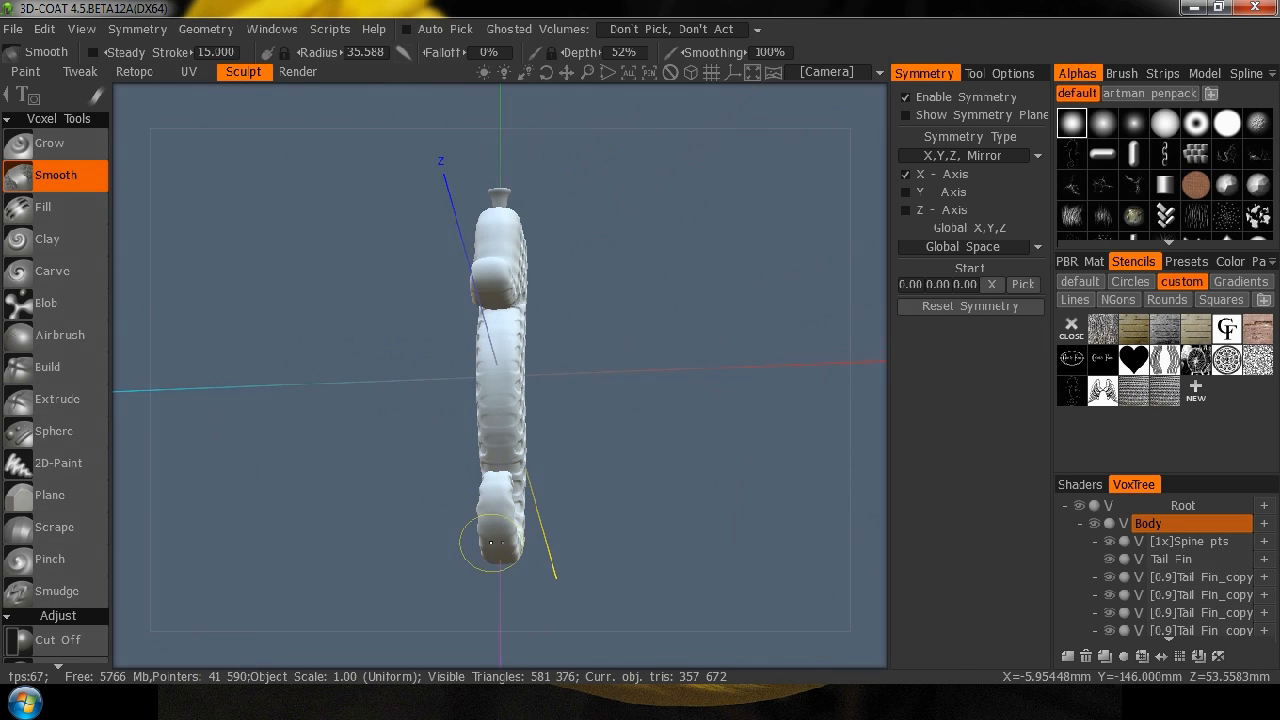
mouse_move(609, 457)
left_mouse_down()
mouse_move(814, 520)
mouse_move(794, 606)
mouse_move(663, 484)
mouse_move(480, 509)
mouse_move(429, 491)
left_mouse_up()
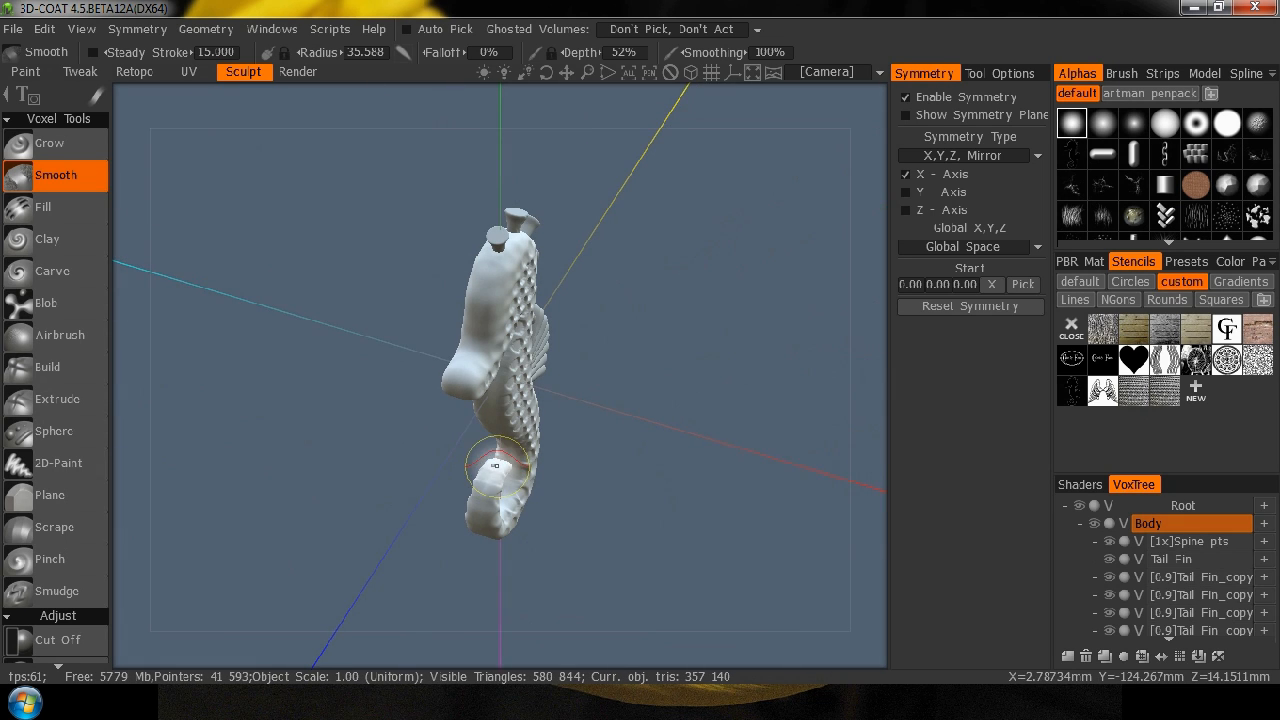
mouse_move(684, 403)
left_mouse_down()
mouse_move(651, 480)
mouse_move(566, 400)
mouse_move(491, 516)
left_mouse_up()
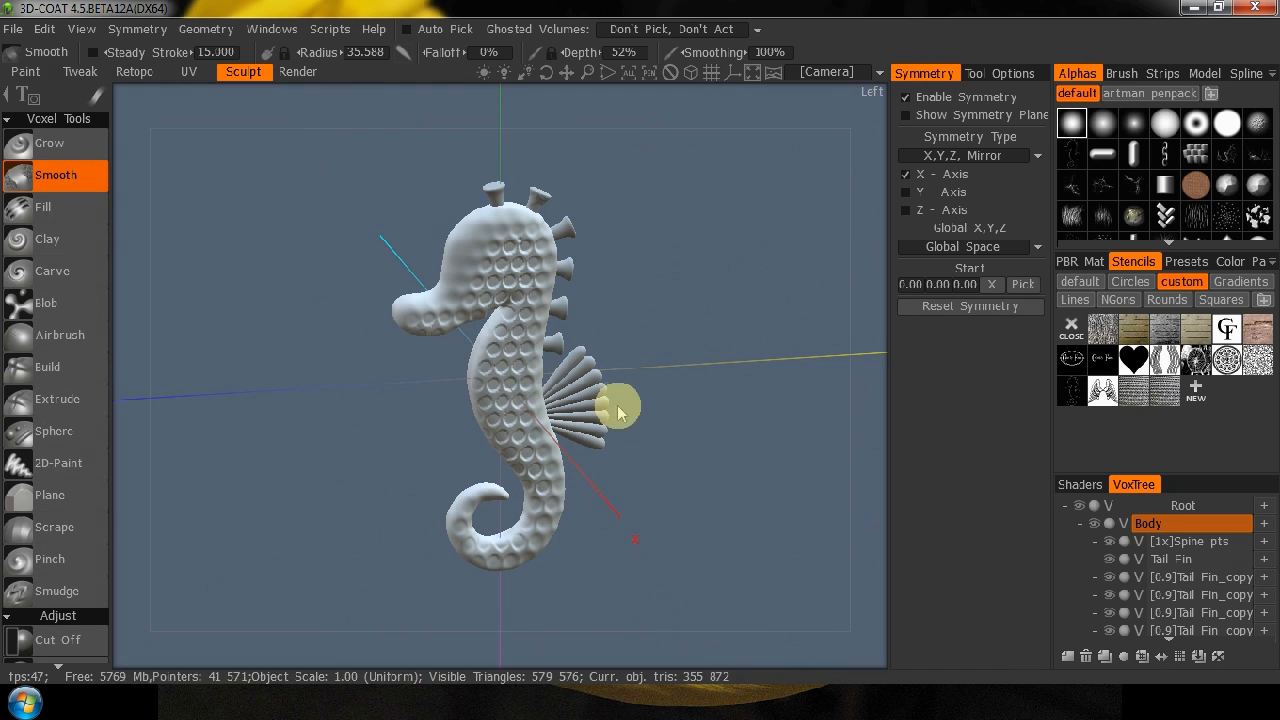
mouse_move(629, 400)
left_mouse_down()
mouse_move(666, 323)
mouse_move(623, 217)
left_mouse_up()
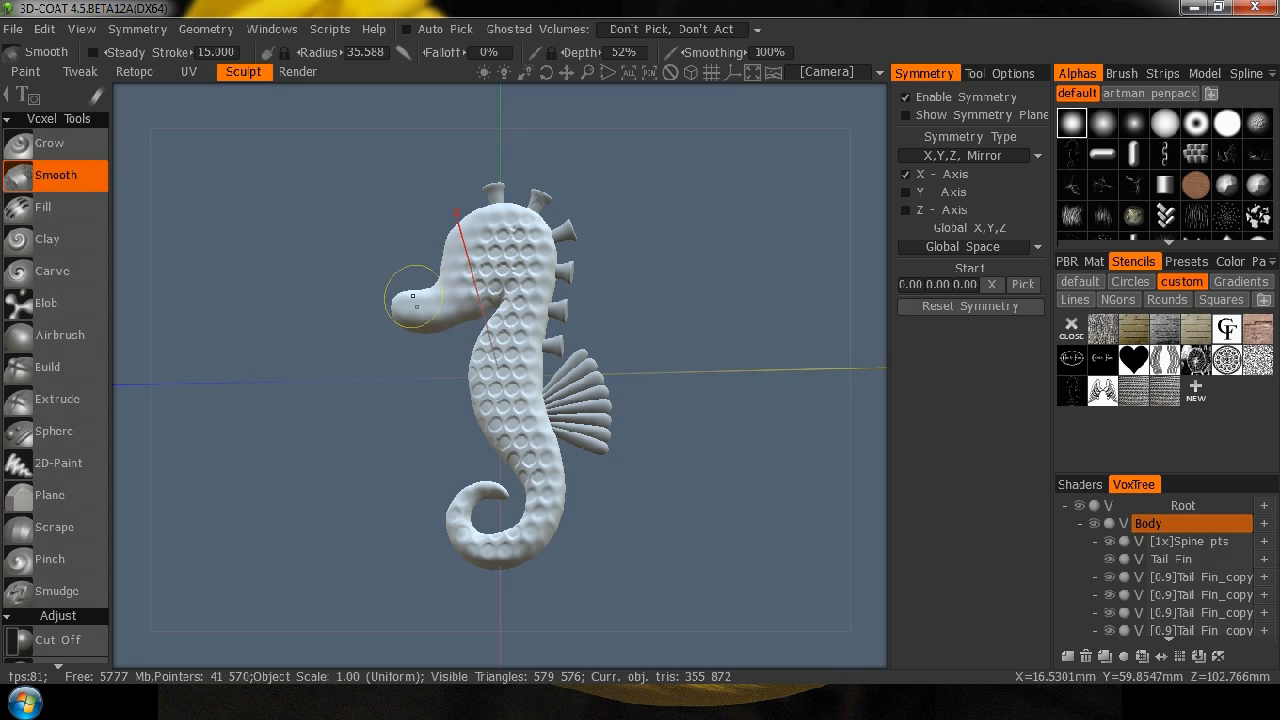
left_click_drag(413, 296, 372, 286)
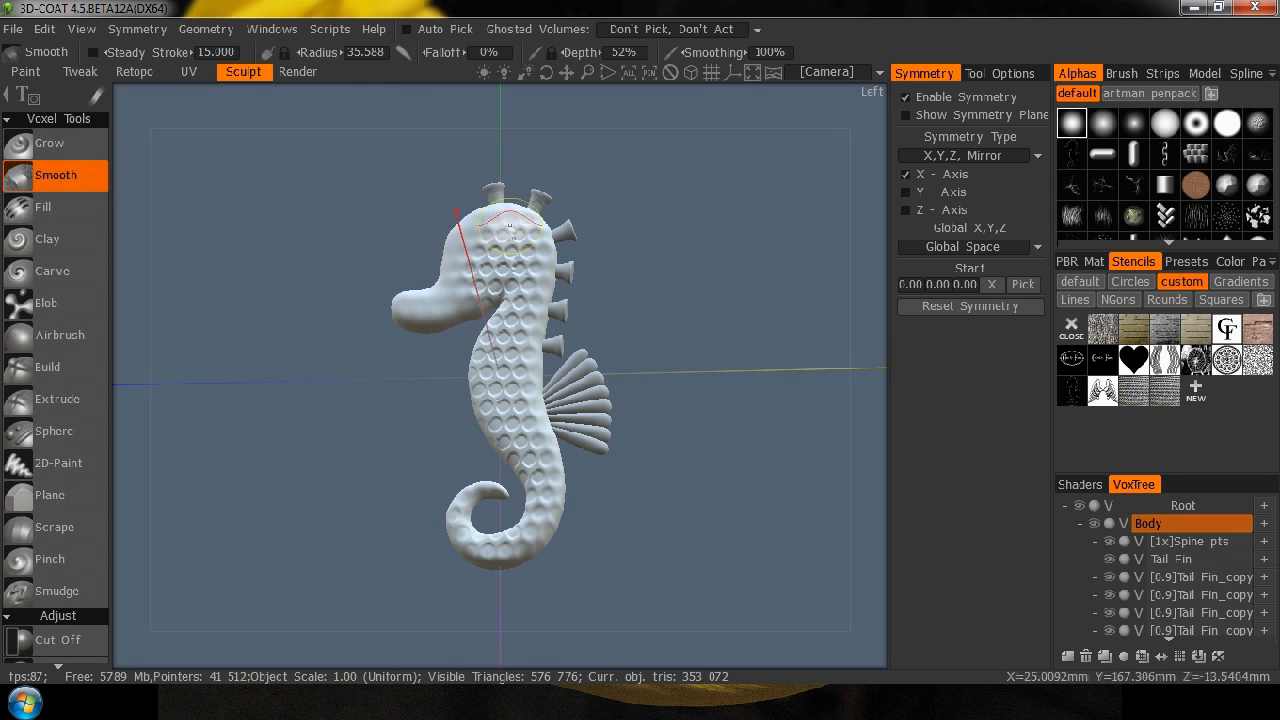
Set the Smooth depth to 17% and lightly soften the dimple pattern on the head, neck, body and tail from the left side.
right_click_drag(500, 236, 500, 272)
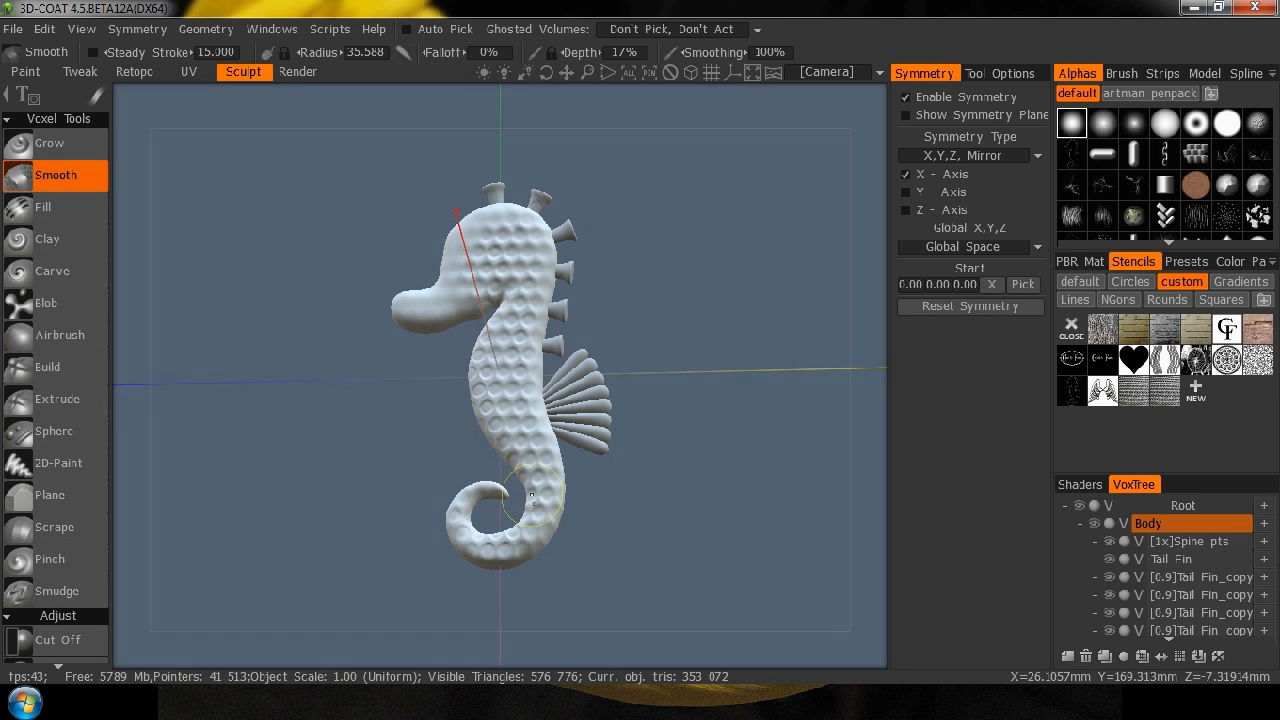
left_click_drag(323, 391, 303, 449)
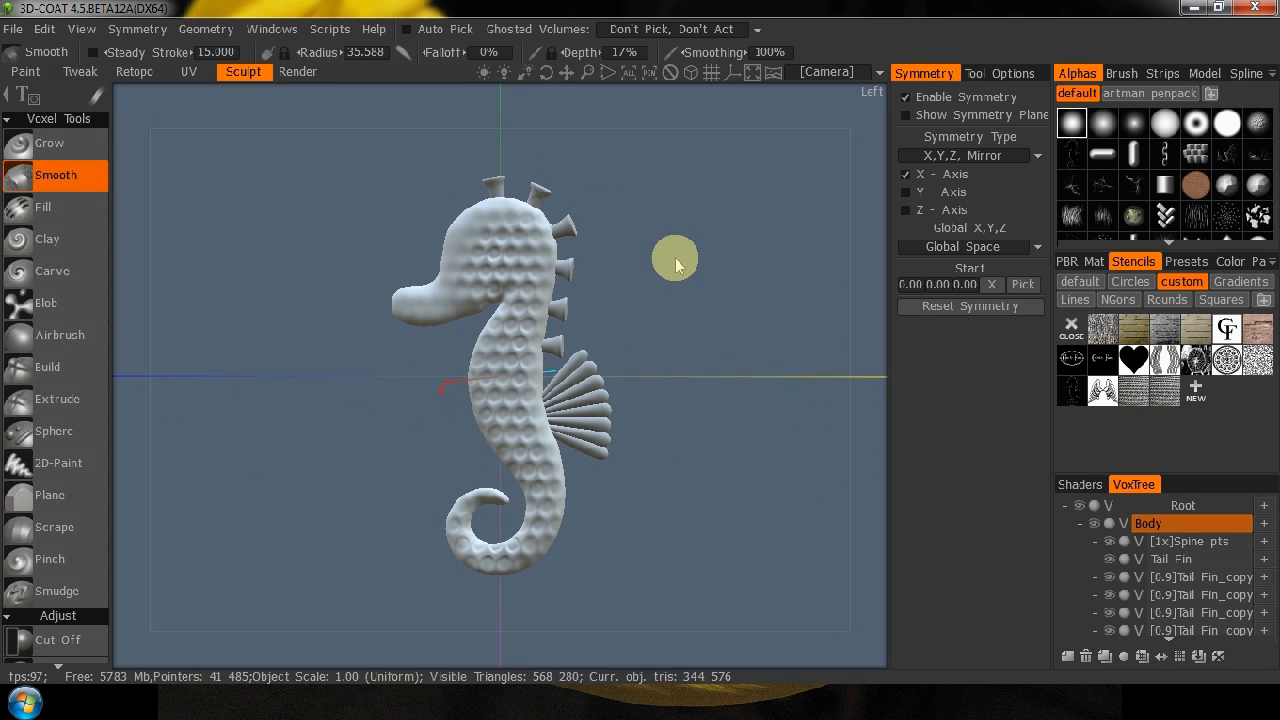
mouse_move(389, 465)
left_mouse_down()
mouse_move(446, 460)
mouse_move(388, 474)
left_mouse_up()
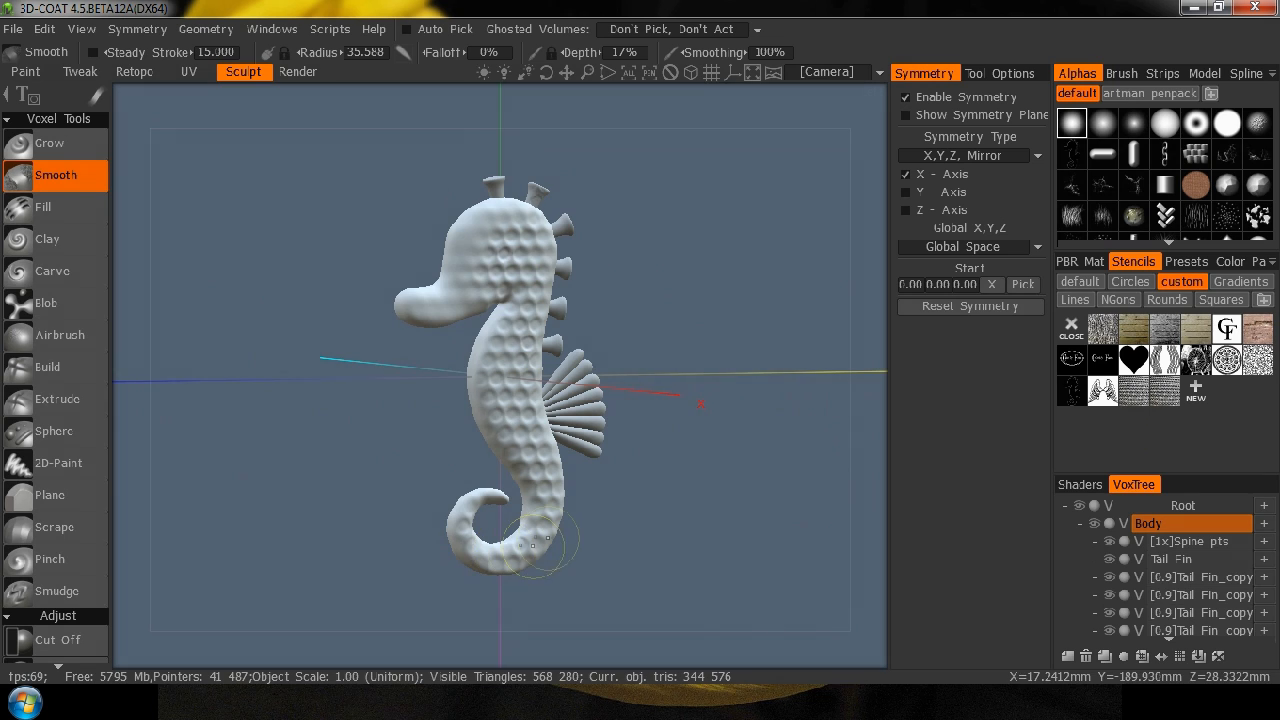
left_click_drag(533, 546, 545, 532)
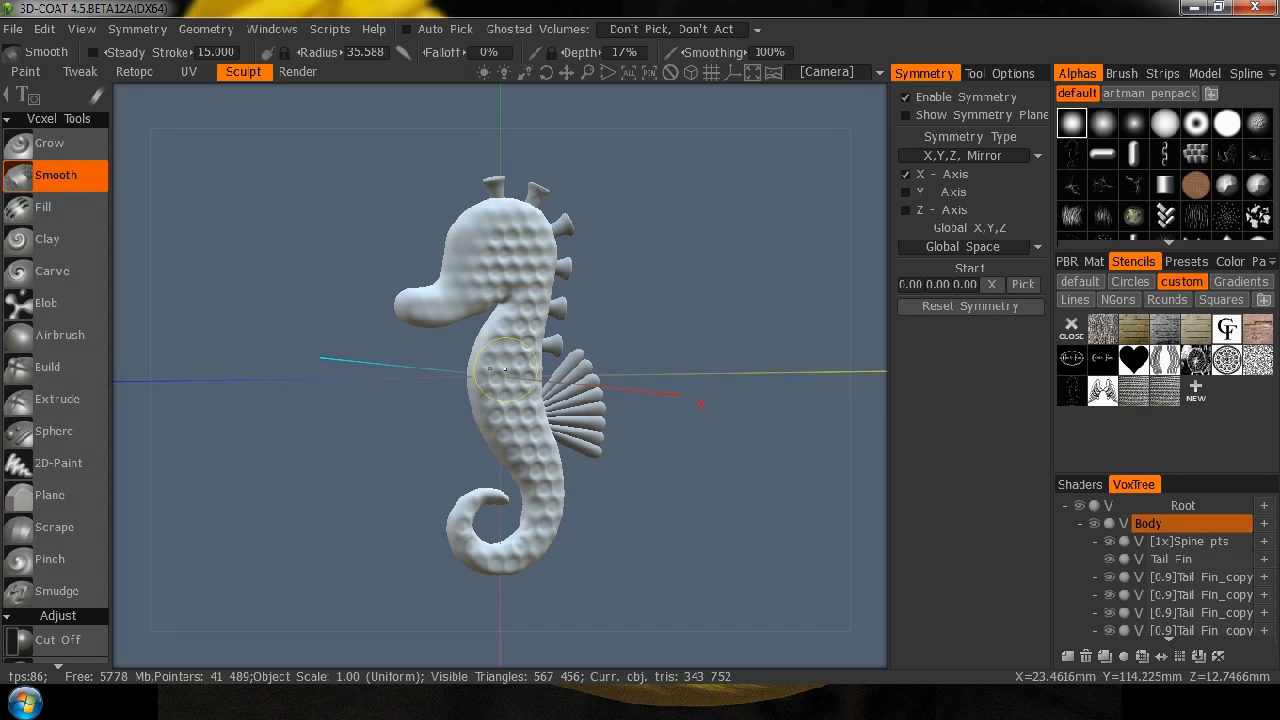
mouse_move(505, 338)
left_mouse_down()
mouse_move(510, 252)
mouse_move(530, 248)
left_mouse_up()
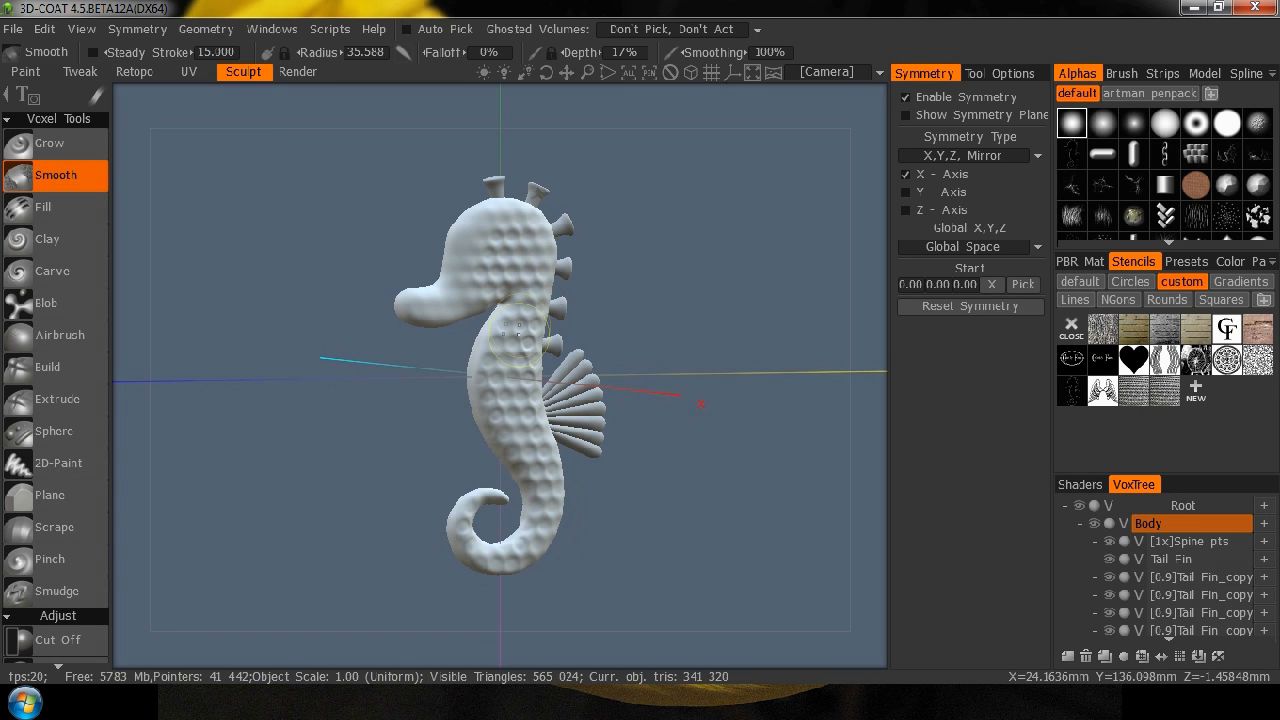
left_click_drag(529, 397, 529, 342)
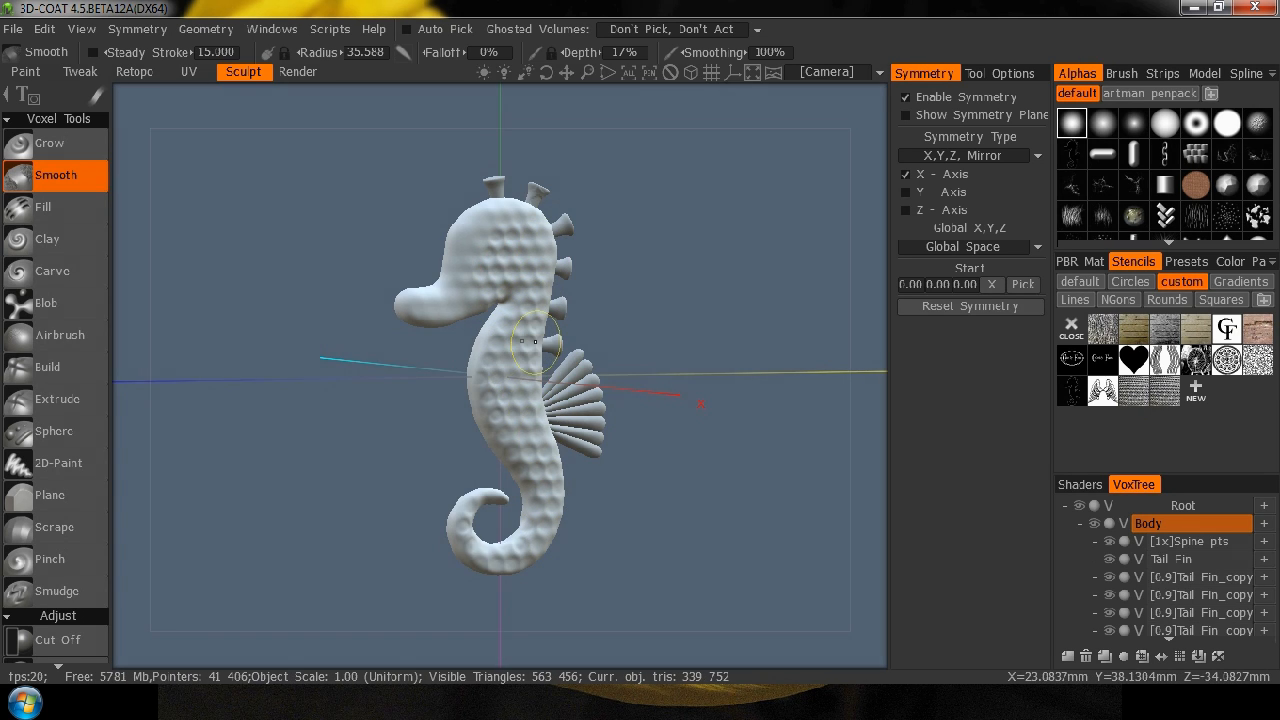
Lightly smooth the dimples on the seahorse's right side, and touch up the neck and tail.
mouse_move(729, 300)
left_mouse_down()
mouse_move(466, 266)
mouse_move(278, 276)
left_mouse_up()
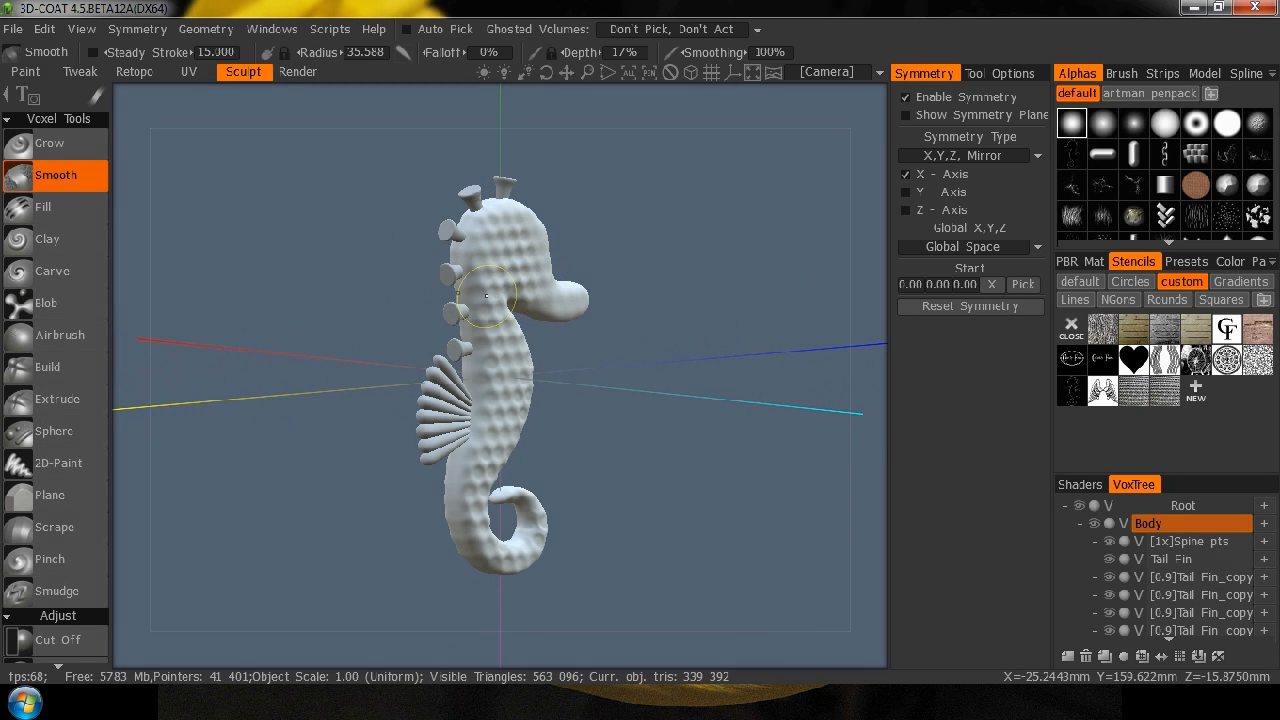
mouse_move(506, 391)
left_mouse_down()
mouse_move(571, 420)
mouse_move(520, 360)
left_mouse_up()
left_click_drag(380, 449, 805, 422)
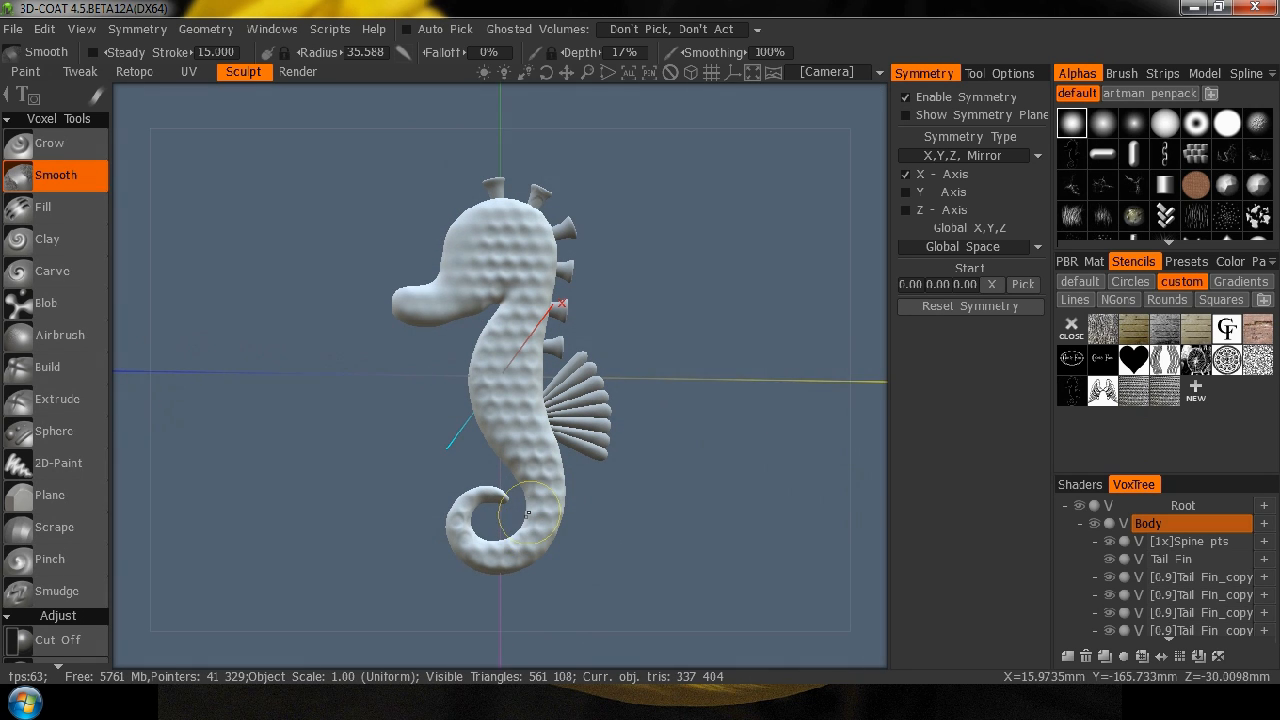
left_click_drag(680, 306, 457, 366)
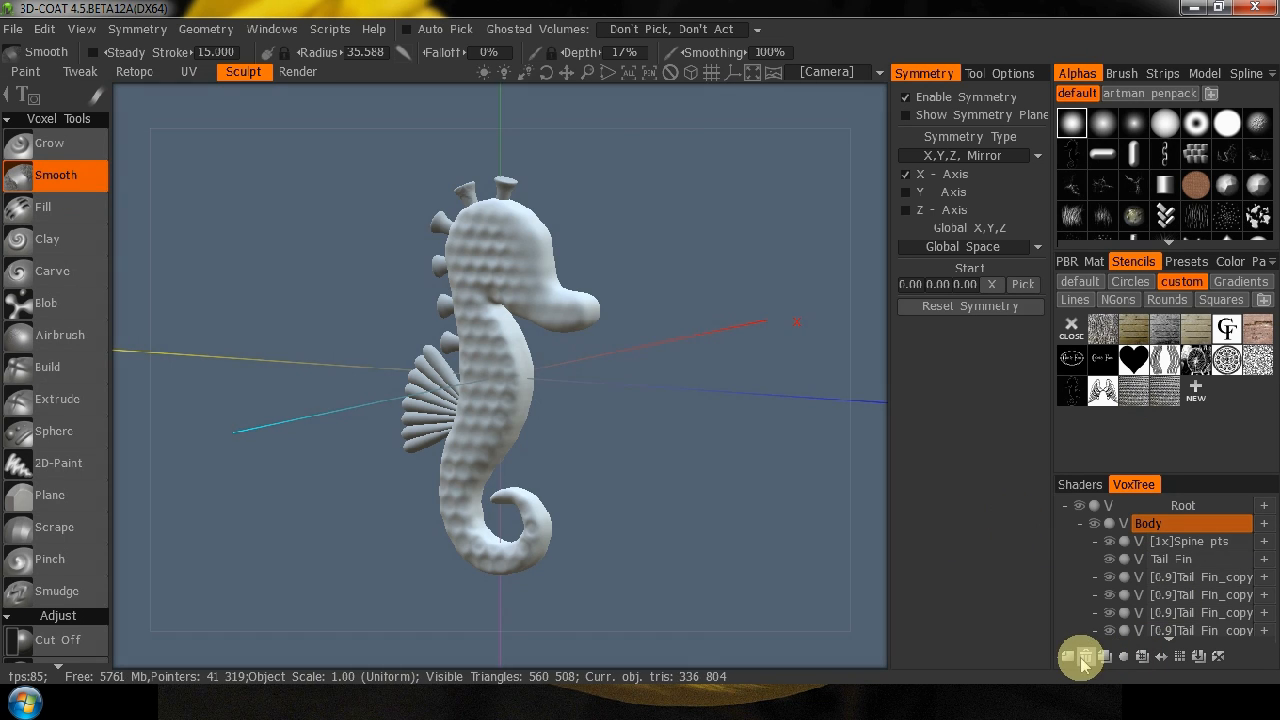
Add a new volume and name it eye.
left_click(1137, 561)
scroll(1145, 600, "down", 4)
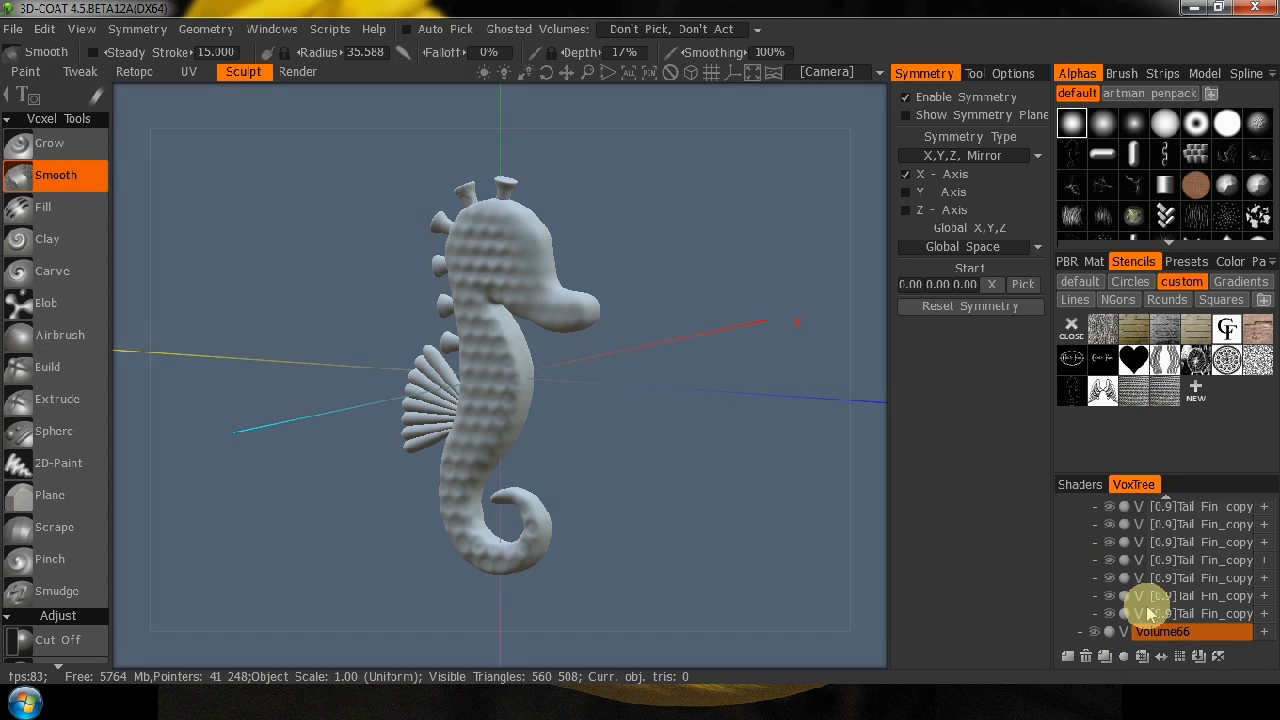
double_click(1177, 636)
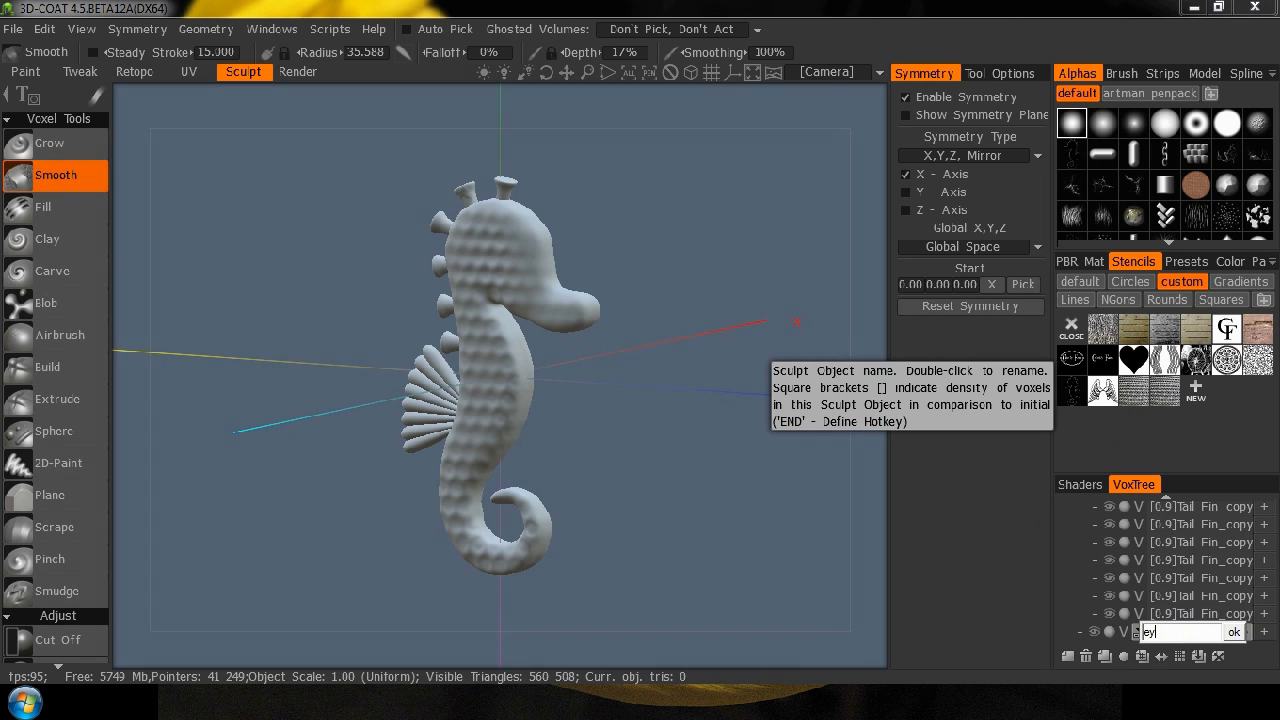
key("Return")
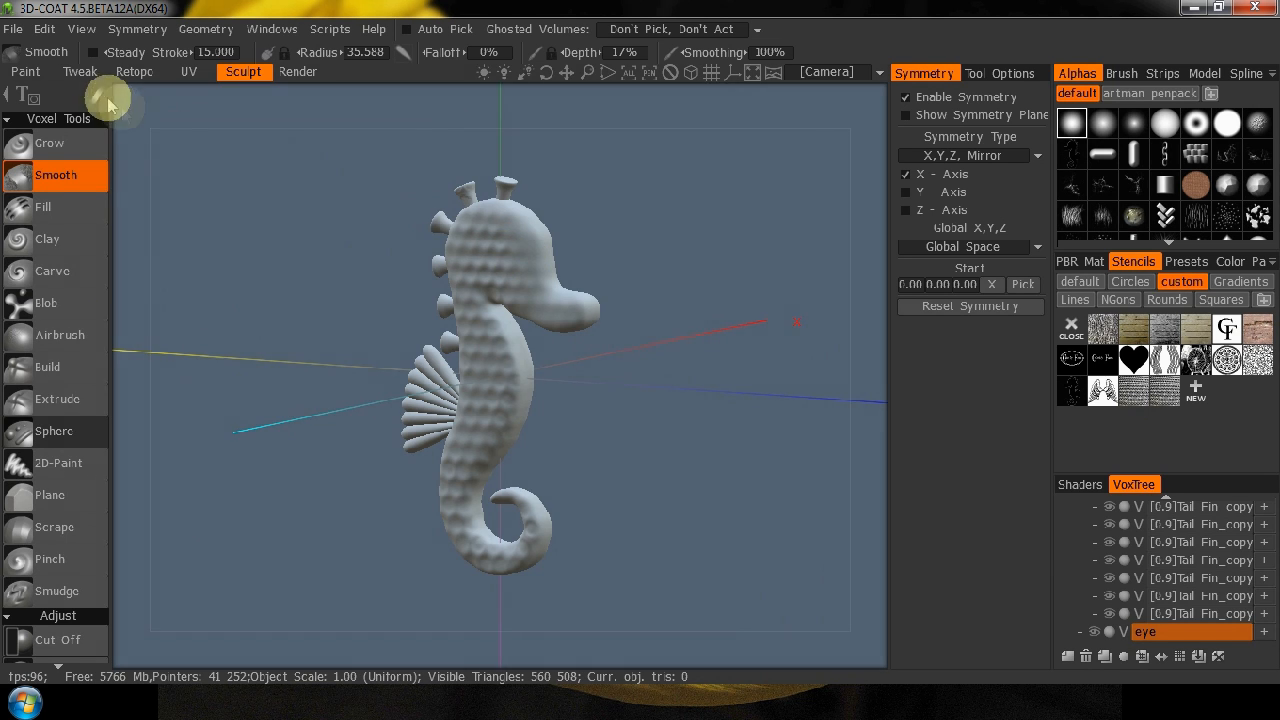
Place a spherical eye on each side of the head using the Sphere tool with the symmetrical drag-scale stroke mode.
mouse_move(97, 96)
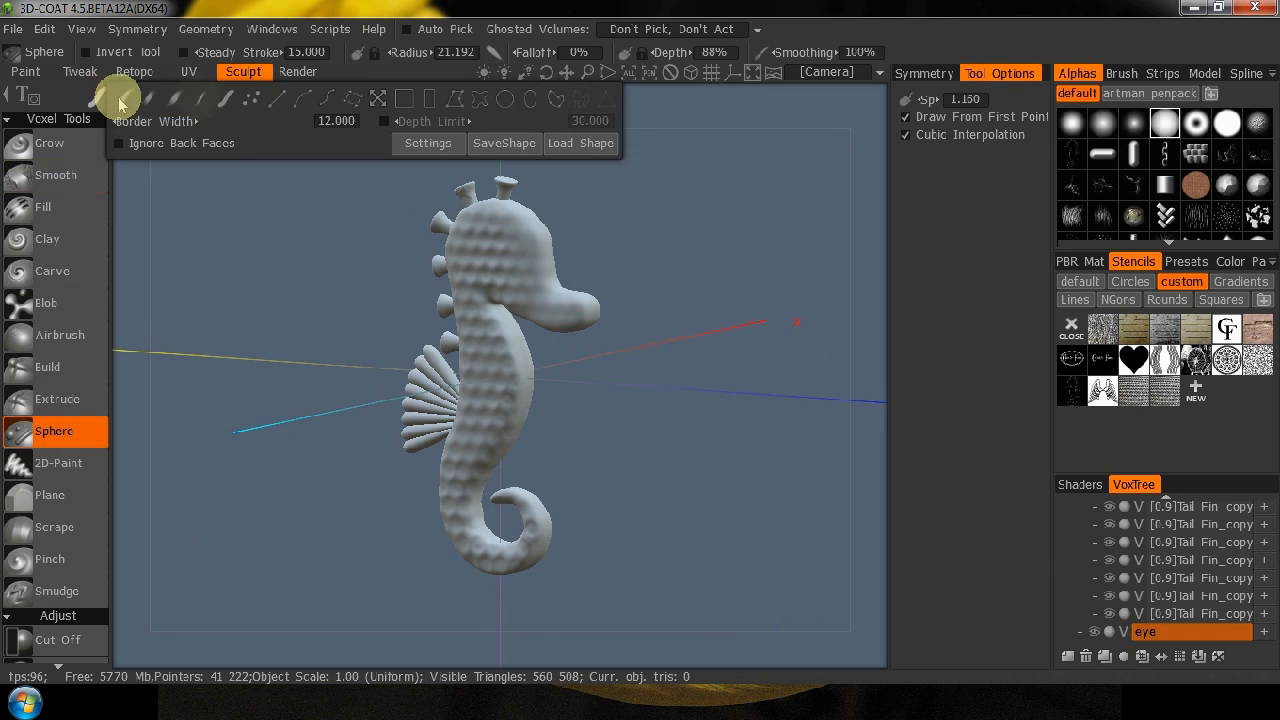
left_click(378, 98)
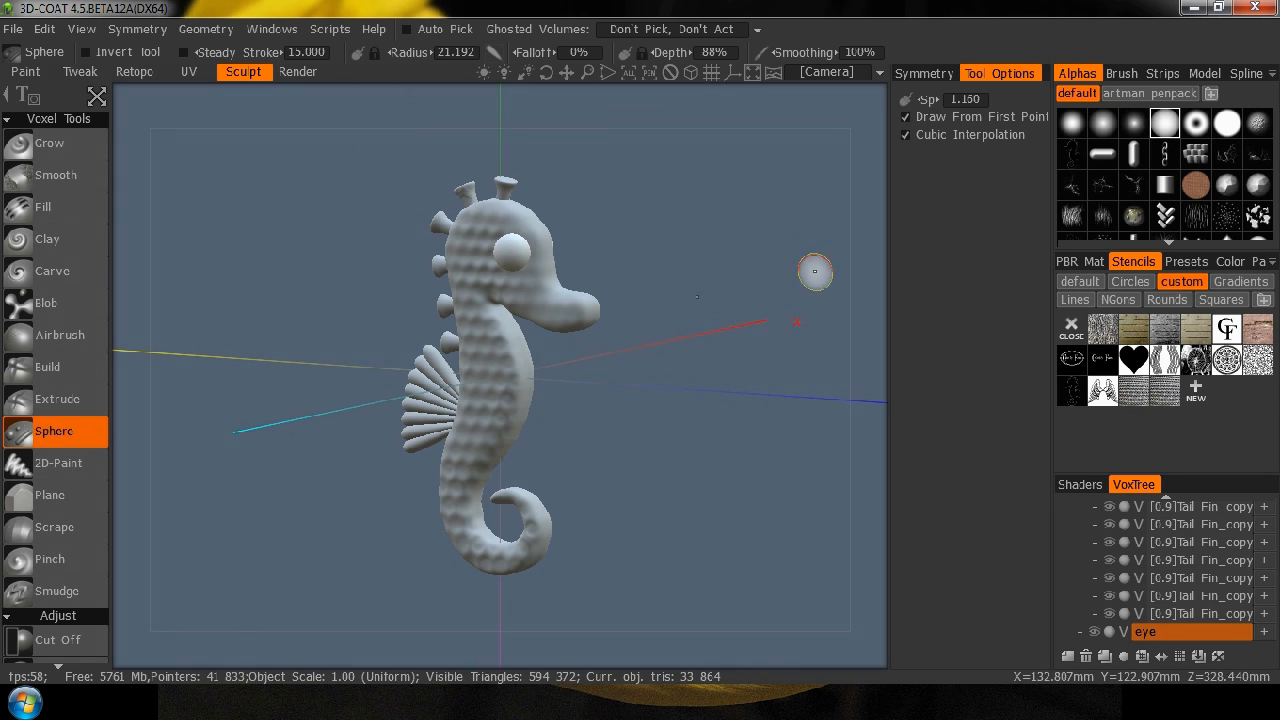
left_click_drag(866, 323, 965, 310)
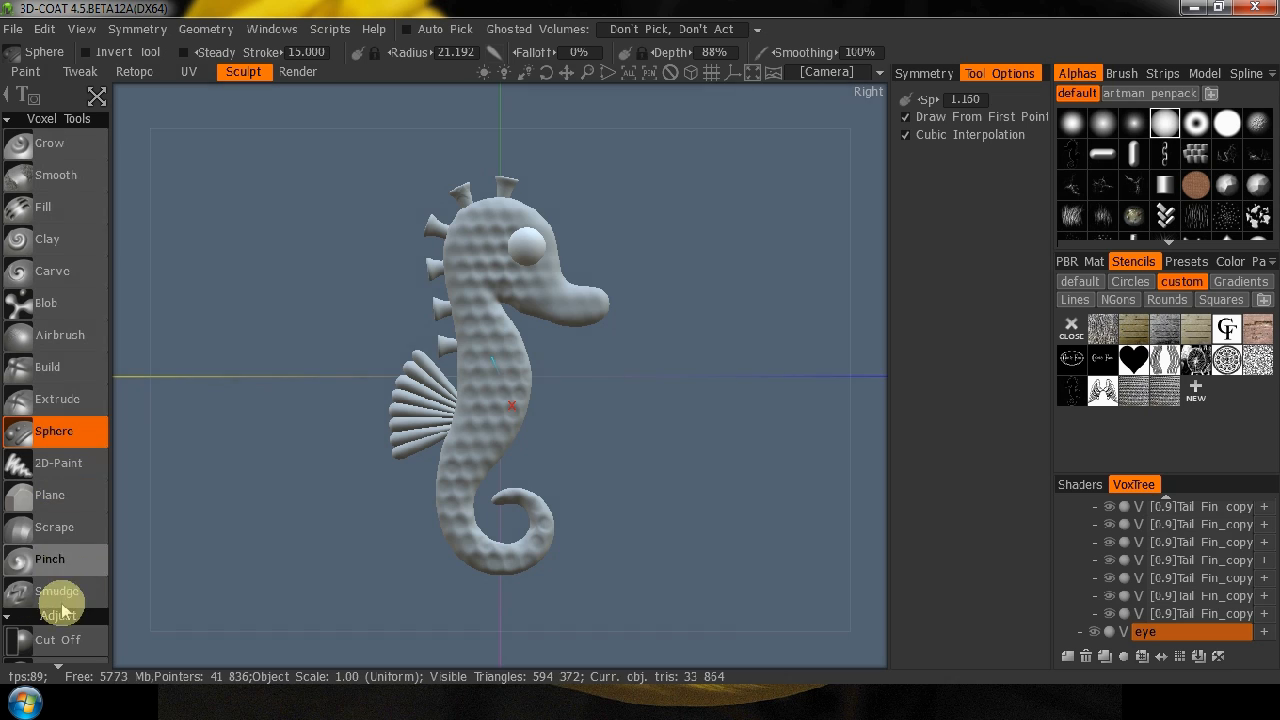
Set Cut Off to the curved point-outline shape in a close left view, and try outlining a cut under the snout.
left_click(53, 640)
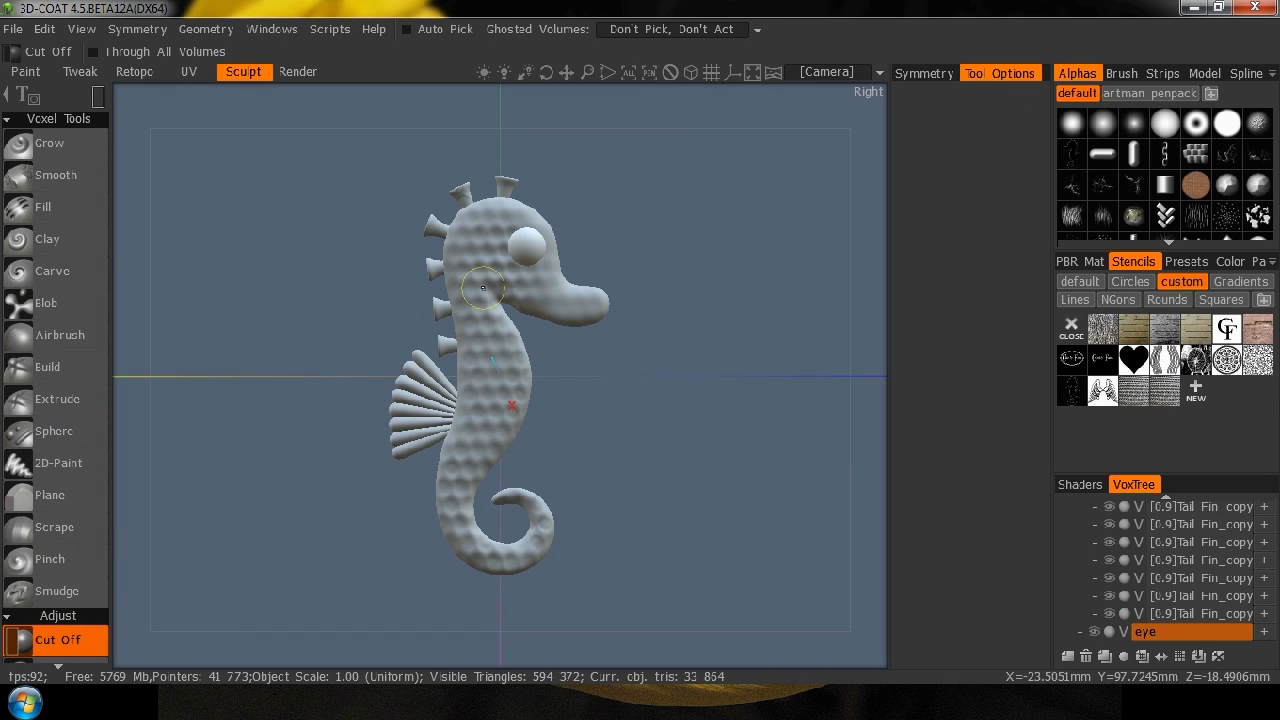
key("KP_4")
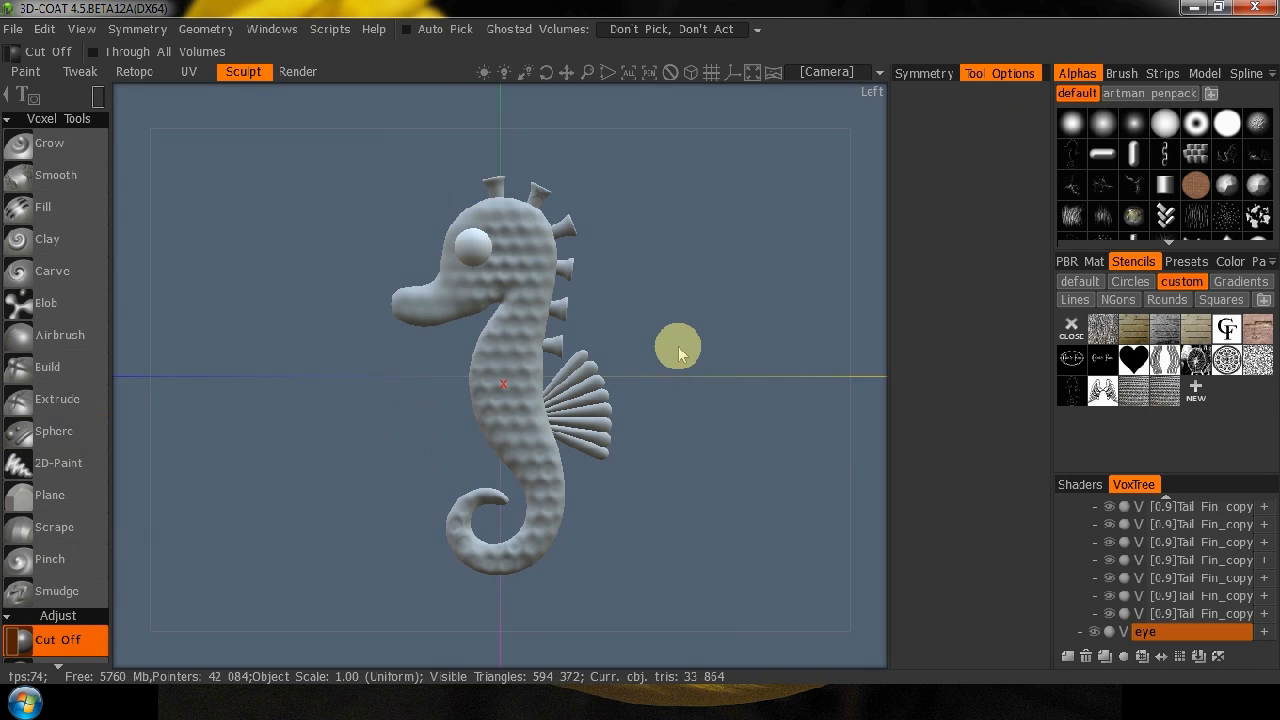
right_click_drag(320, 487, 556, 330)
mouse_move(96, 95)
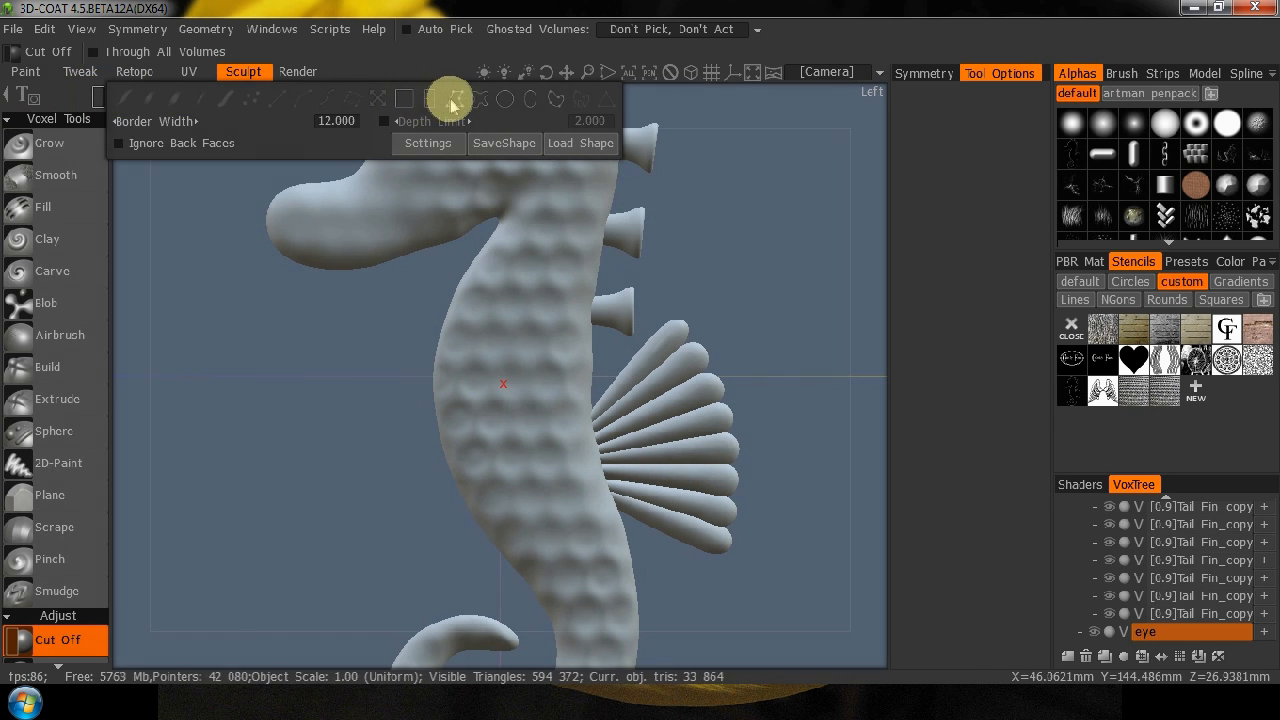
left_click(455, 104)
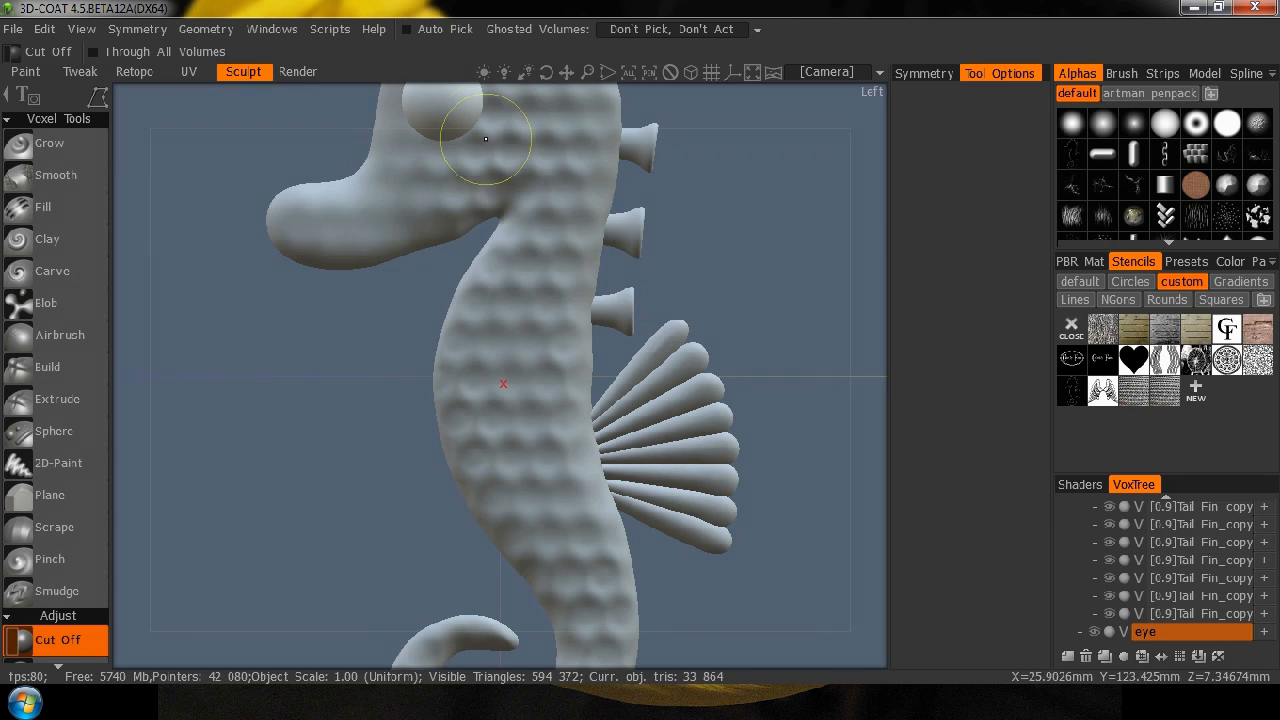
left_click(376, 270)
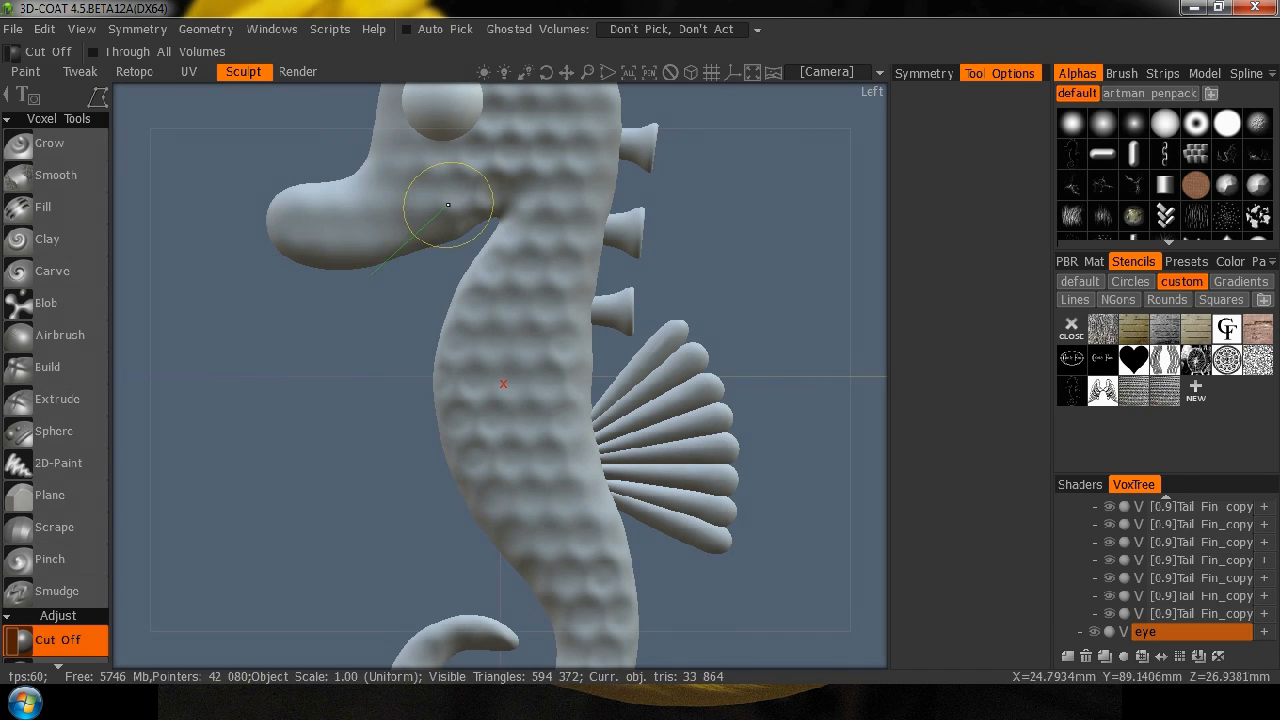
left_click(453, 199)
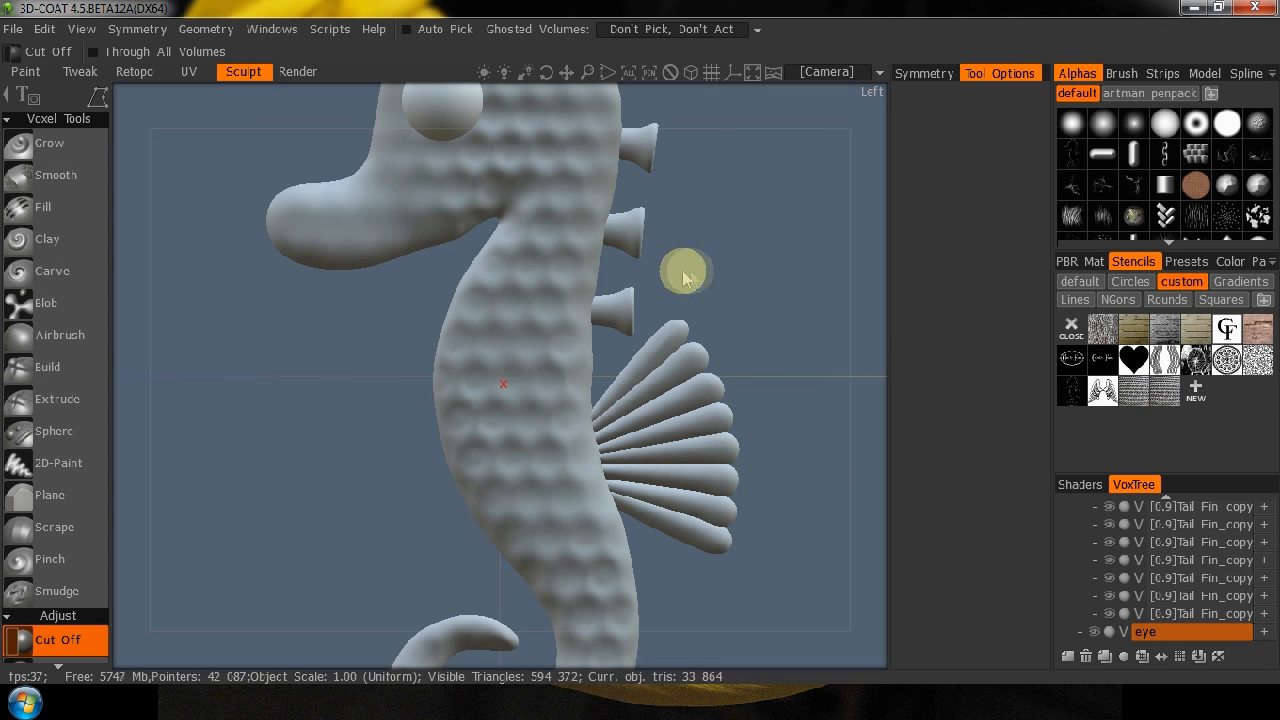
Make the Body the current volume in its full-resolution voxel form and reactivate Cut Off.
scroll(1168, 585, "up", 3)
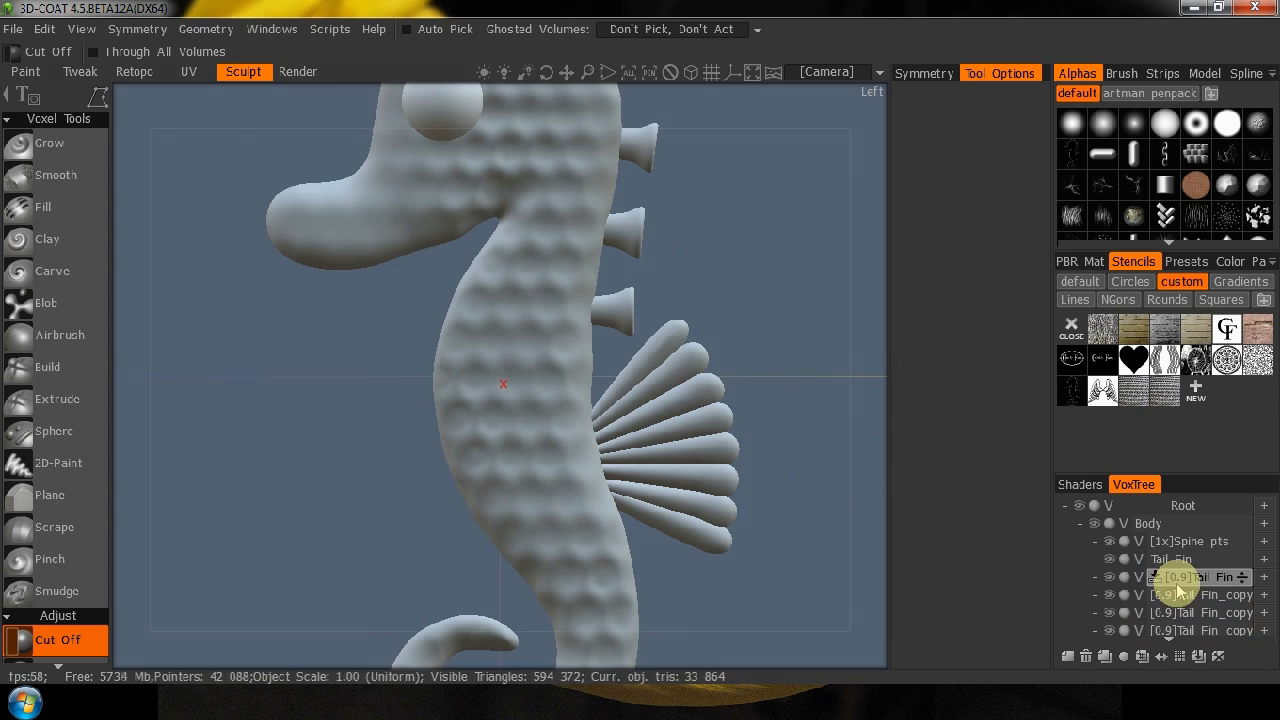
left_click(1141, 525)
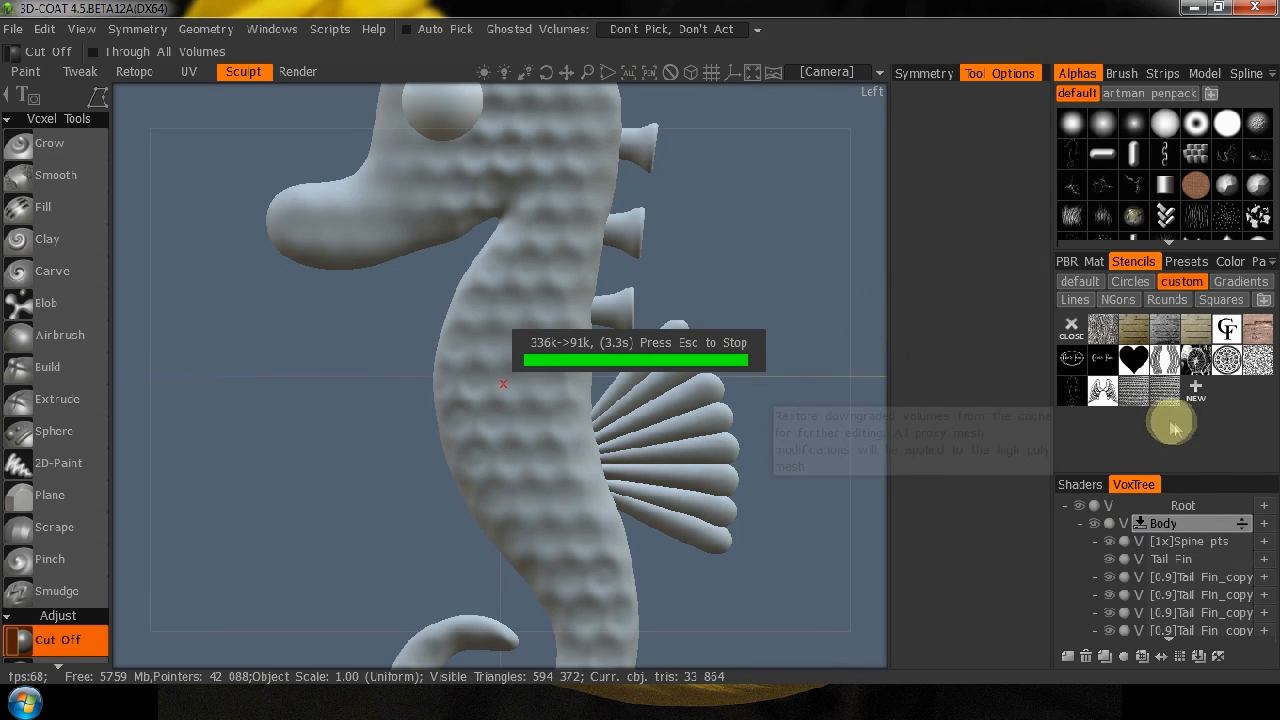
left_click(1126, 523)
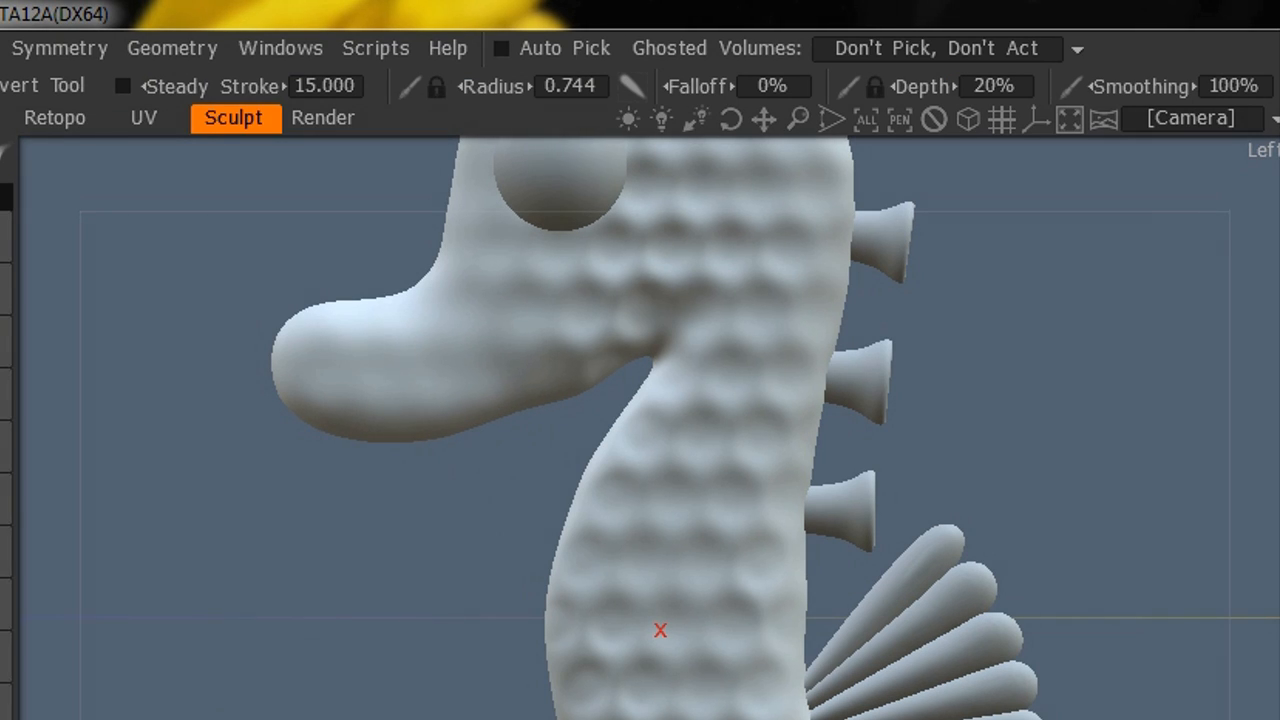
left_click(4, 498)
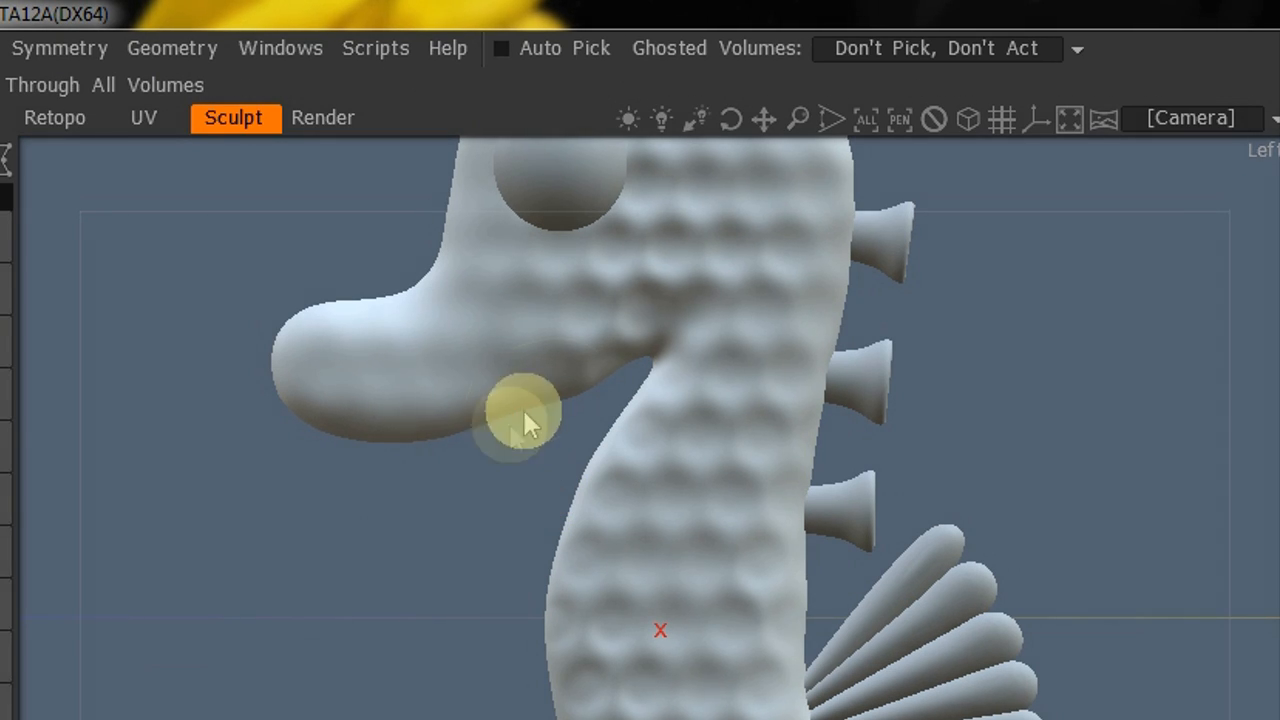
Cut a narrow, curved, pointed notch into the underside of the jaw between the snout and the throat.
mouse_move(555, 367)
left_mouse_down()
mouse_move(569, 330)
mouse_move(577, 357)
left_mouse_up()
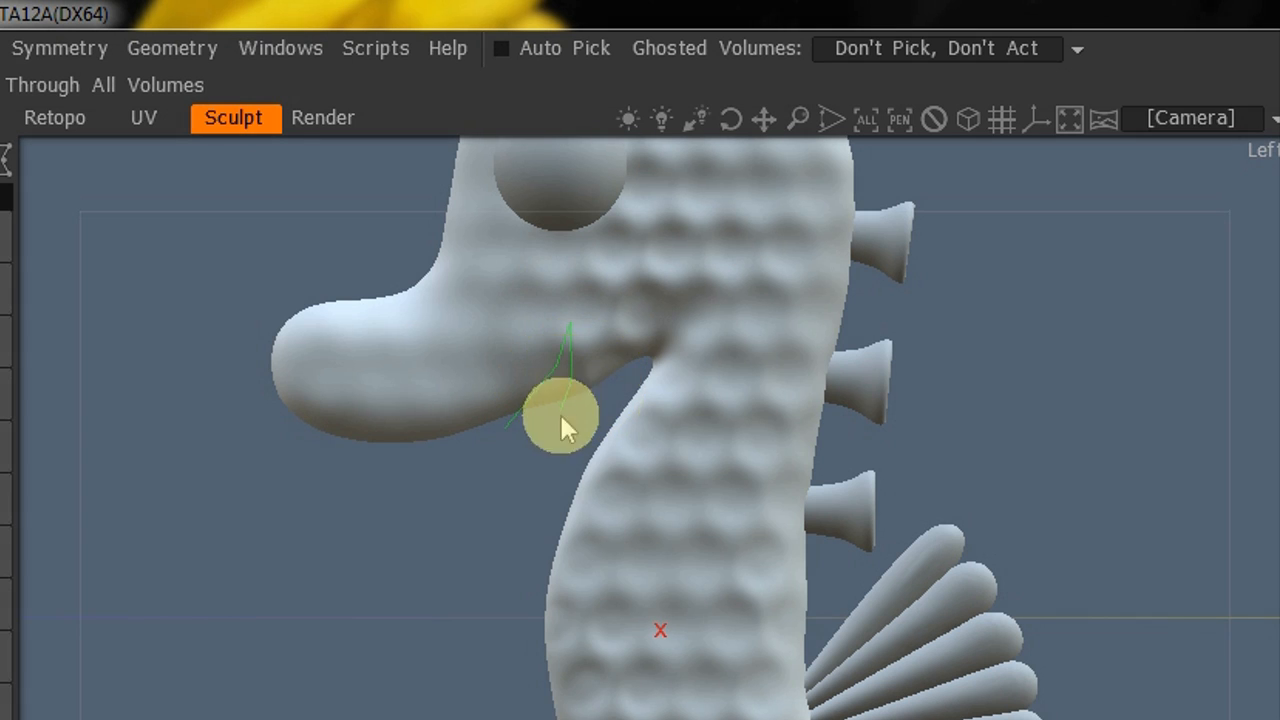
left_click_drag(561, 418, 557, 428)
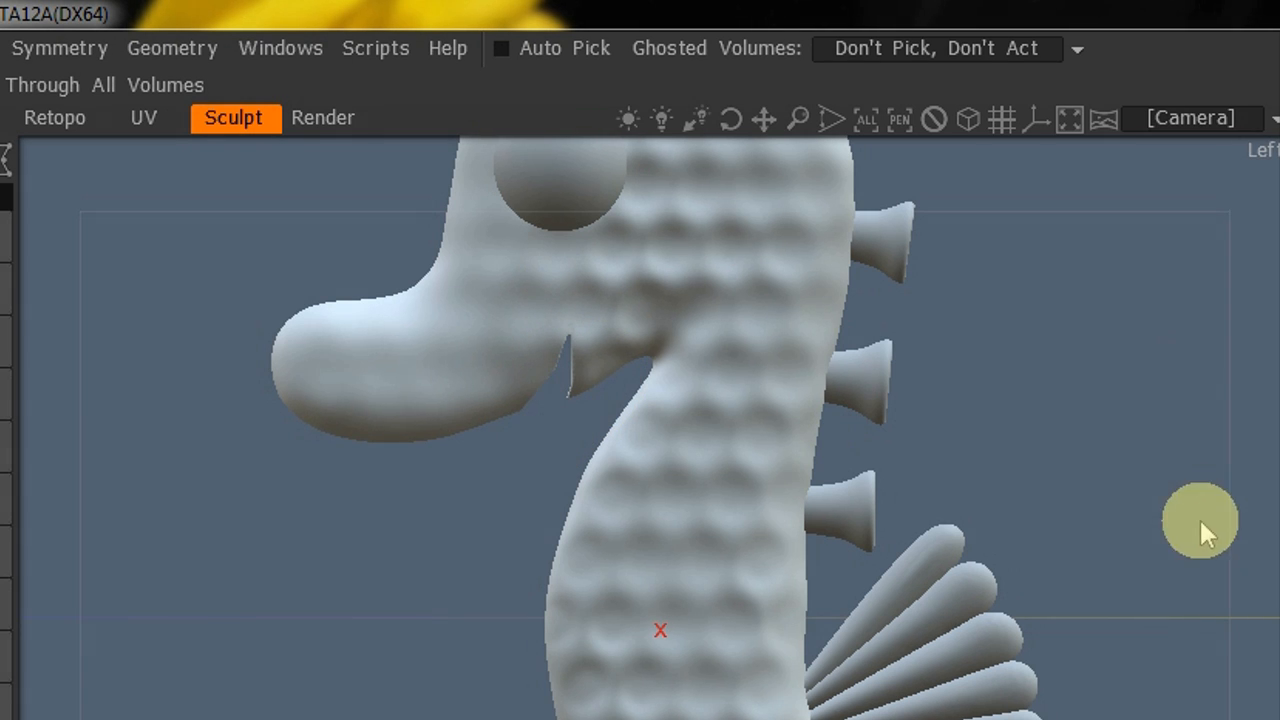
left_click_drag(29, 643, 971, 574)
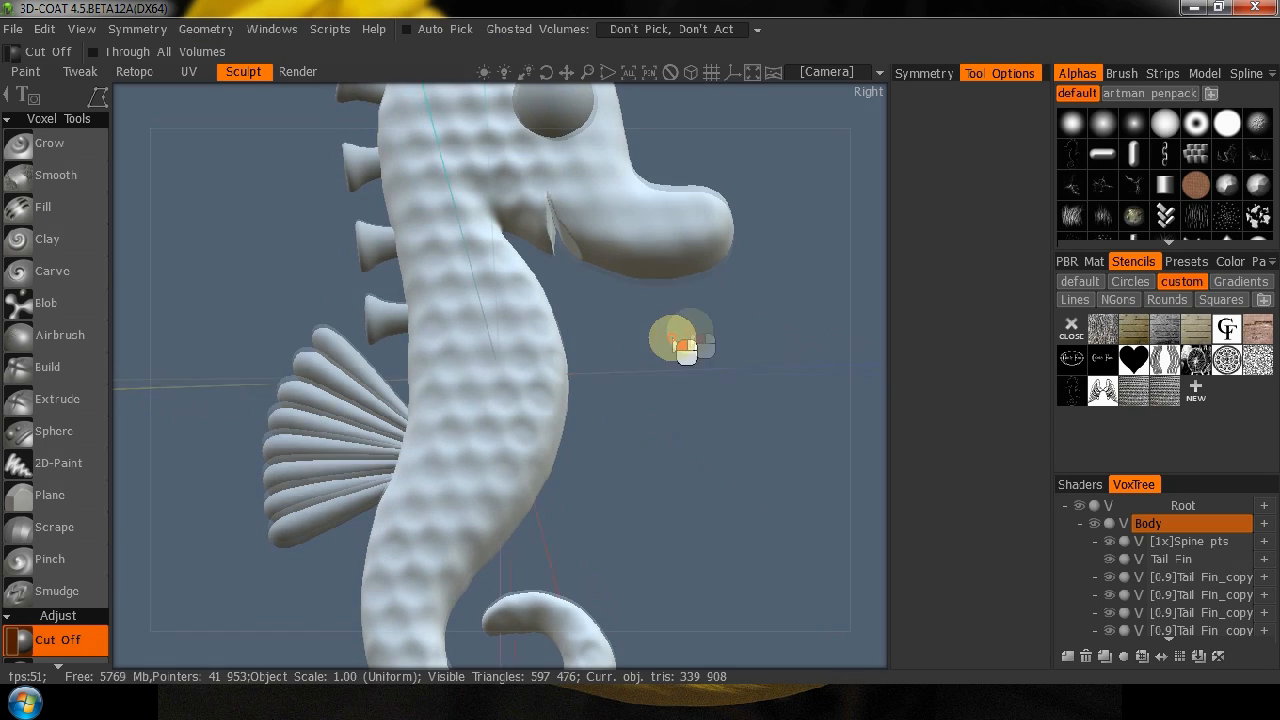
left_click_drag(685, 350, 430, 392)
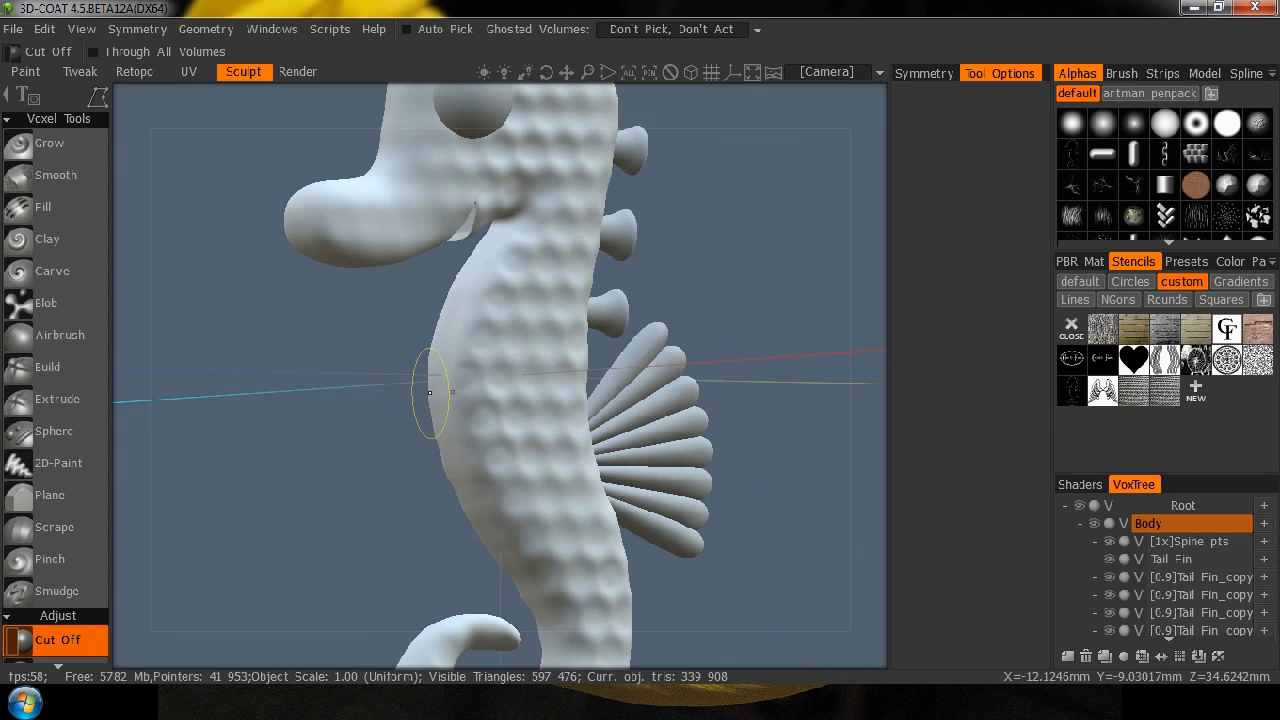
Switch from sculpting the seahorse to the Paint workspace.
left_click_drag(820, 266, 731, 317)
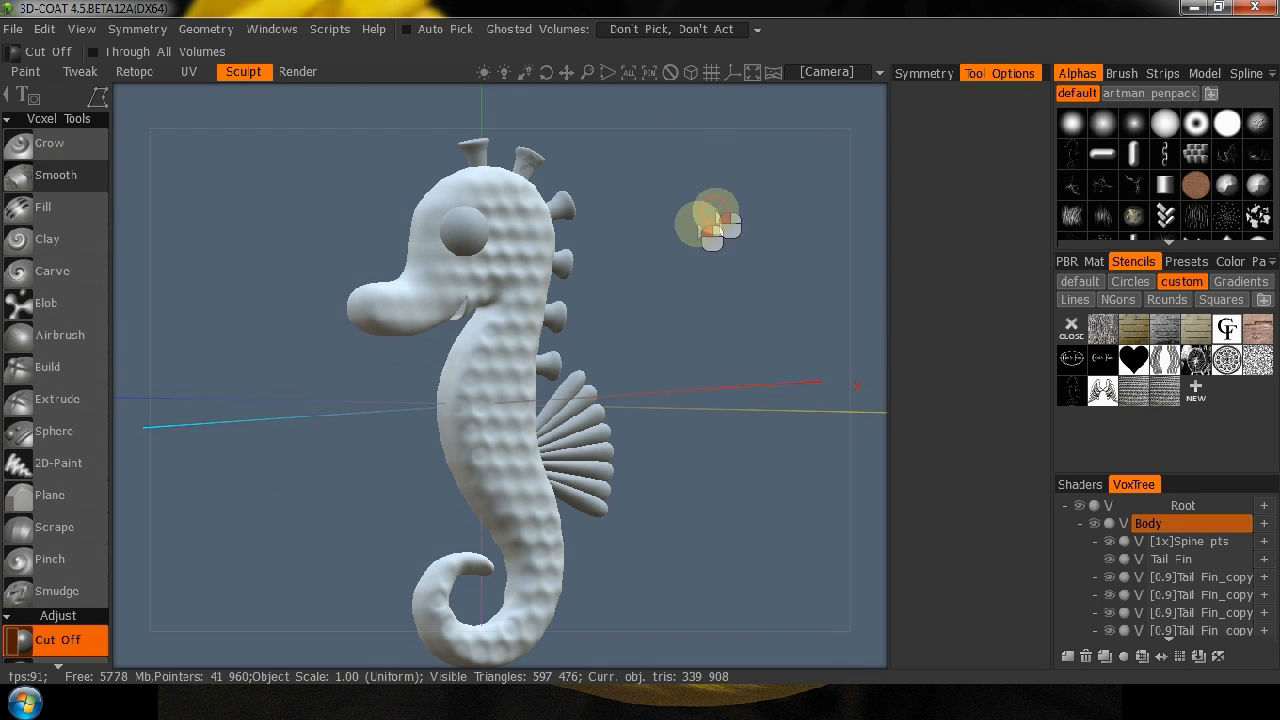
left_click_drag(790, 106, 1130, 140, "shift")
left_click_drag(362, 113, 457, 86)
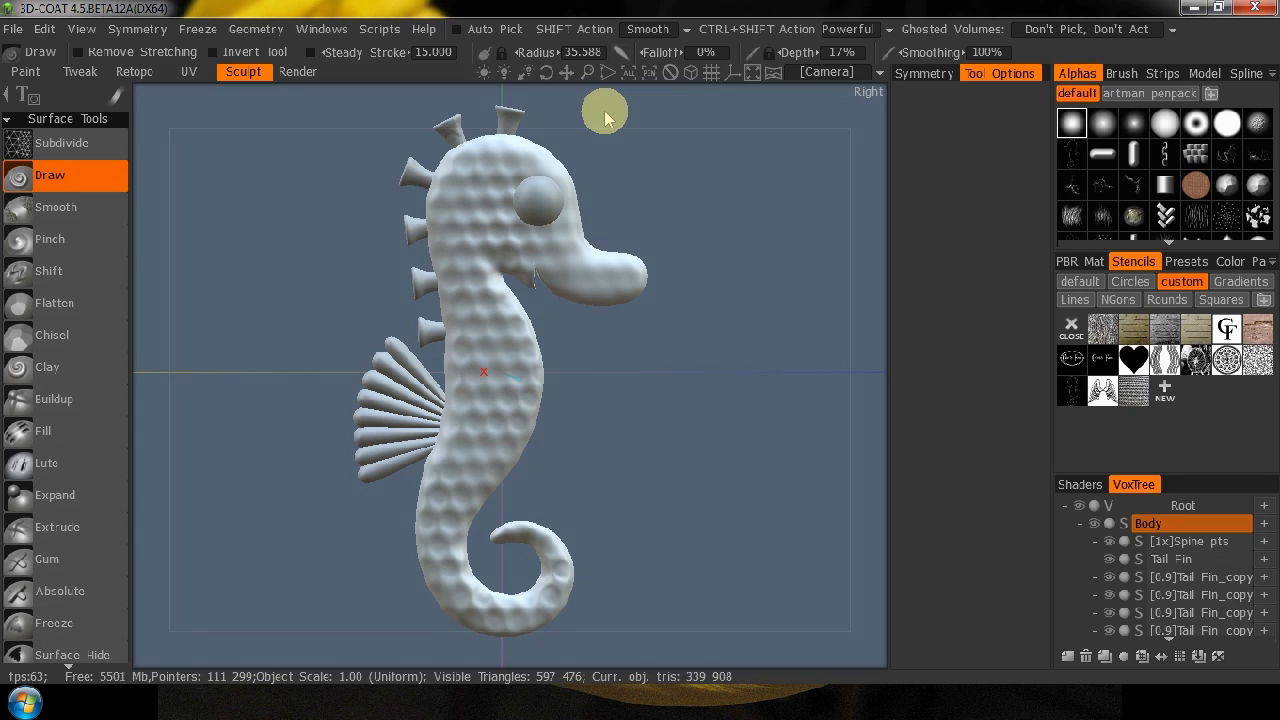
left_click(27, 73)
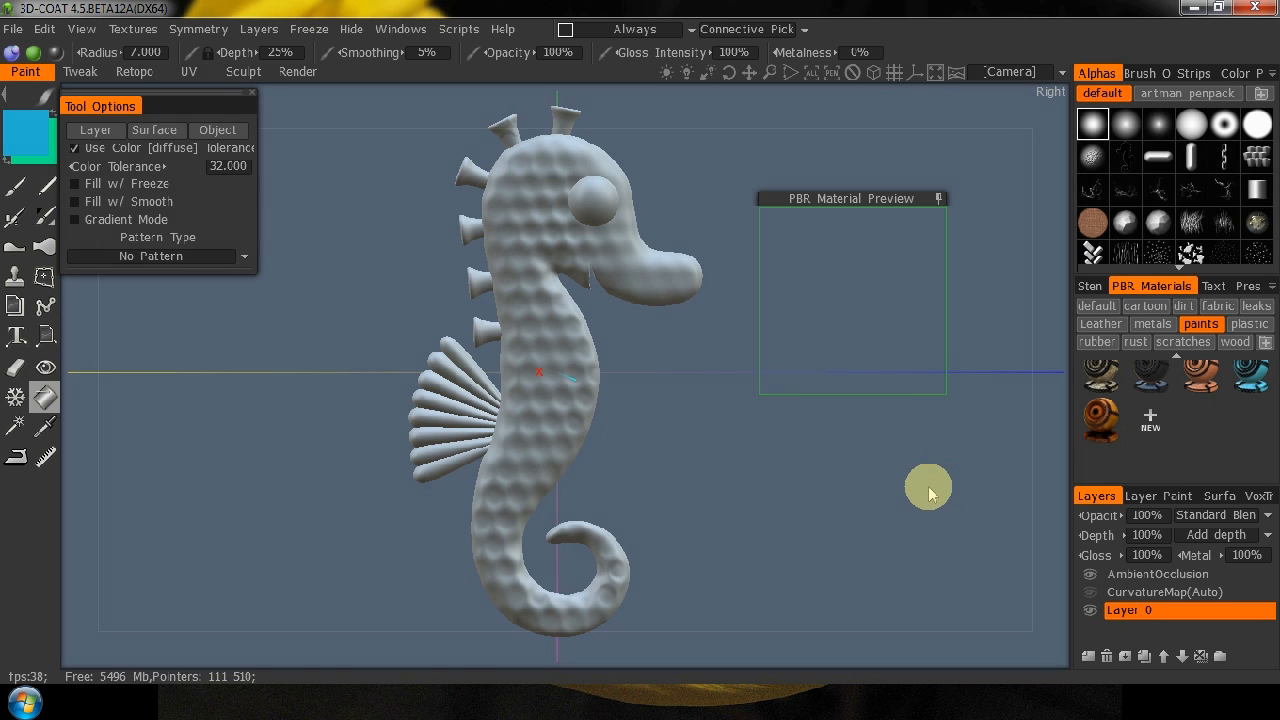
Widen the side panels and dock PBR Materials as a low strip beneath the viewport.
left_click(1090, 287)
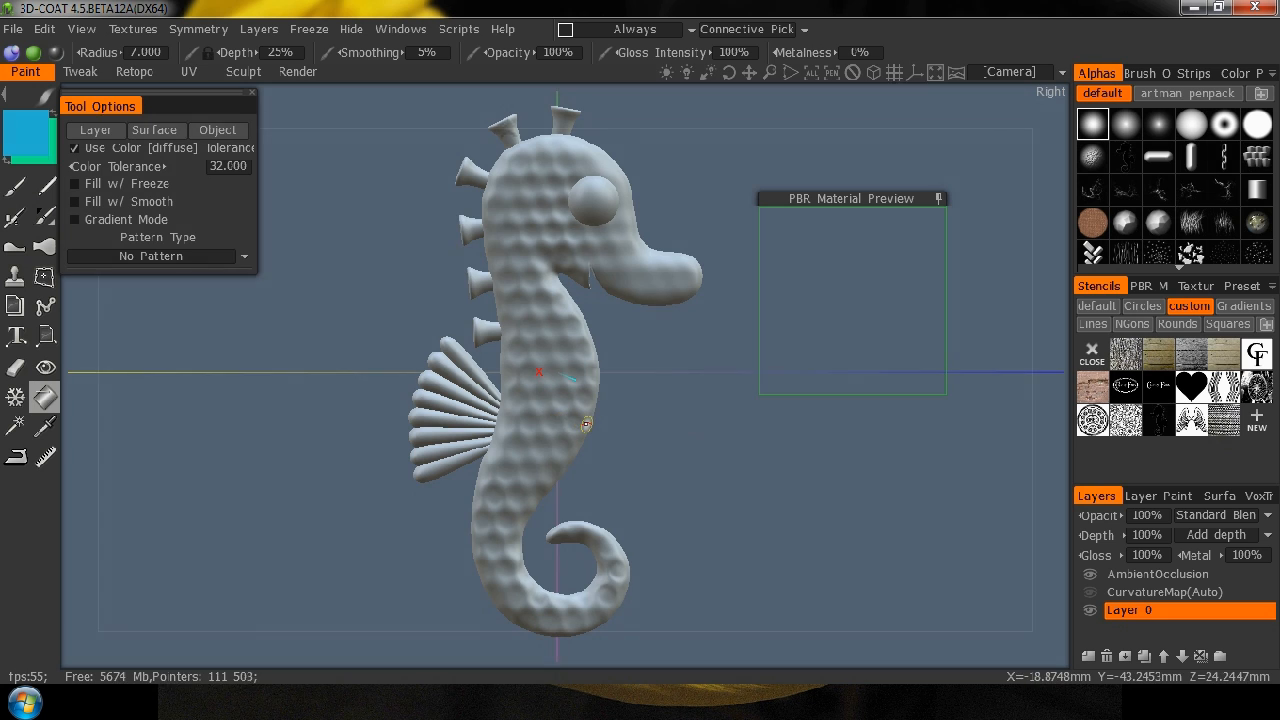
left_click_drag(1080, 352, 996, 356)
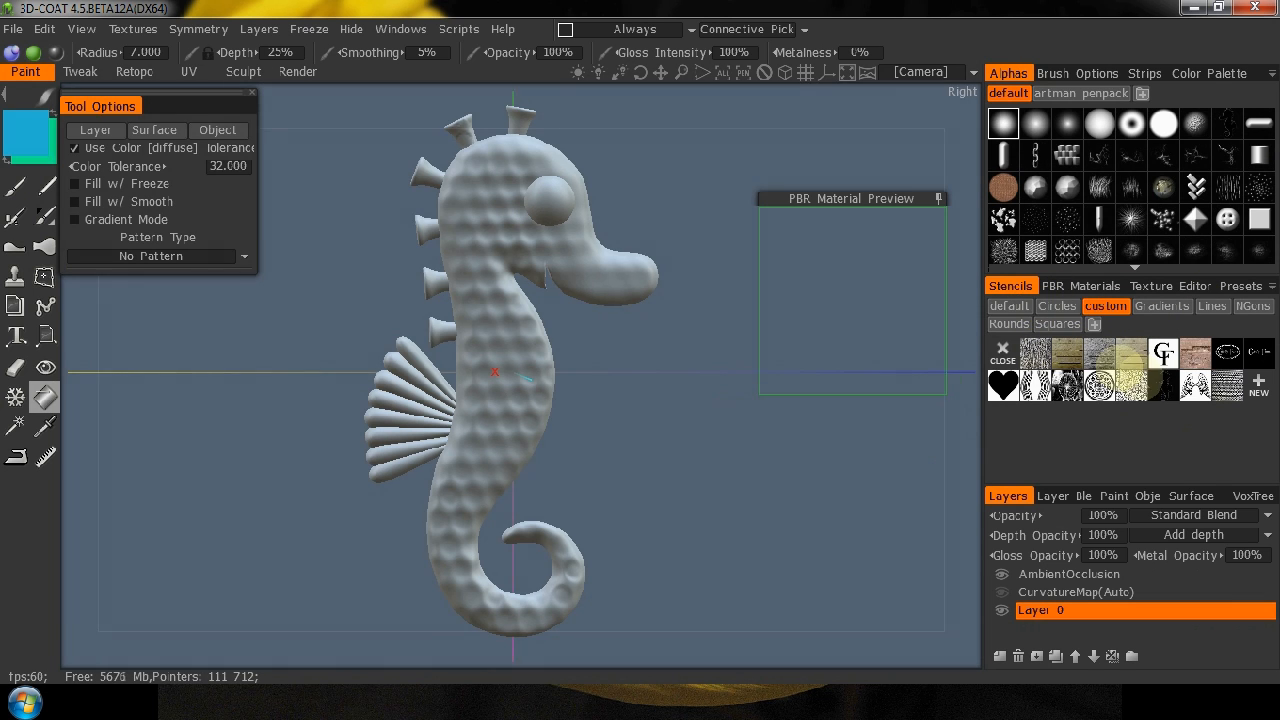
left_click(1094, 287)
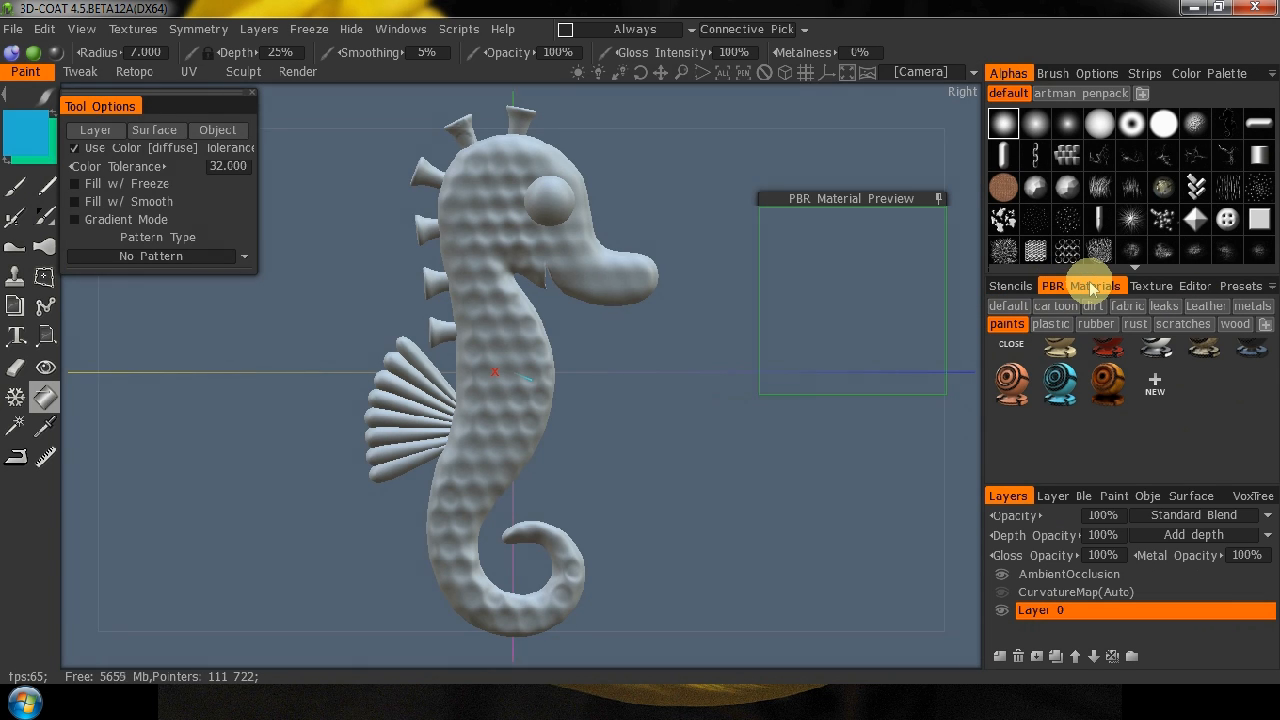
left_click_drag(1094, 287, 358, 658)
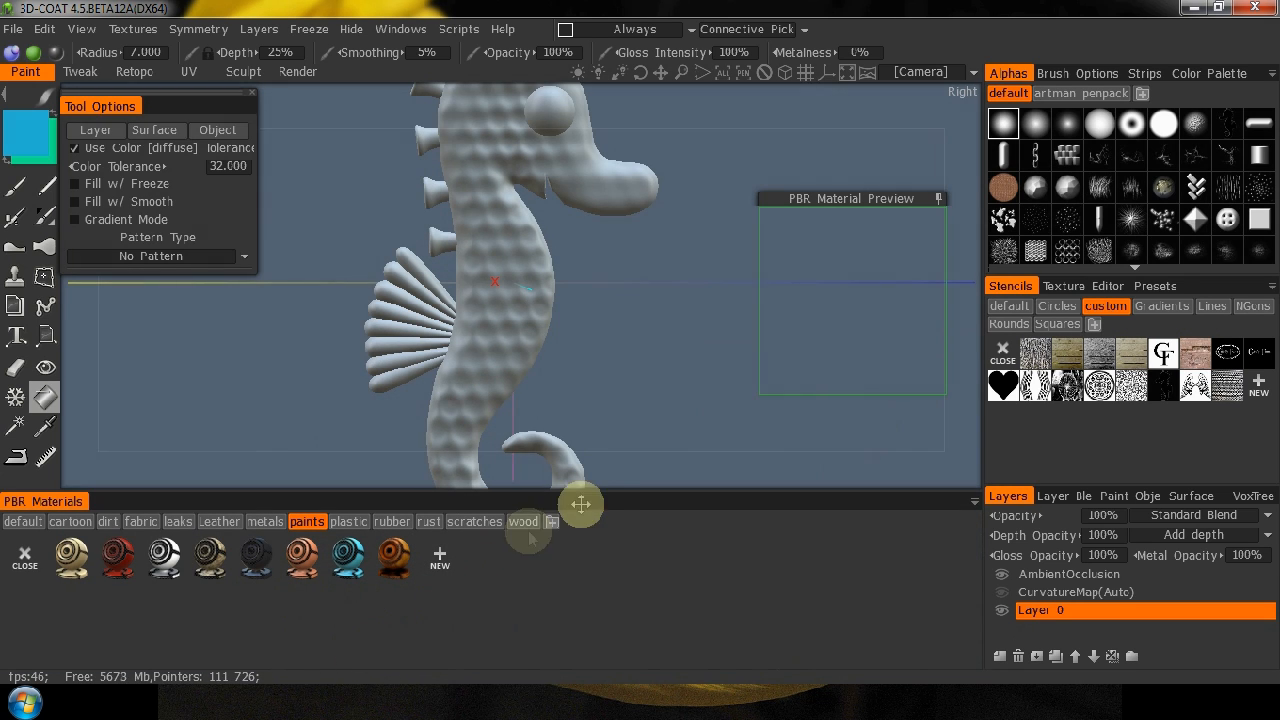
left_click_drag(611, 490, 608, 570)
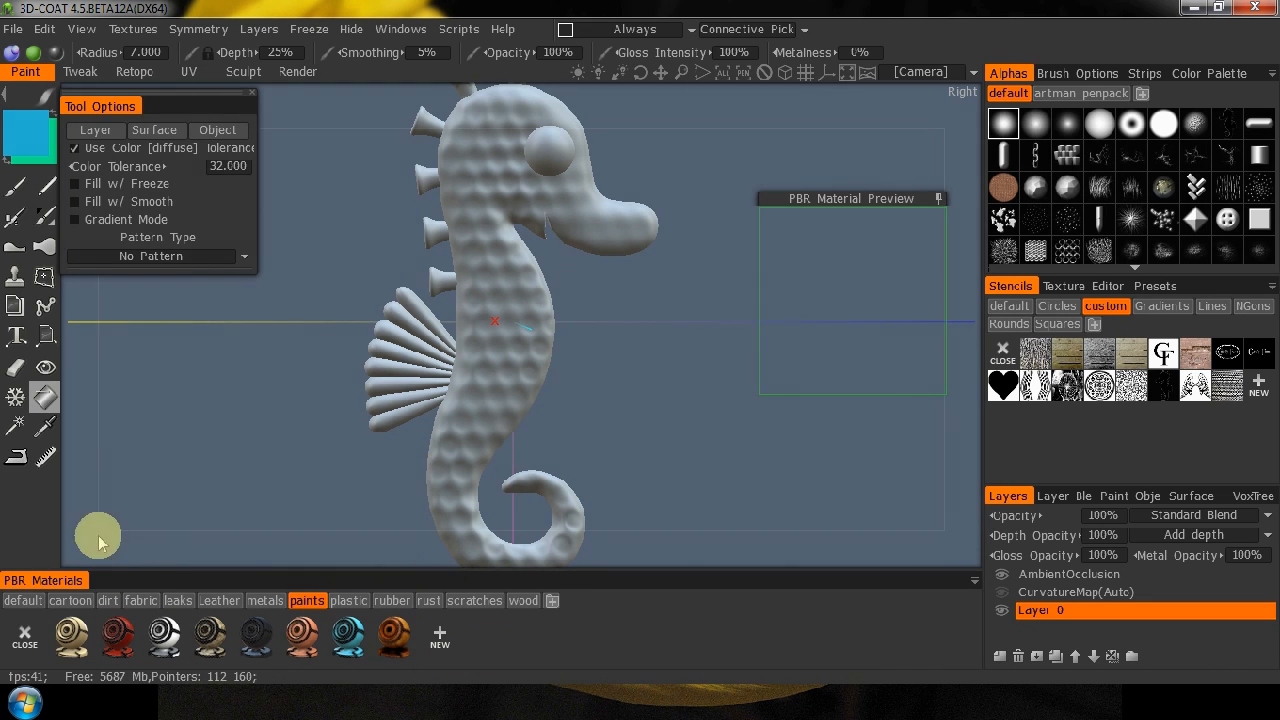
Select 0_oldschool_paint from the default PBR materials and position the material preview over the seahorse's body.
left_click(135, 489)
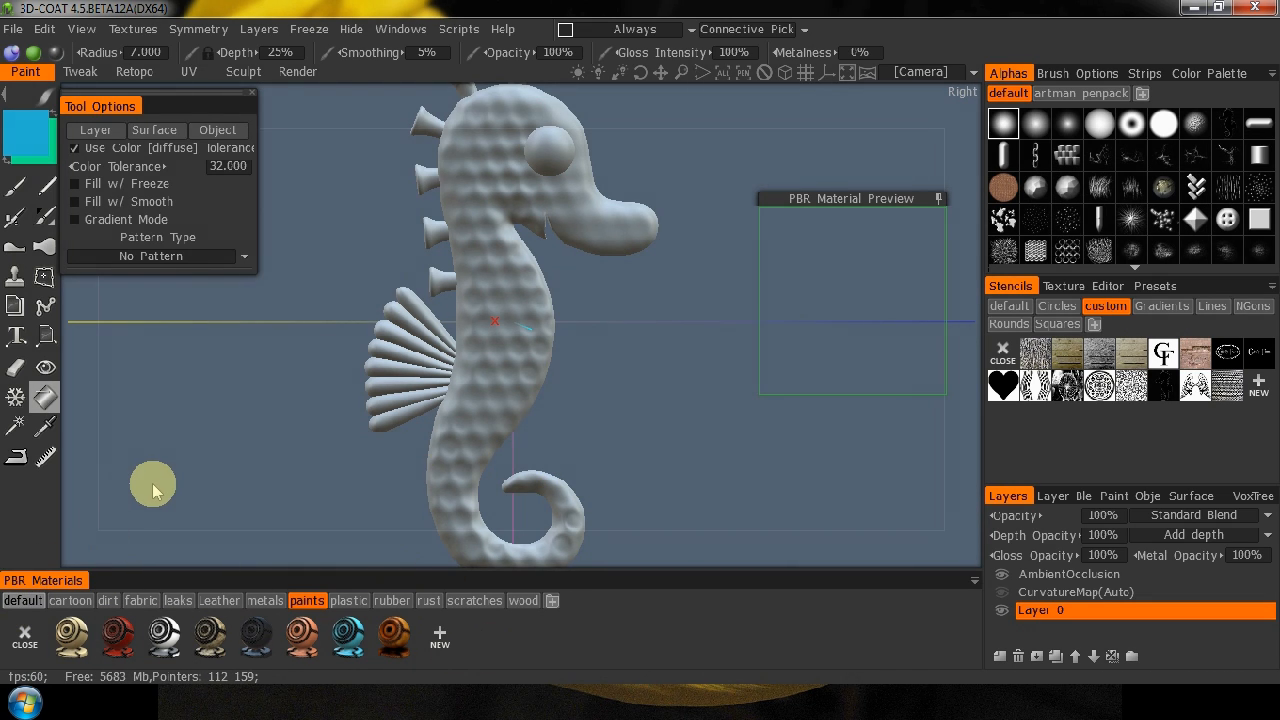
left_click(28, 602)
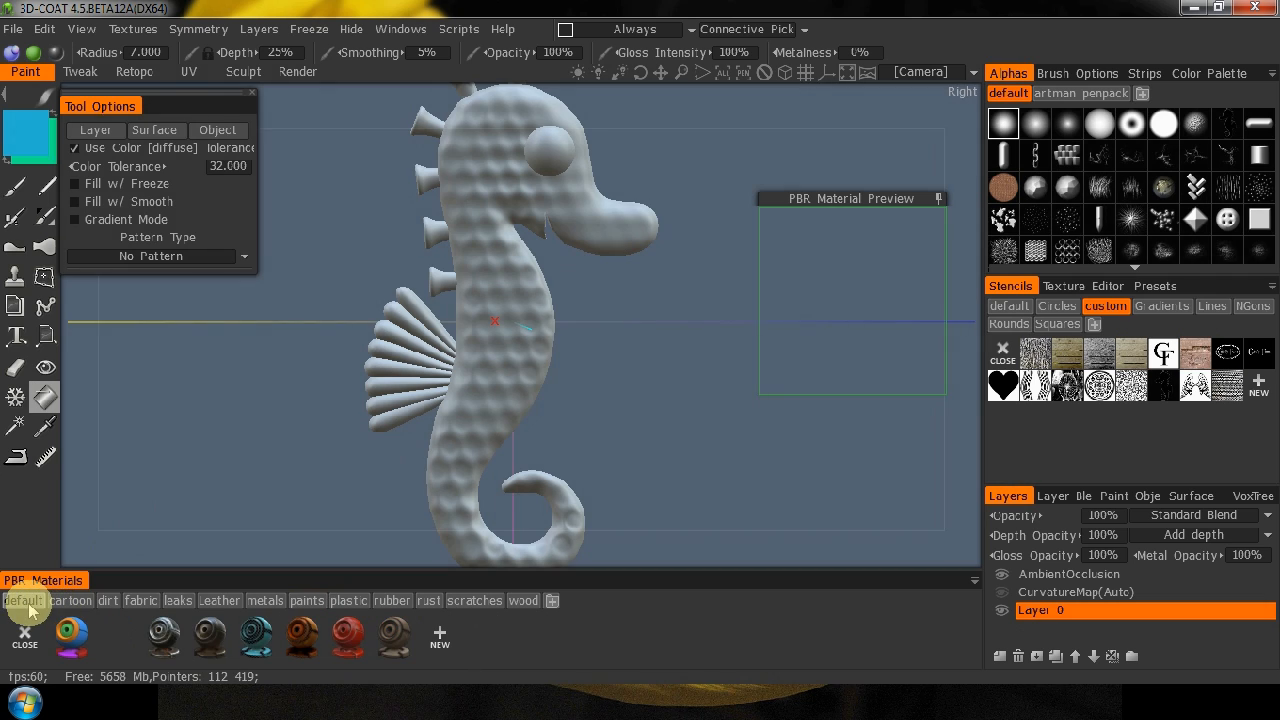
mouse_move(76, 637)
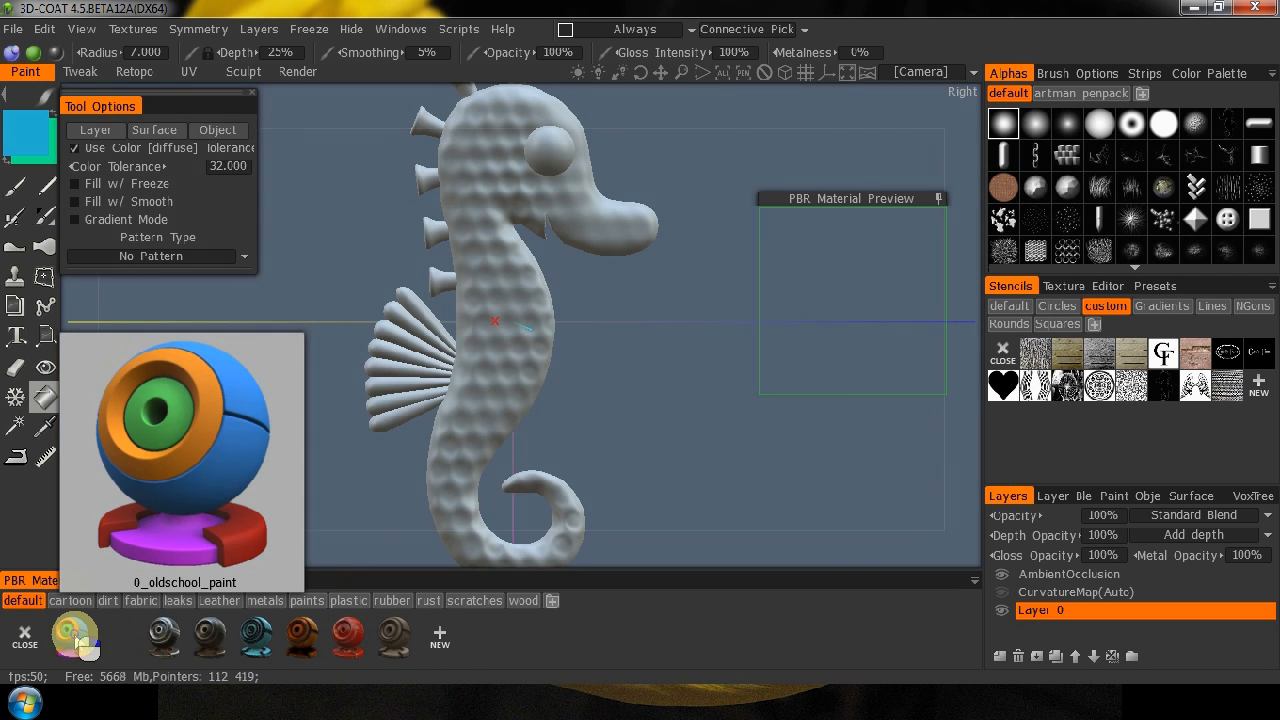
right_click(80, 640)
left_click(226, 522)
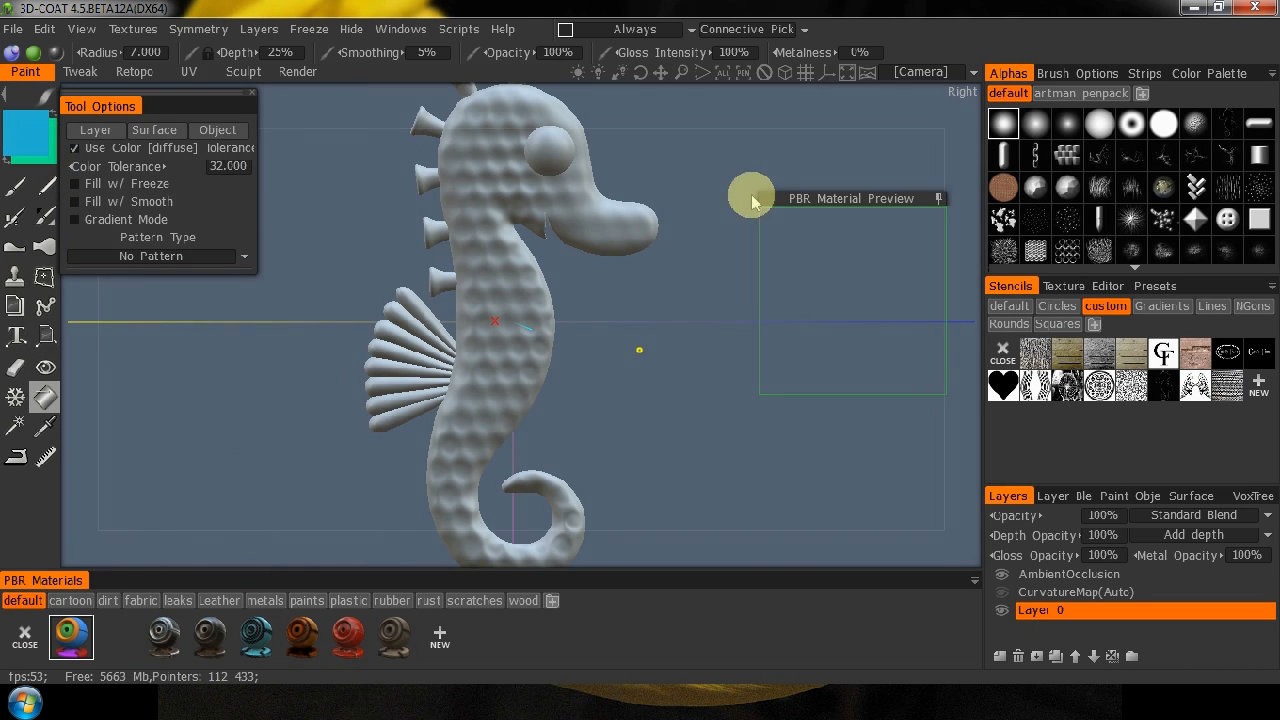
left_click_drag(877, 199, 537, 208)
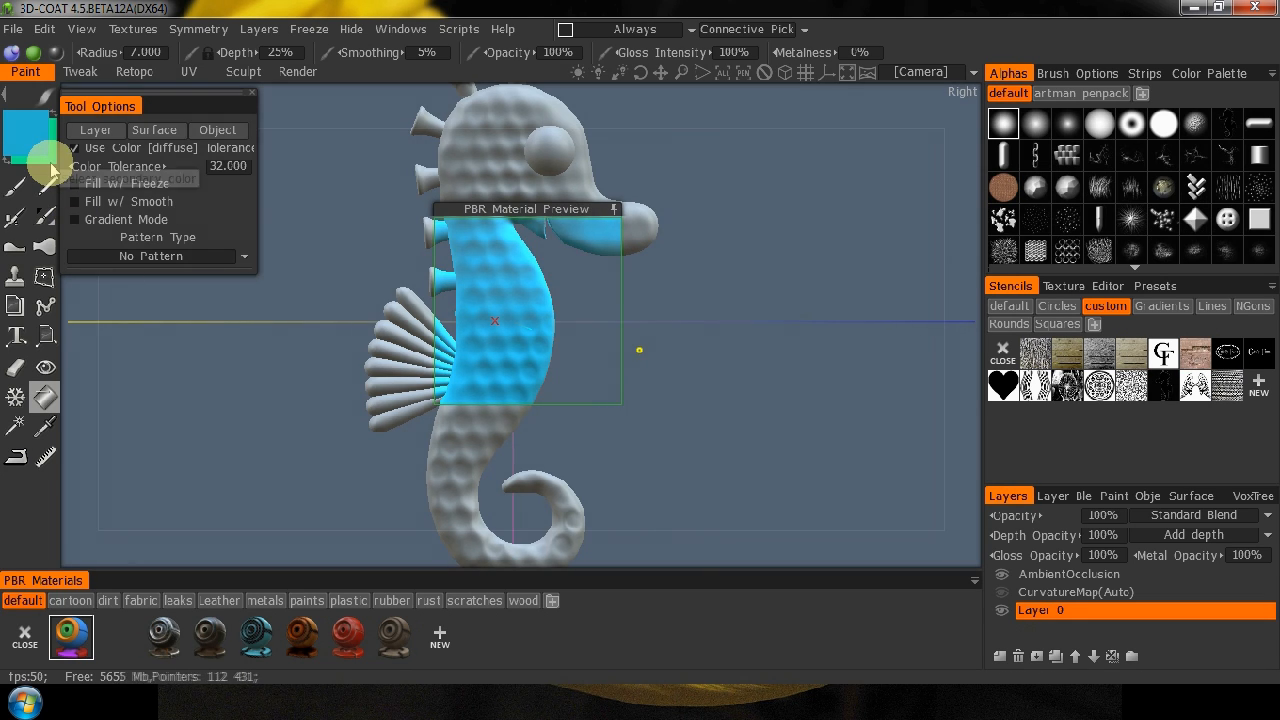
mouse_move(73, 630)
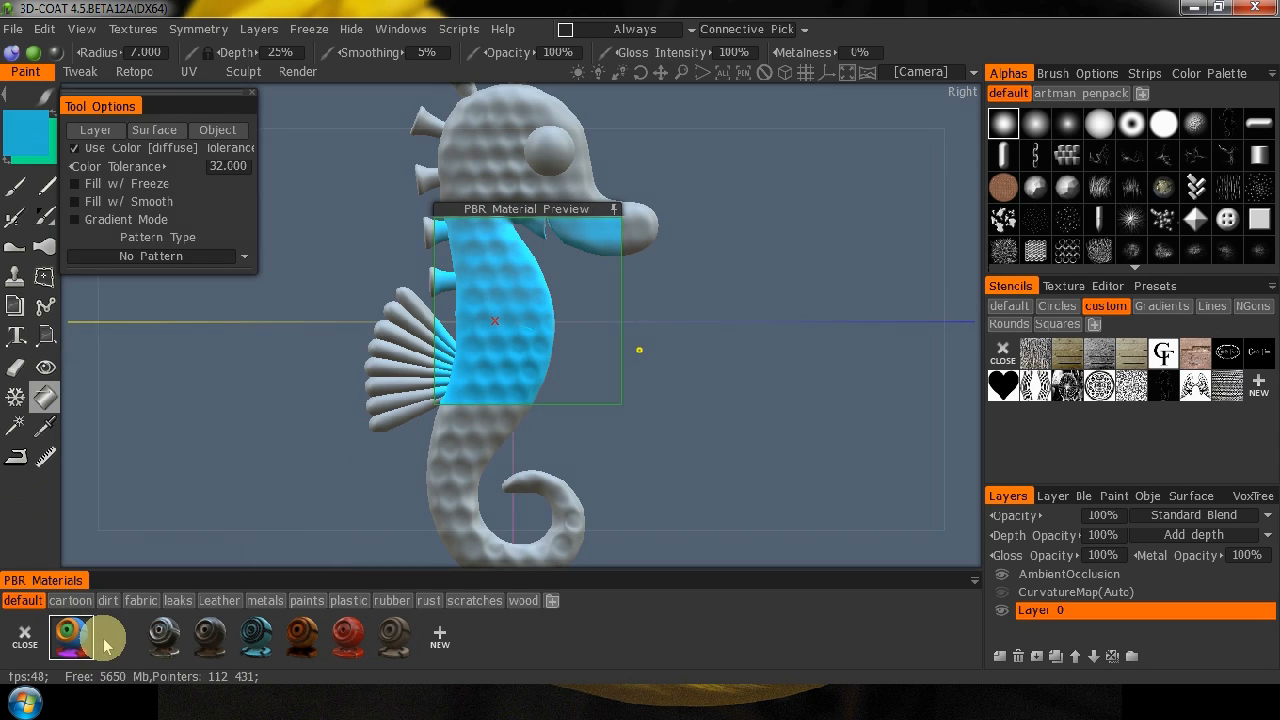
left_click(947, 398)
left_click_drag(947, 398, 830, 424)
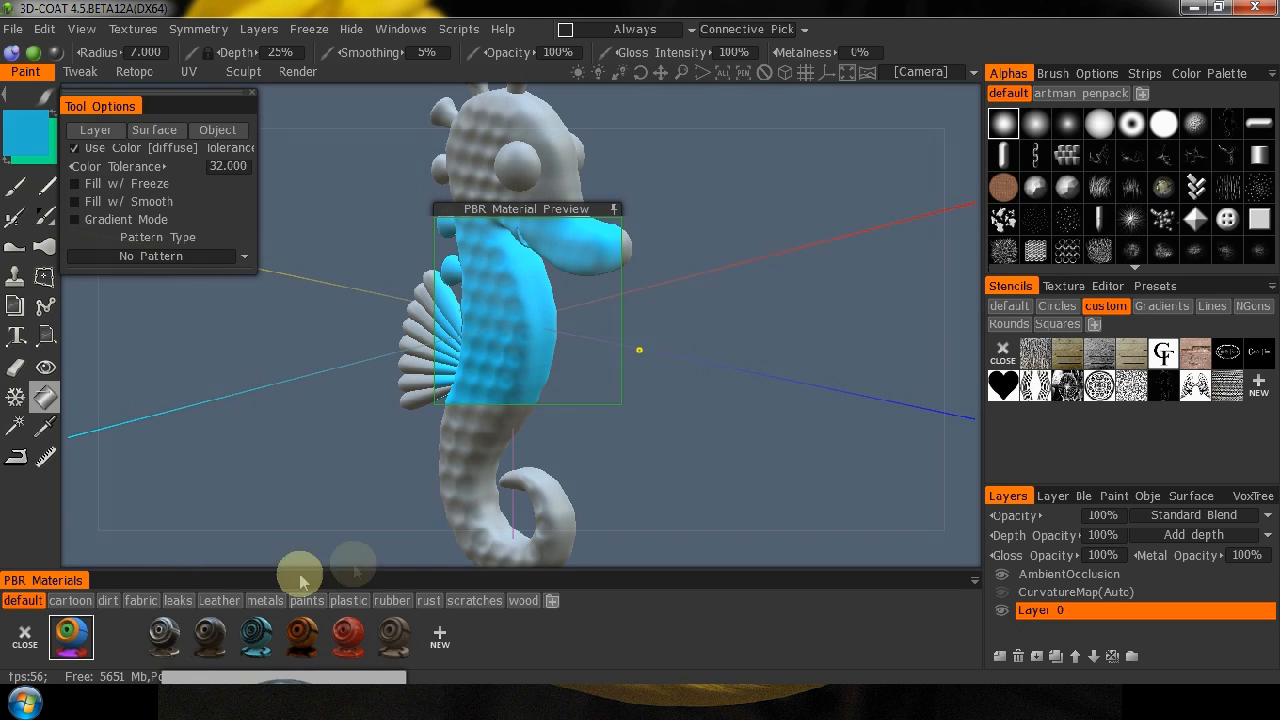
Compare materials from the default, cartoon, paints and plastic sets in the preview over the body.
left_click(166, 635)
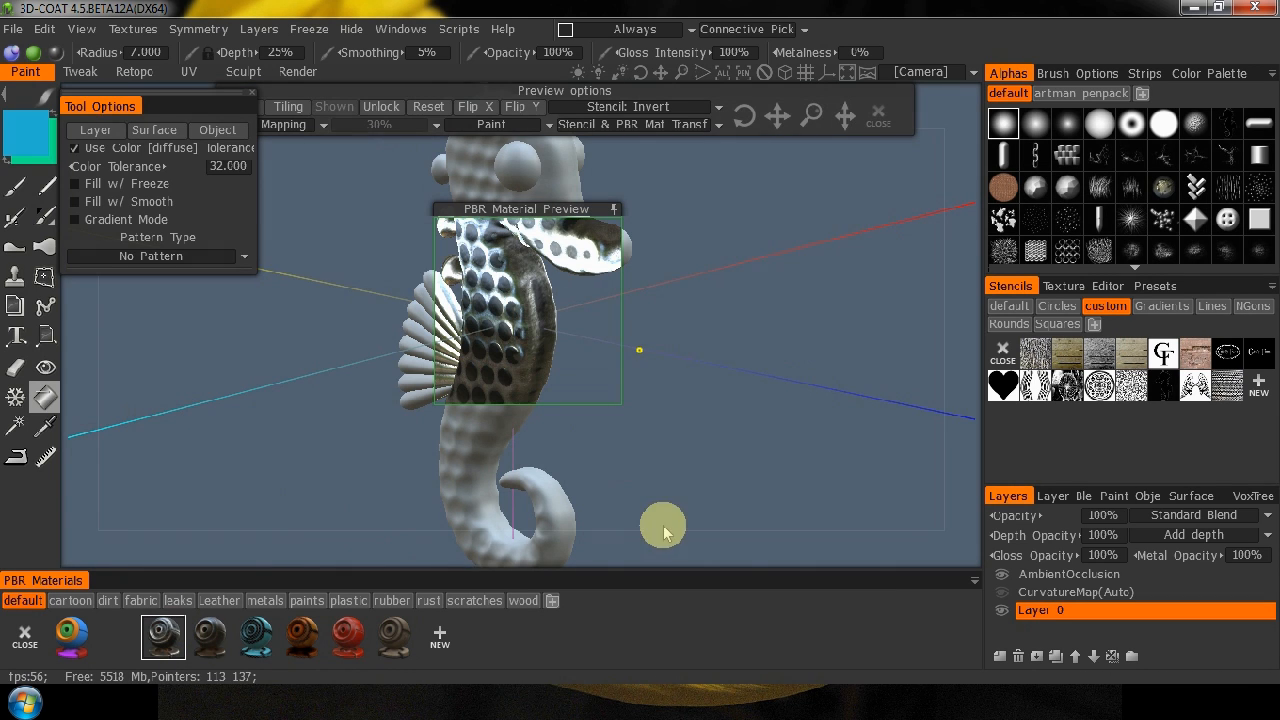
left_click_drag(375, 565, 470, 510)
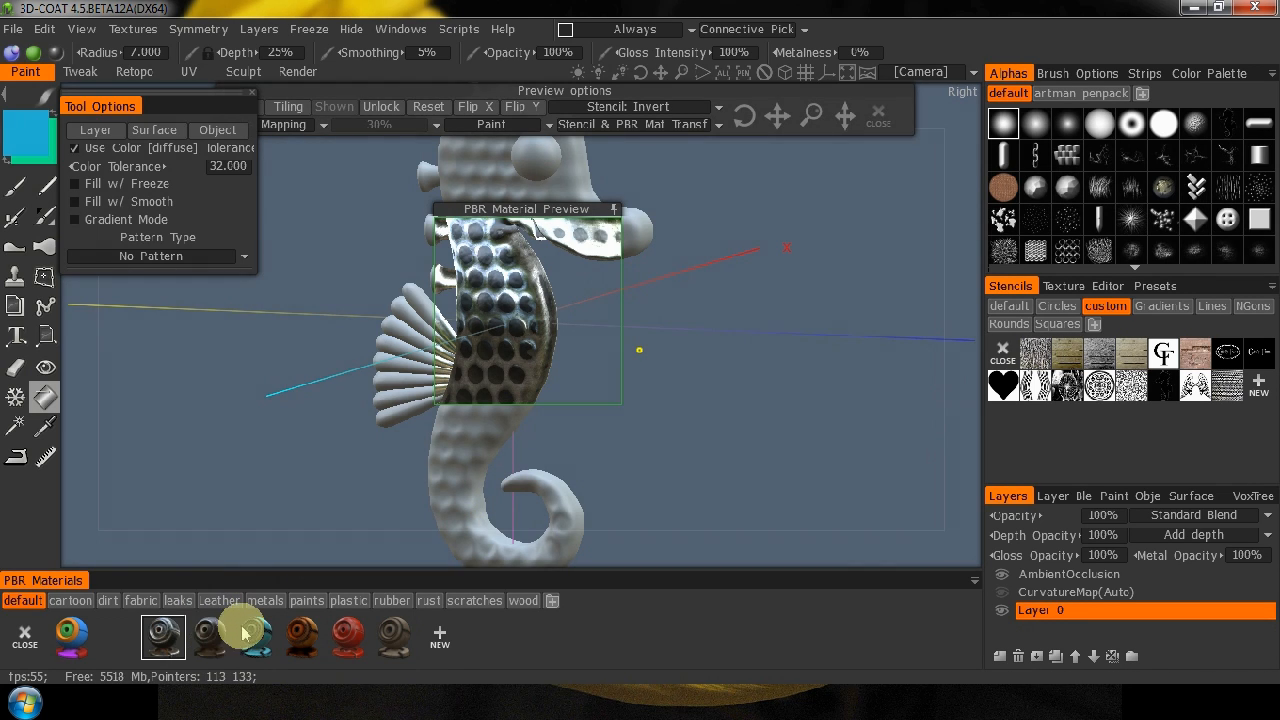
left_click(70, 602)
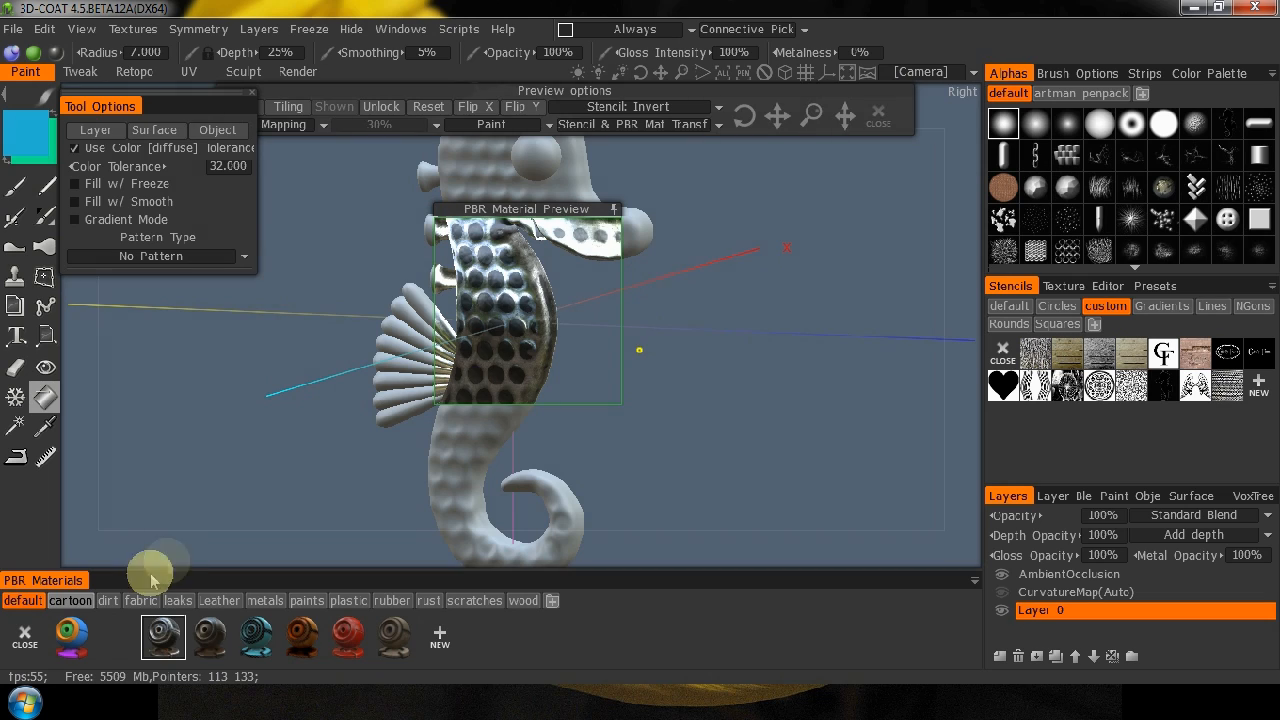
left_click(85, 600)
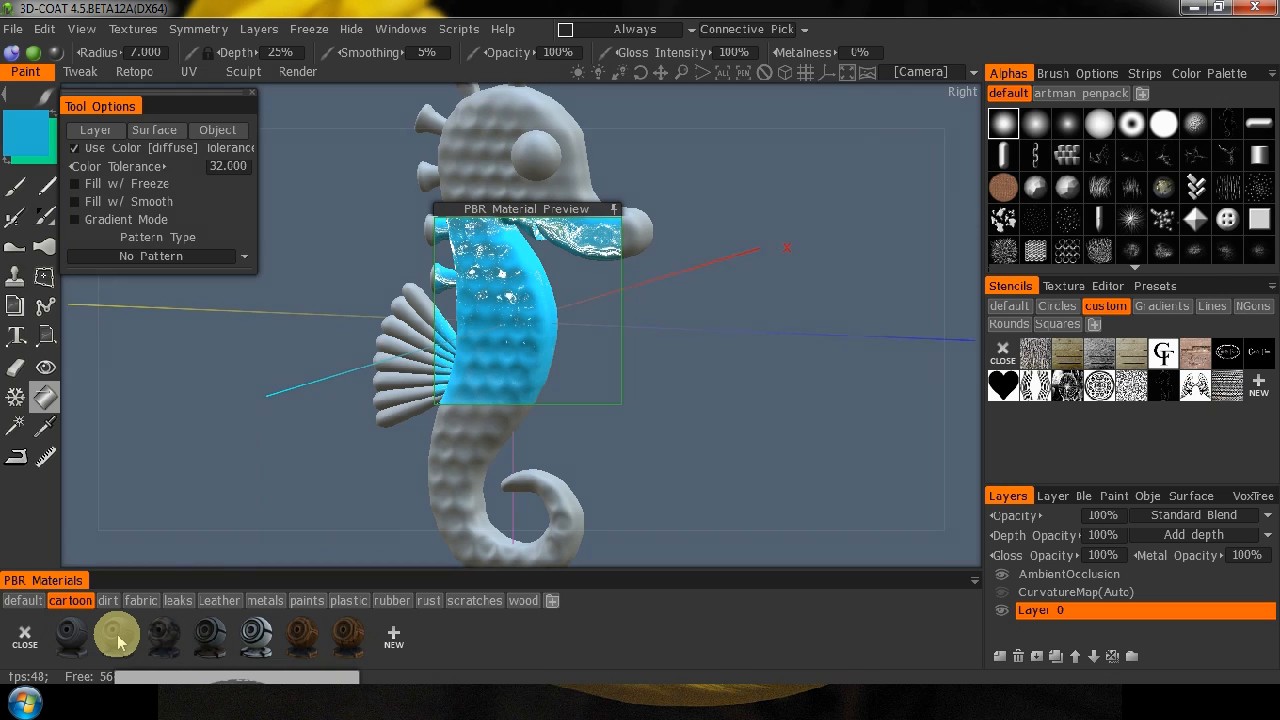
left_click(264, 640)
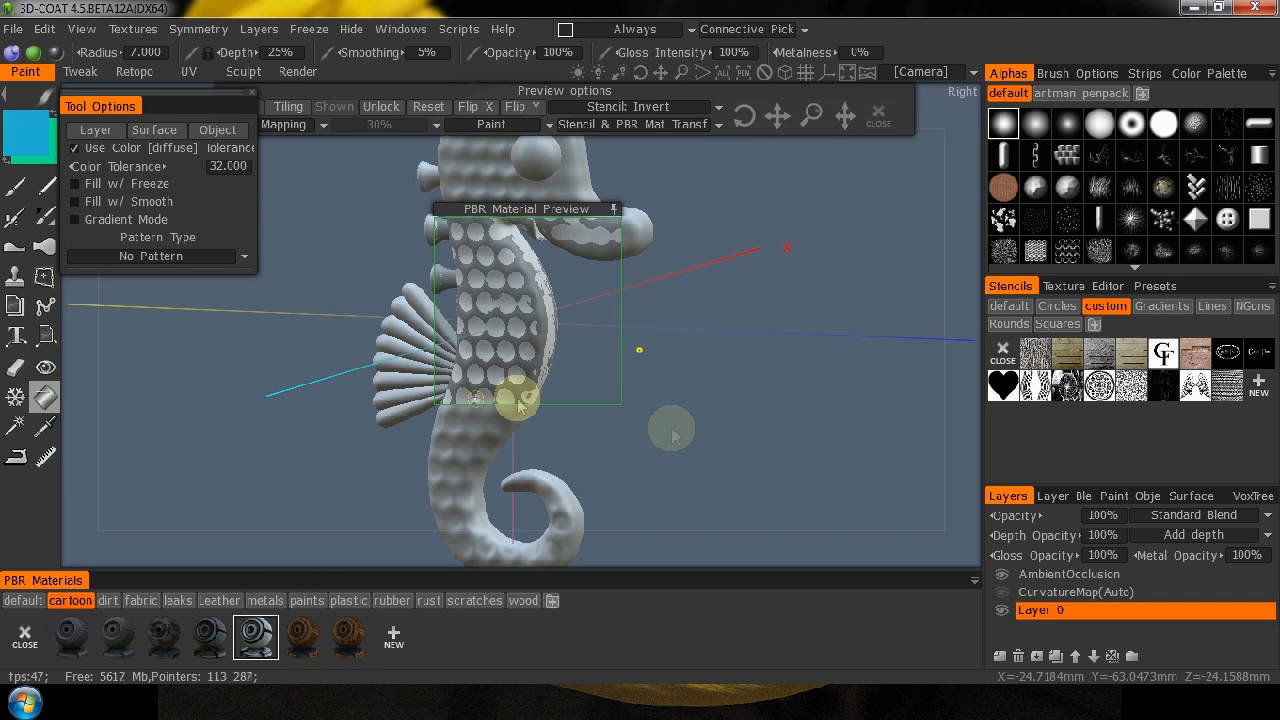
left_click(349, 632)
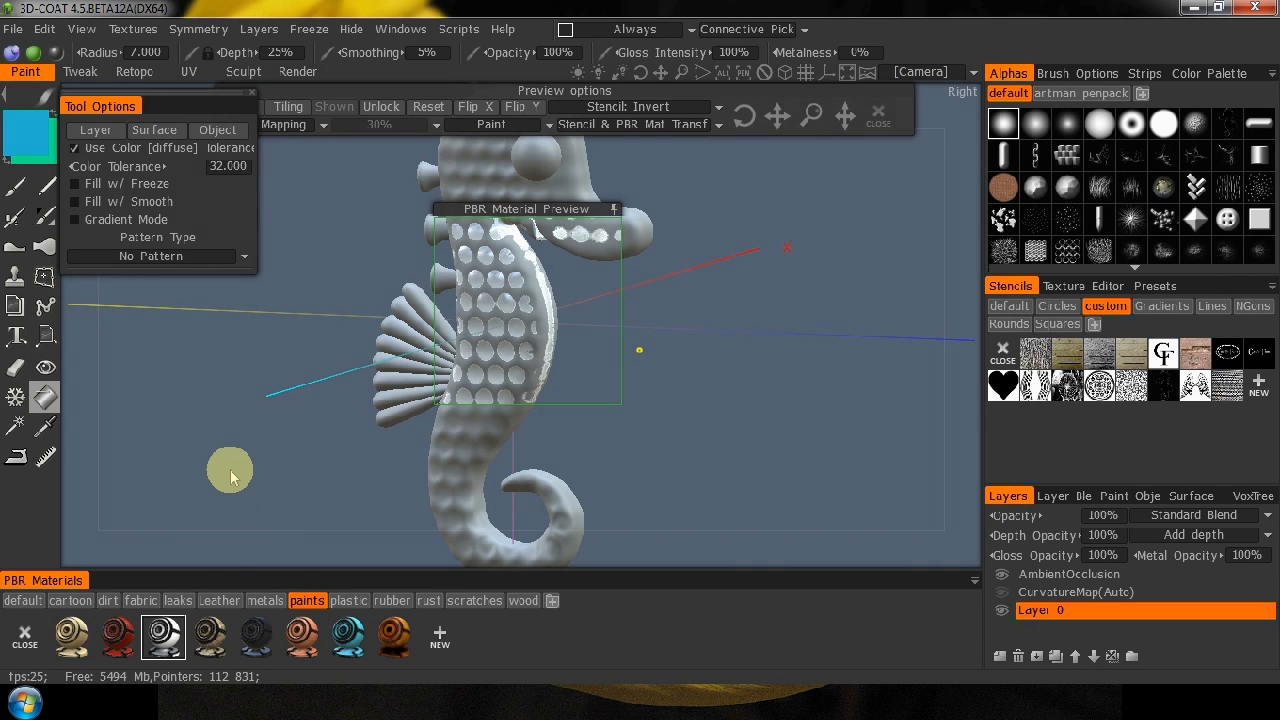
key("Right")
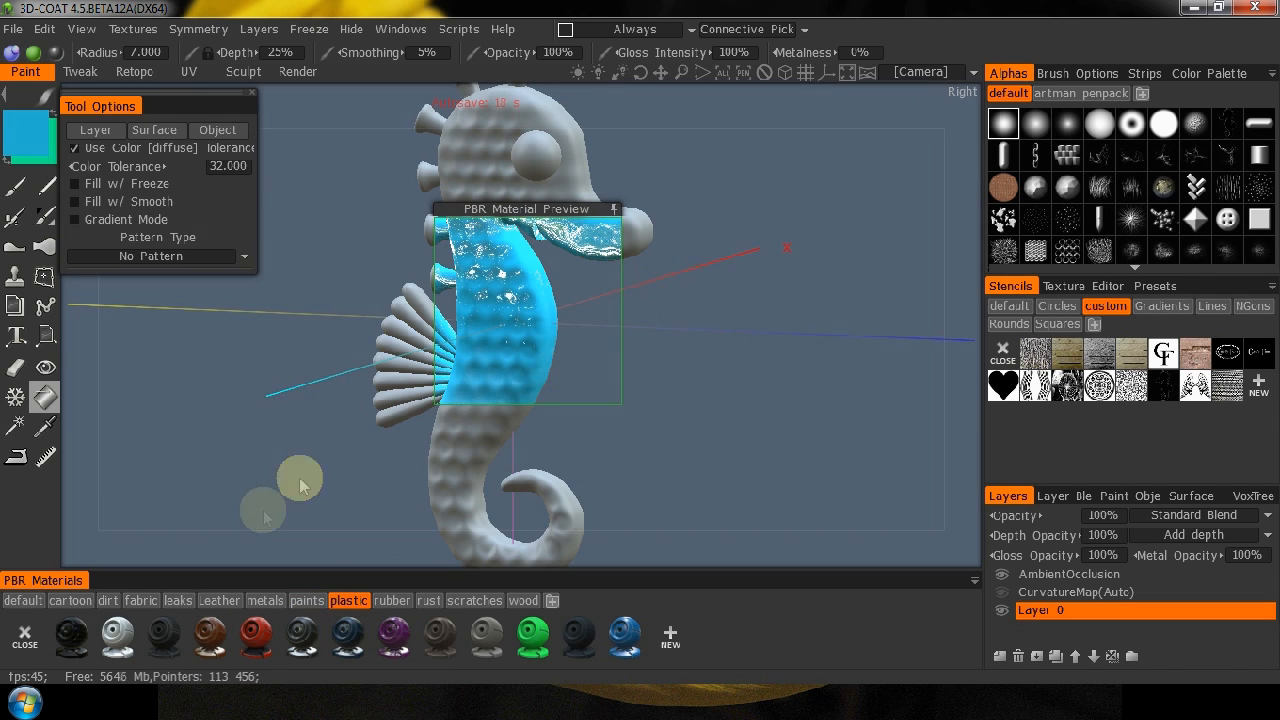
left_click(626, 640)
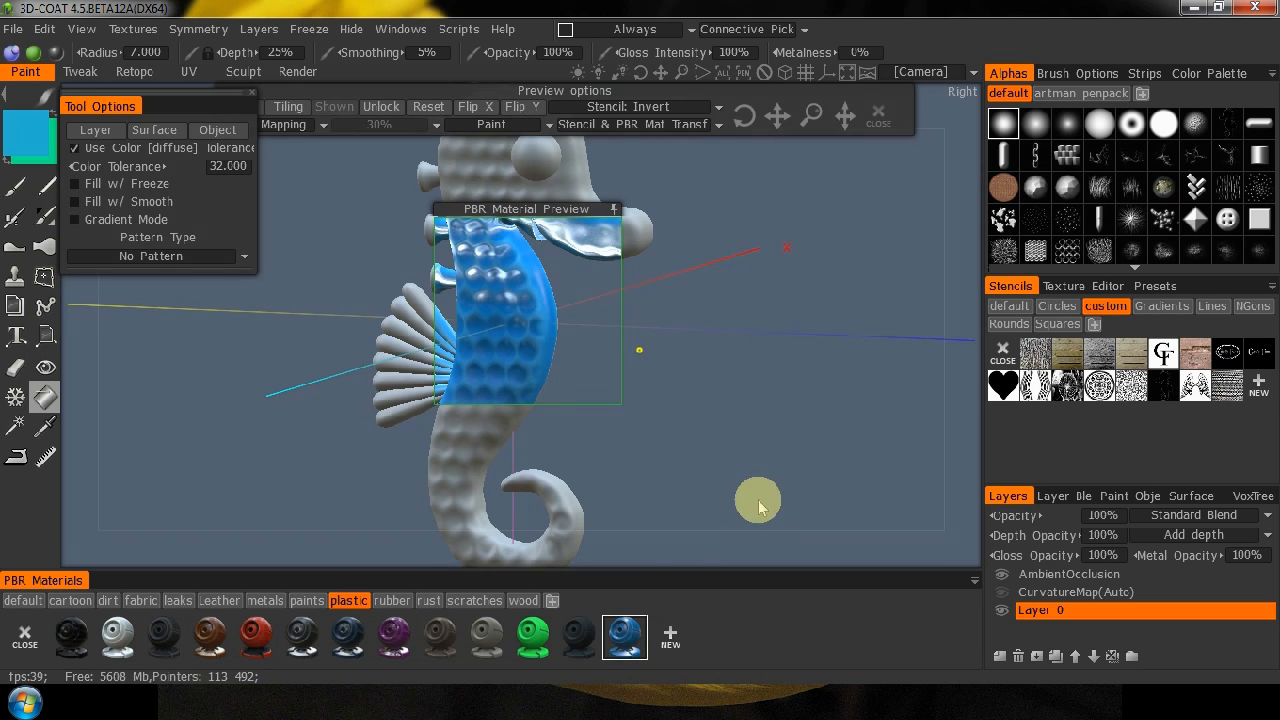
left_click_drag(951, 480, 600, 509)
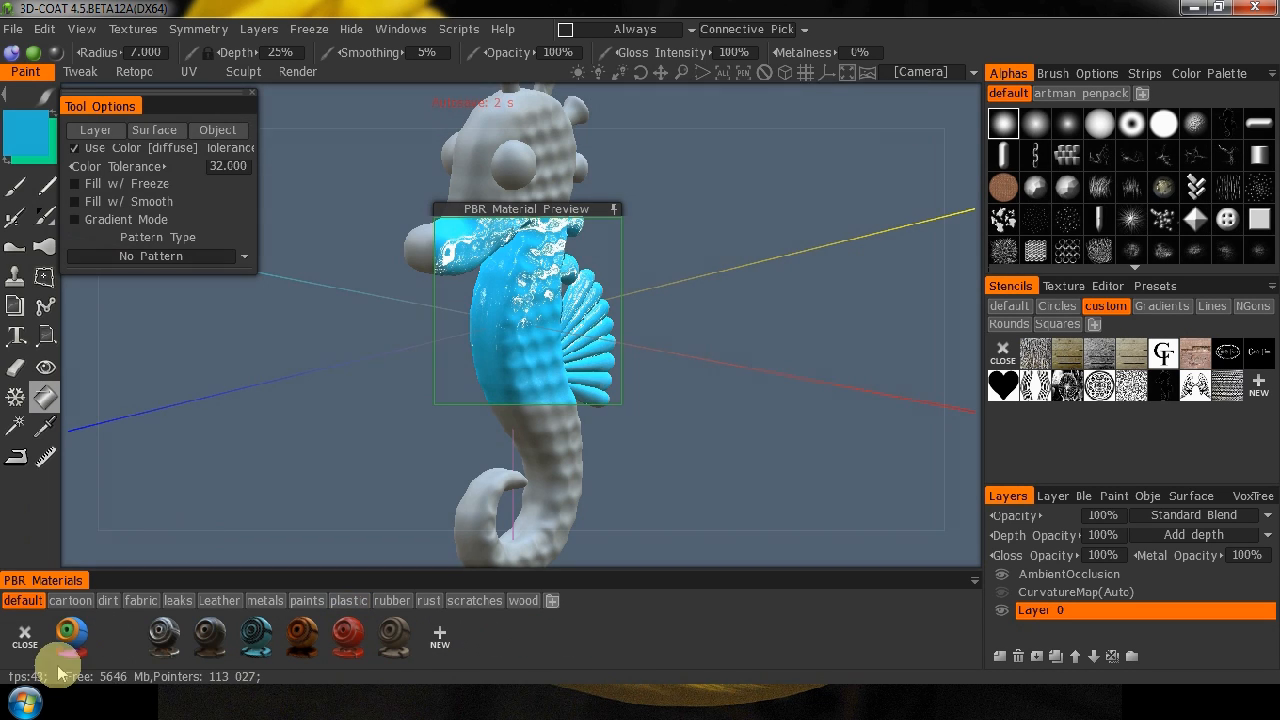
Reselect 0_oldschool_paint, move the material preview off the model and fill the seahorse's body with the current blue.
left_click(76, 631)
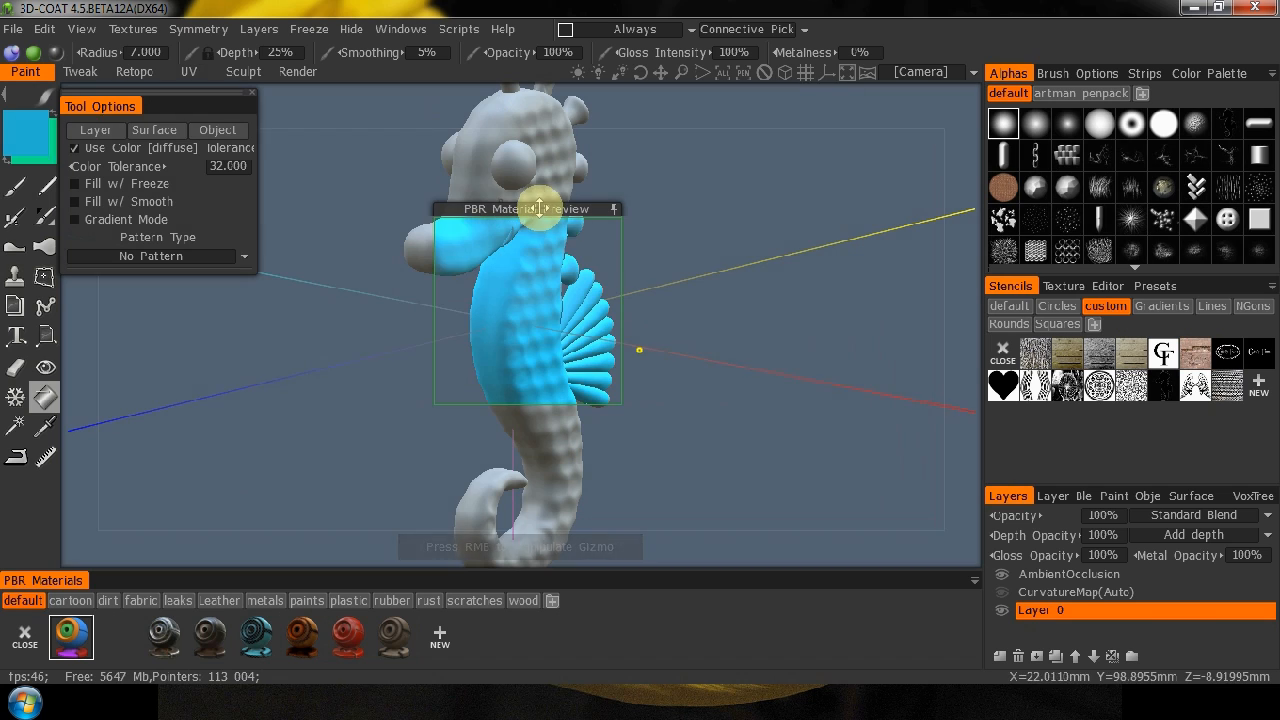
left_click_drag(540, 208, 802, 215)
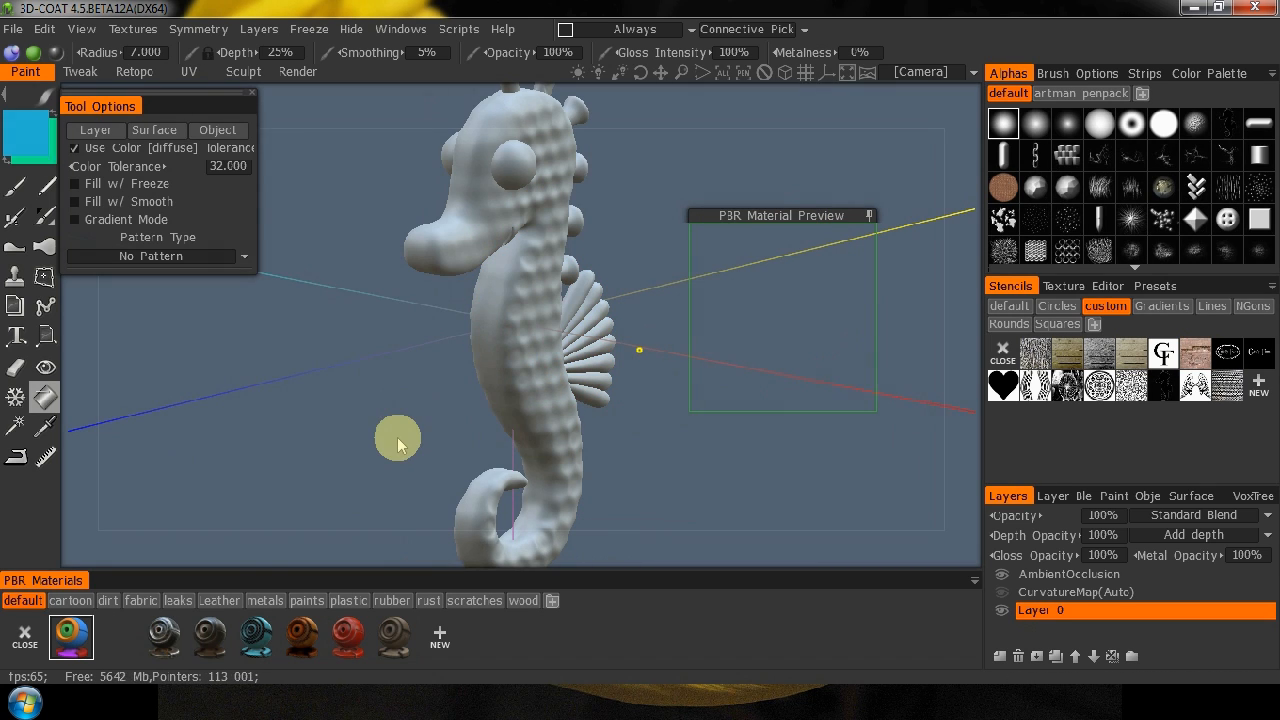
key("KP_2")
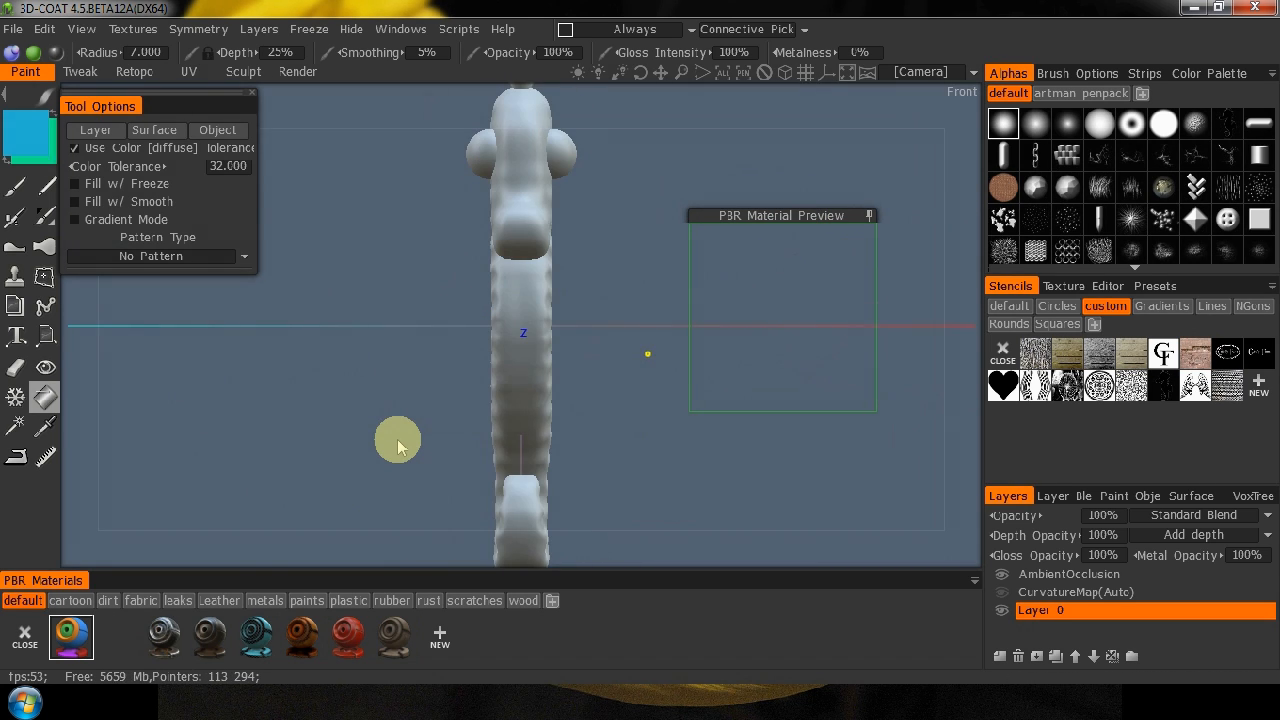
key("KP_4")
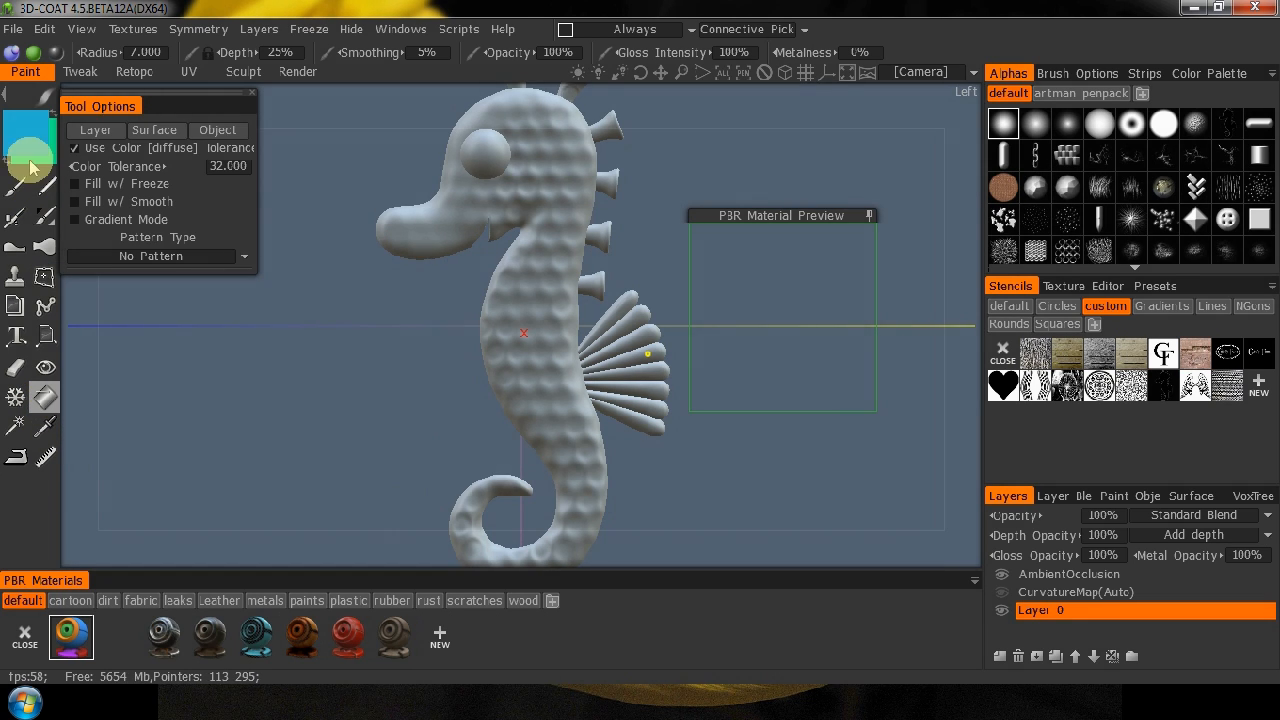
left_click(528, 311)
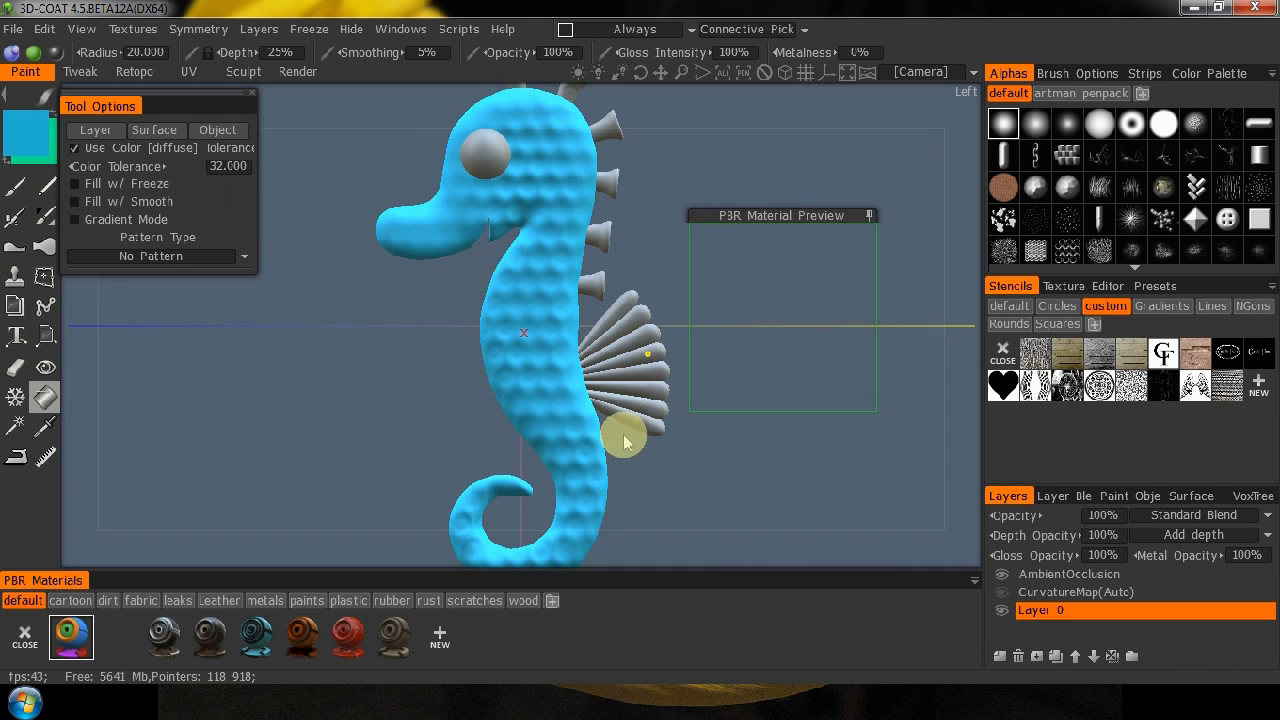
Fill every other lobe of the back fin with the same blue, starting with the uppermost lobe.
left_click_drag(89, 490, 157, 471)
left_click_drag(958, 450, 892, 470)
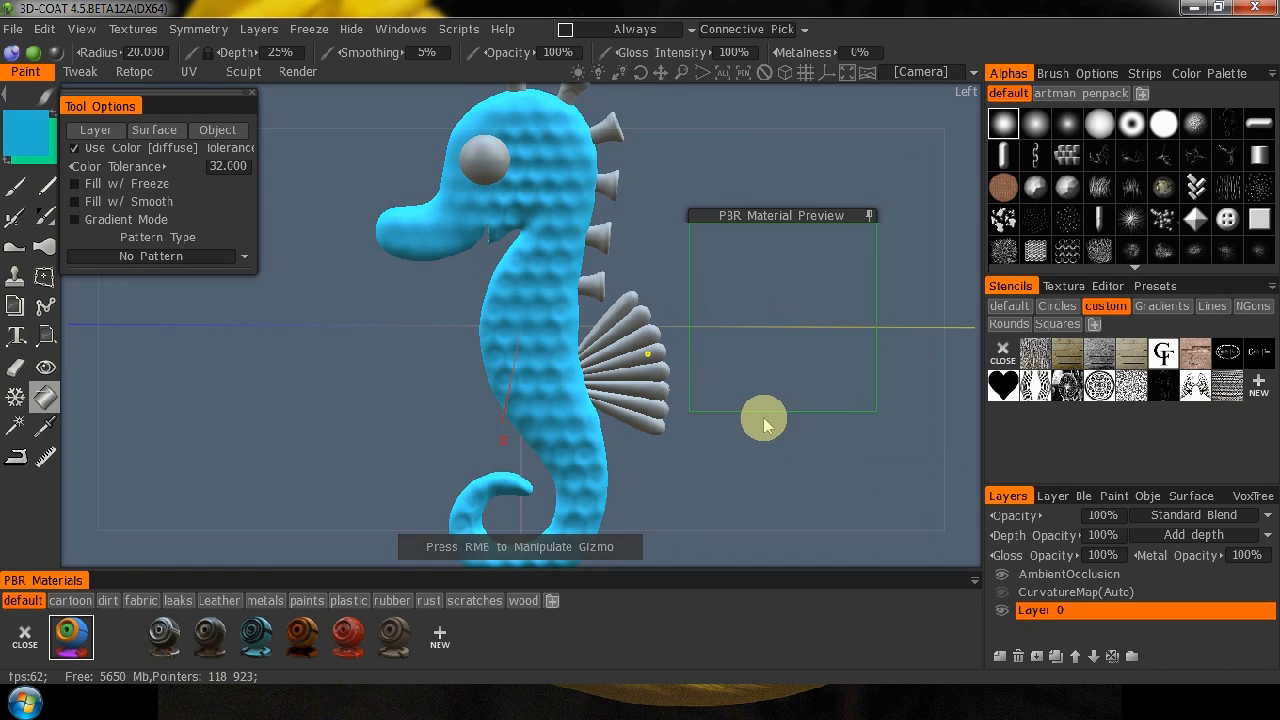
left_click(630, 296)
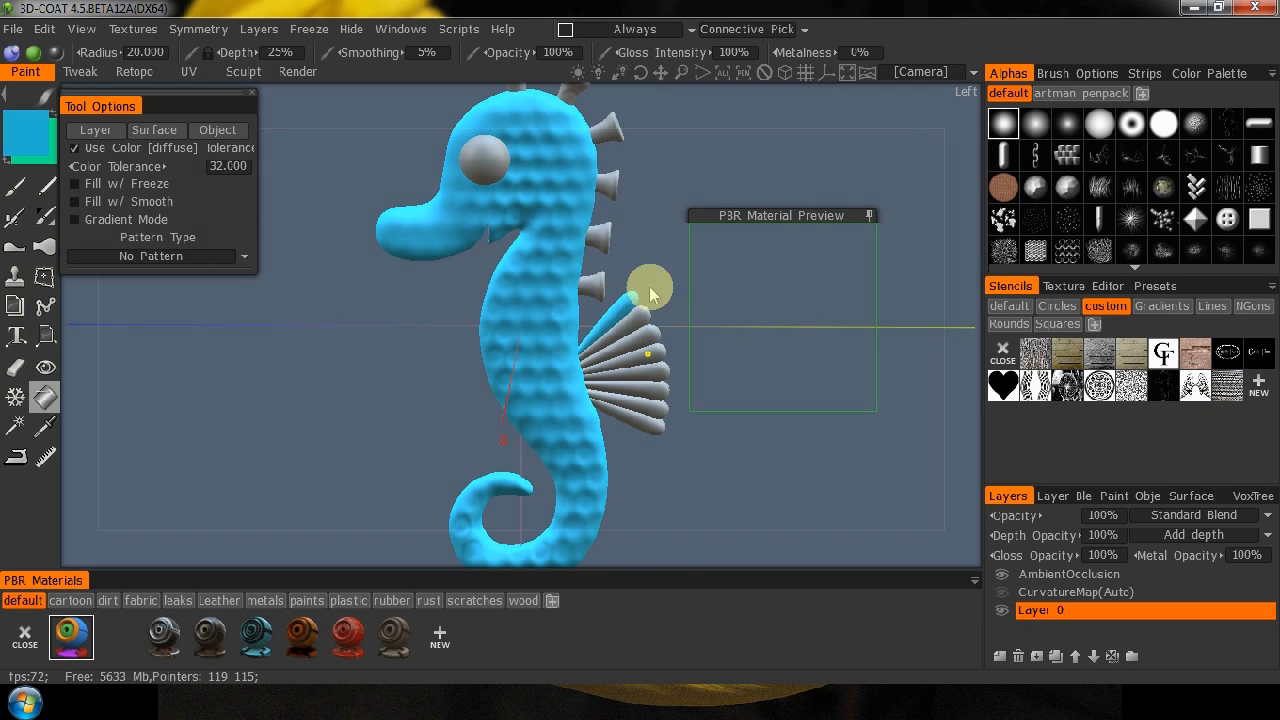
left_click(648, 338)
left_click(660, 368)
left_click(660, 410)
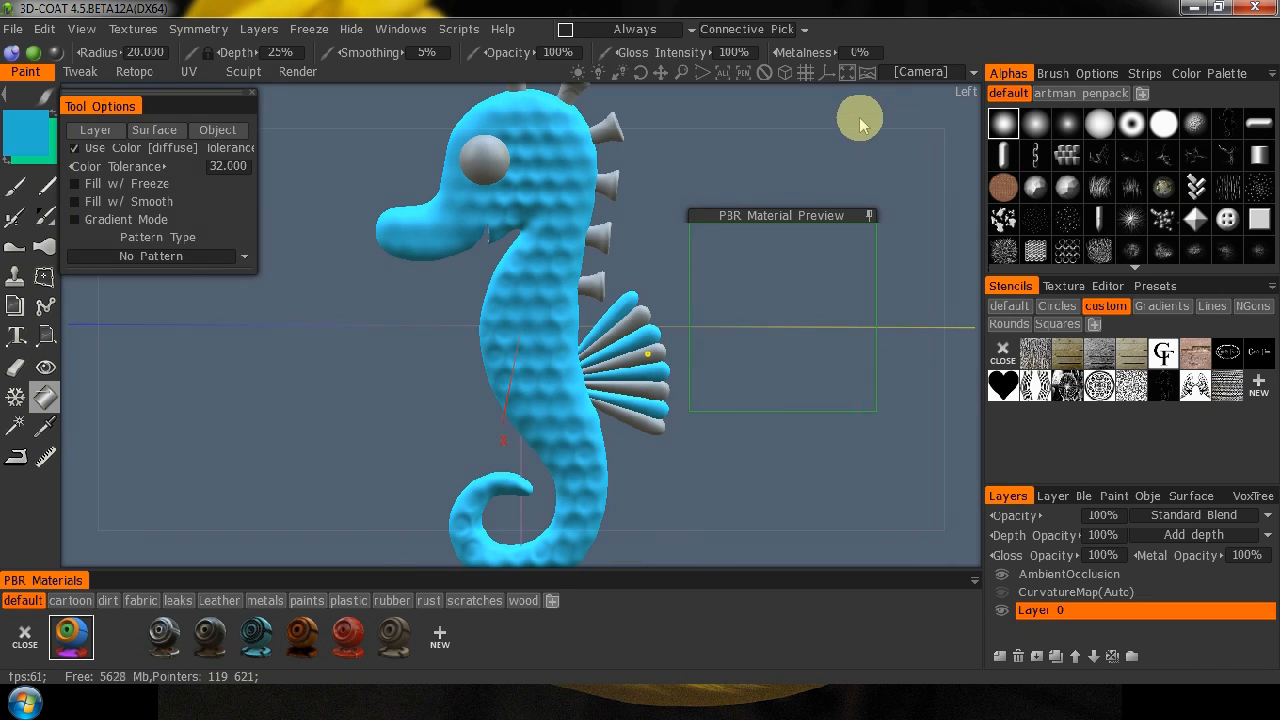
Fill the spine points along the head and back with the same blue.
middle_click_drag(859, 123, 850, 176)
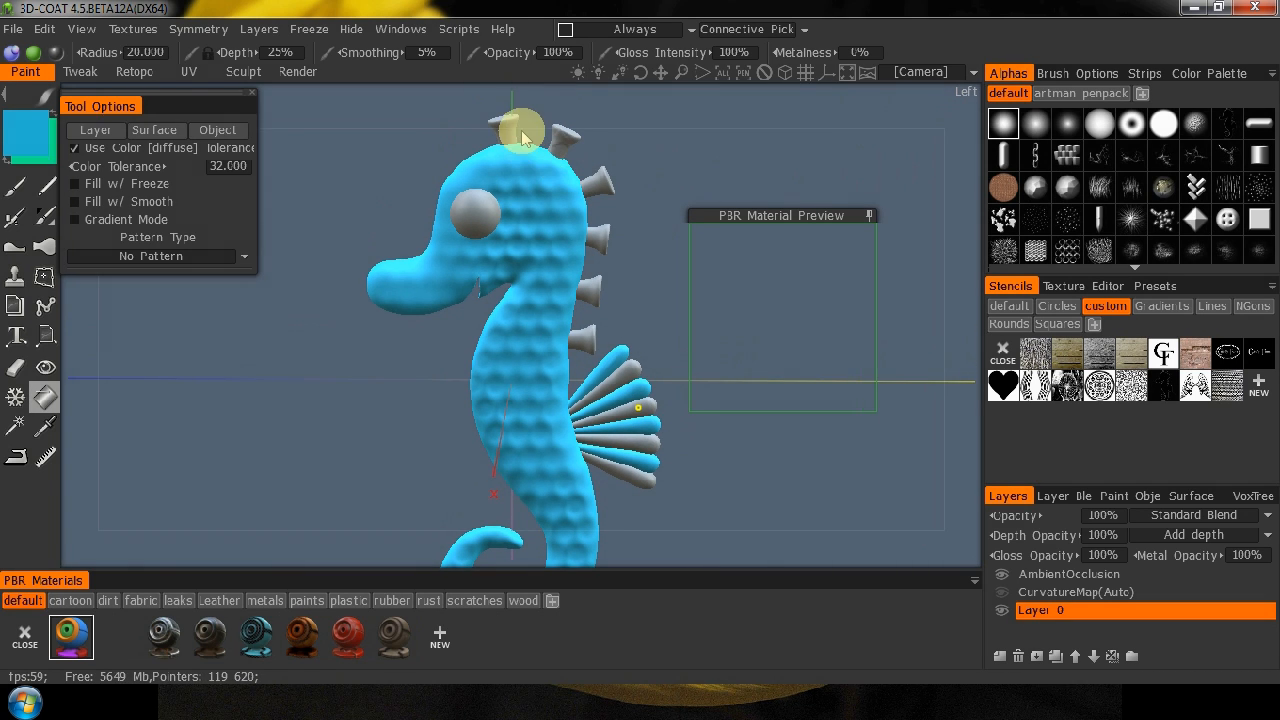
left_click(565, 137)
left_click(591, 182)
left_click(598, 238)
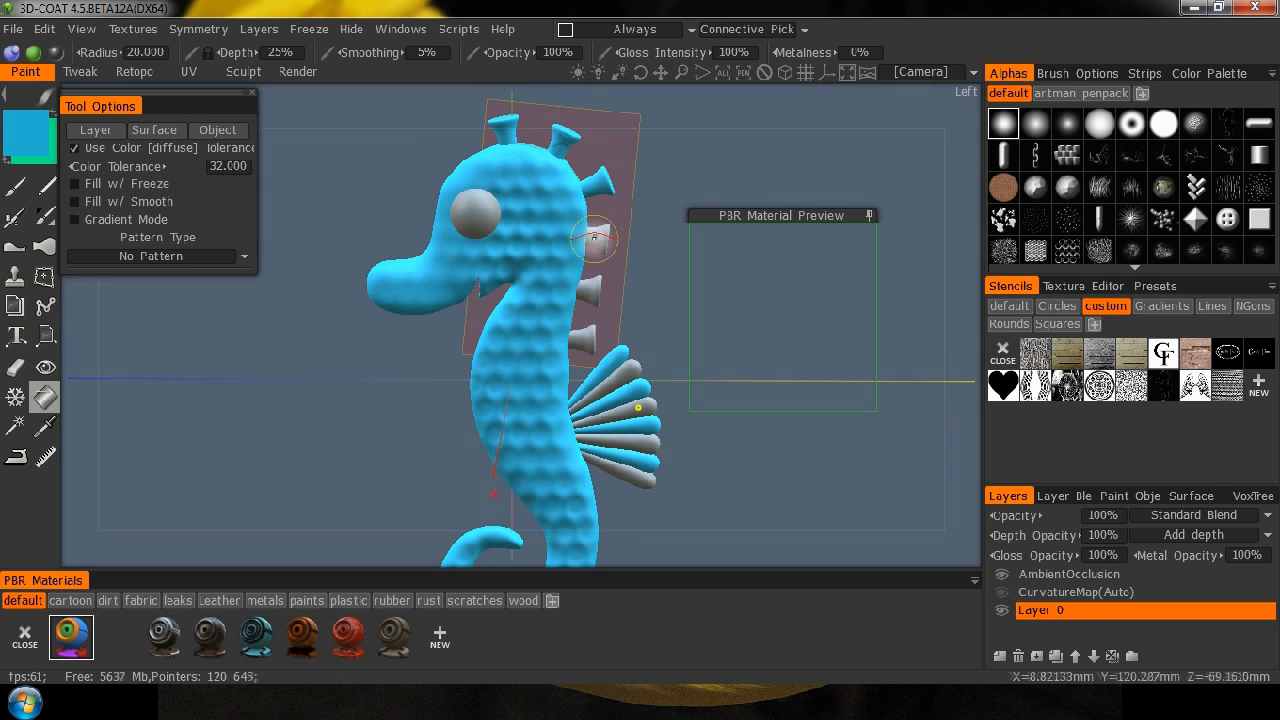
left_click(589, 291)
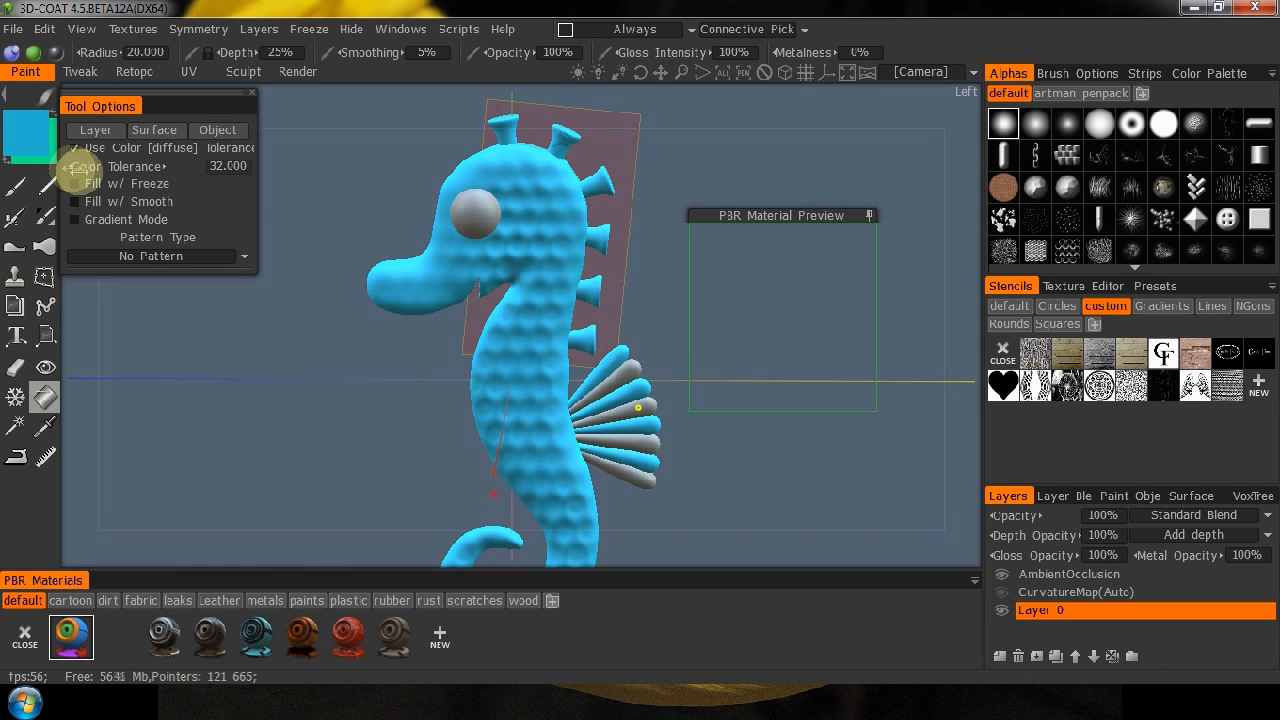
Switch to the green secondary colour and fill the remaining grey lobes of the back fin with it.
left_click(7, 163)
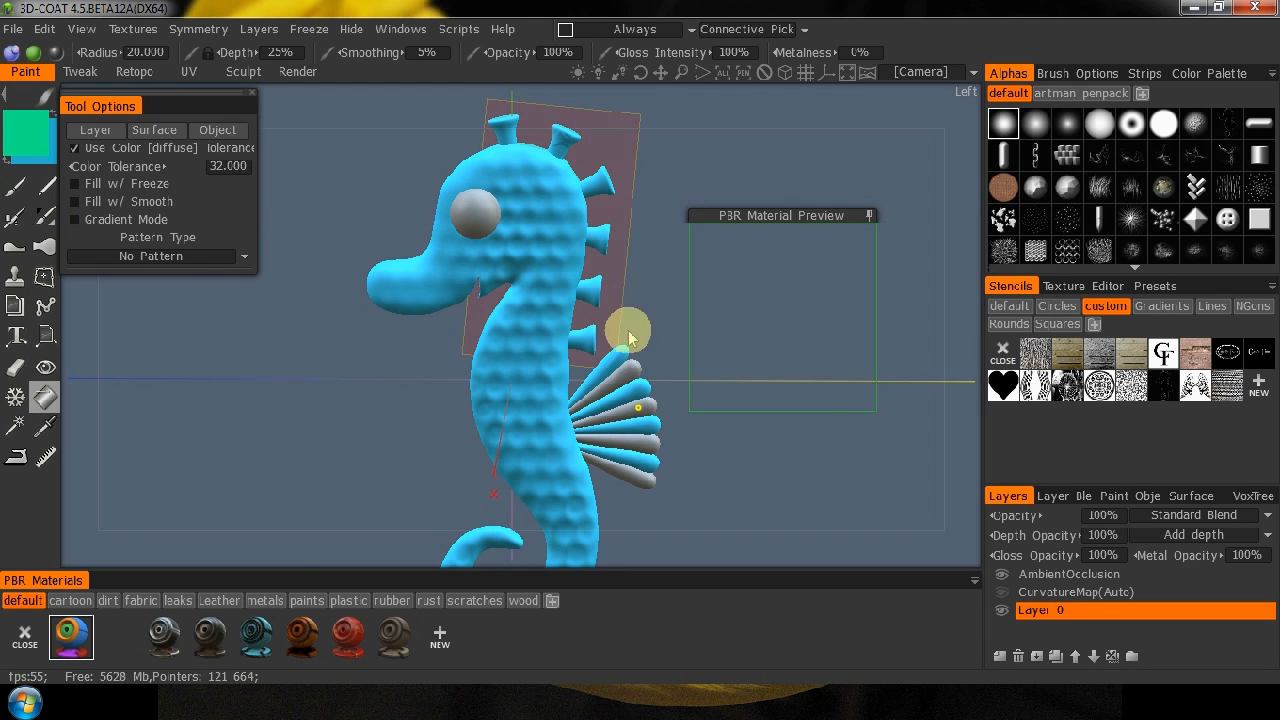
left_click(636, 380)
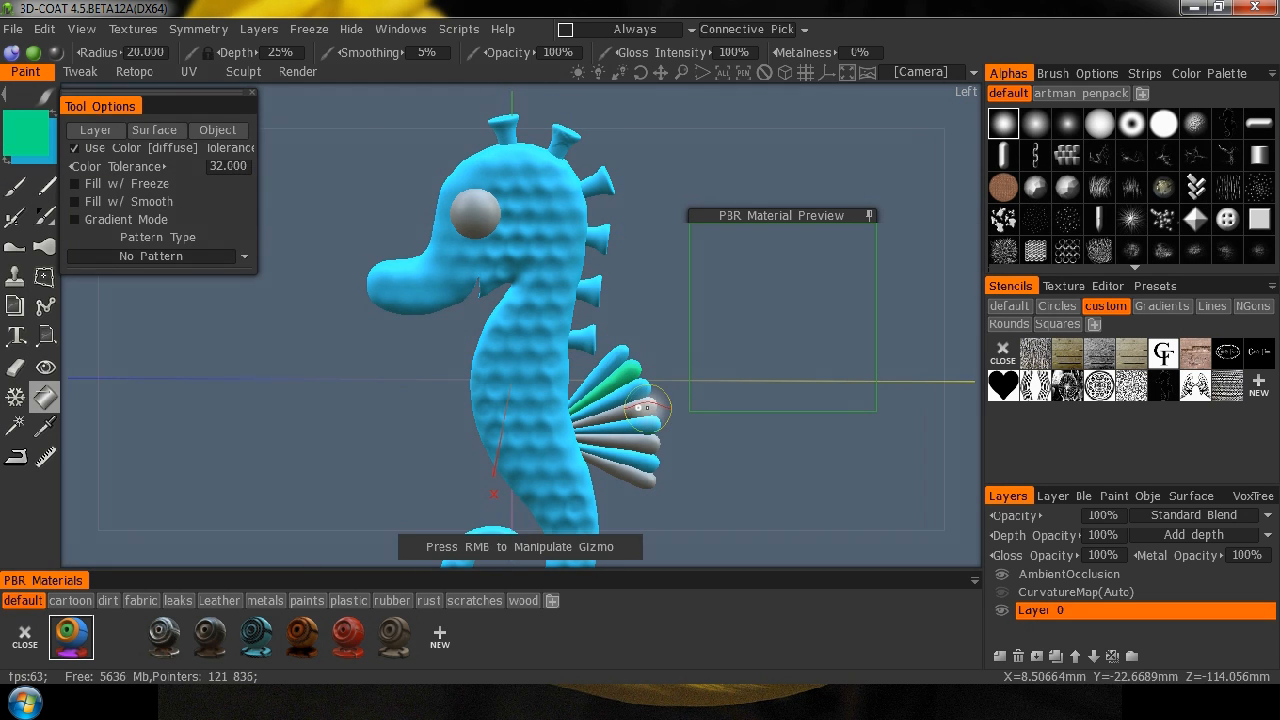
left_click(640, 407)
left_click(650, 440)
left_click(647, 483)
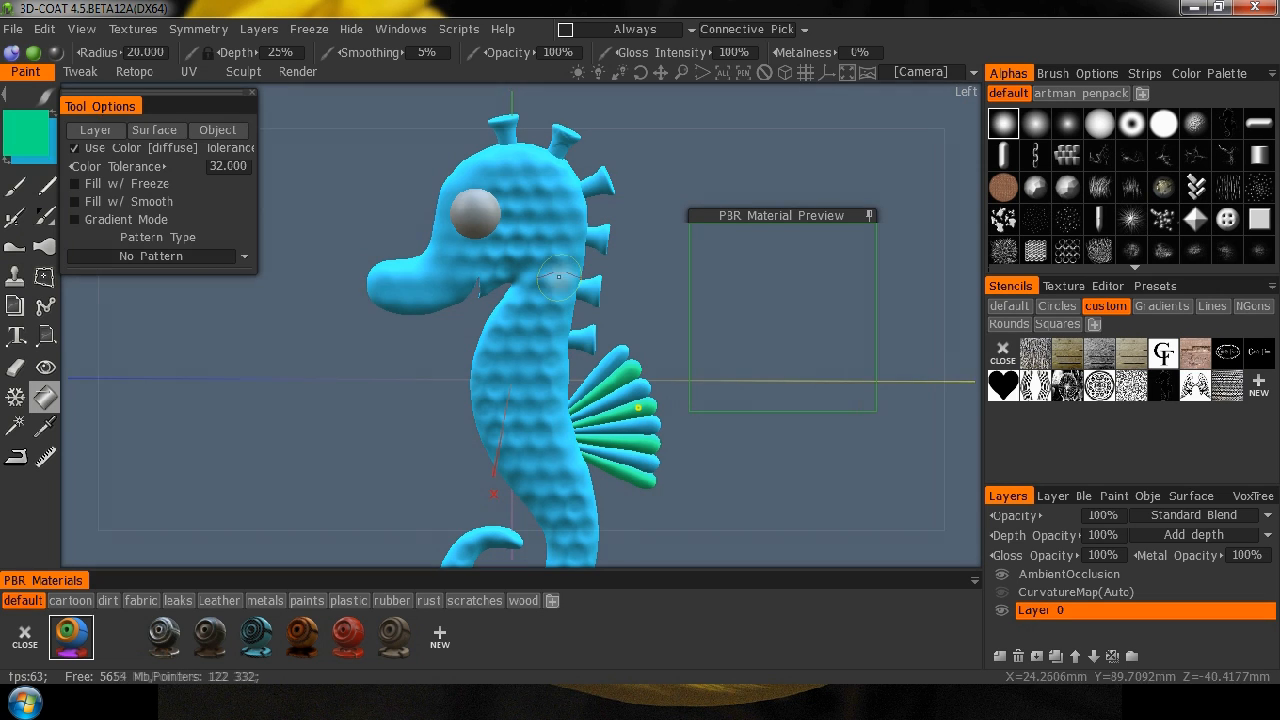
Set the paint colour to white (253, 253, 253) and fill the seahorse's eyes with it.
left_click(18, 131)
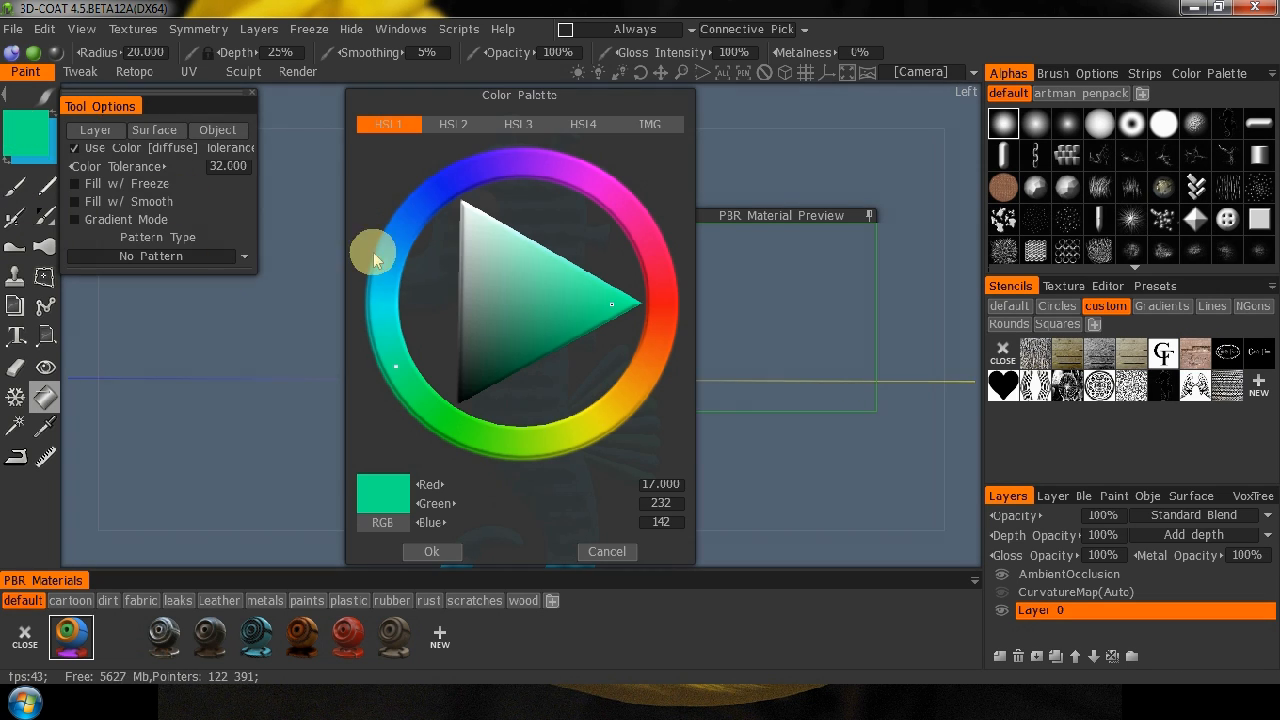
left_click(466, 214)
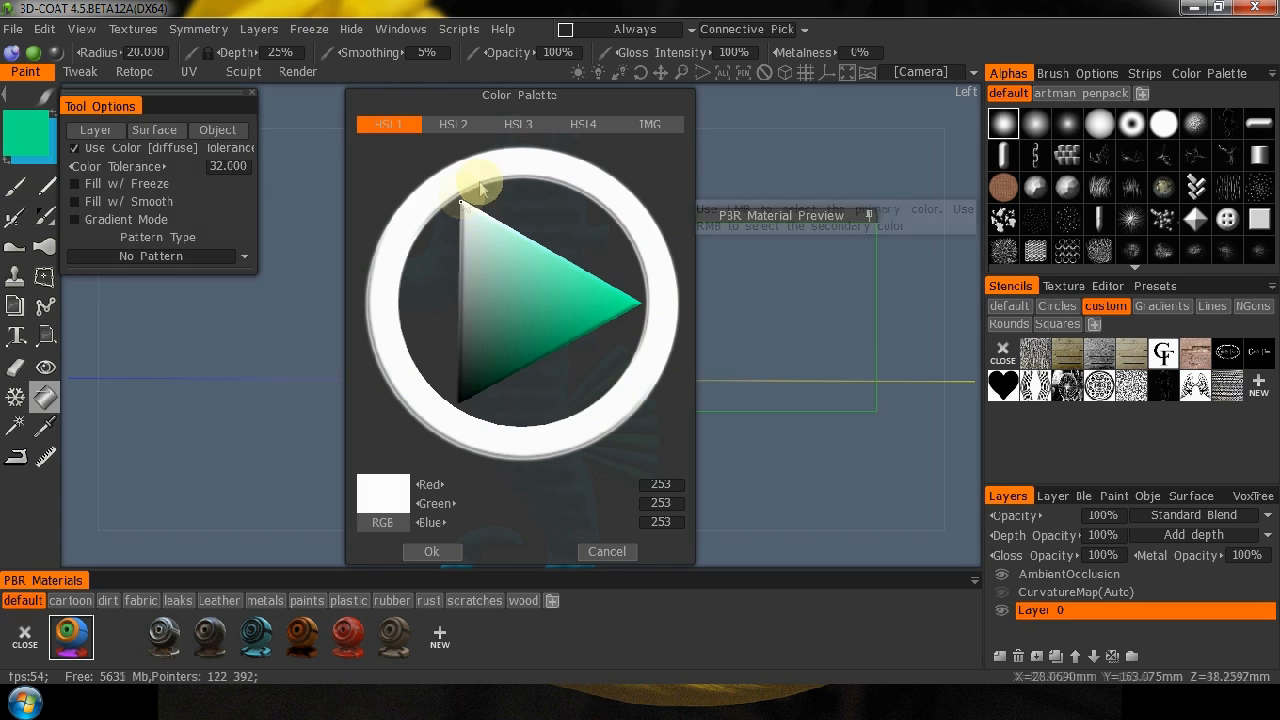
left_click(438, 551)
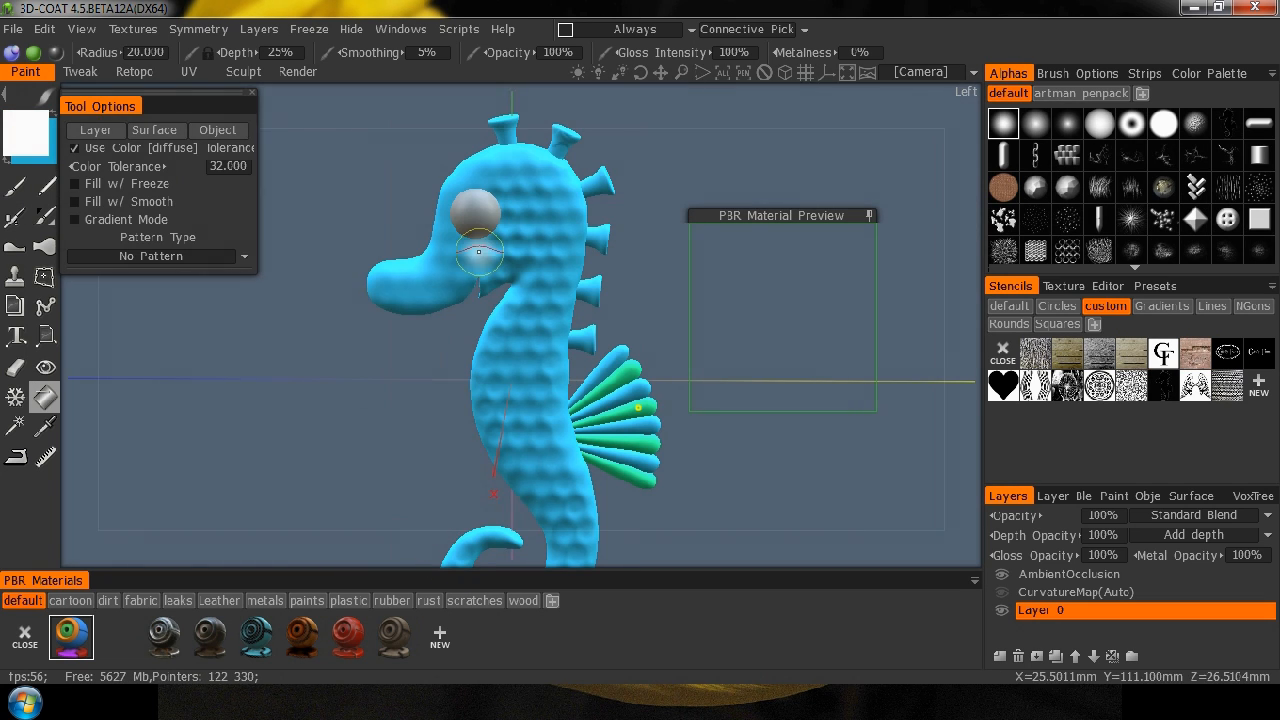
left_click(476, 213)
left_click_drag(96, 405, 543, 389)
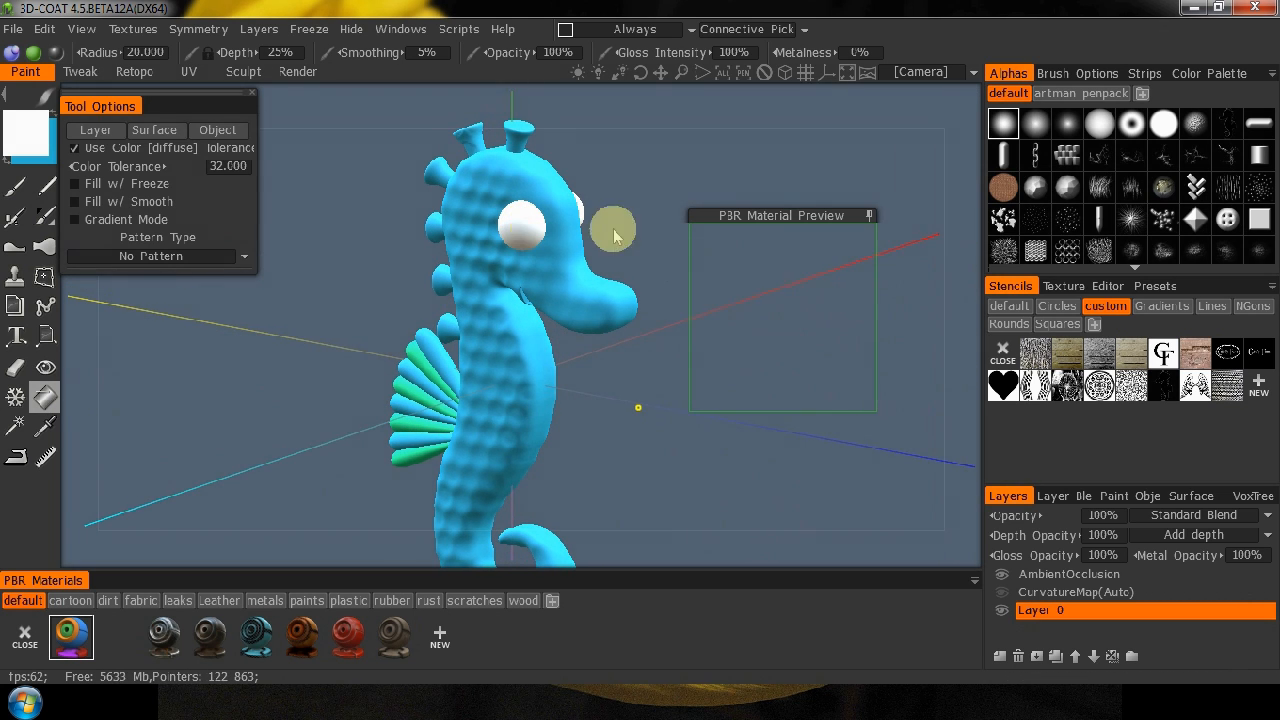
left_click_drag(966, 224, 533, 230)
Paint the inside of the jaw opening black (0, 0, 0) with the Brush tool, using radius 5.703 and depth 71%.
left_click_drag(409, 423, 441, 346)
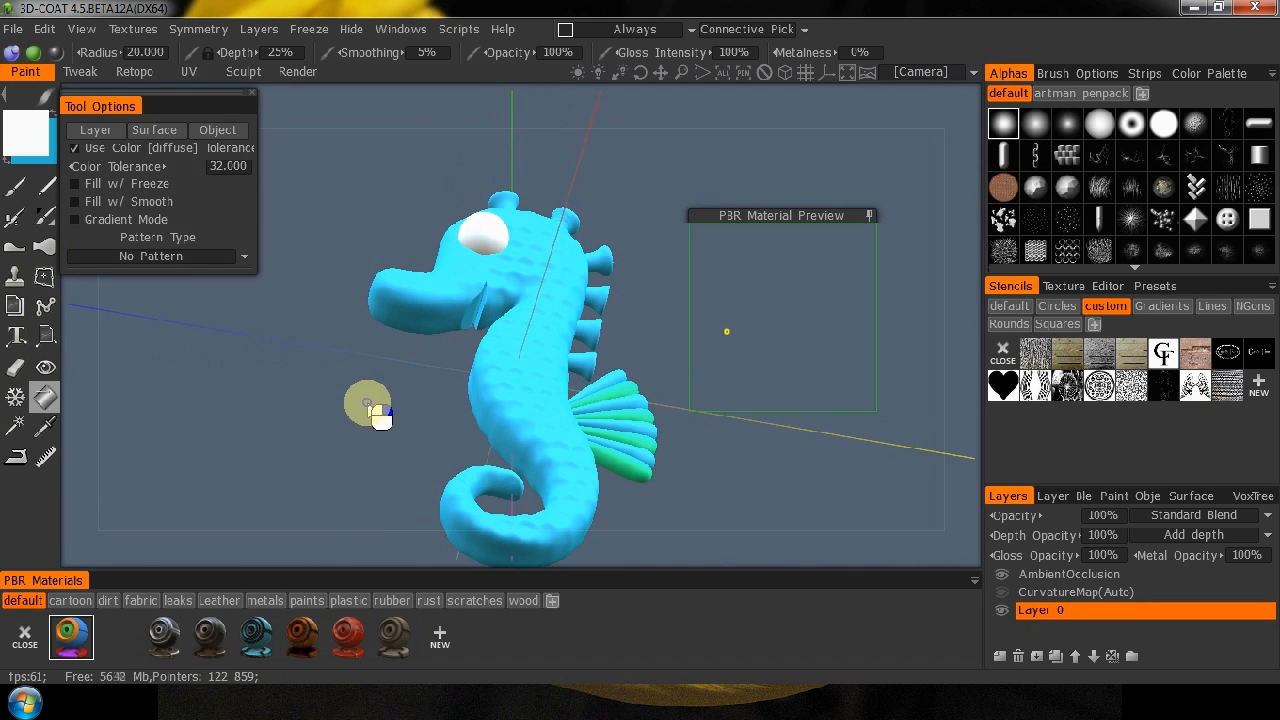
right_click_drag(366, 432, 634, 200)
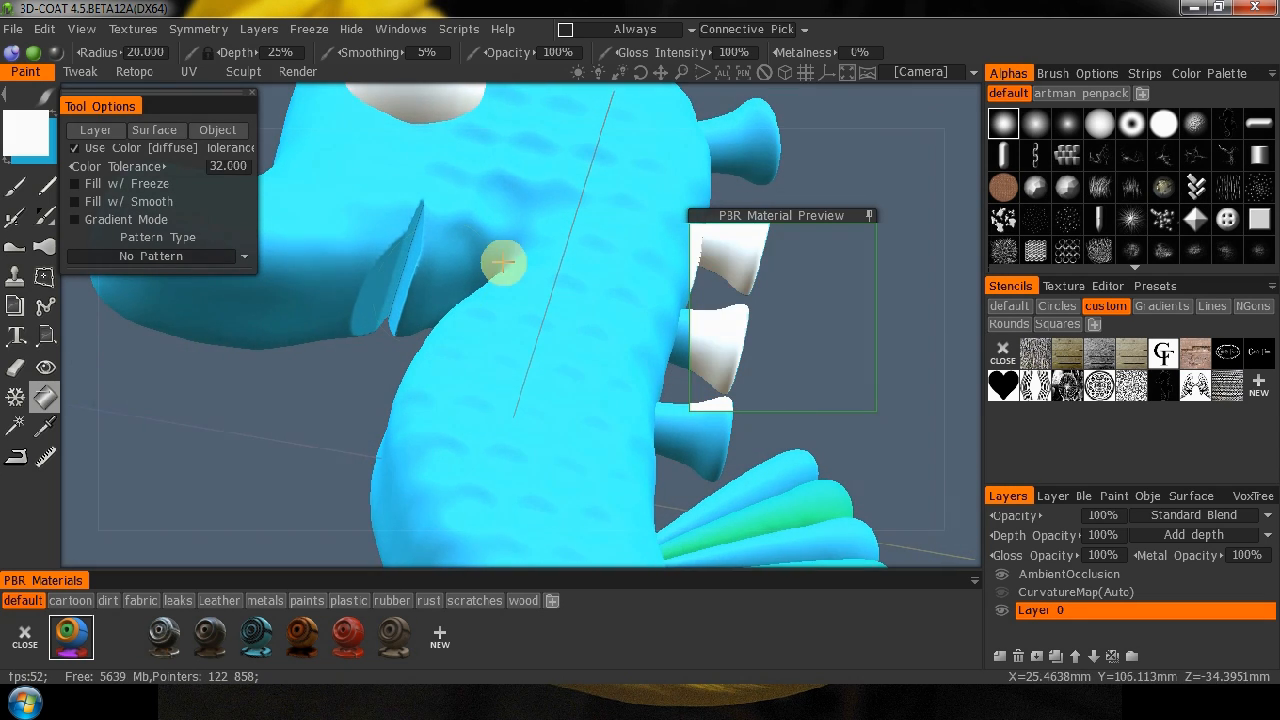
left_click_drag(300, 434, 524, 356)
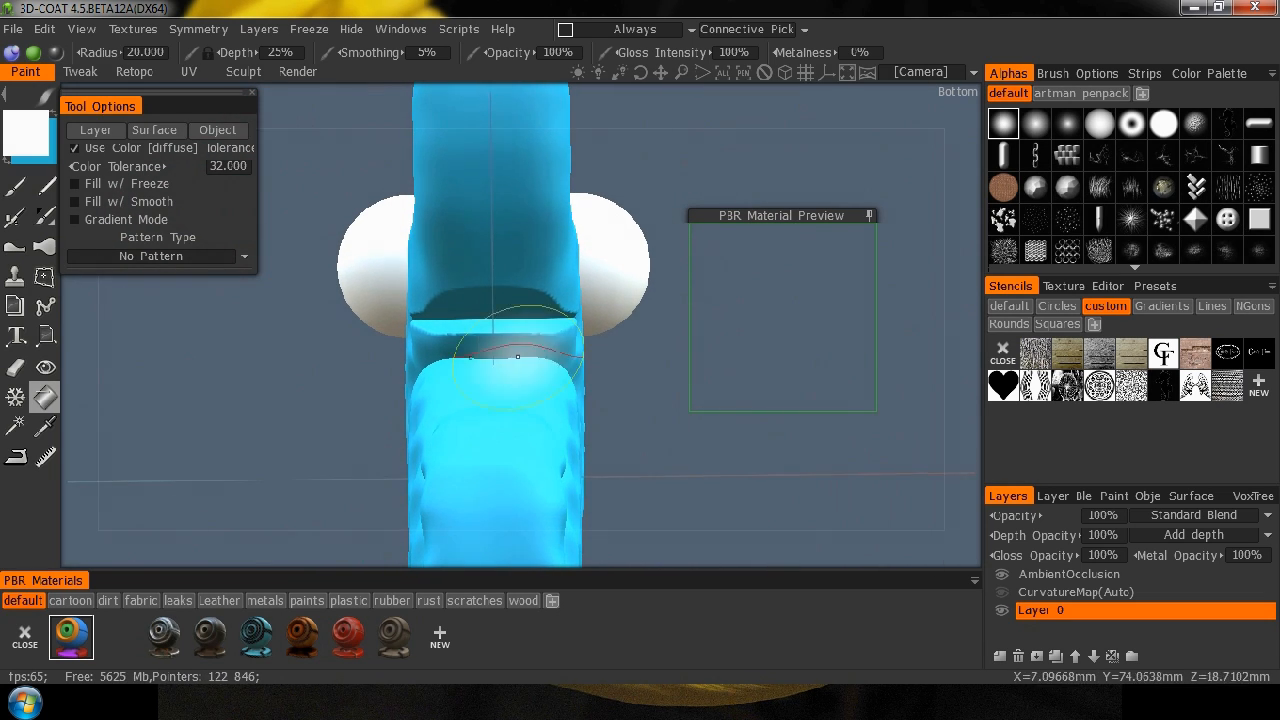
left_click(17, 185)
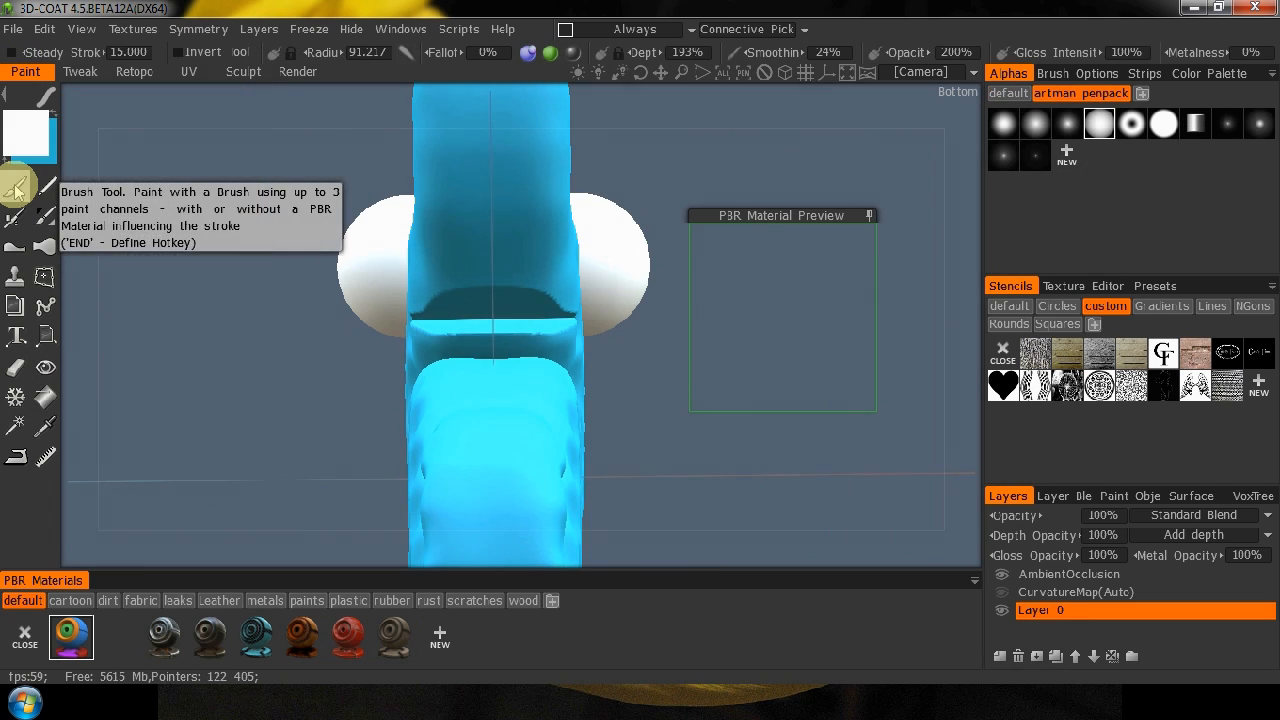
left_click(34, 138)
left_click_drag(460, 237, 466, 406)
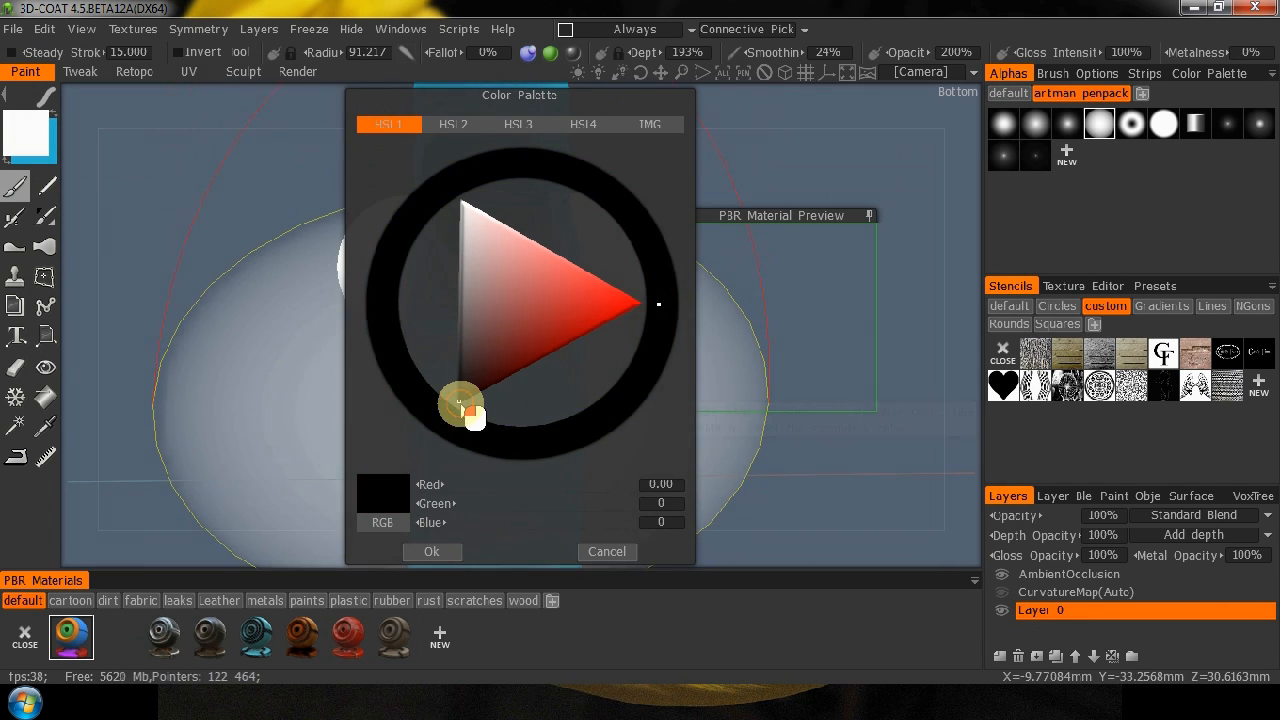
left_click(447, 549)
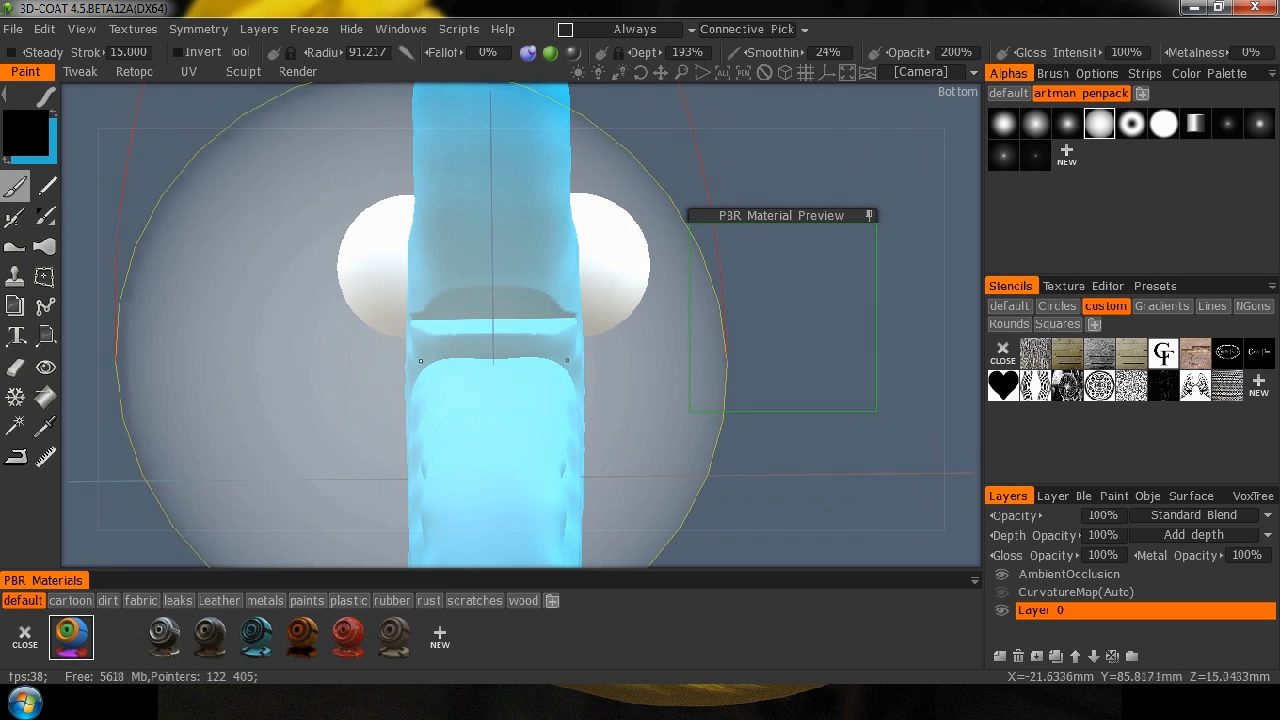
right_click_drag(459, 316, 208, 300)
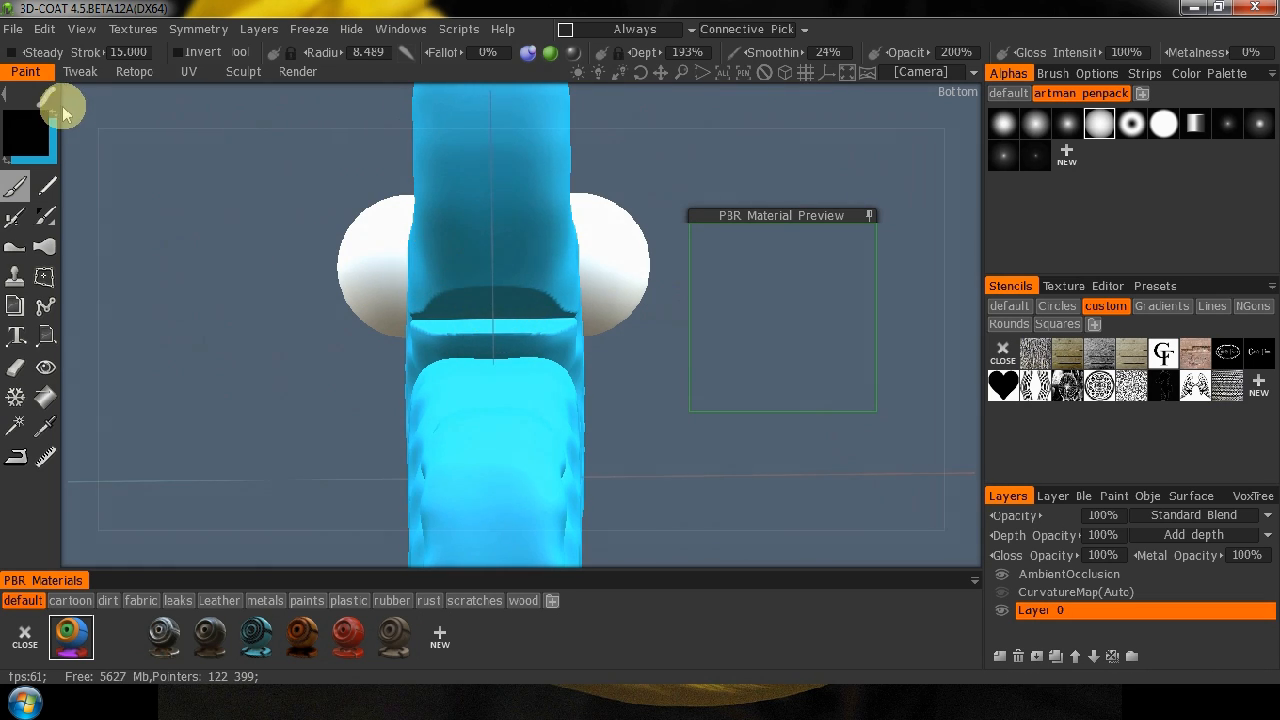
mouse_move(46, 98)
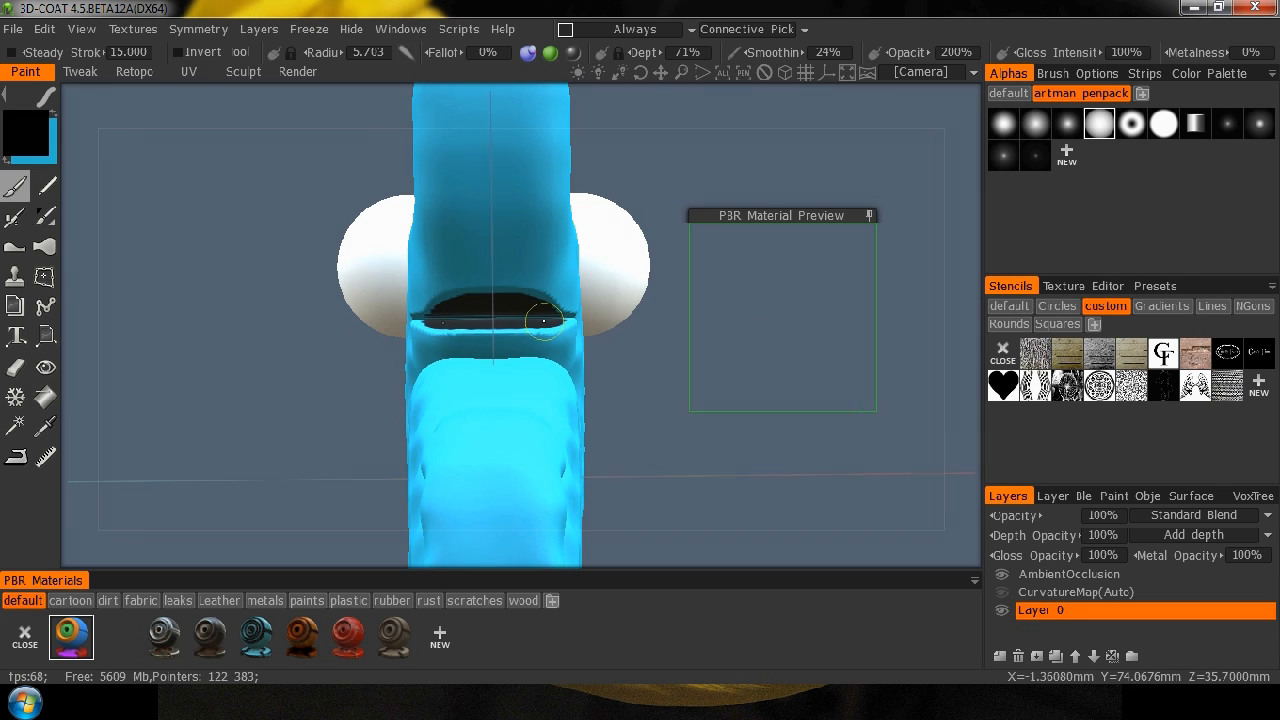
Collapse the PBR material preview, move it clear of the seahorse's body and undo the last stroke.
left_click_drag(878, 127, 763, 230)
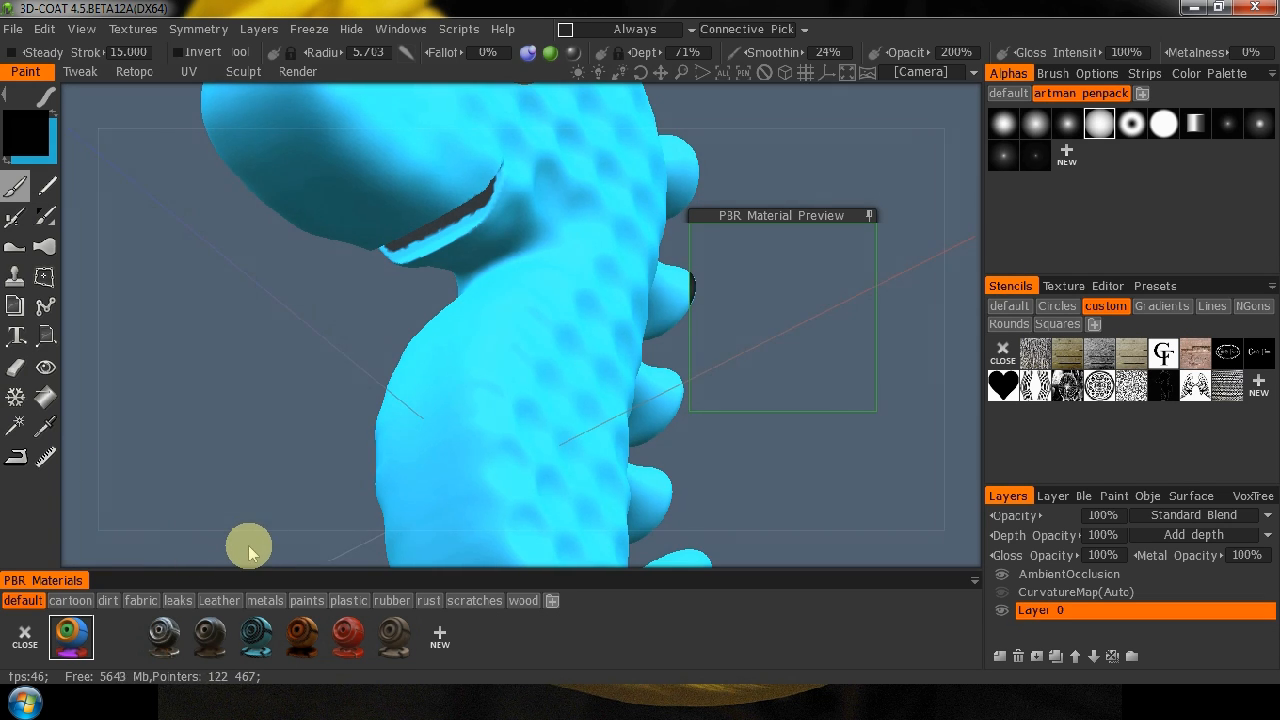
right_click_drag(226, 464, 358, 293)
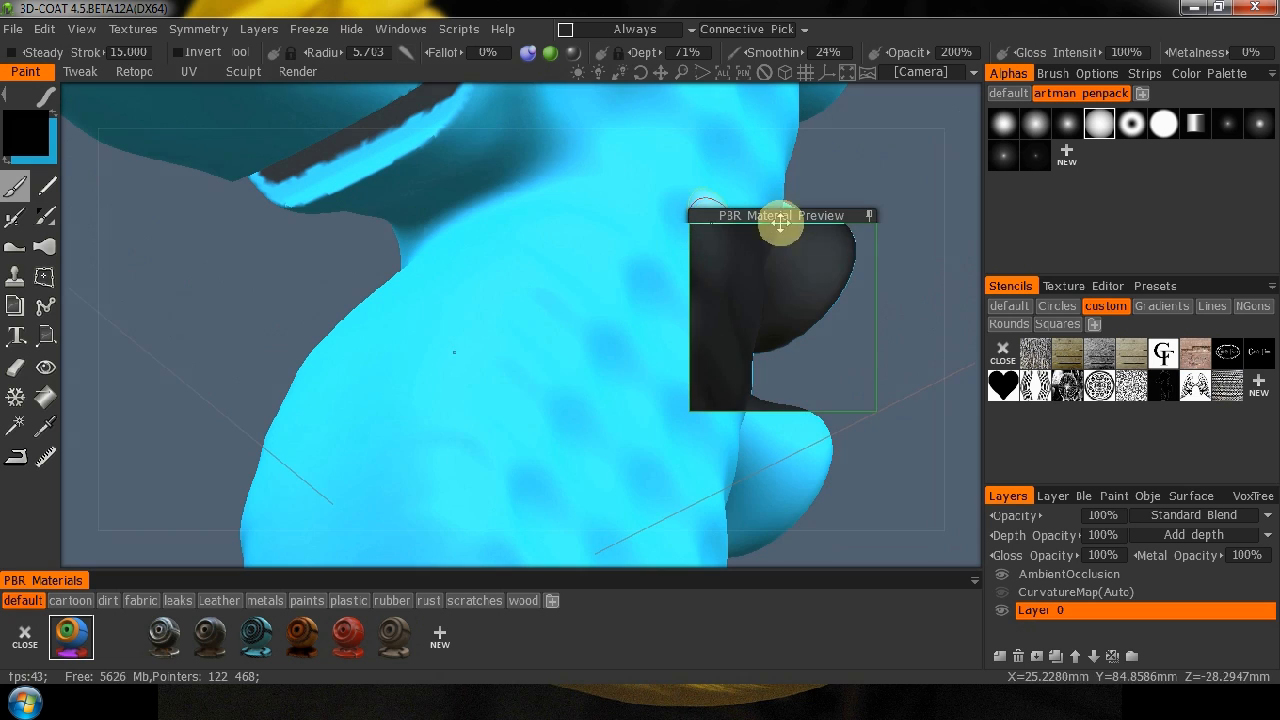
left_click(870, 218)
left_click_drag(791, 217, 1031, 218)
mouse_move(257, 266)
left_mouse_down()
mouse_move(300, 357)
mouse_move(386, 309)
left_mouse_up()
key("ctrl+z")
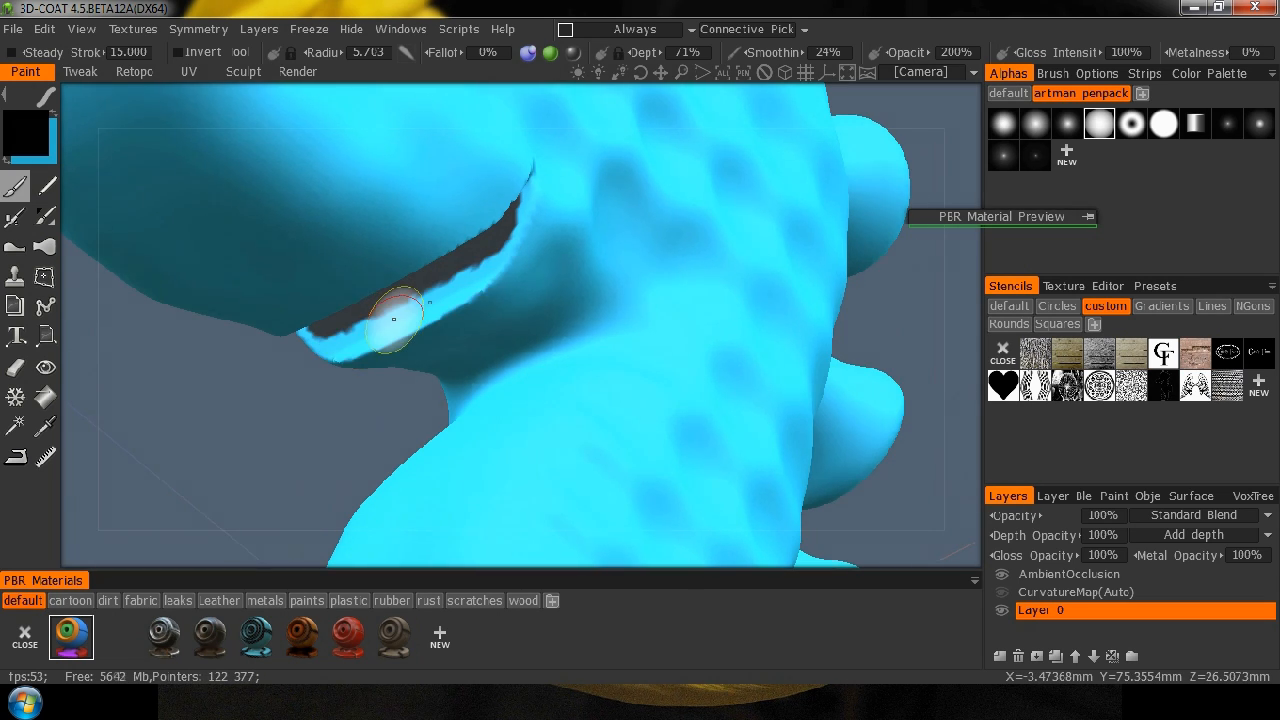
Reduce the brush radius to 2.069 and extend the black close to the outer rim of the jaw flap.
right_click_drag(392, 310, 370, 318)
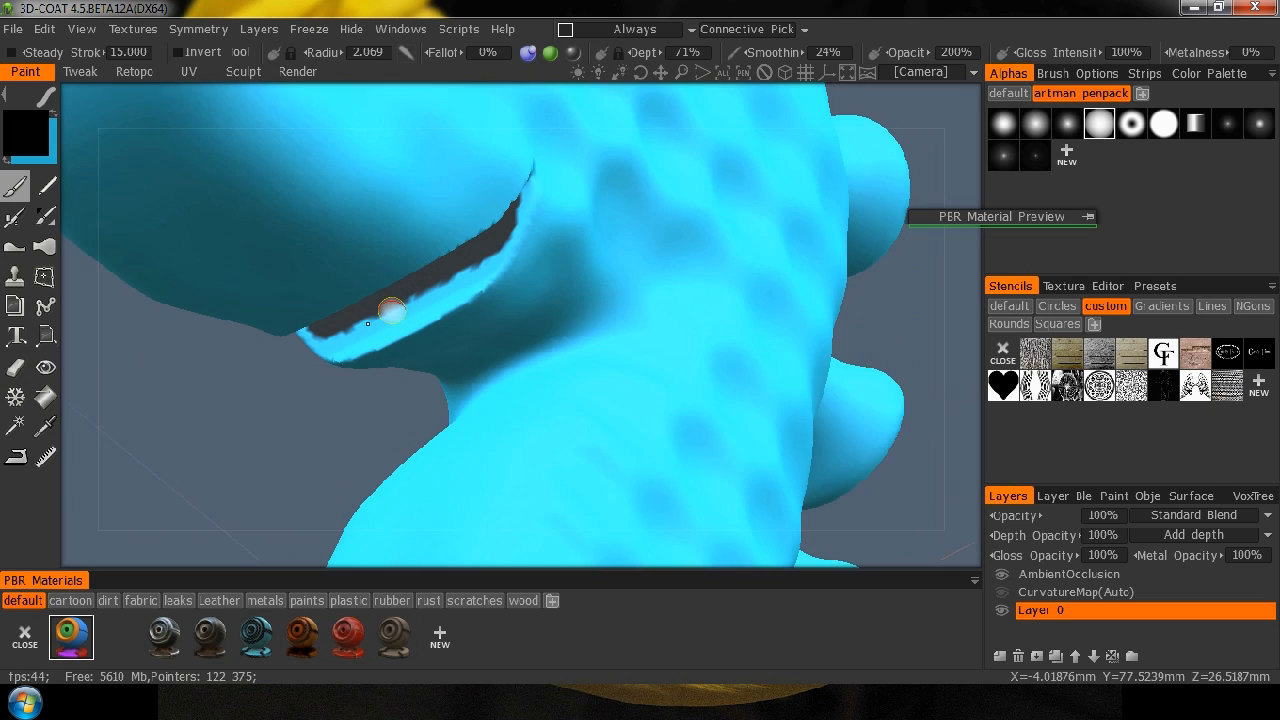
left_click_drag(333, 332, 339, 336)
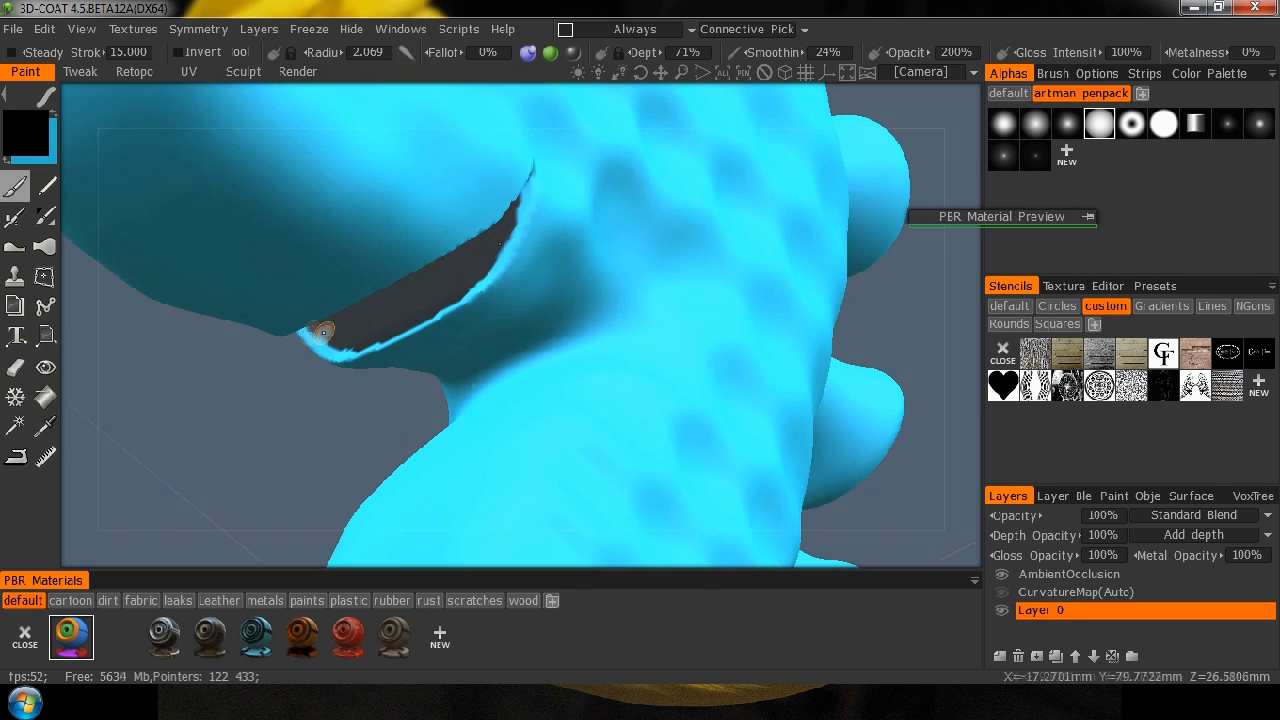
left_click_drag(311, 333, 313, 335)
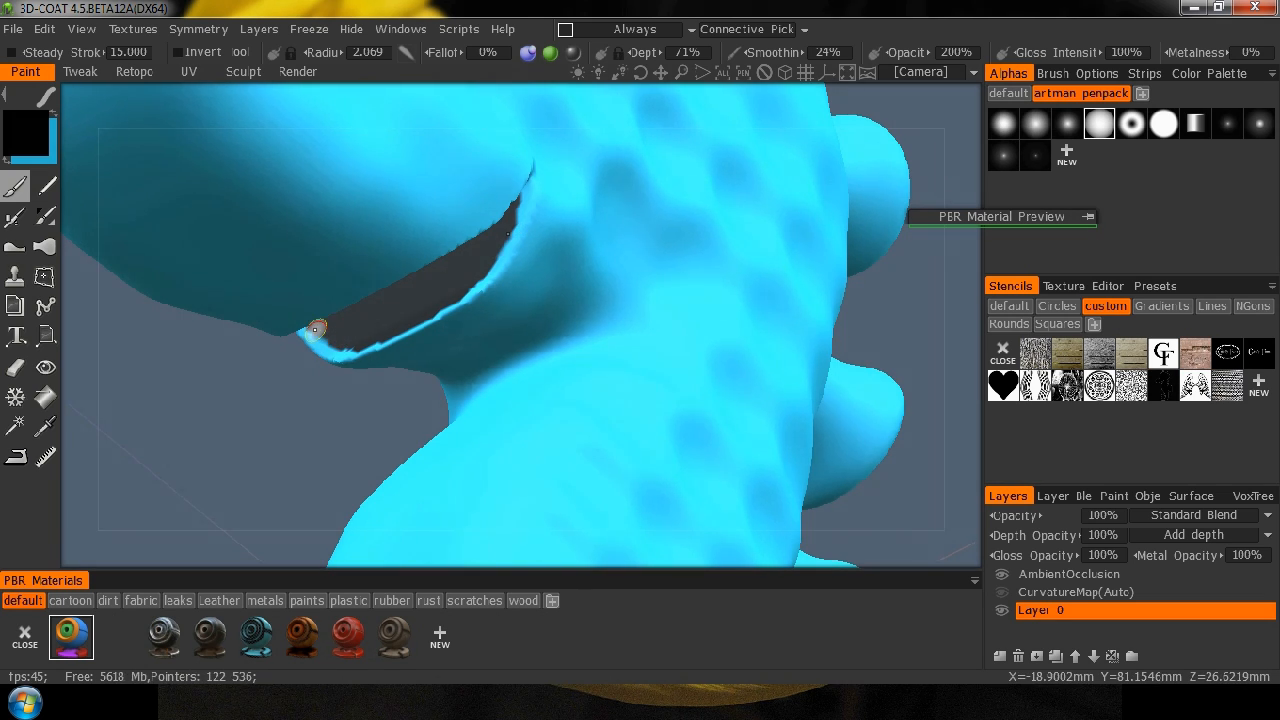
left_click(313, 332)
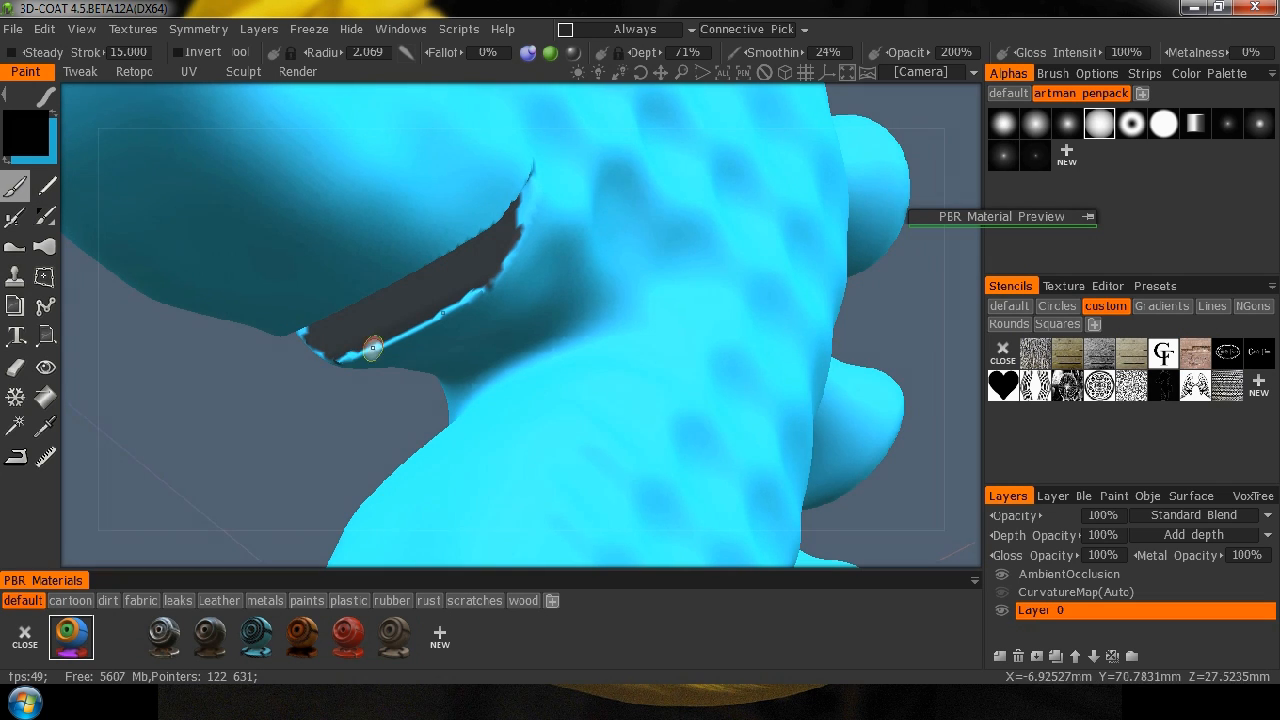
Reselect the Brush tool and cover the remaining blue on the snout-side face inside the jaw opening with black.
mouse_move(320, 443)
left_mouse_down()
mouse_move(362, 442)
mouse_move(294, 437)
mouse_move(540, 457)
mouse_move(606, 434)
mouse_move(630, 392)
left_mouse_up()
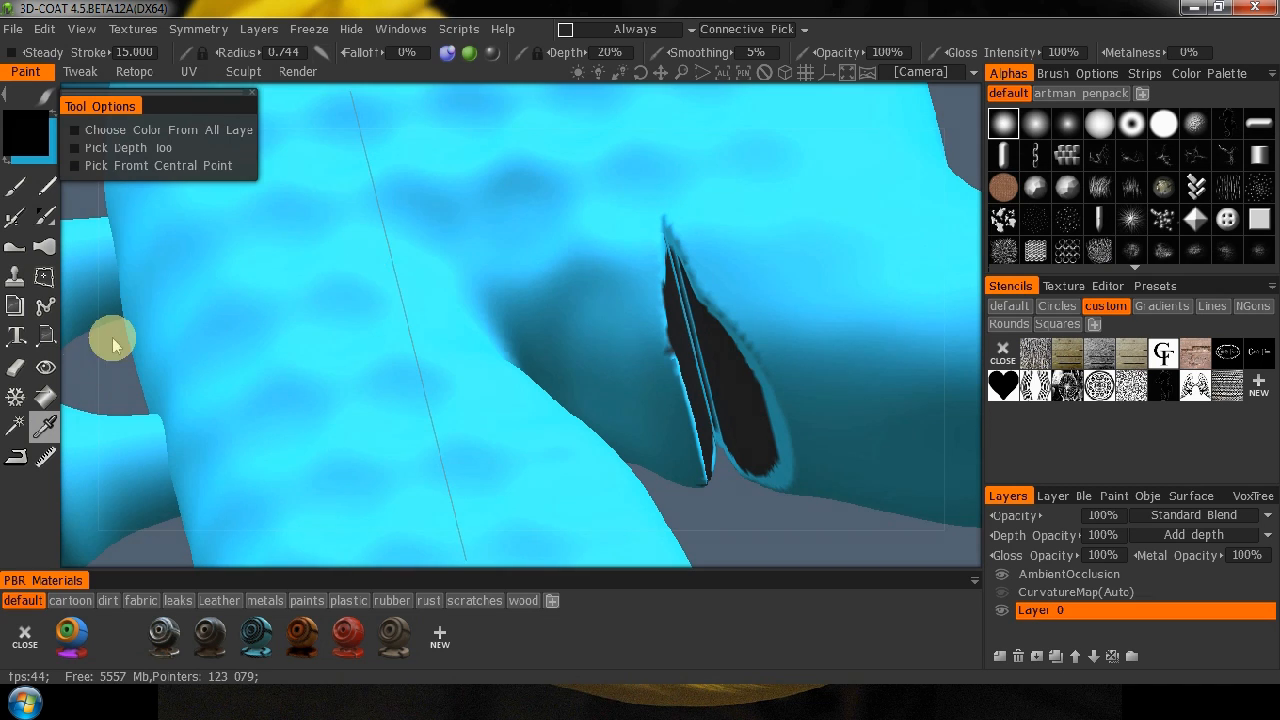
left_click(12, 195)
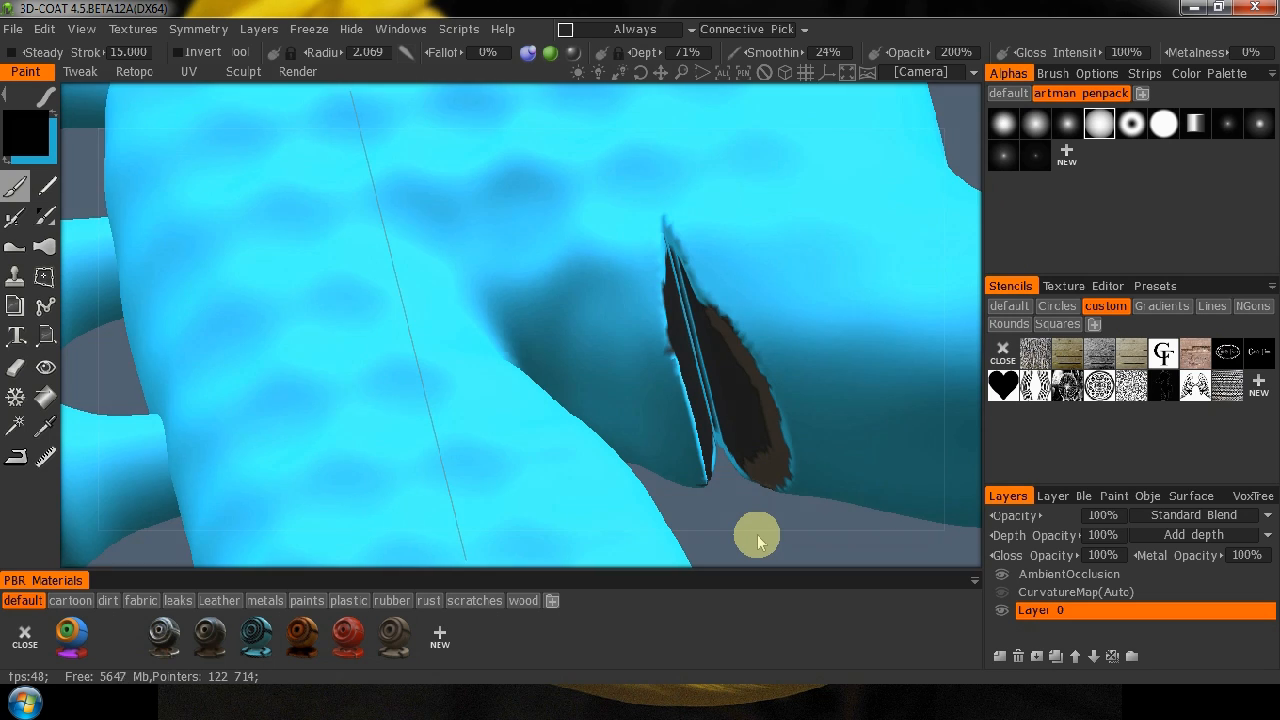
left_click_drag(758, 535, 509, 434)
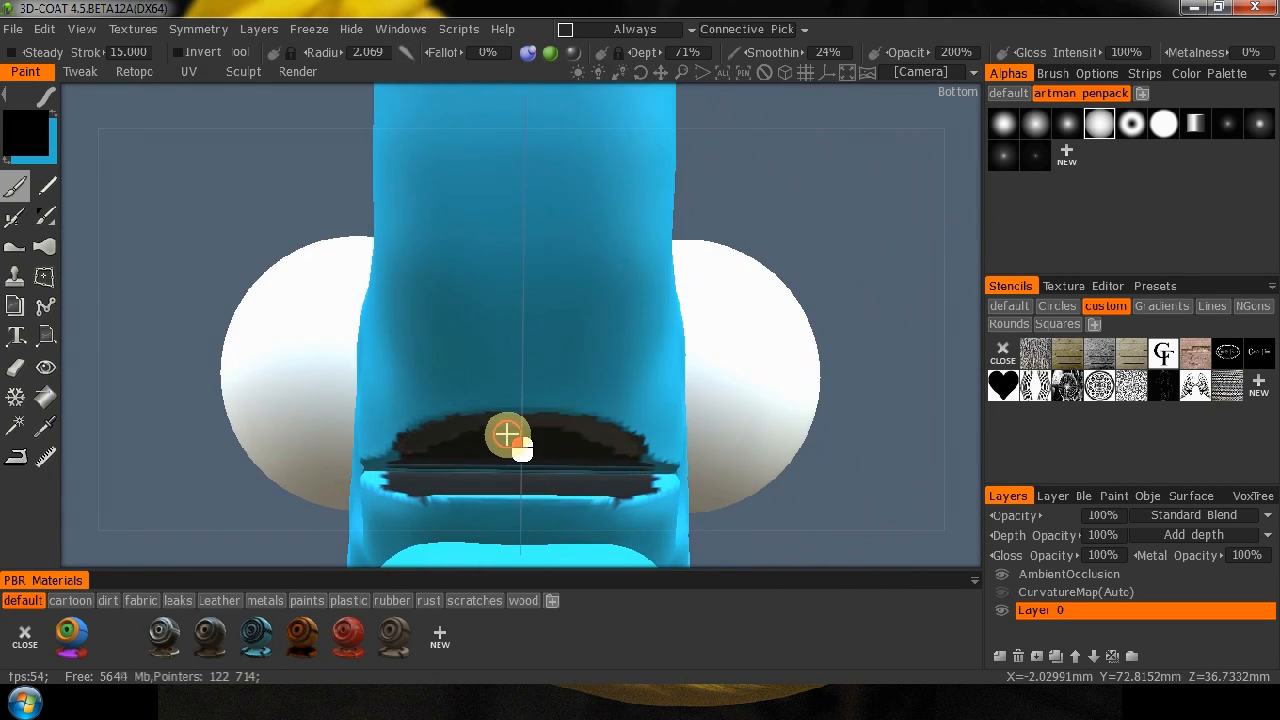
middle_click_drag(800, 543, 829, 385)
left_click_drag(829, 385, 650, 398)
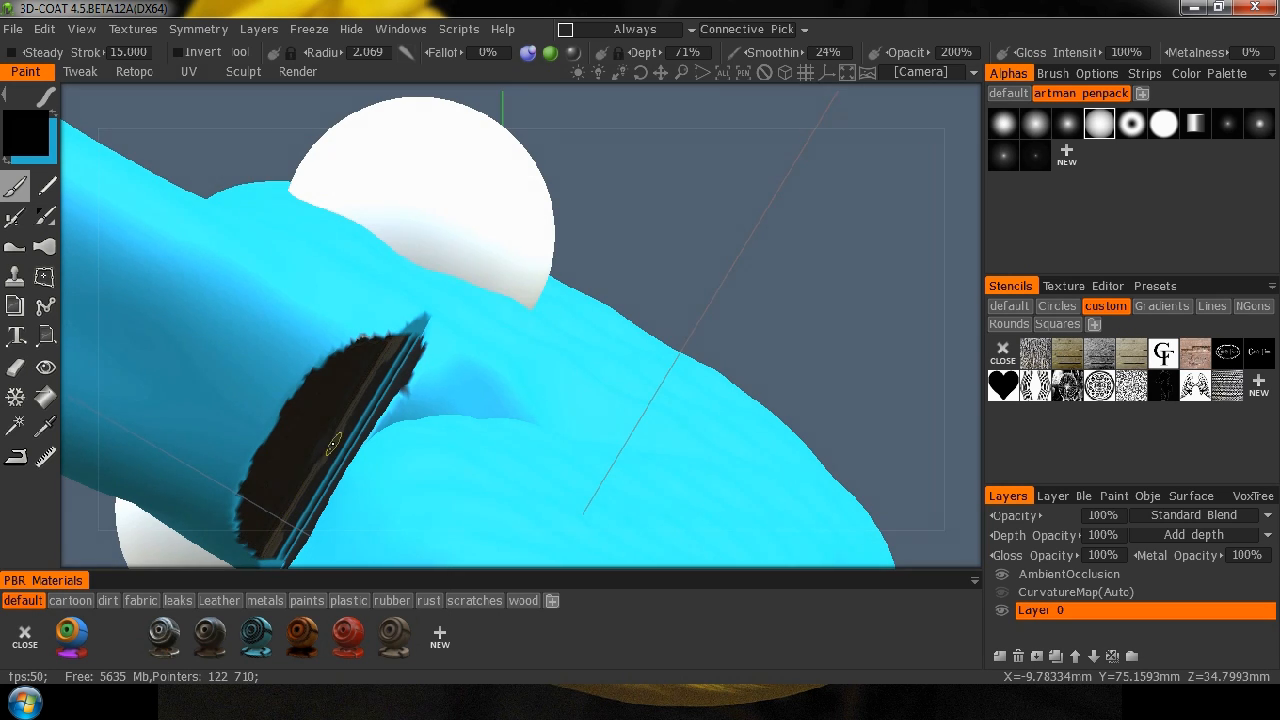
Swap back to the blue colour and clean up the ragged black edge along the rim of the jaw flap.
right_click_drag(714, 251, 840, 356)
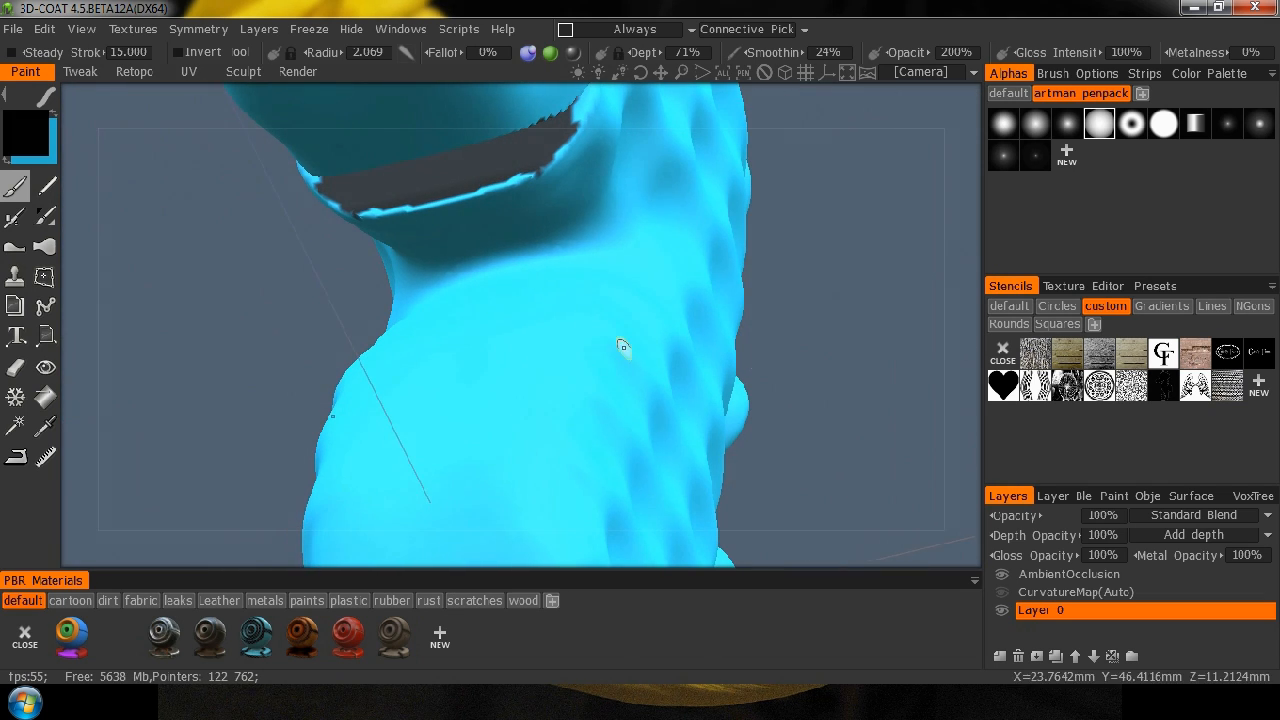
left_click(55, 113)
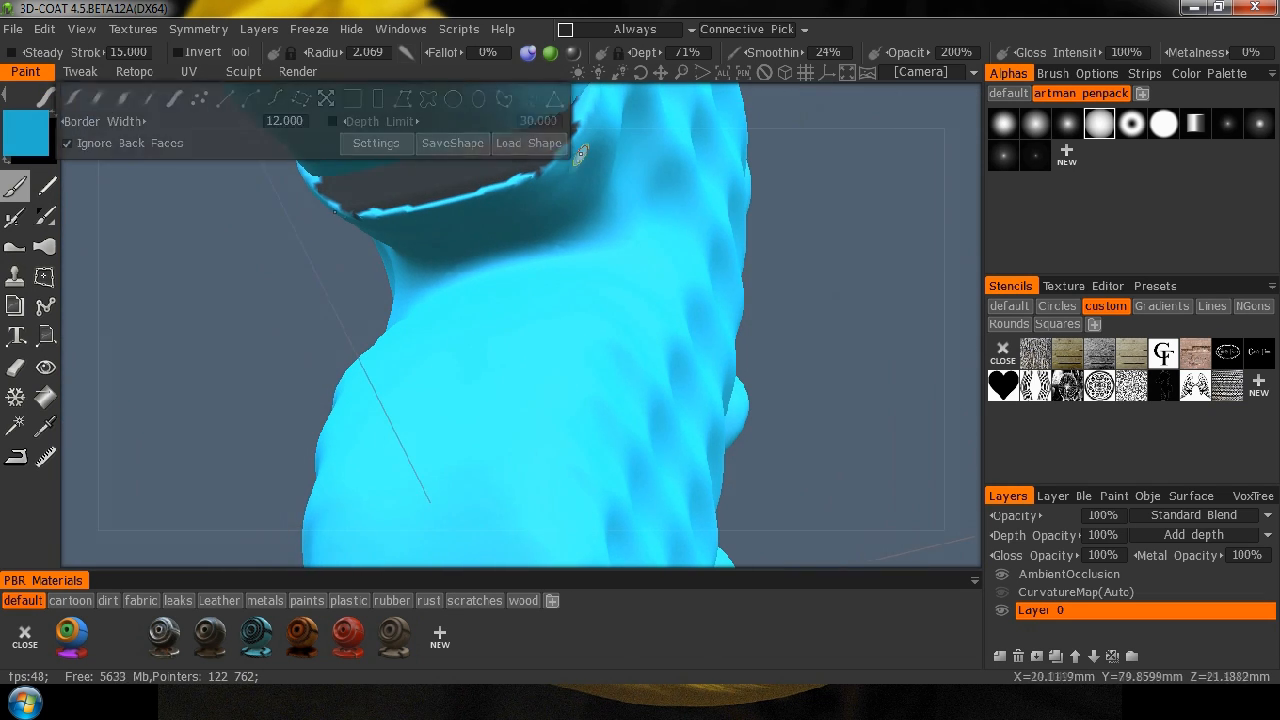
left_click(536, 178)
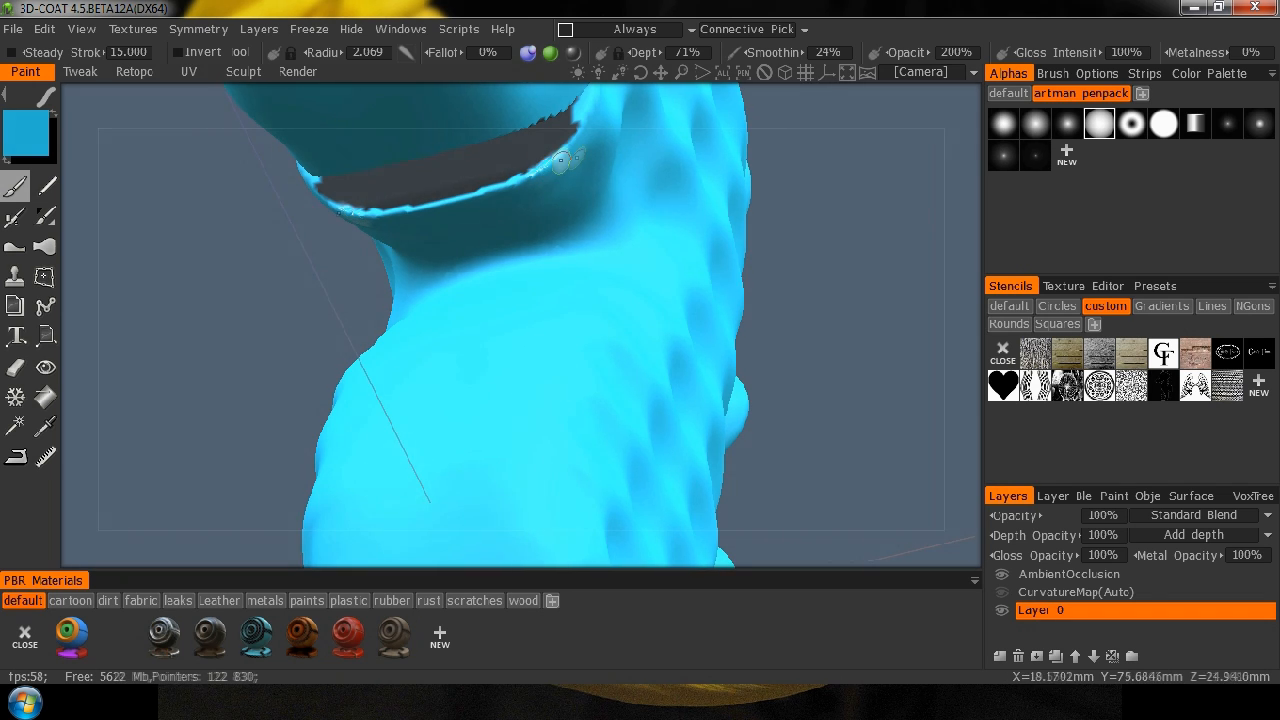
left_click_drag(874, 243, 572, 378)
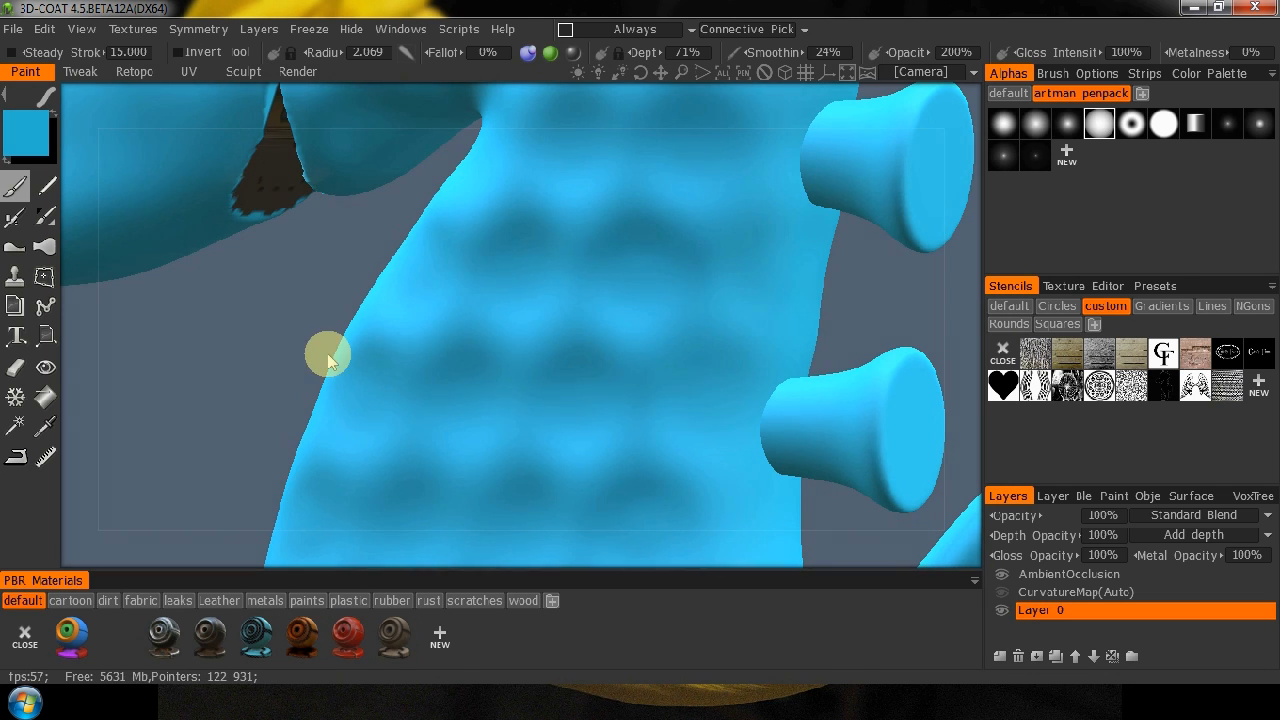
View the seahorse's head from the right side and set the brush's stroke mode to a circle shape.
left_click_drag(86, 400, 383, 505)
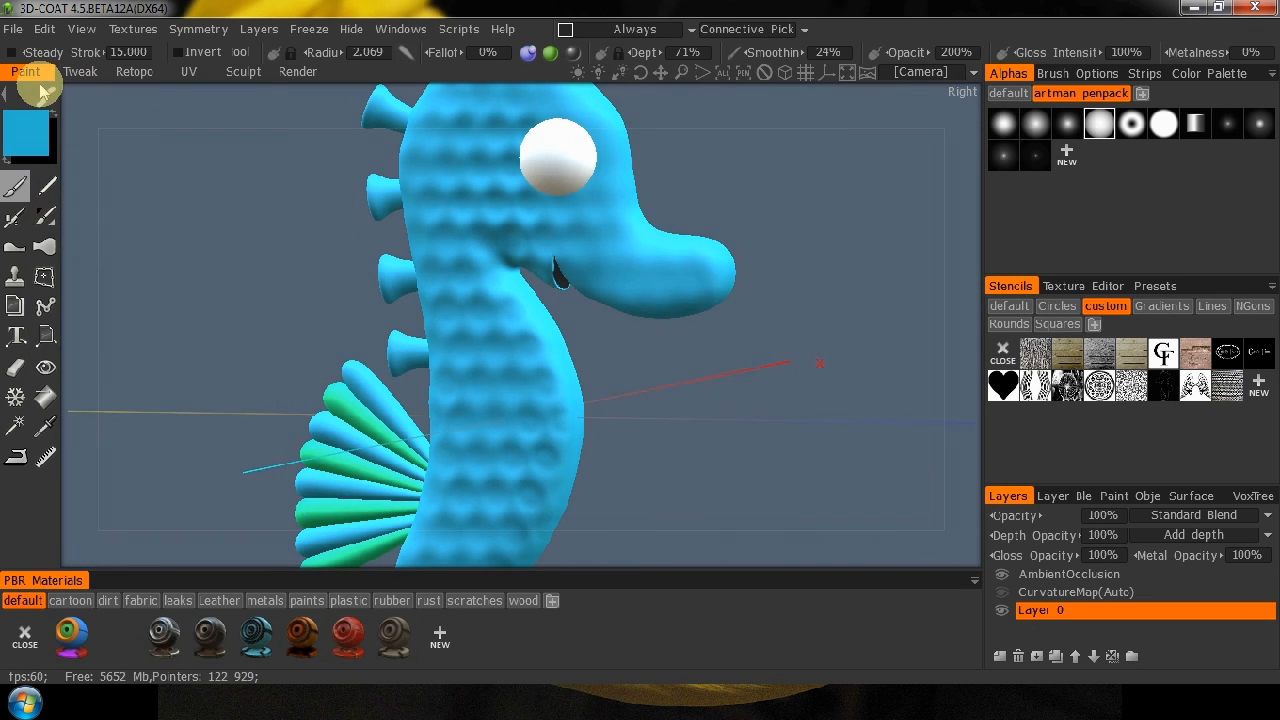
mouse_move(46, 92)
left_click(453, 99)
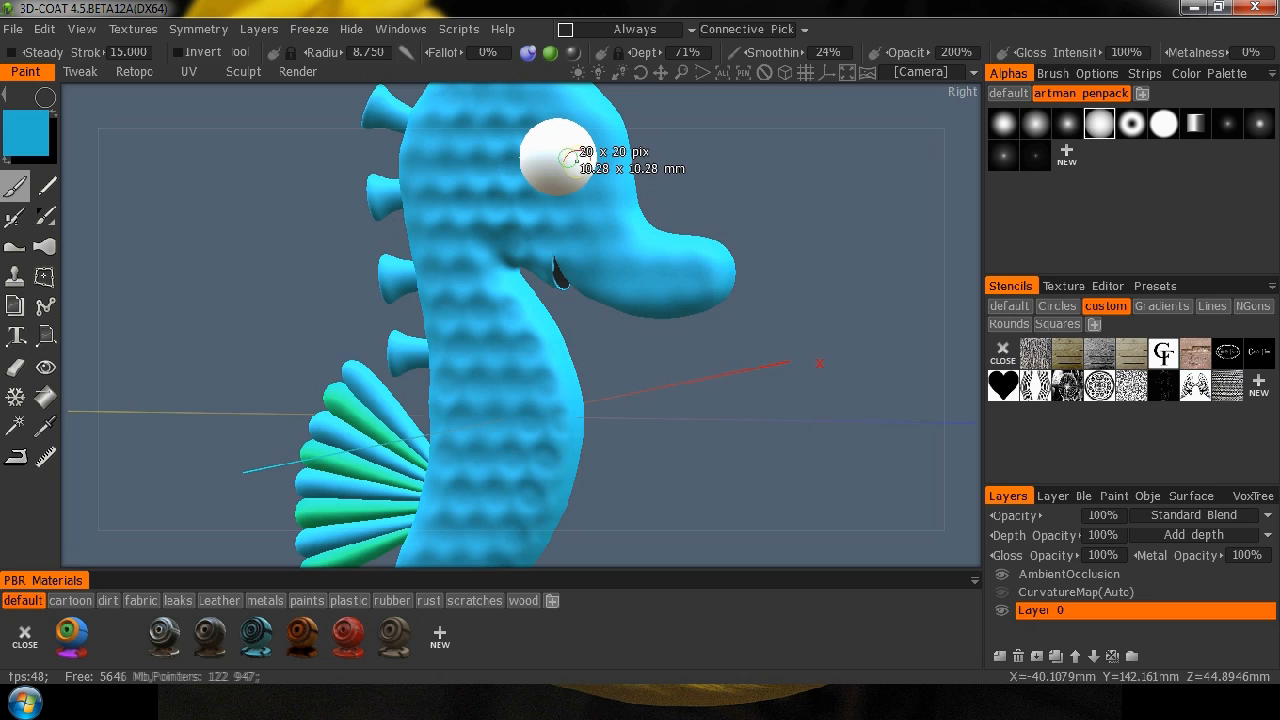
Try a small blue circular pupil on the front half of the white eye, then undo it.
right_click_drag(568, 158, 572, 162)
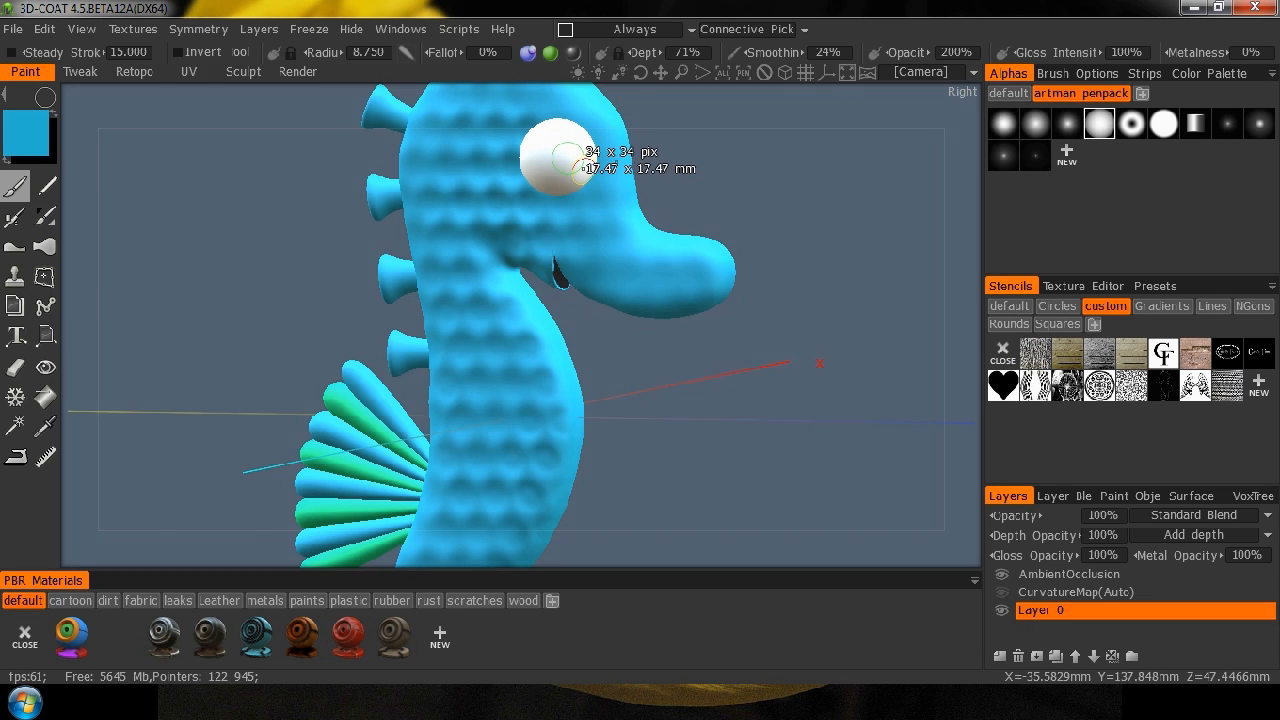
left_click(570, 160)
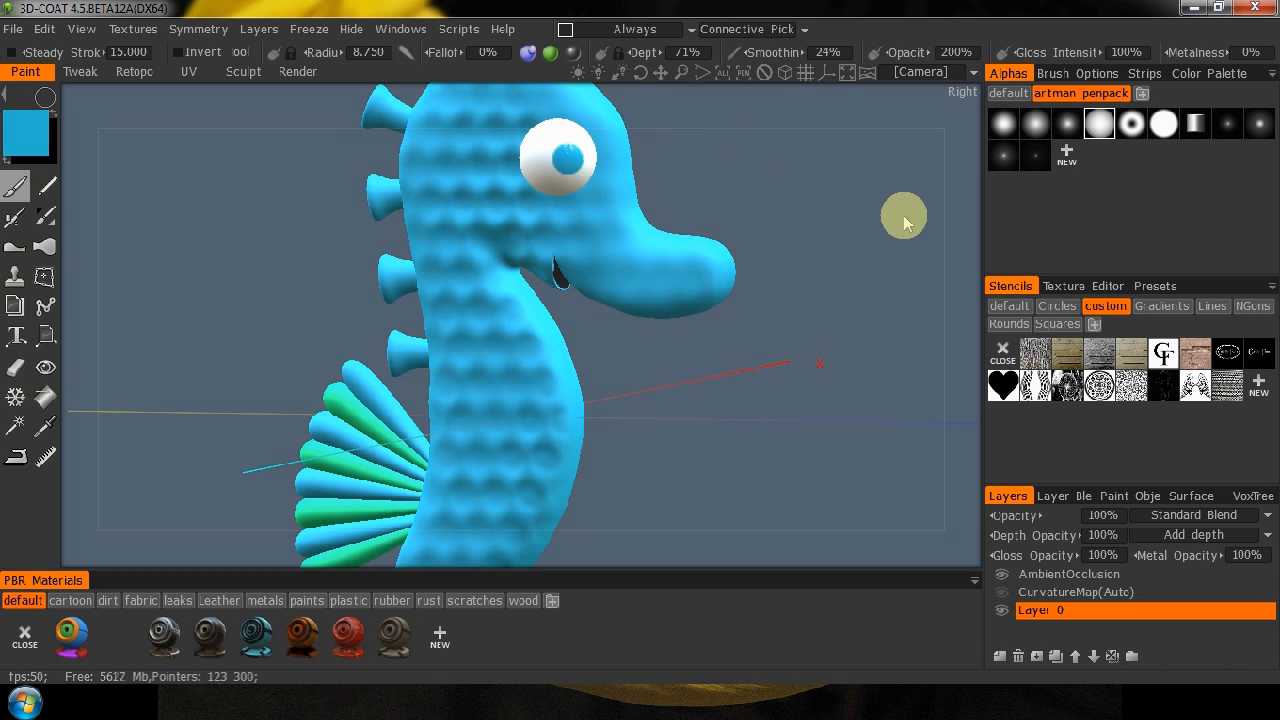
key("ctrl+z")
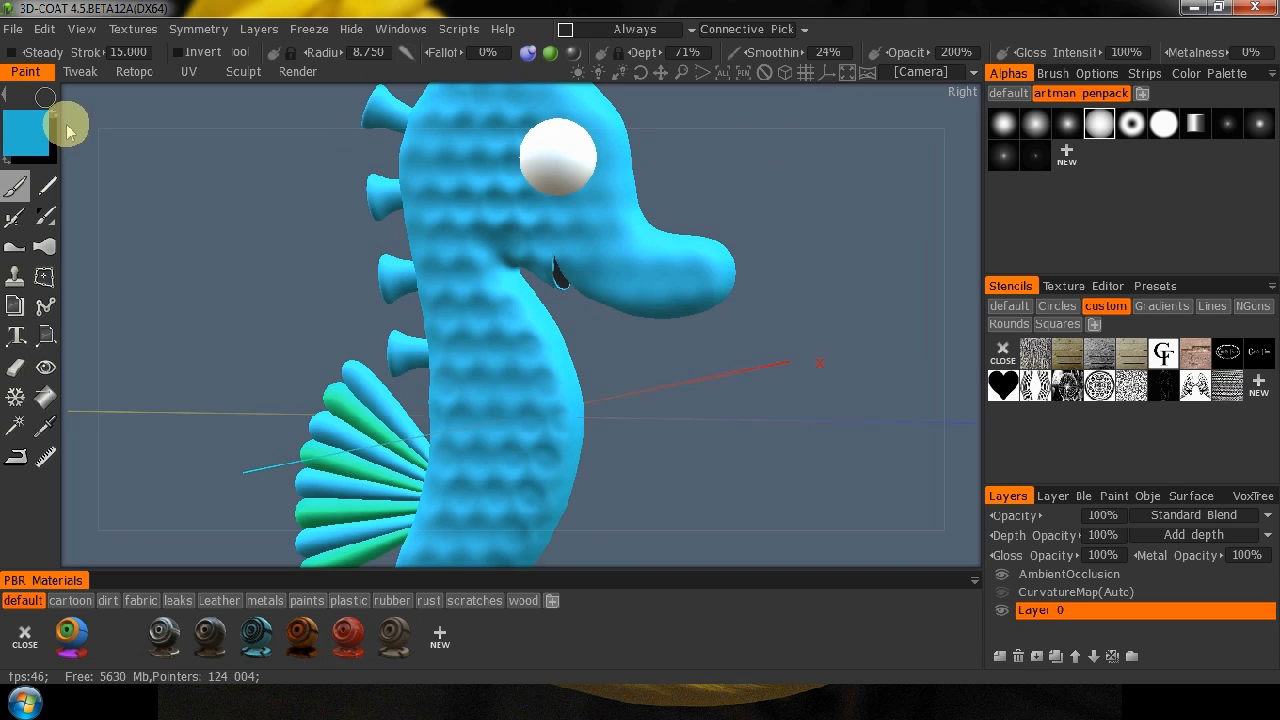
Swap to black, paint a round pupil on the front half of the white eye, and check both eyes from either side.
left_click(46, 98)
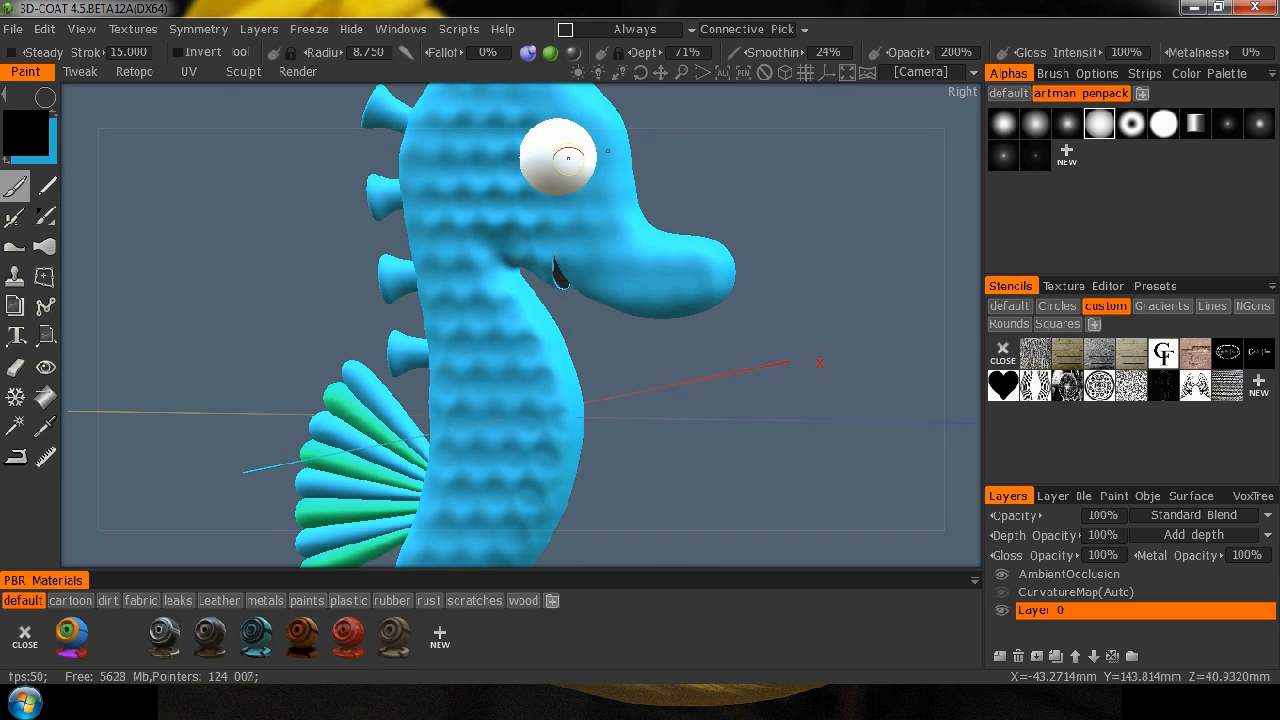
left_click_drag(566, 155, 580, 176)
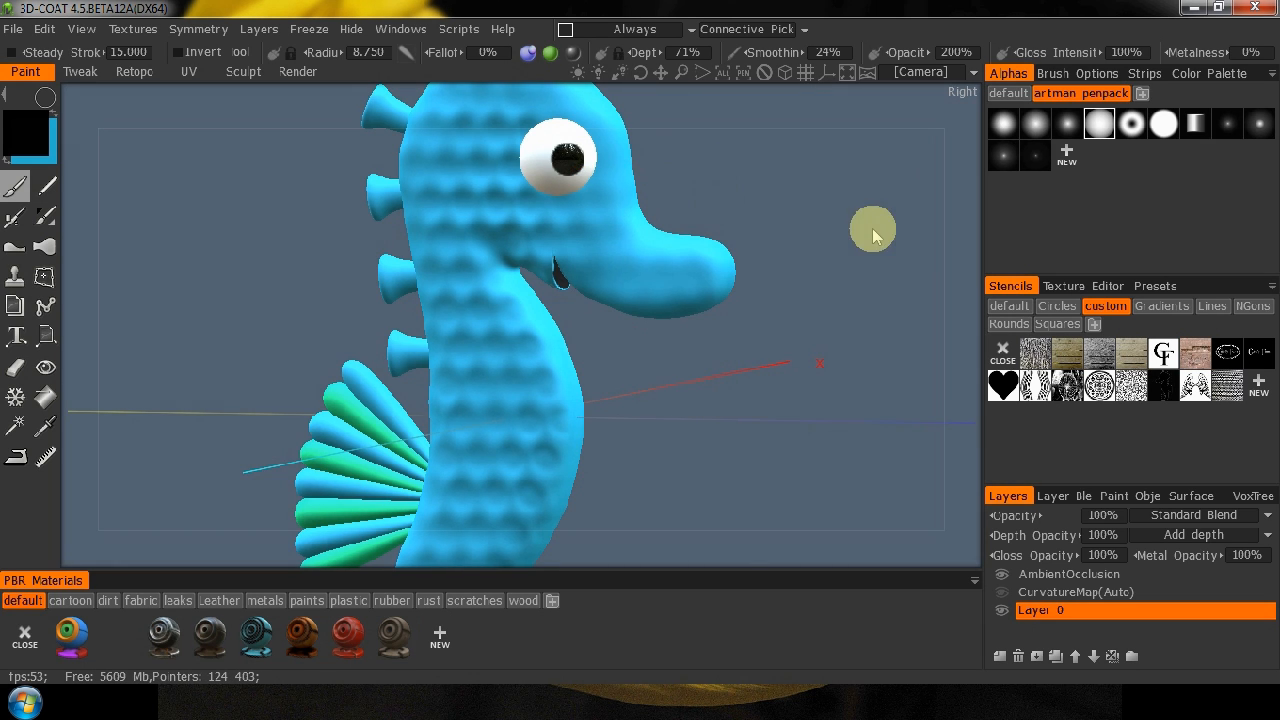
mouse_move(947, 251)
left_mouse_down()
mouse_move(506, 251)
mouse_move(766, 249)
mouse_move(774, 175)
mouse_move(877, 200)
left_mouse_up()
left_click_drag(820, 274, 726, 386)
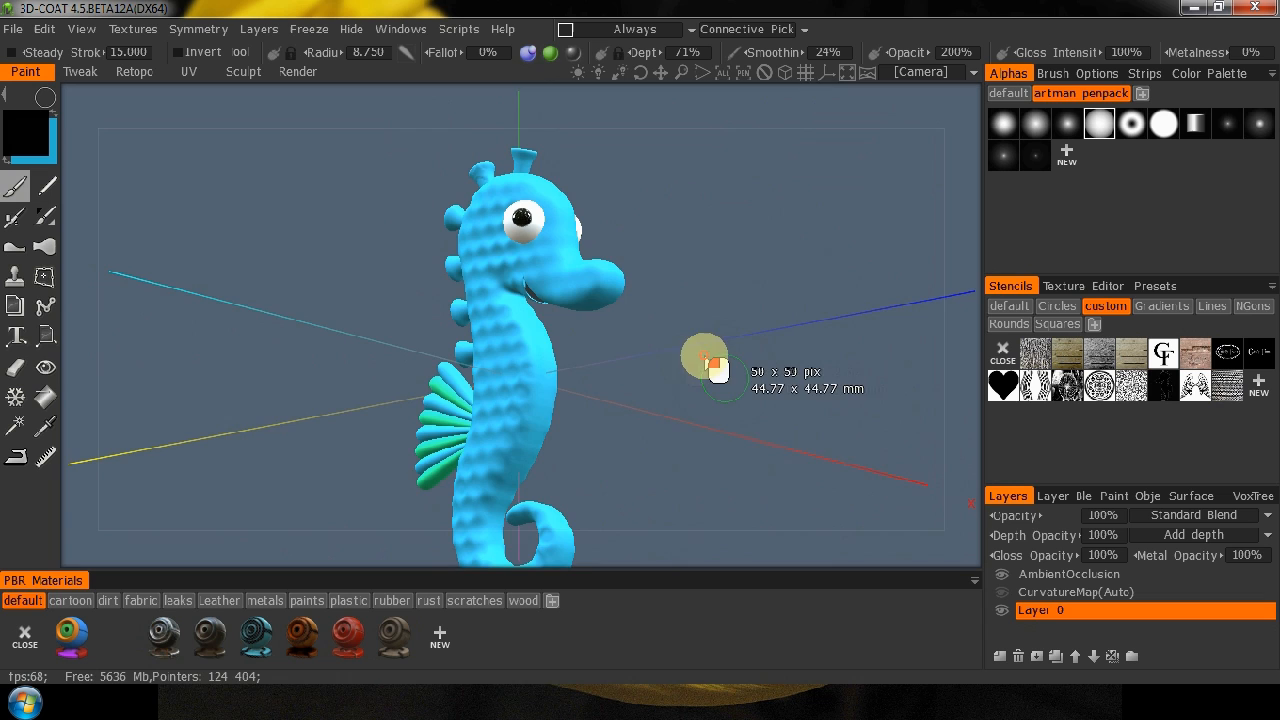
left_click_drag(970, 355, 503, 400)
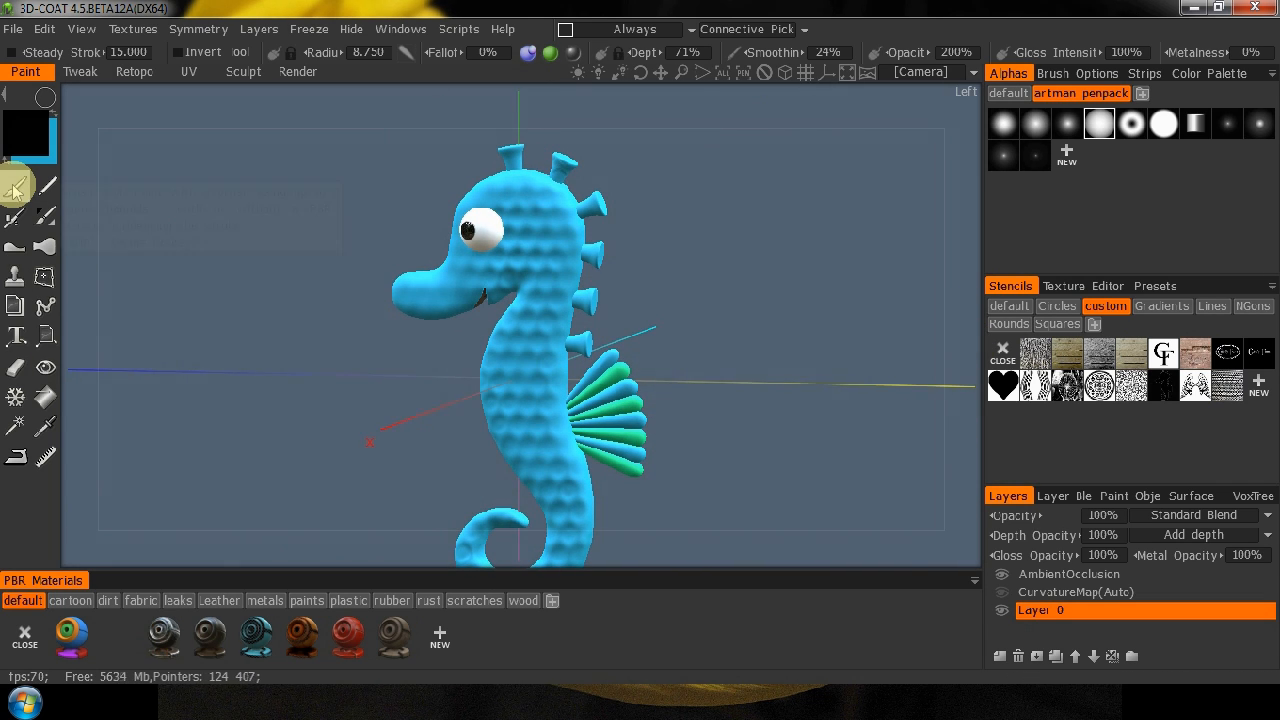
Sample the green from a fin lobe and set up the Airbrush with a soft round alpha and a radius of 26.869.
left_click(45, 427)
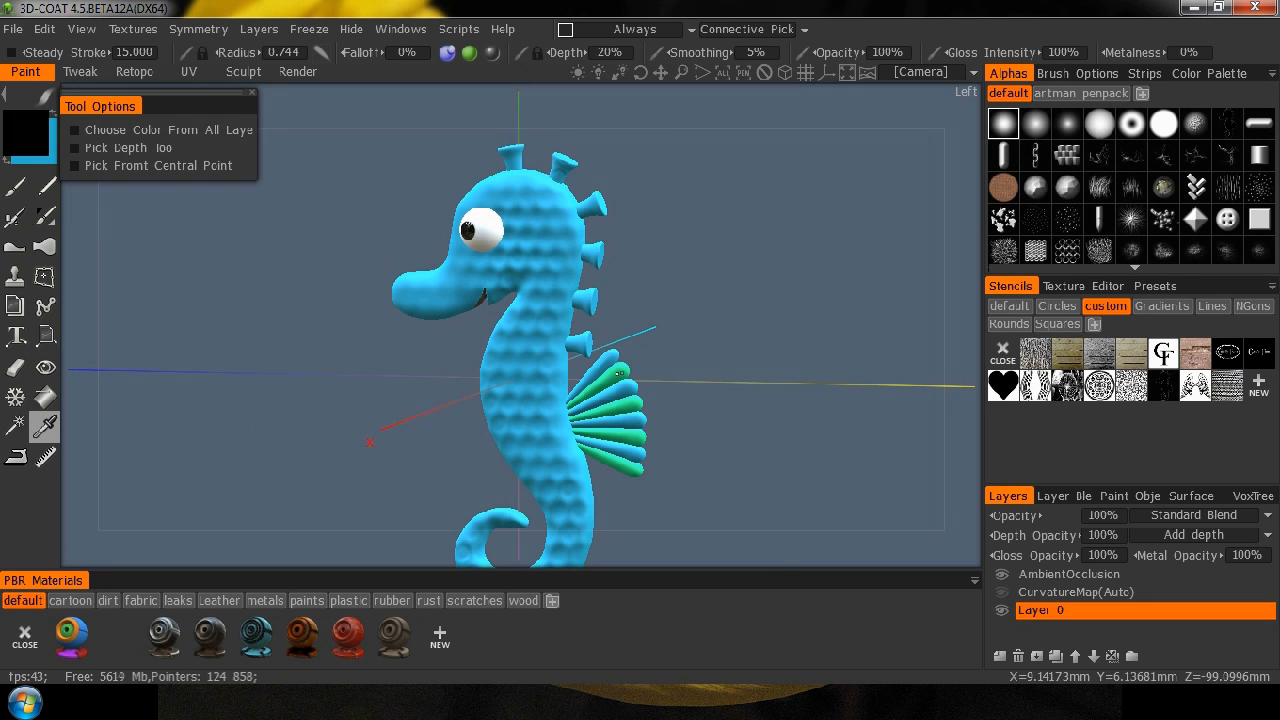
left_click(618, 373)
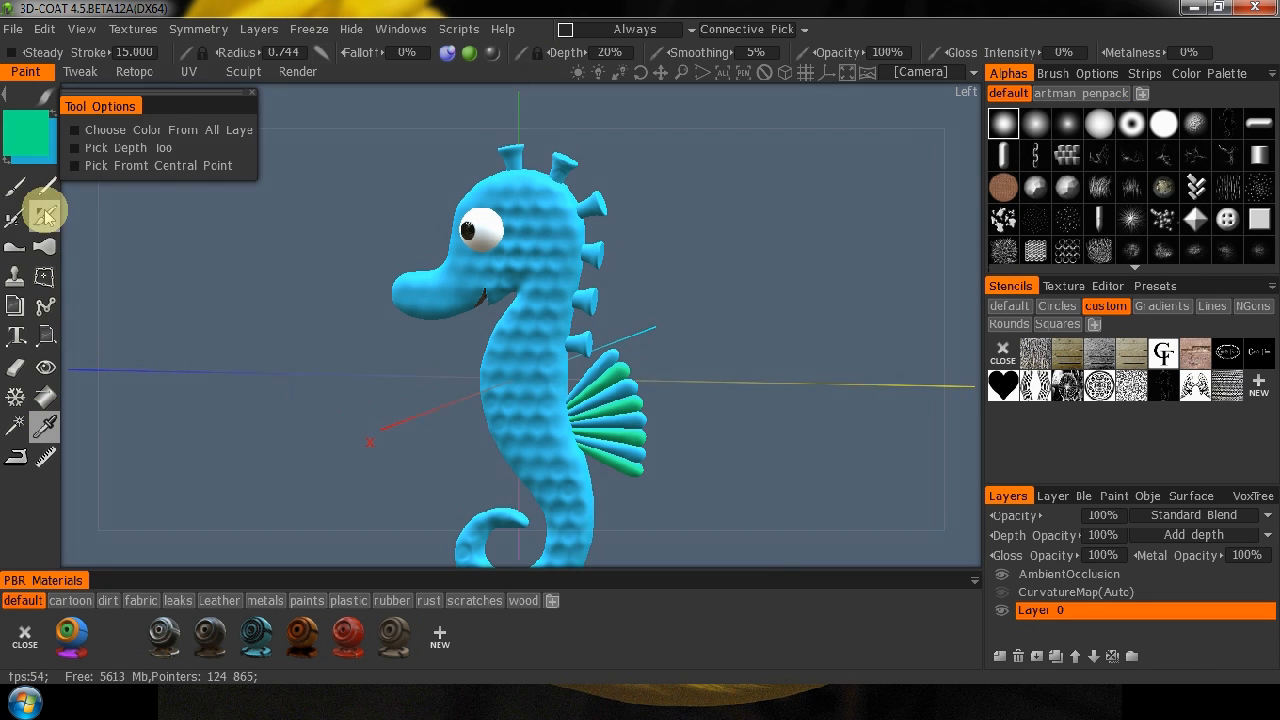
left_click(15, 215)
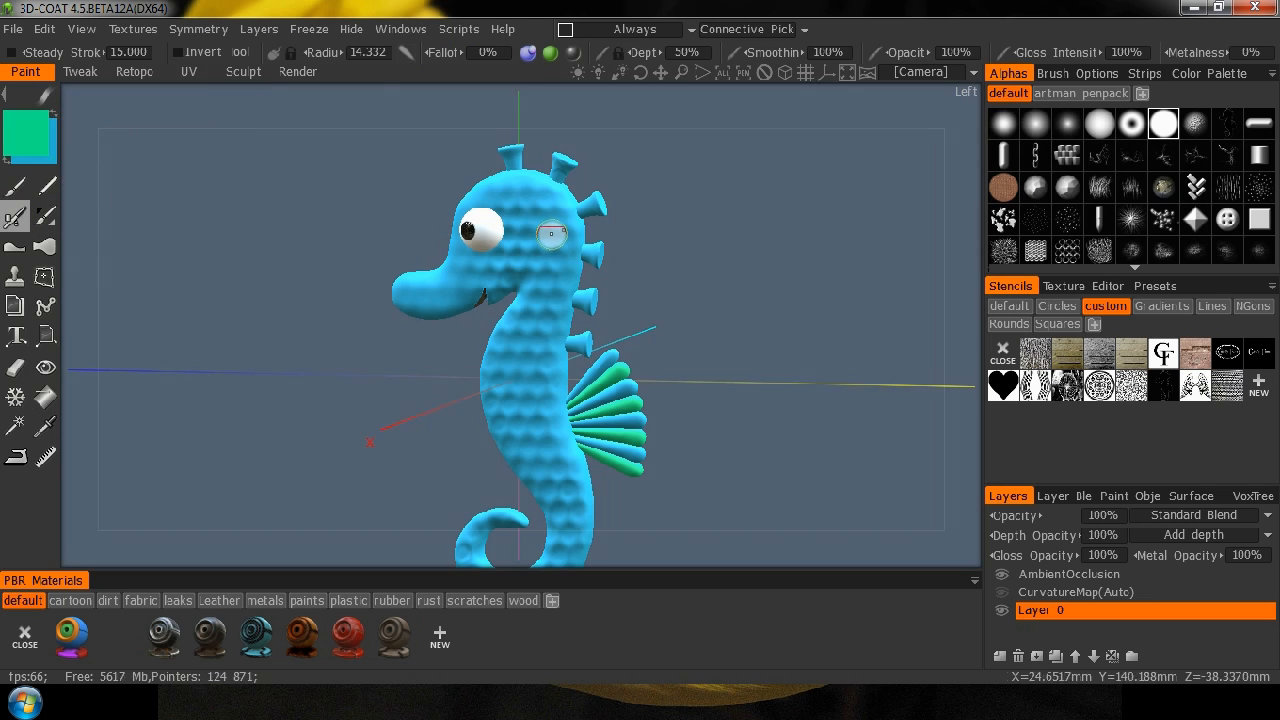
left_click(1035, 123)
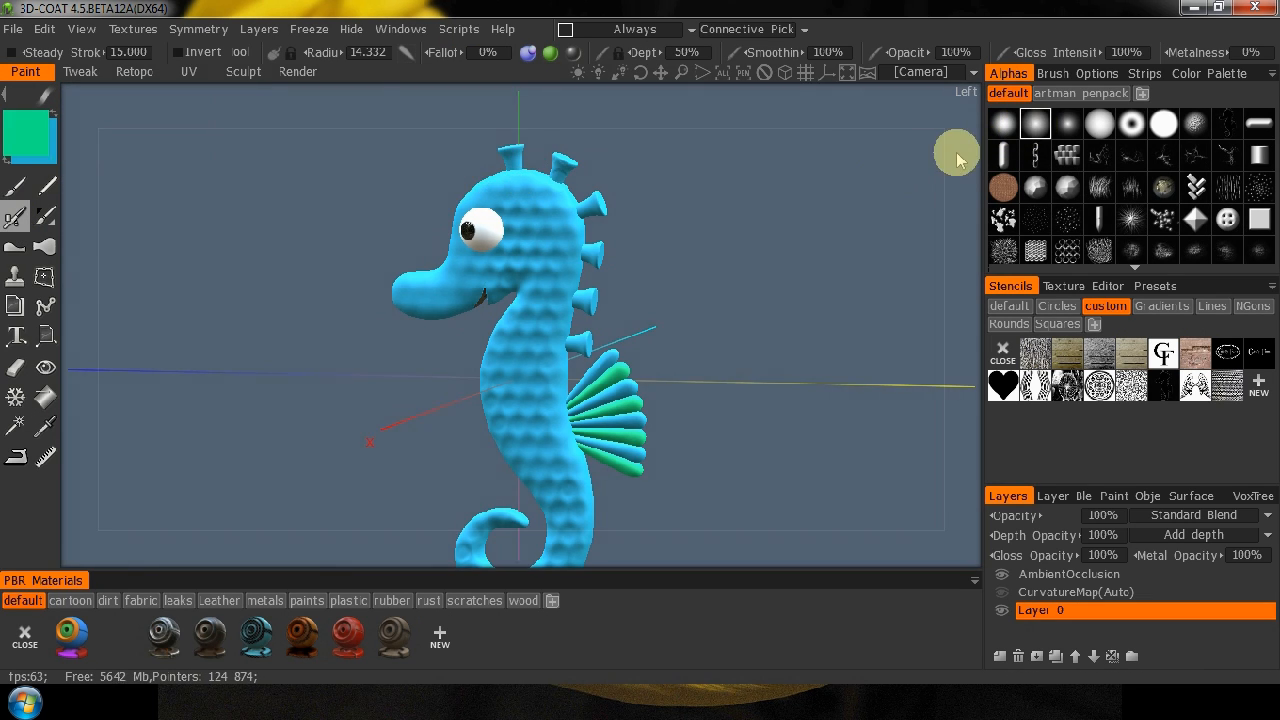
left_click(1002, 124)
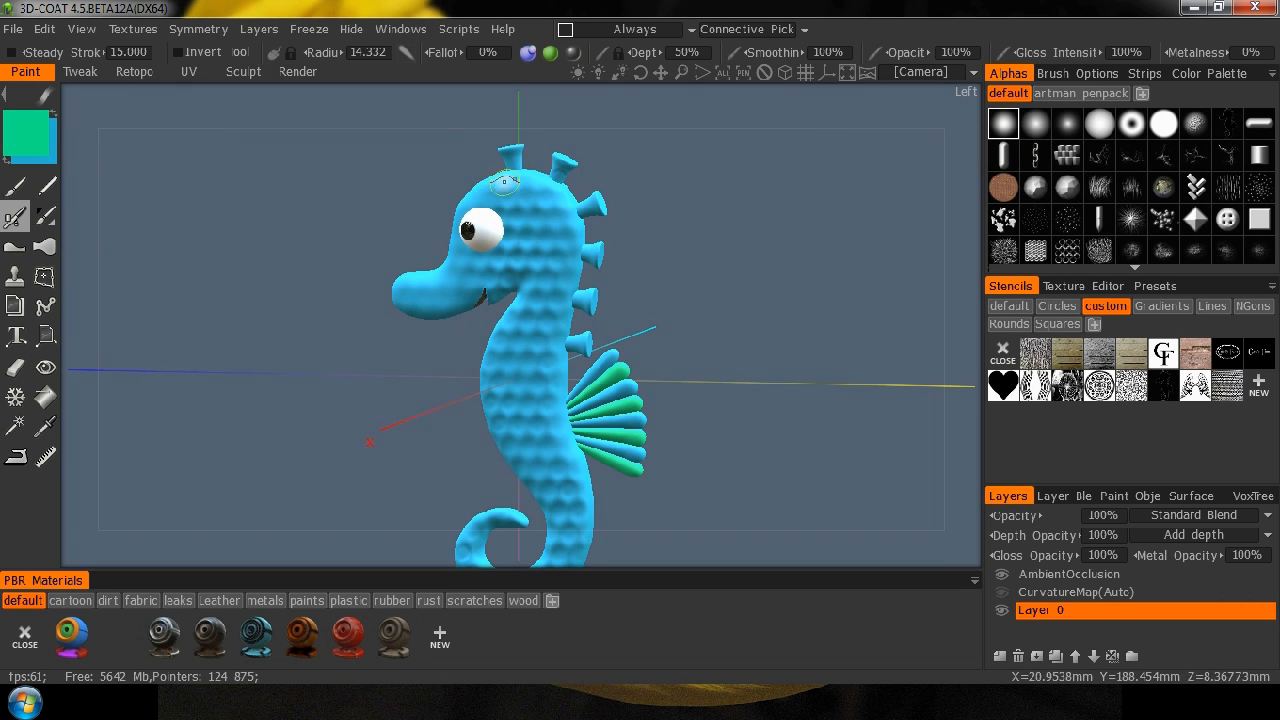
right_click_drag(496, 186, 521, 186)
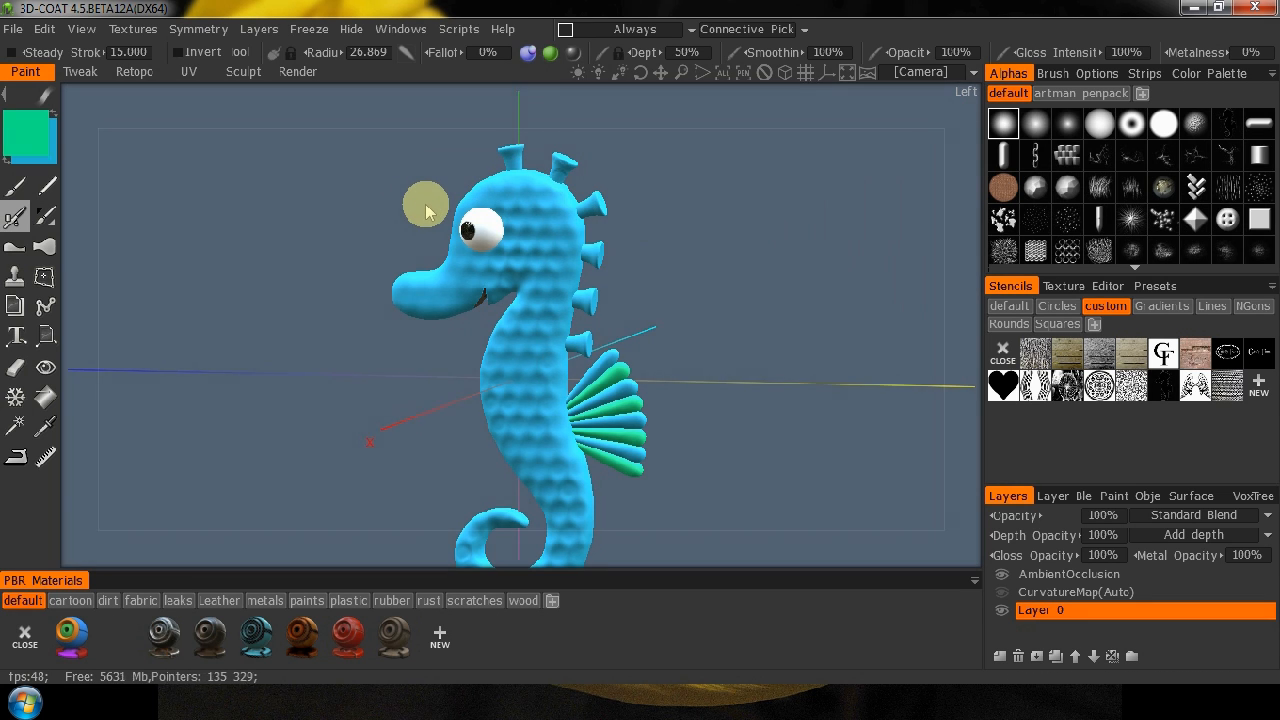
Airbrush soft green over the crown and down the back of the seahorse's head and neck.
key("KP_4")
middle_click_drag(726, 176, 723, 250)
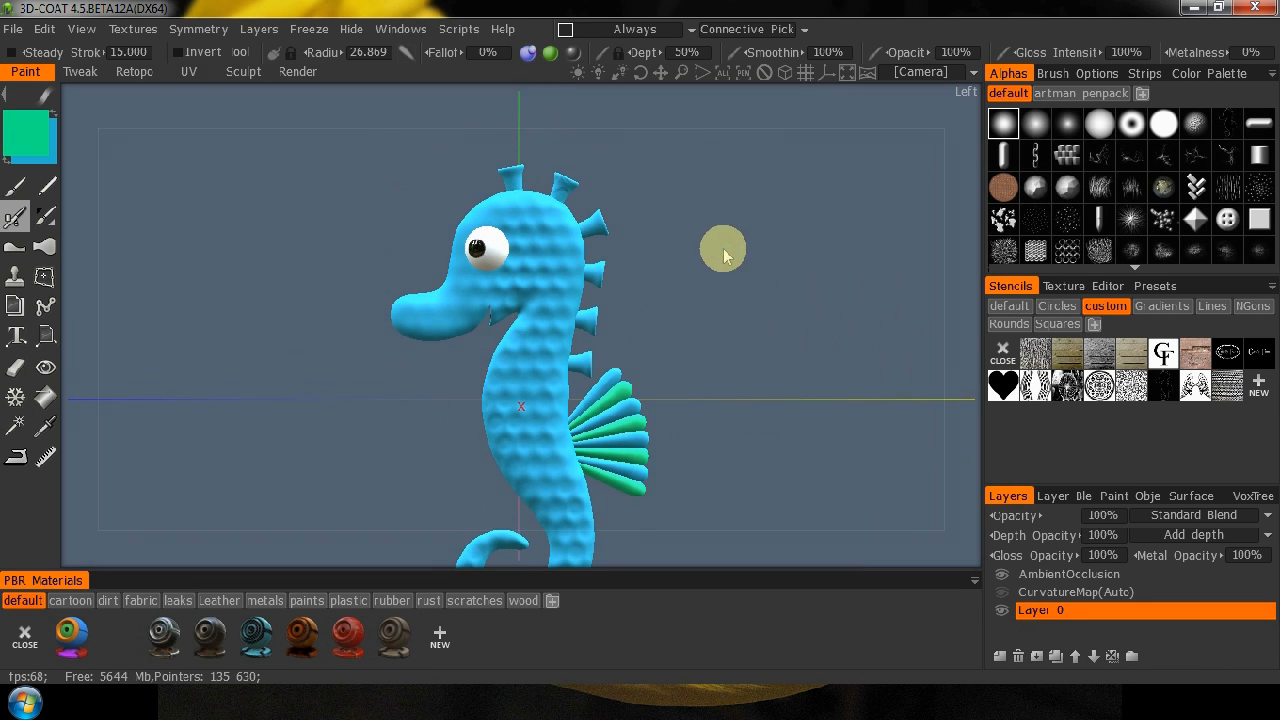
left_click_drag(714, 200, 450, 245)
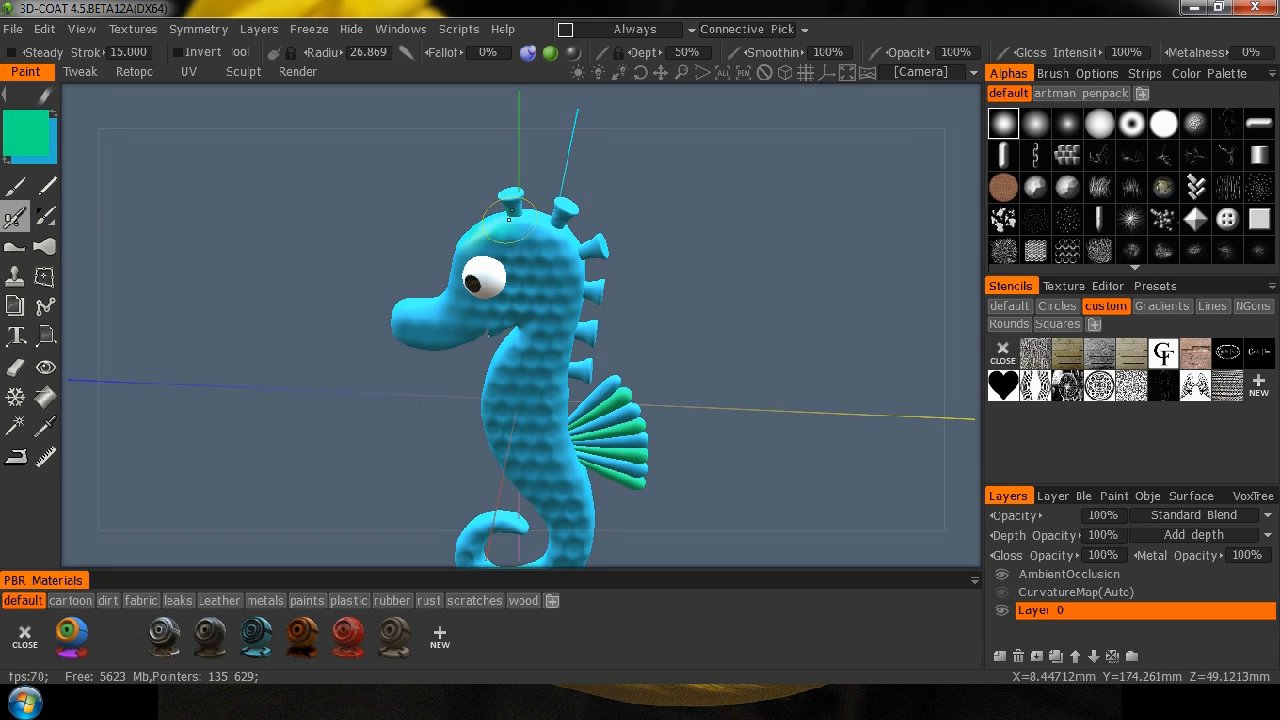
left_click_drag(750, 218, 567, 227)
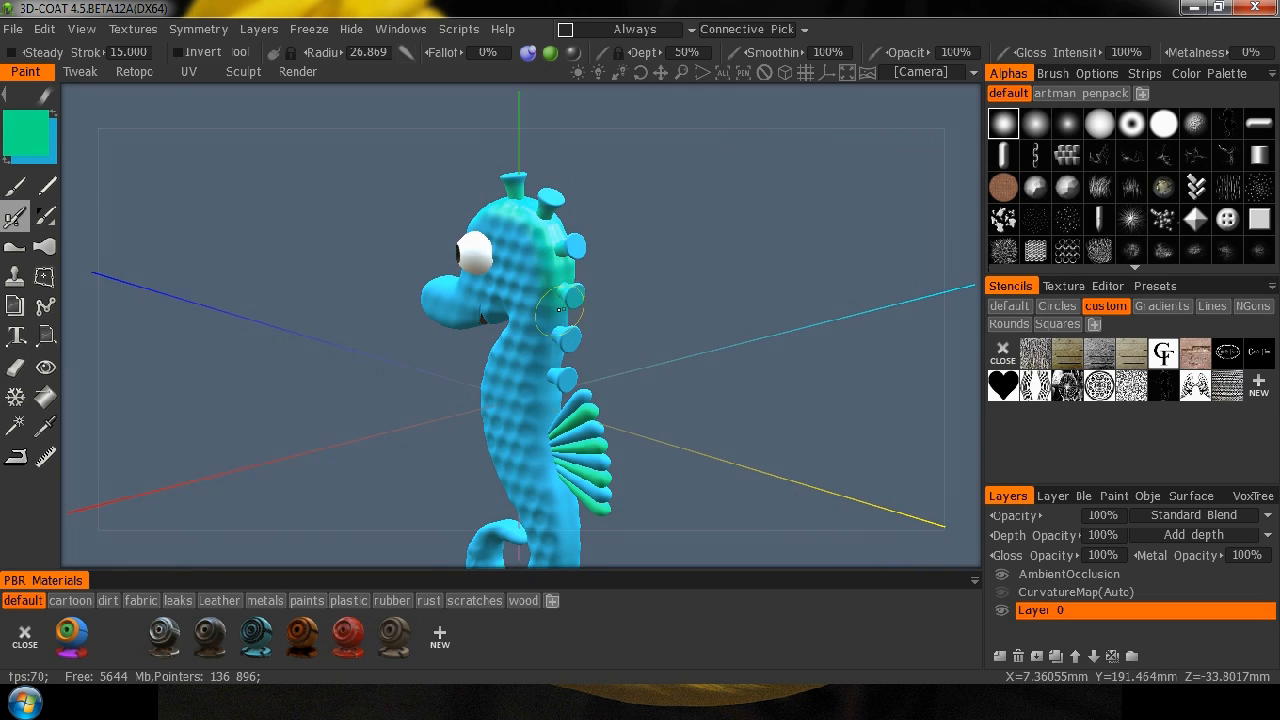
Continue the green airbrushed band down the lower back past the fin and around the outer curve of the tail.
mouse_move(714, 429)
left_mouse_down()
mouse_move(851, 377)
mouse_move(785, 350)
mouse_move(608, 371)
mouse_move(565, 392)
left_mouse_up()
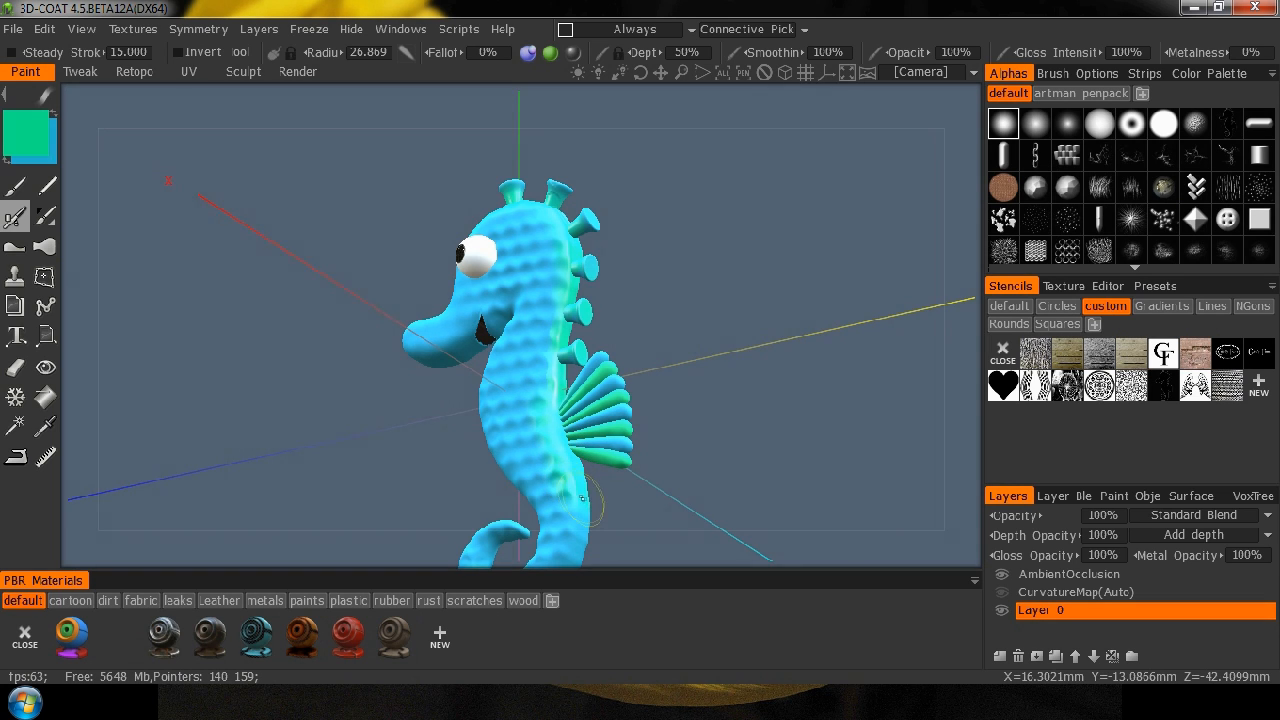
mouse_move(703, 385)
left_mouse_down()
mouse_move(817, 403)
mouse_move(754, 240)
mouse_move(659, 405)
left_mouse_up()
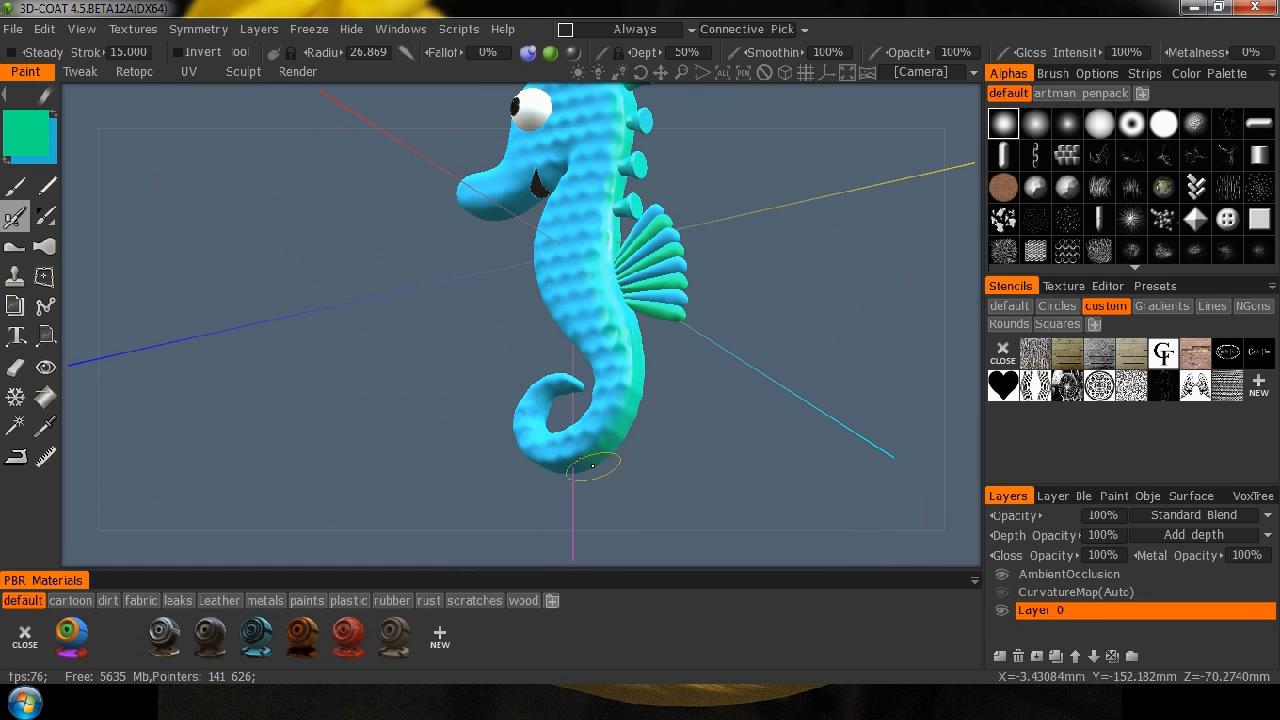
mouse_move(744, 305)
left_mouse_down()
mouse_move(834, 371)
mouse_move(840, 391)
mouse_move(728, 318)
left_mouse_up()
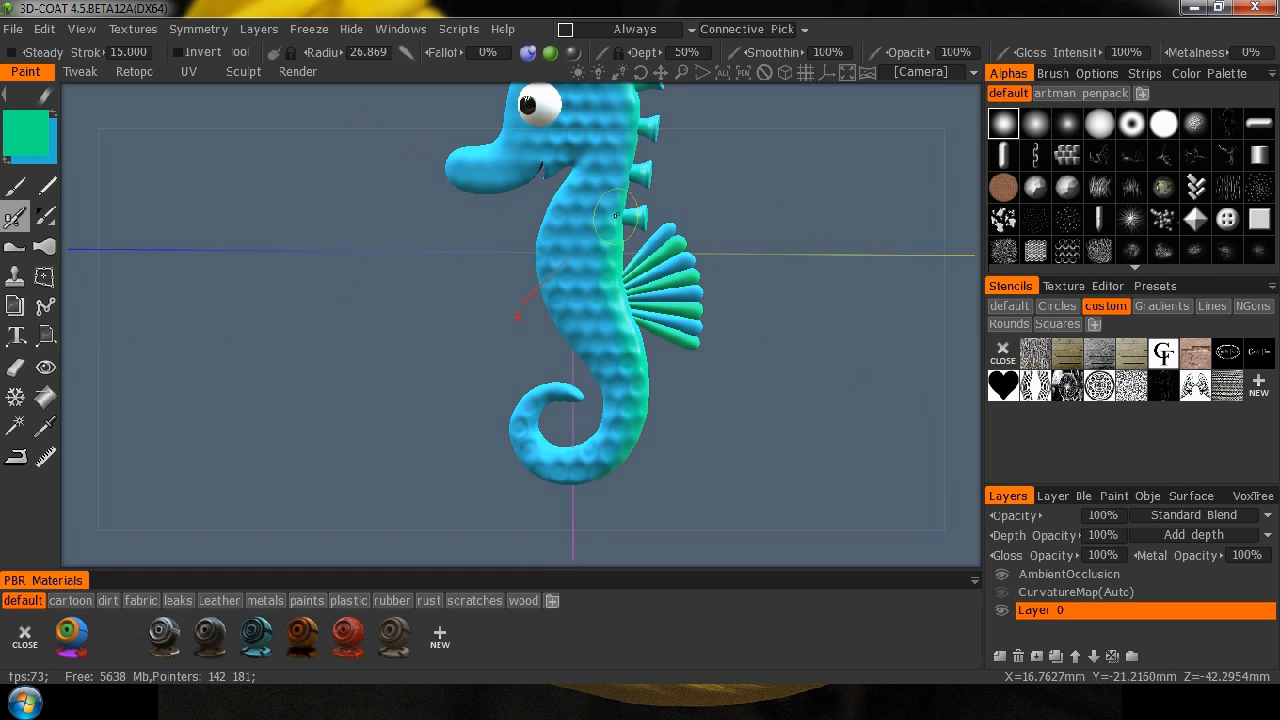
left_click_drag(791, 191, 757, 291)
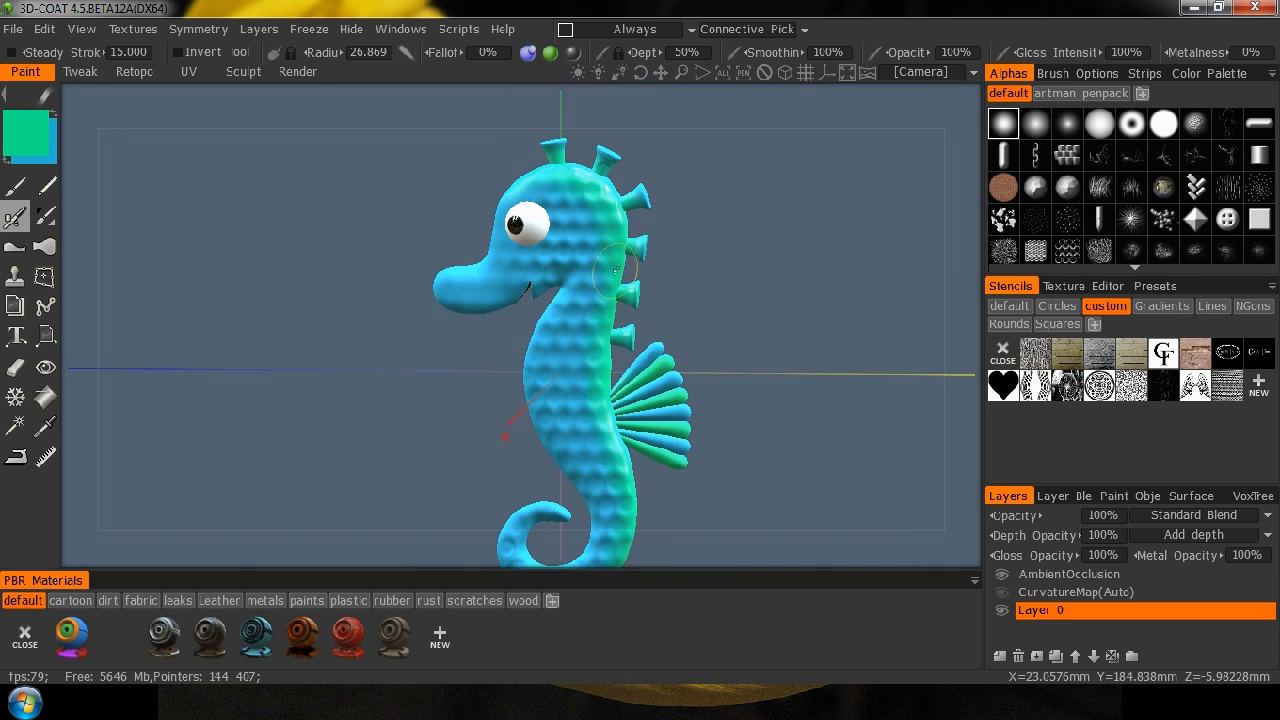
Swap to the blue and fill the spines along the back with it, checking them from both sides.
left_click(44, 397)
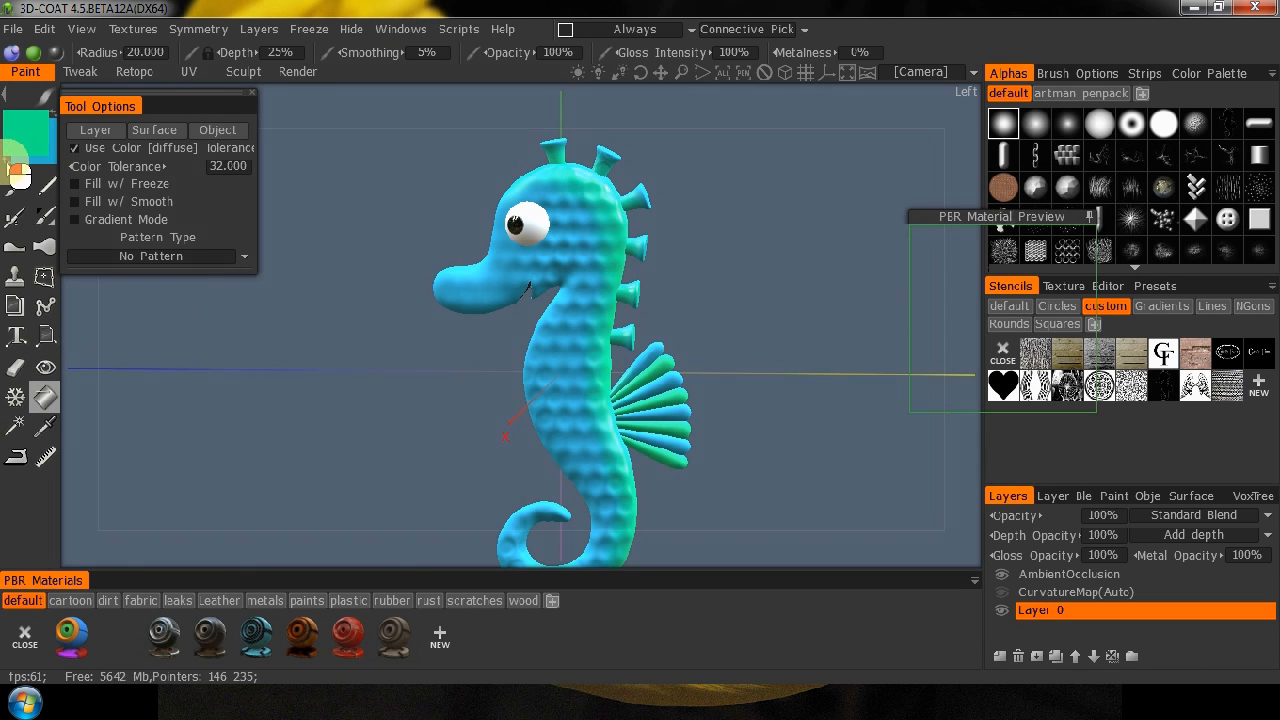
left_click(16, 170)
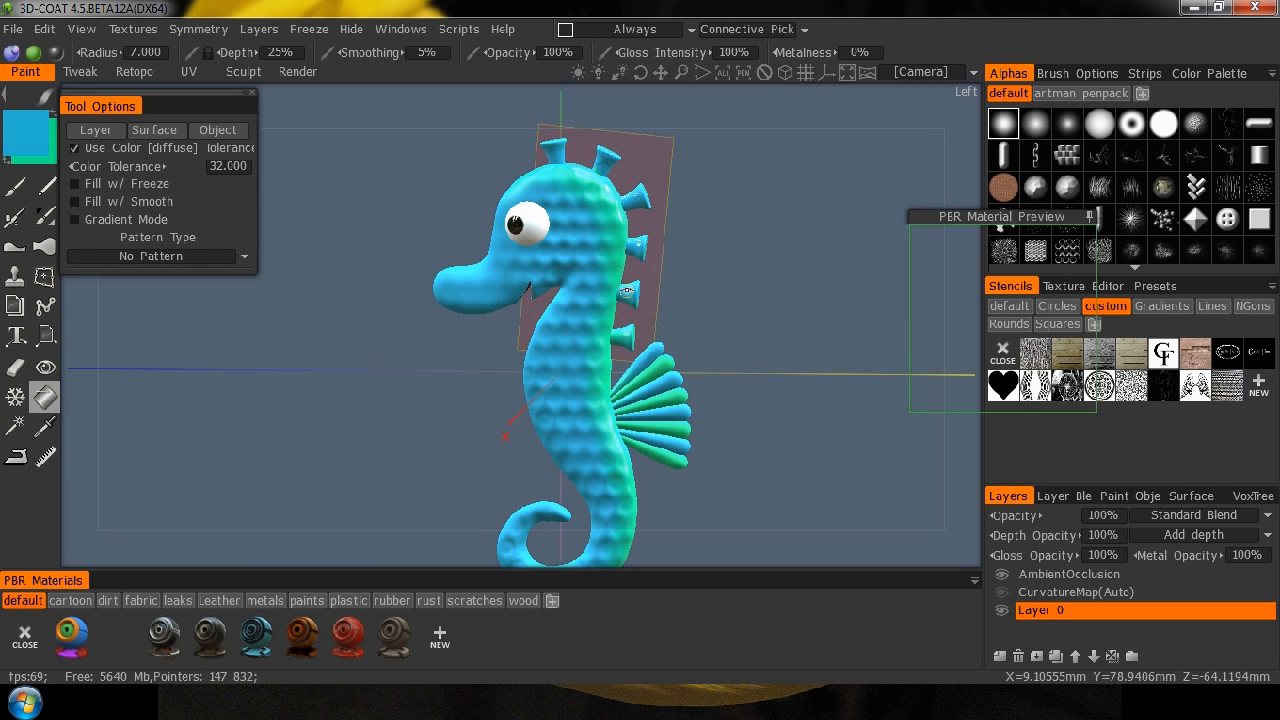
left_click_drag(802, 316, 270, 306)
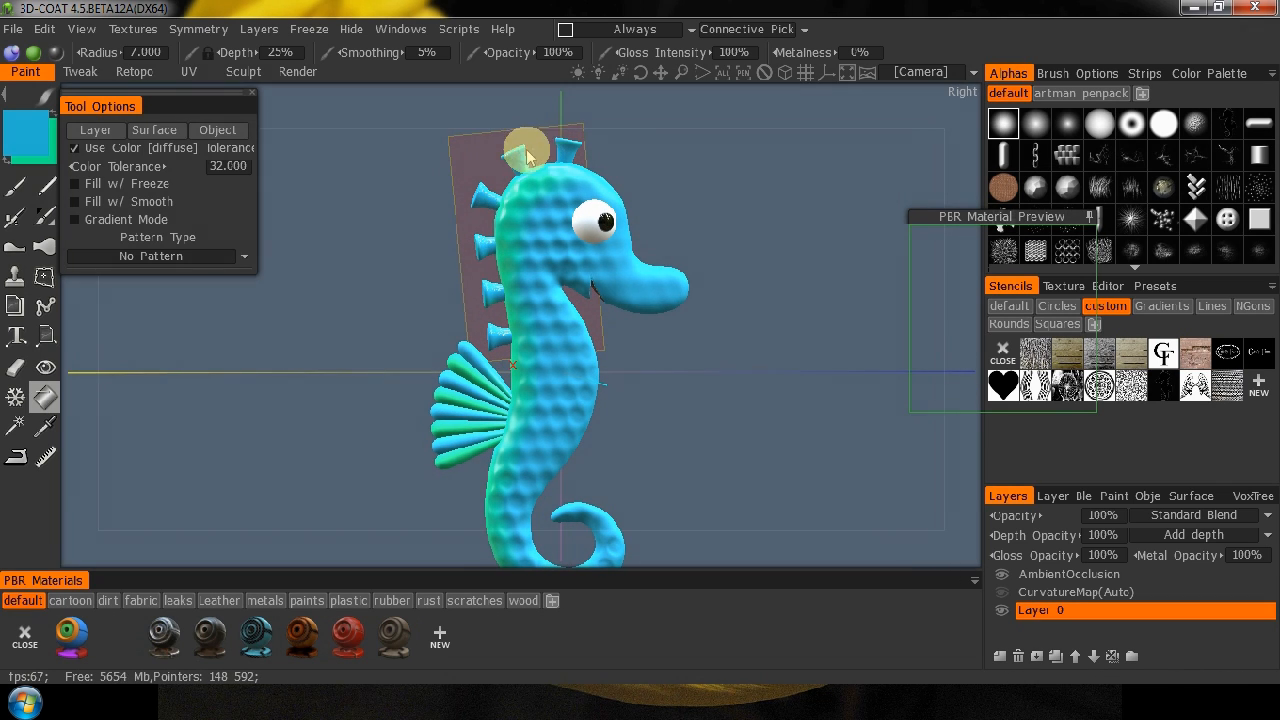
left_click_drag(705, 361, 1076, 357)
left_click_drag(414, 344, 649, 339)
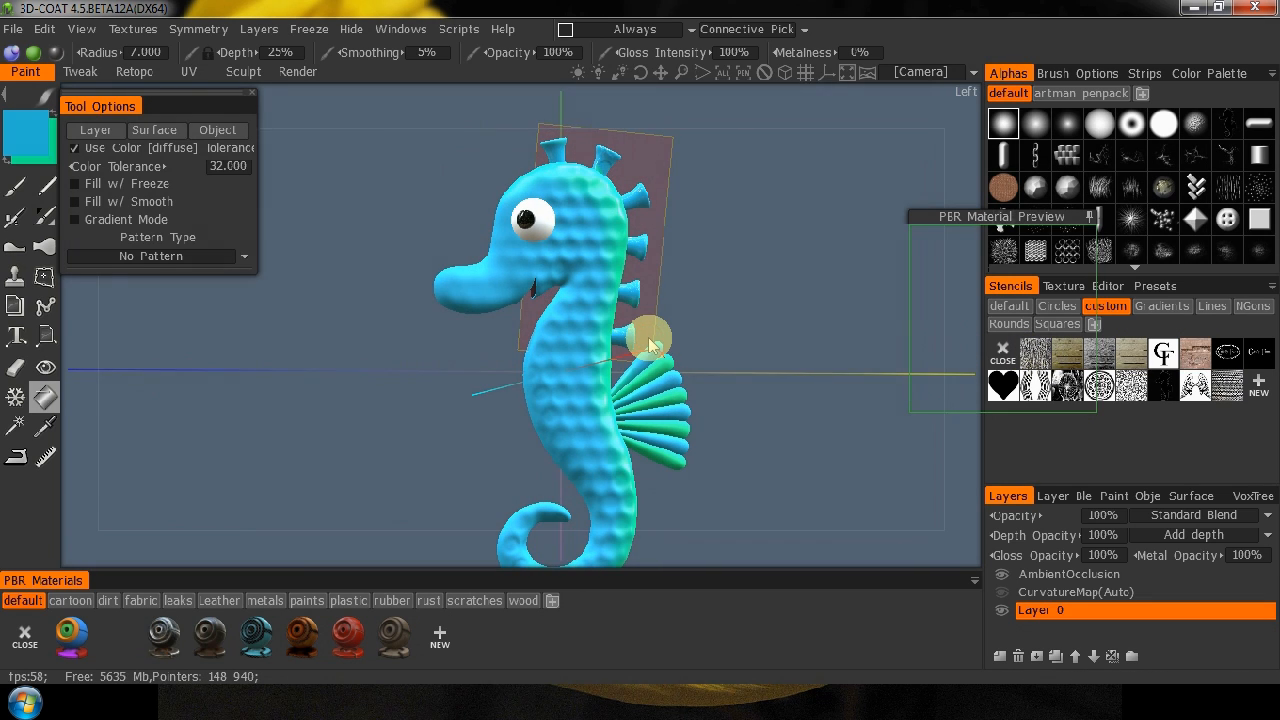
right_click_drag(736, 252, 676, 304)
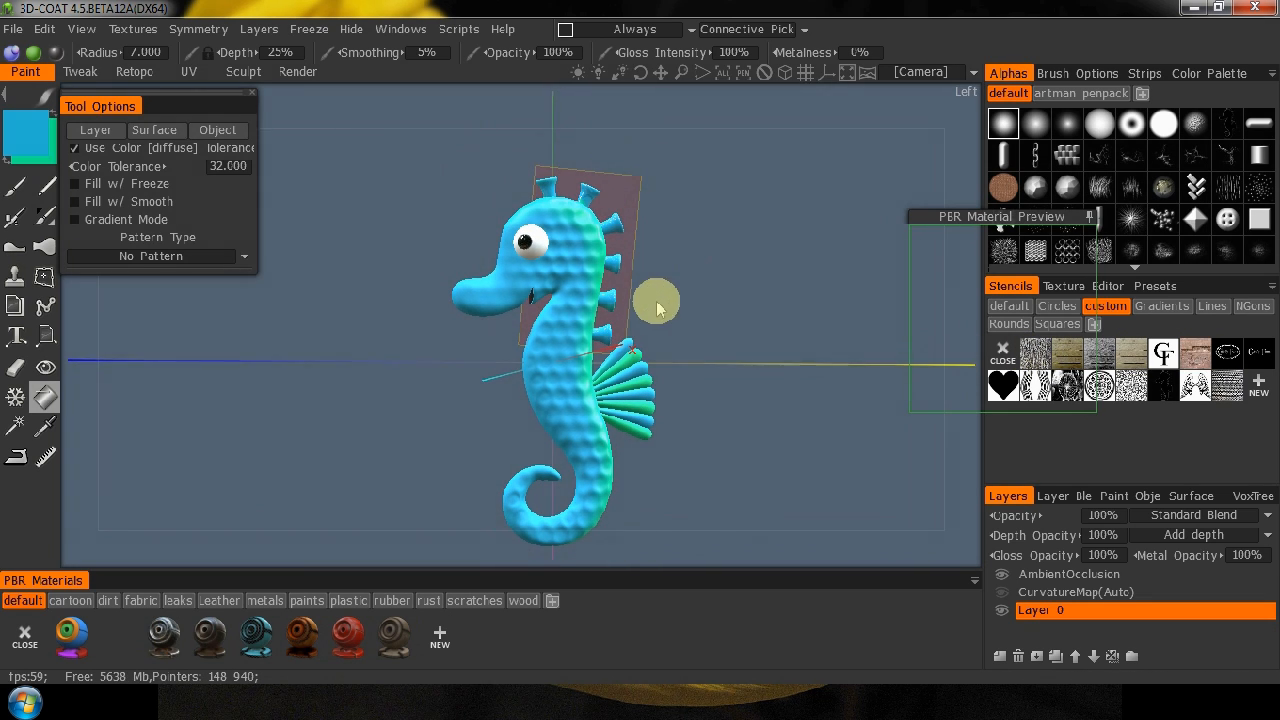
Switch to the Render workspace, hide the symmetry plane and frame the whole seahorse in side view.
left_click(298, 72)
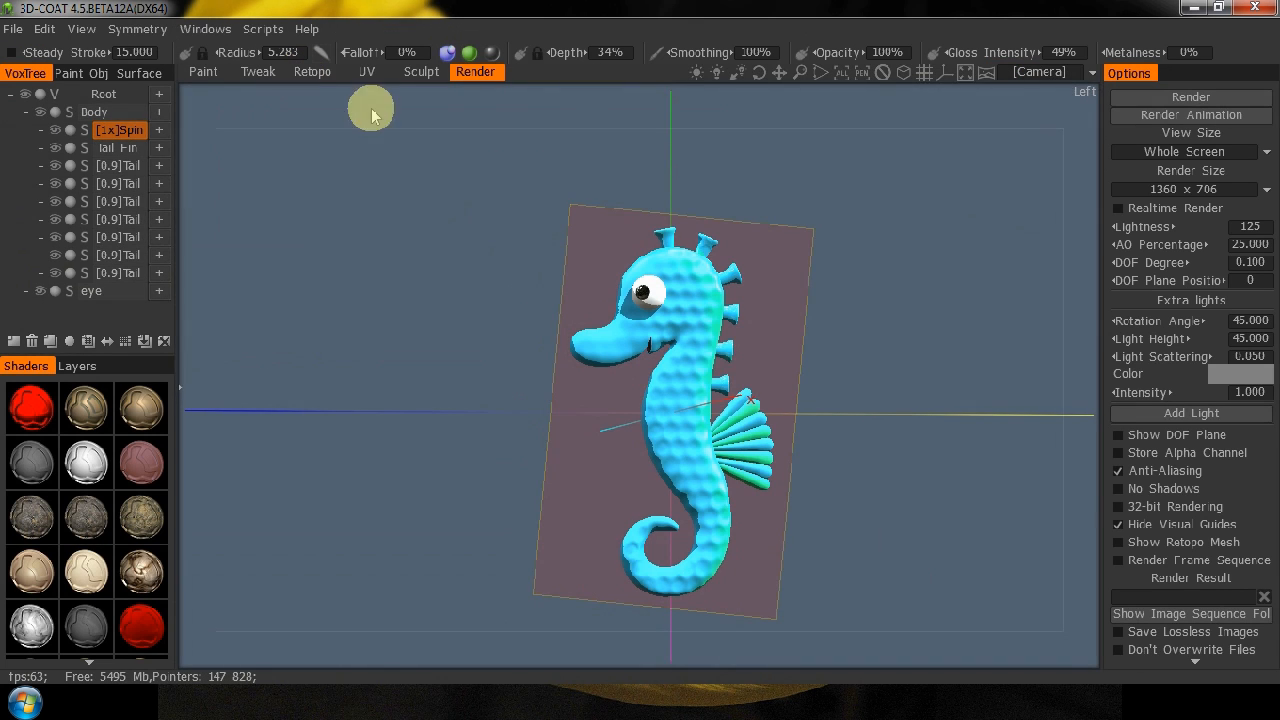
middle_click_drag(867, 461, 832, 405)
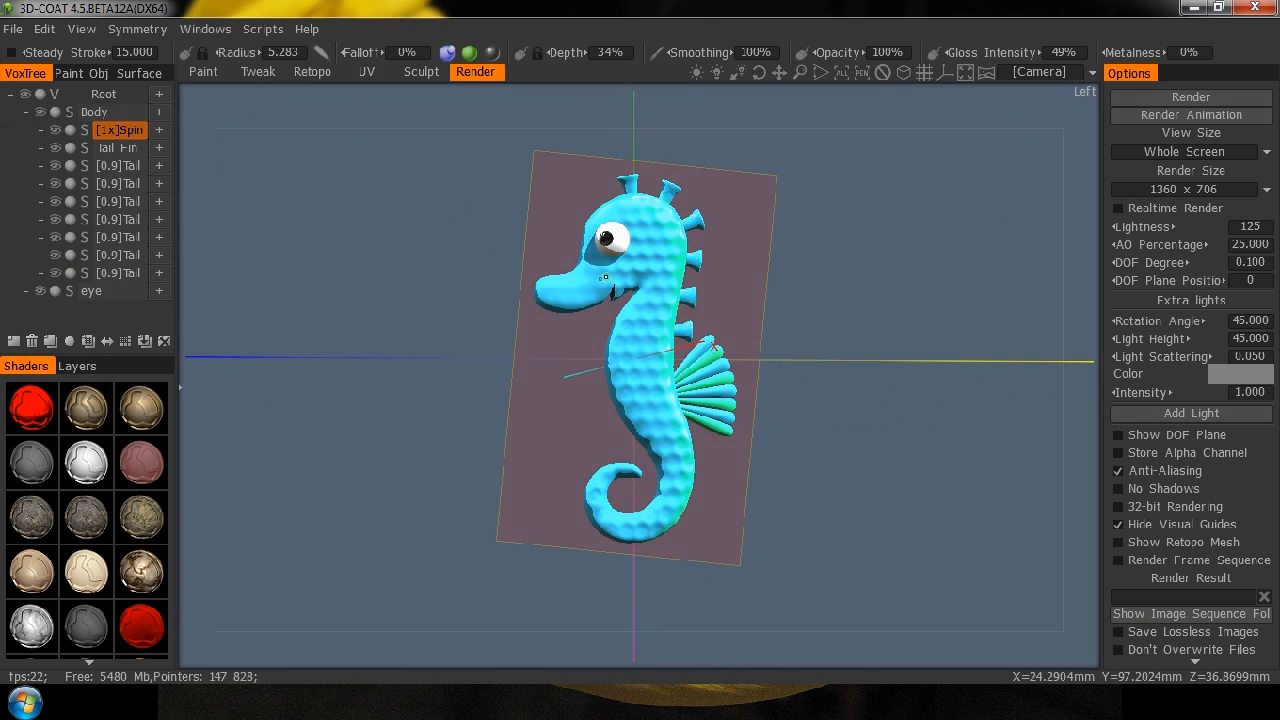
key("s")
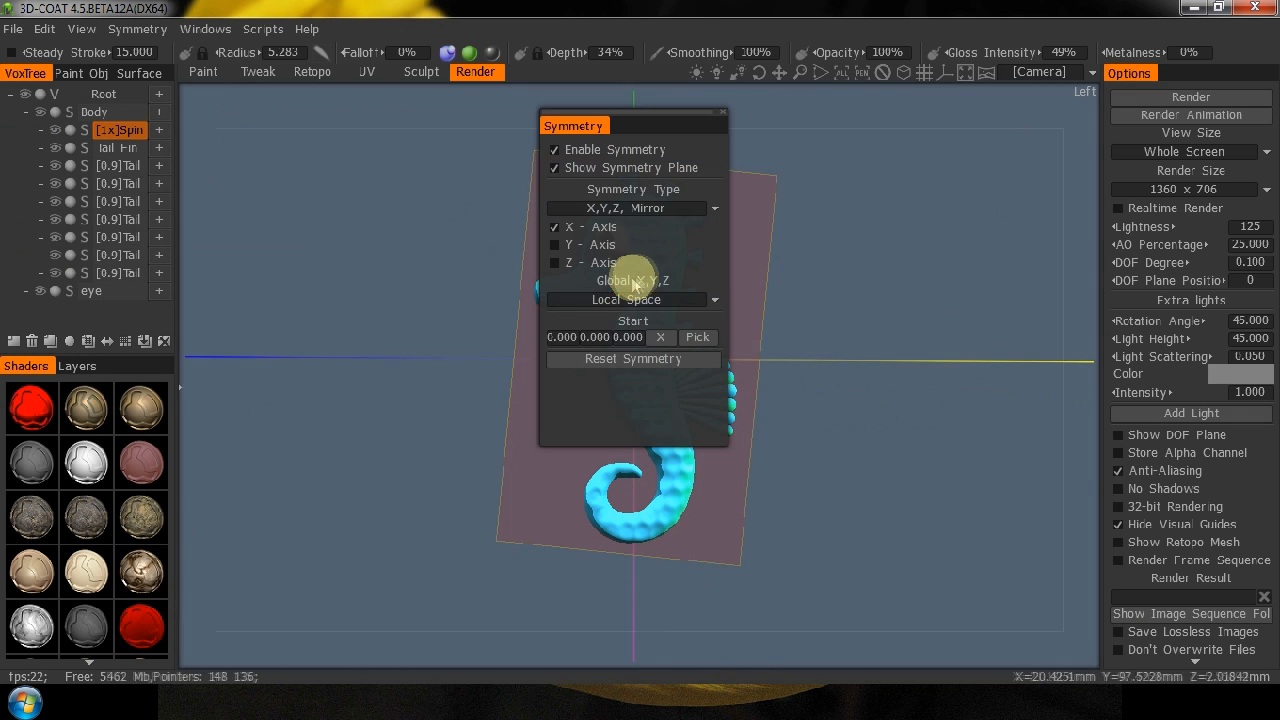
left_click(557, 167)
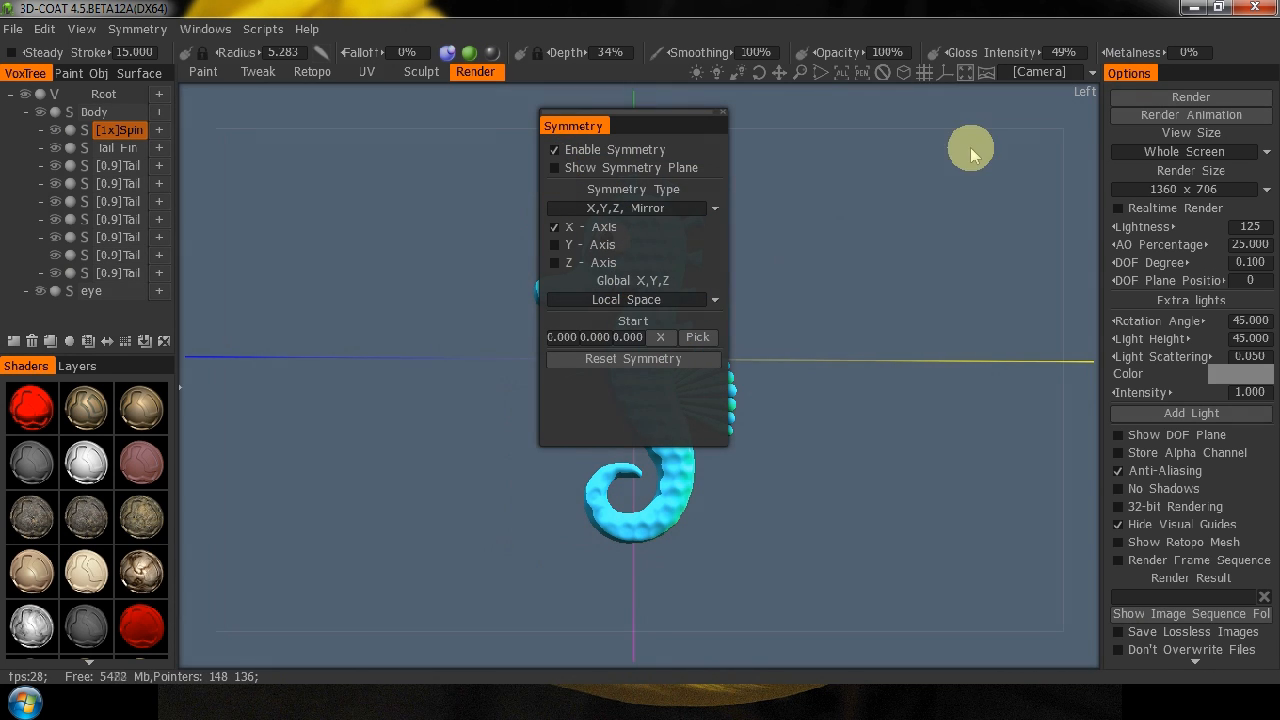
left_click(733, 121)
scroll(817, 215, "up", 3)
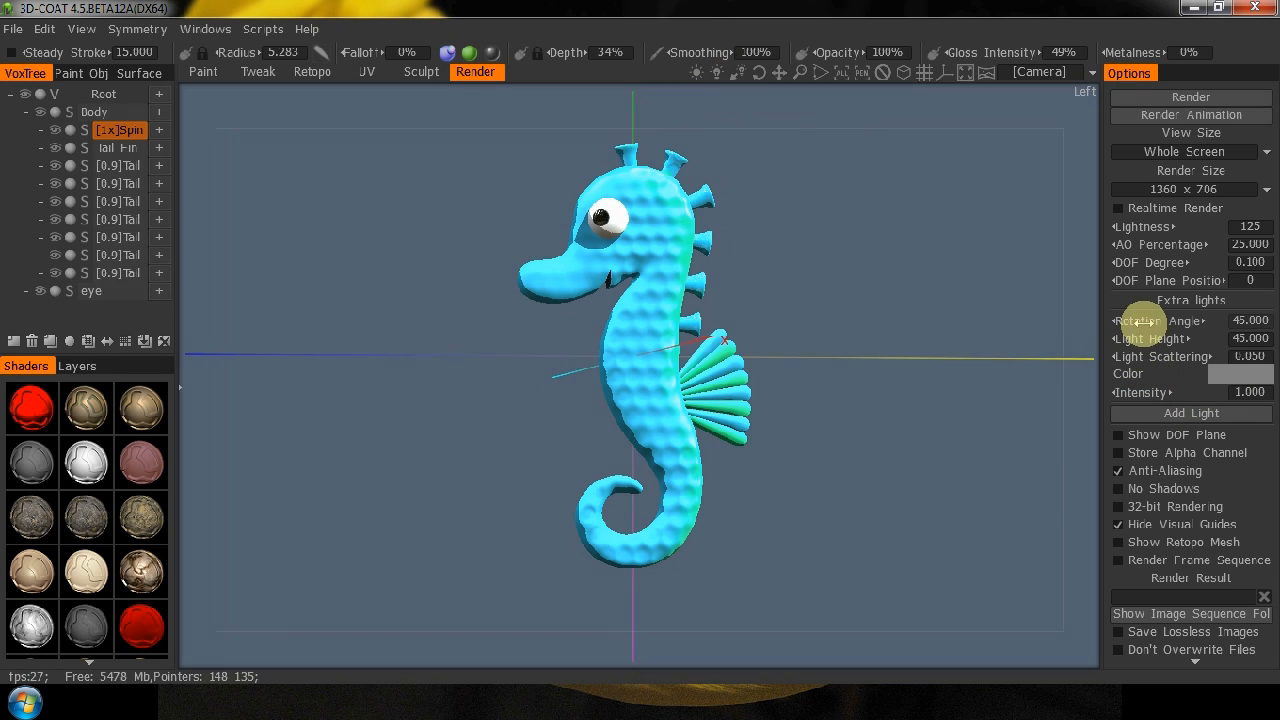
Set the extra light's rotation angle to 5.4, turn the seahorse slightly and render the view.
left_click_drag(1117, 323, 1098, 333)
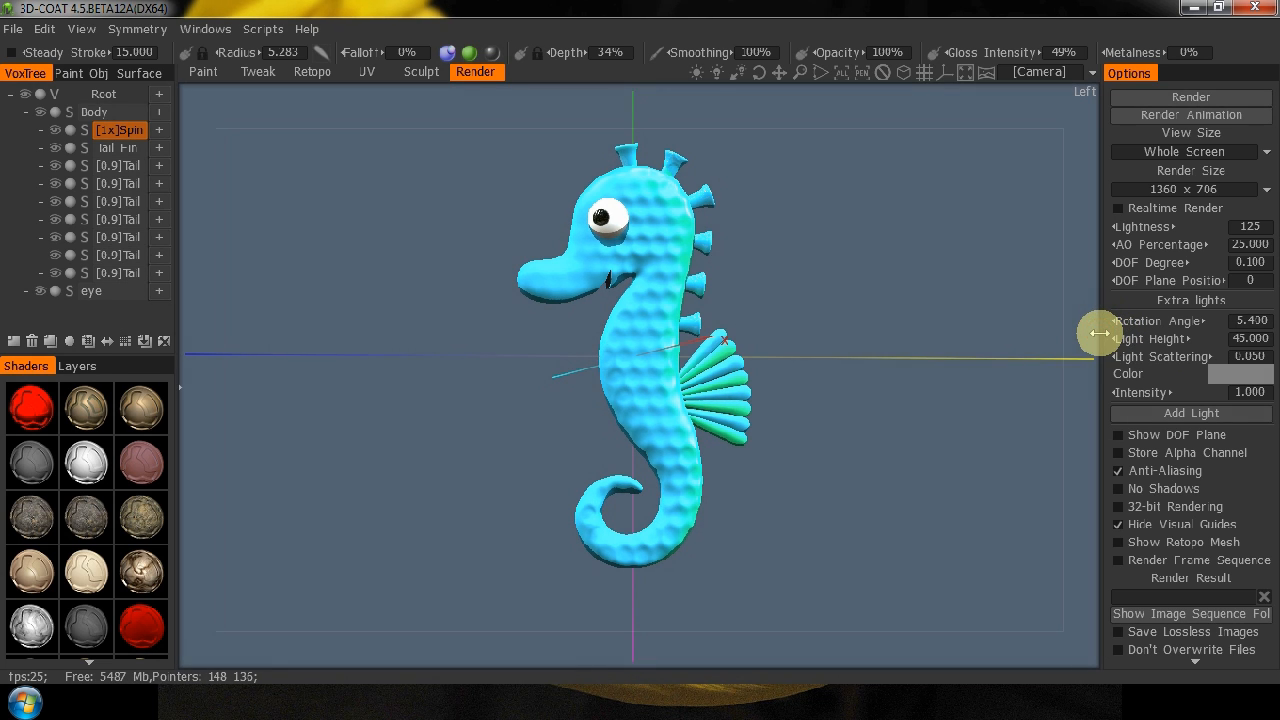
left_click_drag(822, 138, 874, 168)
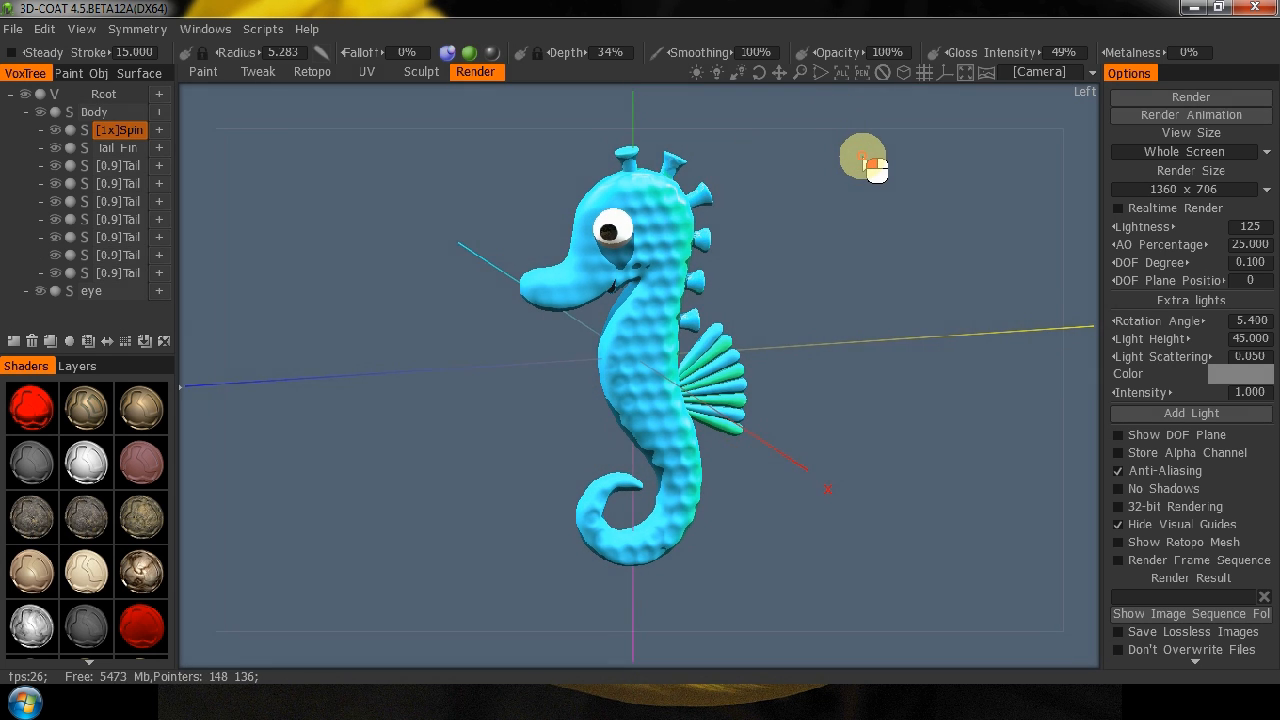
left_click(1165, 98)
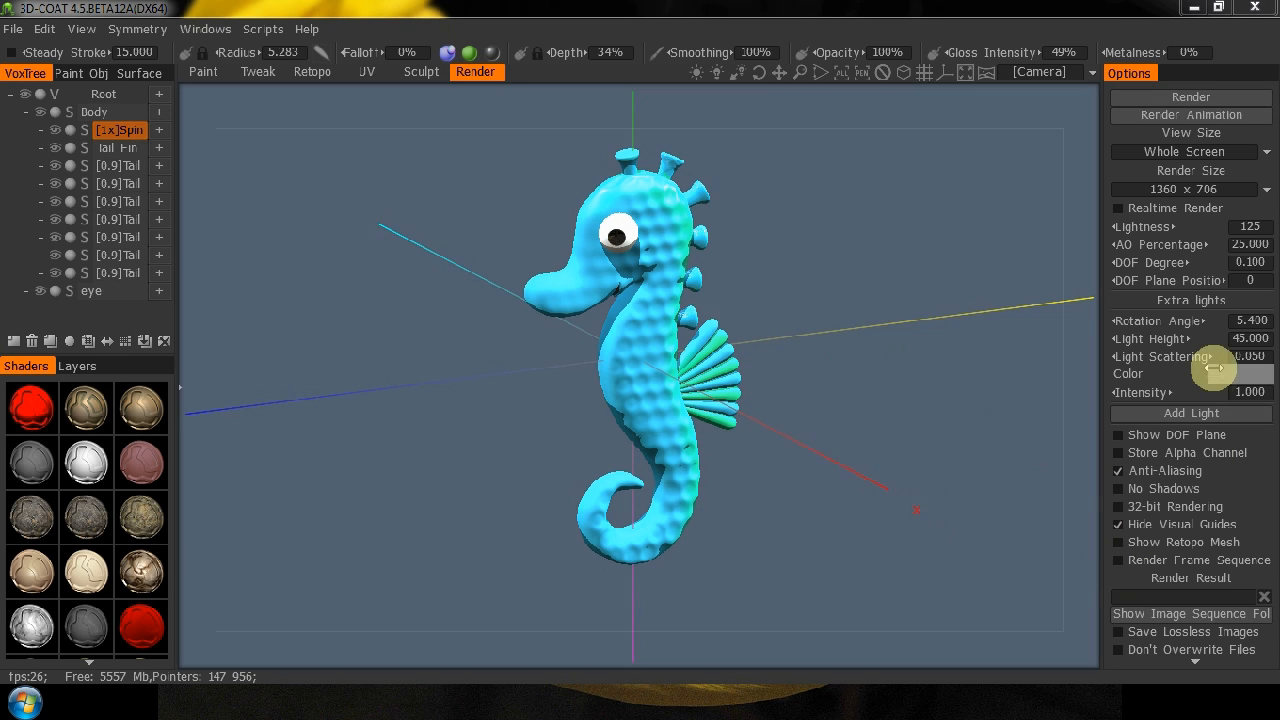
Enable 32-bit rendering and No Shadows, and set the extra light's rotation angle to 70.2 and its height to 86.4.
left_click(1120, 471)
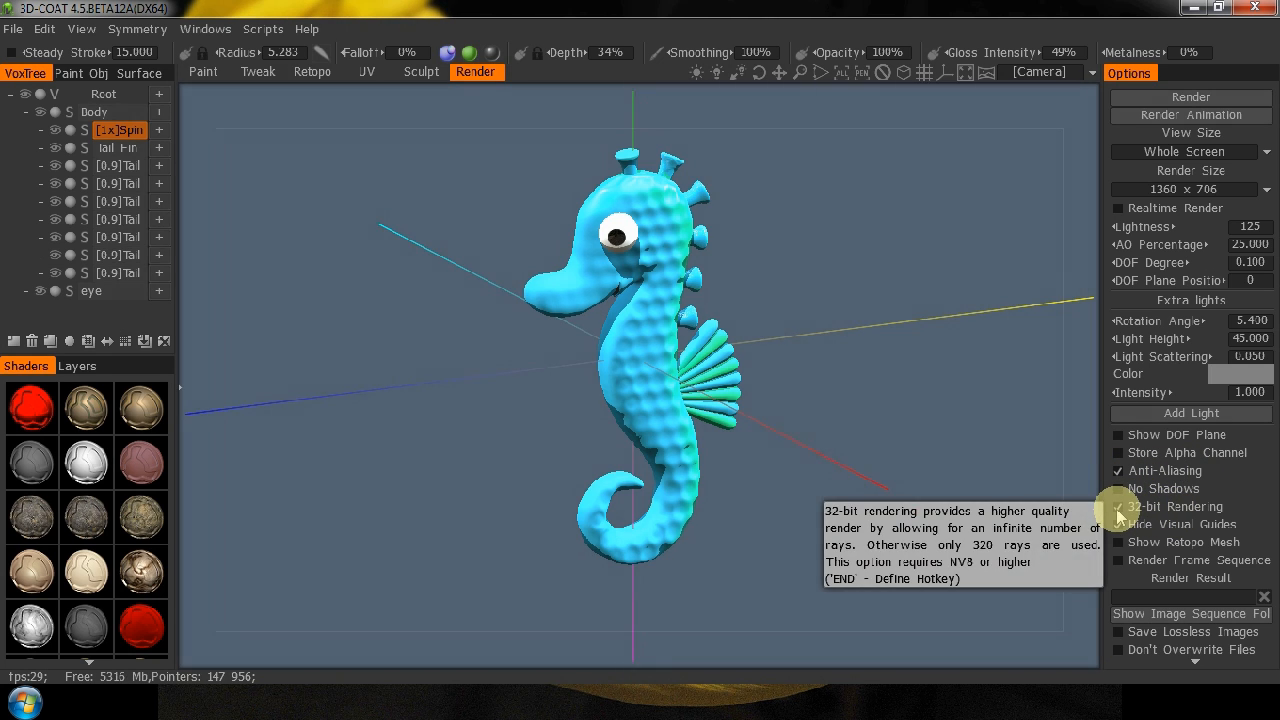
left_click(1116, 507)
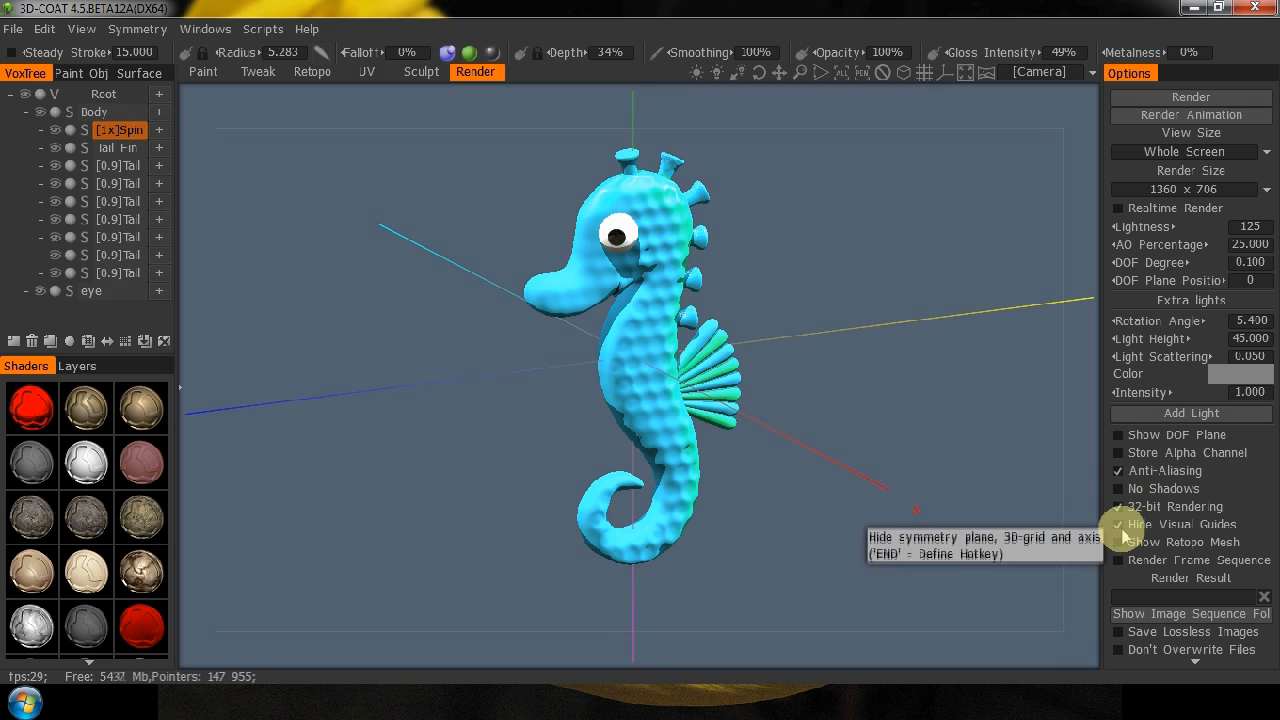
left_click(1120, 489)
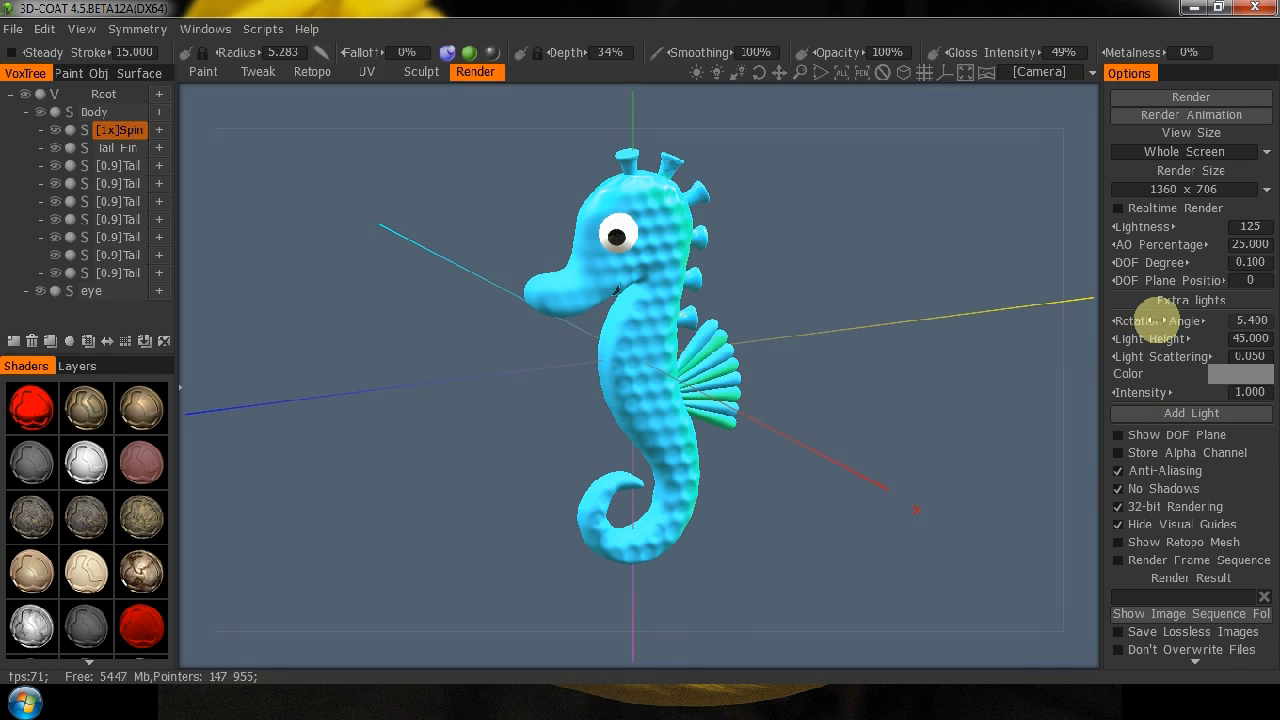
left_click_drag(1148, 320, 1186, 335)
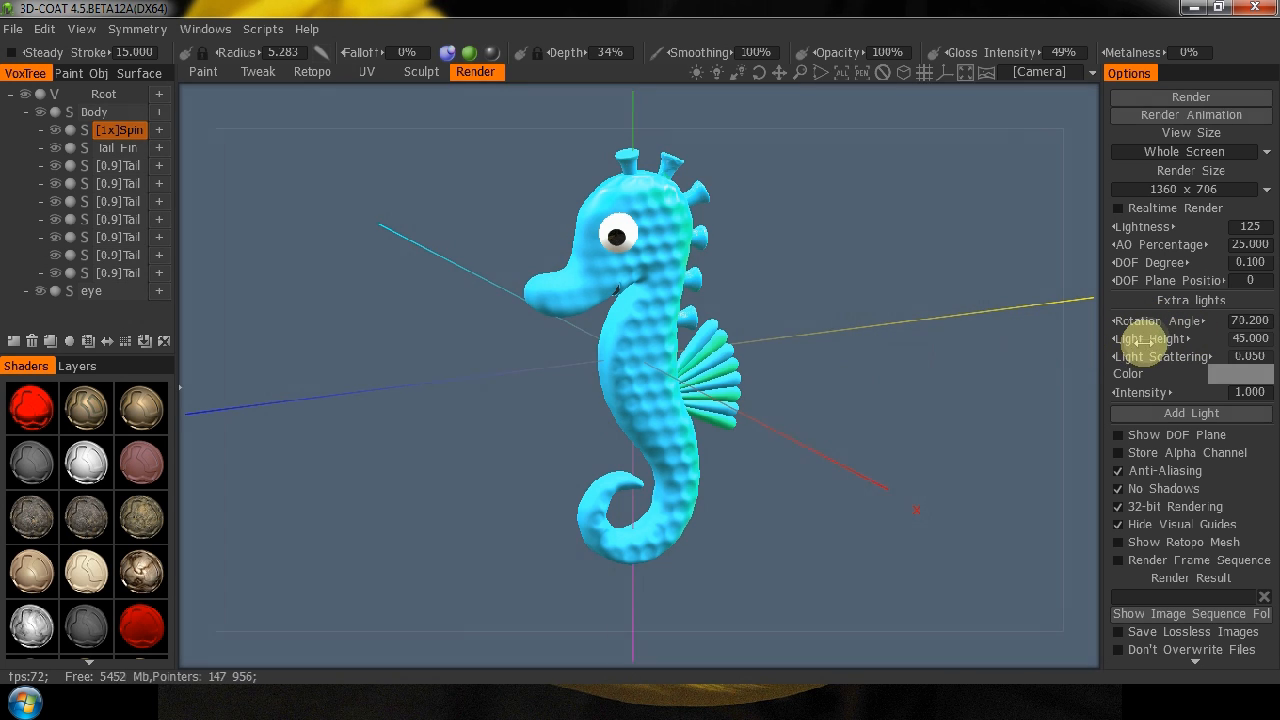
left_click_drag(1150, 338, 1257, 355)
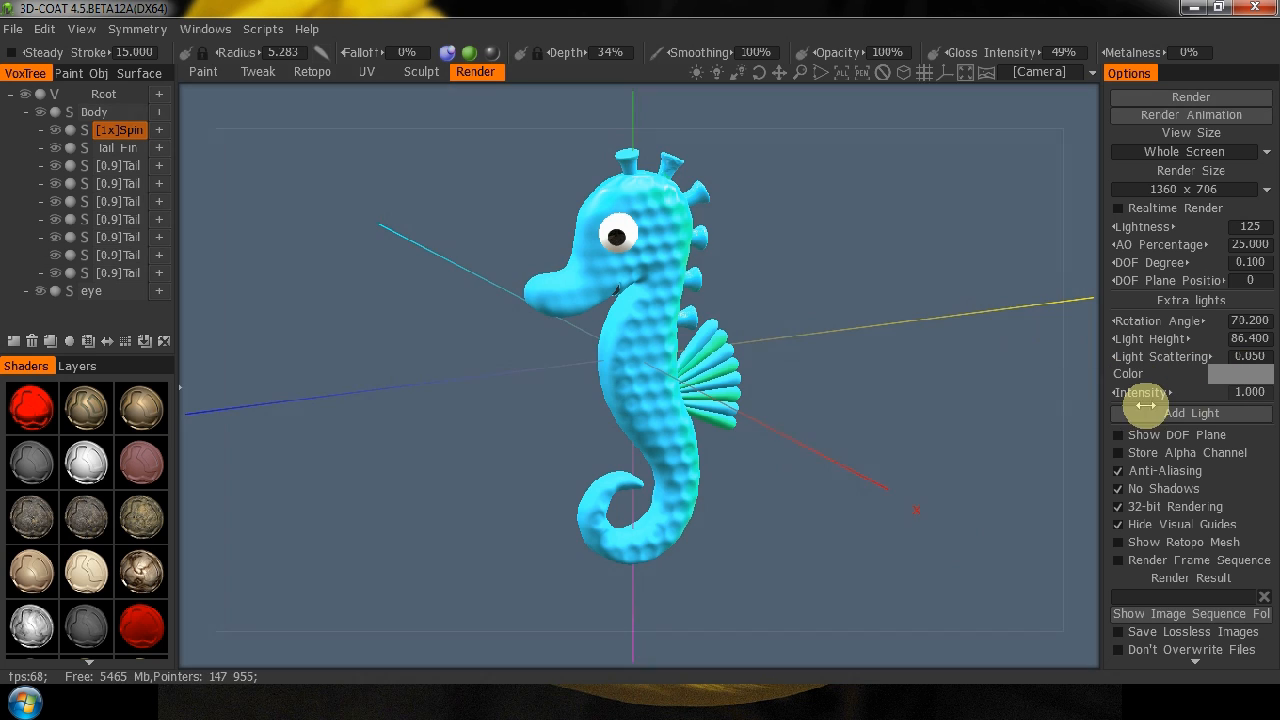
Set the extra light's intensity to 0 and render the seahorse.
left_click_drag(1133, 397, 849, 394)
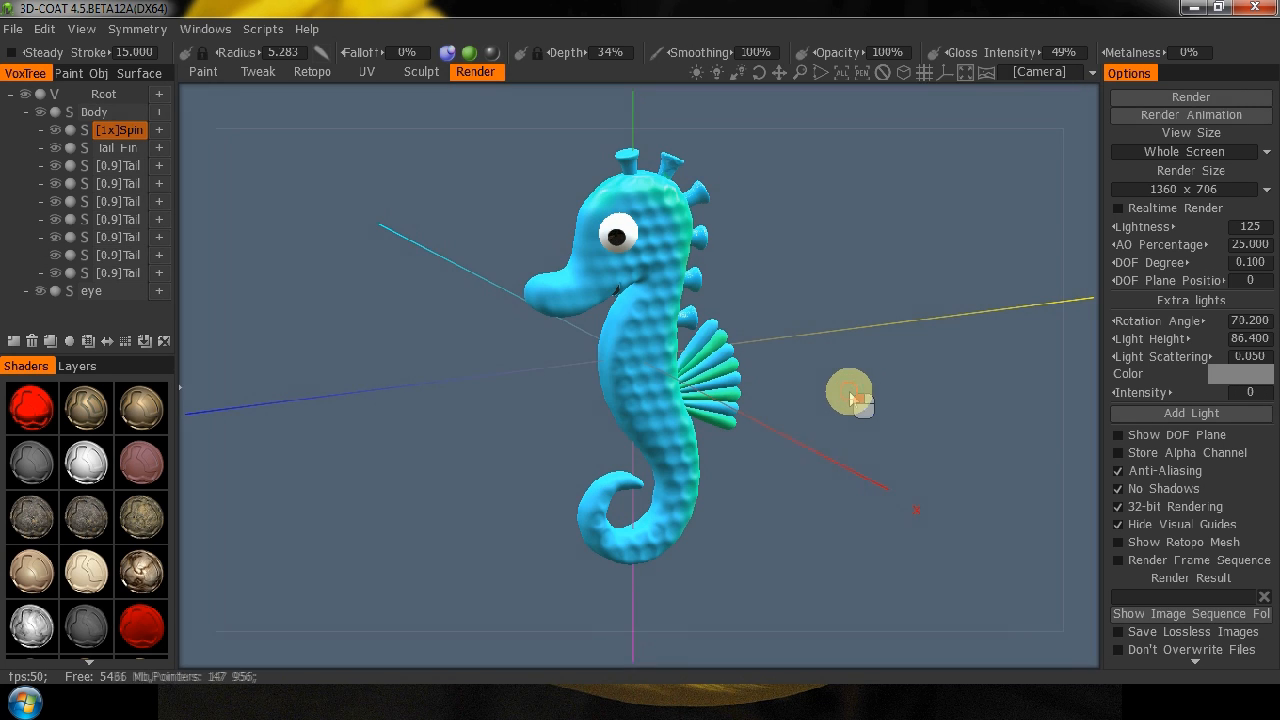
left_click(1192, 98)
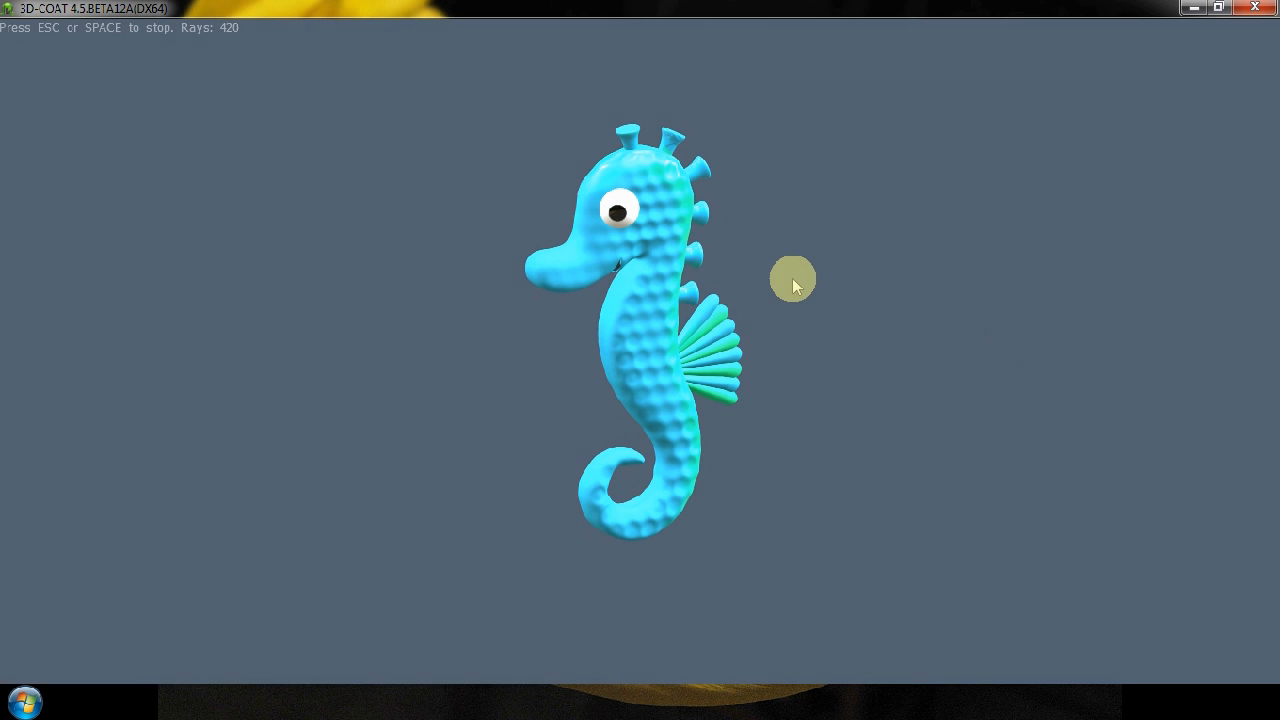
key("Escape")
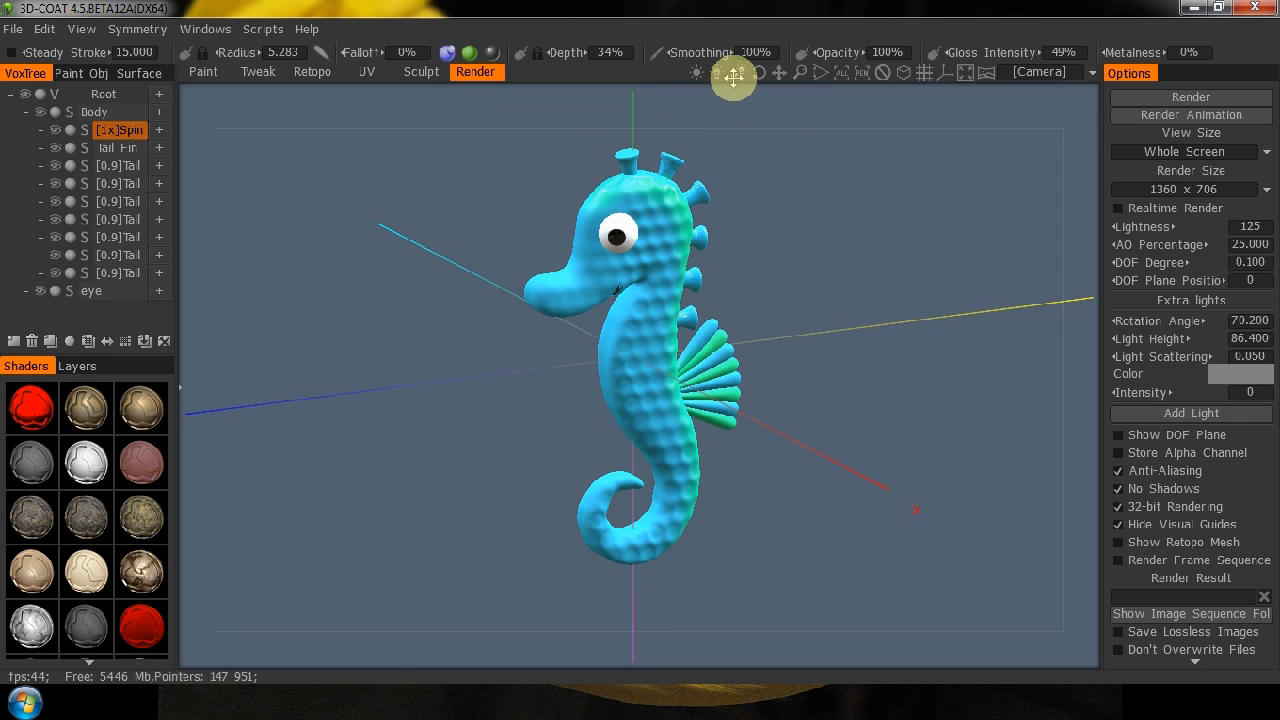
Redirect the viewport's primary light, lower its intensity to about 87%, and render the seahorse again.
left_click_drag(743, 73, 746, 73)
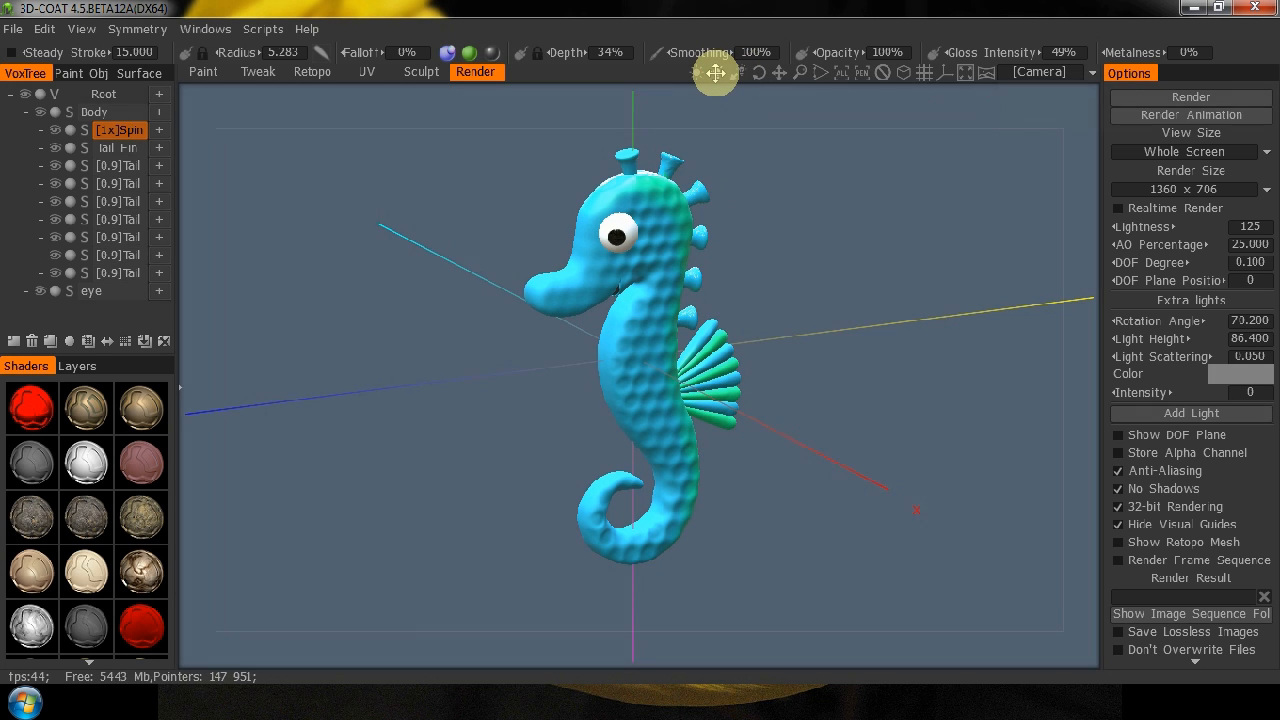
left_click_drag(717, 75, 728, 86)
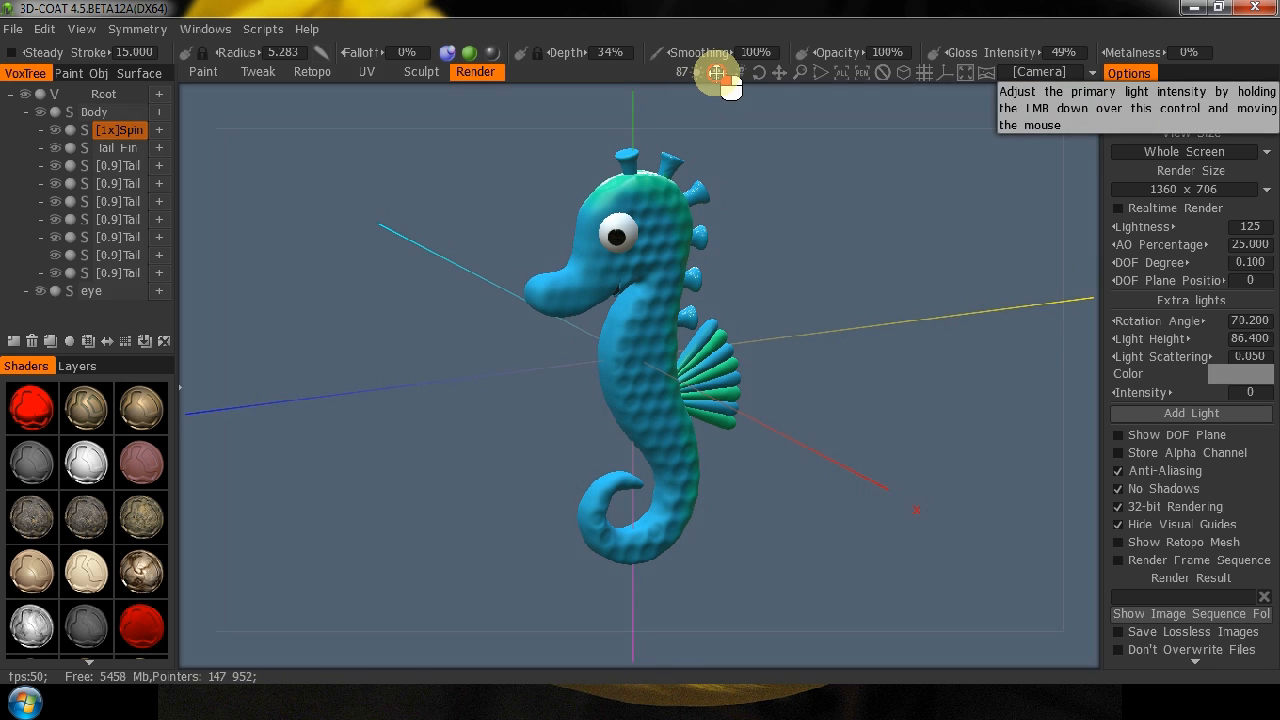
left_click(1191, 99)
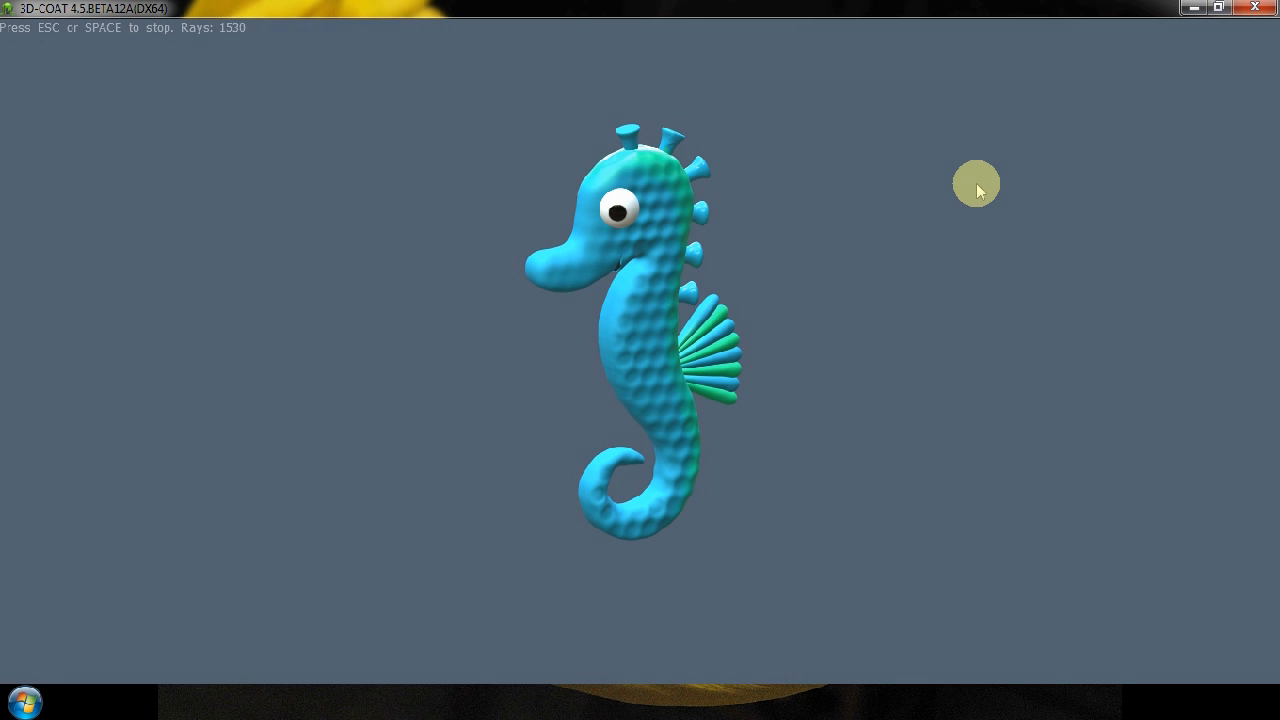
key("Escape")
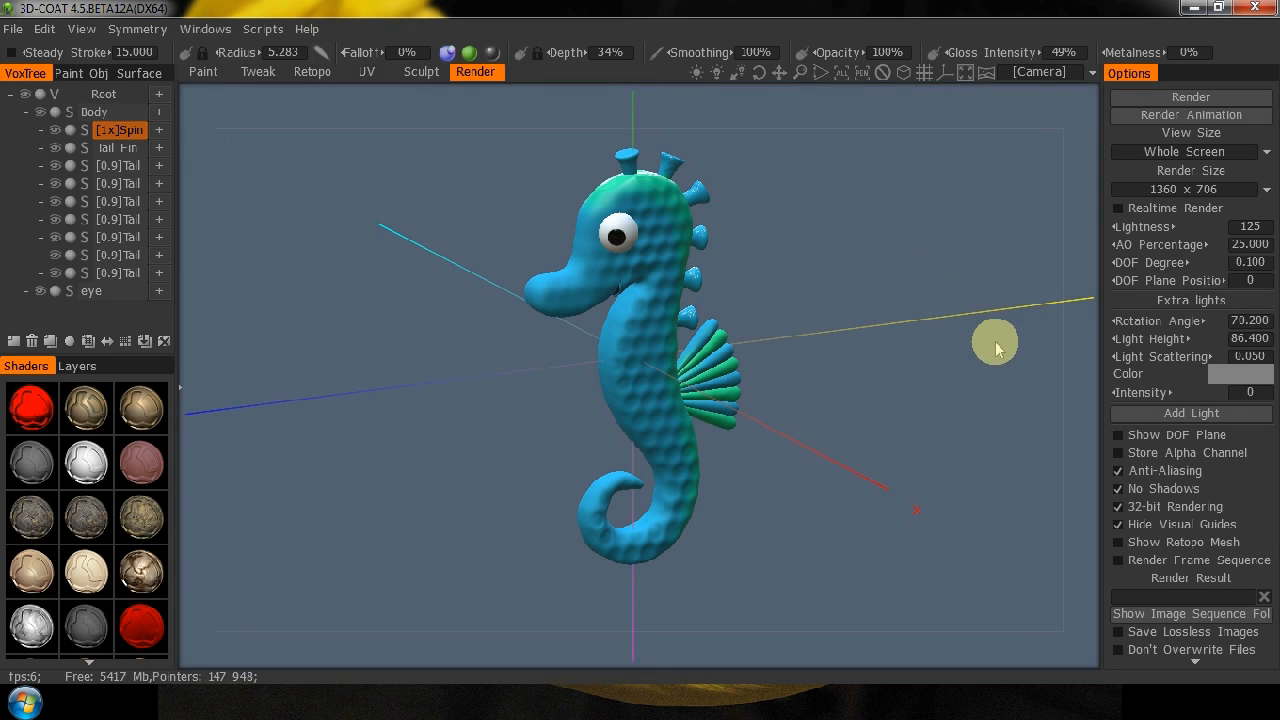
Turn the seahorse to the exact left side view and render it.
left_click_drag(989, 350, 966, 300)
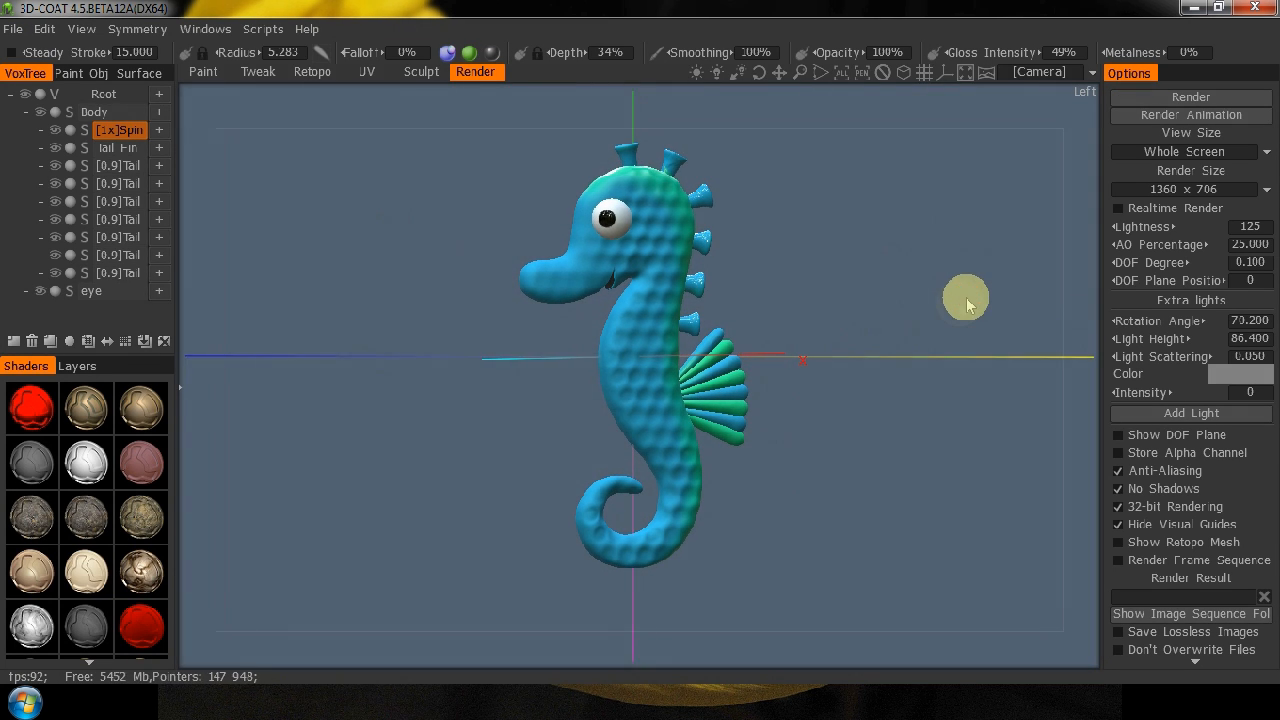
left_click(1191, 96)
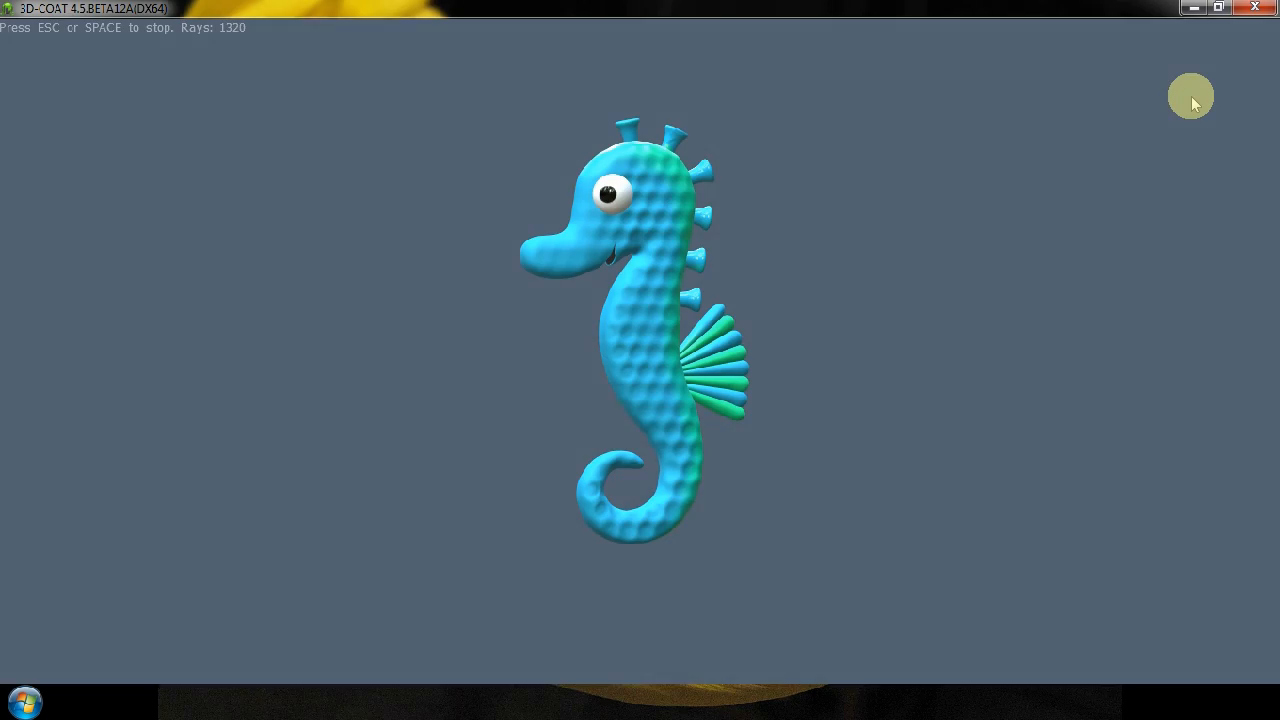
key("Escape")
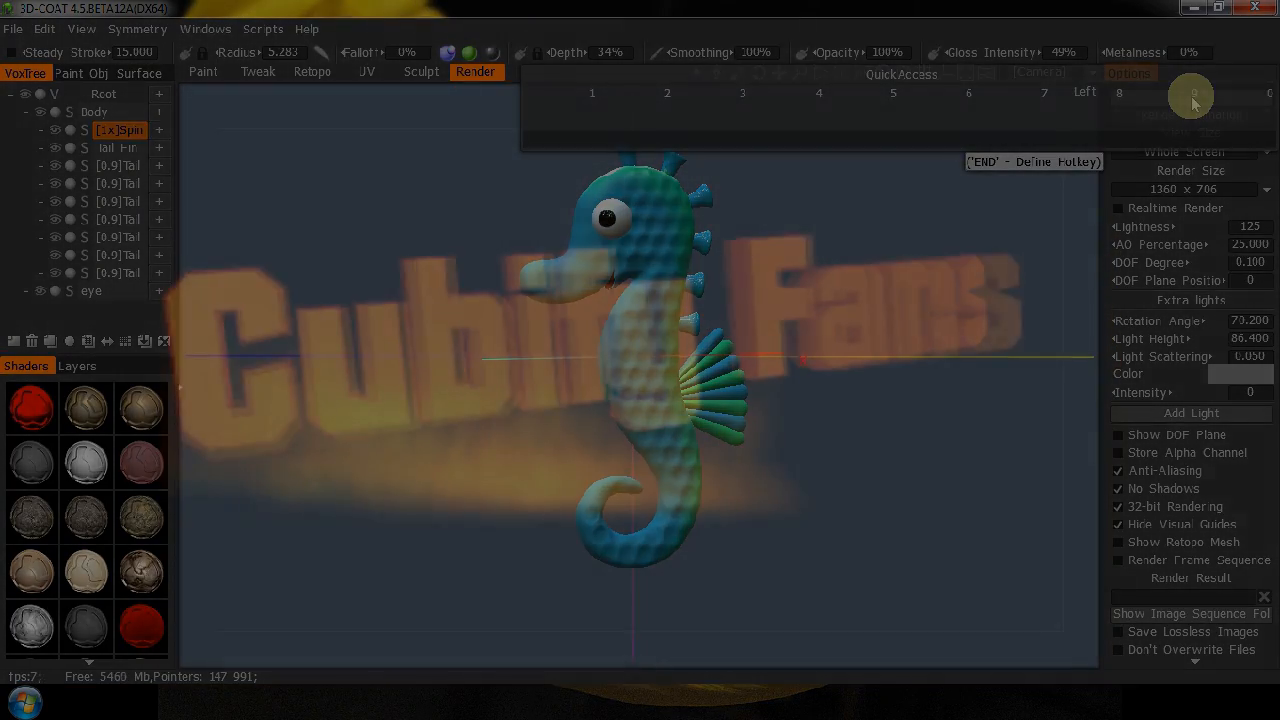